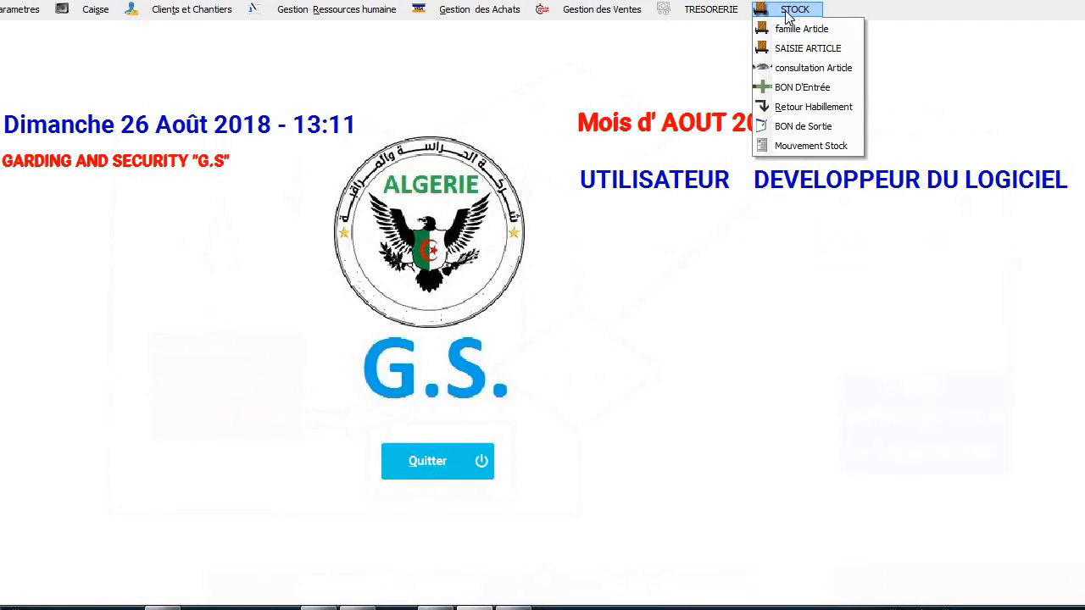
Bring up the Parametres menu in place of the STOCK menu.
{"action": "mouse_move", "coordinate": [25, 10]}
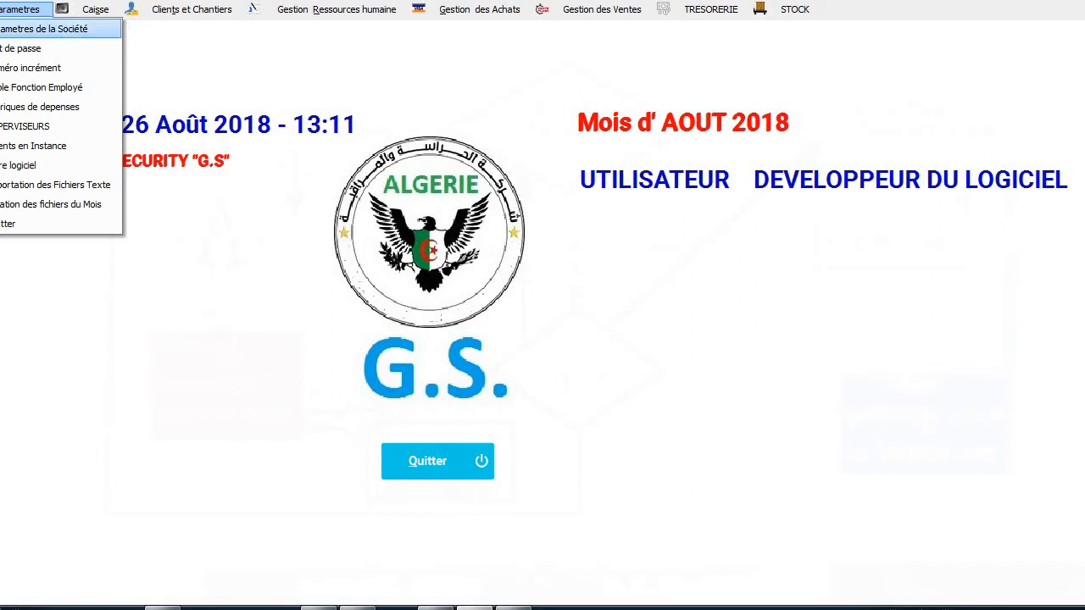
Open Parametres de la Société, review company details, CNAS, VAT and bonus rates, then close it.
{"action": "key", "text": "Return"}
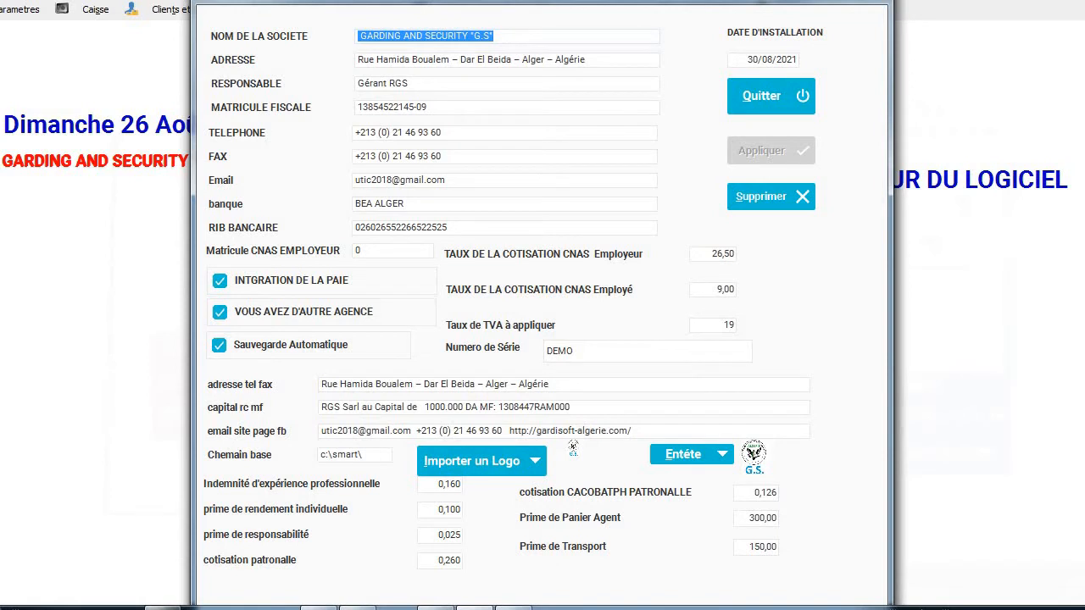
{"action": "left_click", "coordinate": [770, 104]}
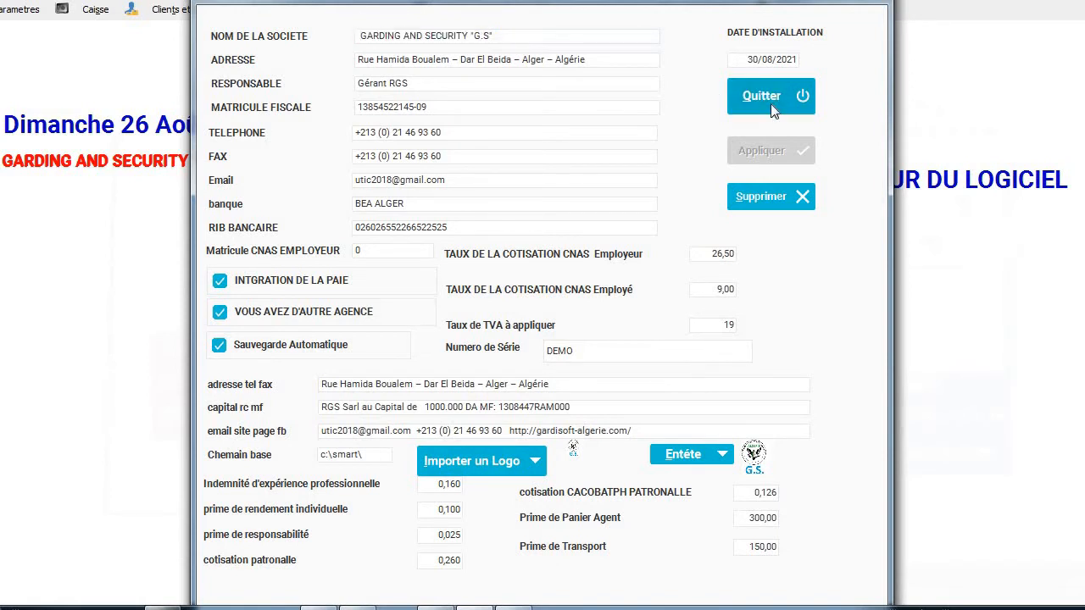
Step through access rights for Comptable, Développeur du logiciel and Responsable RH, then close Mot de passe.
{"action": "left_click", "coordinate": [8, 8]}
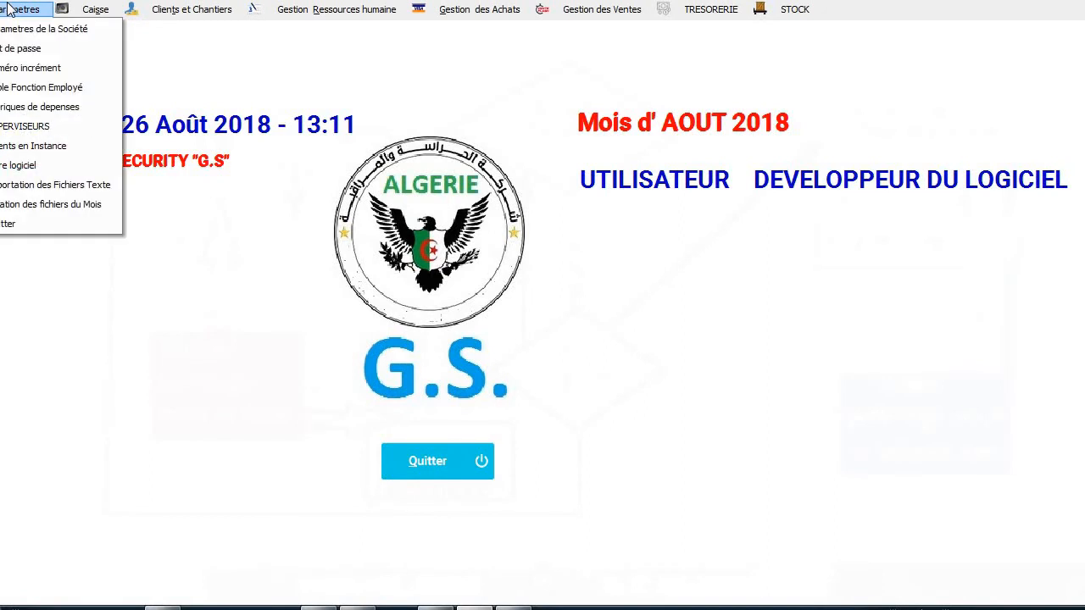
{"action": "left_click", "coordinate": [10, 48]}
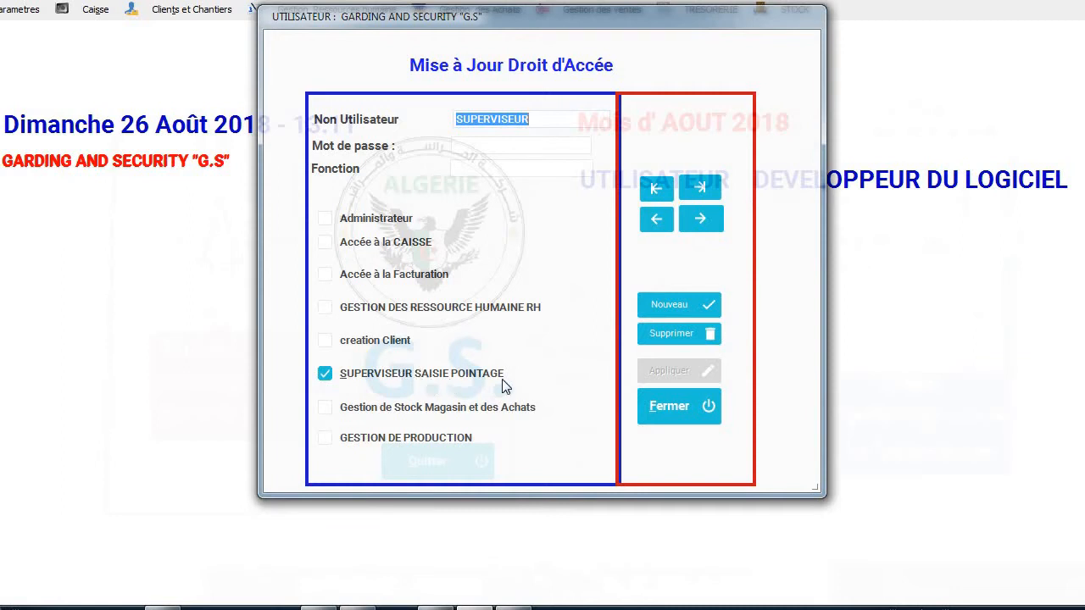
{"action": "left_click", "coordinate": [709, 226]}
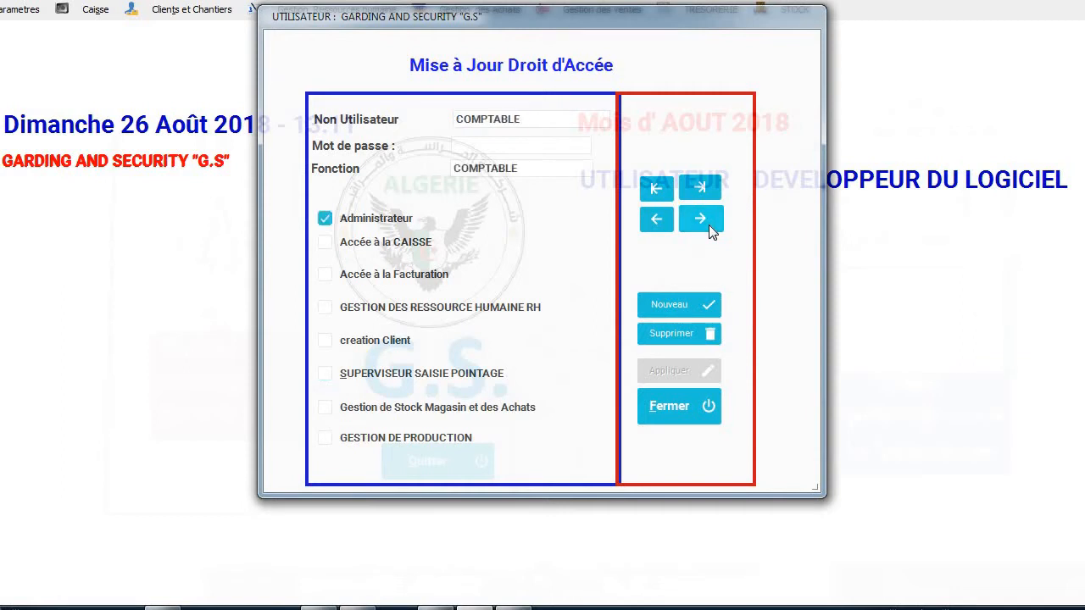
{"action": "left_click", "coordinate": [708, 225]}
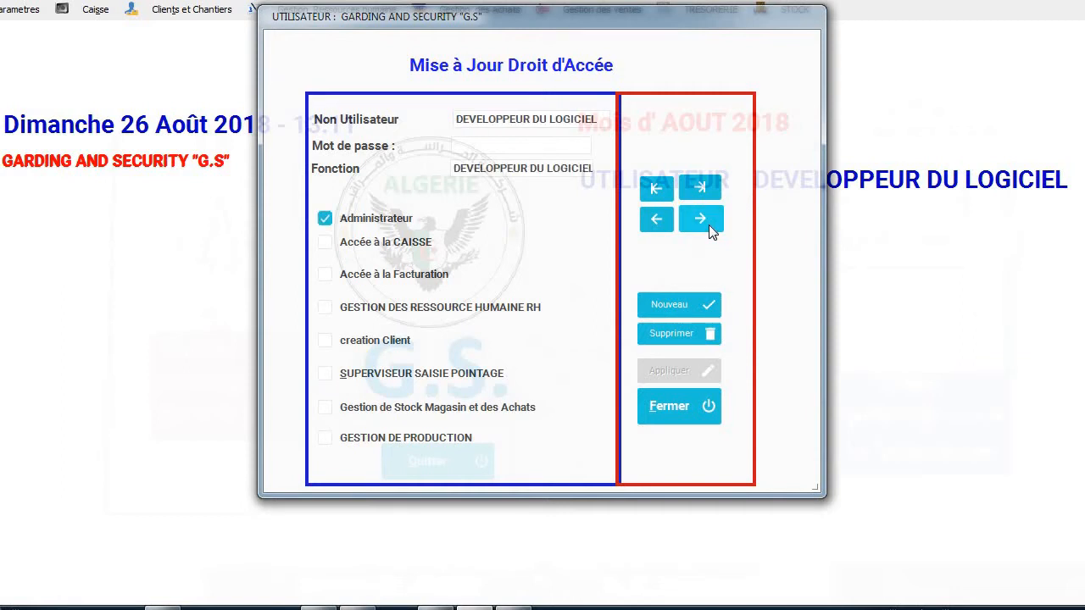
{"action": "left_click", "coordinate": [708, 224]}
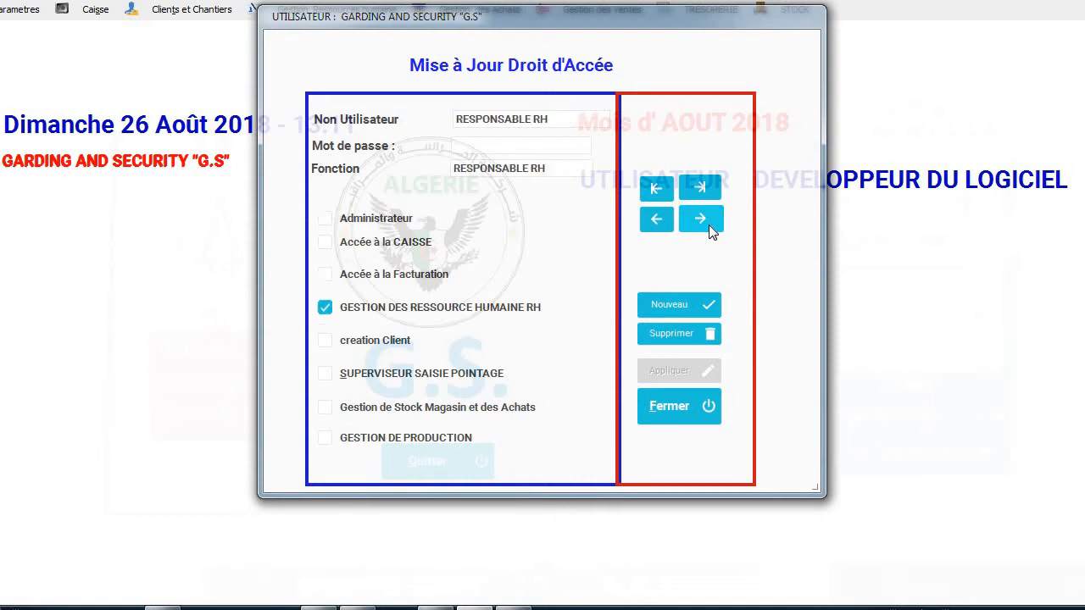
{"action": "left_click", "coordinate": [671, 406]}
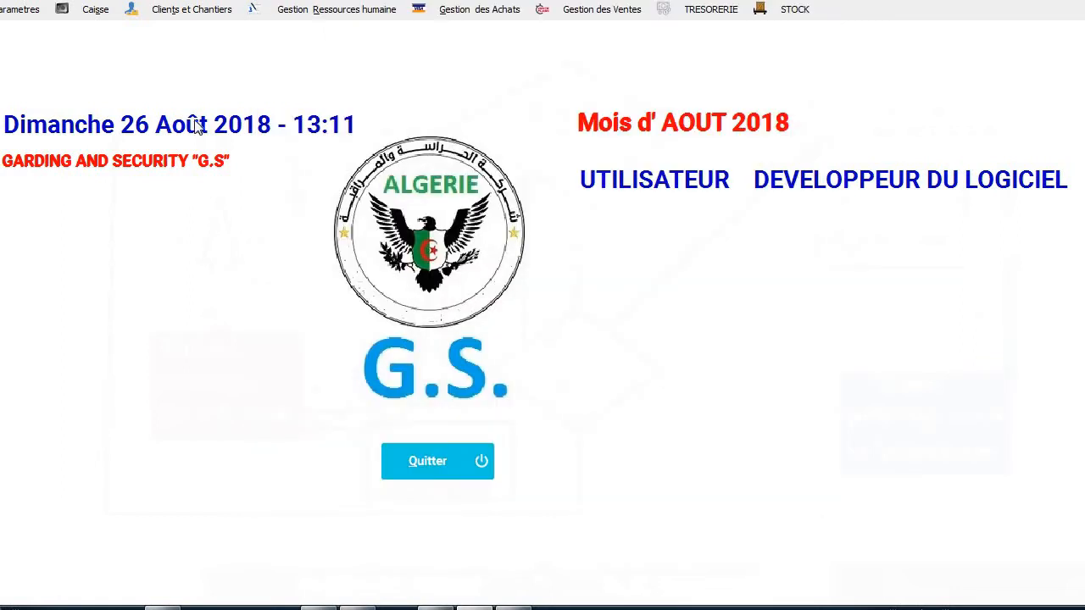
Browse the ten employee functions and hourly costs, cancelling a new entry, then close the table.
{"action": "left_click", "coordinate": [25, 9]}
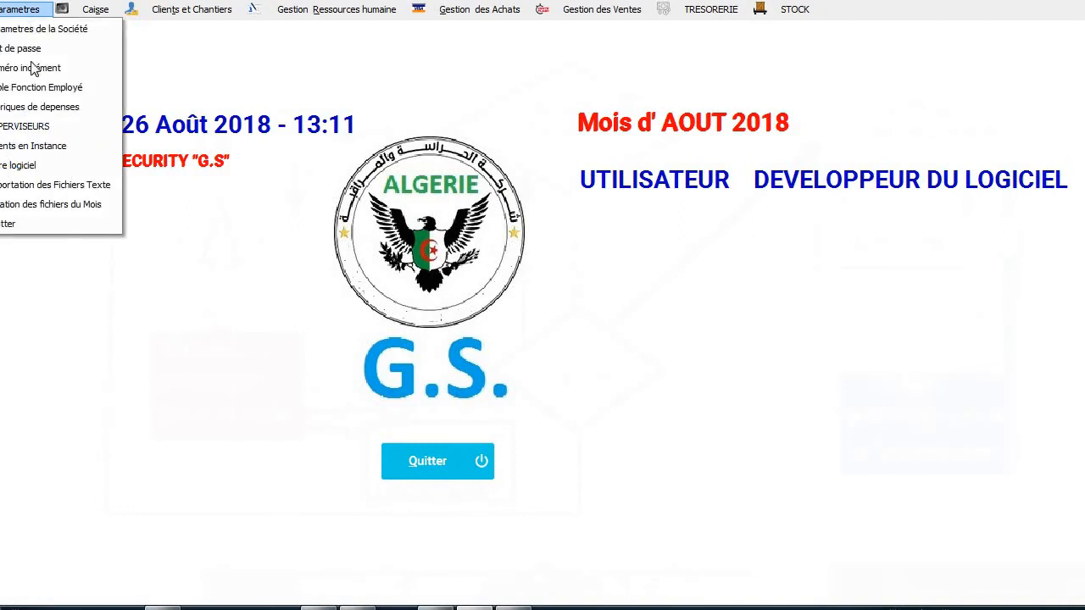
{"action": "left_click", "coordinate": [30, 89]}
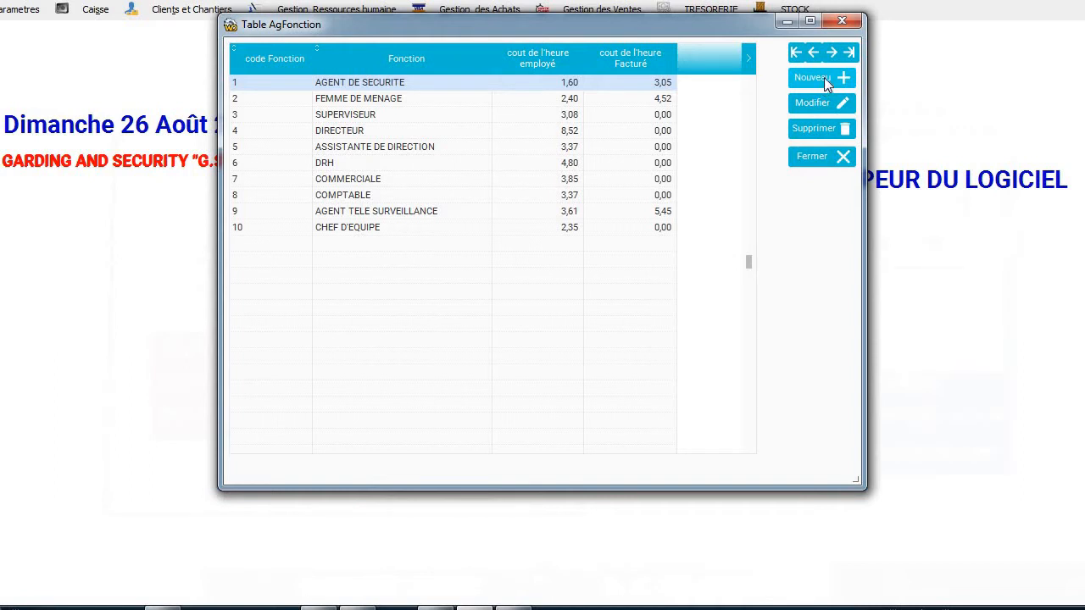
{"action": "left_click", "coordinate": [824, 77]}
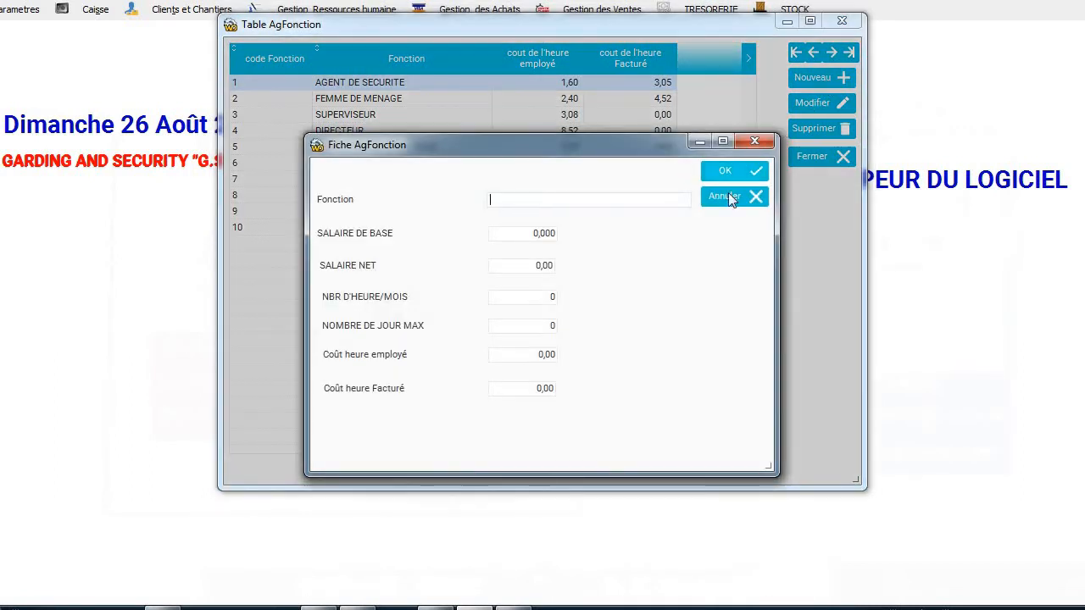
{"action": "left_click", "coordinate": [725, 200]}
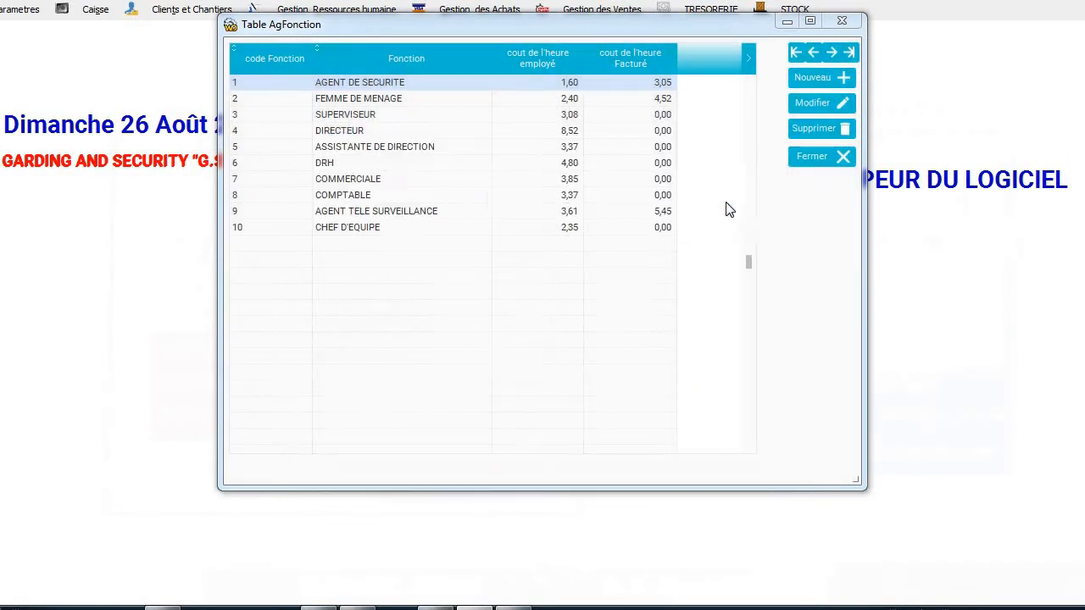
{"action": "left_click", "coordinate": [817, 156]}
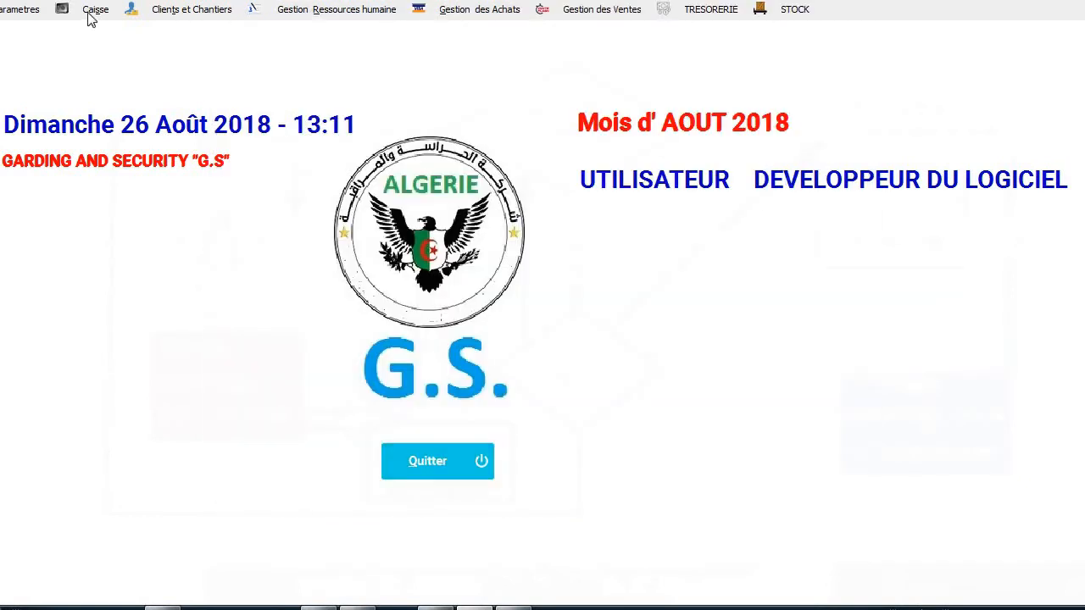
Review the 22 expense categories, selecting FOURNITURE DE BUREAU, then close the list.
{"action": "left_click", "coordinate": [21, 11]}
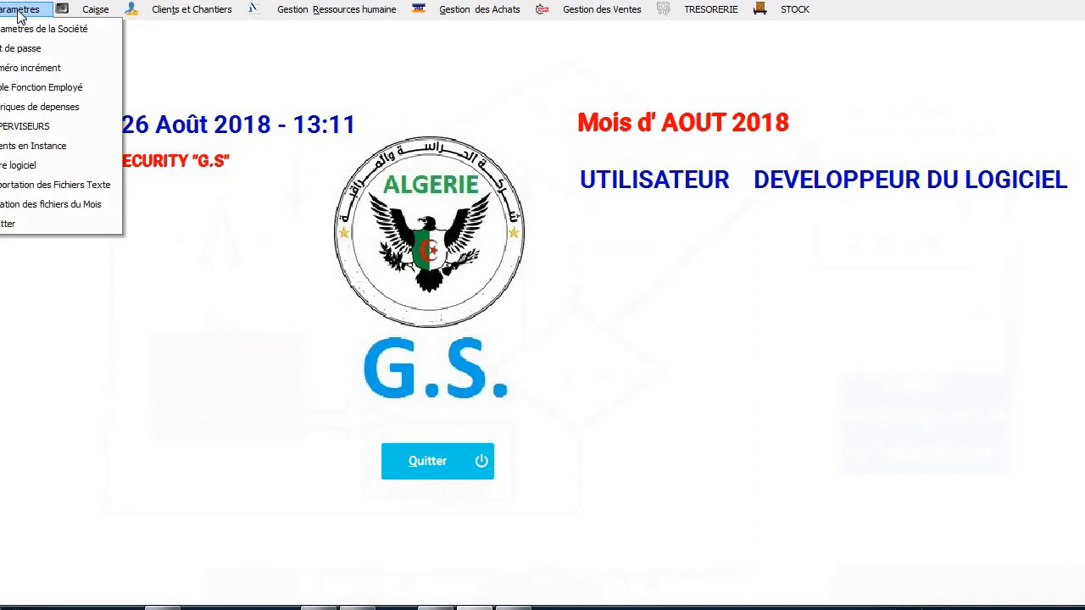
{"action": "left_click", "coordinate": [26, 111]}
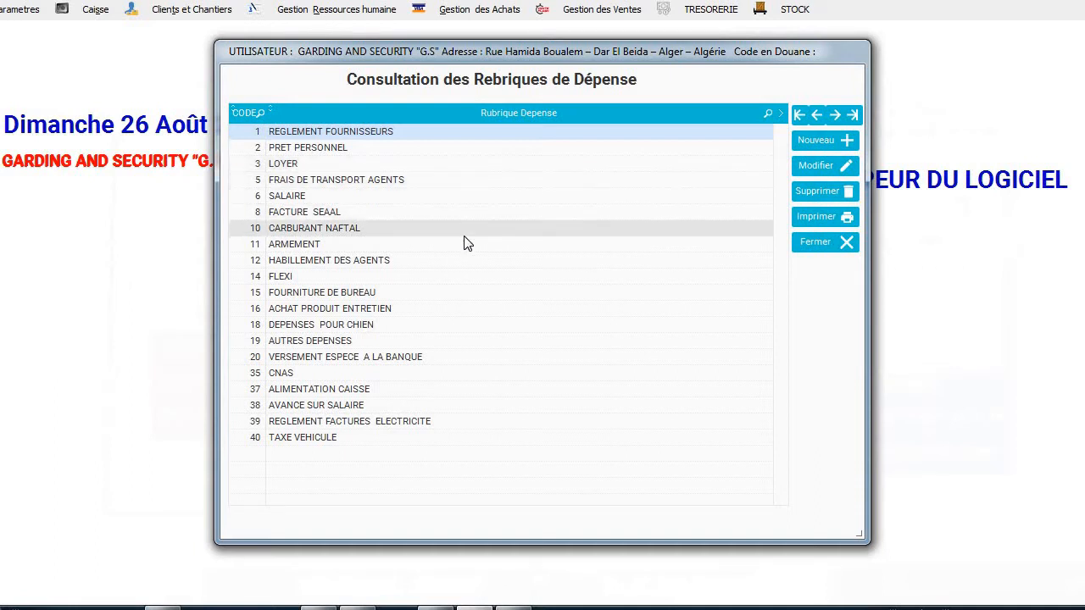
{"action": "left_click", "coordinate": [452, 291]}
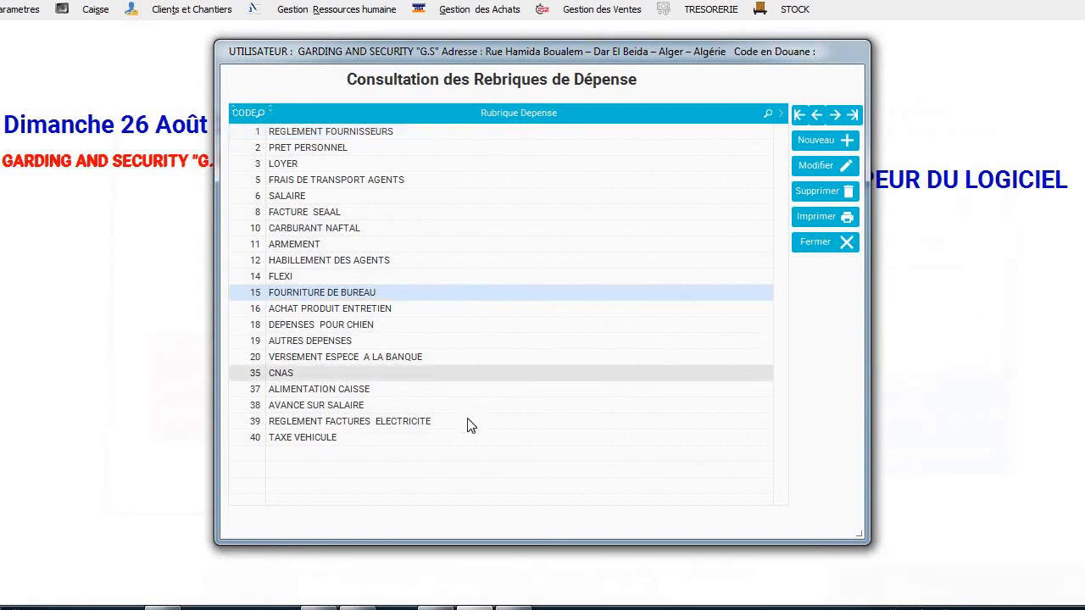
{"action": "left_click", "coordinate": [815, 245]}
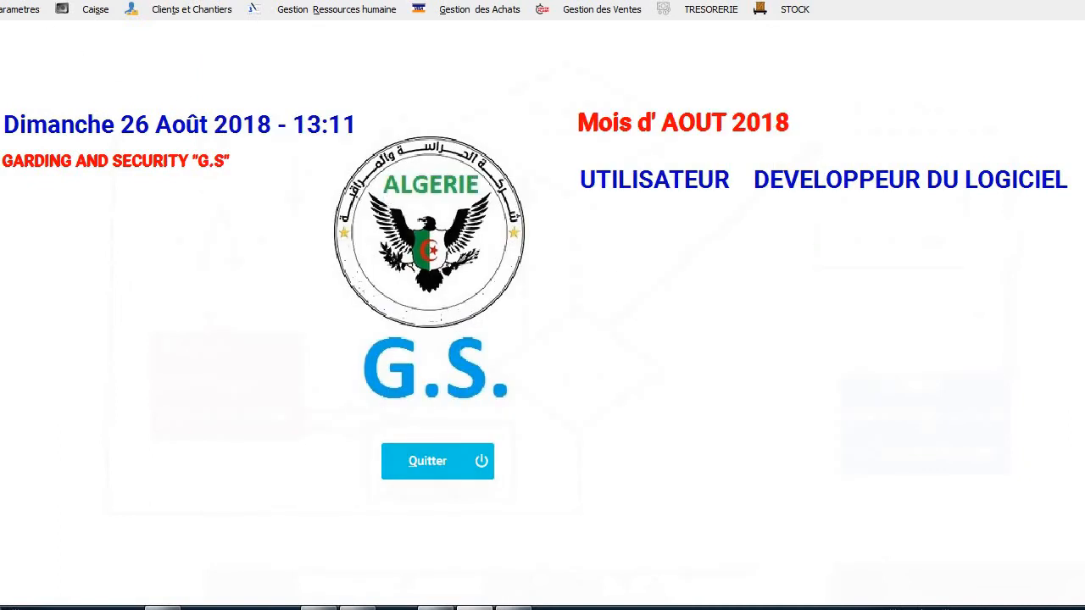
Open cash-in-hand operations entry from the Caisse menu.
{"action": "left_click", "coordinate": [17, 9]}
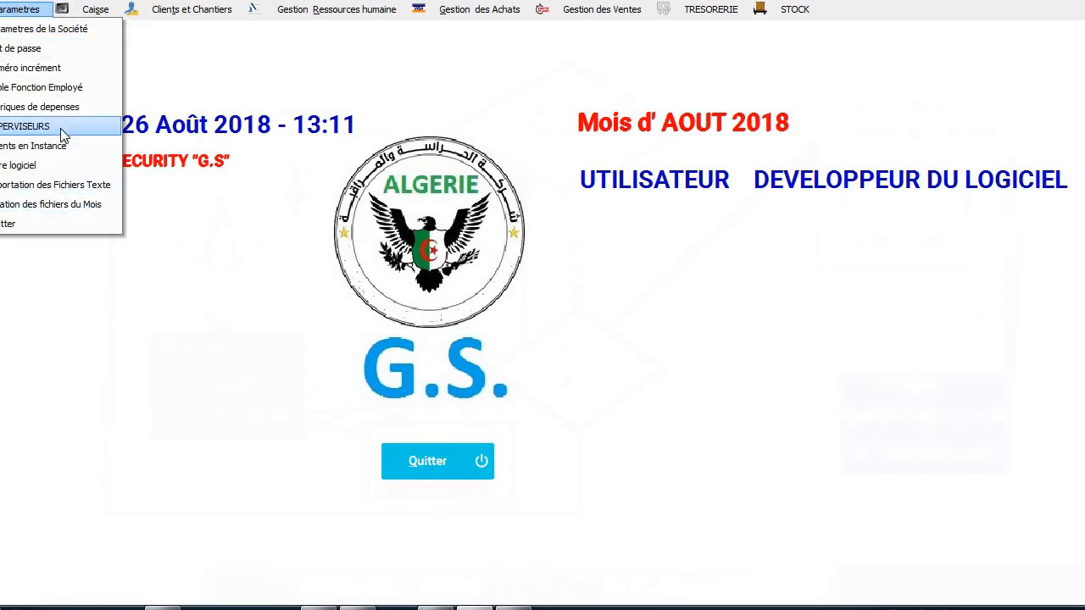
{"action": "left_click", "coordinate": [105, 15]}
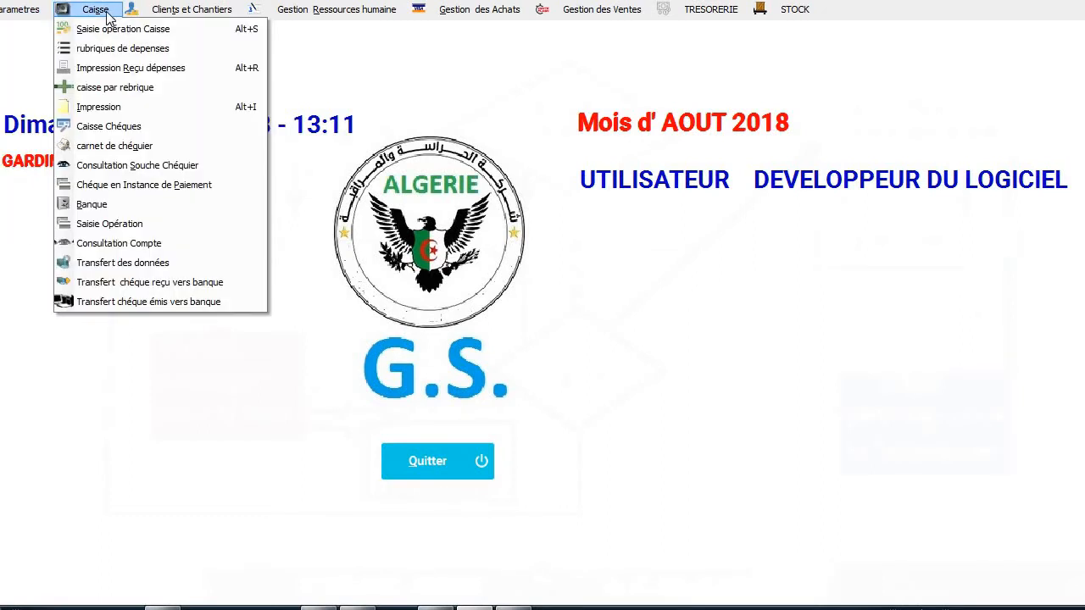
{"action": "left_click", "coordinate": [105, 34]}
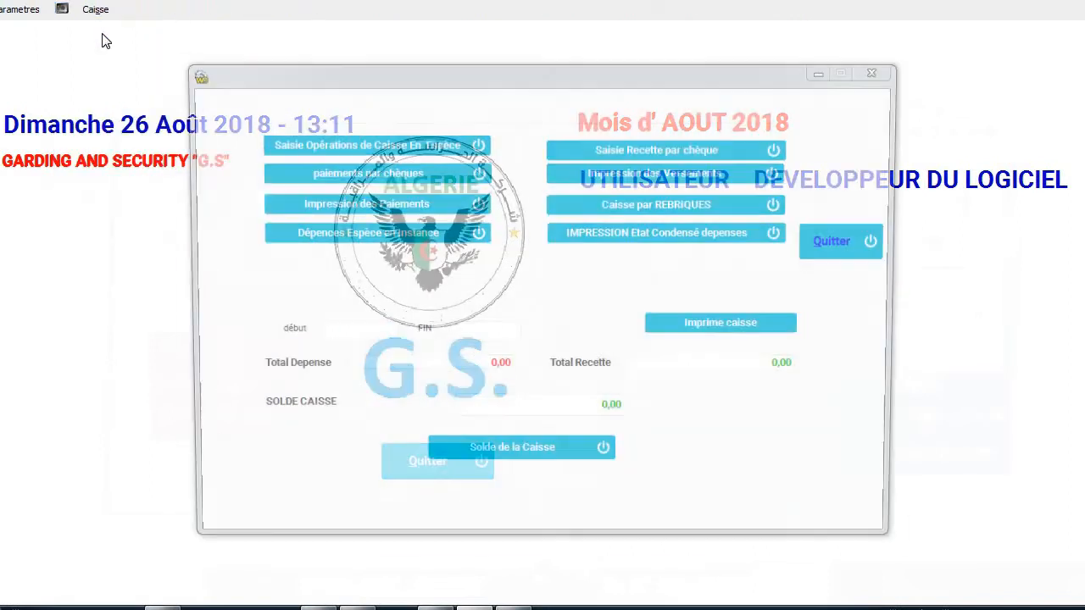
{"action": "left_click", "coordinate": [405, 151]}
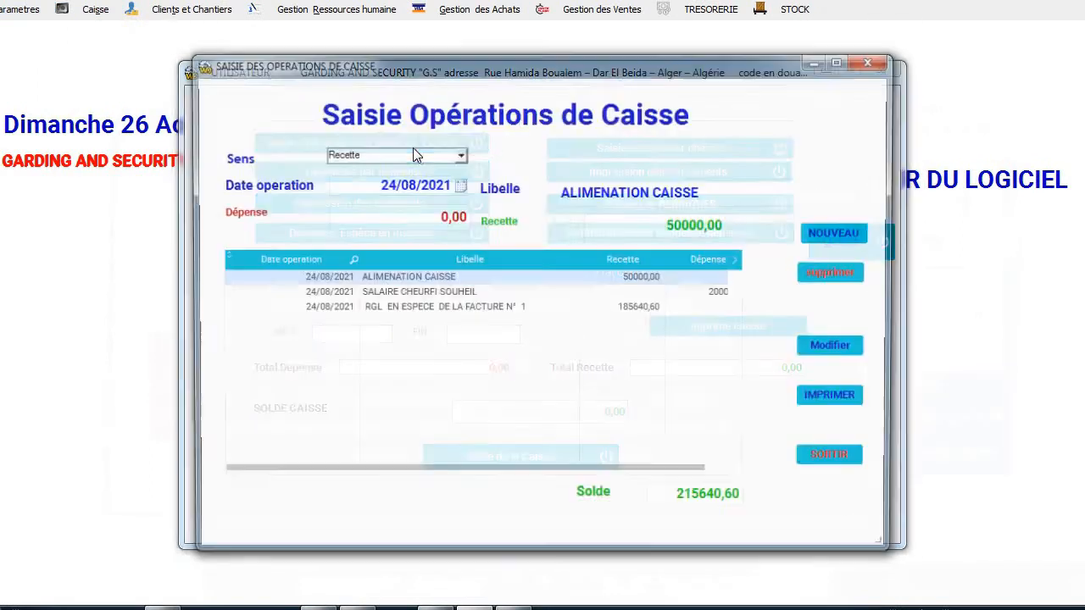
{"action": "left_click", "coordinate": [460, 155]}
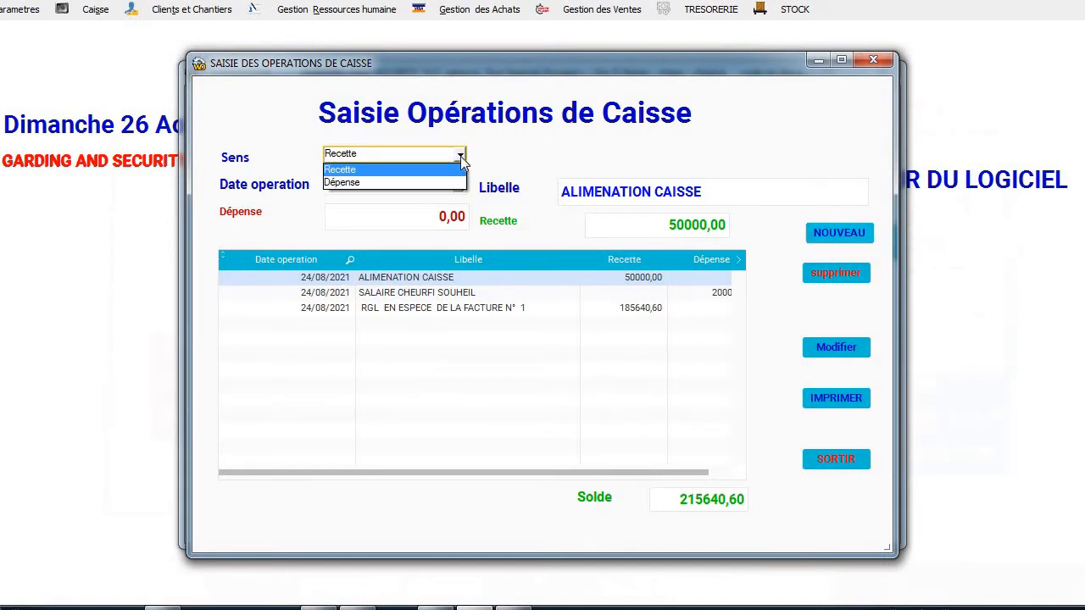
{"action": "left_click", "coordinate": [460, 156]}
Start a new expense operation in category LOYER dated 03/09/2021.
{"action": "left_click", "coordinate": [846, 231]}
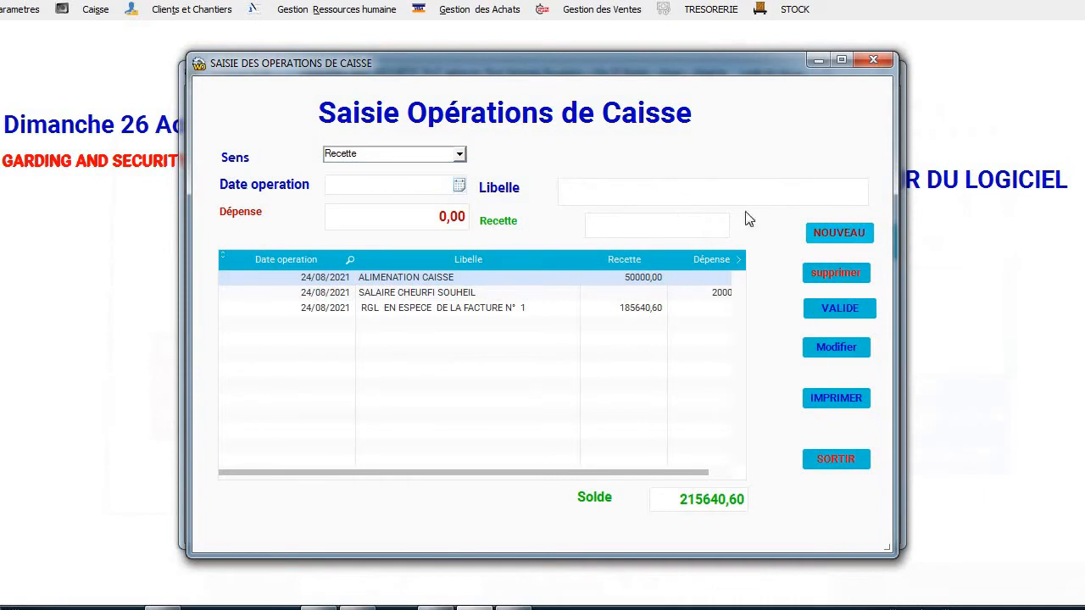
{"action": "left_click", "coordinate": [458, 154]}
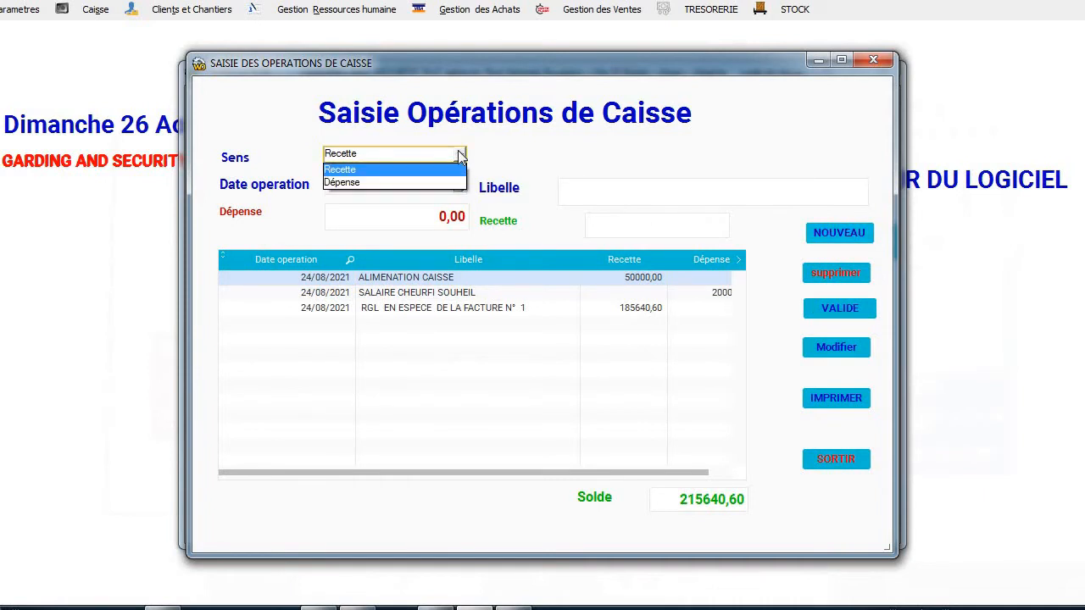
{"action": "left_click", "coordinate": [429, 183]}
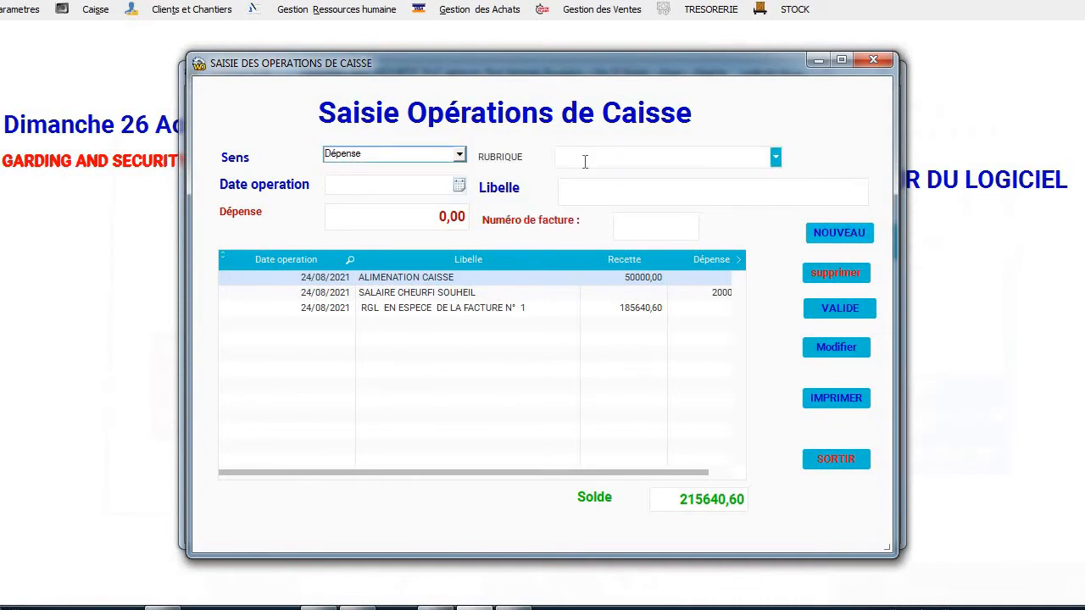
{"action": "left_click", "coordinate": [775, 157]}
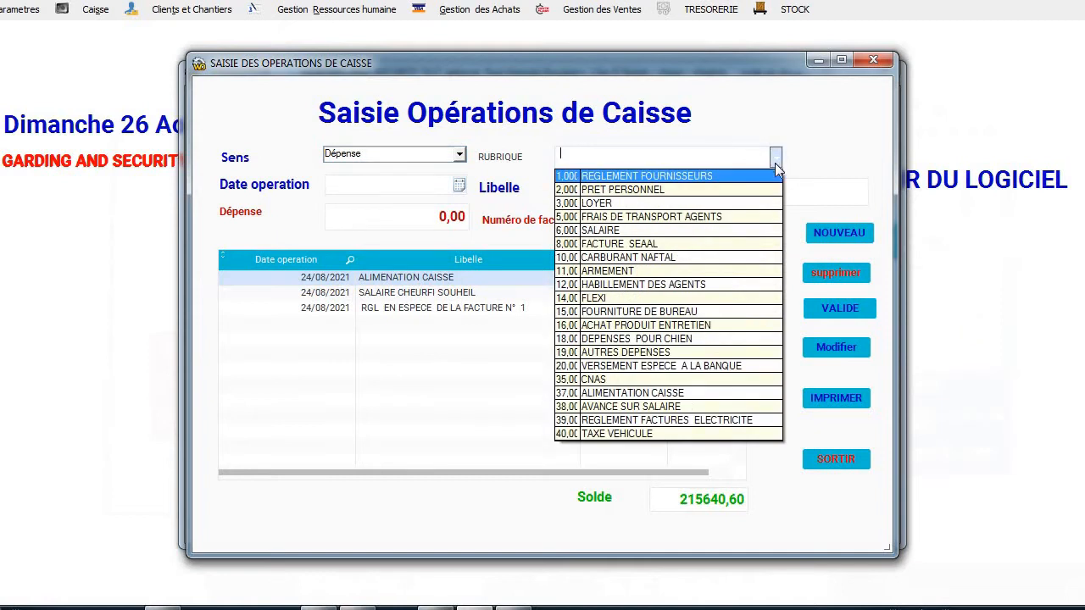
{"action": "left_click", "coordinate": [734, 204]}
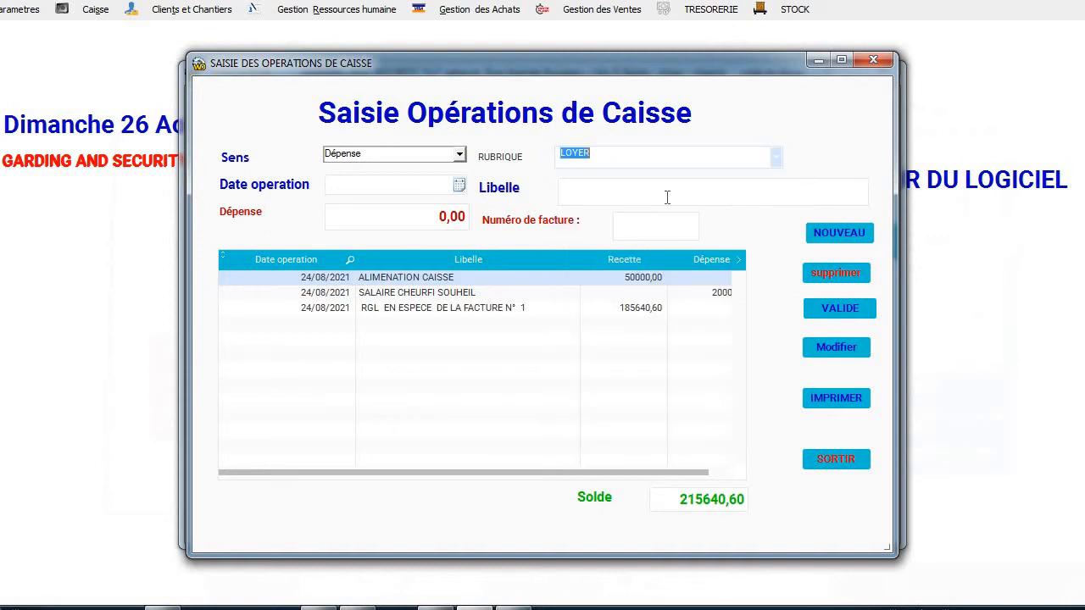
{"action": "left_click", "coordinate": [458, 188]}
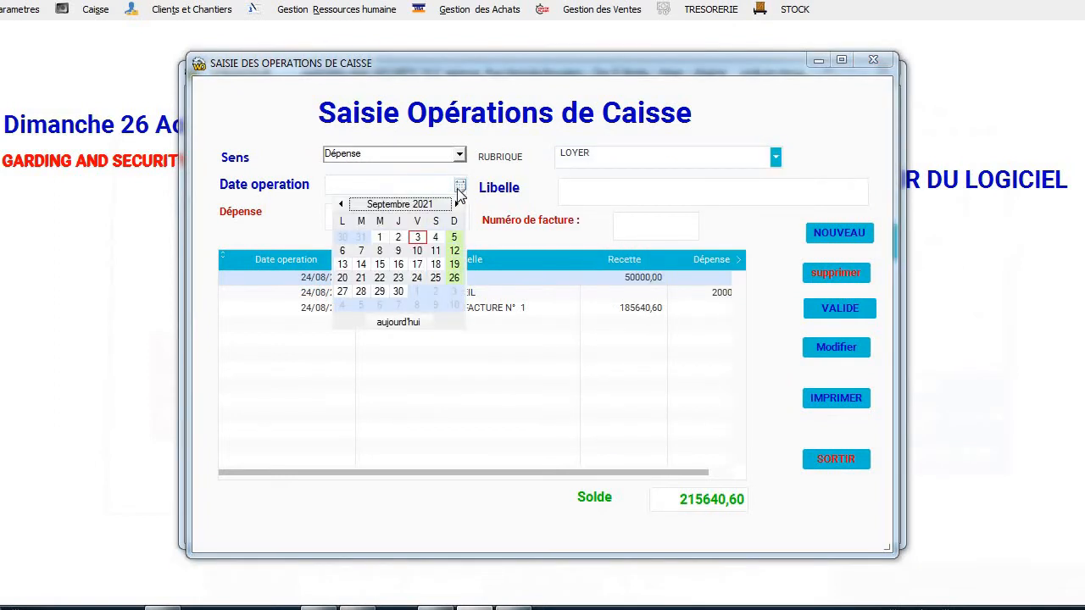
{"action": "left_click", "coordinate": [420, 237]}
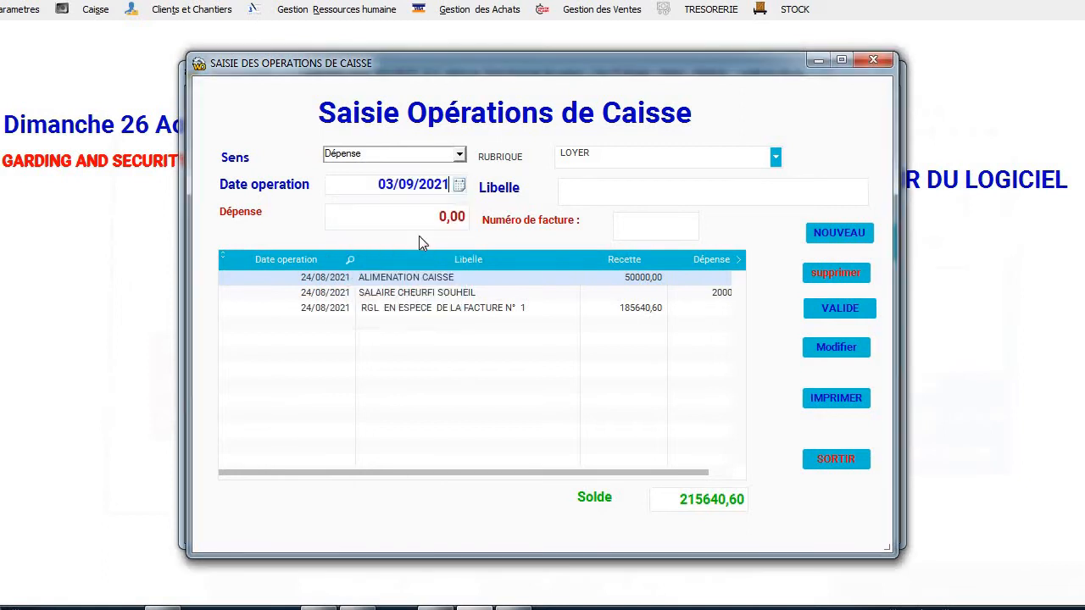
Label the operation LOYER 2021.
{"action": "left_click", "coordinate": [606, 195]}
{"action": "type", "text": "LOYER JUILLET"}
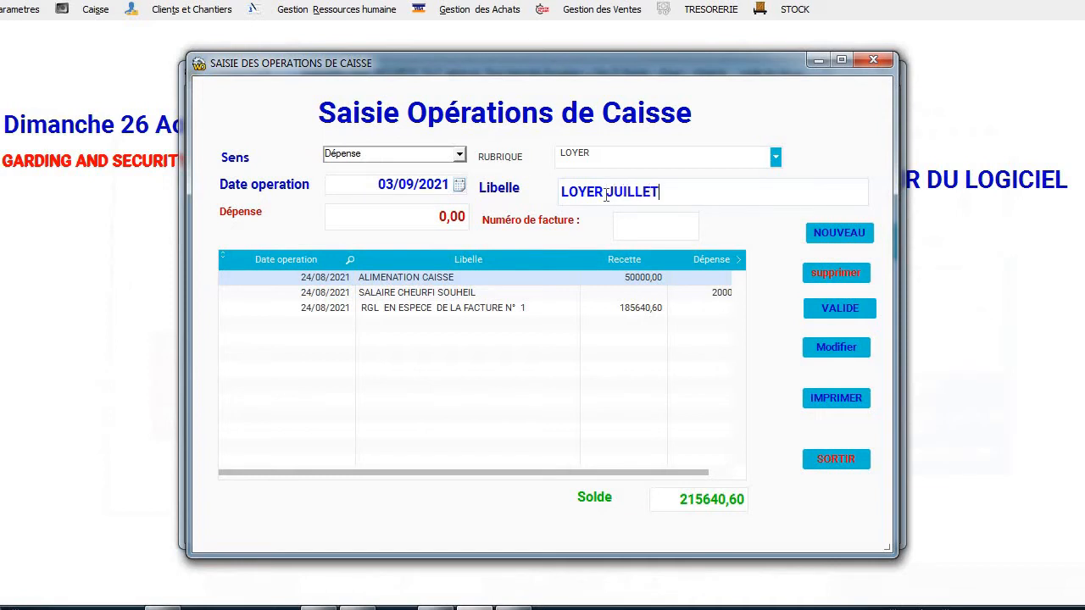
{"action": "key", "text": "BackSpace"}
{"action": "key", "text": "BackSpace"}
{"action": "key", "text": "BackSpace"}
{"action": "key", "text": "BackSpace"}
{"action": "key", "text": "BackSpace"}
{"action": "key", "text": "BackSpace"}
{"action": "key", "text": "BackSpace"}
{"action": "key", "text": "BackSpace"}
{"action": "type", "text": "ANN"}
{"action": "key", "text": "BackSpace"}
{"action": "key", "text": "BackSpace"}
{"action": "key", "text": "BackSpace"}
{"action": "type", "text": "2021"}
Enter 36000 as the amount, validate the expense and close the entry window.
{"action": "left_click", "coordinate": [424, 218]}
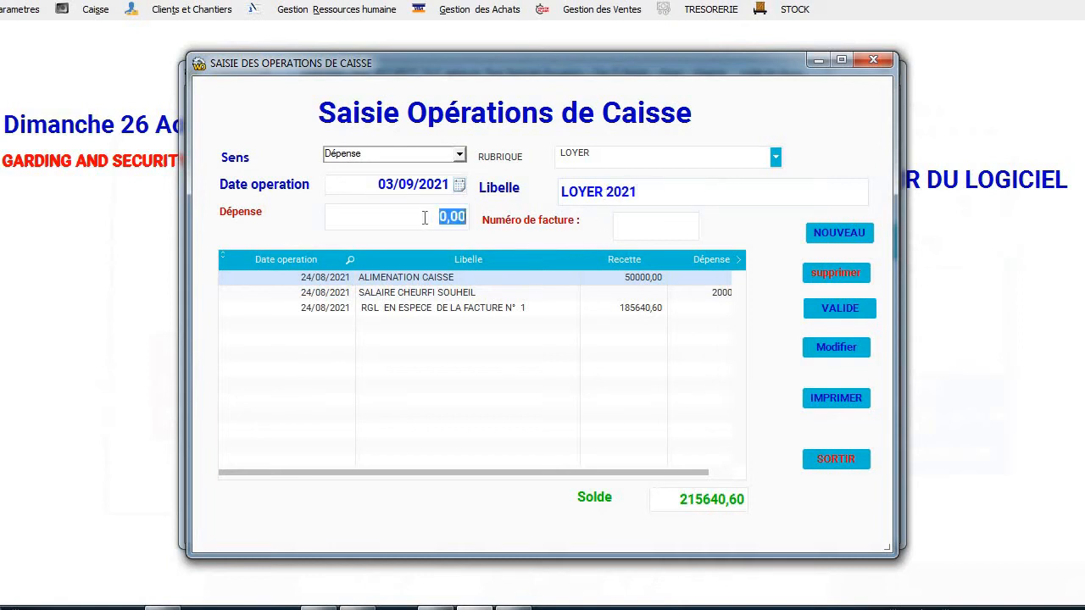
{"action": "type", "text": "160"}
{"action": "key", "text": "BackSpace"}
{"action": "key", "text": "BackSpace"}
{"action": "key", "text": "BackSpace"}
{"action": "type", "text": "36000"}
{"action": "left_click", "coordinate": [674, 230]}
{"action": "left_click", "coordinate": [834, 307]}
{"action": "left_click", "coordinate": [823, 465]}
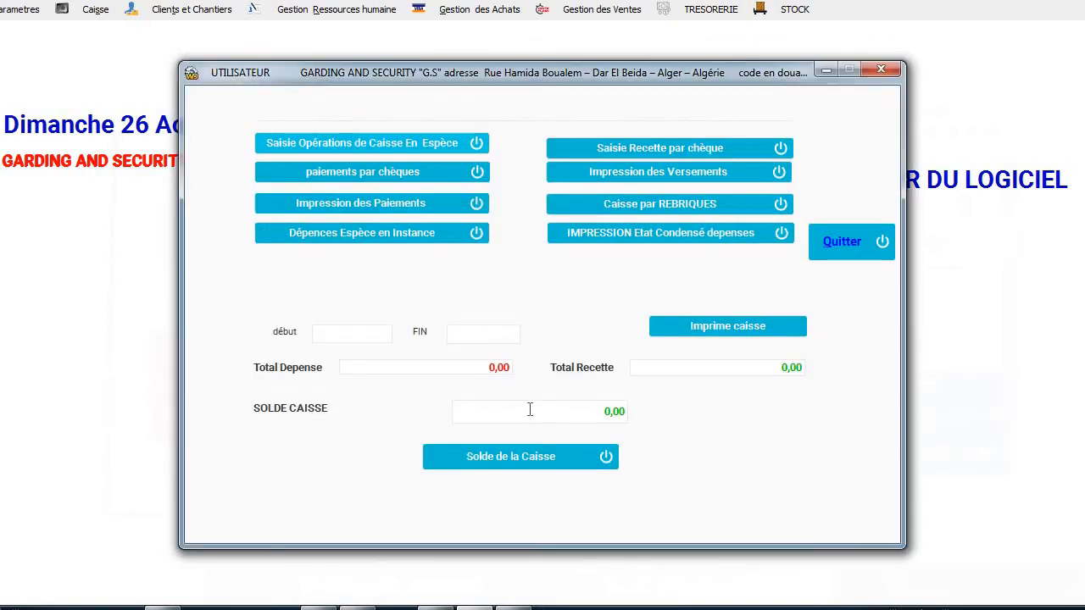
Recalculate cash totals and start a new cheque expense in category ARMEMENT.
{"action": "left_click", "coordinate": [499, 462]}
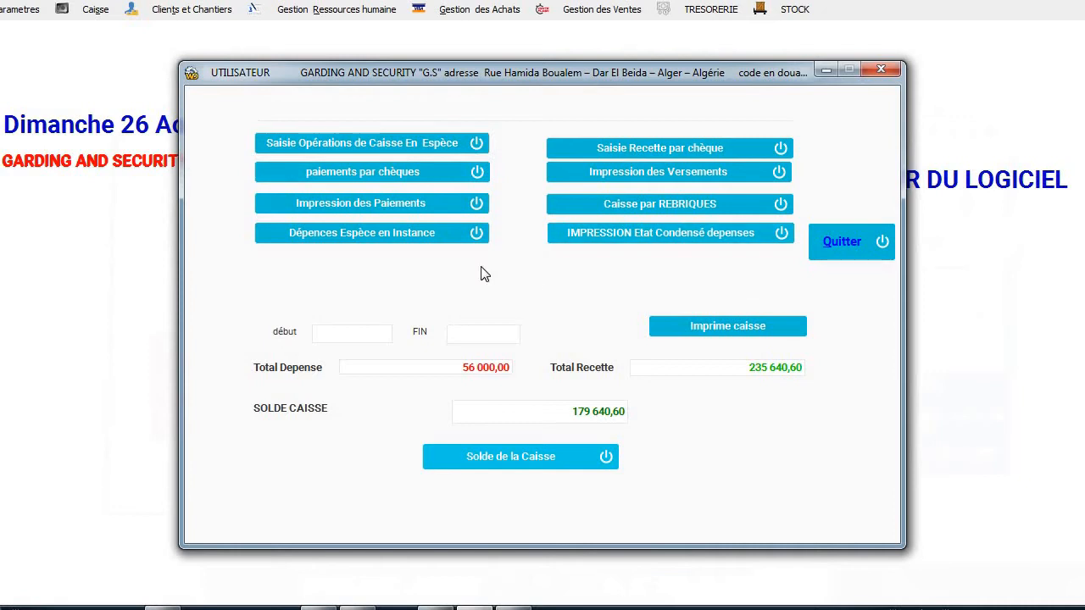
{"action": "left_click", "coordinate": [395, 173]}
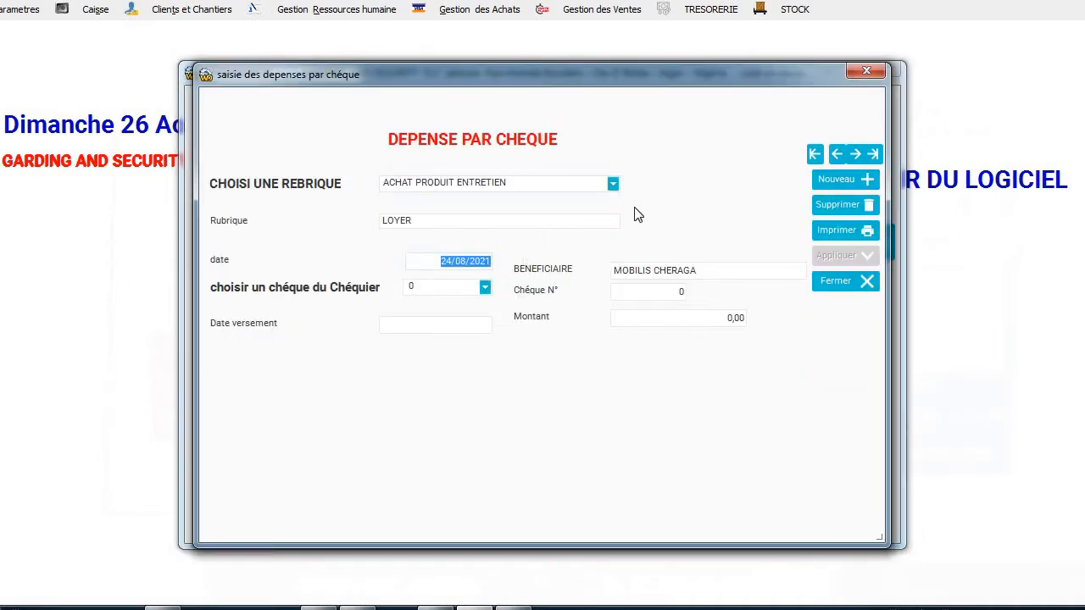
{"action": "left_click", "coordinate": [612, 183]}
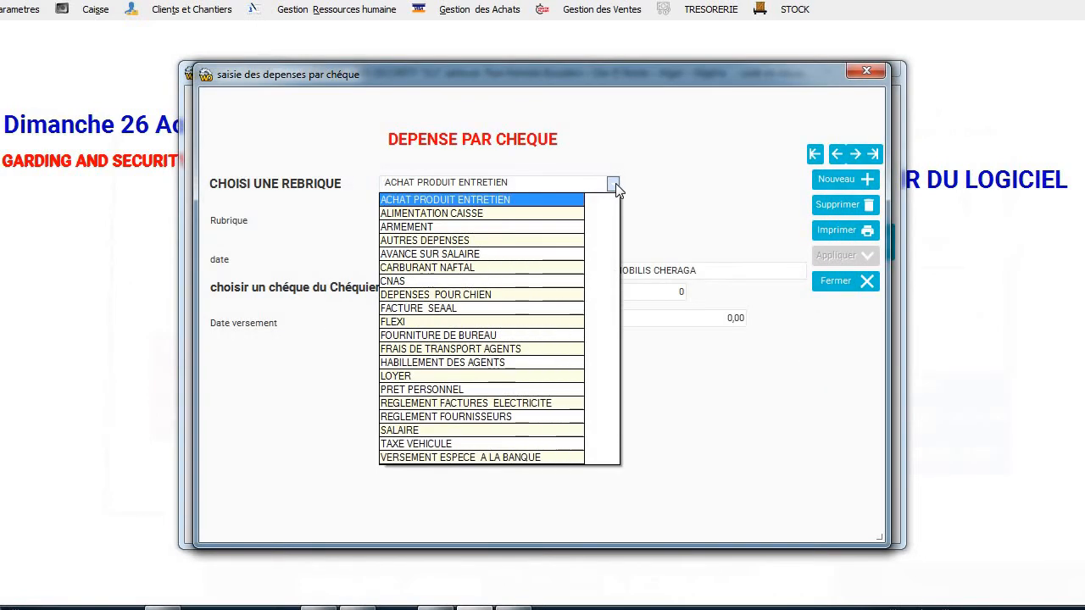
{"action": "left_click", "coordinate": [839, 181]}
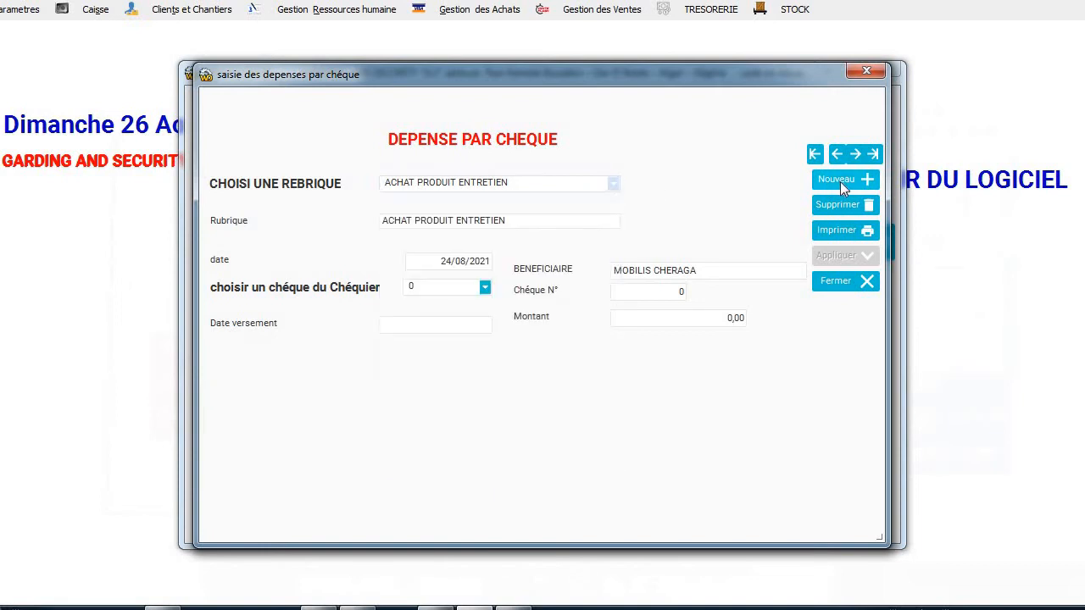
{"action": "left_click", "coordinate": [839, 181]}
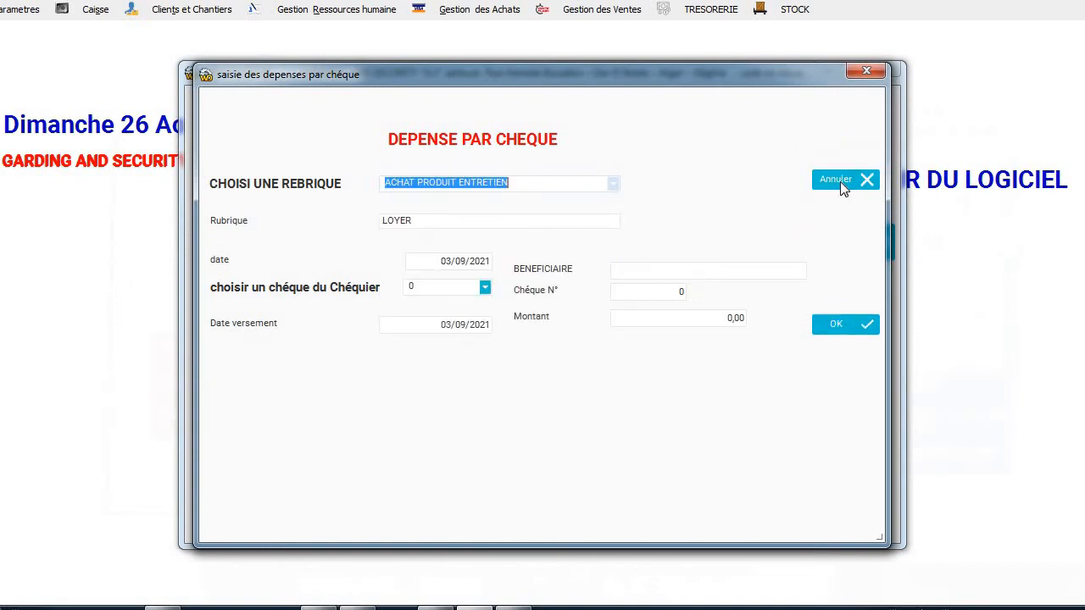
{"action": "left_click", "coordinate": [613, 185]}
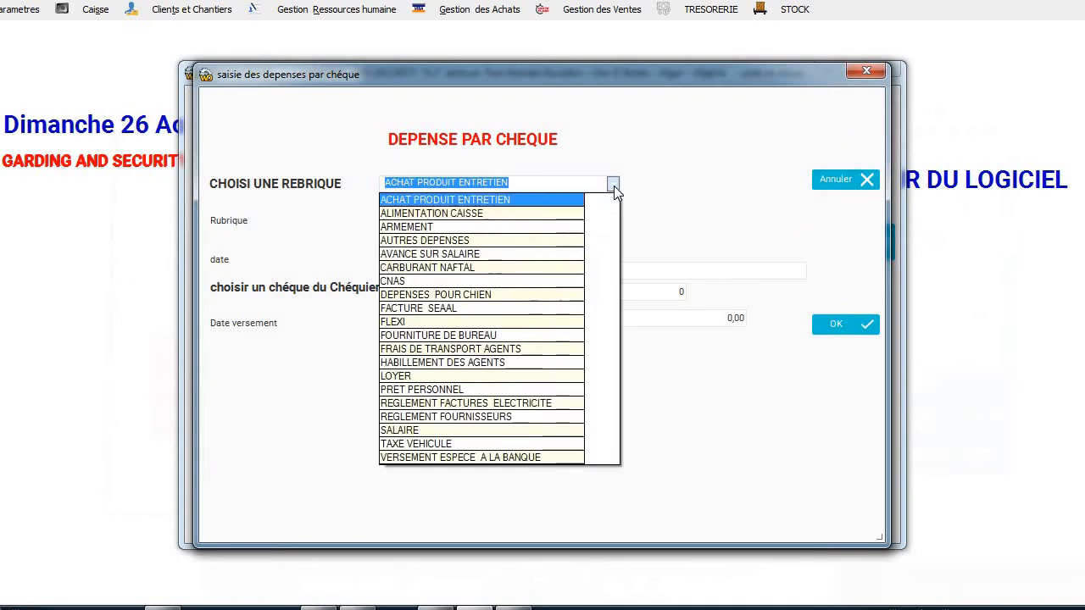
{"action": "left_click", "coordinate": [550, 225]}
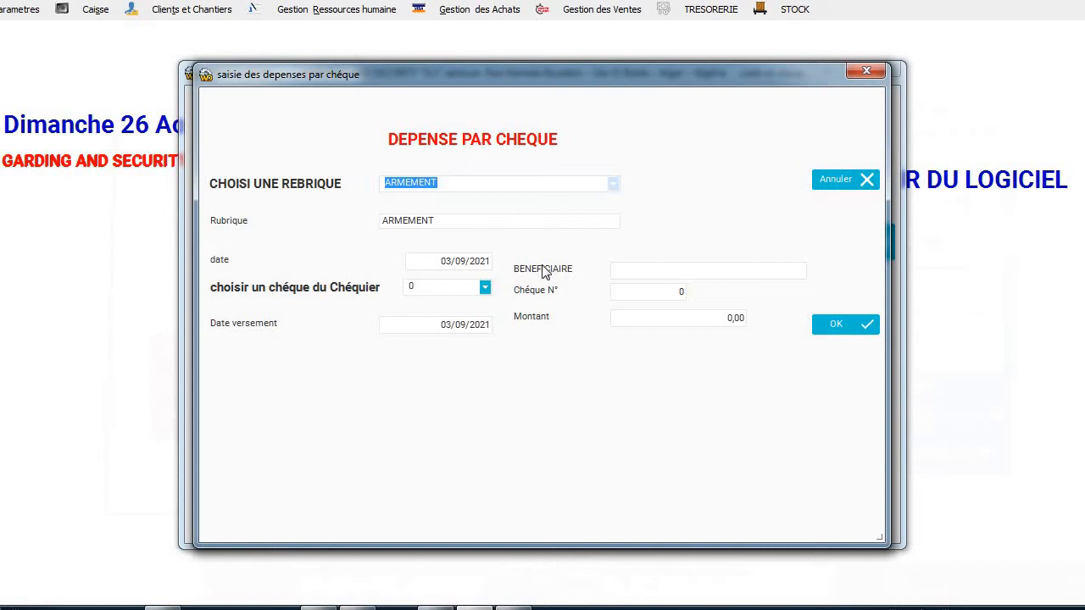
Set the beneficiary to ACHAT CARTOUCHES and the cheque number to 1222.
{"action": "left_click", "coordinate": [623, 271]}
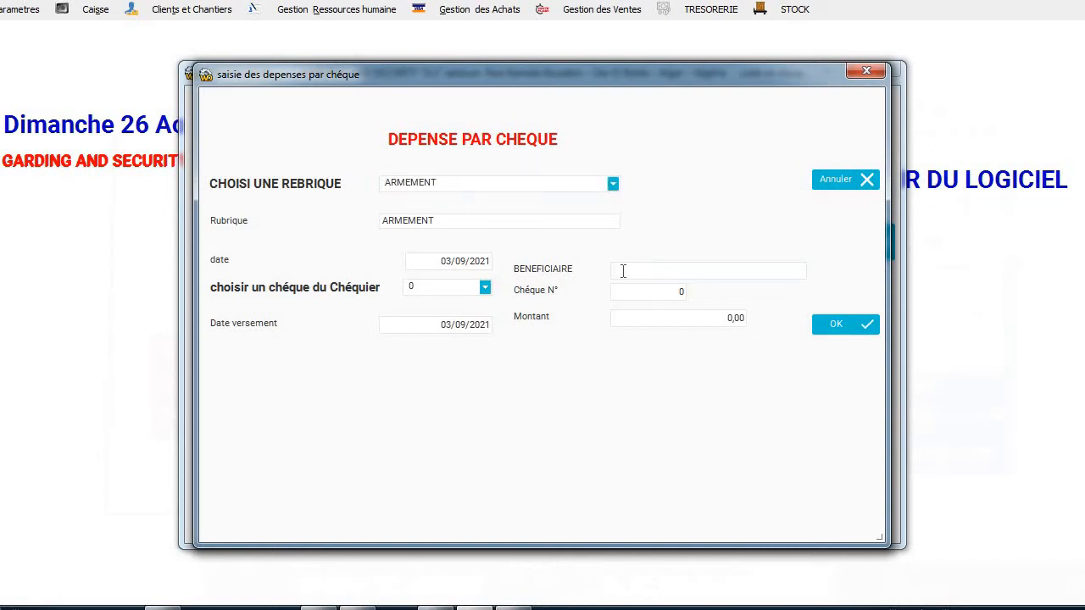
{"action": "type", "text": "ACHAT CARTOUCHES"}
{"action": "left_click", "coordinate": [485, 289]}
{"action": "left_click", "coordinate": [485, 289]}
{"action": "key", "text": "BackSpace"}
{"action": "left_click", "coordinate": [683, 293]}
{"action": "type", "text": "1222"}
Enter amount 25000, save the cheque expense and close the form.
{"action": "left_click", "coordinate": [629, 321]}
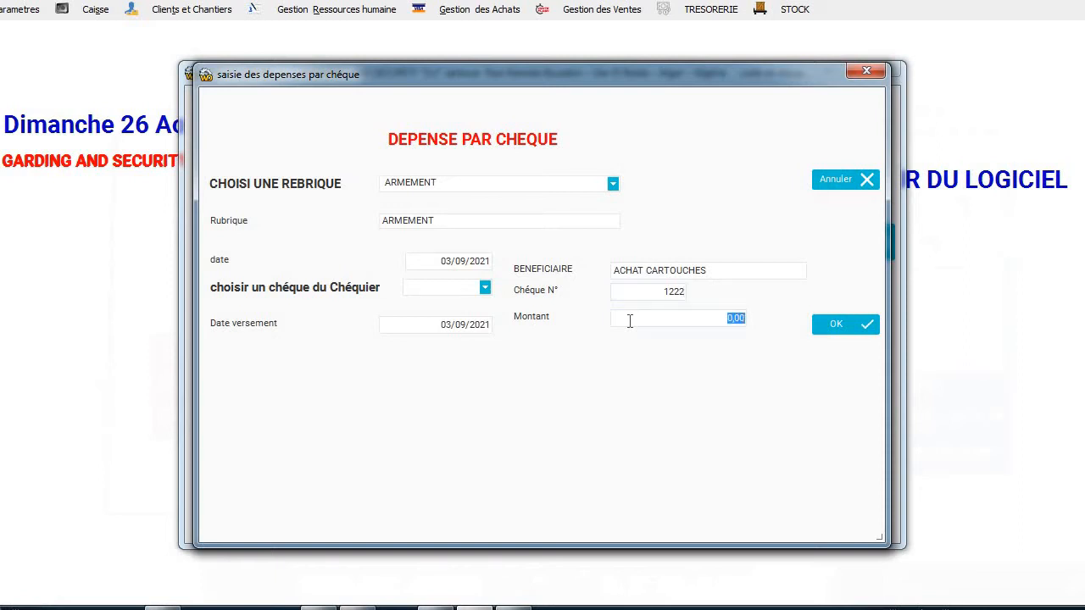
{"action": "type", "text": "25000"}
{"action": "left_click", "coordinate": [862, 322]}
{"action": "left_click", "coordinate": [837, 288]}
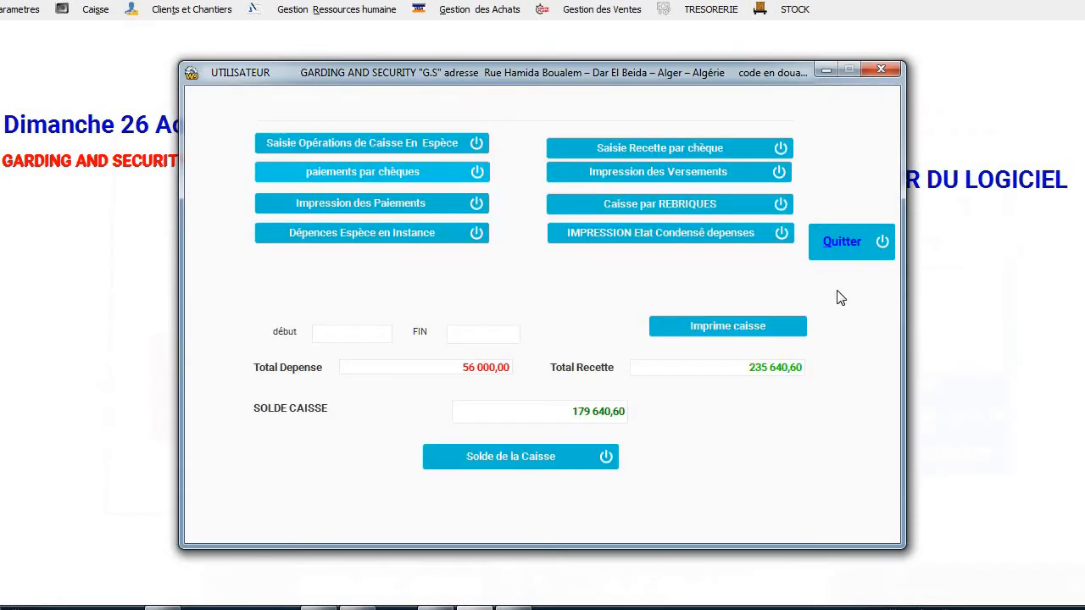
Recalculate the balance and preview the cash report from 01/07/2021 to 03/09/2021.
{"action": "left_click", "coordinate": [507, 462]}
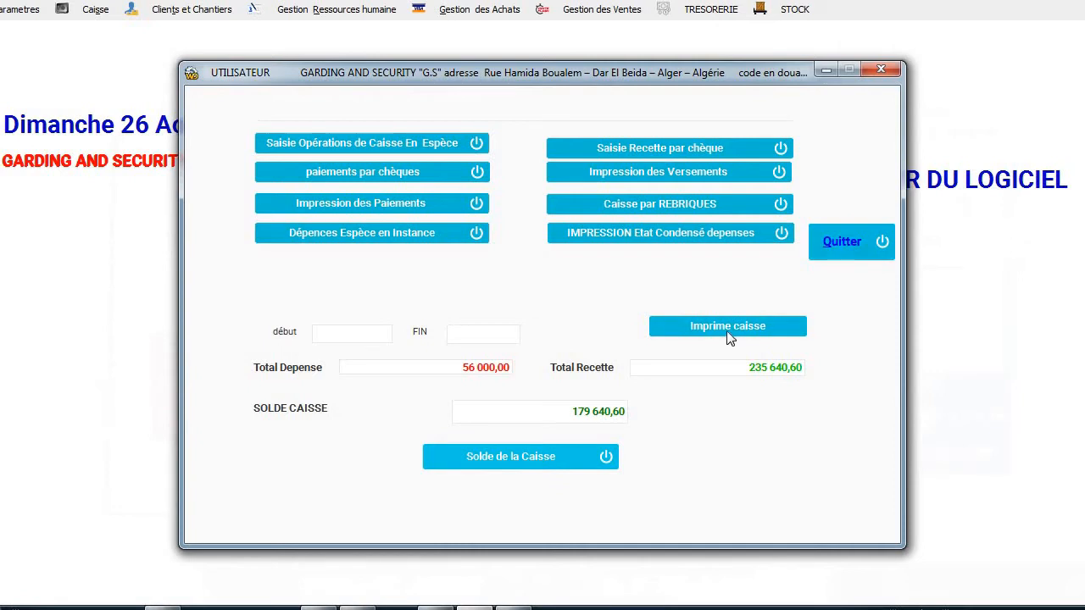
{"action": "left_click", "coordinate": [385, 331]}
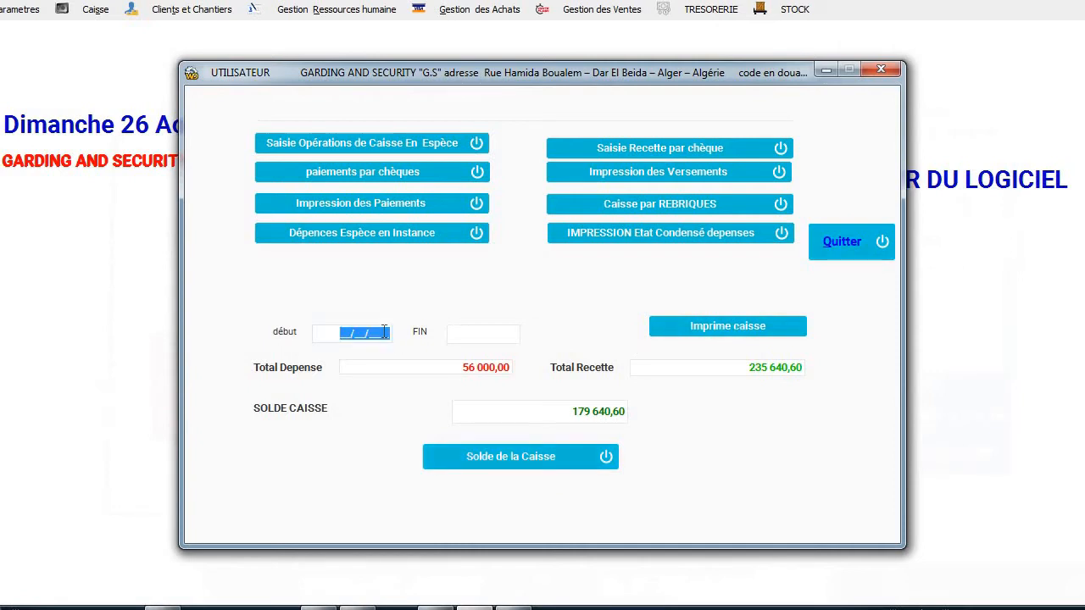
{"action": "type", "text": "01/"}
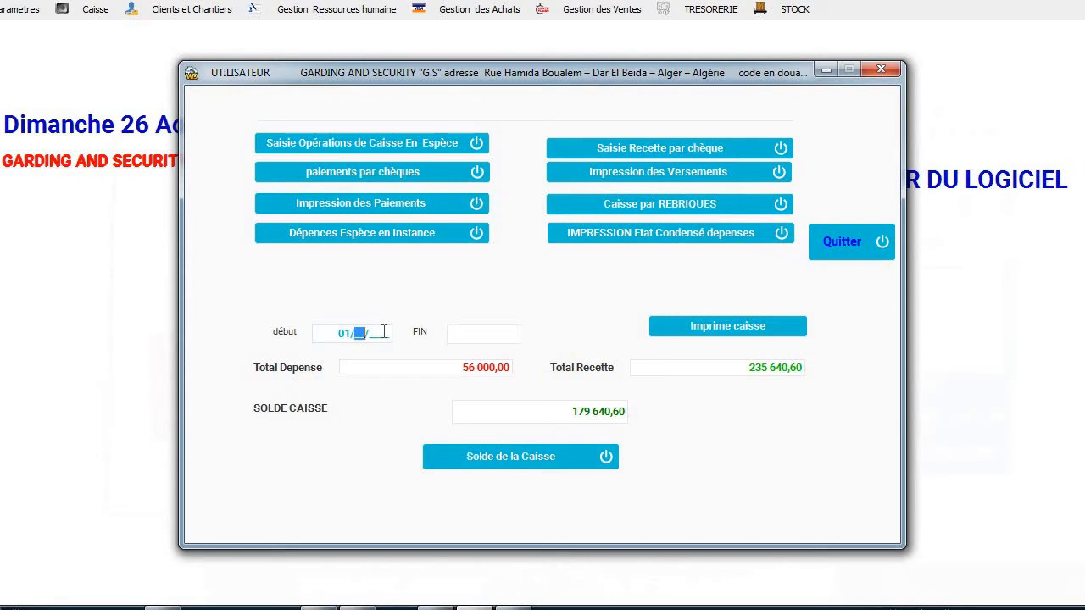
{"action": "type", "text": "07/202"}
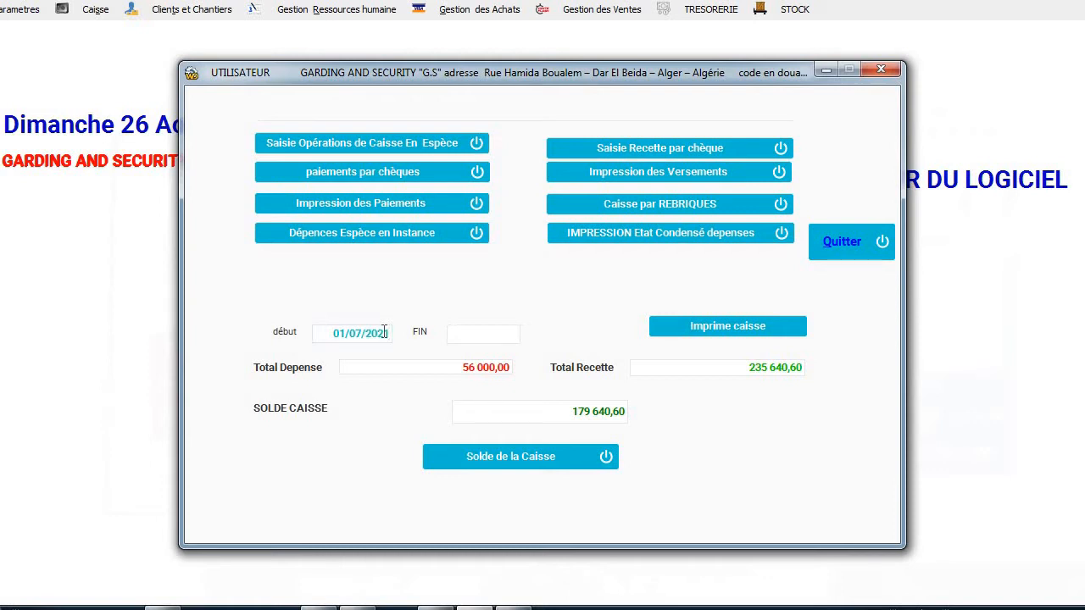
{"action": "type", "text": "1"}
{"action": "left_click", "coordinate": [456, 332]}
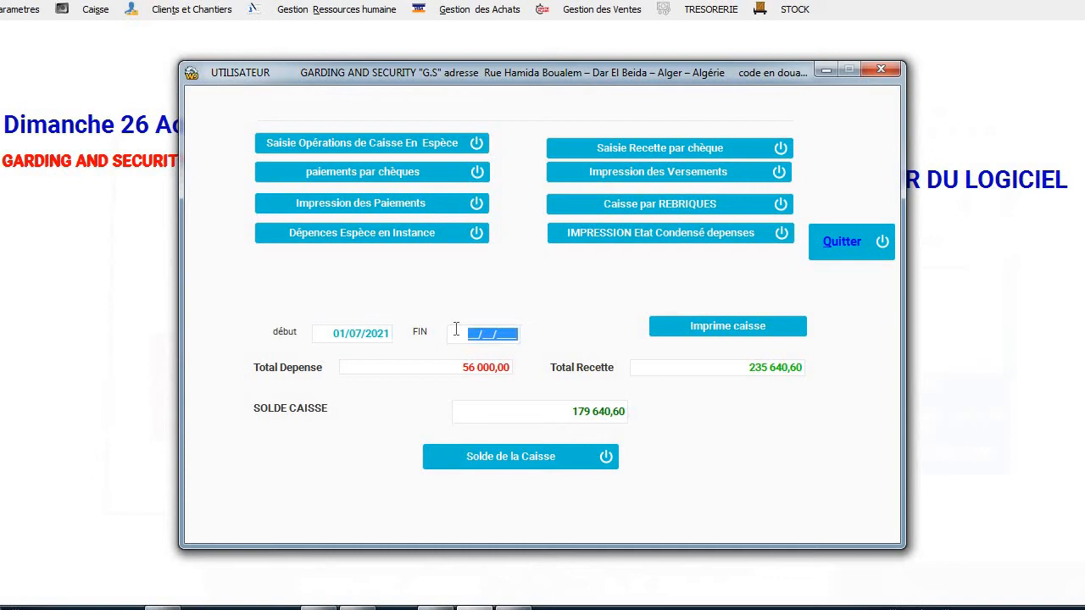
{"action": "type", "text": "03092021"}
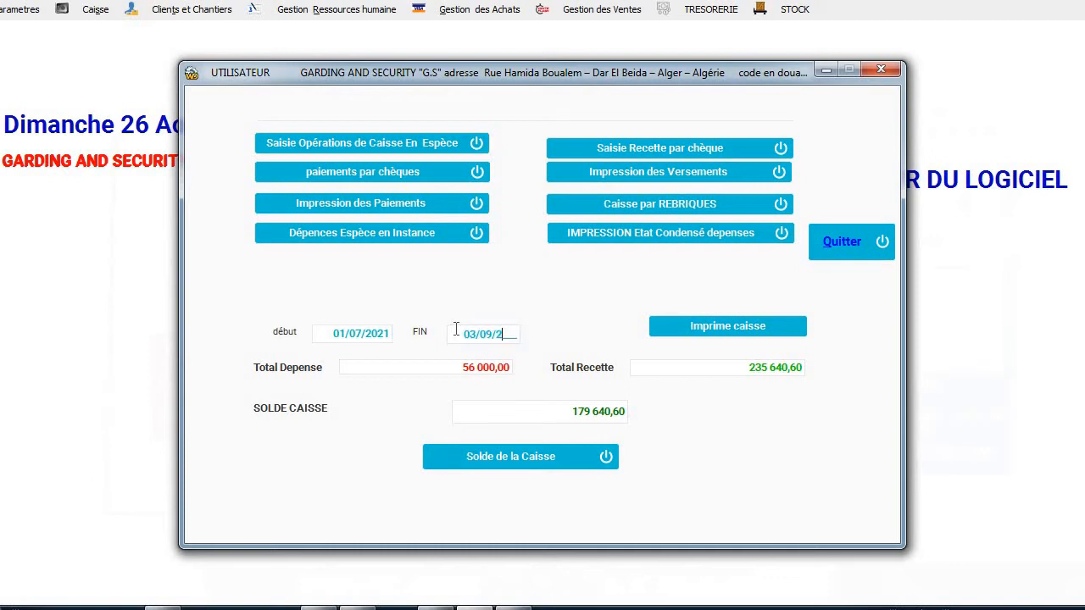
{"action": "left_click", "coordinate": [735, 329]}
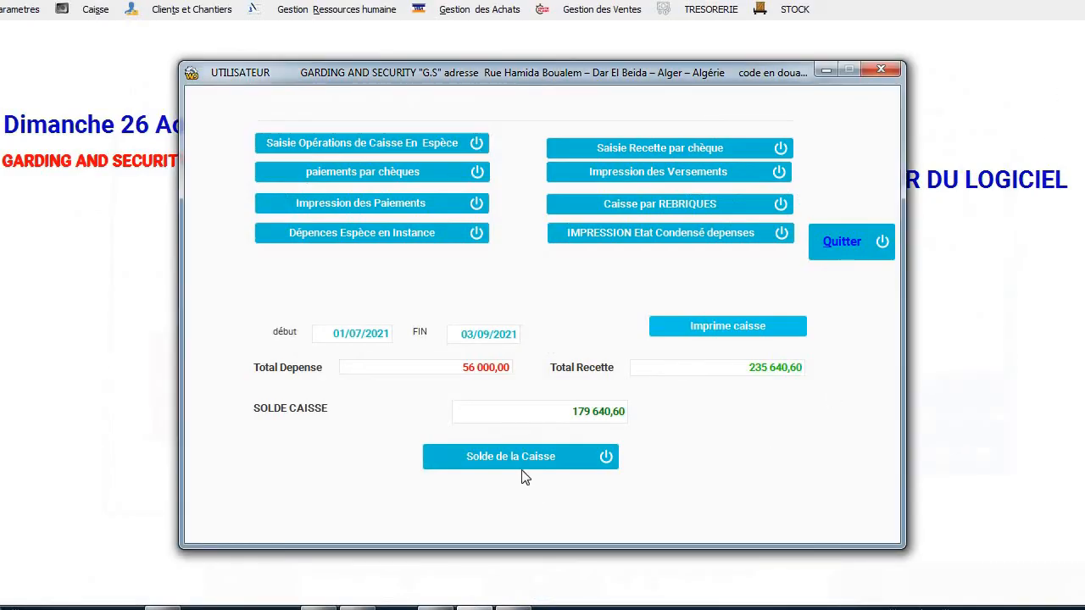
Start a received cheque entry from client MOBILIS dated 03/09/2021.
{"action": "left_click", "coordinate": [682, 150]}
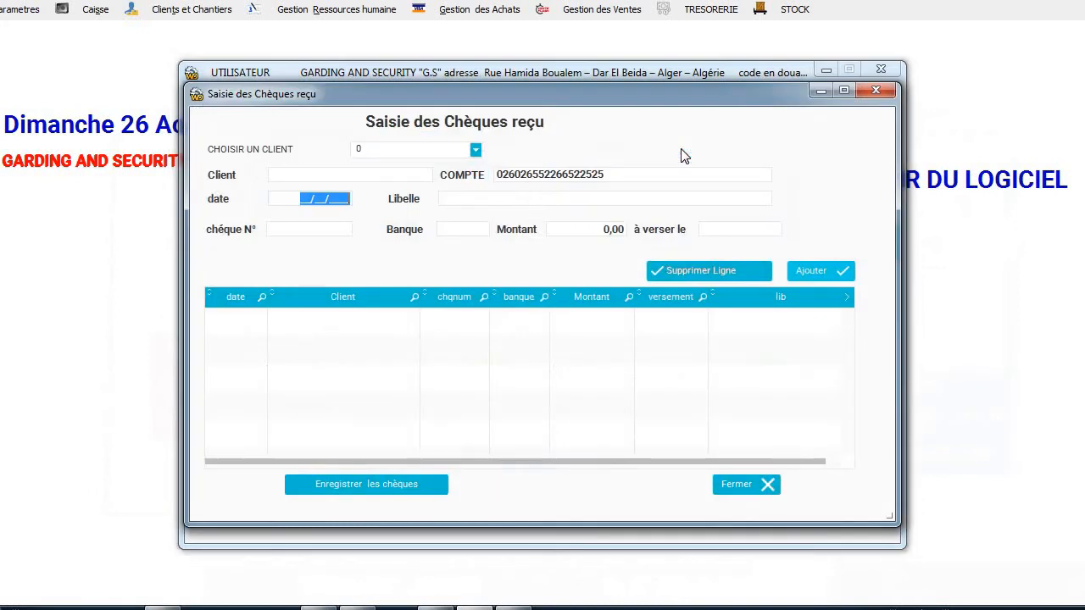
{"action": "left_click", "coordinate": [474, 149]}
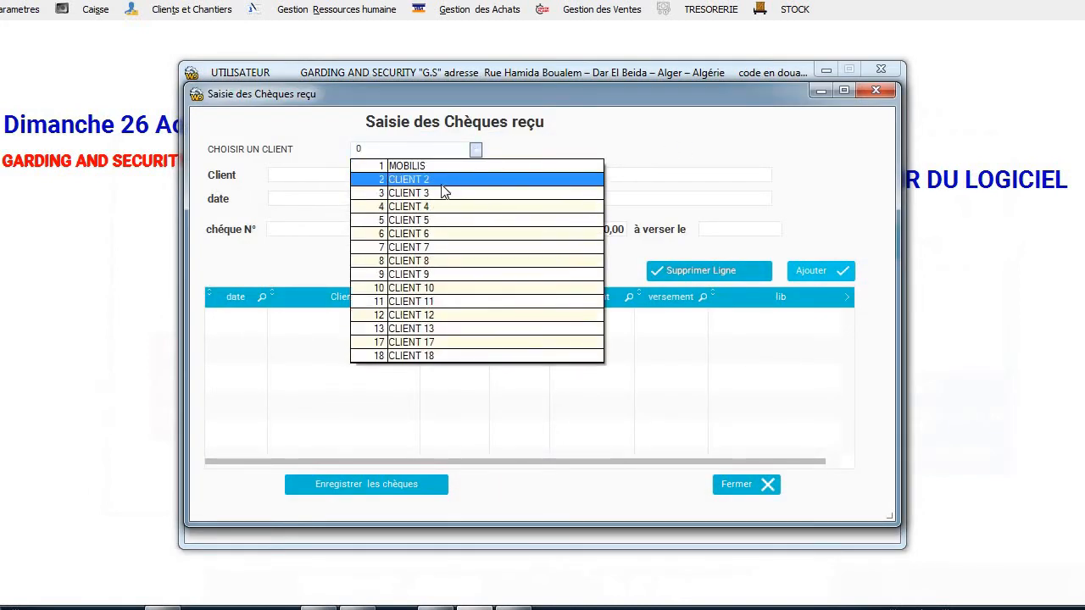
{"action": "left_click", "coordinate": [442, 182]}
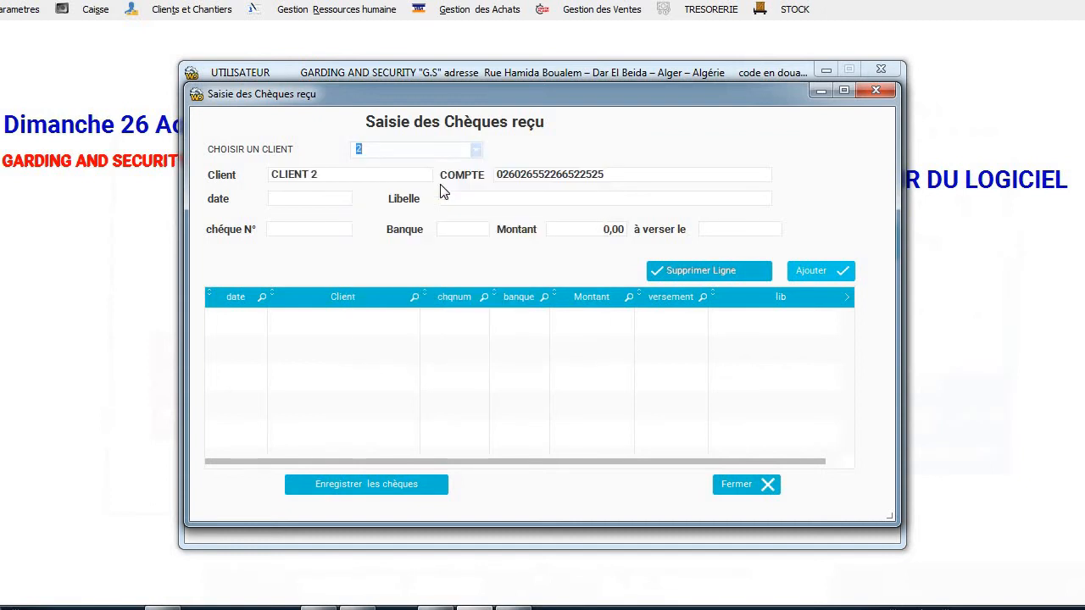
{"action": "left_click", "coordinate": [475, 150]}
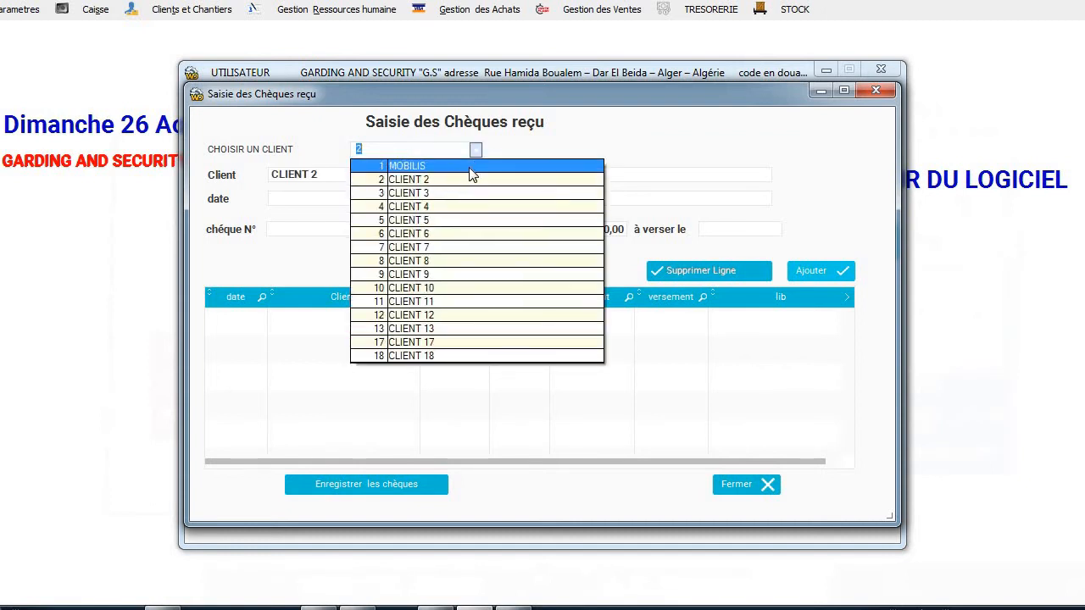
{"action": "left_click", "coordinate": [471, 168]}
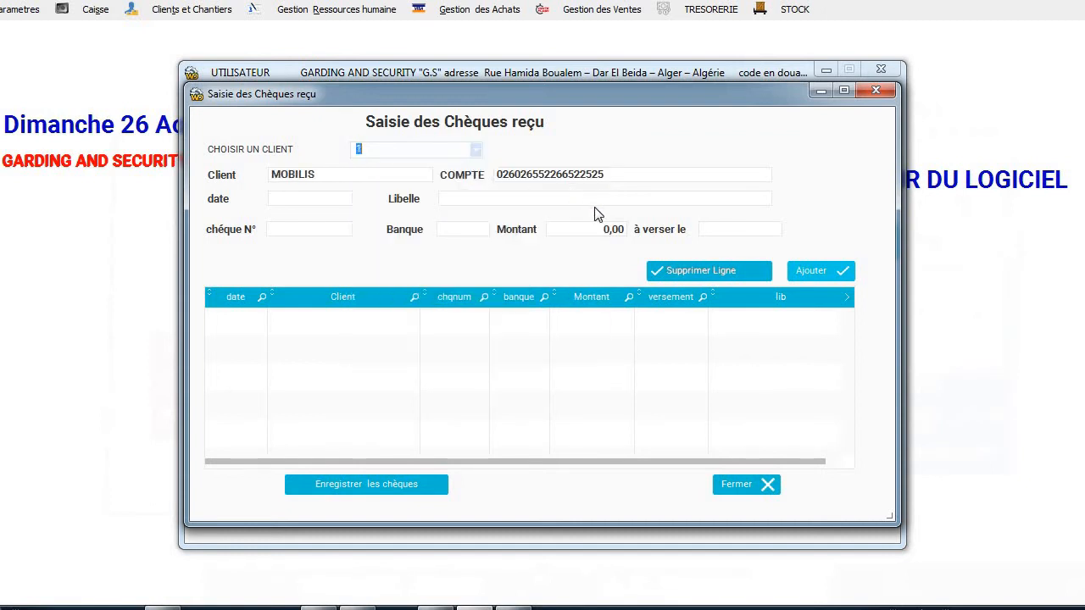
{"action": "left_click", "coordinate": [346, 198]}
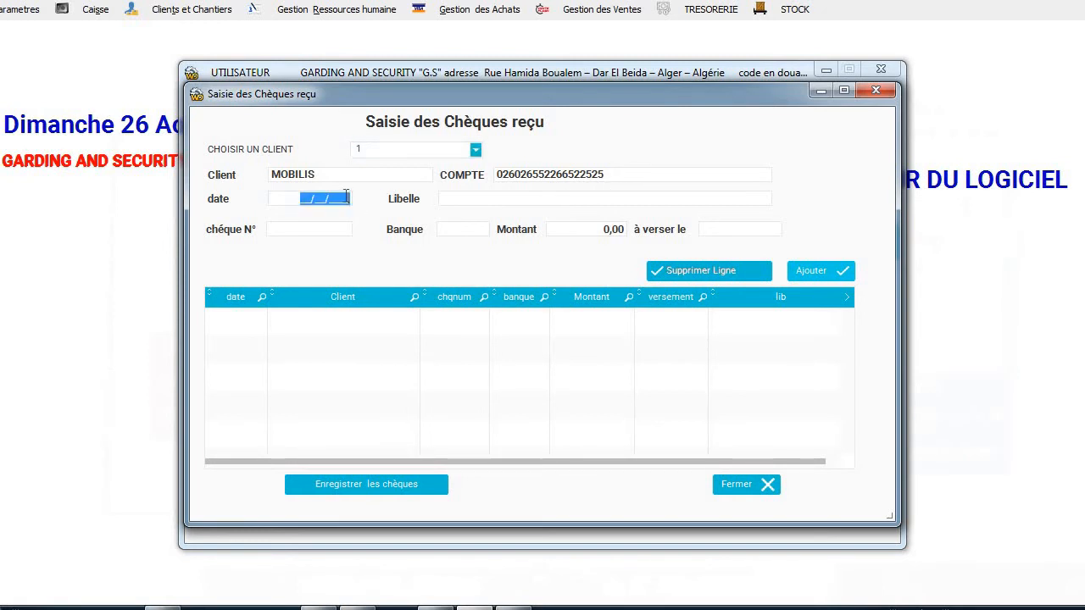
{"action": "type", "text": "03/09/2021"}
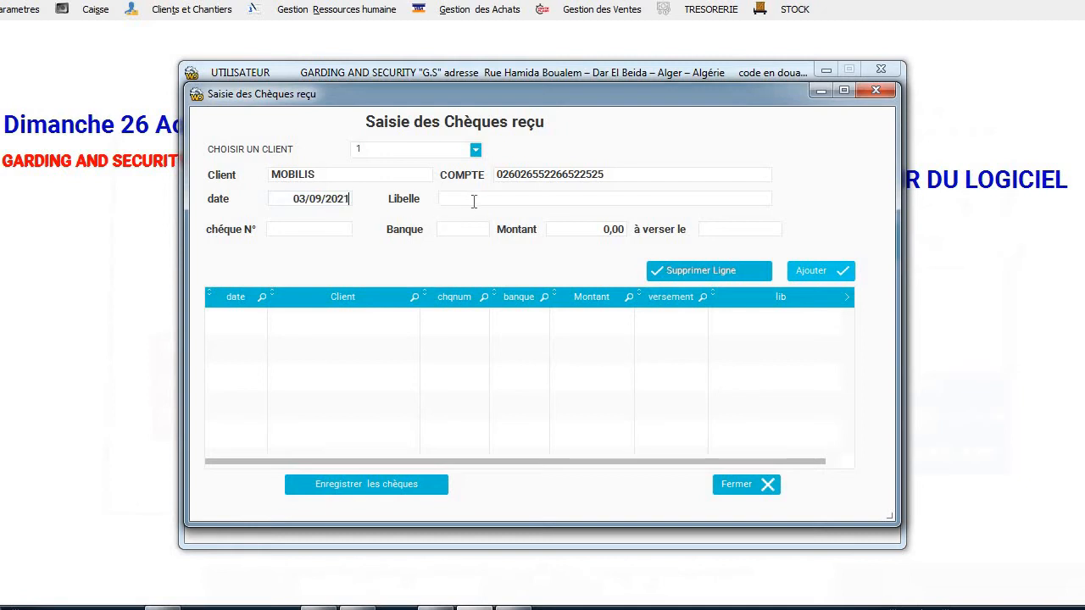
Enter description REGLEMENT FACTURE N° 15, cheque 963258, bank BEA and amount 120000.
{"action": "left_click", "coordinate": [475, 200]}
{"action": "type", "text": "REGLEMENT FACTURE N°"}
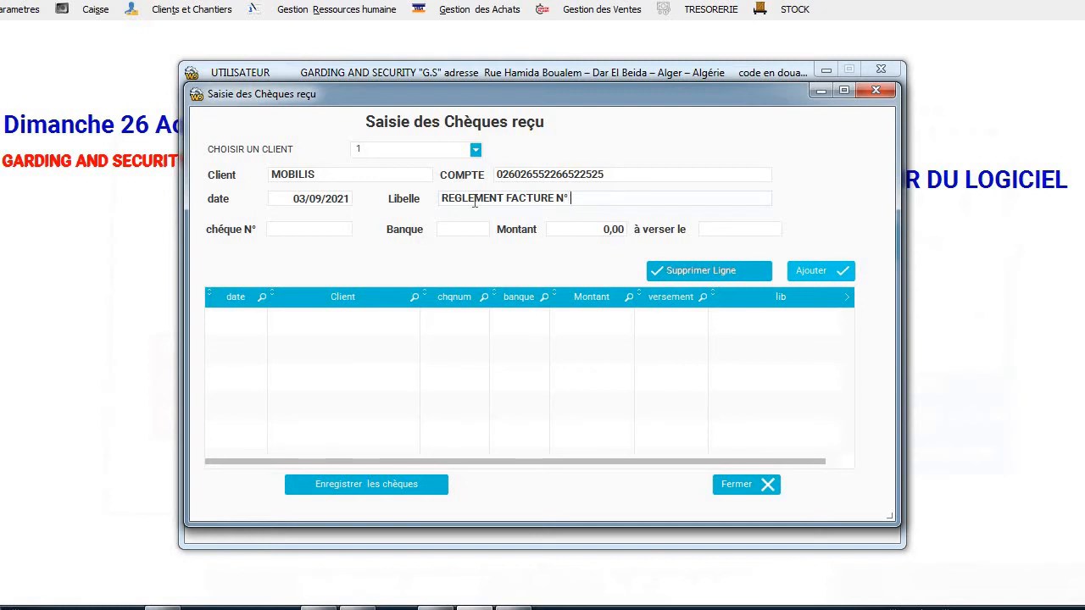
{"action": "type", "text": "5"}
{"action": "left_click", "coordinate": [326, 227]}
{"action": "type", "text": "963258"}
{"action": "left_click", "coordinate": [453, 230]}
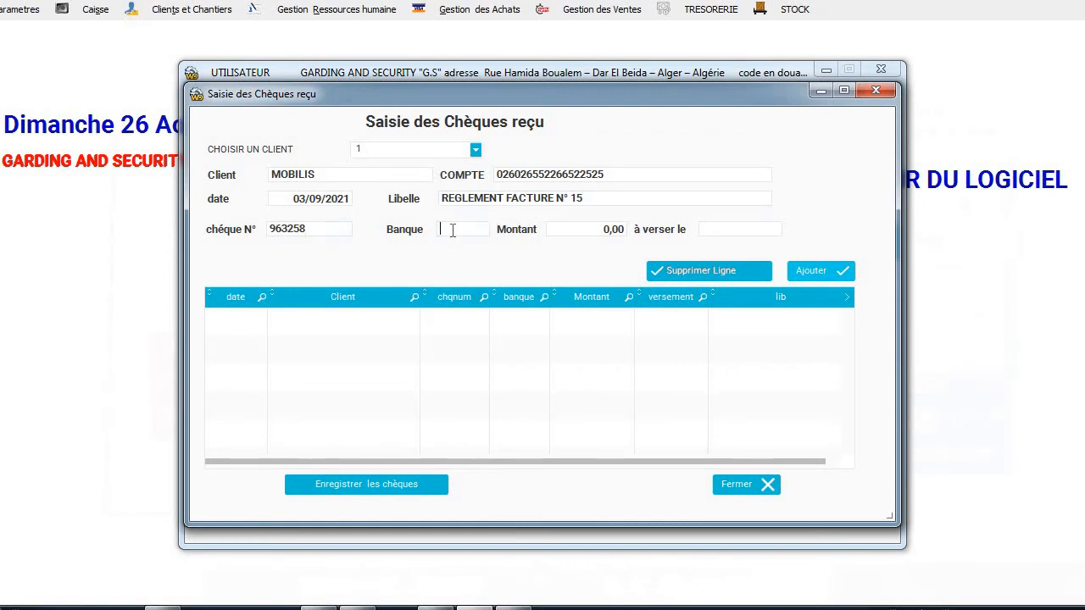
{"action": "type", "text": "BEN"}
{"action": "key", "text": "BackSpace"}
{"action": "type", "text": "A"}
{"action": "key", "text": "Tab"}
{"action": "type", "text": "120000"}
Set the deposit date to 04/09/2021, add the cheque and save the received cheques.
{"action": "left_click", "coordinate": [749, 228]}
{"action": "type", "text": "04/09/2021"}
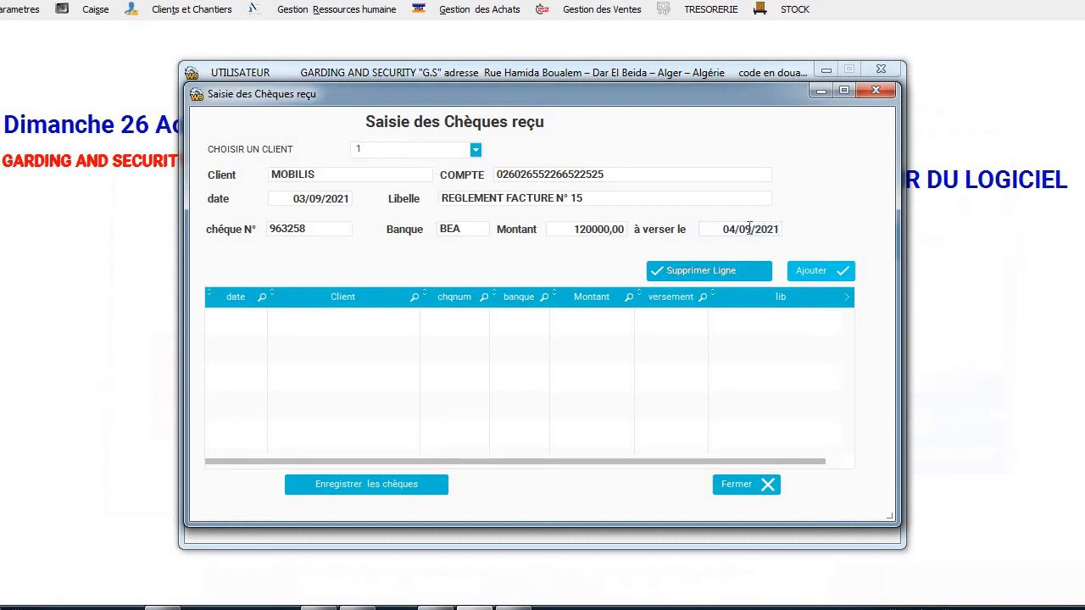
{"action": "left_click", "coordinate": [811, 267]}
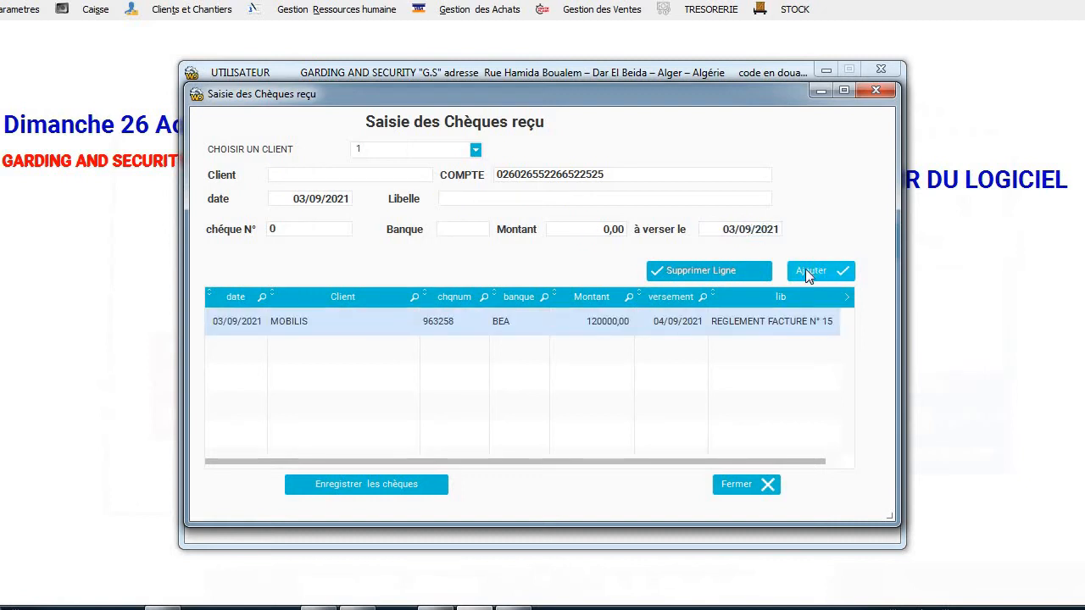
{"action": "left_click", "coordinate": [400, 489]}
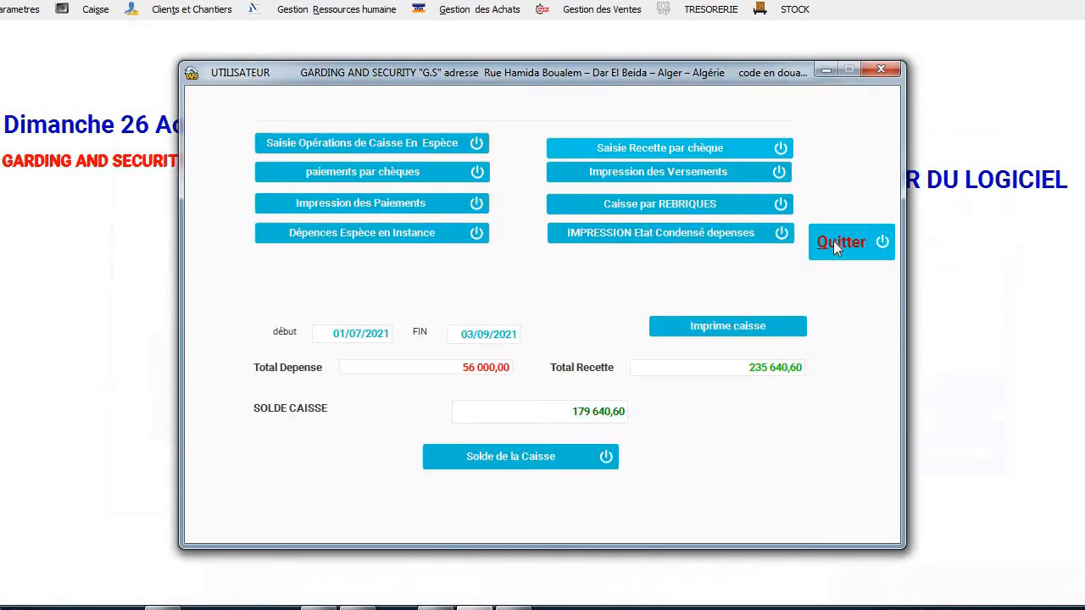
{"action": "left_click", "coordinate": [686, 212]}
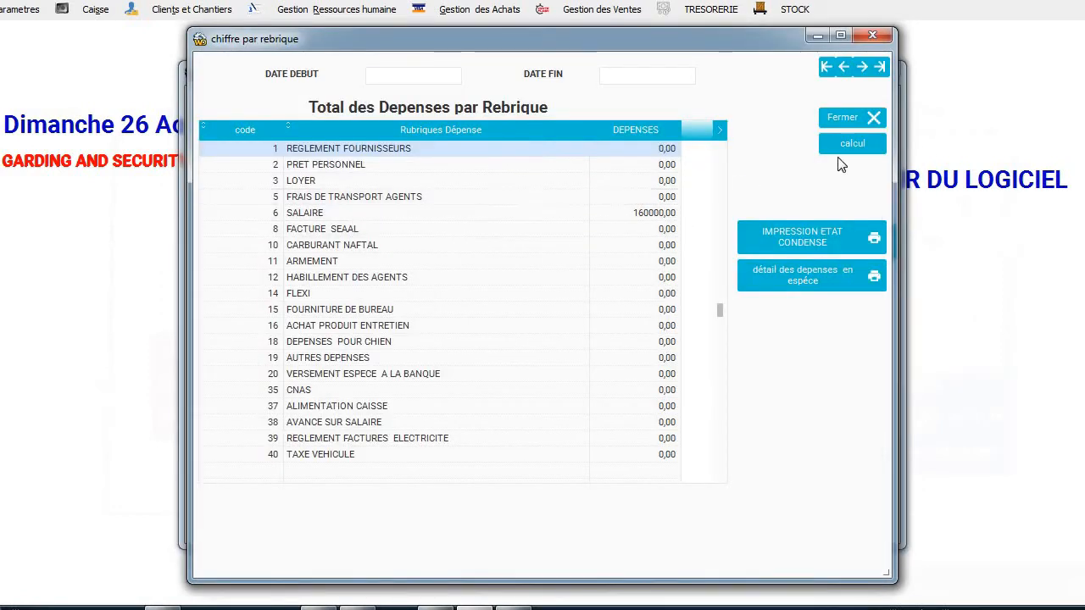
Produce the expenses-by-category report totalling 156000,00, review it, then close it.
{"action": "left_click", "coordinate": [863, 142]}
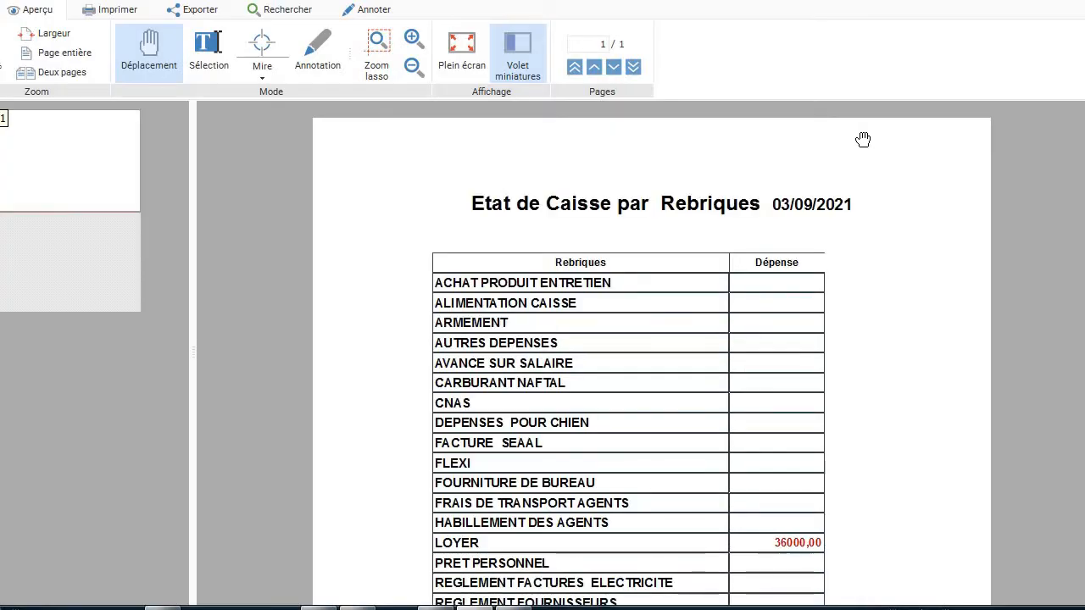
{"action": "scroll", "coordinate": [863, 139], "scroll_direction": "down", "scroll_amount": 4}
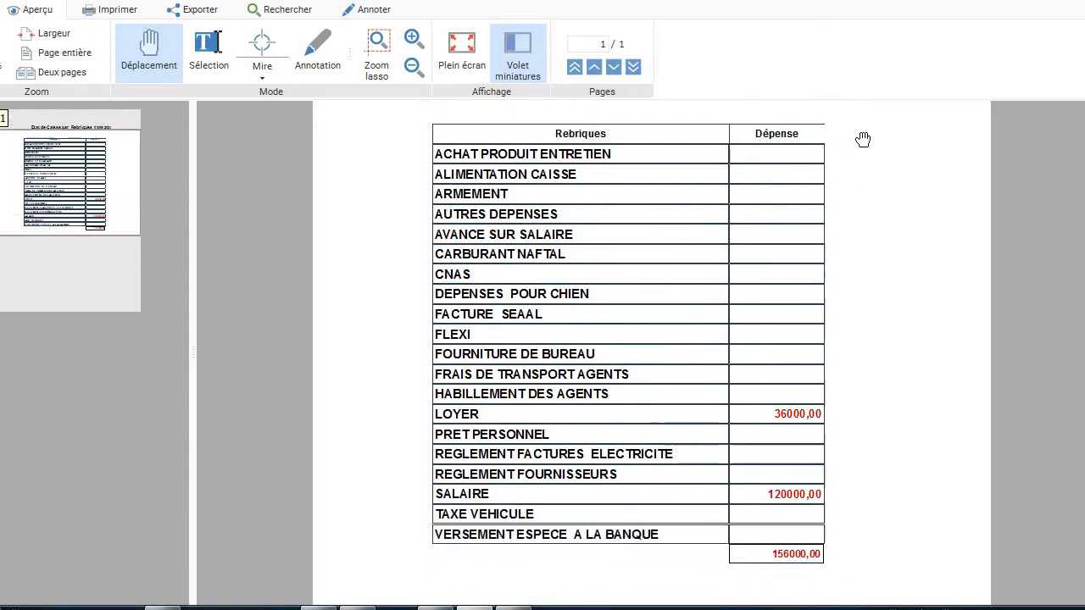
{"action": "scroll", "coordinate": [862, 139], "scroll_direction": "up", "scroll_amount": 2}
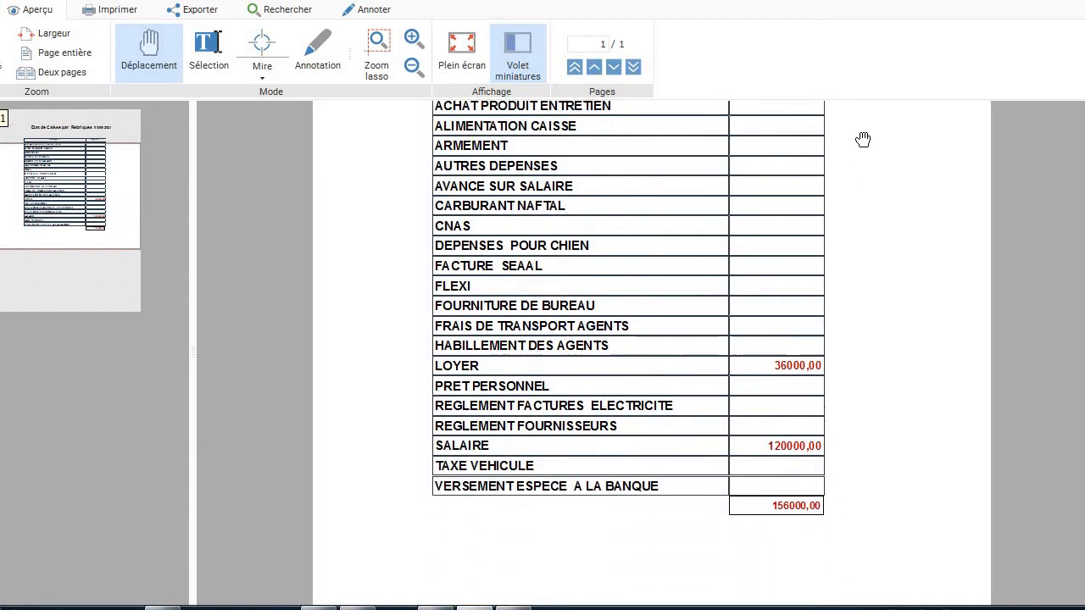
{"action": "scroll", "coordinate": [863, 139], "scroll_direction": "up", "scroll_amount": 2}
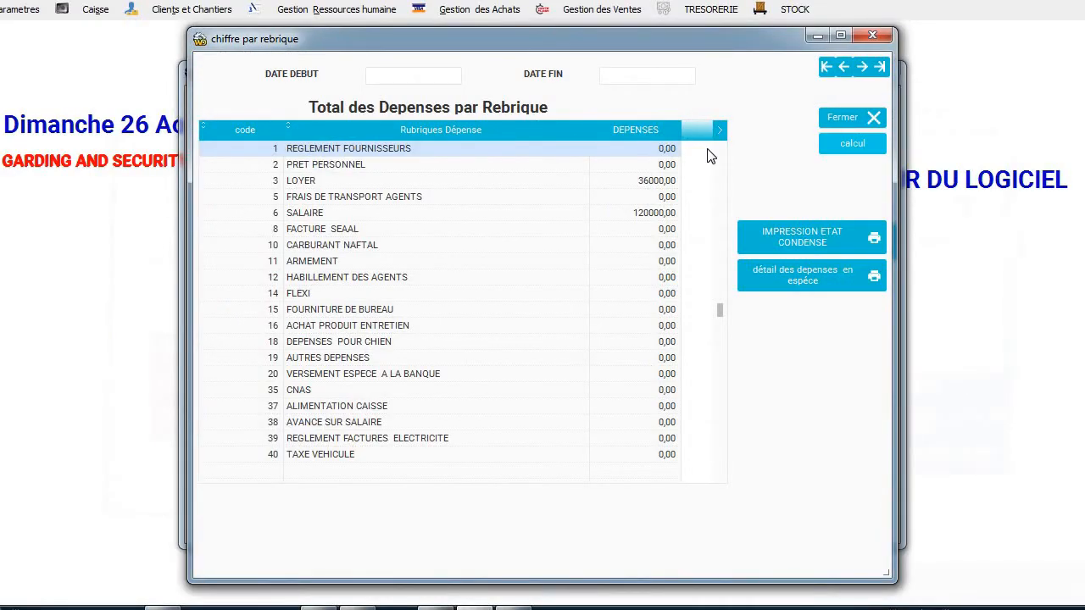
{"action": "left_click", "coordinate": [843, 124]}
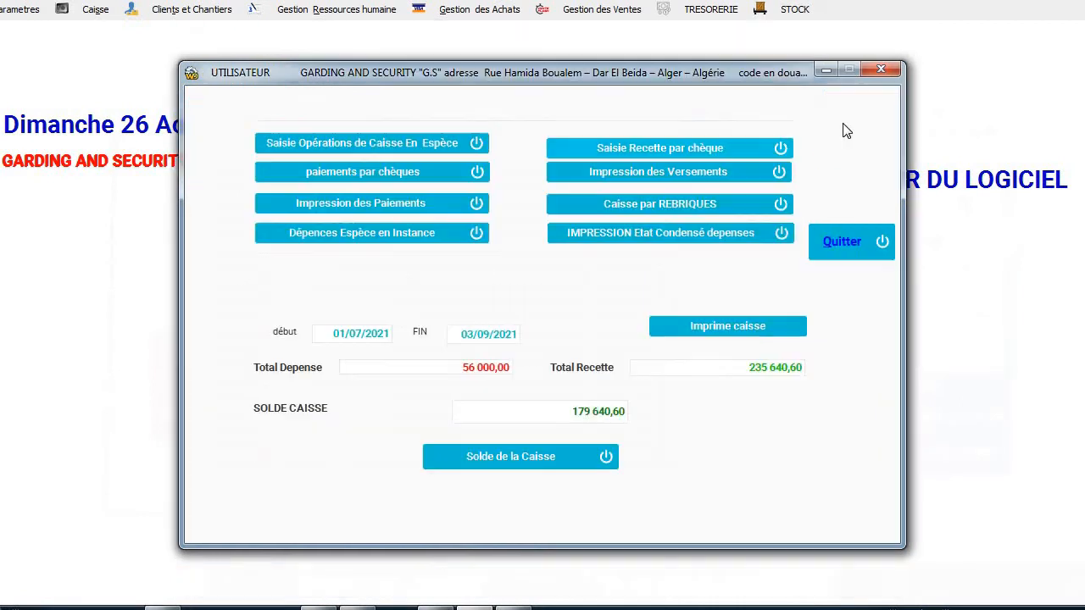
Close the cash overview and look at the Extrait de Compte print report without printing.
{"action": "left_click", "coordinate": [855, 245]}
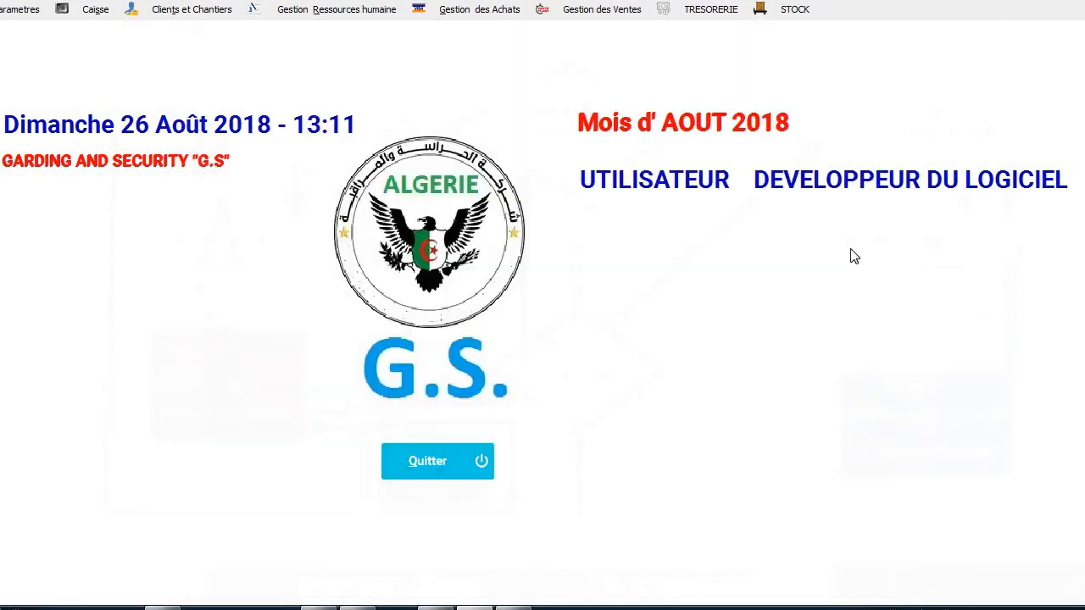
{"action": "left_click", "coordinate": [92, 15]}
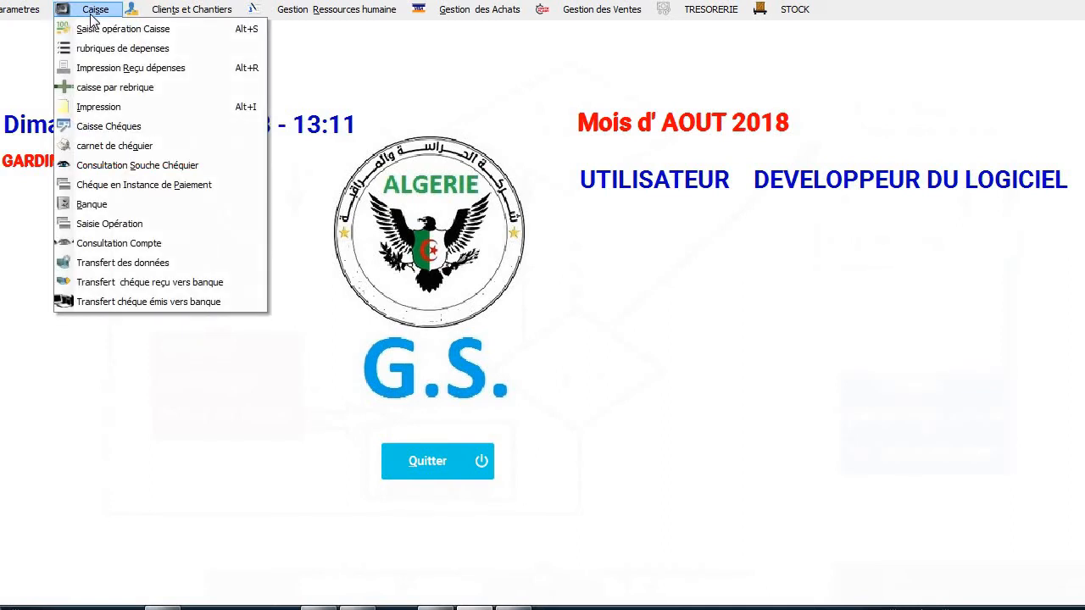
{"action": "left_click", "coordinate": [144, 103]}
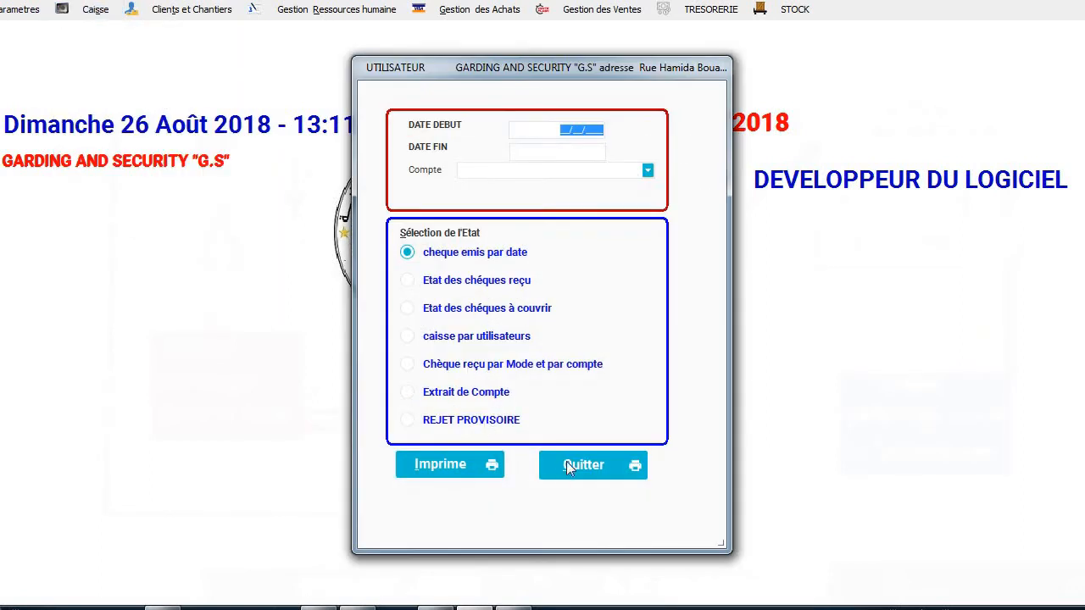
{"action": "left_click", "coordinate": [565, 395]}
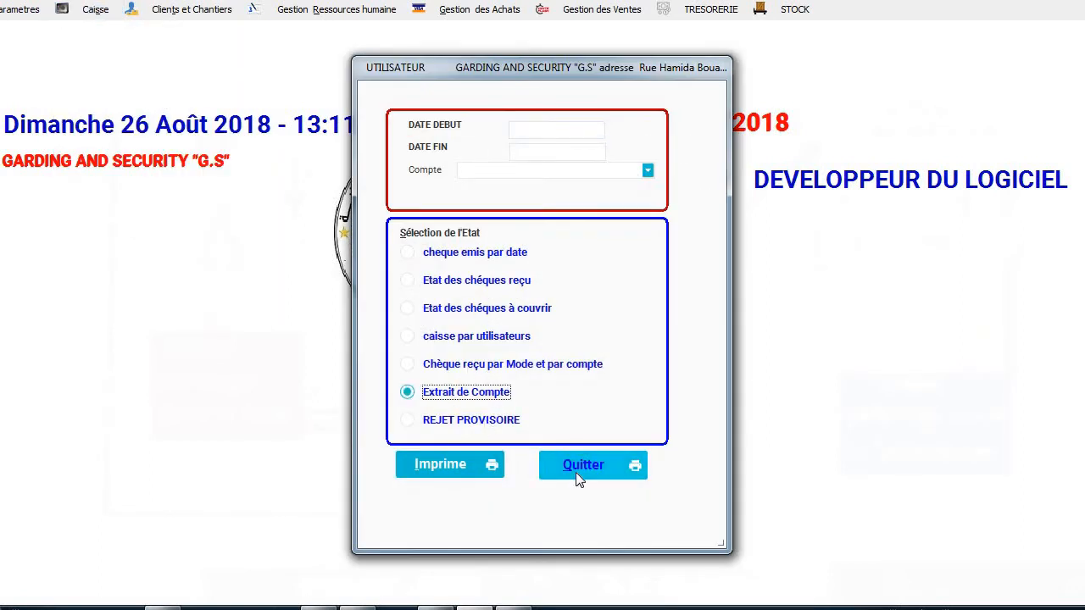
{"action": "left_click", "coordinate": [575, 473]}
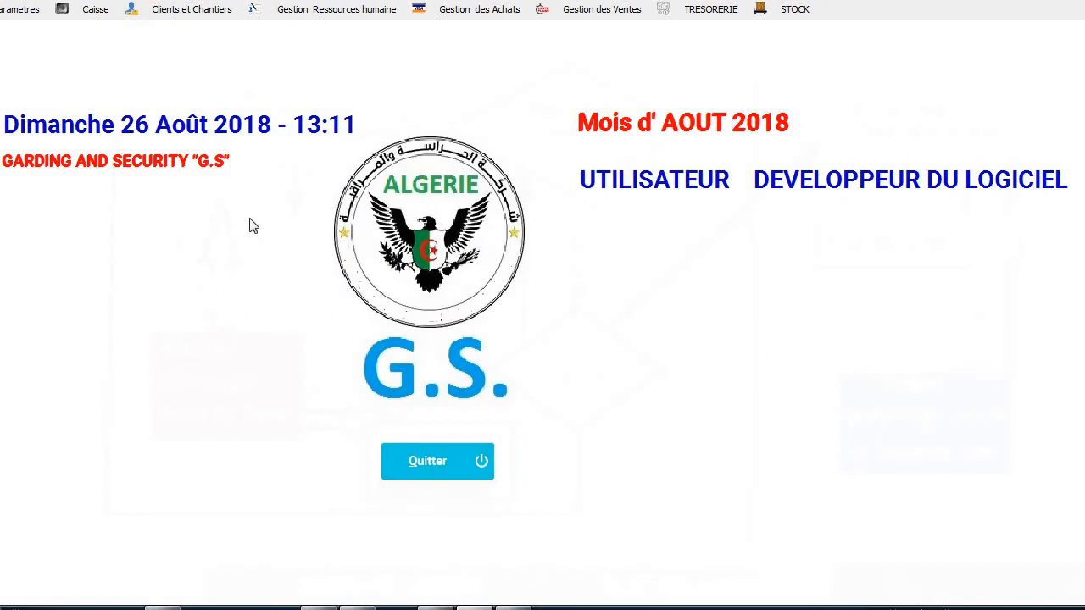
{"action": "left_click", "coordinate": [89, 10]}
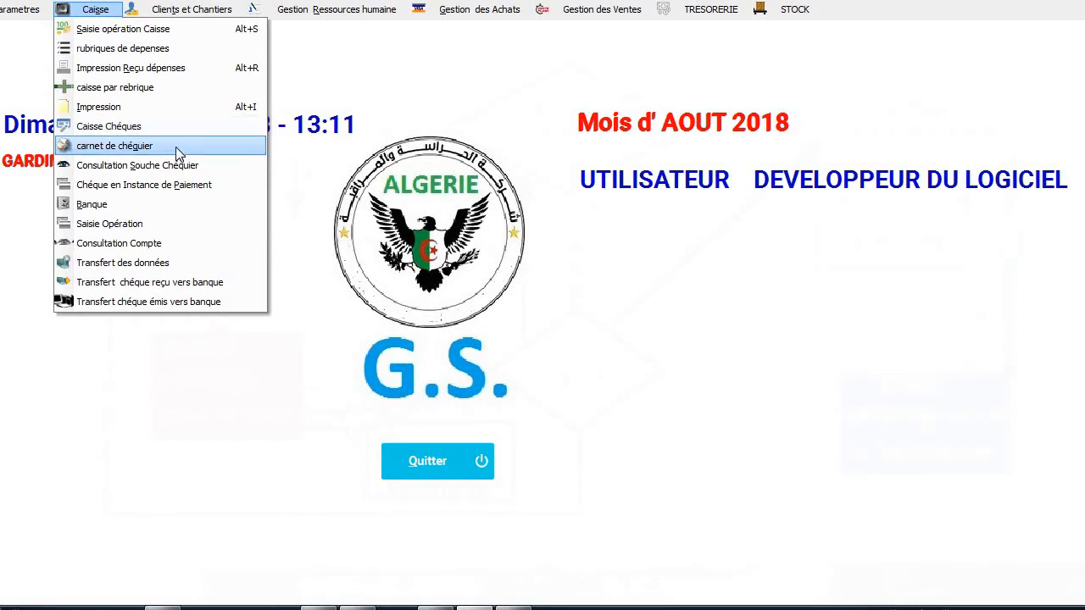
Set up a chequebook of 25 cheques from number 12000 on the company's BEA account.
{"action": "left_click", "coordinate": [178, 147]}
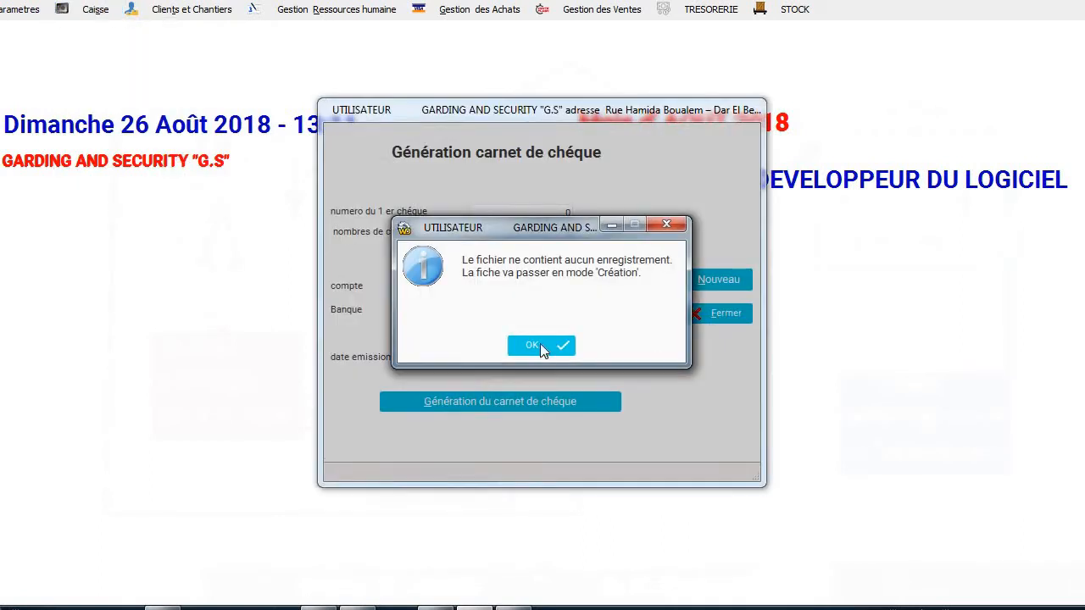
{"action": "left_click", "coordinate": [540, 344]}
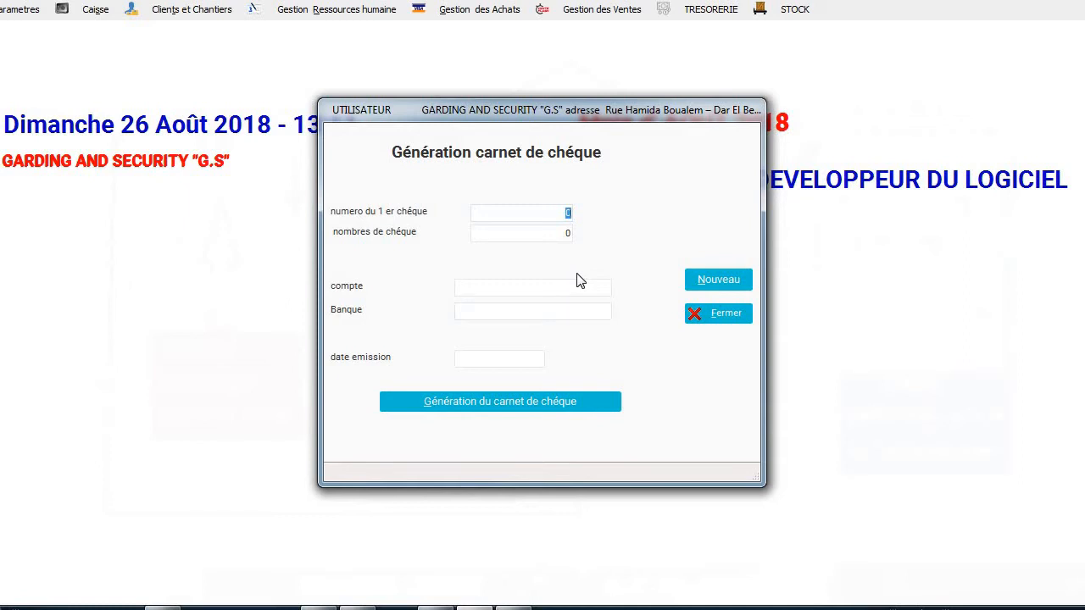
{"action": "type", "text": "12000"}
{"action": "left_click", "coordinate": [565, 234]}
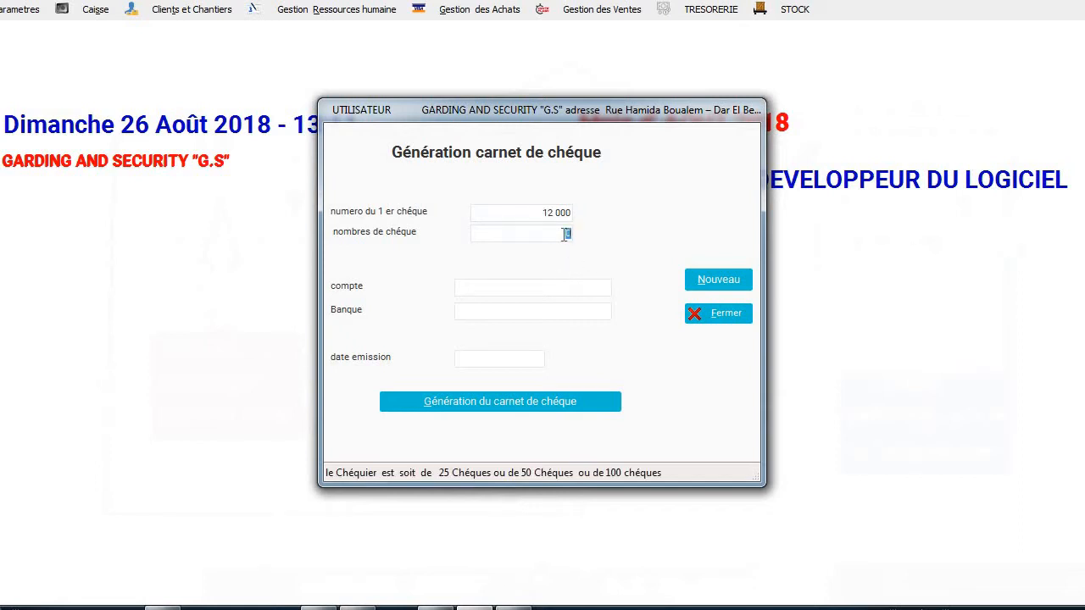
{"action": "type", "text": "25"}
{"action": "left_click", "coordinate": [506, 290]}
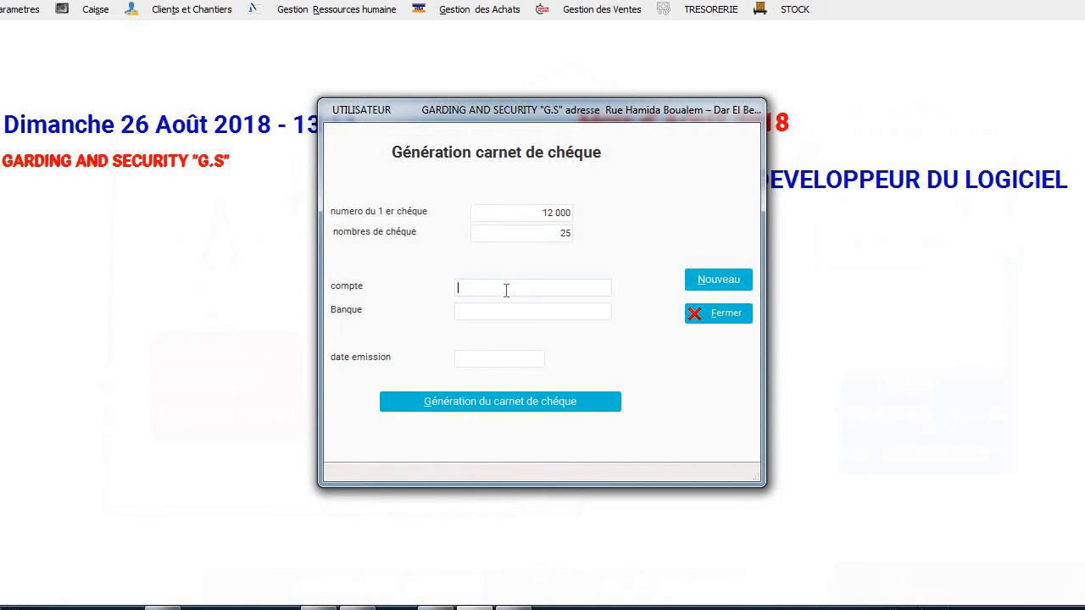
{"action": "left_click", "coordinate": [500, 308]}
{"action": "type", "text": "BEA"}
Set the issue date 03/09/2021, generate the chequebook, and close without saving.
{"action": "left_click", "coordinate": [498, 359]}
{"action": "type", "text": "03/"}
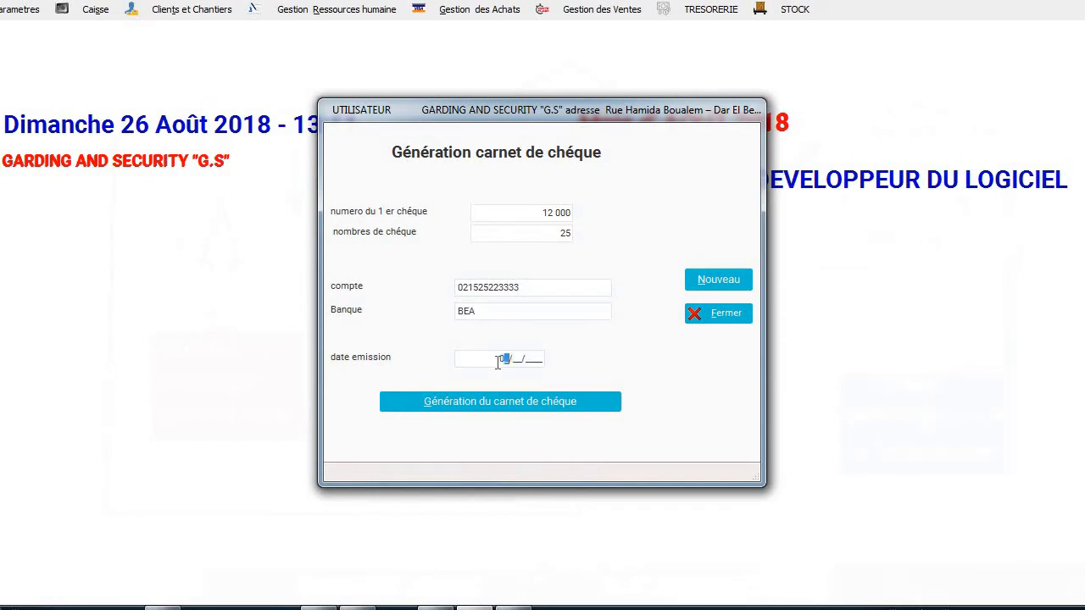
{"action": "type", "text": "09/2021"}
{"action": "left_click", "coordinate": [502, 405]}
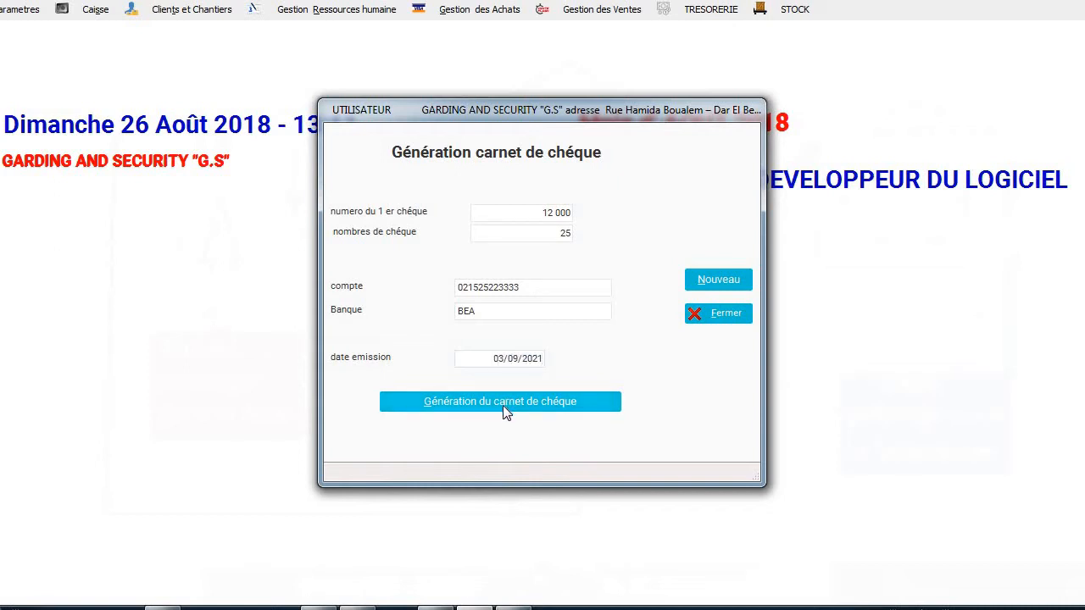
{"action": "left_click", "coordinate": [717, 315]}
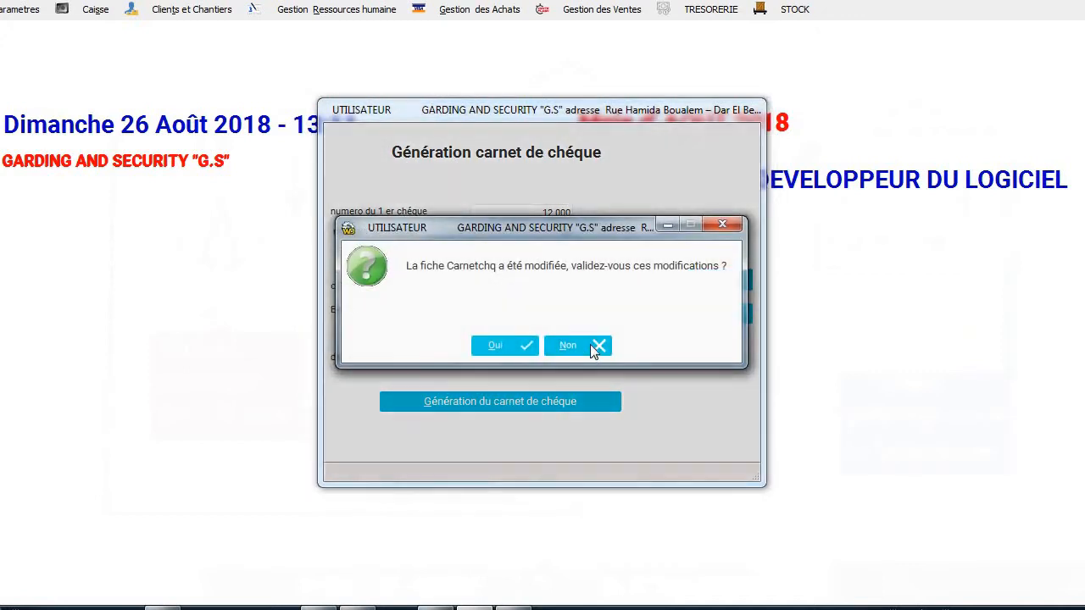
{"action": "left_click", "coordinate": [586, 345]}
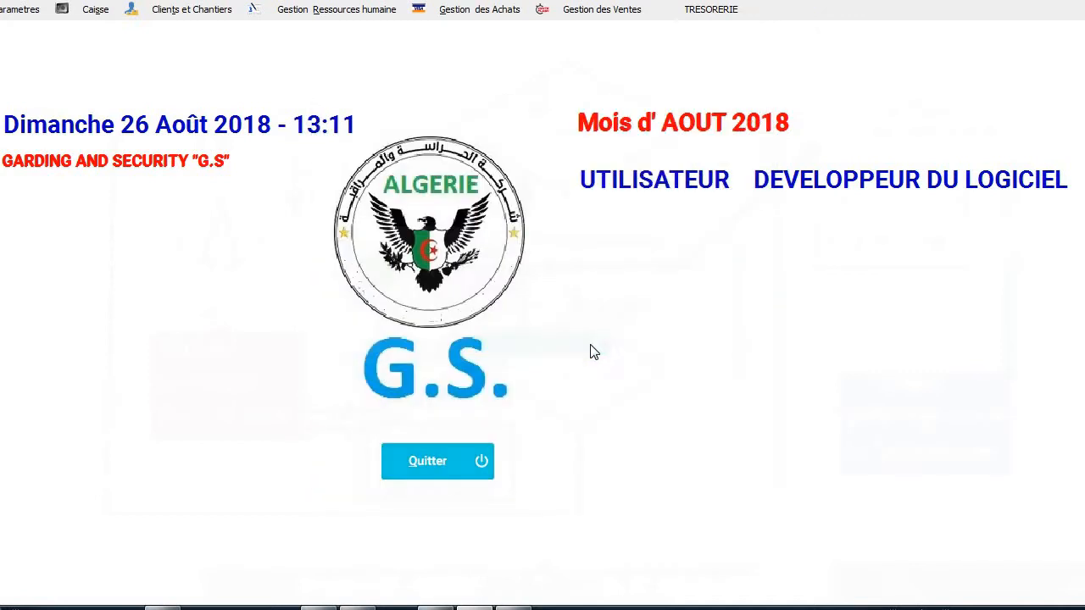
{"action": "left_click", "coordinate": [105, 9]}
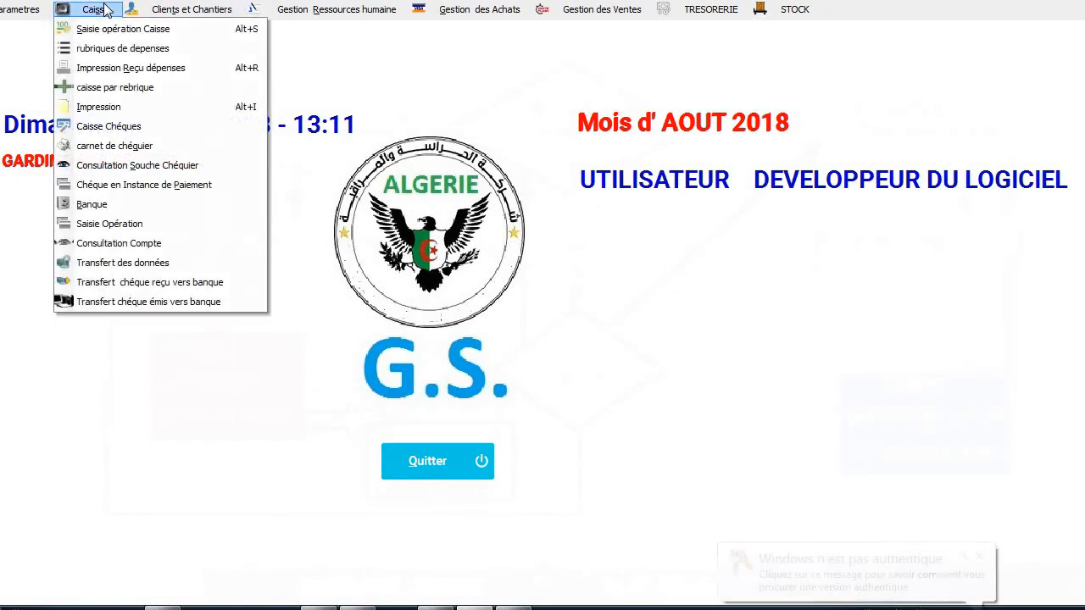
{"action": "left_click", "coordinate": [136, 166]}
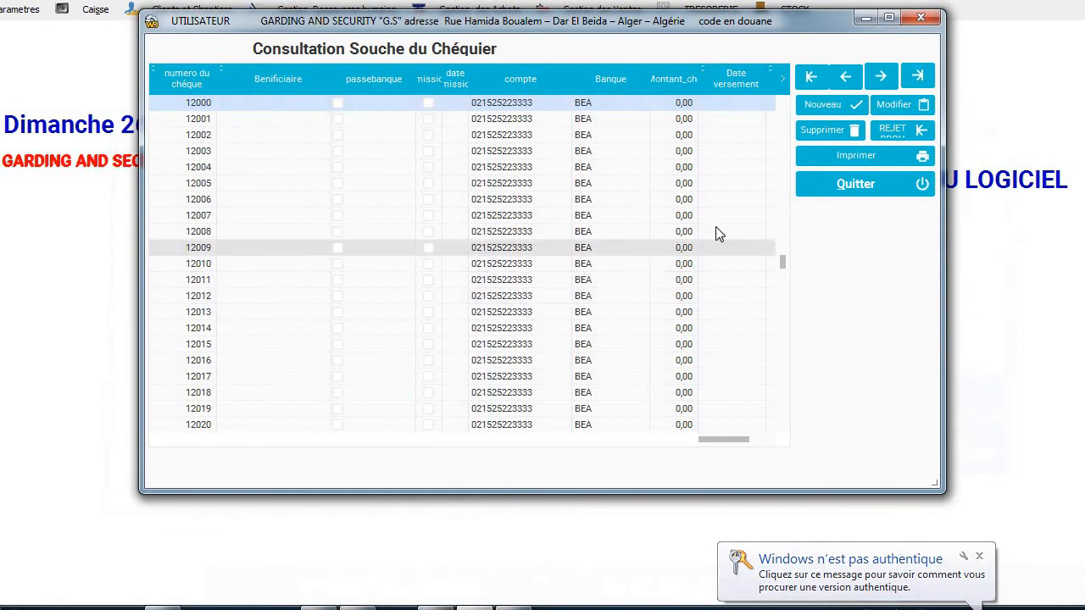
{"action": "left_click", "coordinate": [585, 296]}
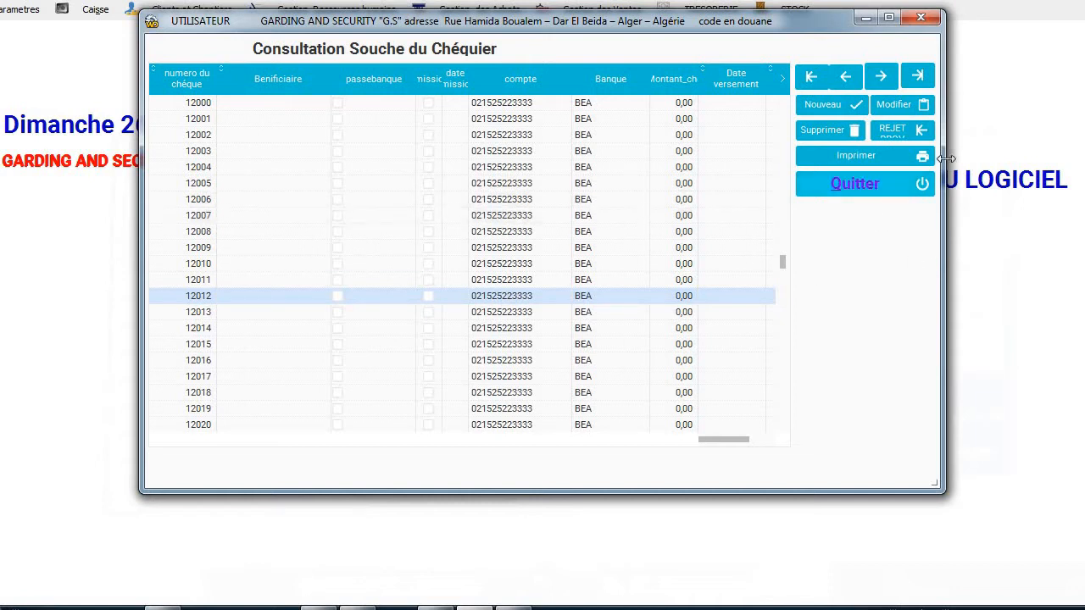
{"action": "left_click", "coordinate": [872, 196]}
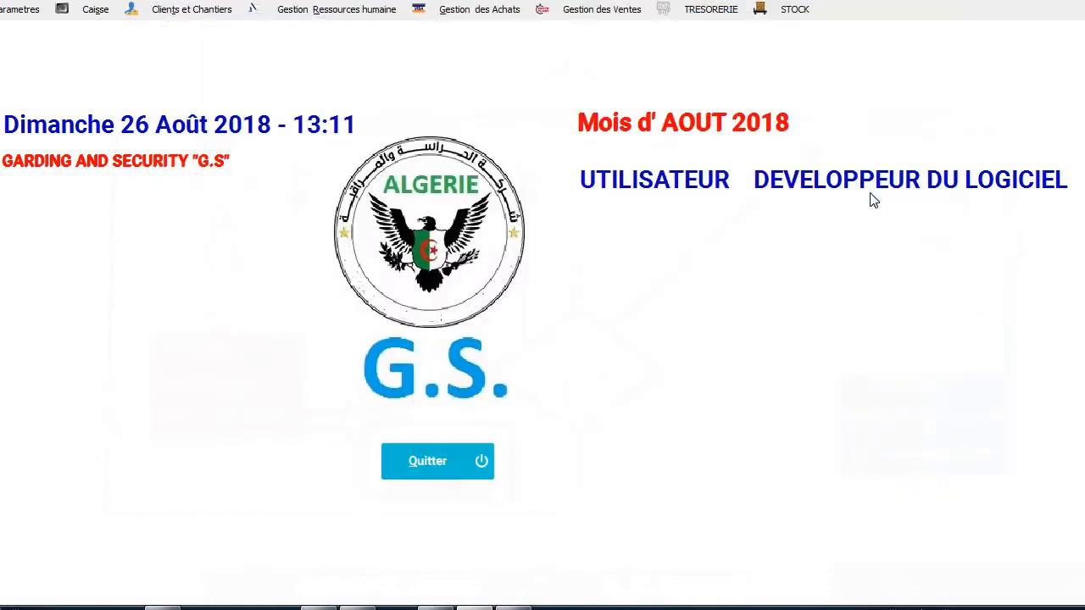
Start a new cheque expense in the CNAS category.
{"action": "left_click", "coordinate": [97, 9]}
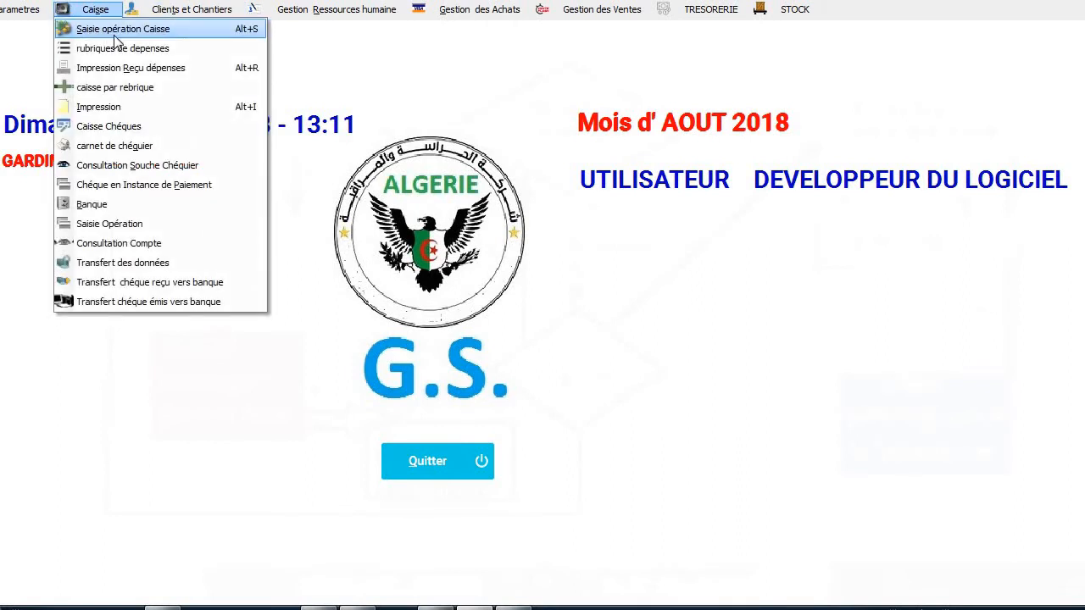
{"action": "left_click", "coordinate": [119, 43]}
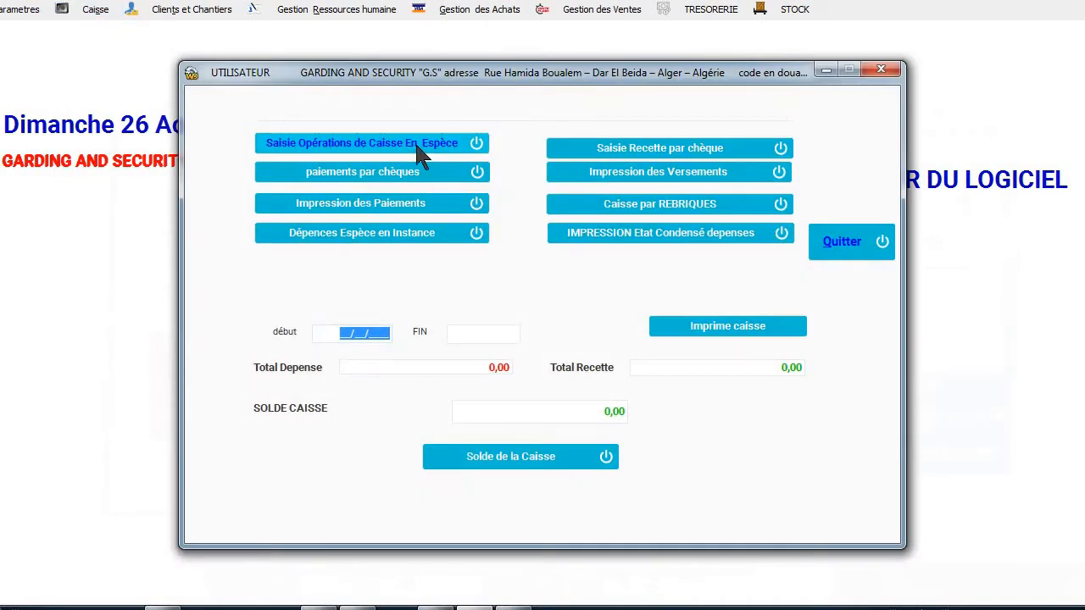
{"action": "left_click", "coordinate": [413, 178]}
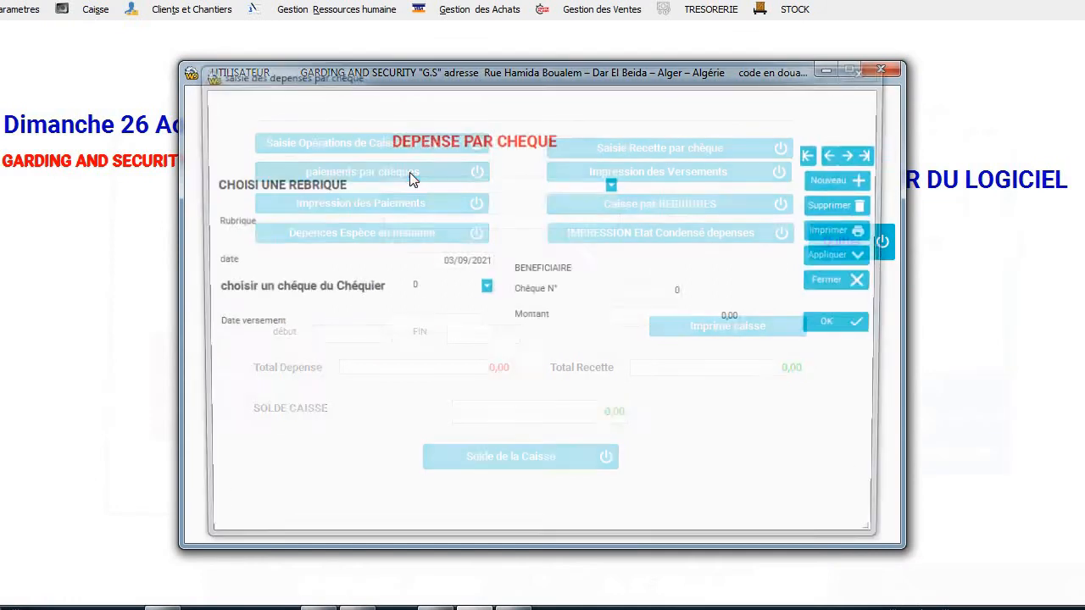
{"action": "left_click", "coordinate": [858, 183]}
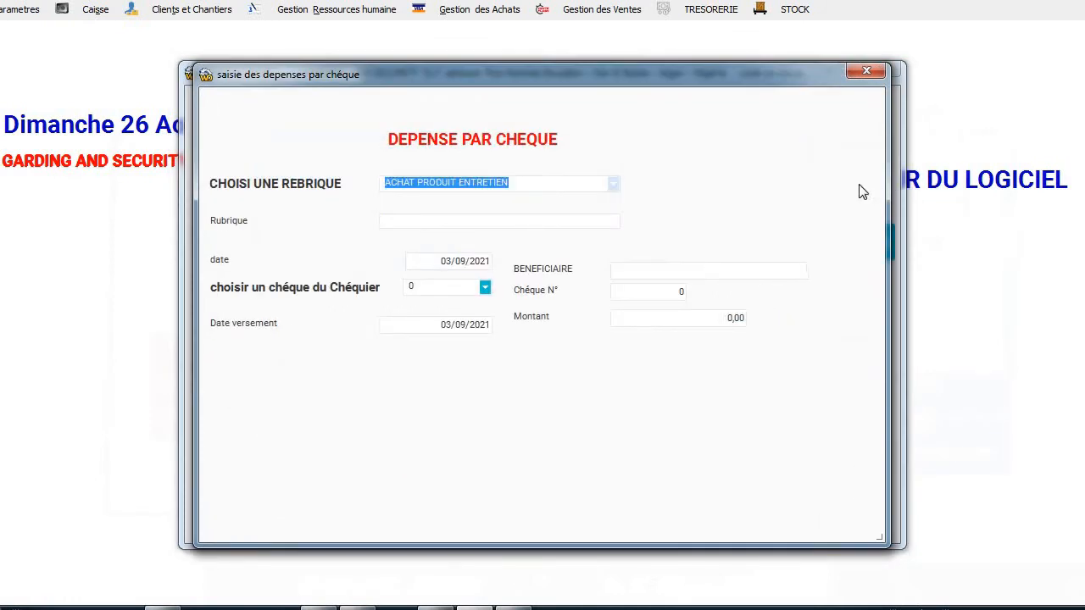
{"action": "left_click", "coordinate": [612, 184]}
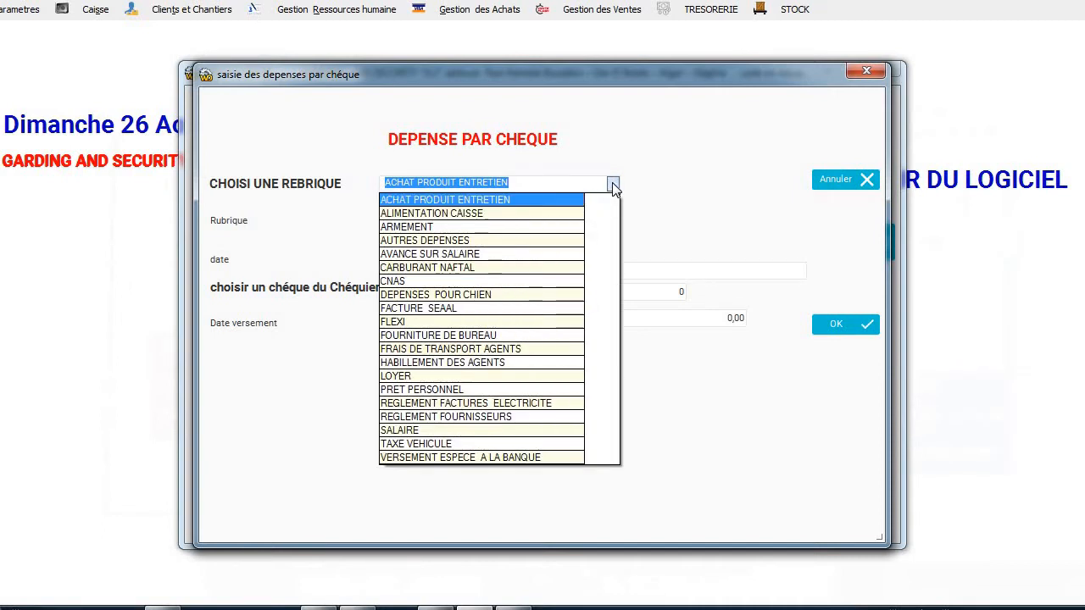
{"action": "left_click", "coordinate": [529, 281]}
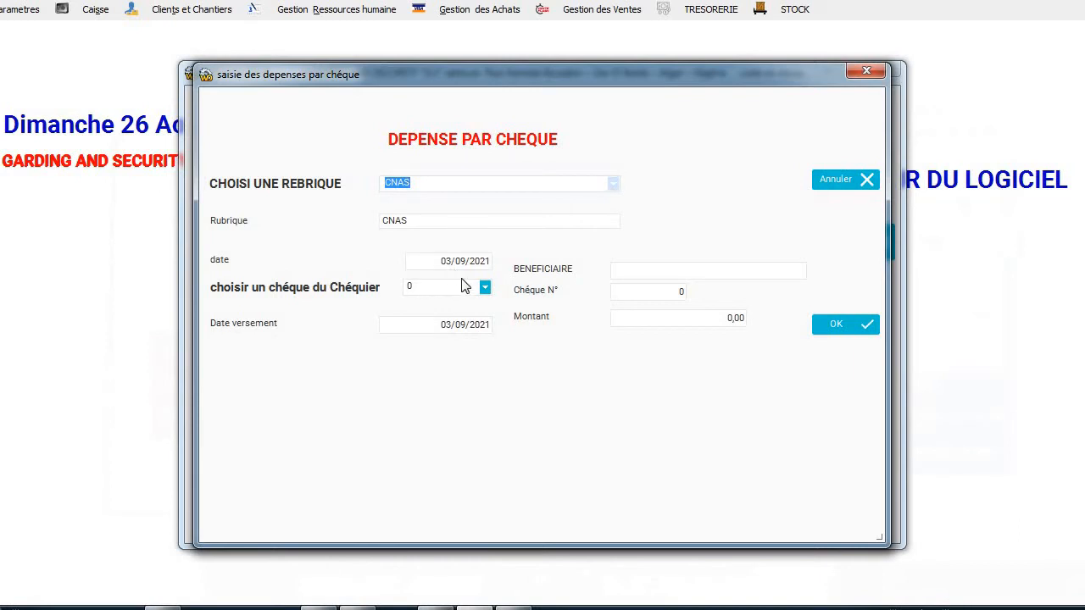
Enter beneficiary 'PAIEMENT 3 EME TRIMESTRE', cheque 12000 and amount 19000, then save and close.
{"action": "left_click", "coordinate": [632, 273]}
{"action": "type", "text": "PAIEMENT 3"}
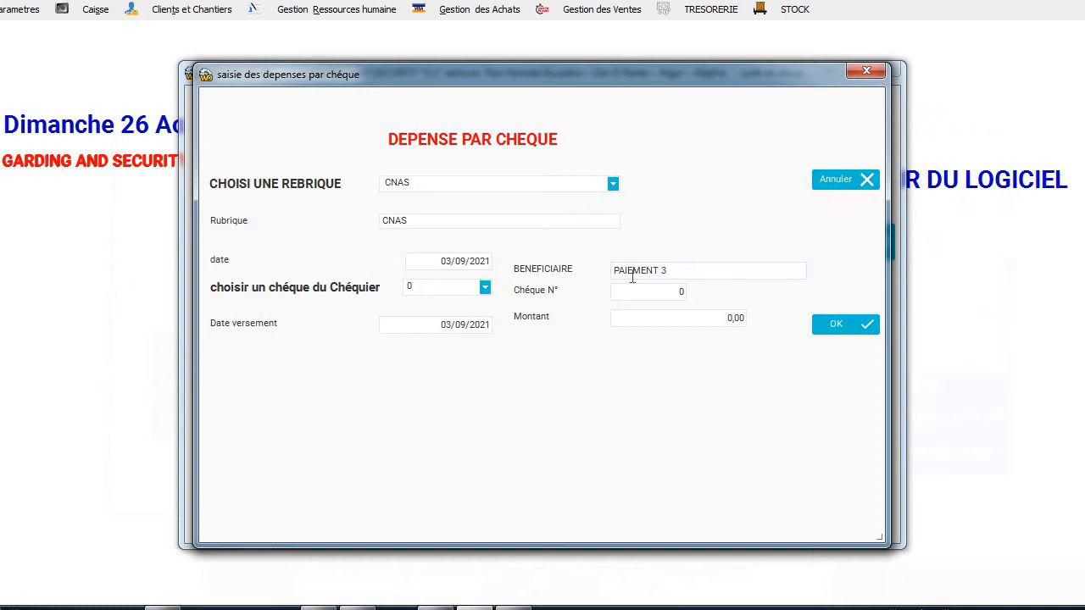
{"action": "type", "text": " EME TRIMESTRE"}
{"action": "left_click", "coordinate": [484, 288]}
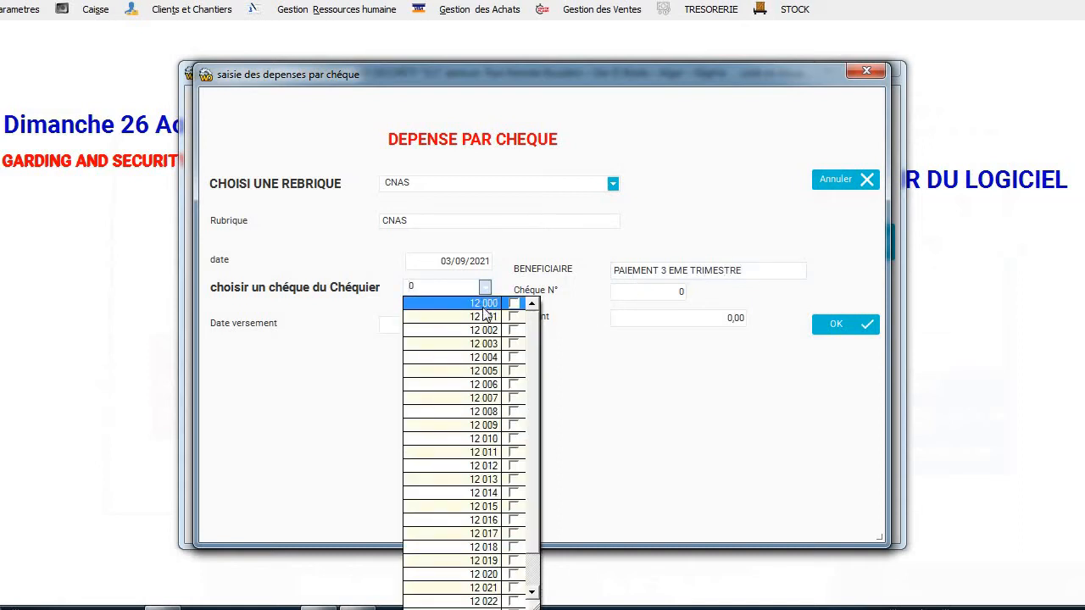
{"action": "left_click", "coordinate": [483, 307]}
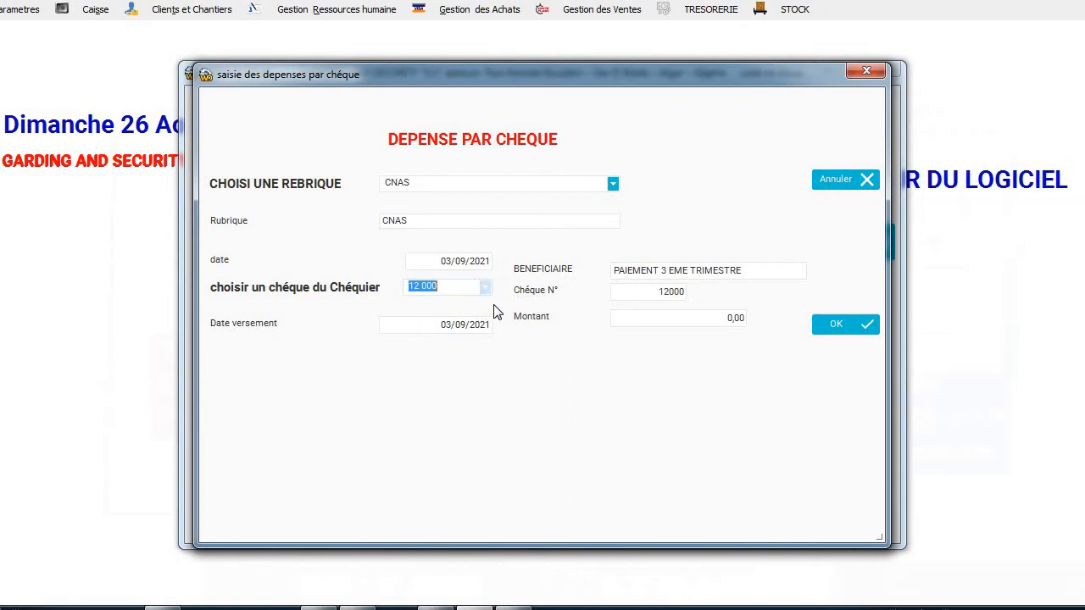
{"action": "left_click", "coordinate": [714, 321]}
{"action": "type", "text": "19000"}
{"action": "left_click", "coordinate": [853, 329]}
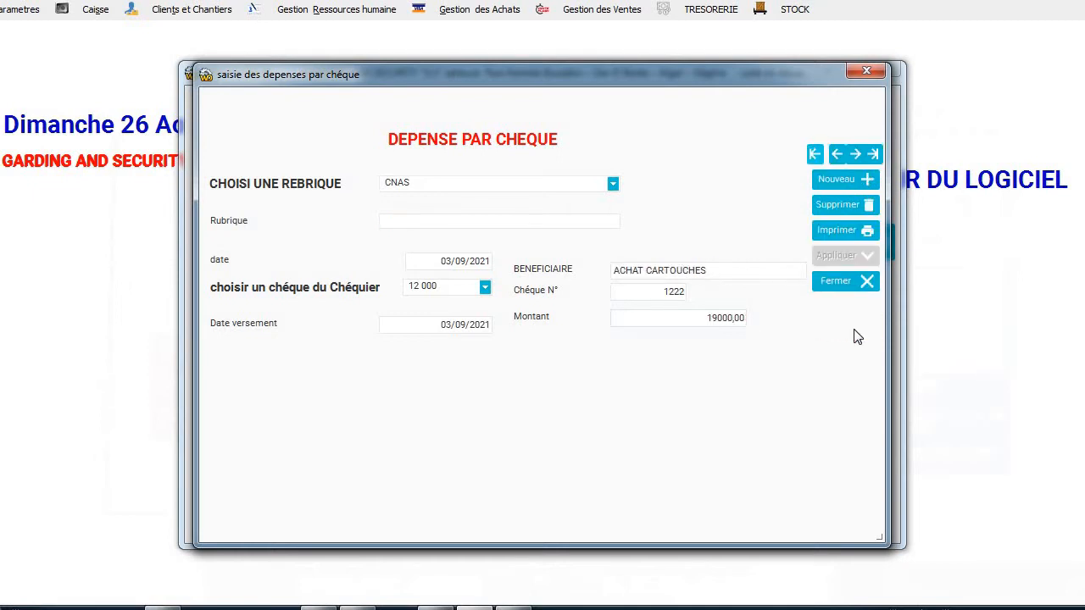
{"action": "left_click", "coordinate": [835, 282]}
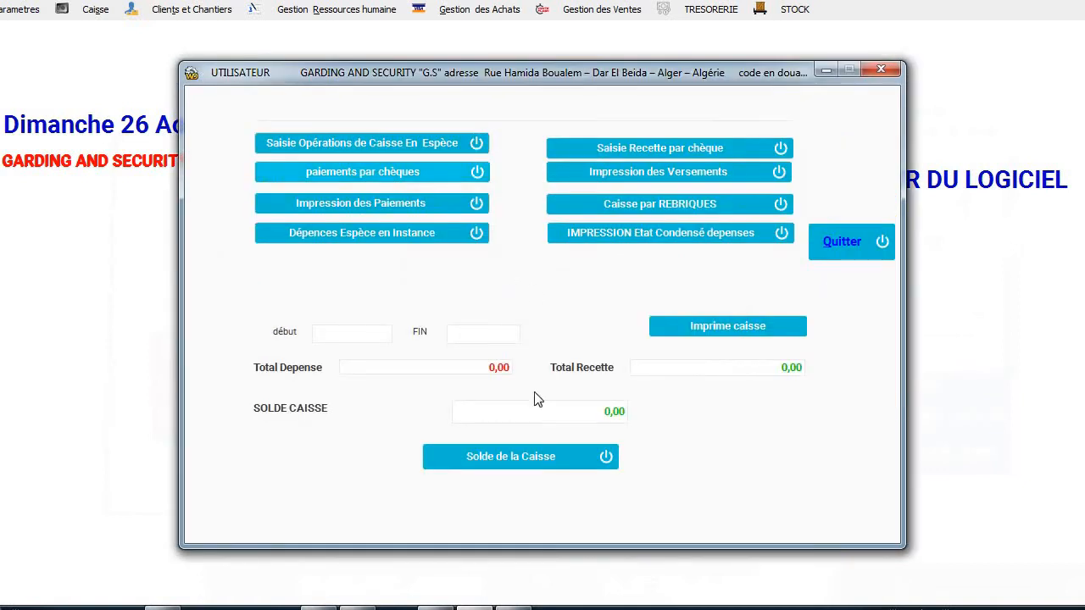
{"action": "left_click", "coordinate": [837, 241]}
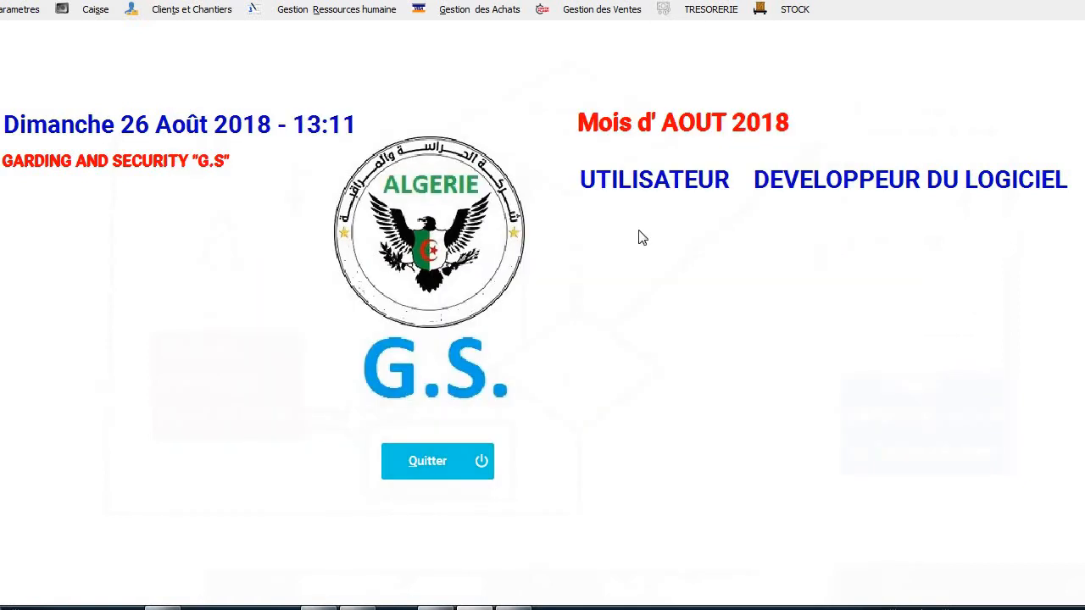
{"action": "left_click", "coordinate": [95, 17]}
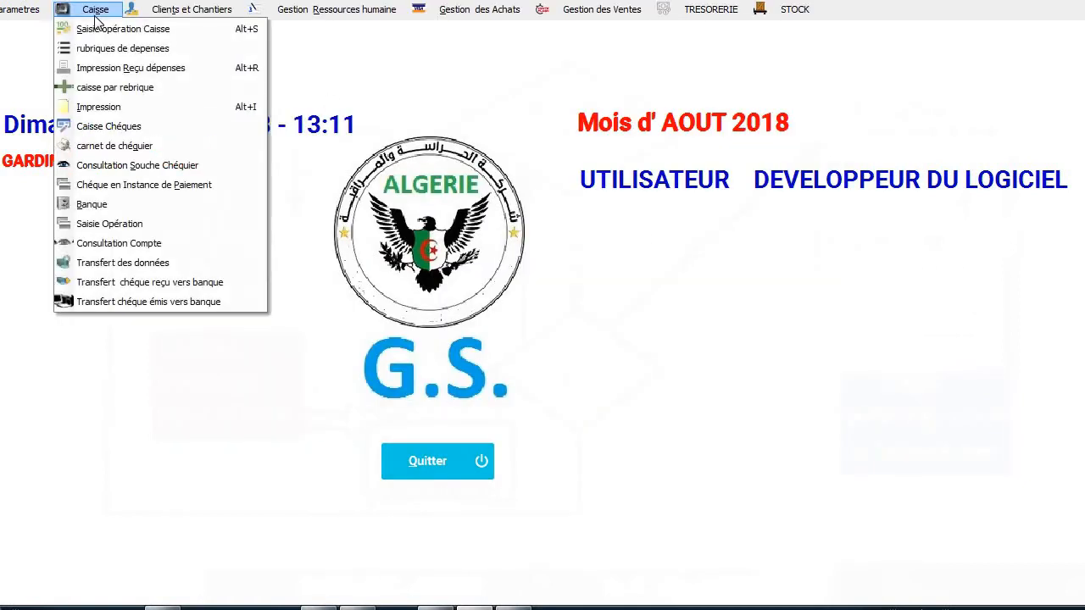
{"action": "left_click", "coordinate": [203, 307]}
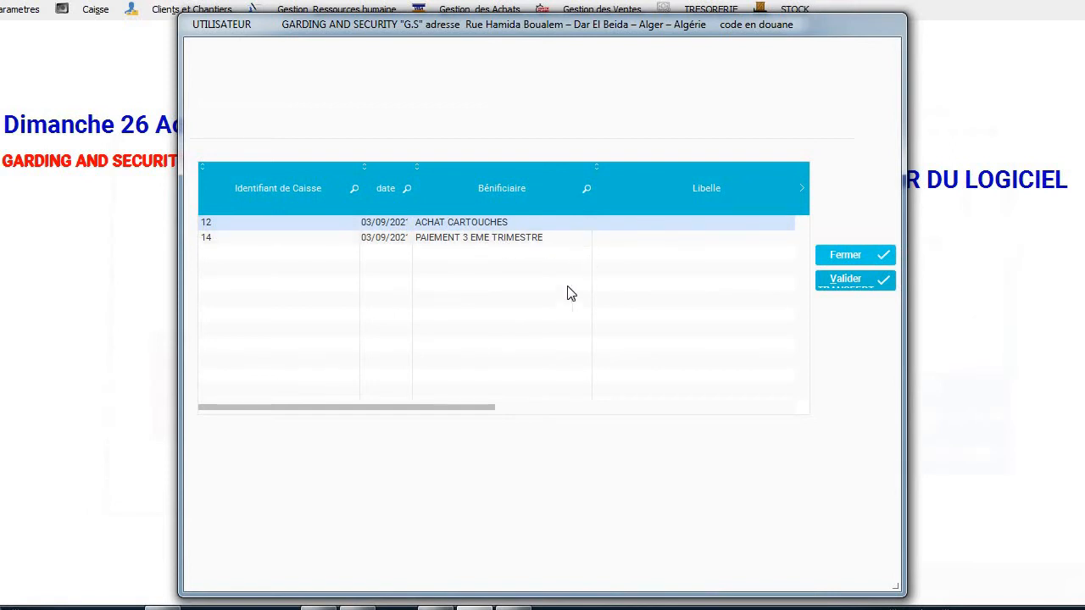
{"action": "left_click", "coordinate": [531, 407]}
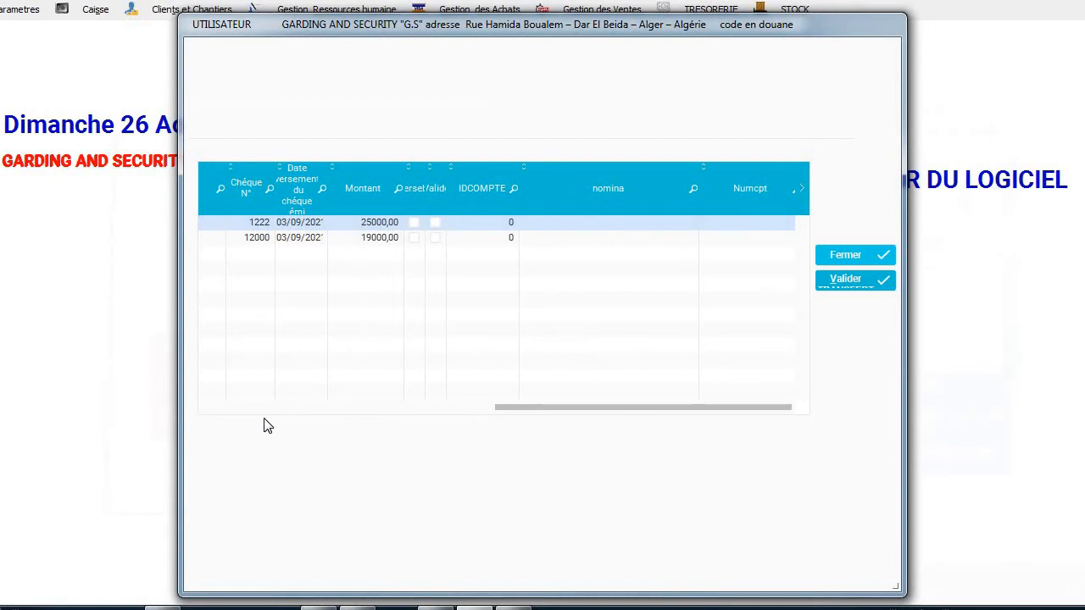
{"action": "left_click", "coordinate": [221, 415]}
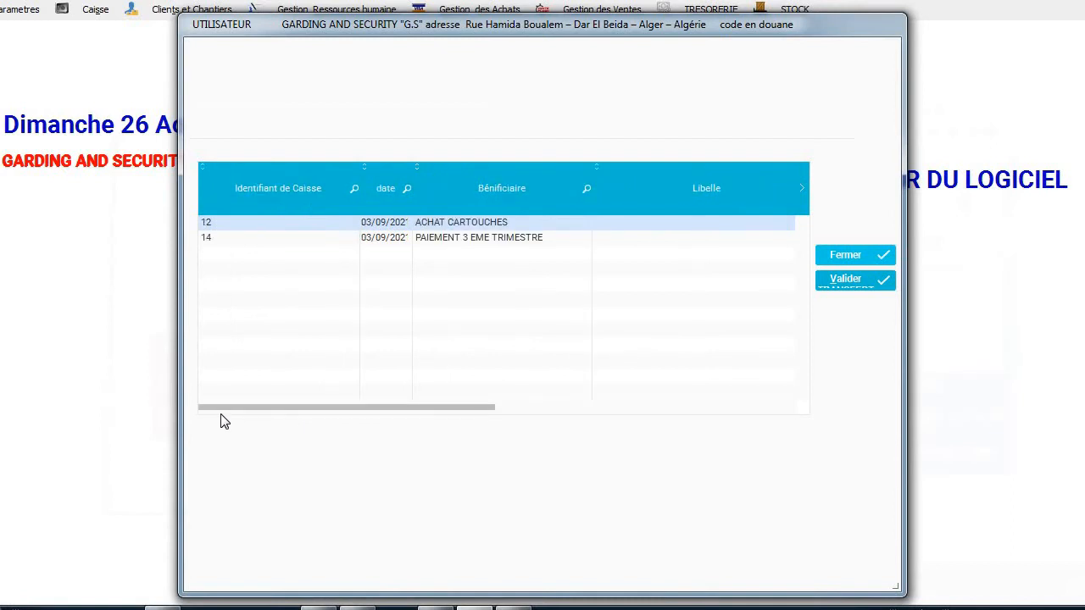
{"action": "left_click", "coordinate": [515, 240]}
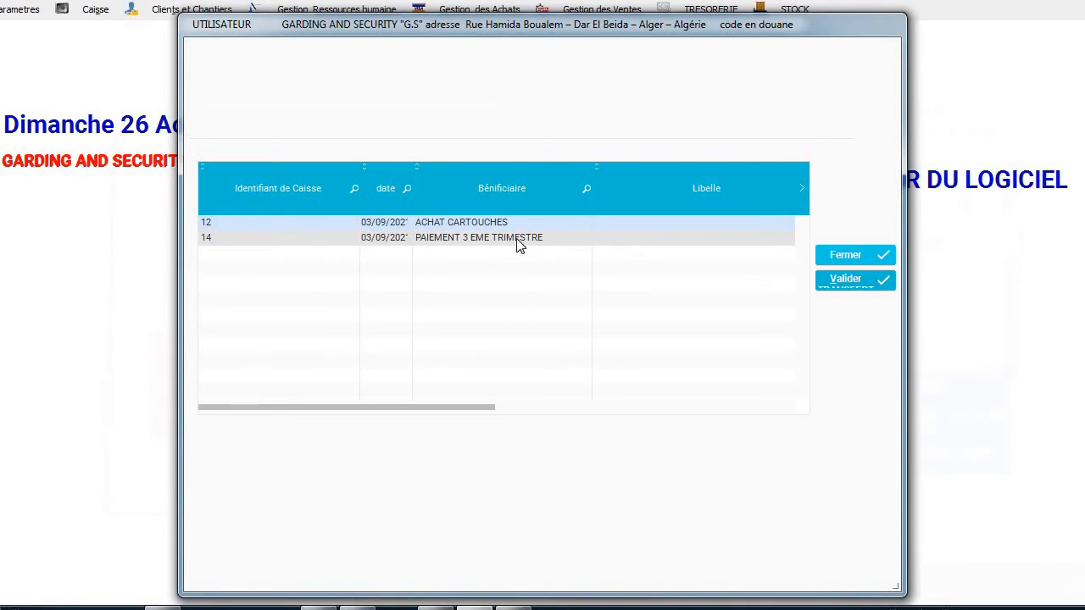
{"action": "left_click", "coordinate": [571, 411]}
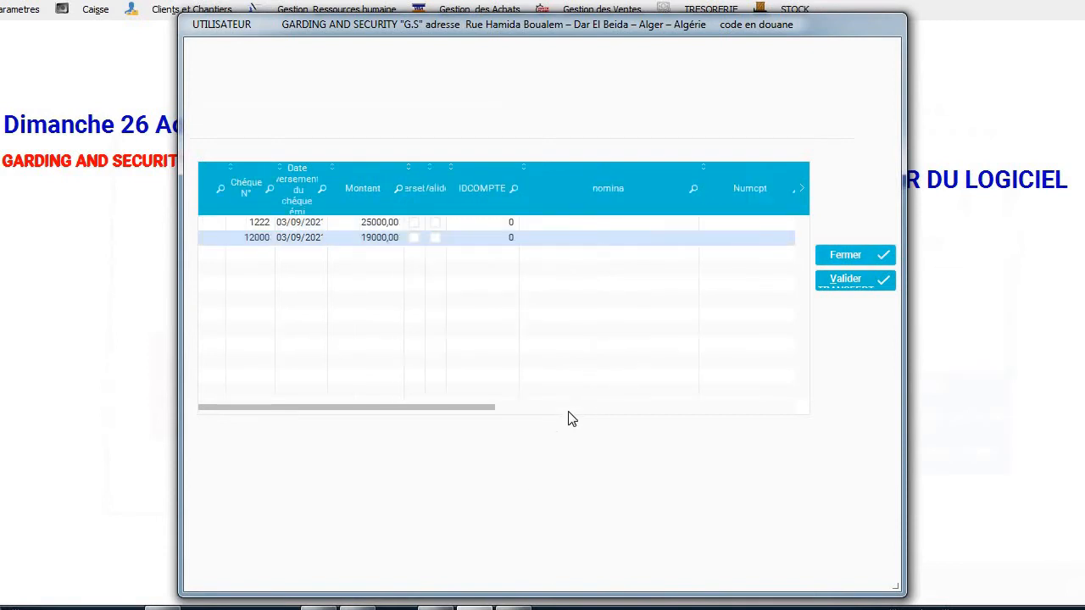
{"action": "left_click", "coordinate": [414, 239]}
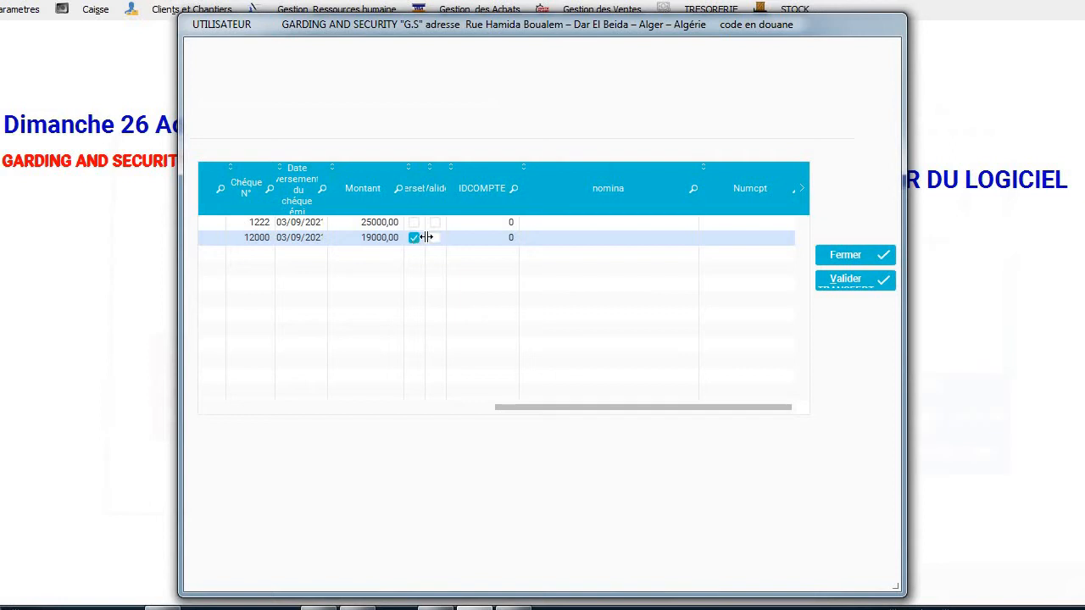
{"action": "left_click", "coordinate": [434, 239]}
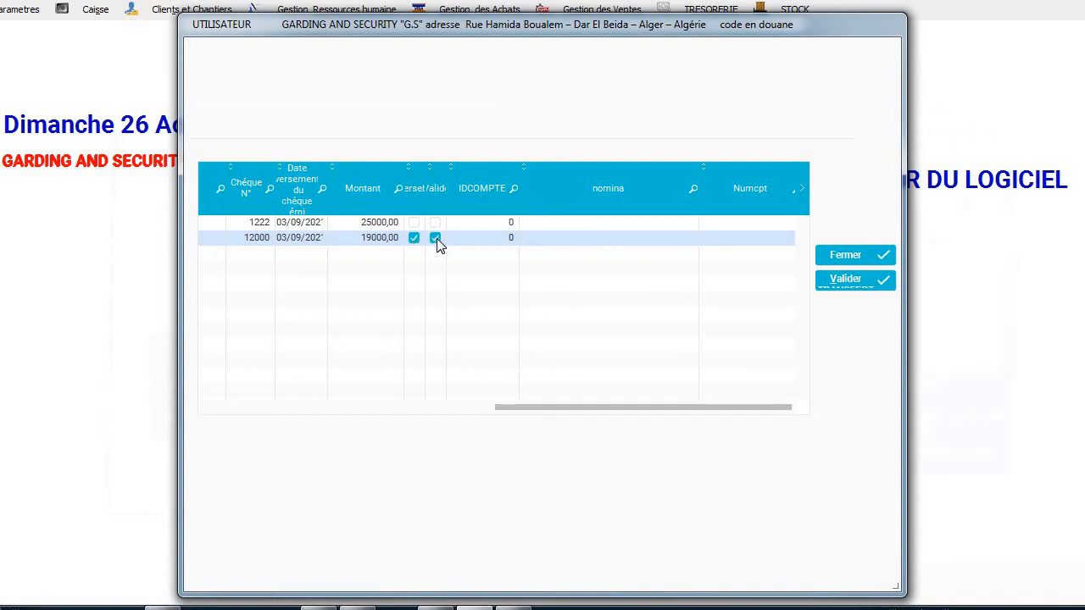
{"action": "left_click", "coordinate": [847, 285]}
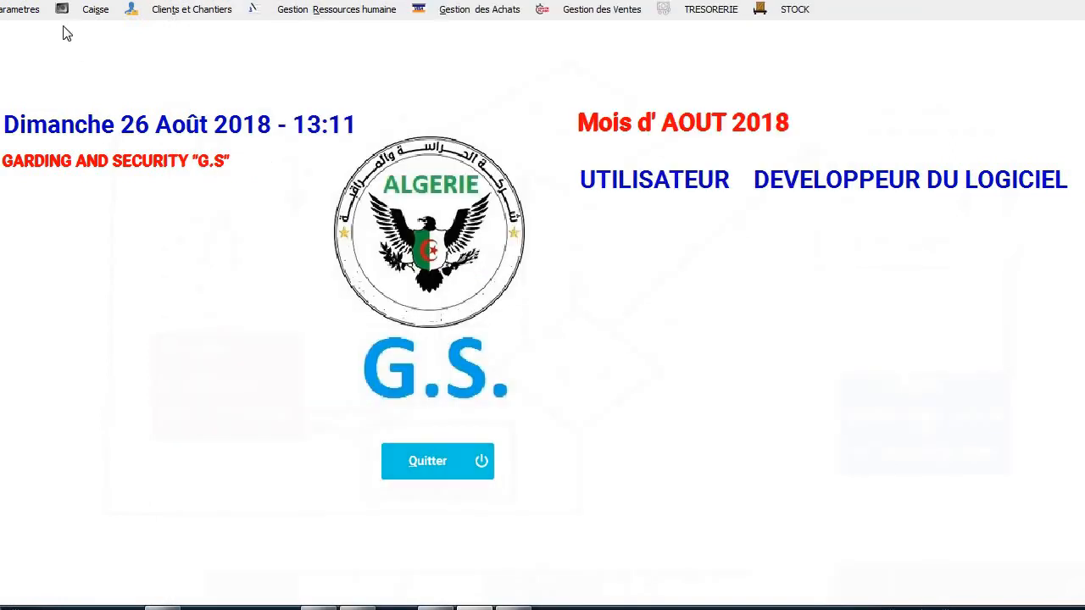
Review the company bank account statement in Consultation Compte, then close it.
{"action": "left_click", "coordinate": [84, 16]}
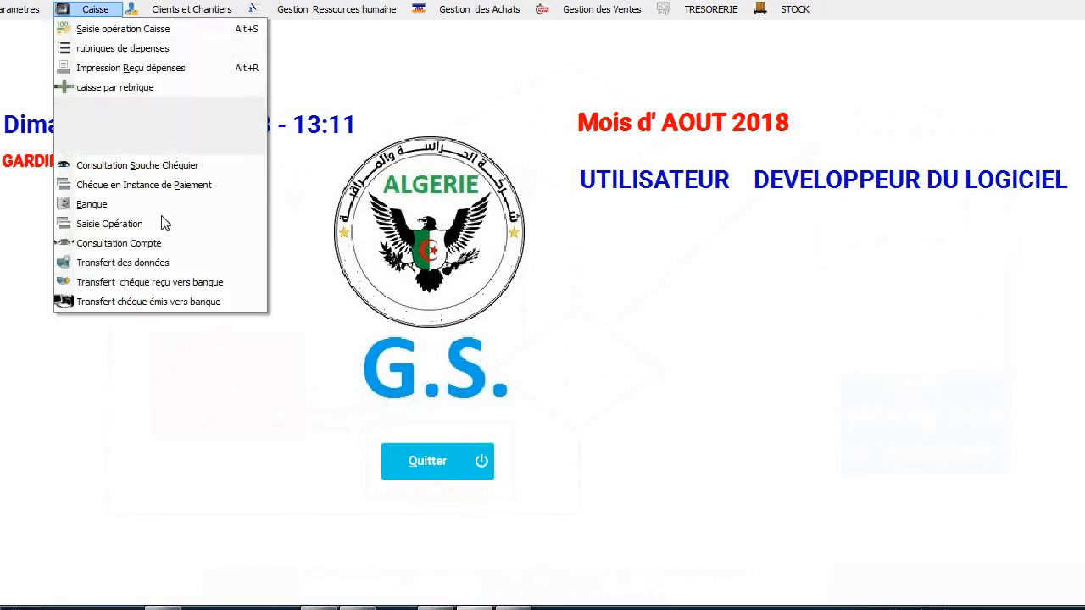
{"action": "left_click", "coordinate": [157, 248]}
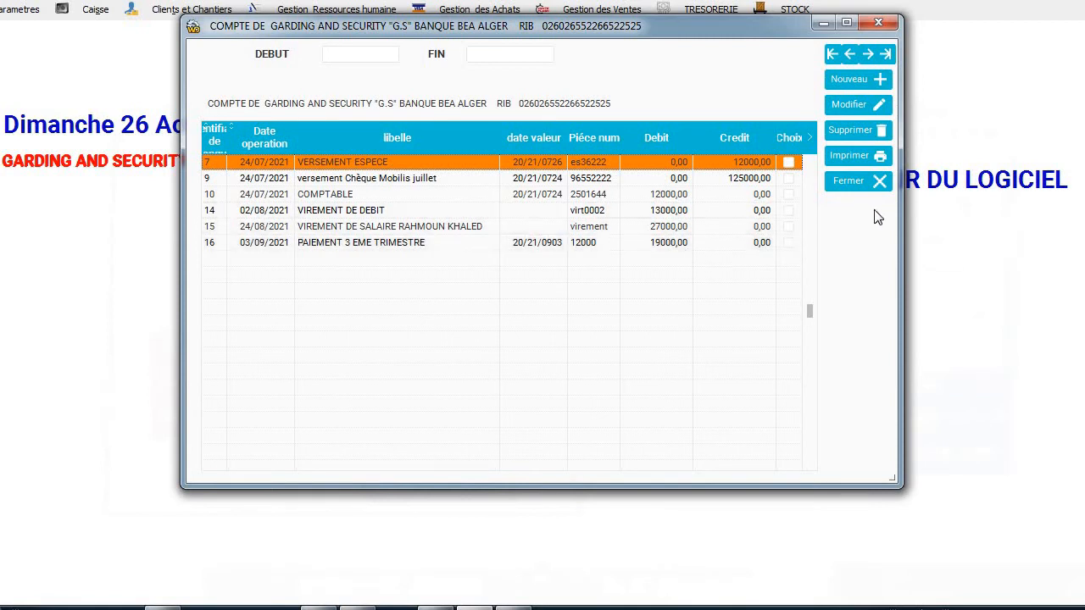
{"action": "left_click", "coordinate": [843, 180]}
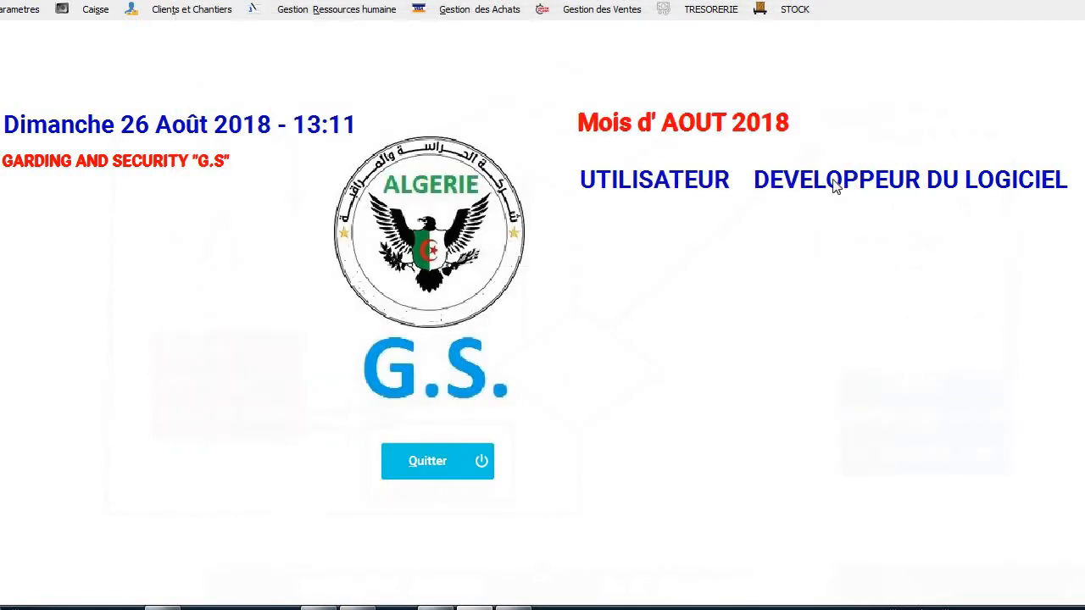
{"action": "left_click", "coordinate": [111, 16]}
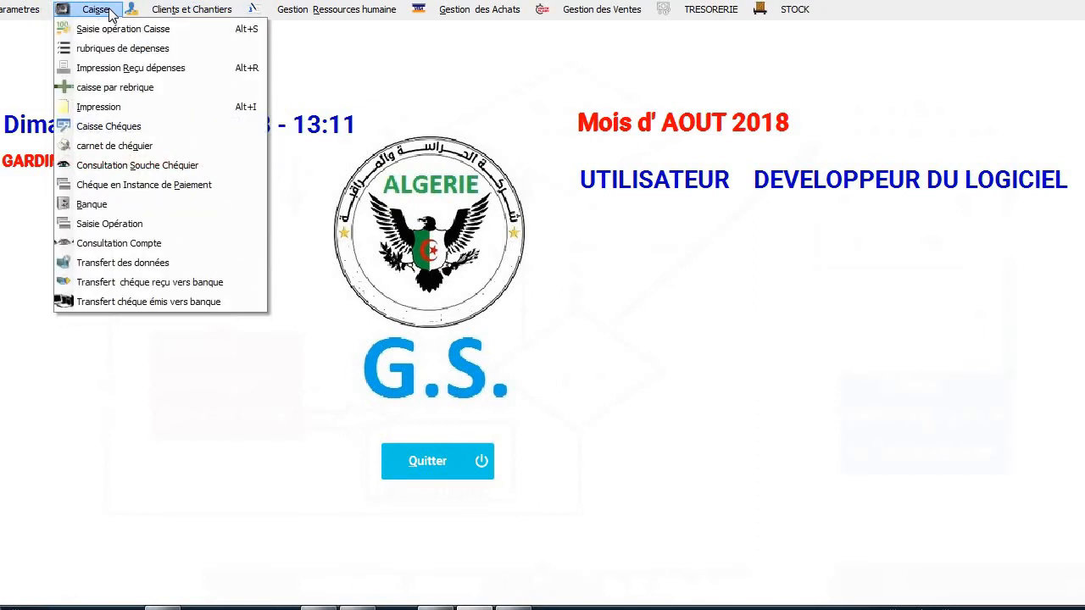
{"action": "mouse_move", "coordinate": [217, 10]}
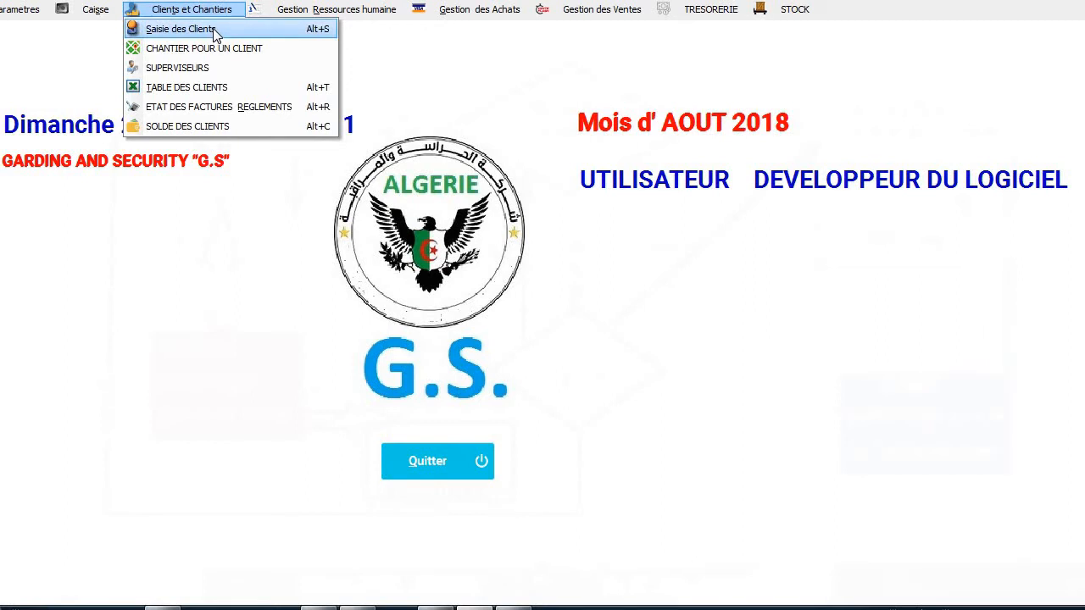
Replace client 1's address TUNIS with ALGER, apply and confirm the change.
{"action": "left_click", "coordinate": [215, 31]}
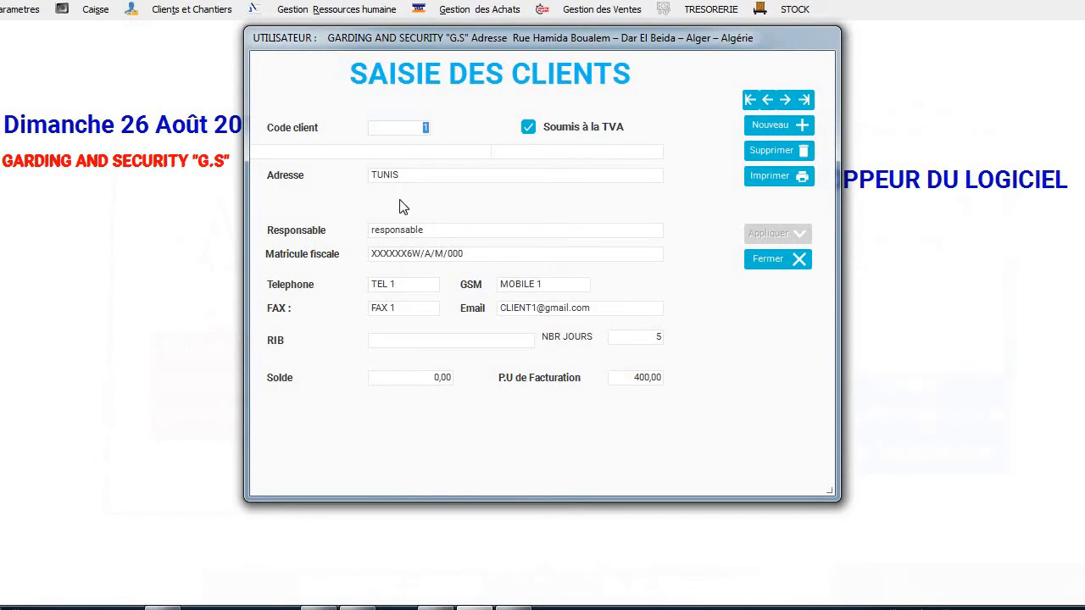
{"action": "double_click", "coordinate": [391, 176]}
{"action": "type", "text": "ALGER"}
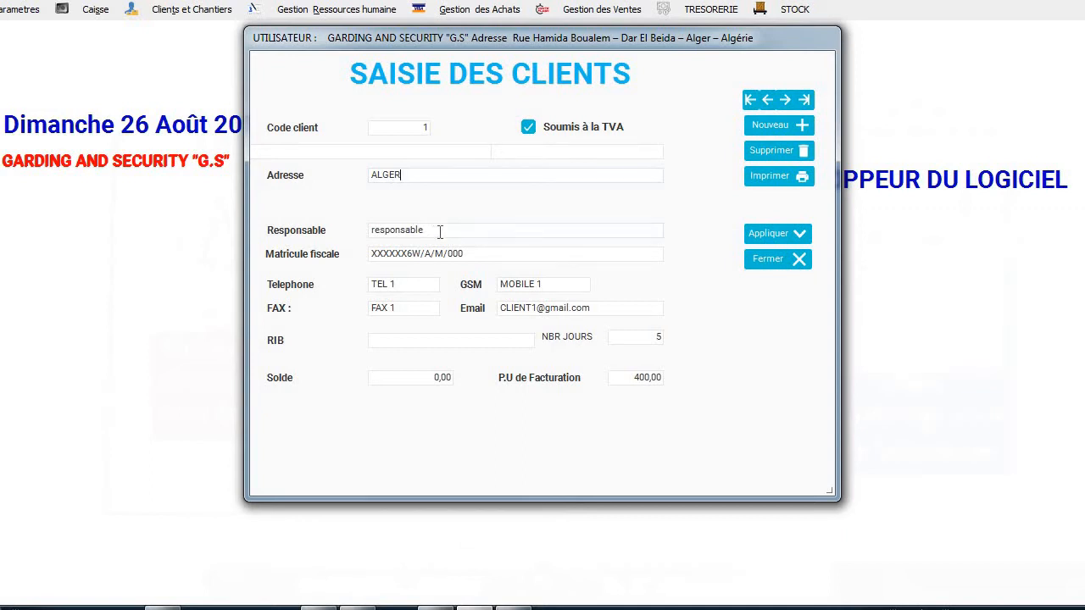
{"action": "left_click", "coordinate": [752, 235]}
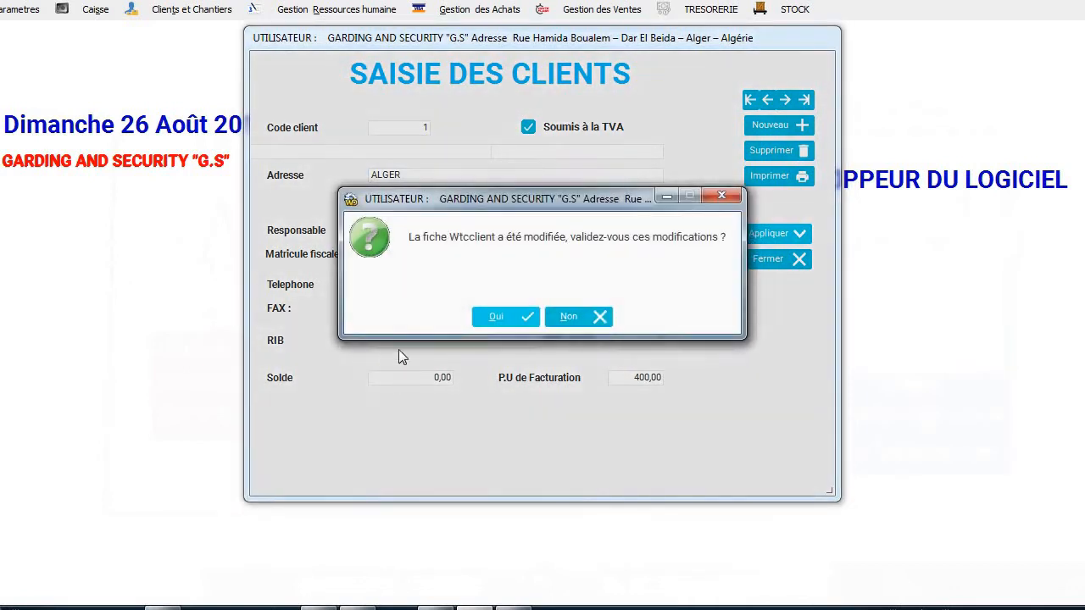
{"action": "left_click", "coordinate": [525, 316]}
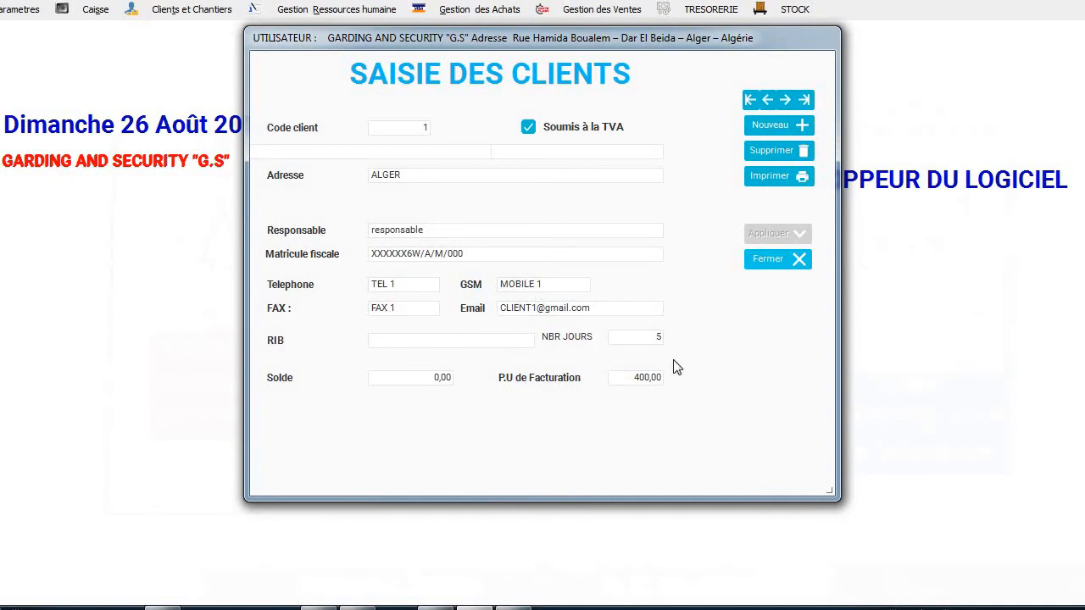
{"action": "left_click", "coordinate": [774, 258]}
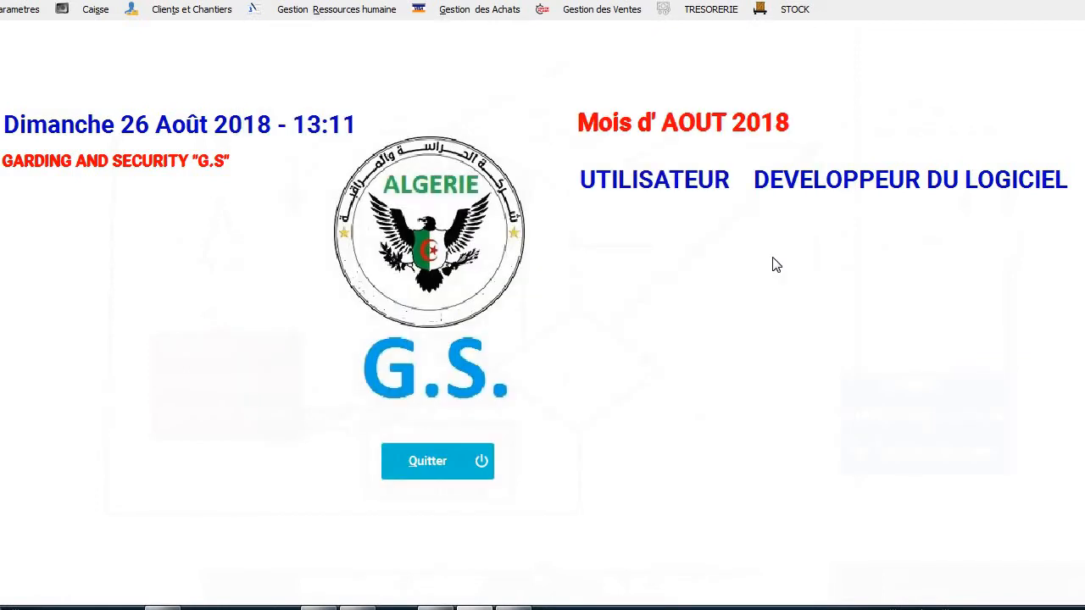
Create a new work site record for client 1 MOBILIS named MOBILIS CHERAGA.
{"action": "left_click", "coordinate": [173, 12]}
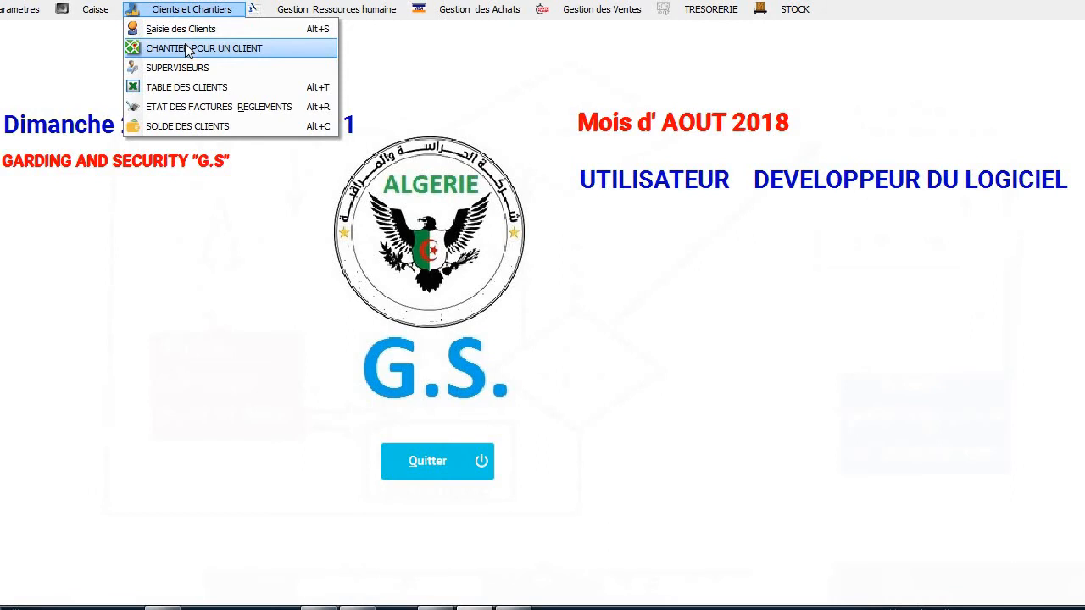
{"action": "left_click", "coordinate": [188, 49]}
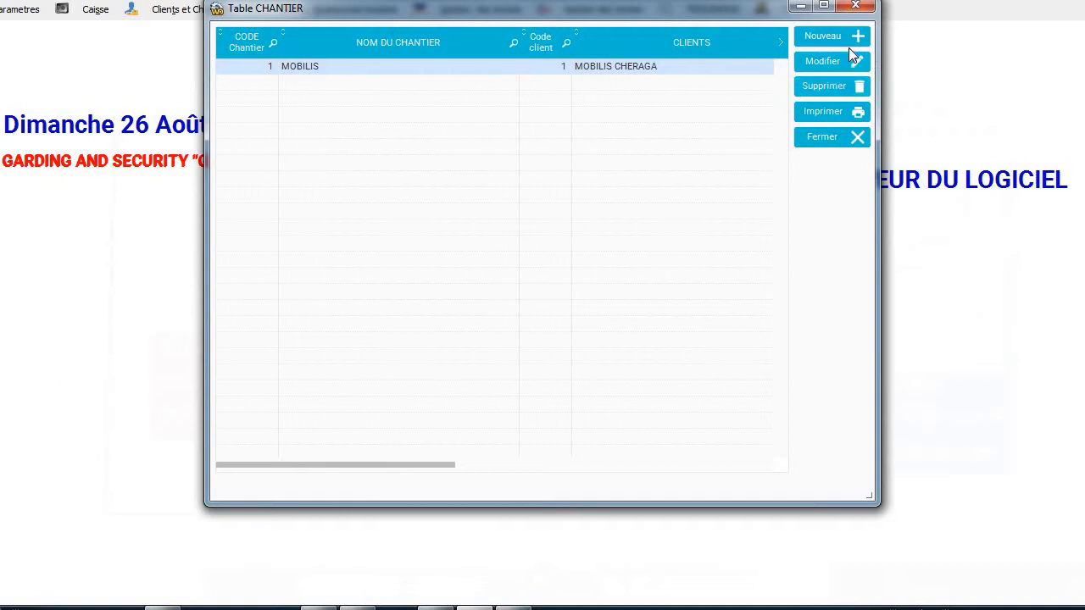
{"action": "left_click", "coordinate": [818, 35]}
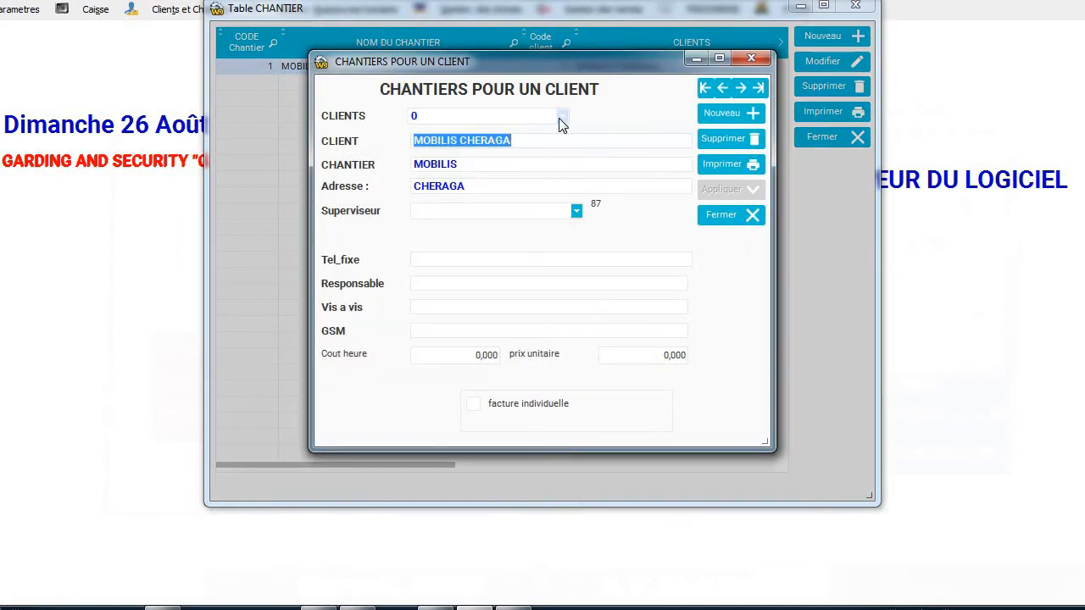
{"action": "left_click", "coordinate": [561, 116]}
{"action": "left_click", "coordinate": [527, 133]}
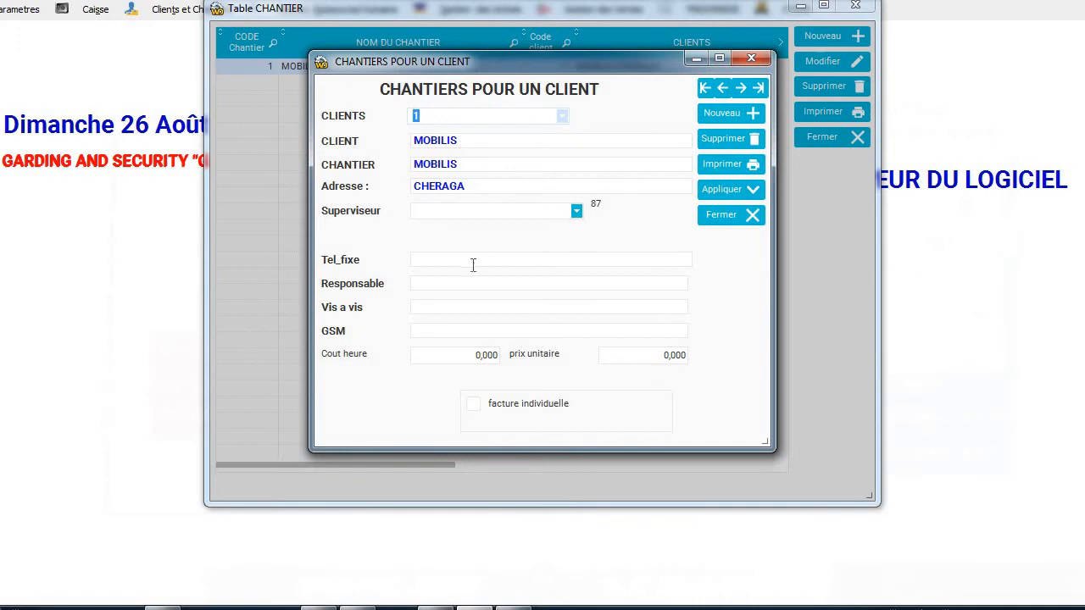
{"action": "left_click", "coordinate": [511, 166]}
{"action": "left_click", "coordinate": [511, 167]}
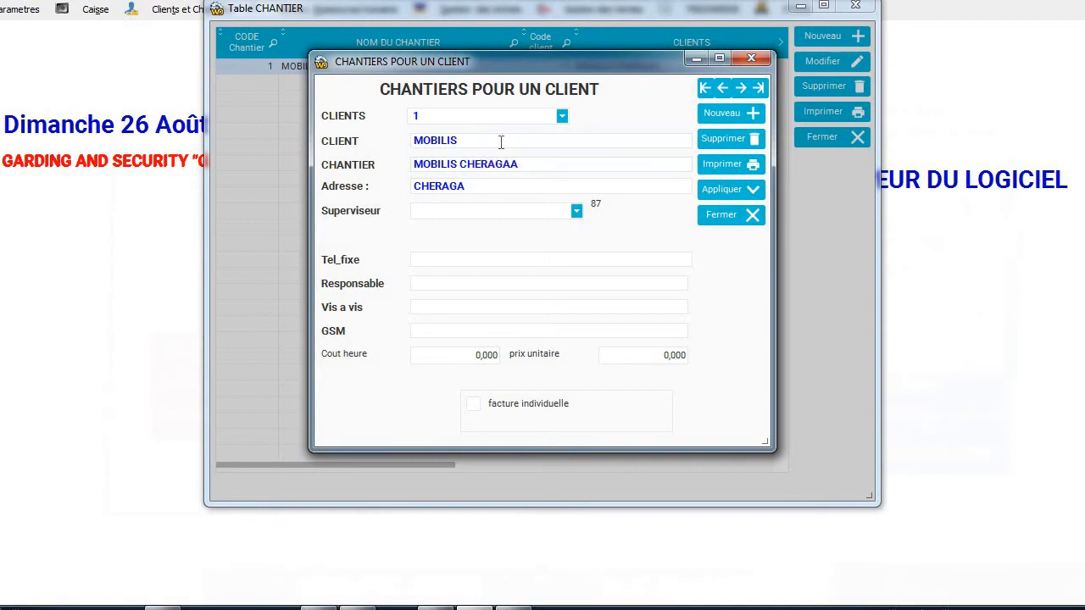
Assign the third supervisor to MOBILIS CHERAGA and save the work site record.
{"action": "left_click", "coordinate": [575, 217]}
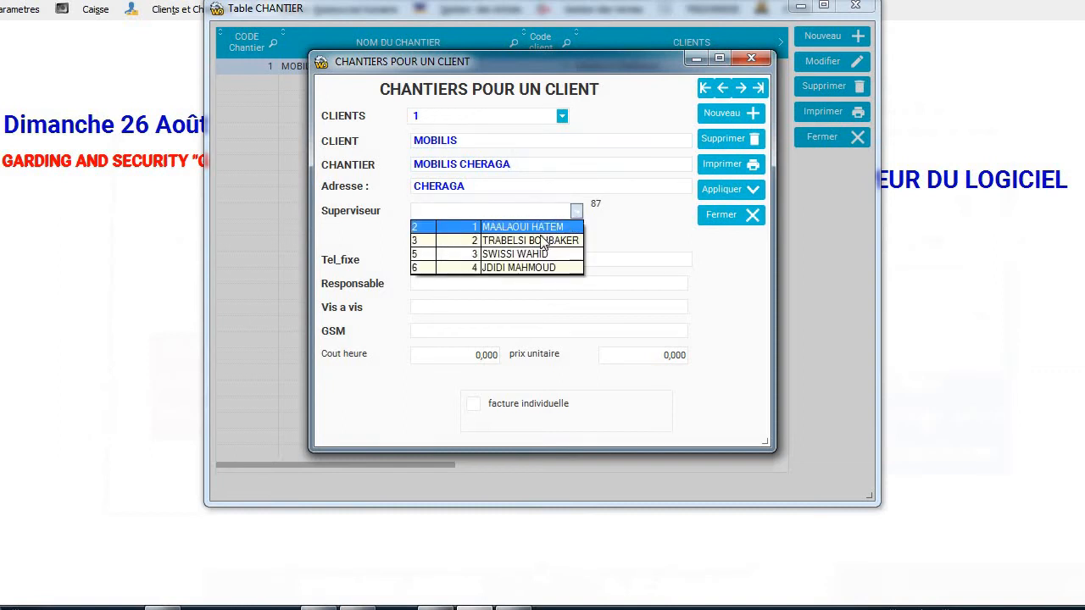
{"action": "left_click", "coordinate": [526, 255]}
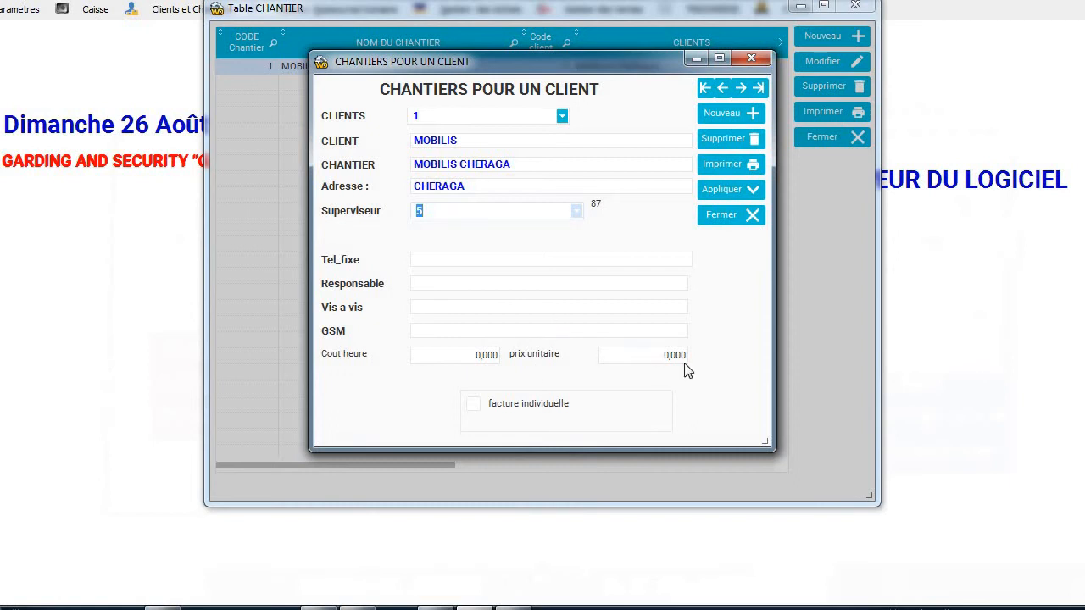
{"action": "left_click", "coordinate": [730, 216]}
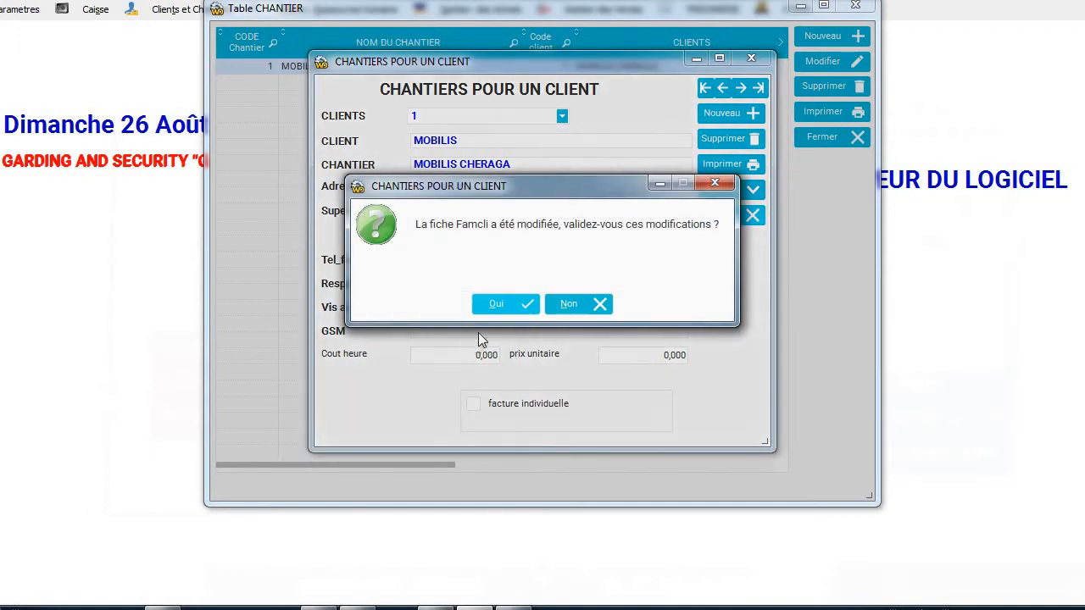
{"action": "left_click", "coordinate": [509, 298]}
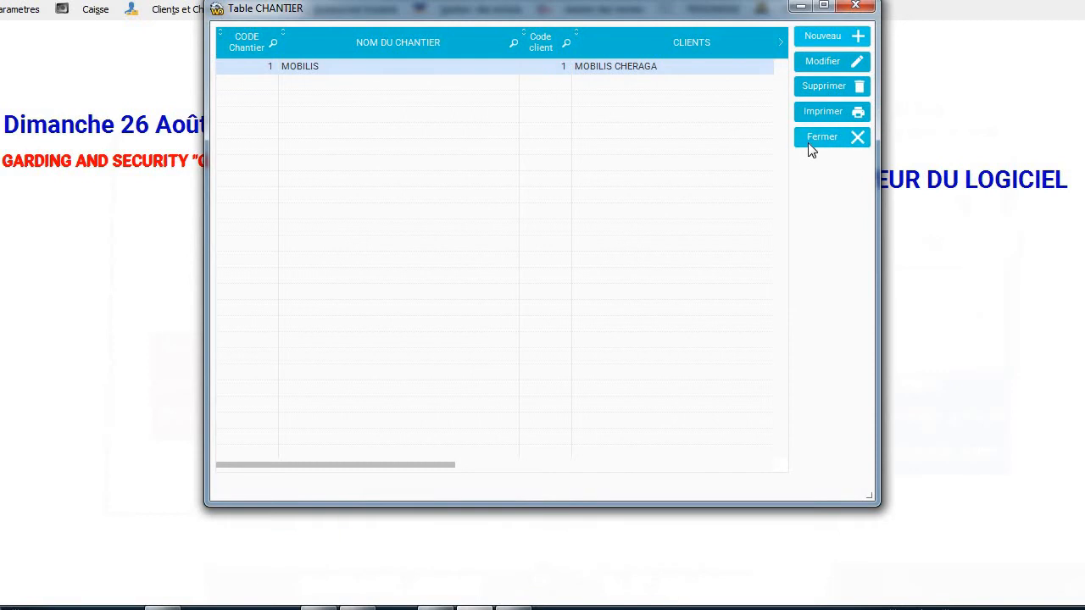
{"action": "left_click", "coordinate": [812, 141]}
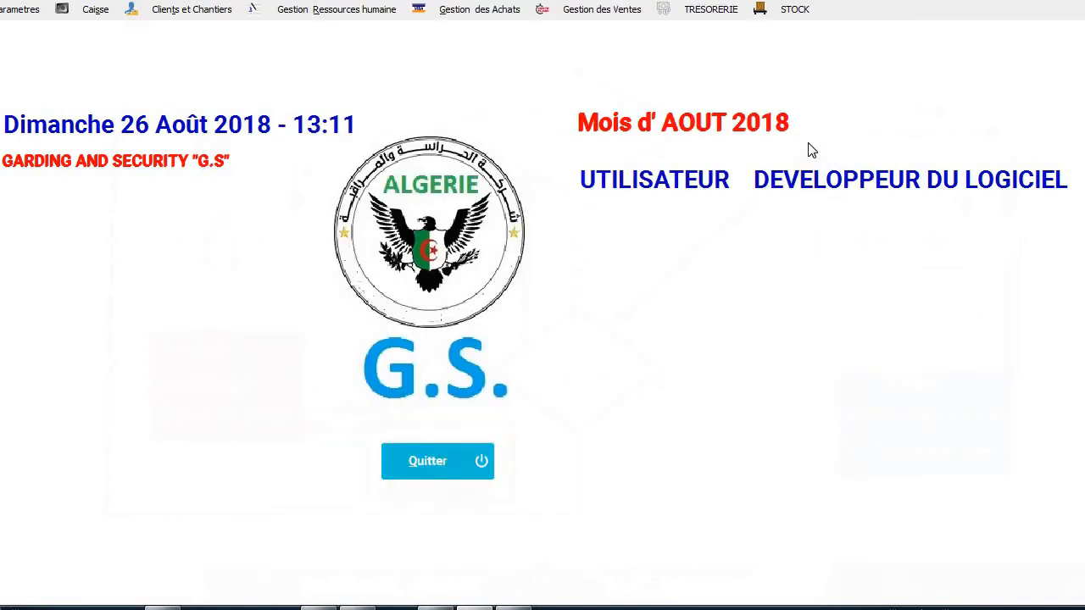
Check the supervisors and clients tables, then bring up the invoice and payment status report.
{"action": "left_click", "coordinate": [210, 18]}
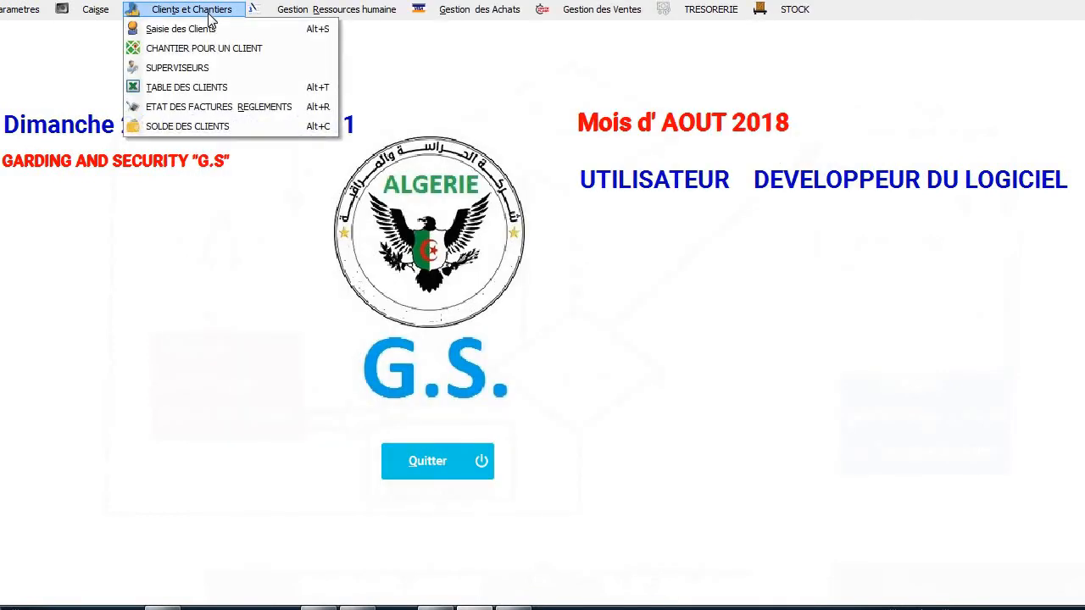
{"action": "left_click", "coordinate": [194, 69]}
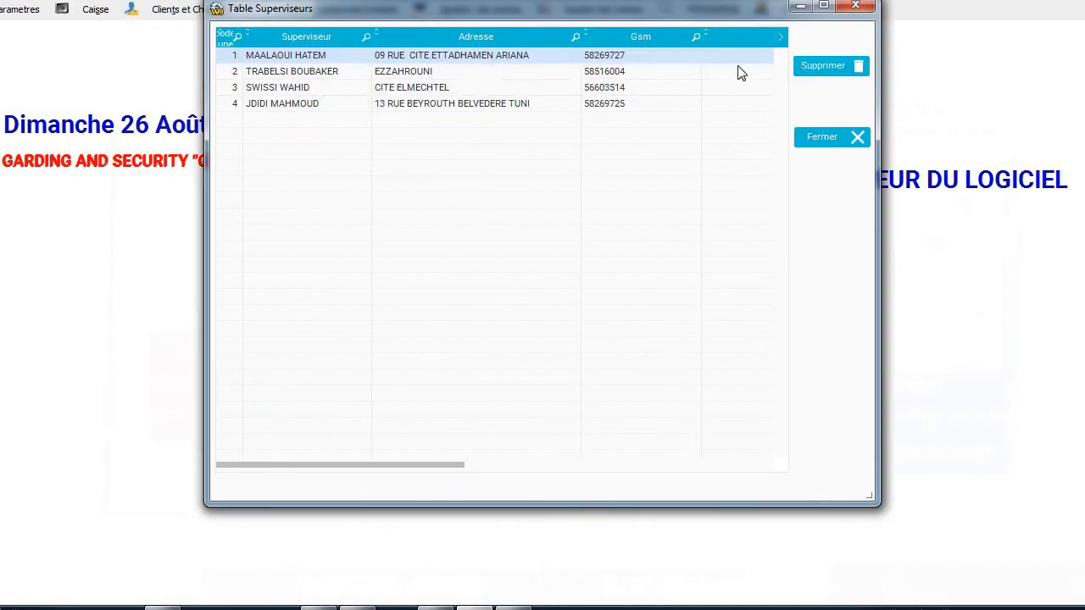
{"action": "left_click", "coordinate": [839, 144]}
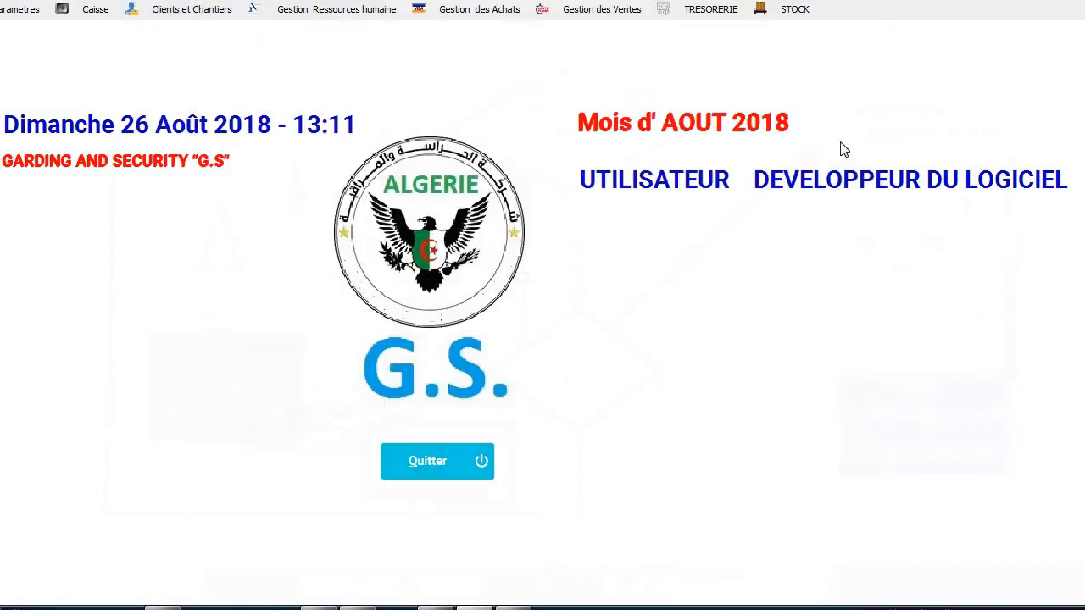
{"action": "left_click", "coordinate": [196, 11]}
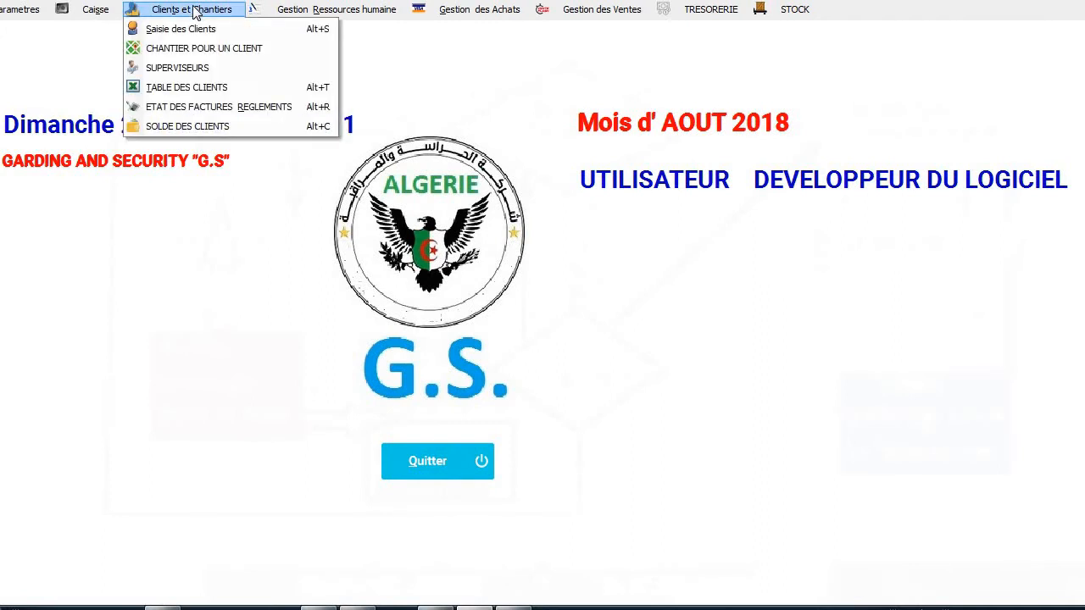
{"action": "left_click", "coordinate": [200, 88]}
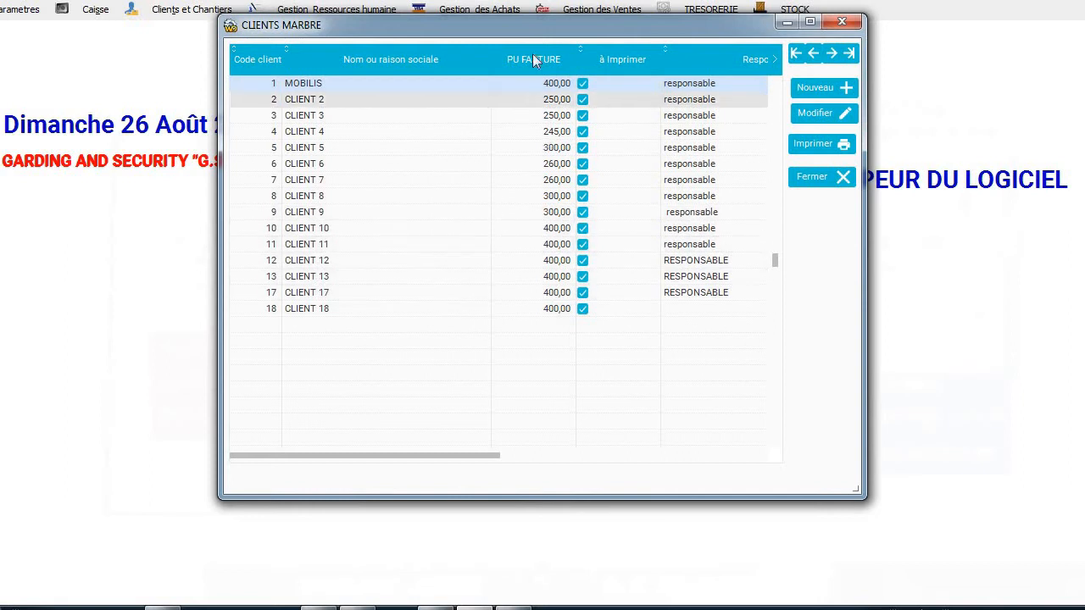
{"action": "left_click", "coordinate": [803, 181]}
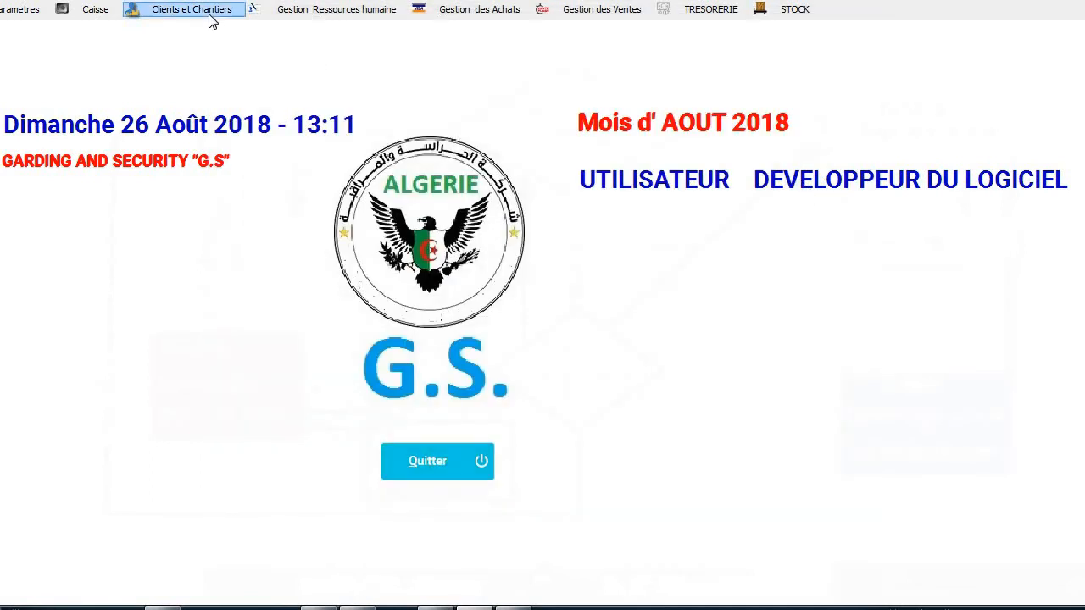
{"action": "left_click", "coordinate": [212, 19]}
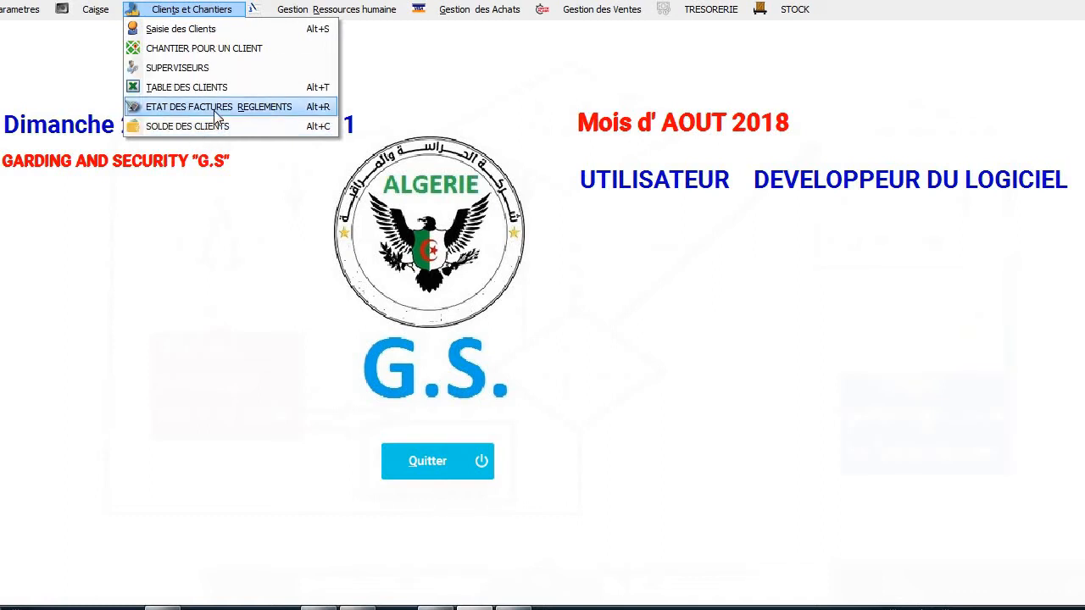
{"action": "left_click", "coordinate": [213, 110]}
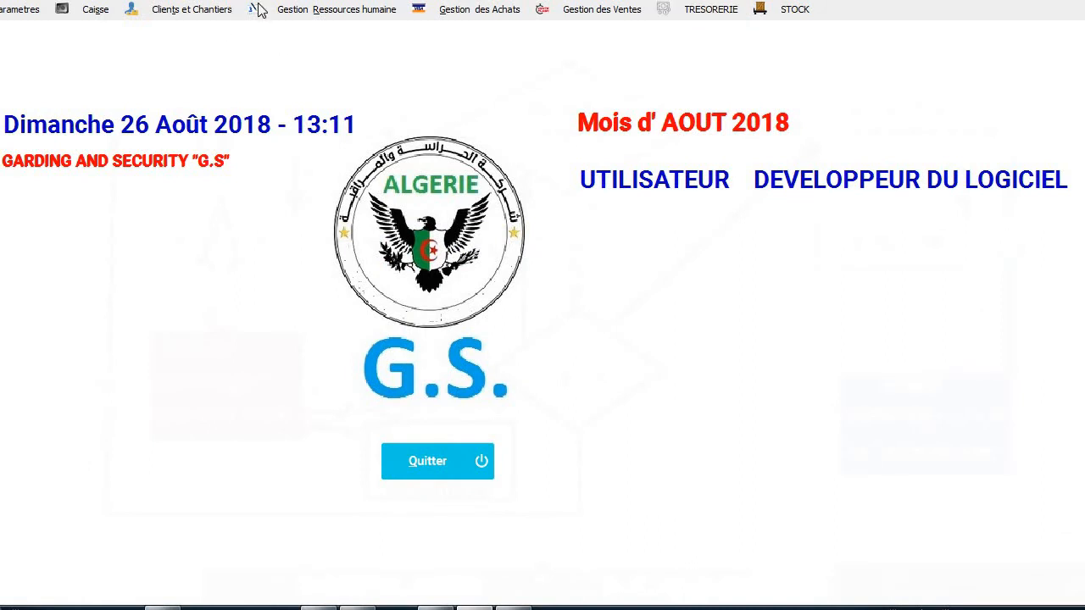
Bring up the employee information sheet for matricule 1000 and view its work-site list.
{"action": "left_click", "coordinate": [313, 10]}
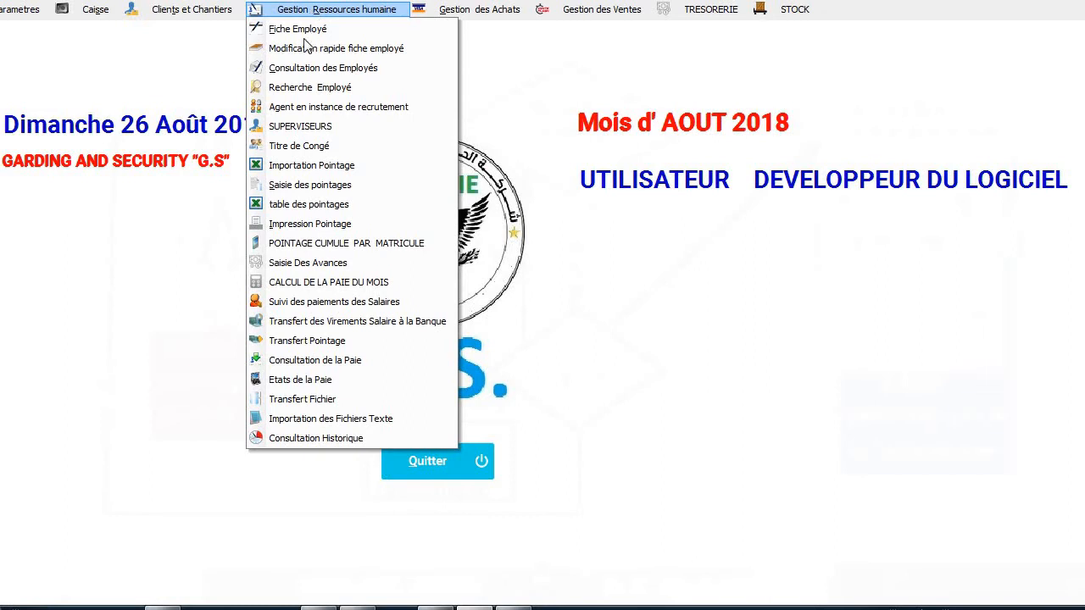
{"action": "left_click", "coordinate": [319, 32]}
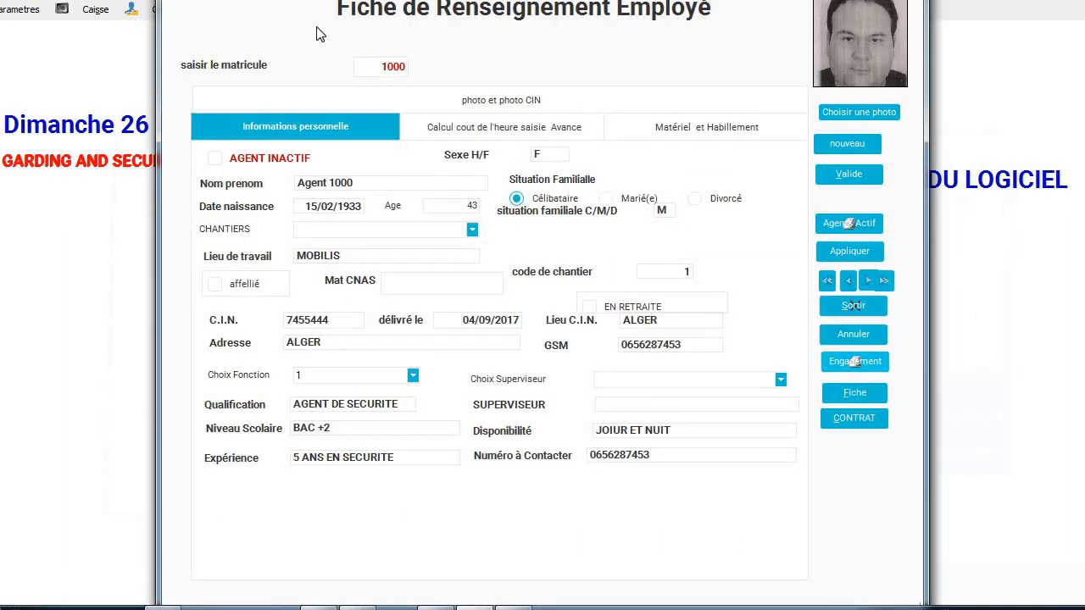
{"action": "double_click", "coordinate": [373, 69]}
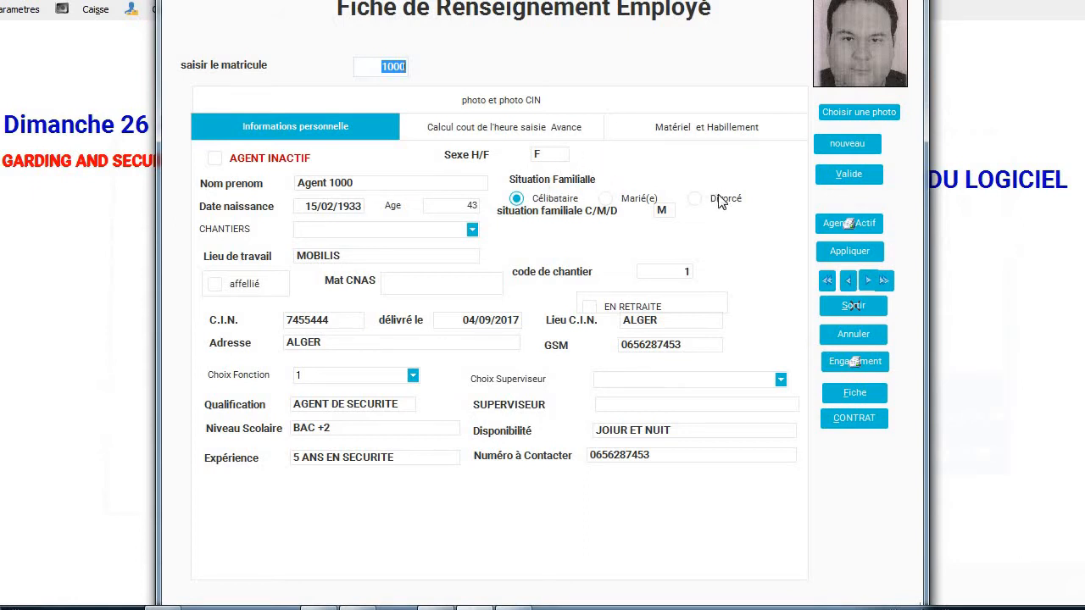
{"action": "left_click", "coordinate": [472, 234]}
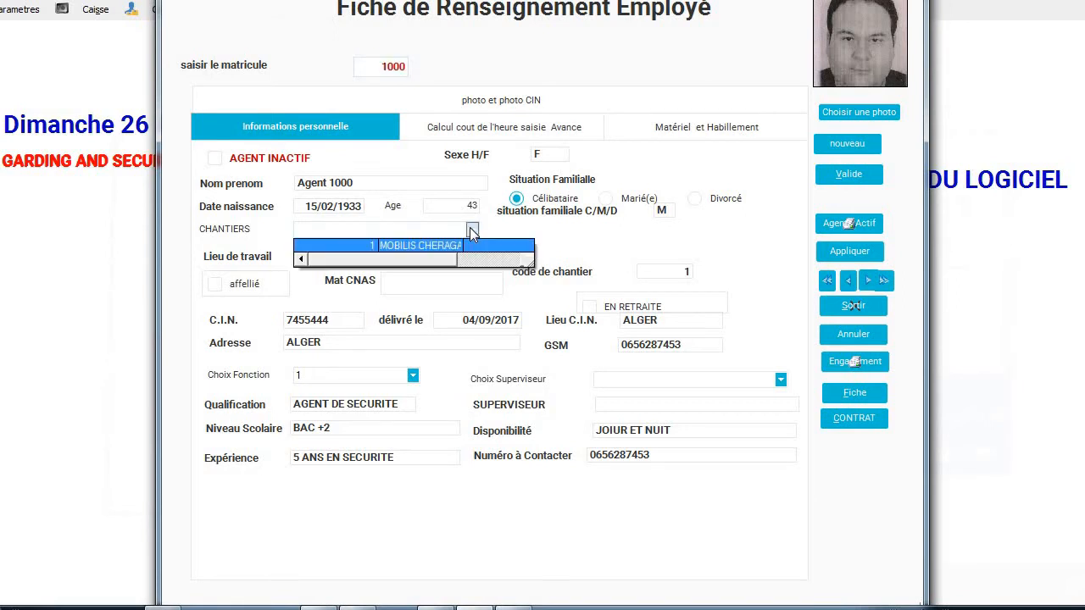
{"action": "left_click", "coordinate": [472, 234]}
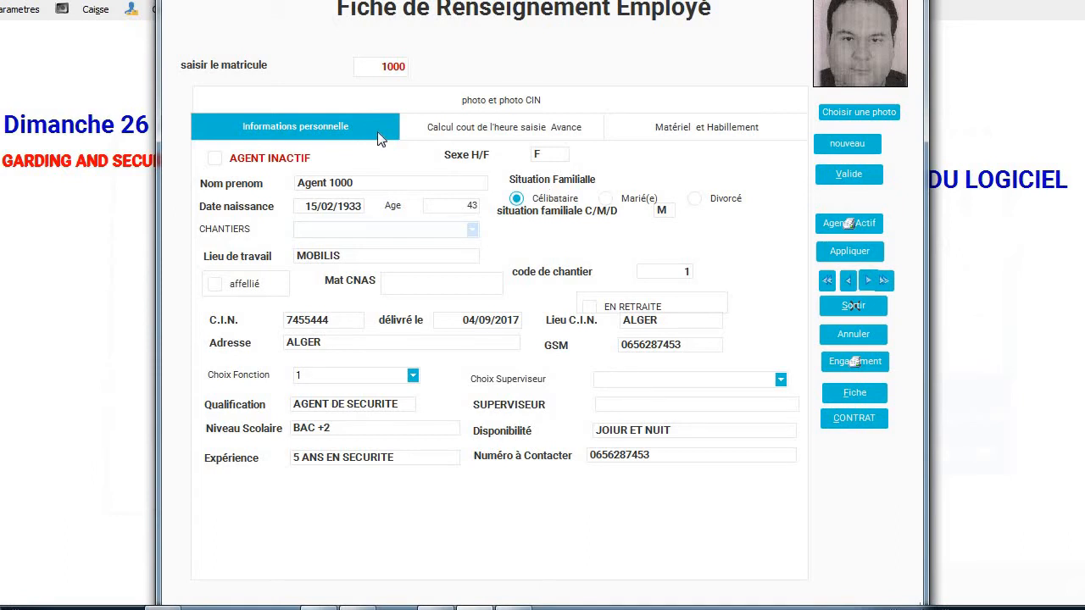
Check employee 1000's hourly cost details, then enter 1 pair of combat trousers under equipment.
{"action": "left_click", "coordinate": [520, 127]}
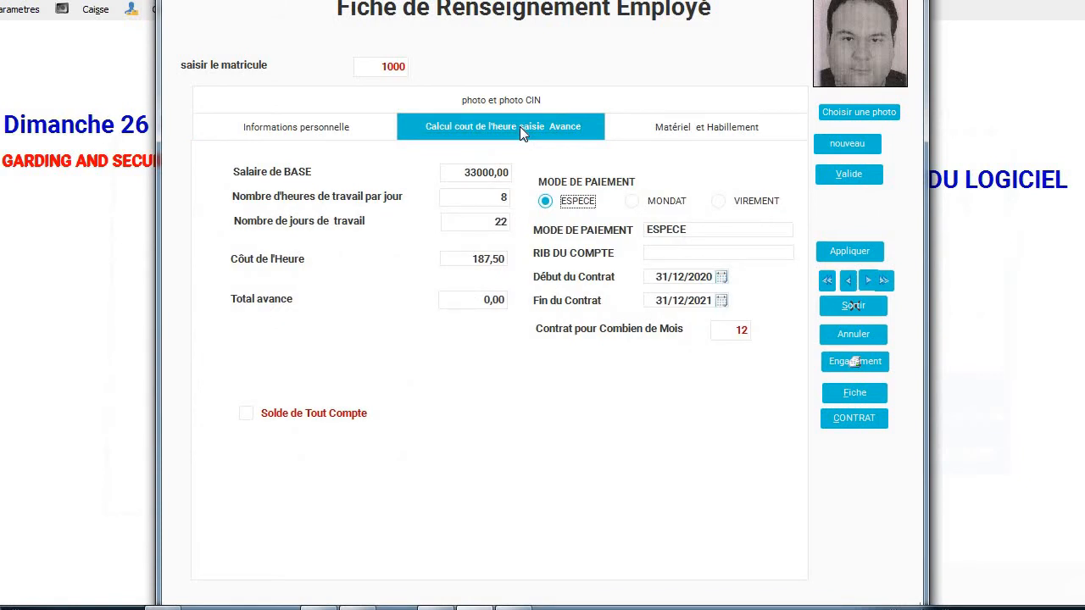
{"action": "left_click", "coordinate": [464, 168]}
{"action": "left_click", "coordinate": [683, 136]}
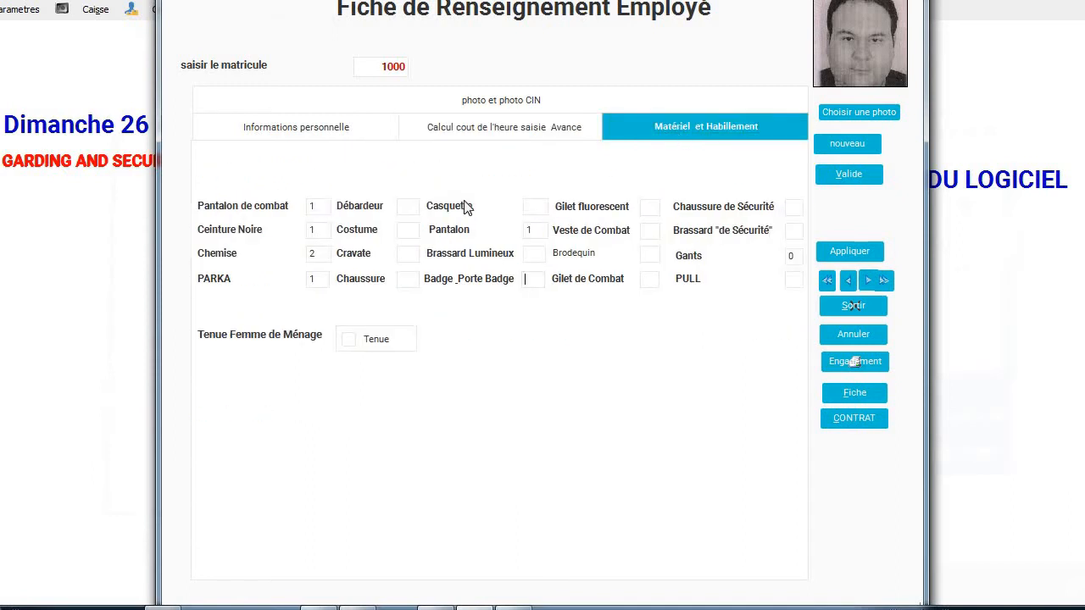
{"action": "left_click", "coordinate": [310, 208]}
{"action": "type", "text": "1"}
On the photo tab, include the ID card photos, profile photo and signature in the printout.
{"action": "left_click", "coordinate": [454, 99]}
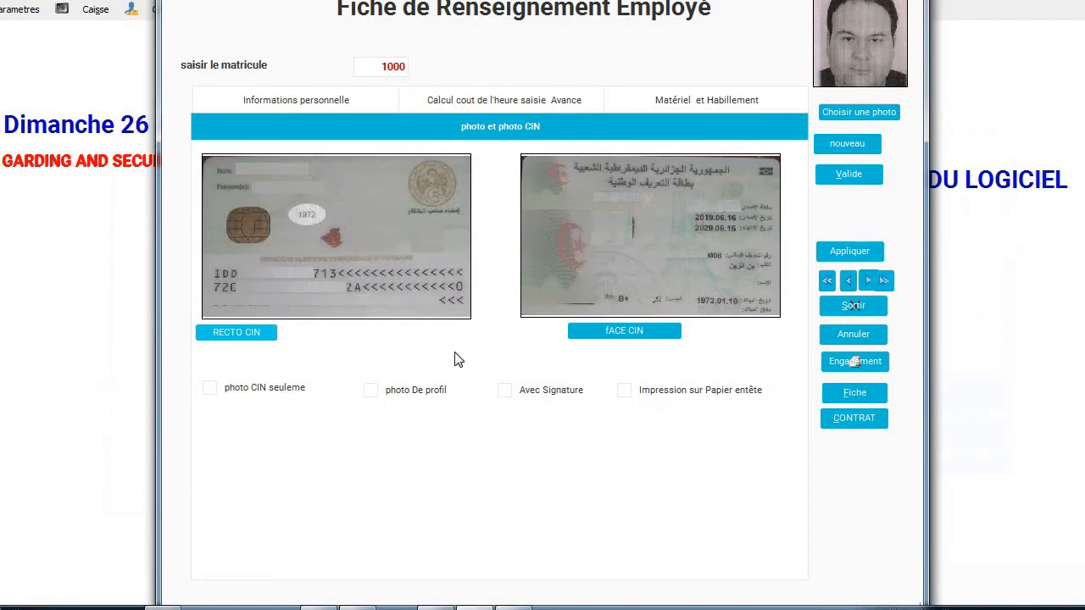
{"action": "left_click", "coordinate": [233, 390]}
{"action": "left_click", "coordinate": [416, 392]}
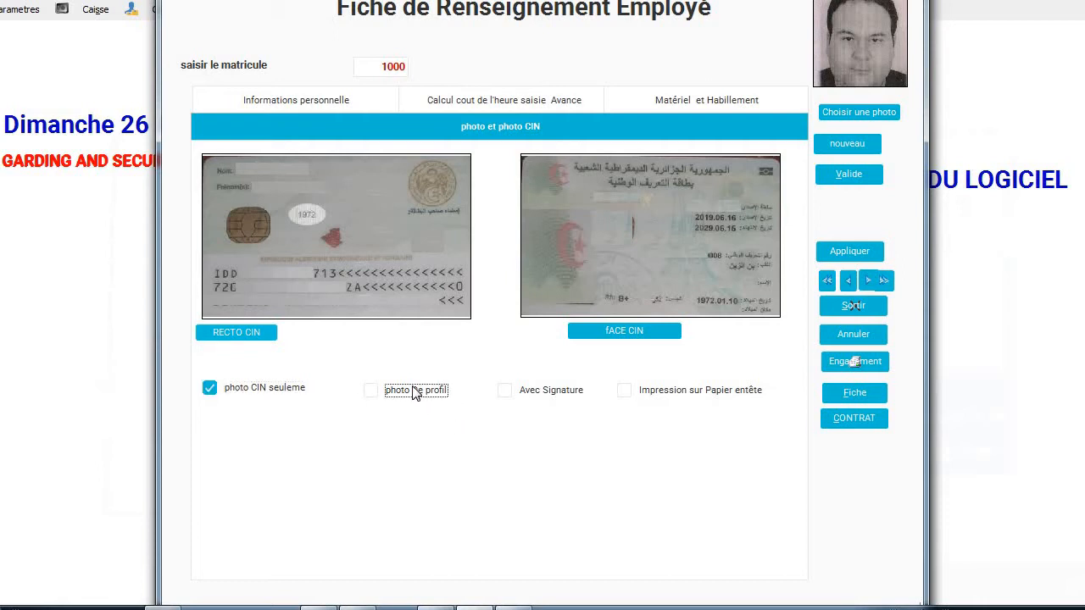
{"action": "left_click", "coordinate": [531, 395]}
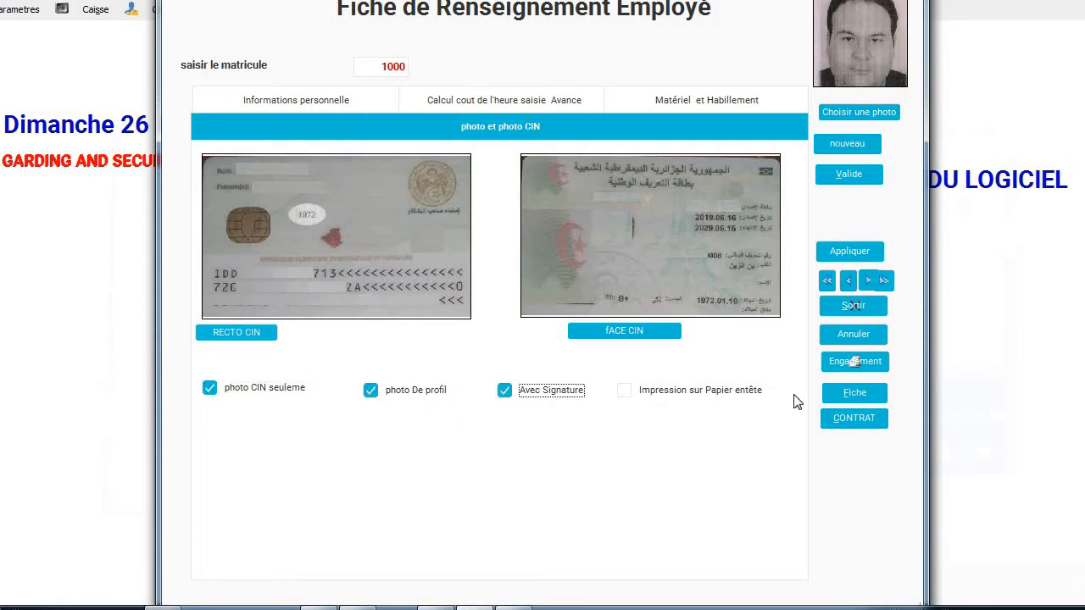
Preview employee 1000's information sheet, scroll through it, then close it.
{"action": "left_click", "coordinate": [870, 392]}
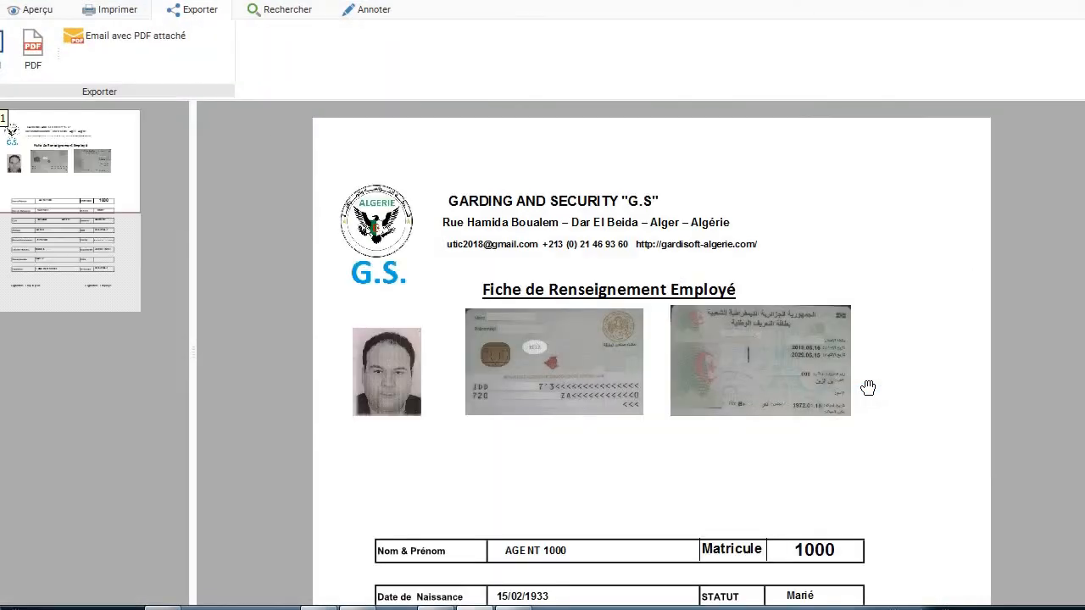
{"action": "scroll", "coordinate": [868, 387], "scroll_direction": "down", "scroll_amount": 3}
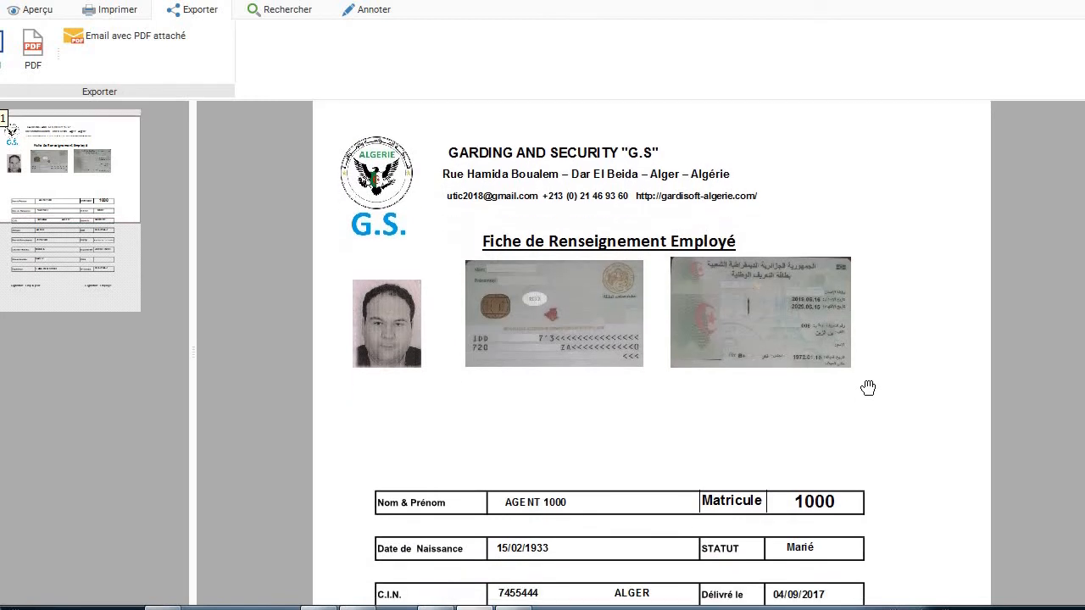
{"action": "scroll", "coordinate": [868, 387], "scroll_direction": "down", "scroll_amount": 3}
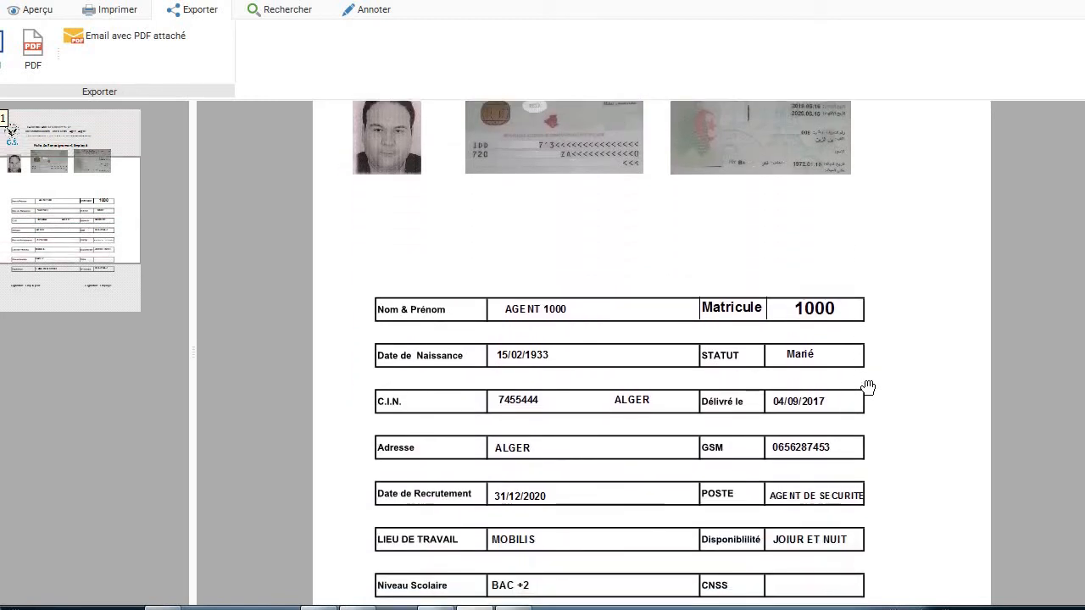
{"action": "scroll", "coordinate": [868, 388], "scroll_direction": "down", "scroll_amount": 4}
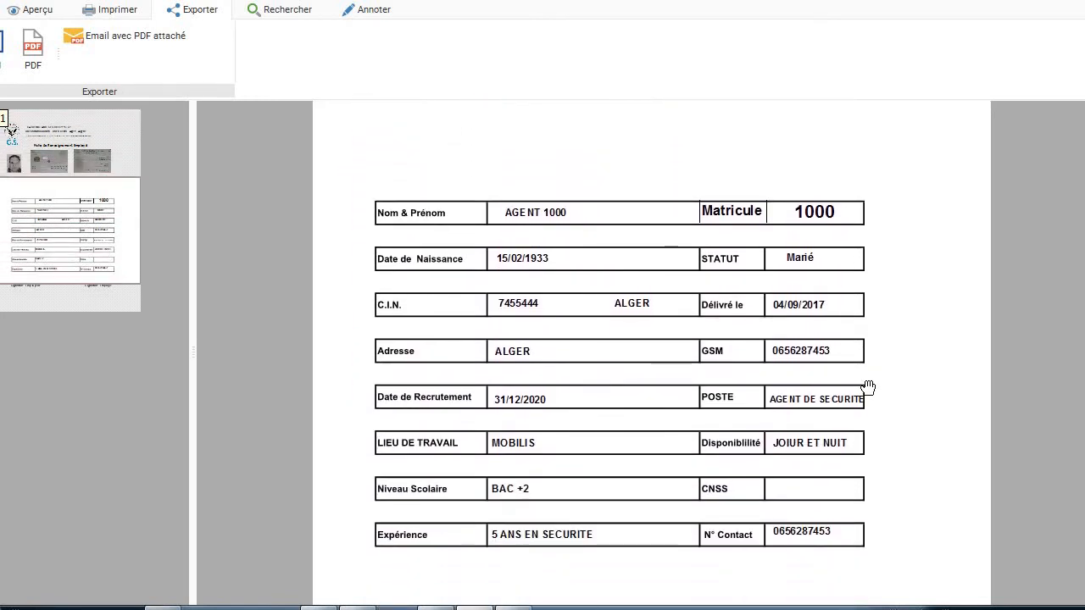
{"action": "scroll", "coordinate": [868, 387], "scroll_direction": "up", "scroll_amount": 10}
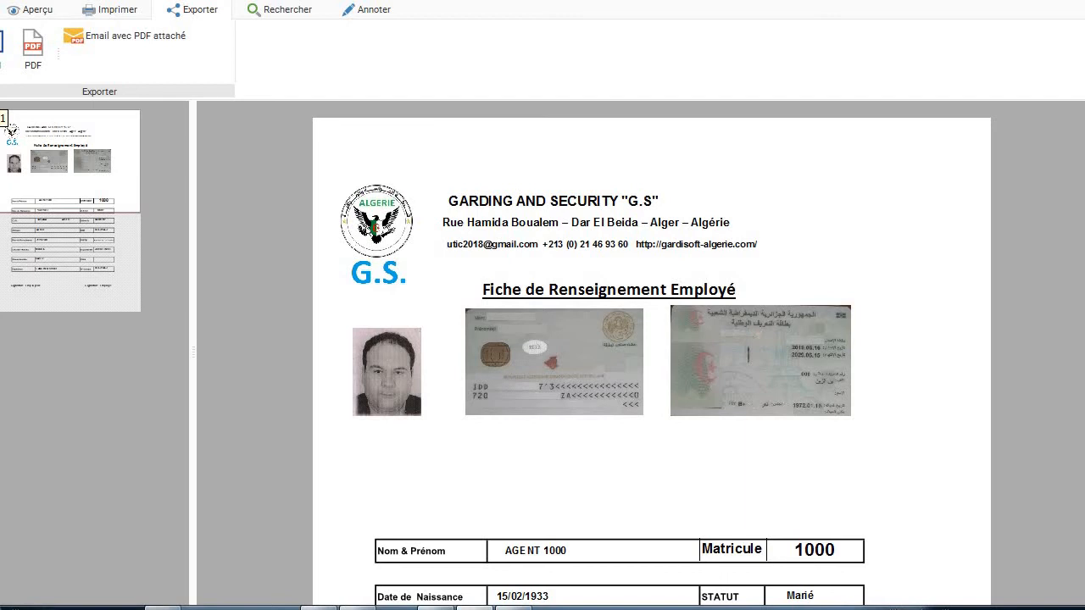
{"action": "left_click", "coordinate": [1081, 2]}
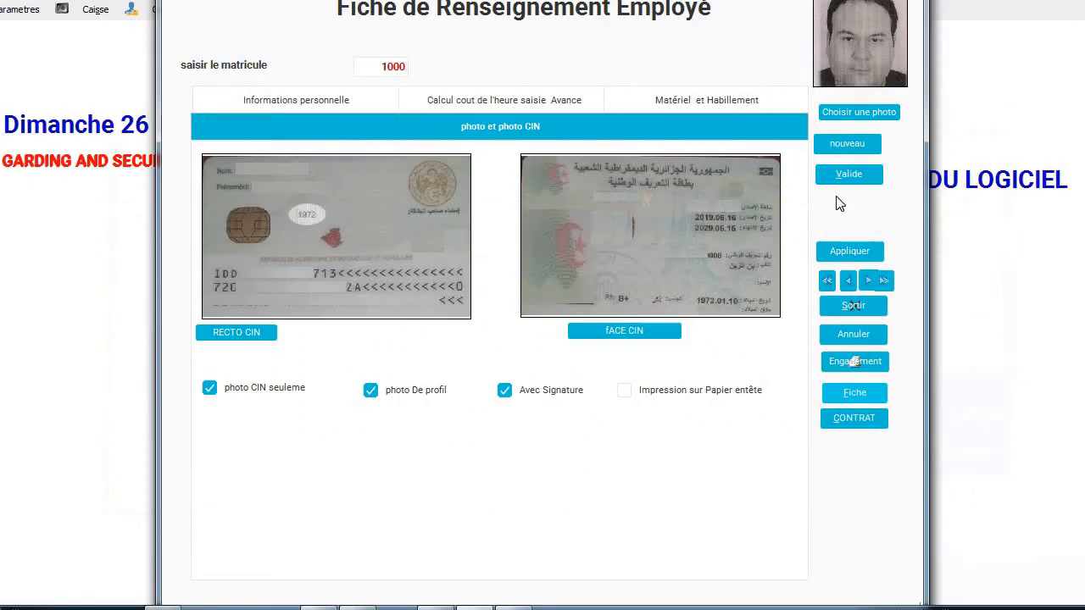
Preview employee 1000's two-page 12-month security agent contract at 33000,00 net and read through it.
{"action": "left_click", "coordinate": [861, 418]}
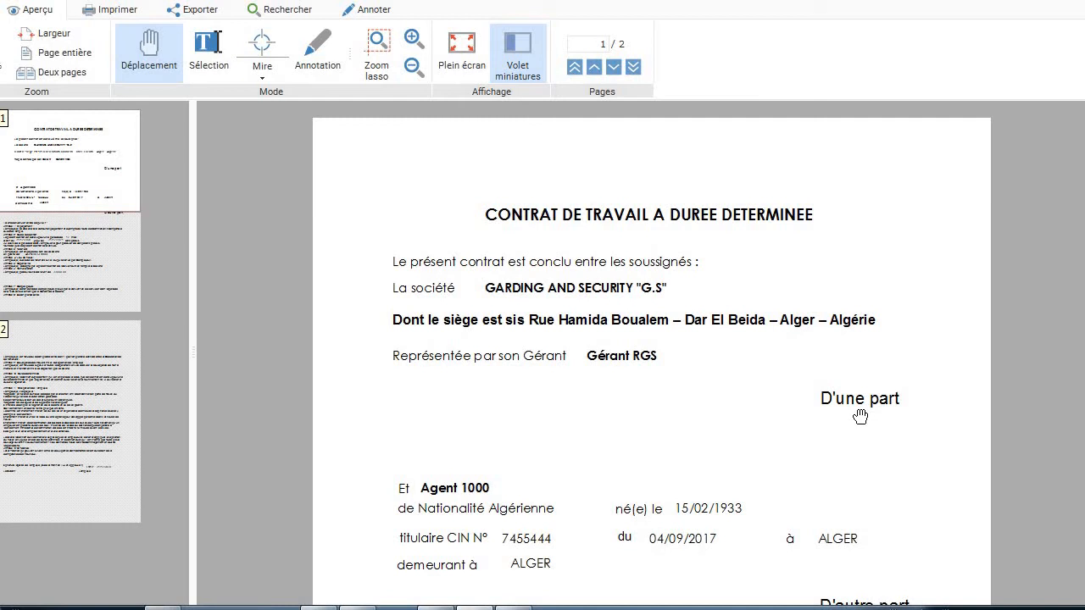
{"action": "scroll", "coordinate": [860, 416], "scroll_direction": "down", "scroll_amount": 1}
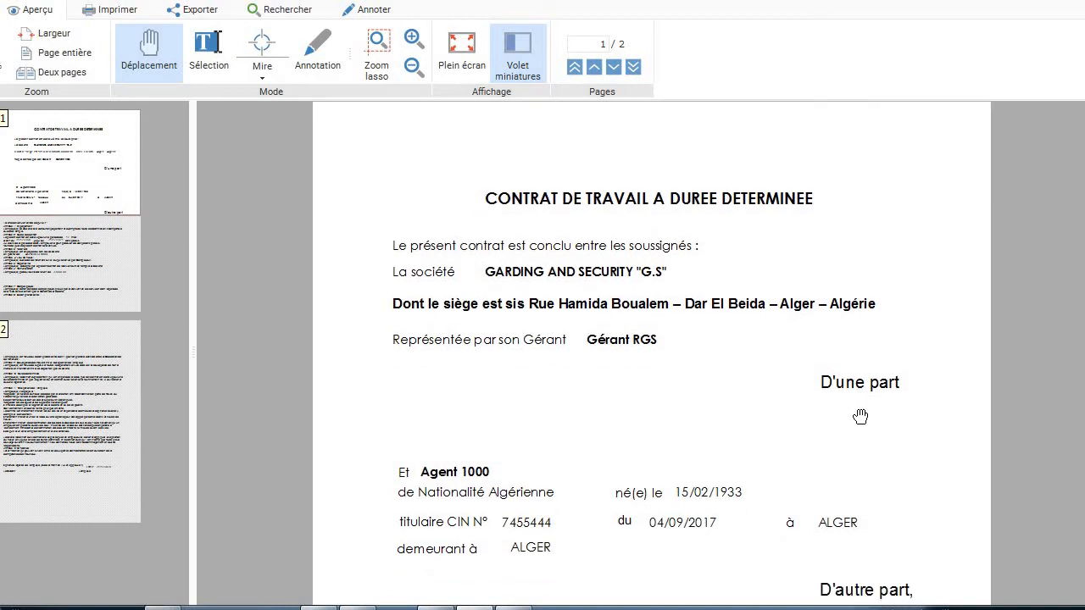
{"action": "scroll", "coordinate": [860, 416], "scroll_direction": "down", "scroll_amount": 4}
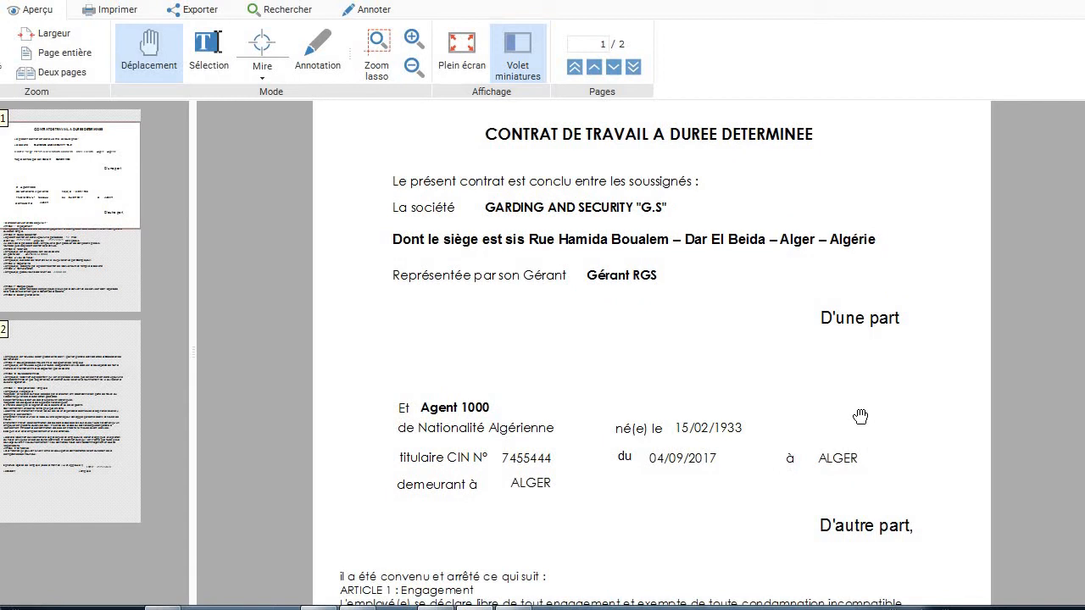
{"action": "scroll", "coordinate": [860, 416], "scroll_direction": "down", "scroll_amount": 2}
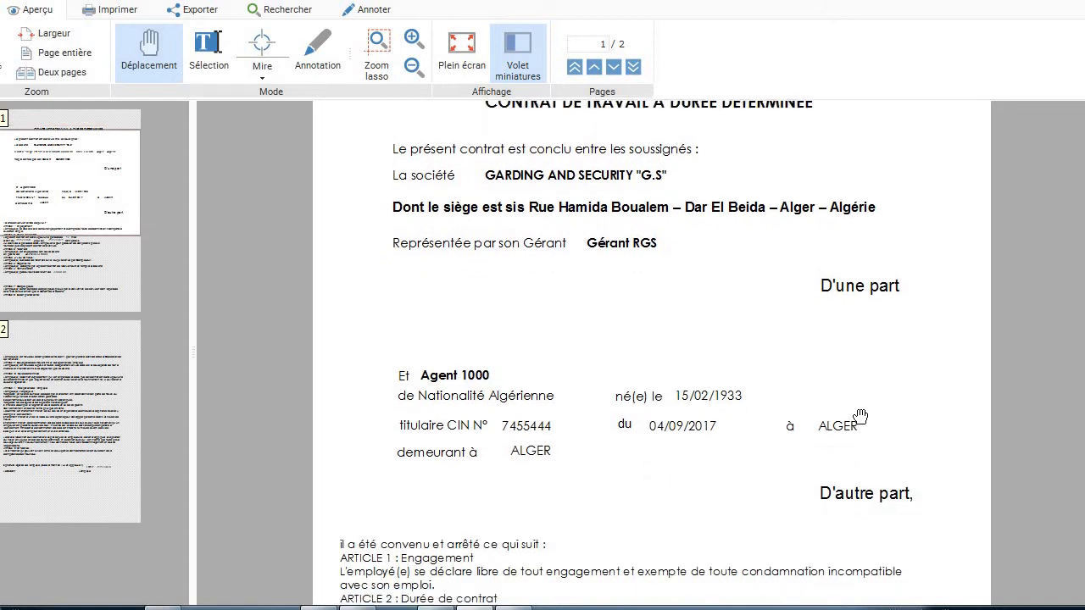
{"action": "scroll", "coordinate": [860, 416], "scroll_direction": "down", "scroll_amount": 5}
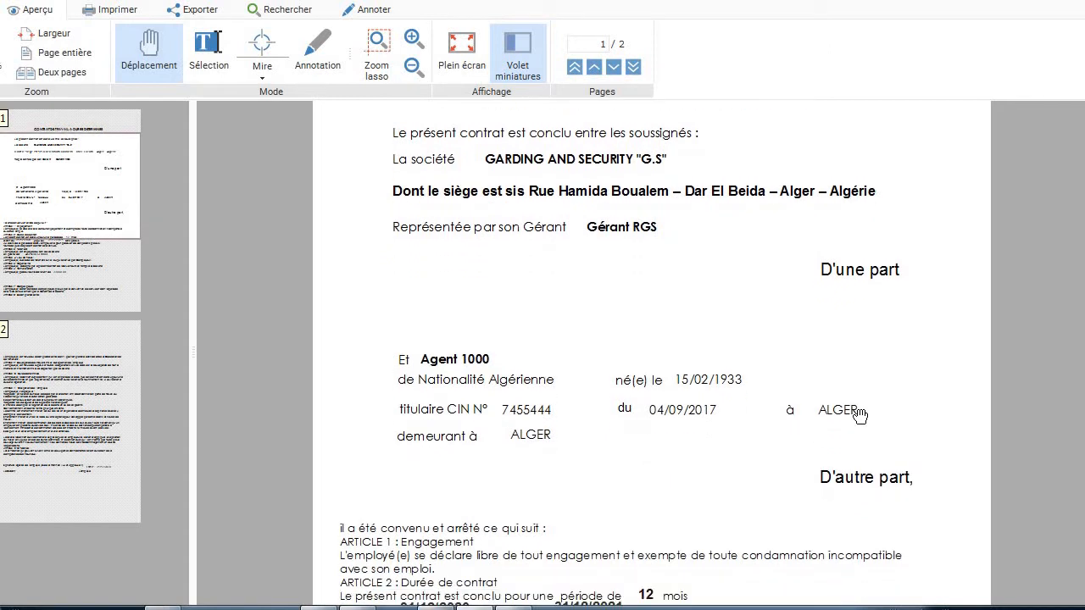
{"action": "scroll", "coordinate": [860, 416], "scroll_direction": "down", "scroll_amount": 3}
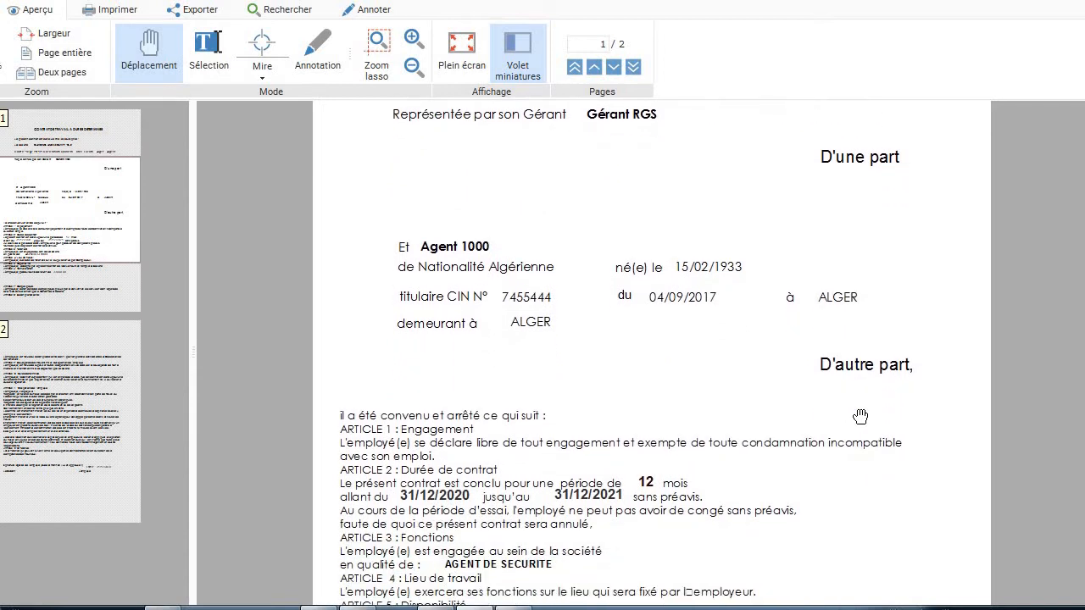
{"action": "scroll", "coordinate": [860, 416], "scroll_direction": "down", "scroll_amount": 3}
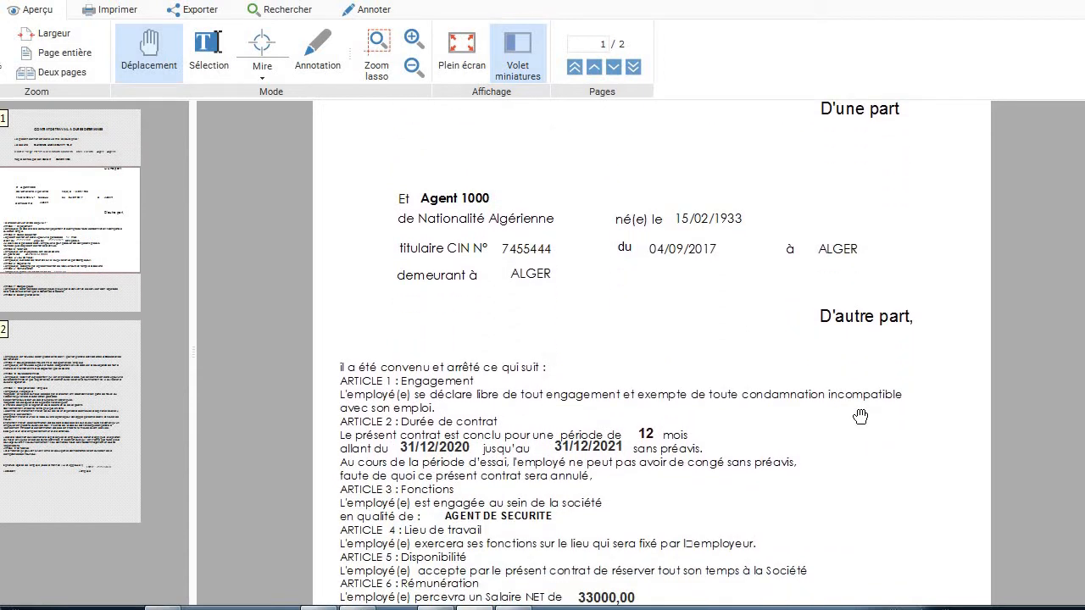
{"action": "scroll", "coordinate": [860, 417], "scroll_direction": "down", "scroll_amount": 7}
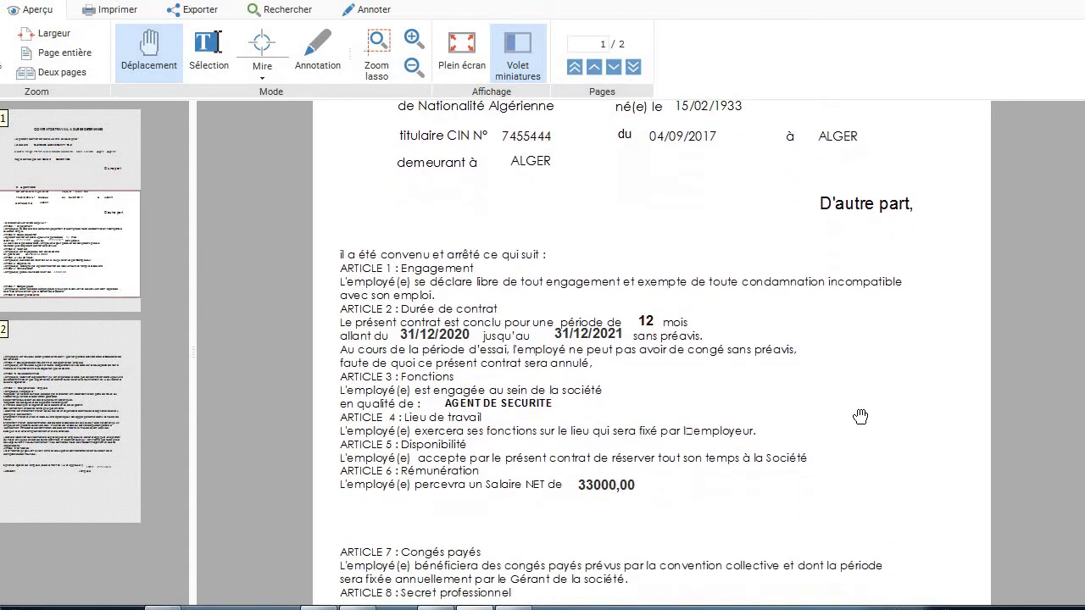
{"action": "scroll", "coordinate": [860, 416], "scroll_direction": "down", "scroll_amount": 3}
{"action": "scroll", "coordinate": [860, 416], "scroll_direction": "down", "scroll_amount": 2}
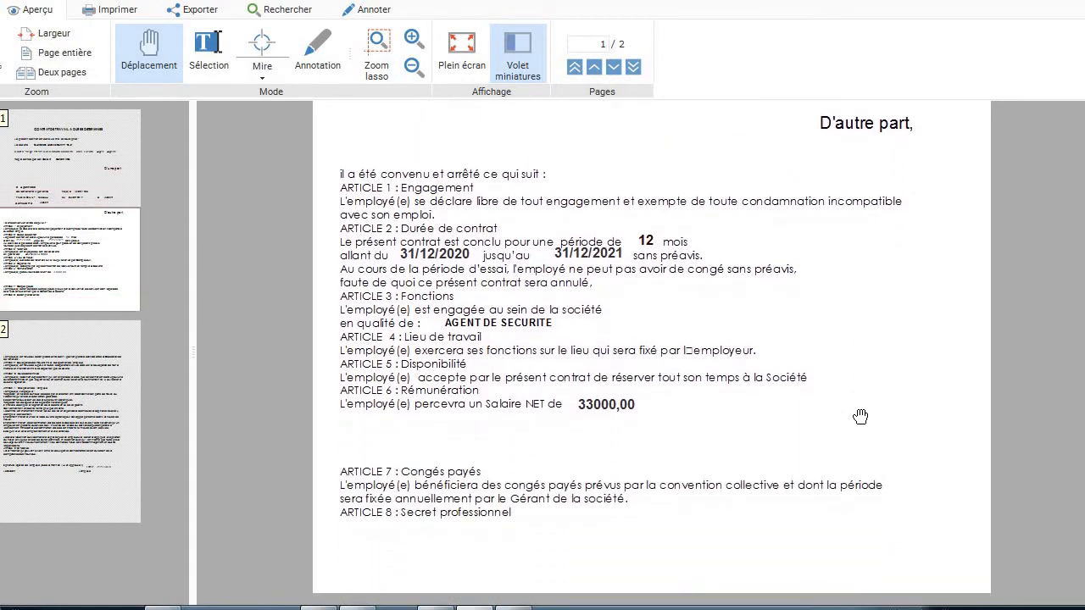
{"action": "scroll", "coordinate": [860, 416], "scroll_direction": "down", "scroll_amount": 2}
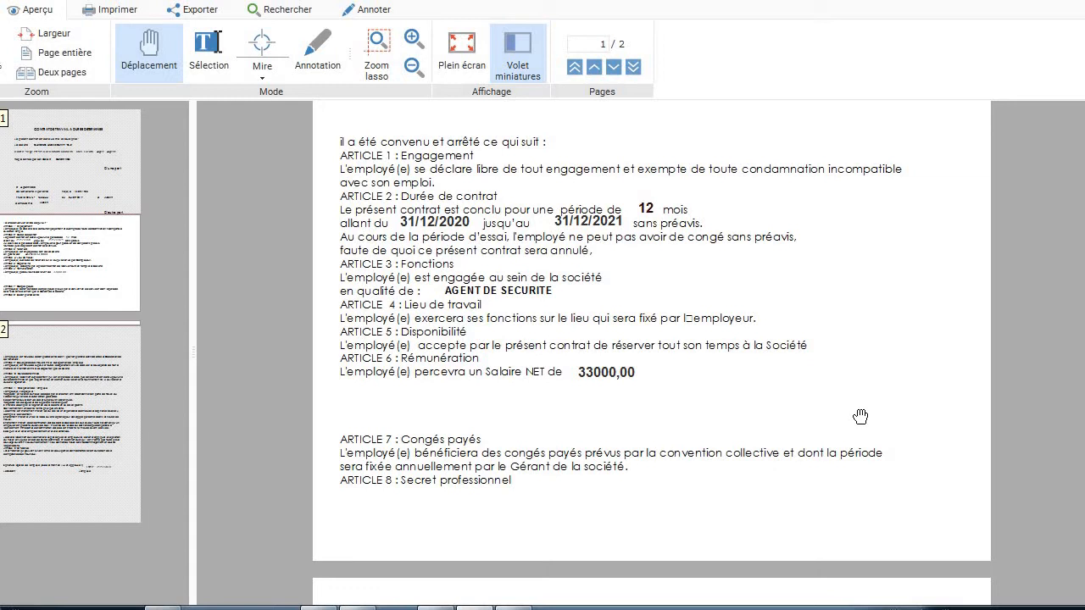
{"action": "scroll", "coordinate": [860, 416], "scroll_direction": "down", "scroll_amount": 10}
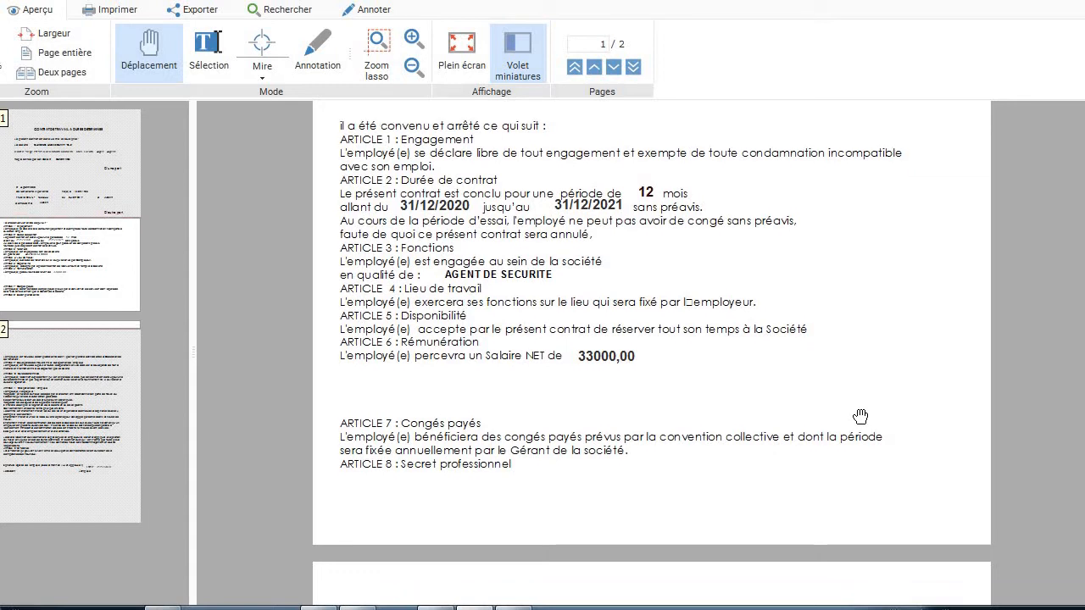
{"action": "scroll", "coordinate": [861, 416], "scroll_direction": "down", "scroll_amount": 10}
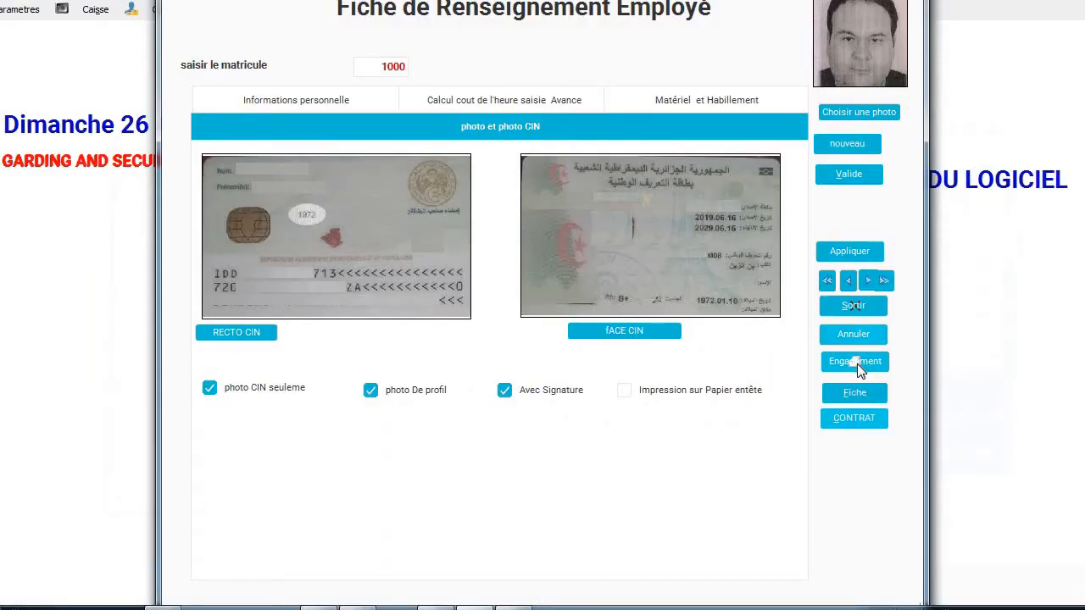
Preview employee 1000's MOBILIS clothing commitment form, scroll through it, then close it.
{"action": "left_click", "coordinate": [855, 364]}
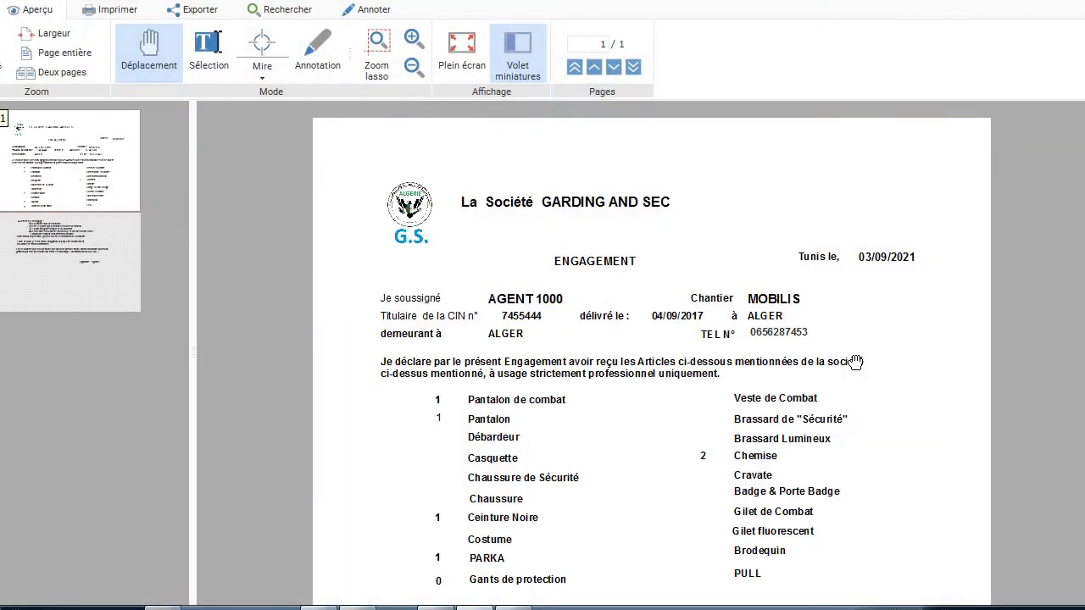
{"action": "scroll", "coordinate": [855, 362], "scroll_direction": "down", "scroll_amount": 4}
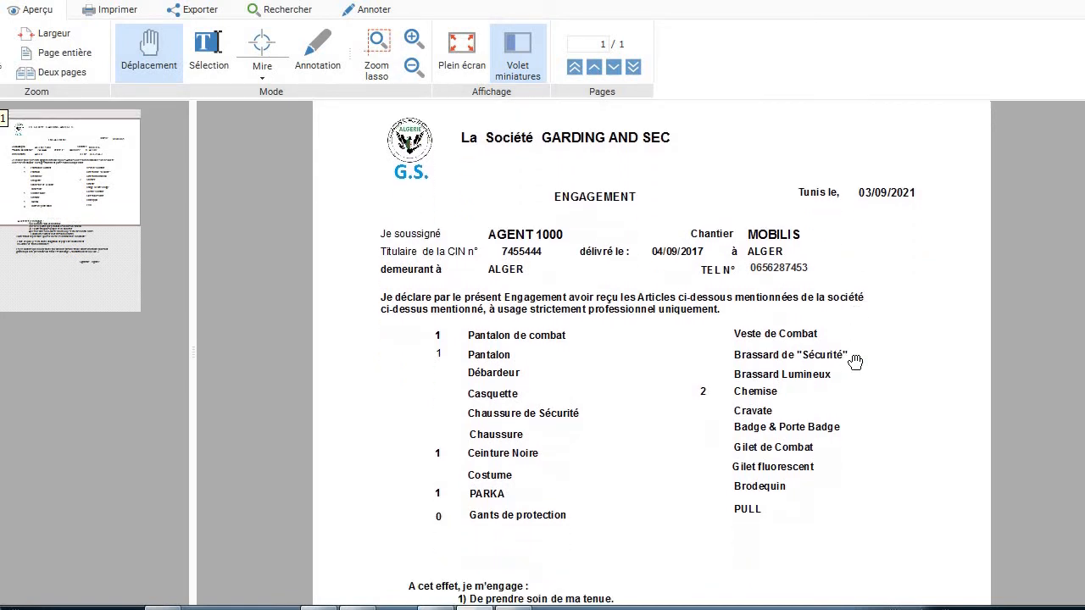
{"action": "scroll", "coordinate": [855, 362], "scroll_direction": "down", "scroll_amount": 1}
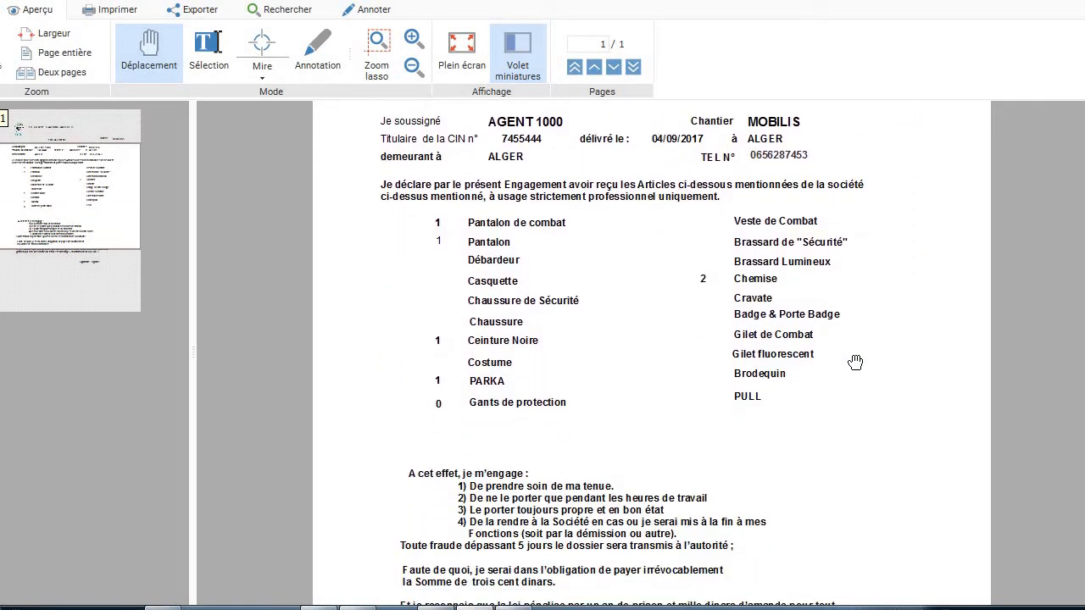
{"action": "scroll", "coordinate": [855, 361], "scroll_direction": "down", "scroll_amount": 4}
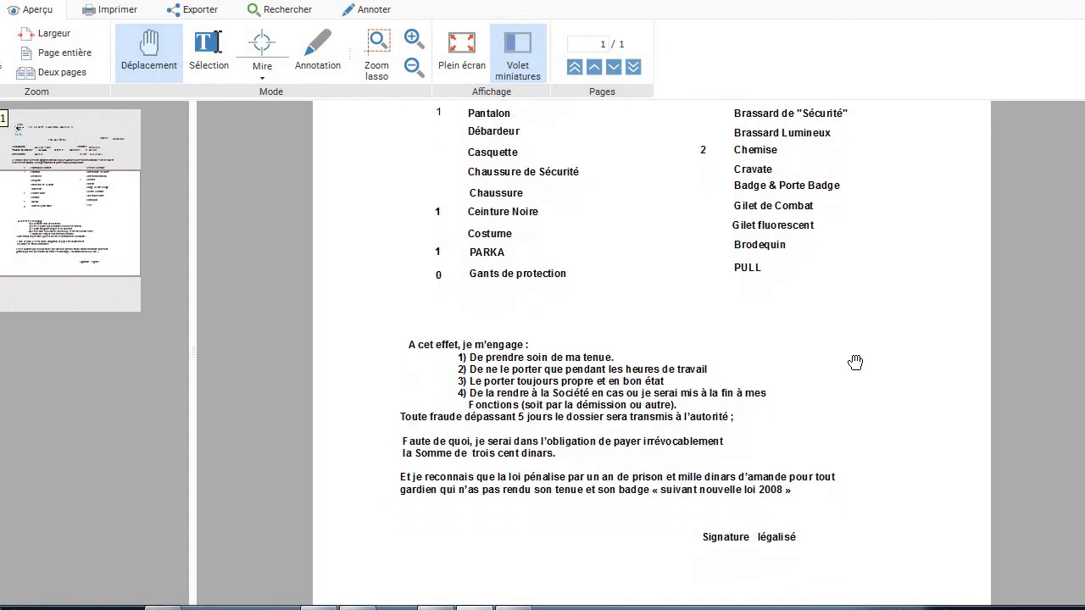
{"action": "scroll", "coordinate": [855, 362], "scroll_direction": "up", "scroll_amount": 5}
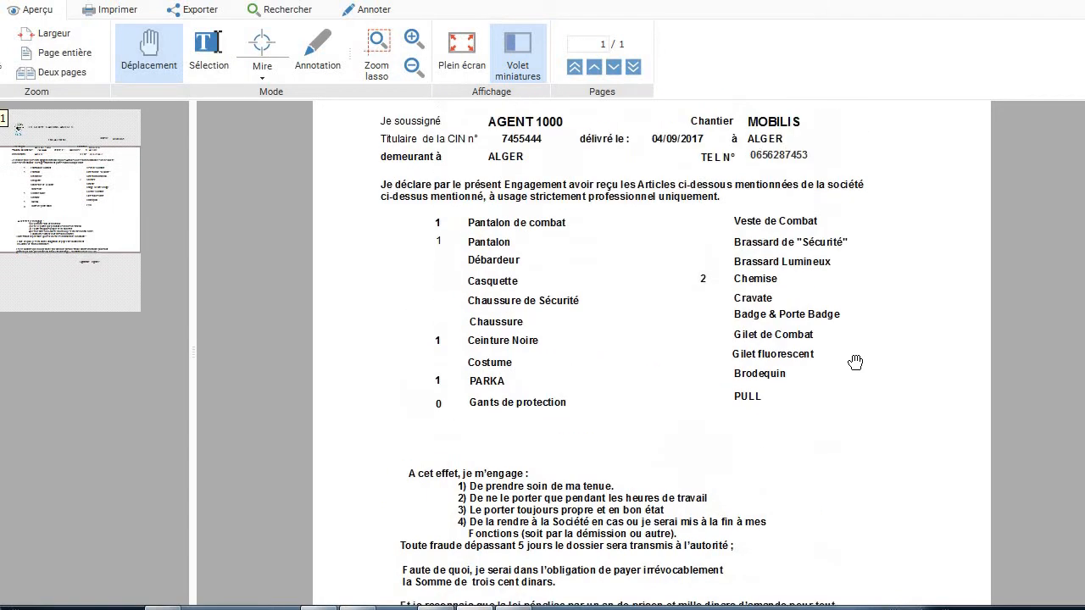
{"action": "scroll", "coordinate": [855, 362], "scroll_direction": "up", "scroll_amount": 5}
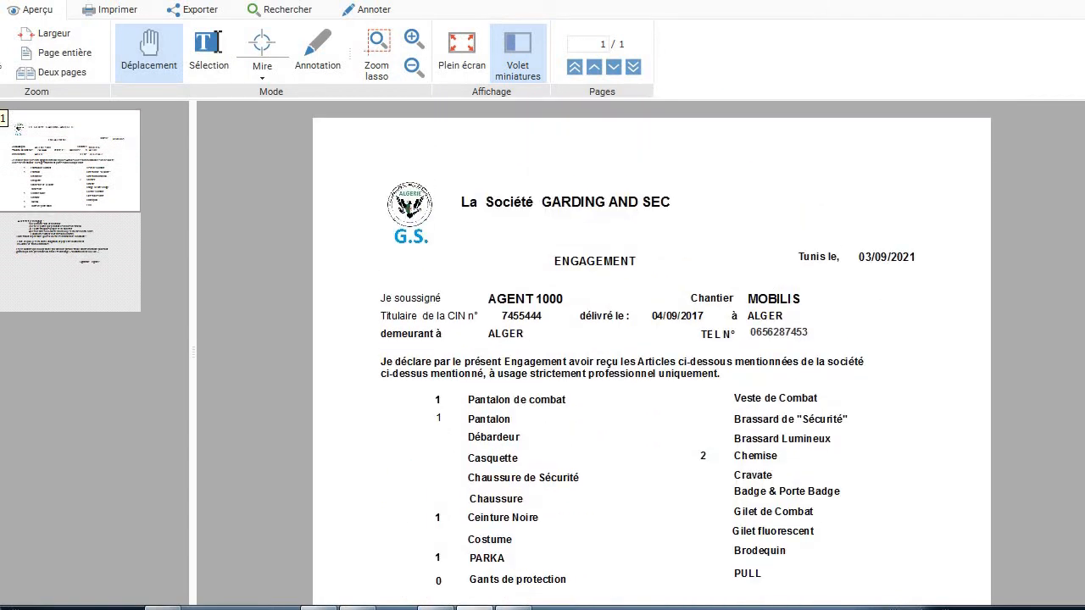
{"action": "left_click", "coordinate": [1078, 2]}
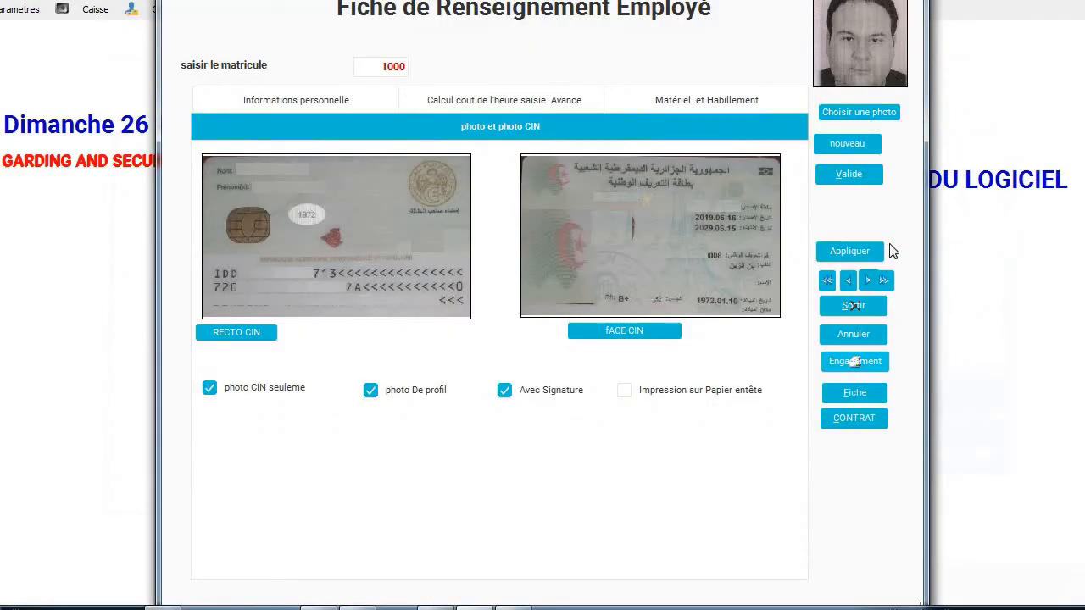
Close the employee form and open the Modification rapide fiche employé list.
{"action": "left_click", "coordinate": [854, 334]}
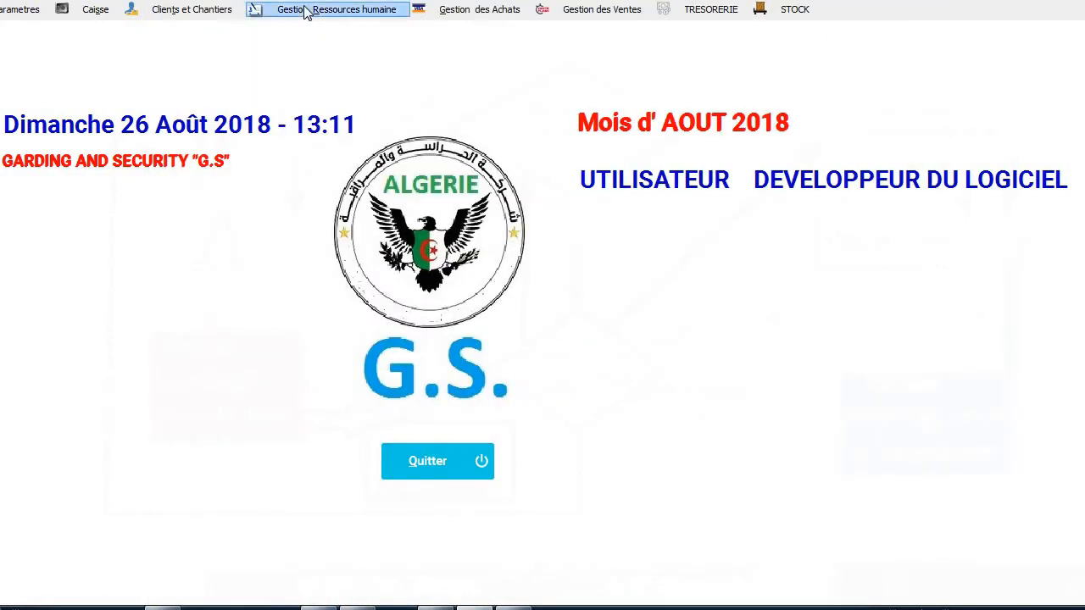
{"action": "left_click", "coordinate": [306, 10]}
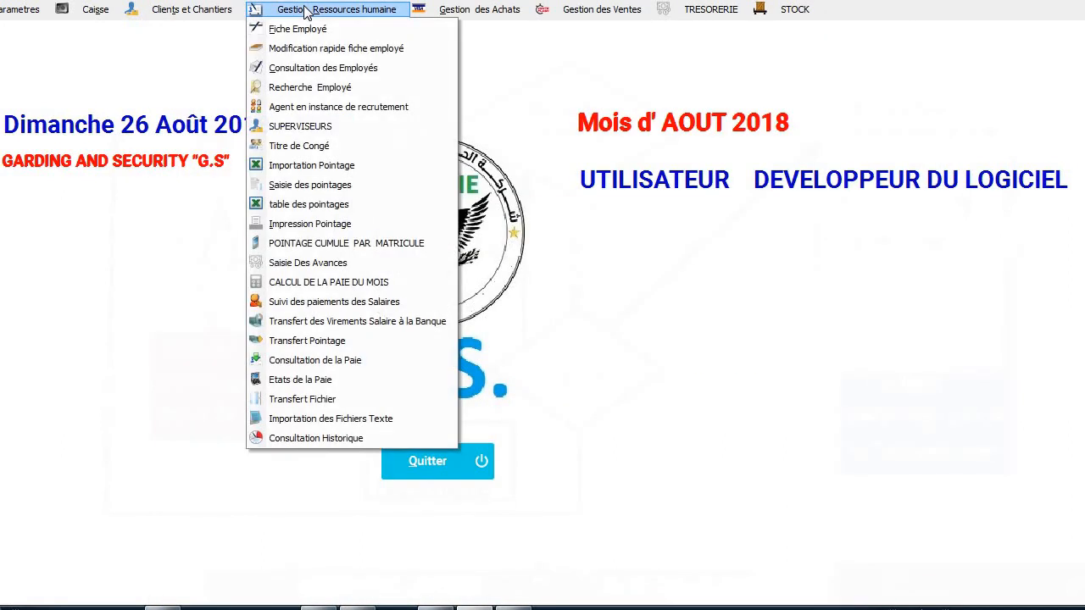
{"action": "left_click", "coordinate": [305, 54]}
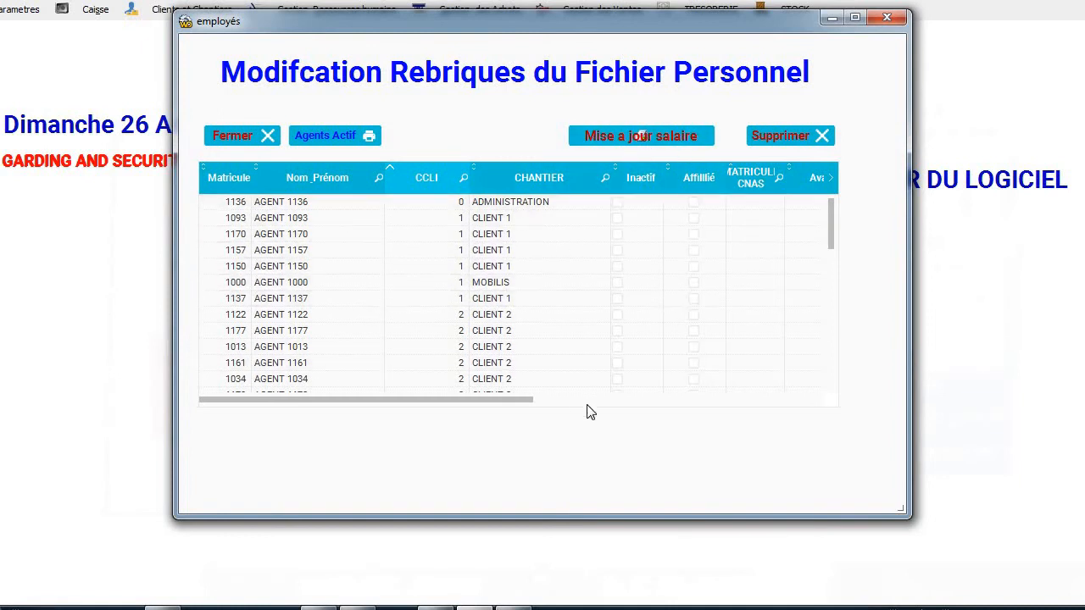
Set agent 1000's hourly rate to 170,00, then request the Agents Actif report.
{"action": "scroll", "coordinate": [589, 410], "scroll_direction": "right", "scroll_amount": 5}
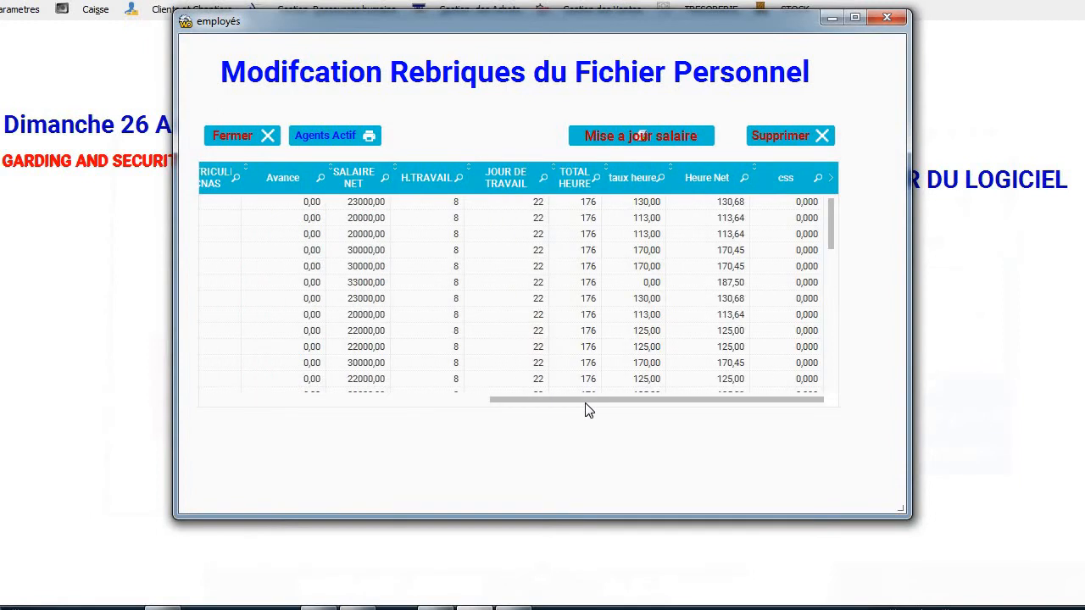
{"action": "left_click", "coordinate": [574, 282]}
{"action": "key", "text": "Tab"}
{"action": "key", "text": "Tab"}
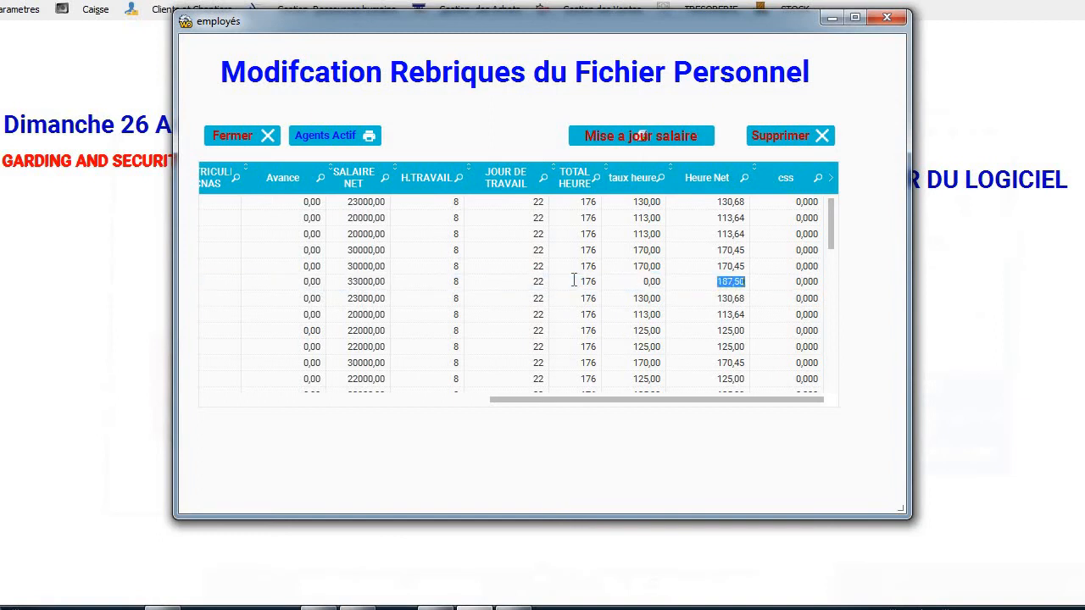
{"action": "left_click", "coordinate": [353, 283]}
{"action": "key", "text": "Tab"}
{"action": "key", "text": "Tab"}
{"action": "key", "text": "Tab"}
{"action": "key", "text": "Tab"}
{"action": "type", "text": "170"}
{"action": "key", "text": "Tab"}
{"action": "key", "text": "Tab"}
{"action": "key", "text": "Tab"}
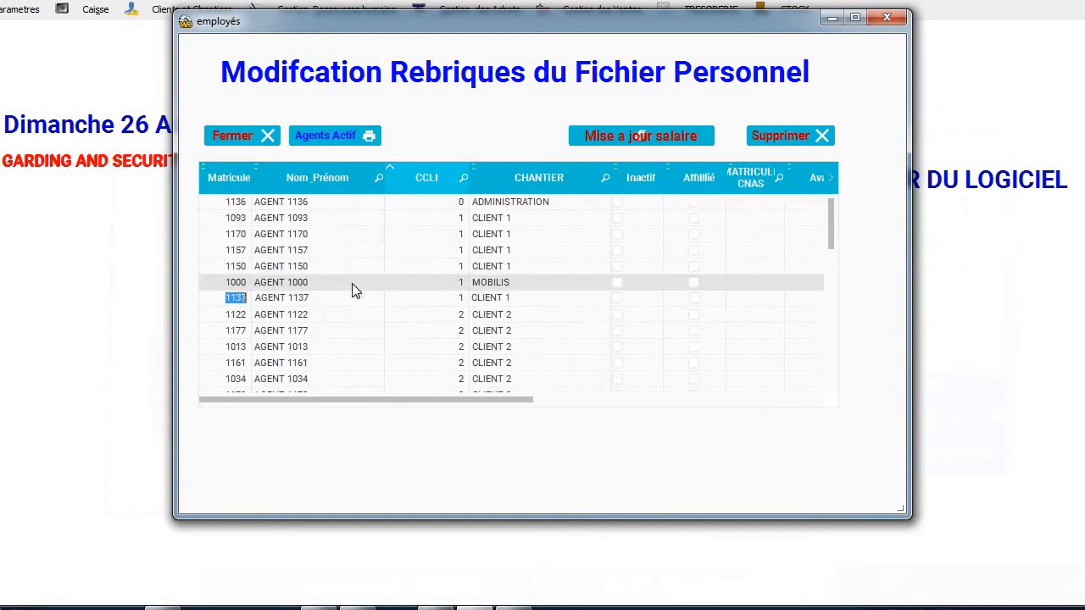
{"action": "left_click", "coordinate": [331, 133]}
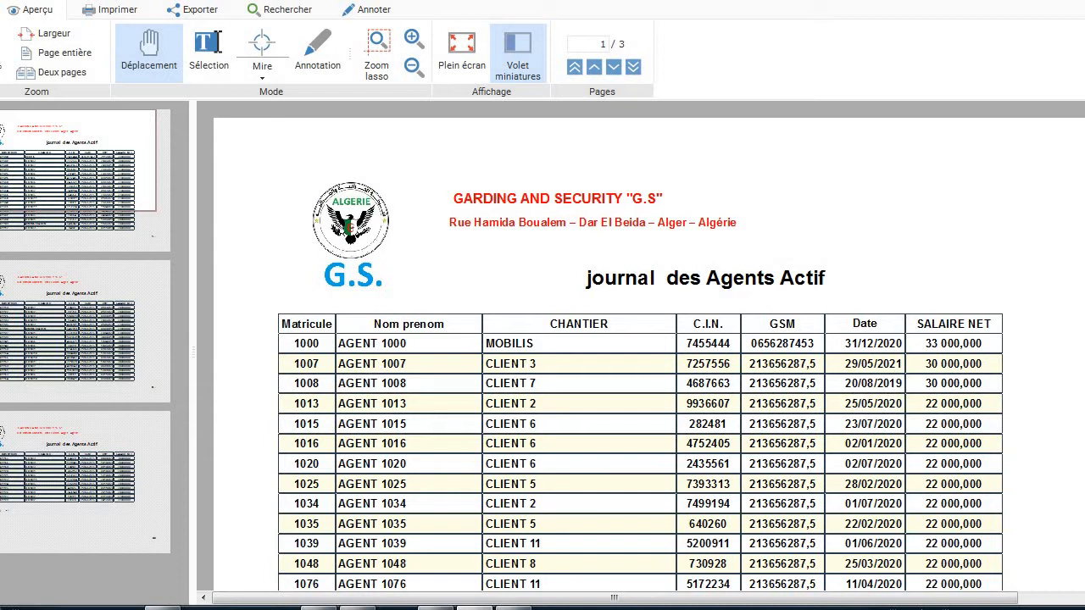
Scroll the Journal des Agents Actif preview down and back up.
{"action": "scroll", "coordinate": [649, 346], "scroll_direction": "down", "scroll_amount": 5}
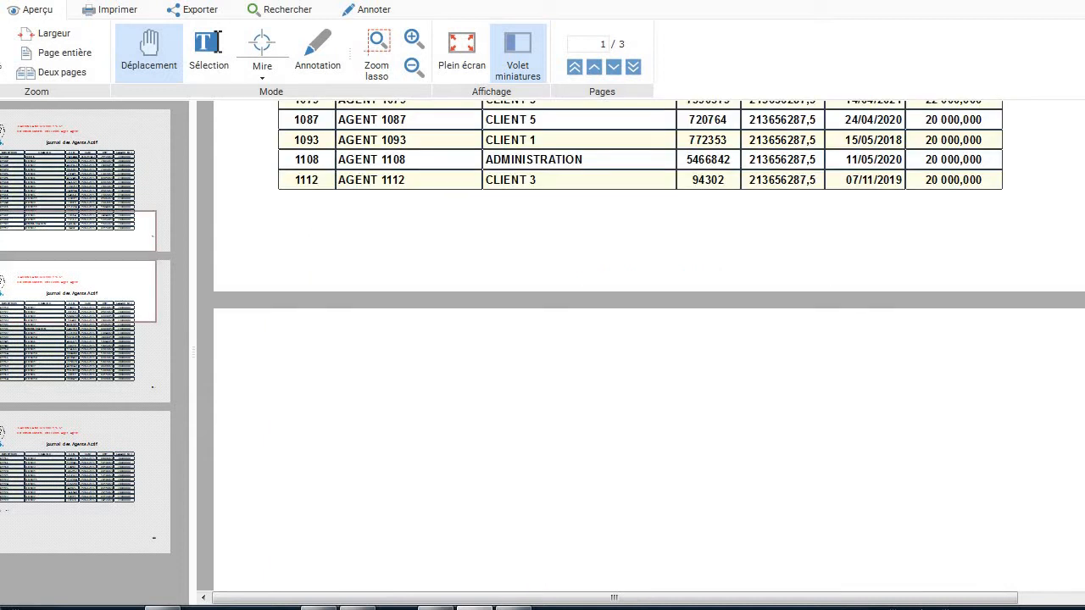
{"action": "scroll", "coordinate": [648, 346], "scroll_direction": "up", "scroll_amount": 5}
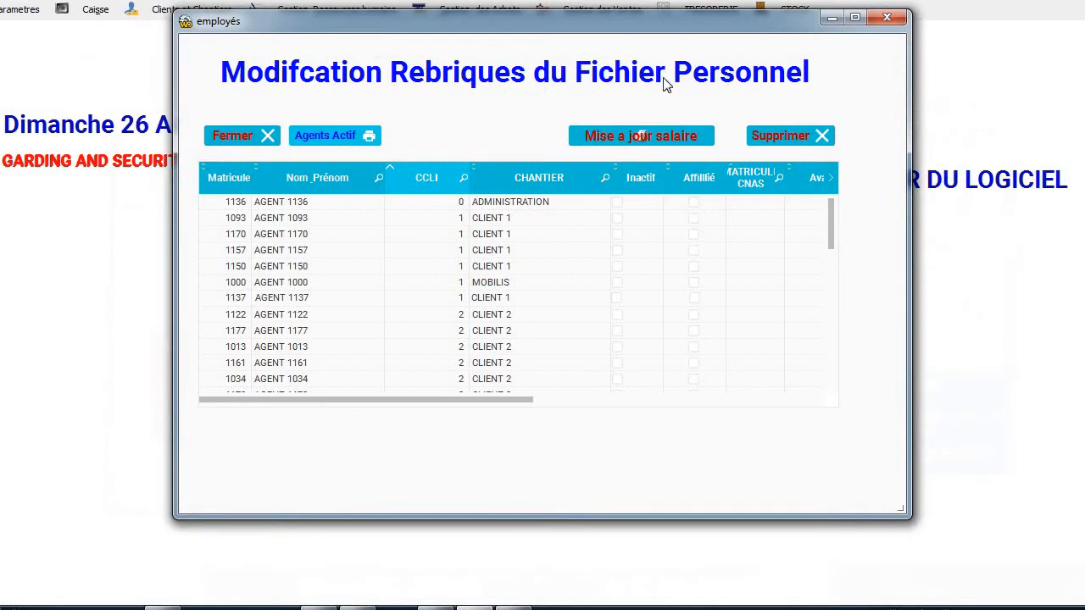
Close the personnel edit list and open Consultation des Employés.
{"action": "left_click", "coordinate": [254, 136]}
{"action": "left_click", "coordinate": [343, 13]}
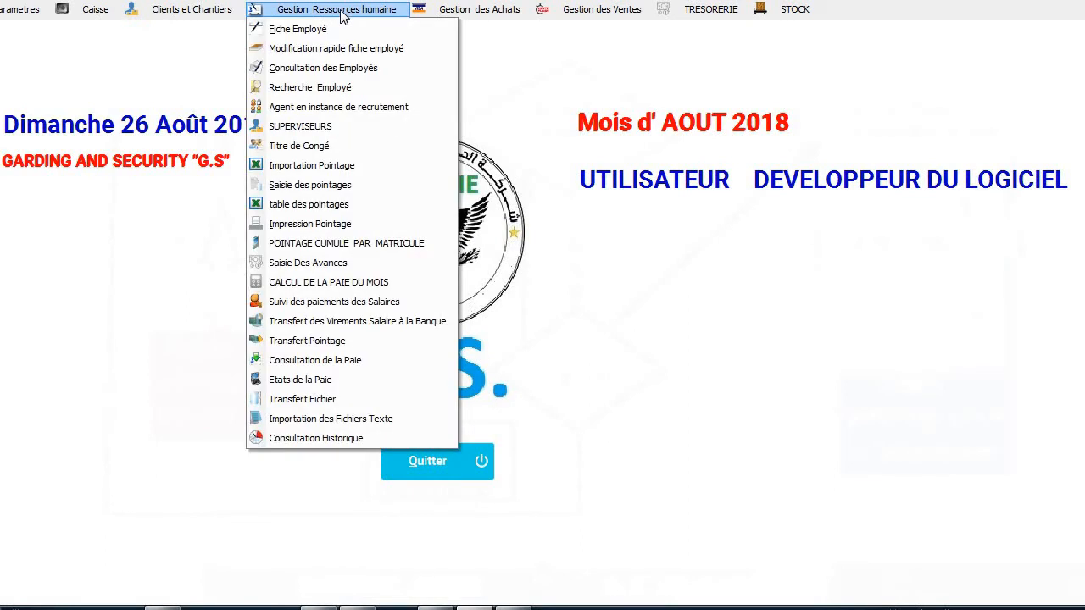
{"action": "left_click", "coordinate": [333, 71]}
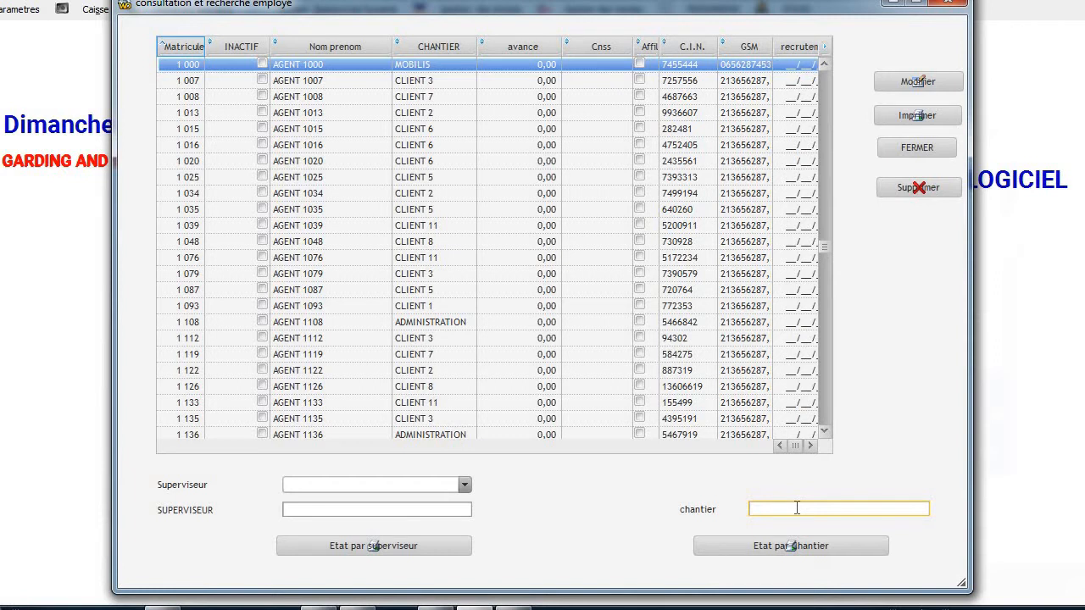
Generate the employees-by-site report for CLIENT 1 and view all its columns.
{"action": "left_click", "coordinate": [795, 508]}
{"action": "type", "text": "CLIENT 1"}
{"action": "left_click", "coordinate": [788, 549]}
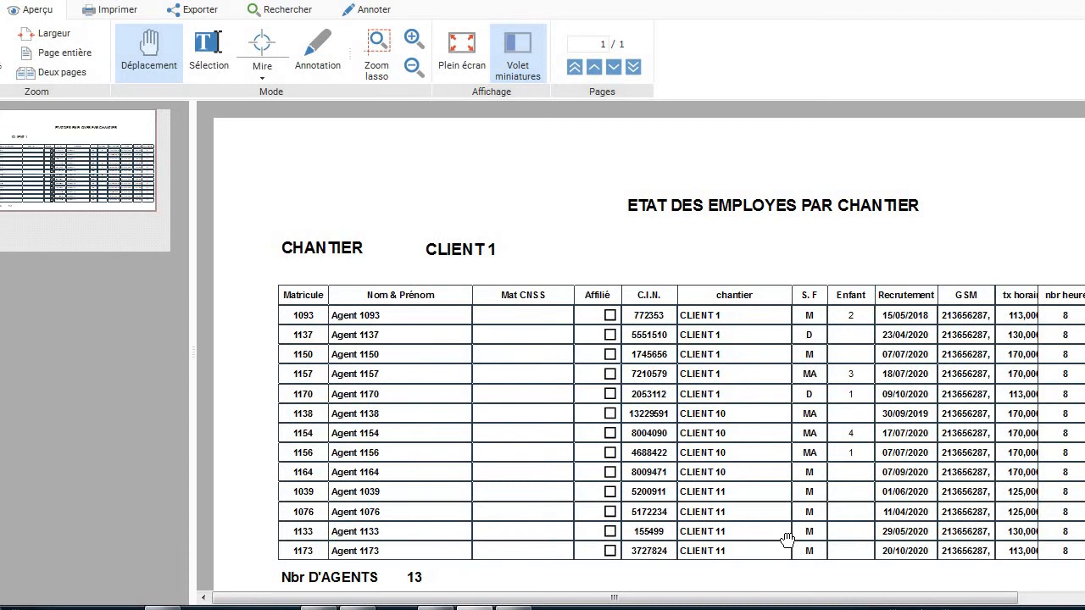
{"action": "key", "text": "Right"}
{"action": "key", "text": "Right"}
{"action": "key", "text": "Right"}
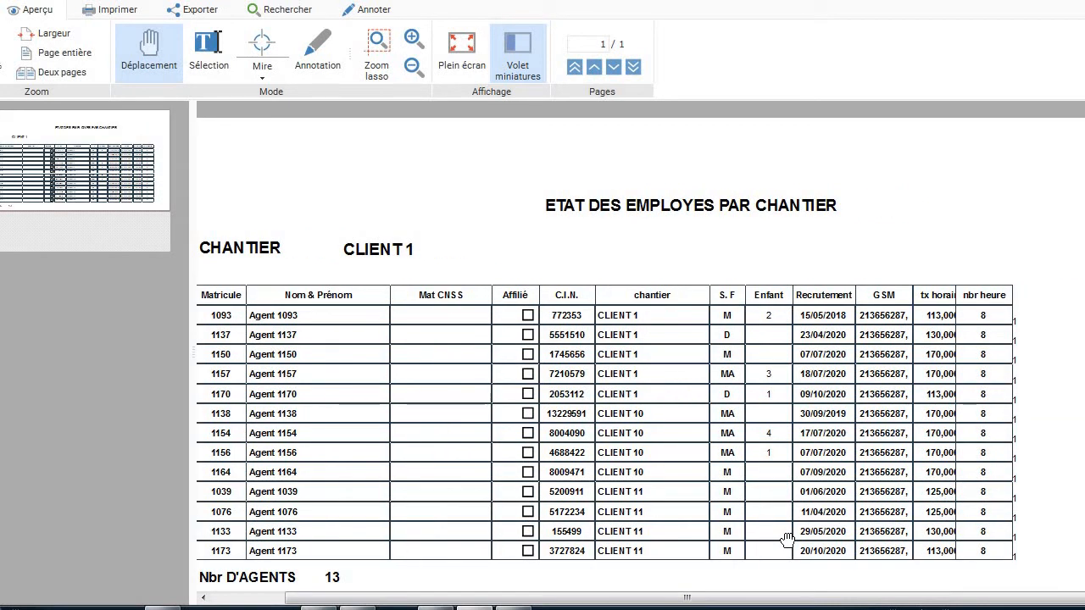
{"action": "key", "text": "Left"}
{"action": "key", "text": "Left"}
{"action": "key", "text": "Left"}
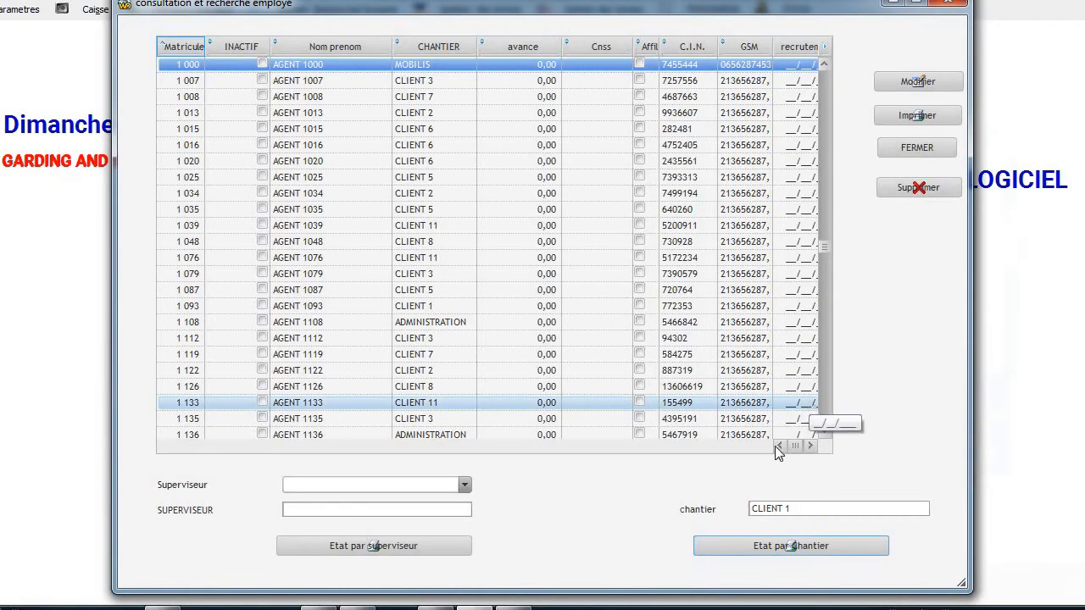
Close the report preview and the employee consultation window.
{"action": "right_click", "coordinate": [514, 608]}
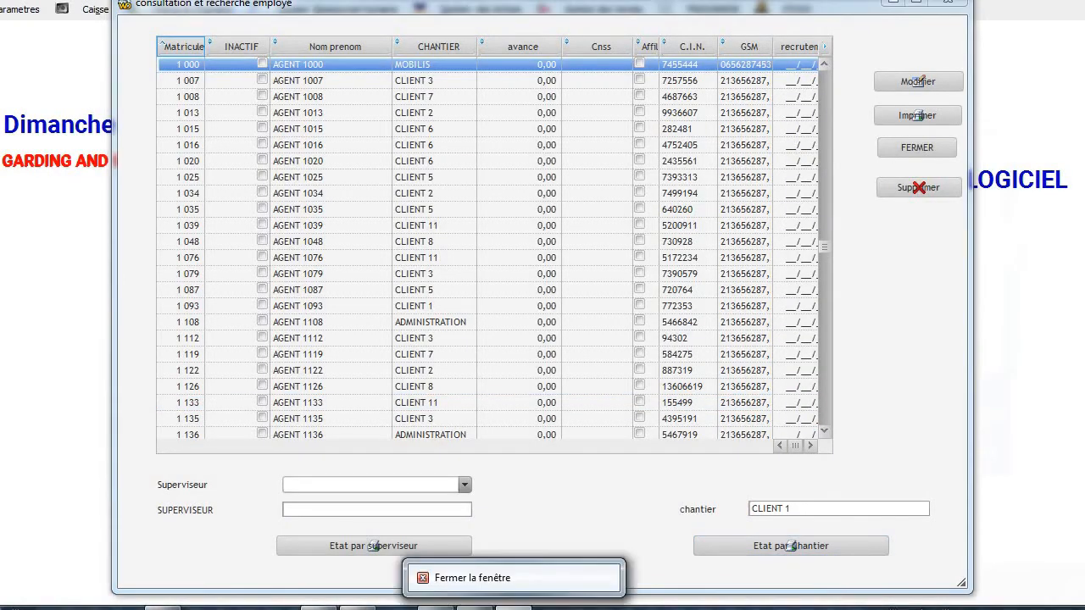
{"action": "left_click", "coordinate": [517, 584]}
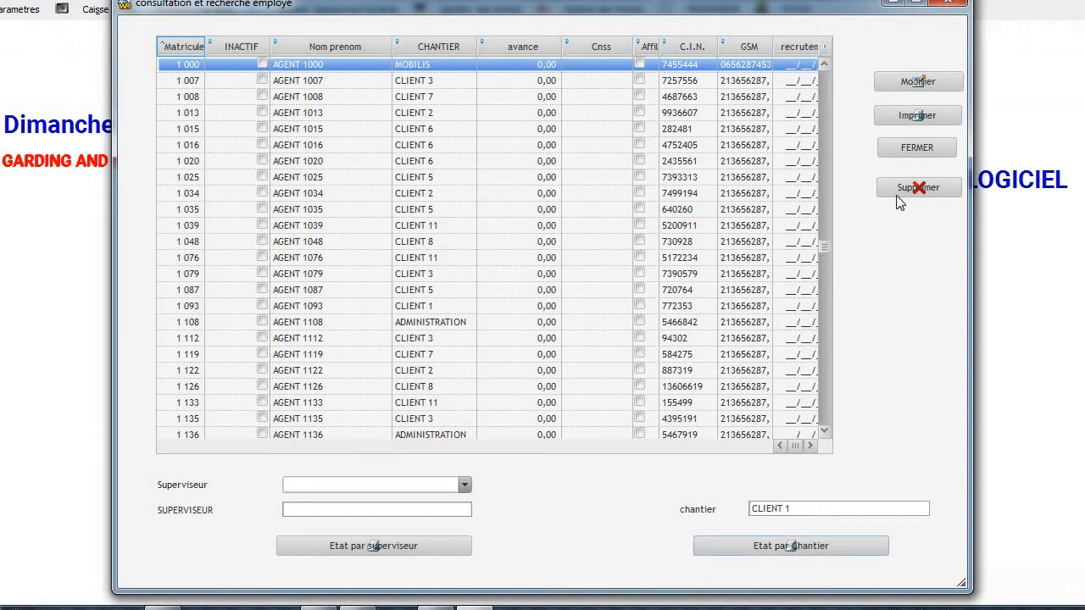
{"action": "left_click", "coordinate": [900, 149]}
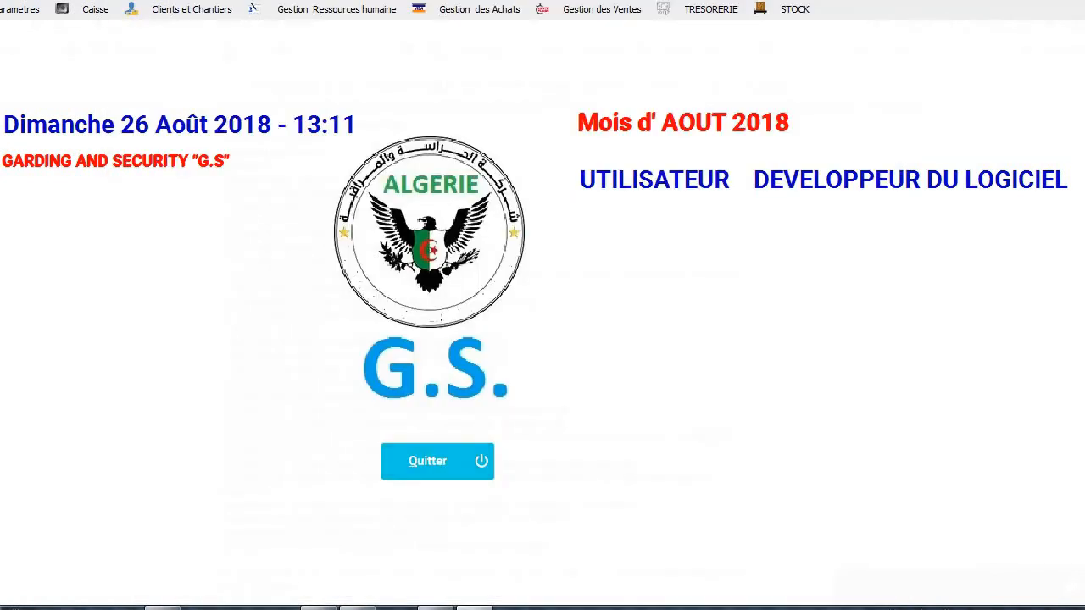
{"action": "left_click", "coordinate": [347, 14]}
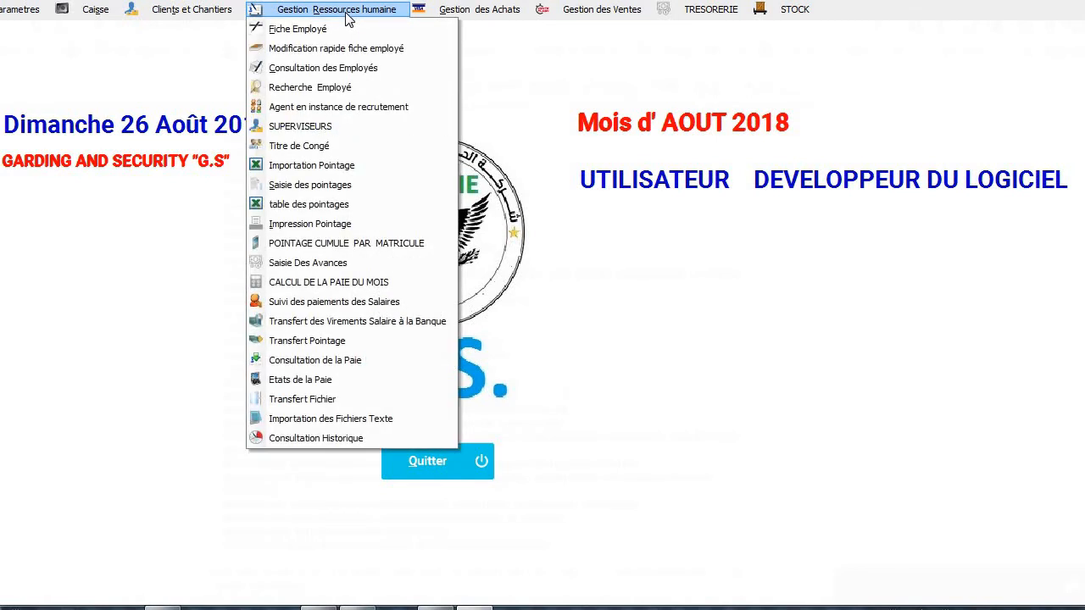
{"action": "left_click", "coordinate": [332, 94]}
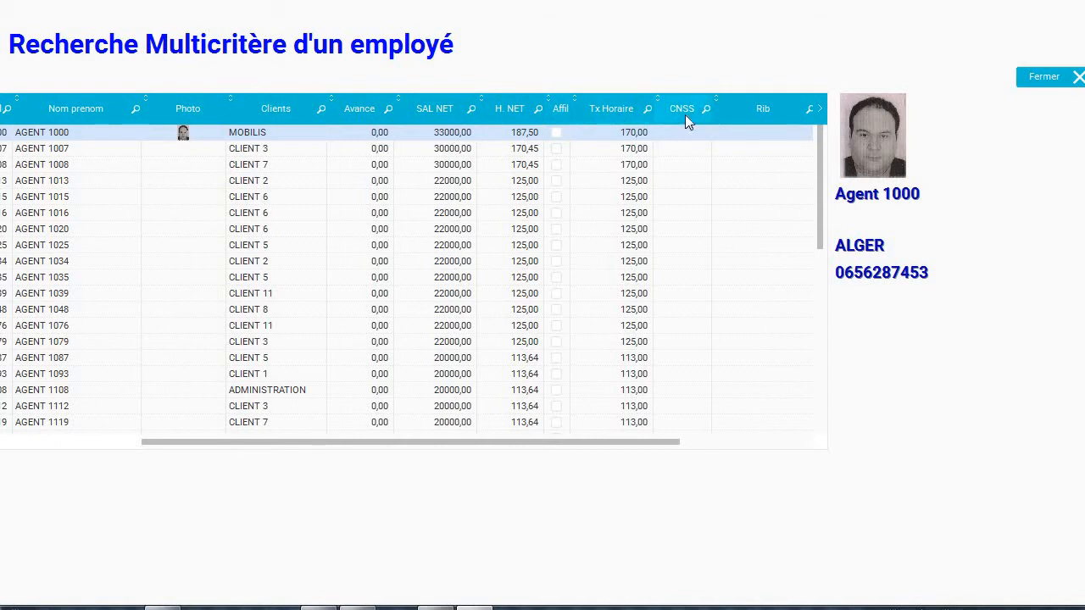
{"action": "left_click", "coordinate": [1037, 83]}
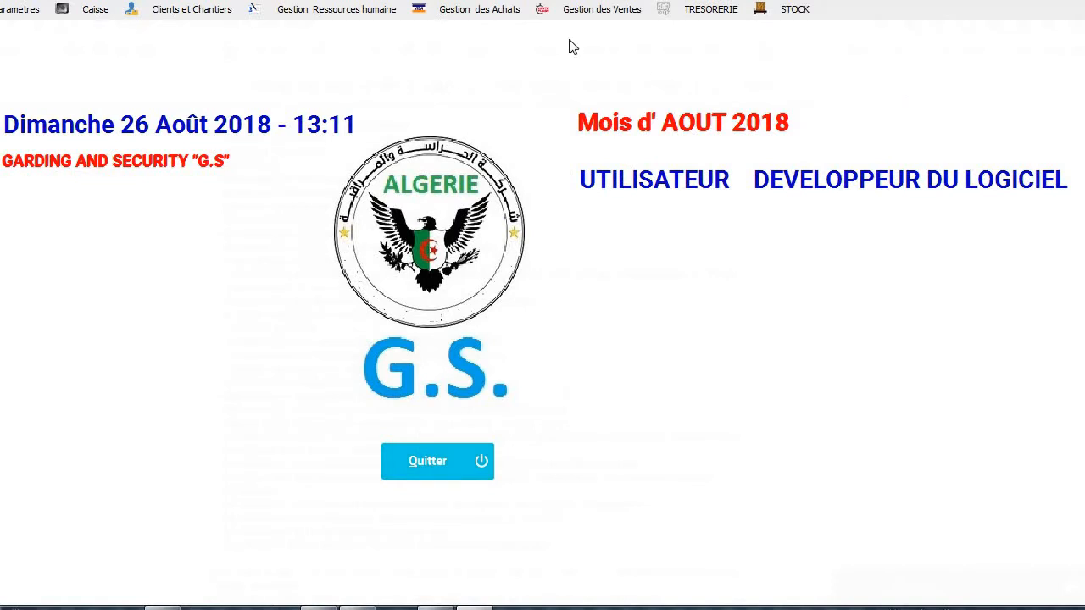
Open employee 1200's Titre de Congé record: 8 days' annual leave, 23/08/2021 to 31/08/2021.
{"action": "left_click", "coordinate": [295, 17]}
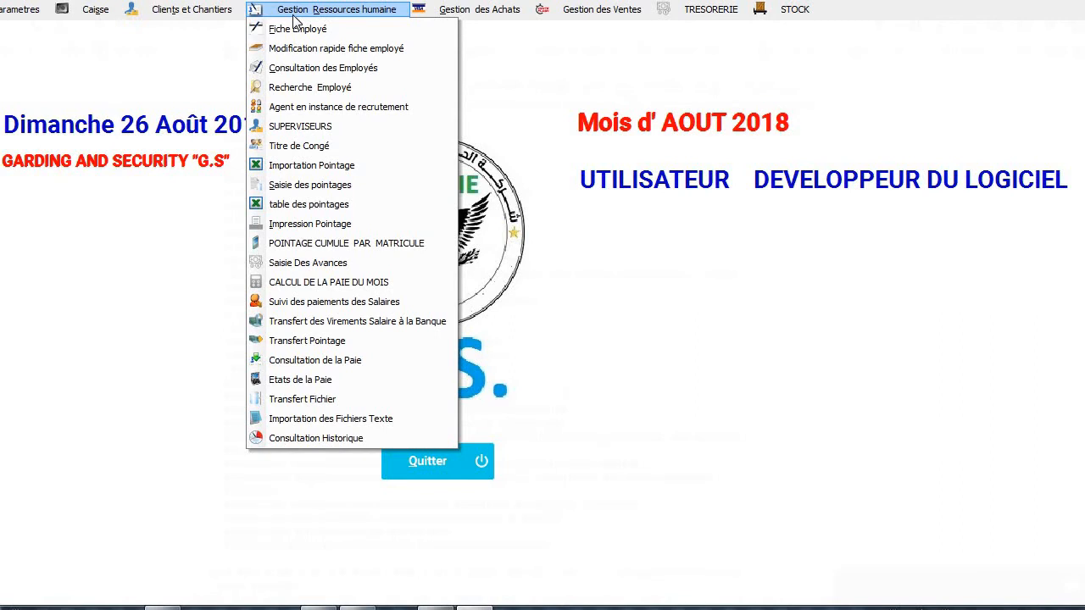
{"action": "left_click", "coordinate": [290, 146]}
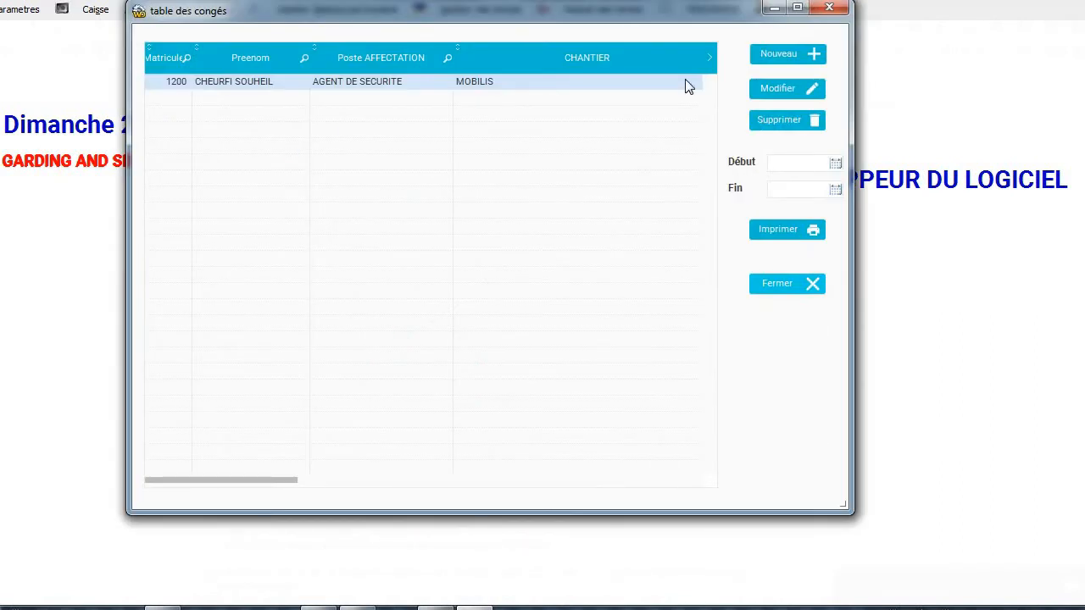
{"action": "left_click", "coordinate": [766, 90]}
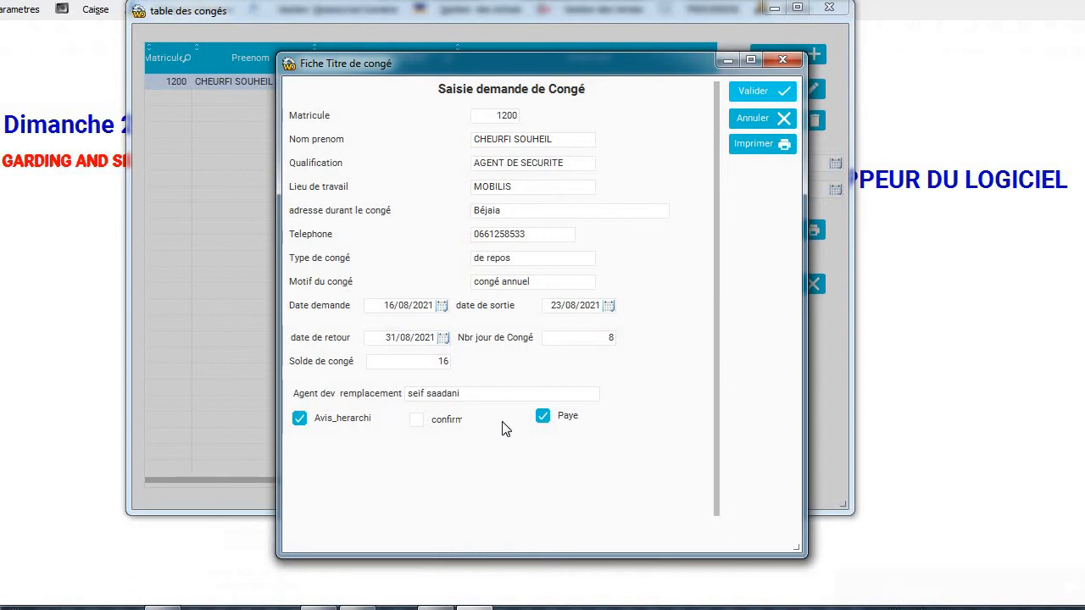
Uncheck Paye on the 8-day leave and preview its Titre de Congé certificate.
{"action": "left_click", "coordinate": [563, 419]}
{"action": "left_click", "coordinate": [745, 145]}
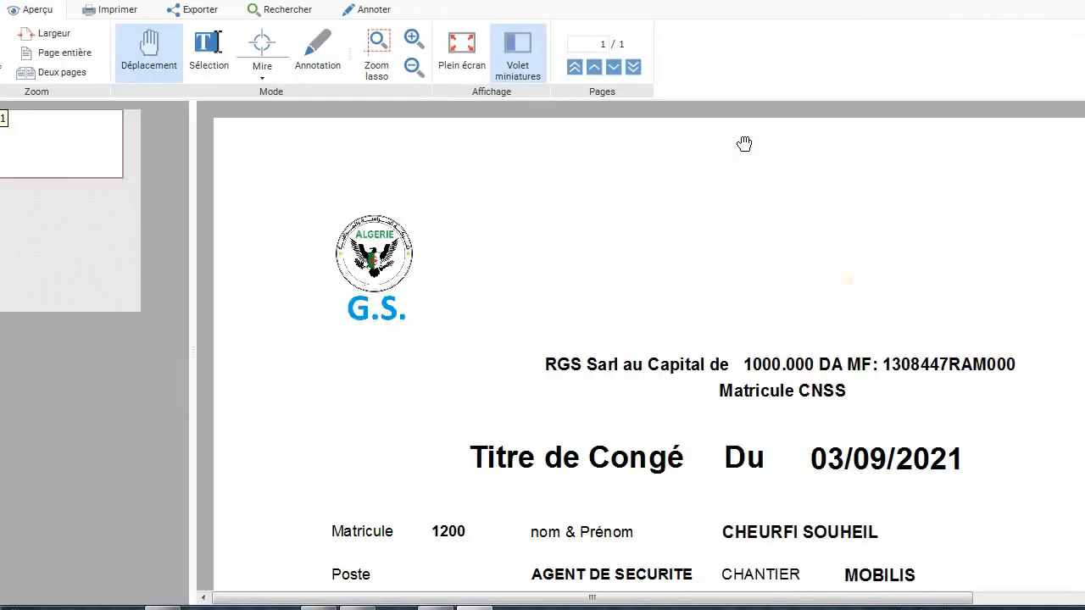
Zoom the certificate preview out and back in, then cancel the Fiche Titre de congé form.
{"action": "left_click", "coordinate": [413, 66]}
{"action": "left_click", "coordinate": [447, 199]}
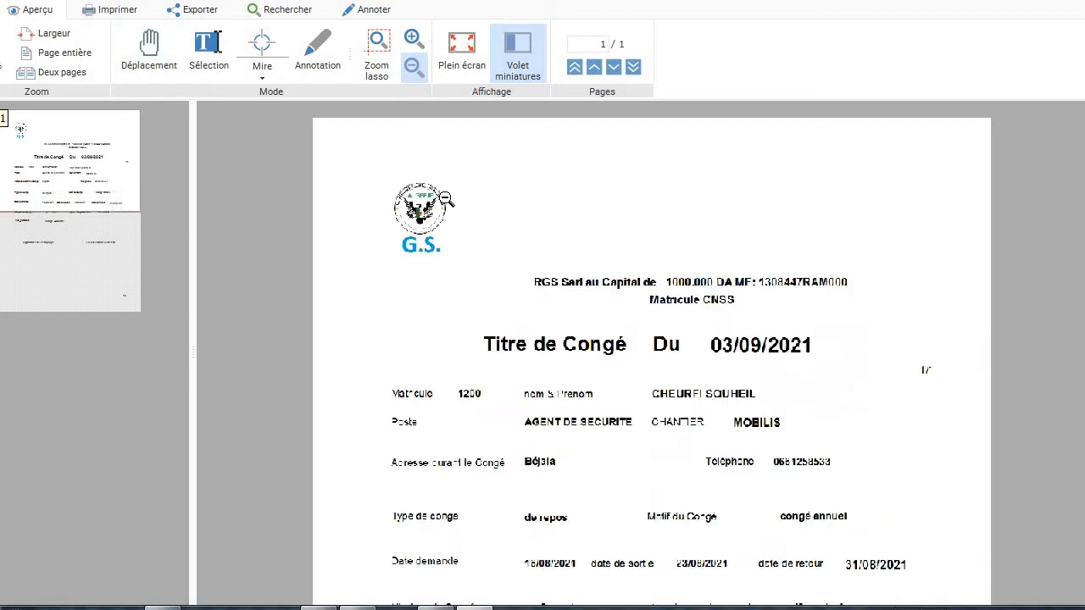
{"action": "left_click", "coordinate": [447, 199]}
{"action": "left_click", "coordinate": [566, 274]}
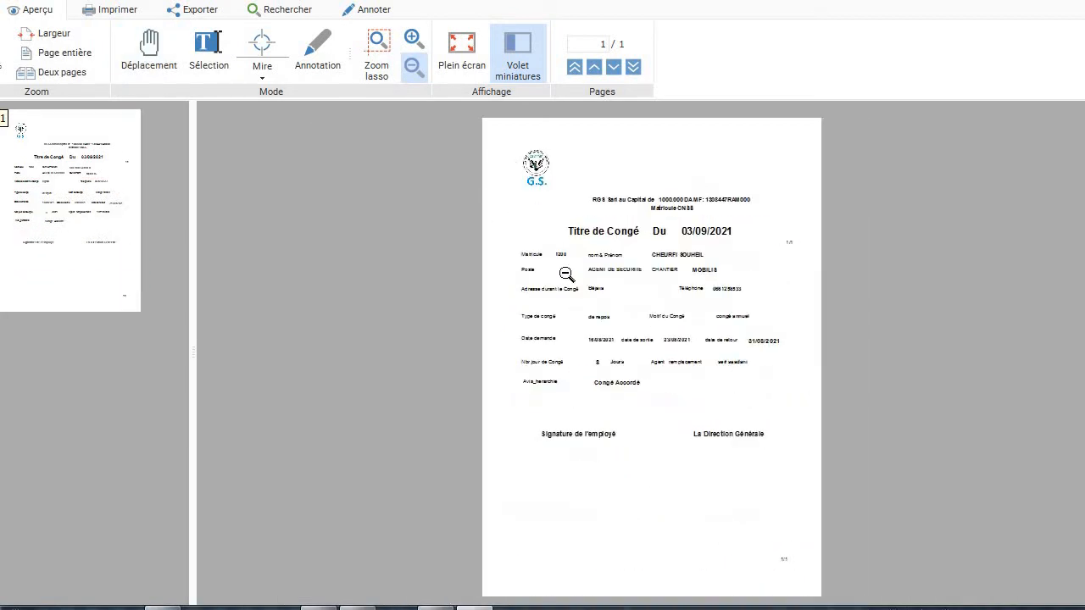
{"action": "left_click", "coordinate": [413, 40]}
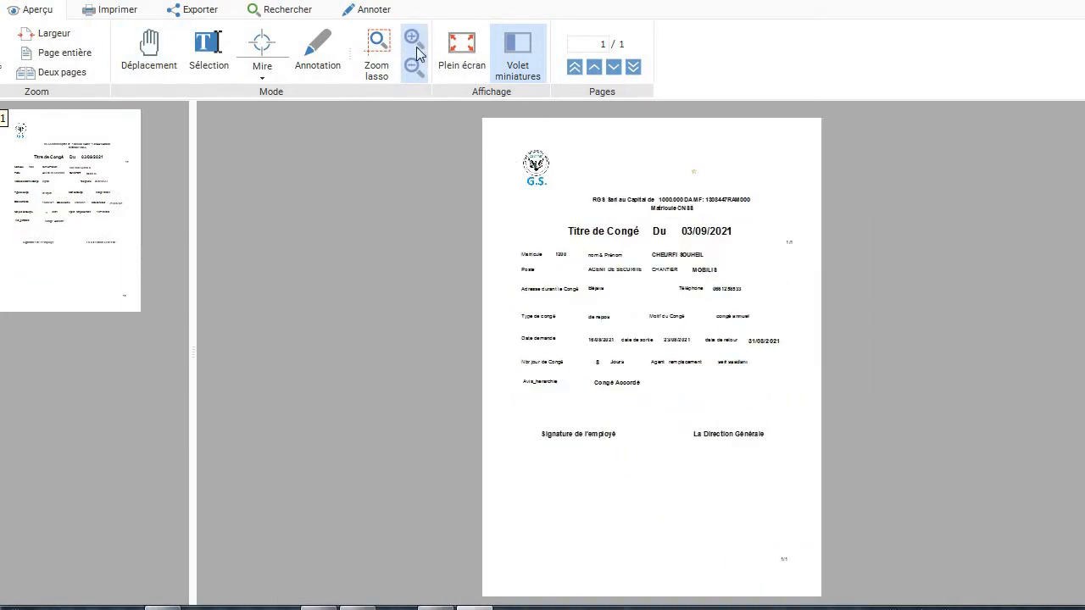
{"action": "left_click", "coordinate": [552, 243]}
{"action": "left_click", "coordinate": [551, 245]}
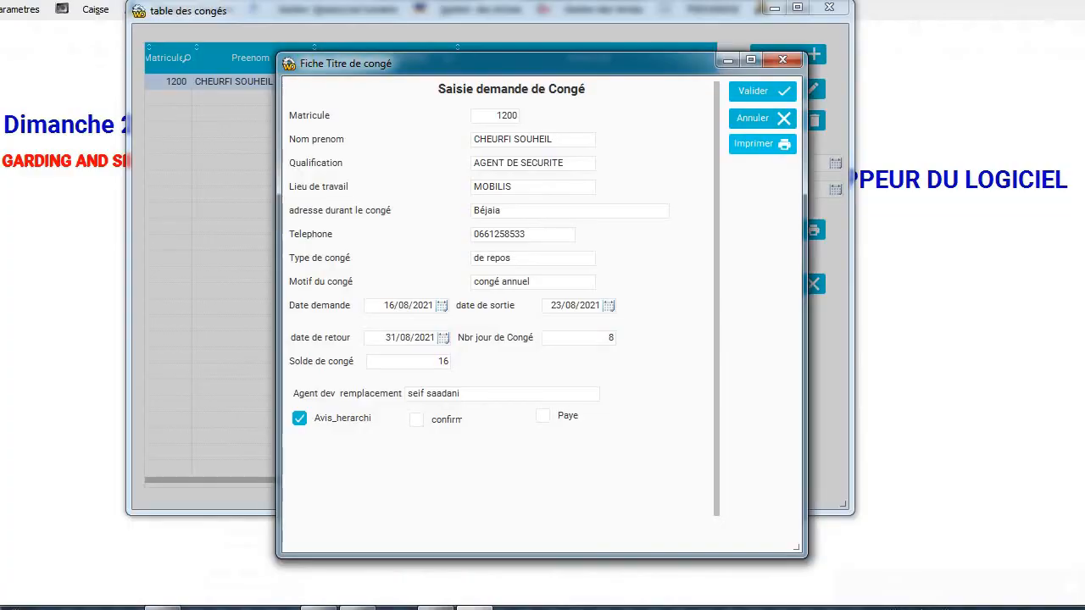
{"action": "left_click", "coordinate": [761, 118]}
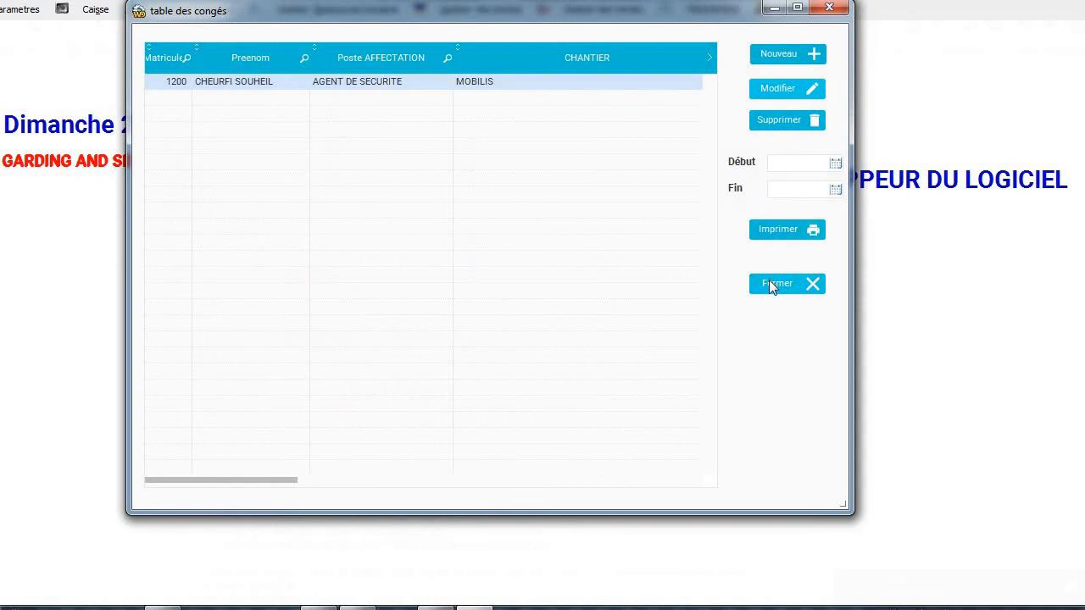
Close the table des congés and open Importation Pointage from Gestion Ressources humaine.
{"action": "left_click", "coordinate": [769, 281]}
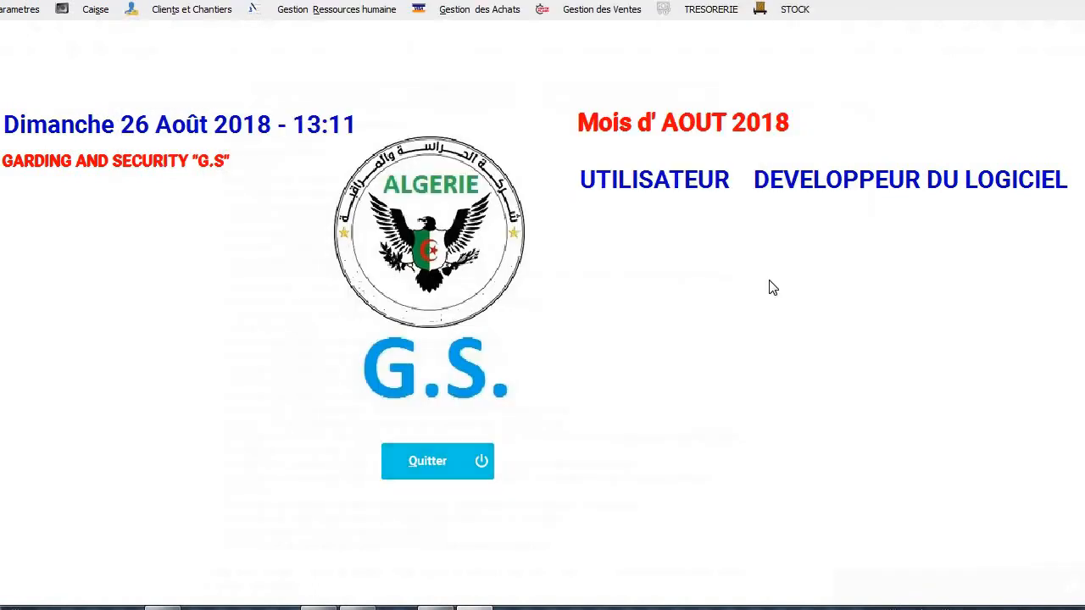
{"action": "left_click", "coordinate": [318, 12]}
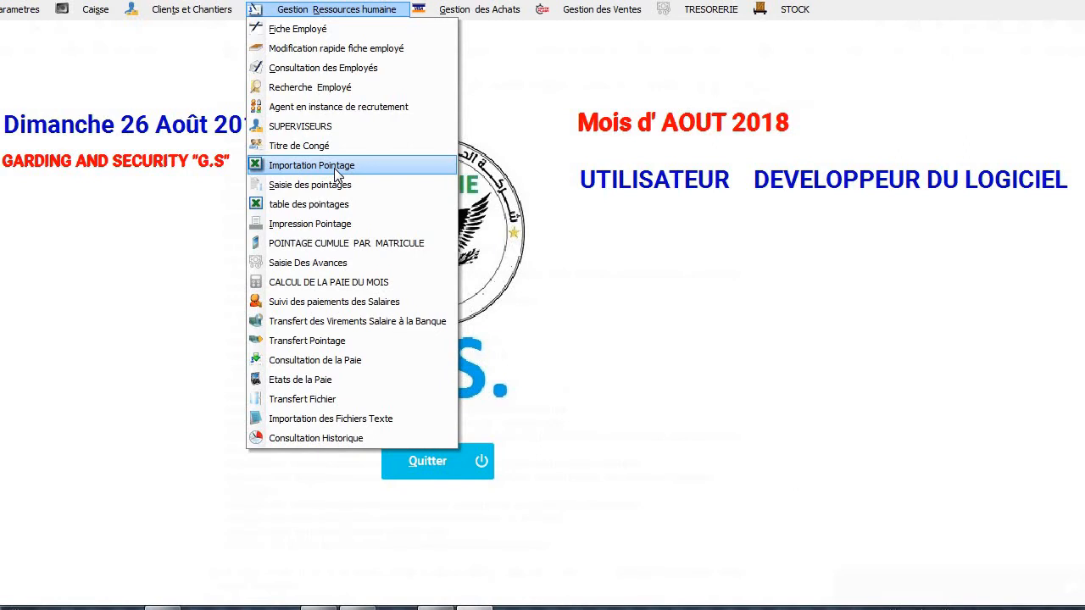
{"action": "left_click", "coordinate": [334, 168]}
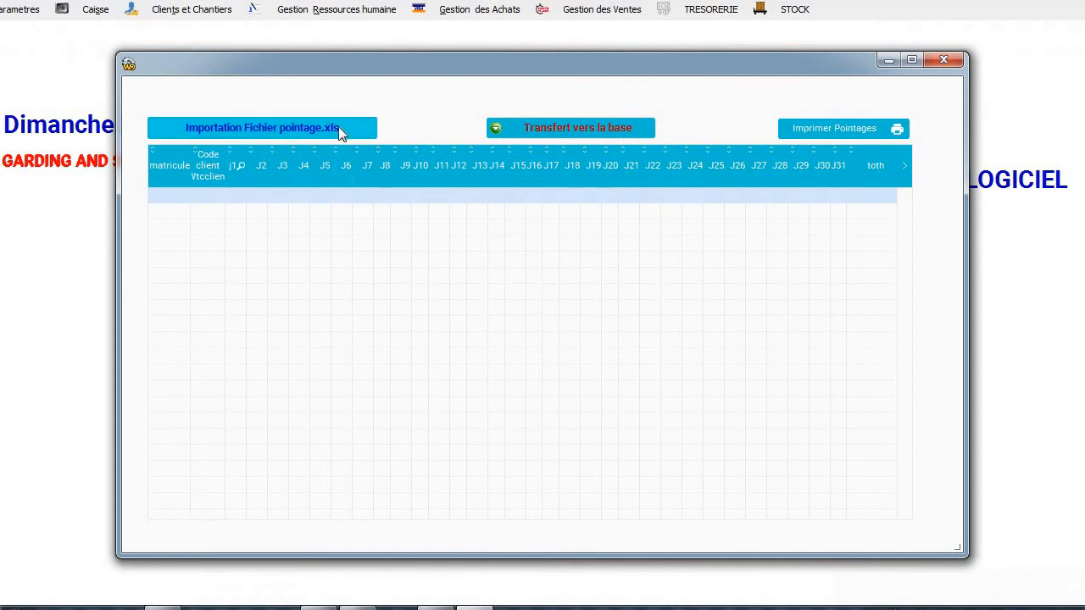
Import pointage032021.xls (58 lines) and preview the Pointage des Employés par Clients report.
{"action": "left_click", "coordinate": [338, 127]}
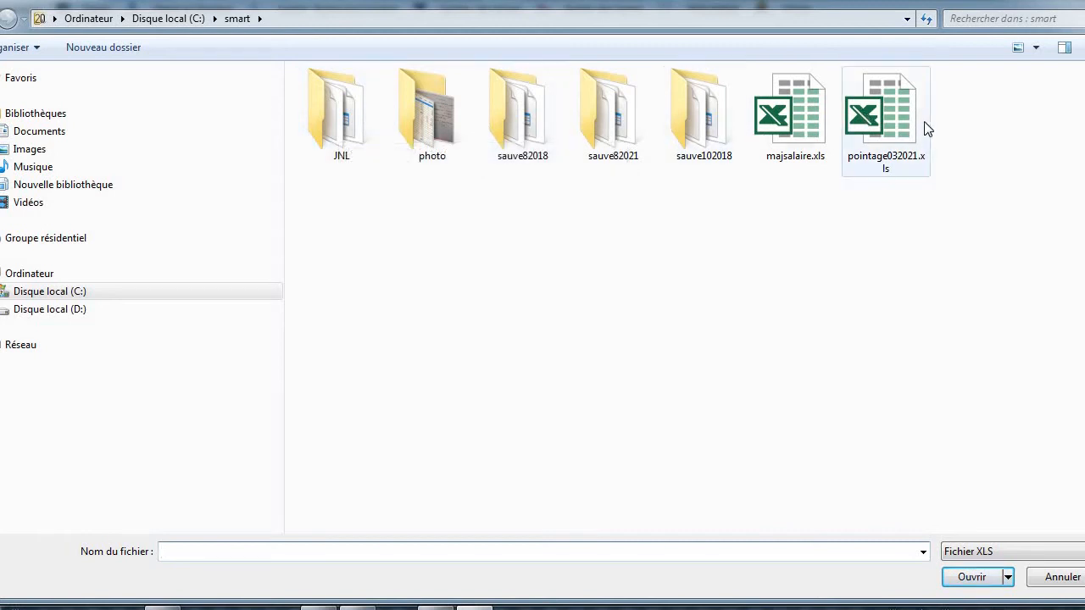
{"action": "left_click", "coordinate": [892, 127]}
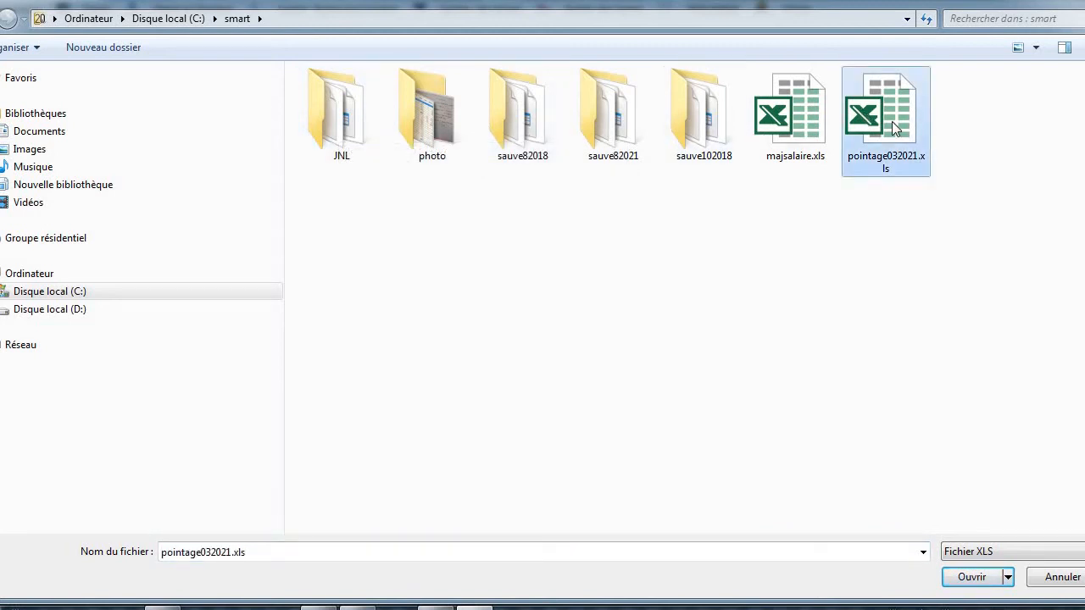
{"action": "double_click", "coordinate": [892, 126]}
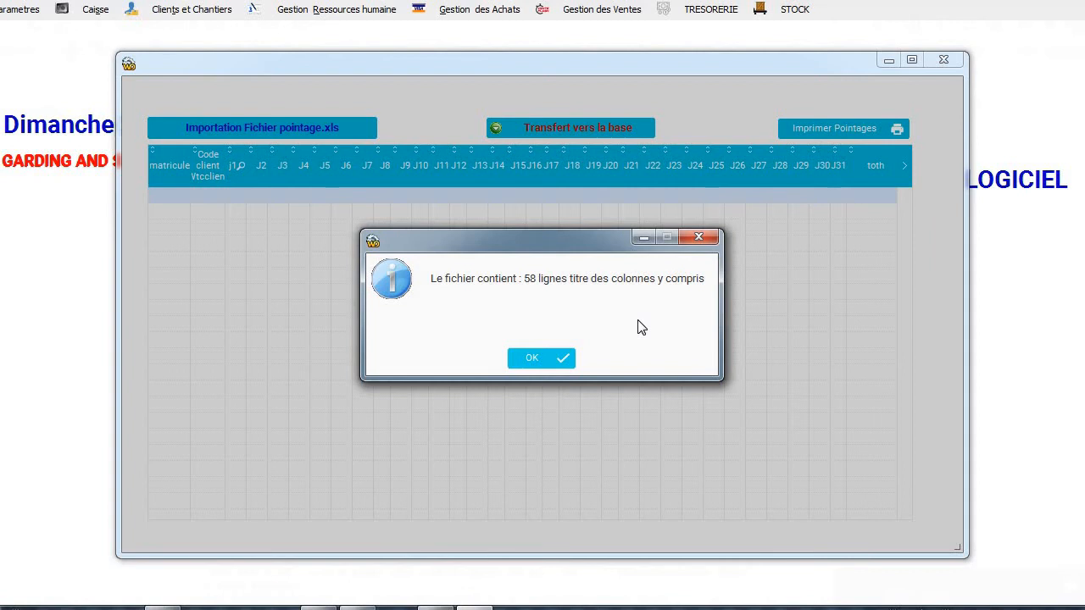
{"action": "left_click", "coordinate": [541, 358]}
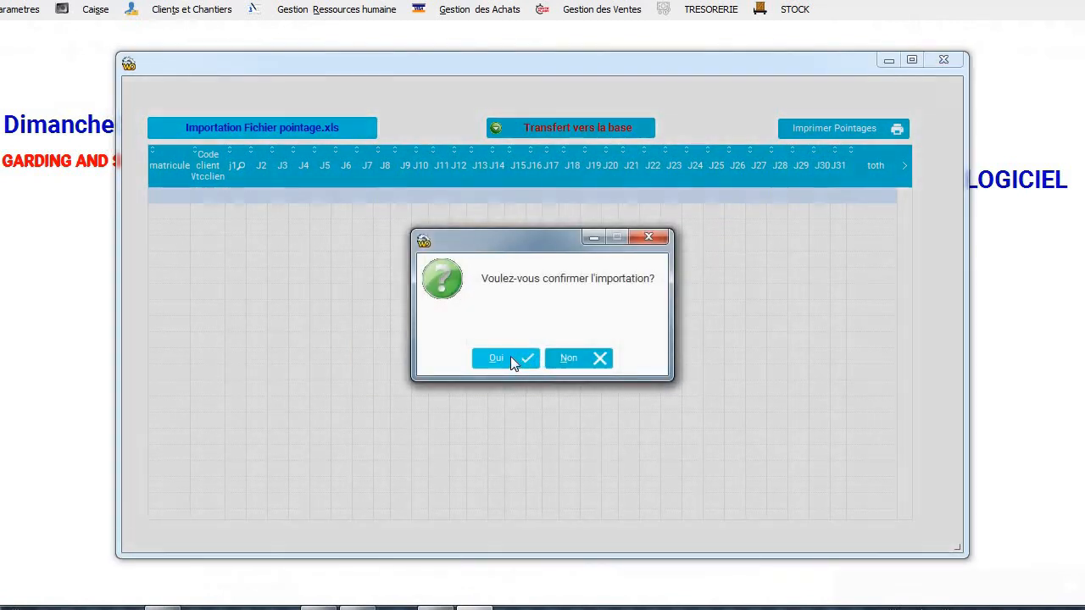
{"action": "left_click", "coordinate": [510, 358]}
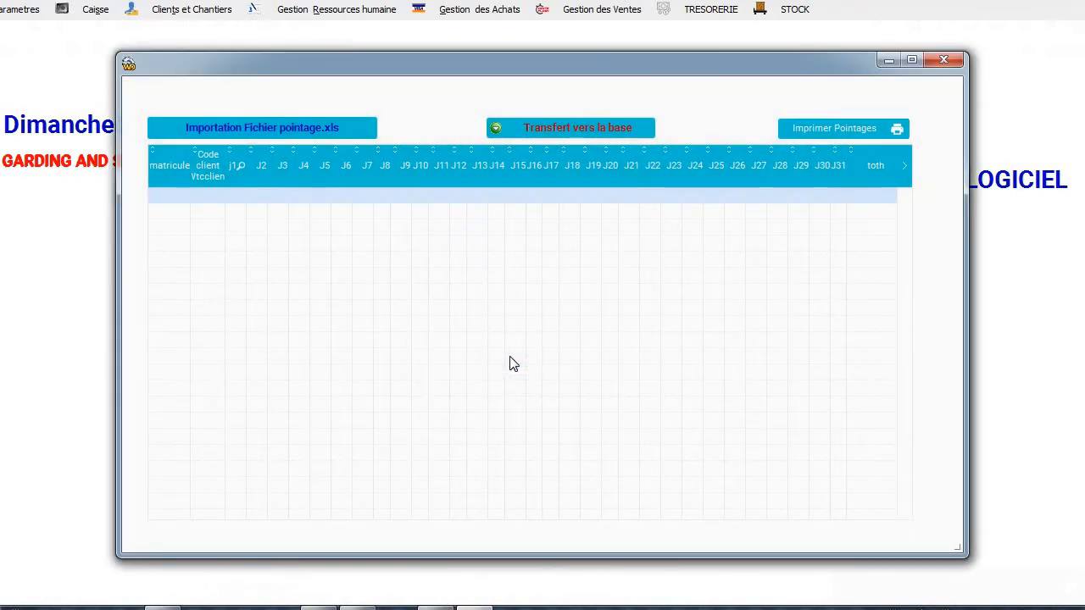
{"action": "left_click", "coordinate": [536, 356]}
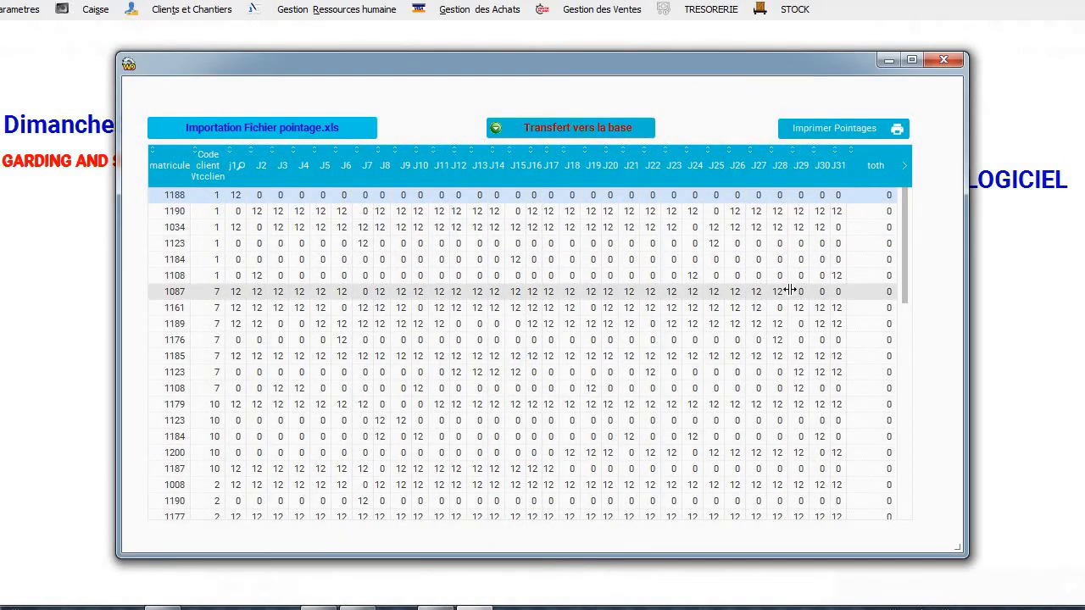
{"action": "left_click", "coordinate": [834, 128]}
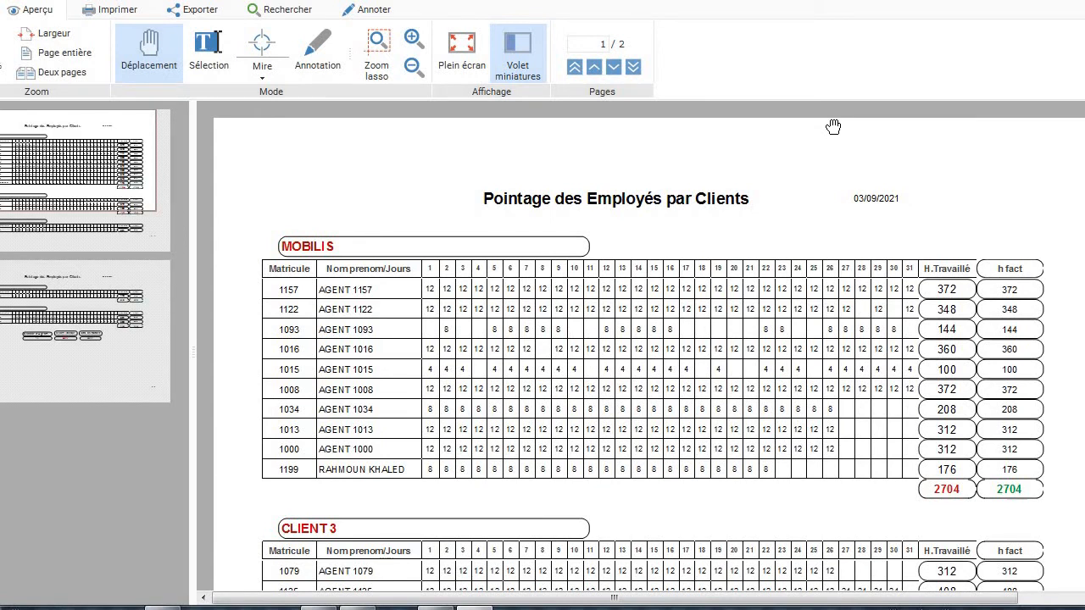
Scroll through both report pages to the totals: 16 agents and 4482 hours.
{"action": "scroll", "coordinate": [833, 126], "scroll_direction": "down", "scroll_amount": 3}
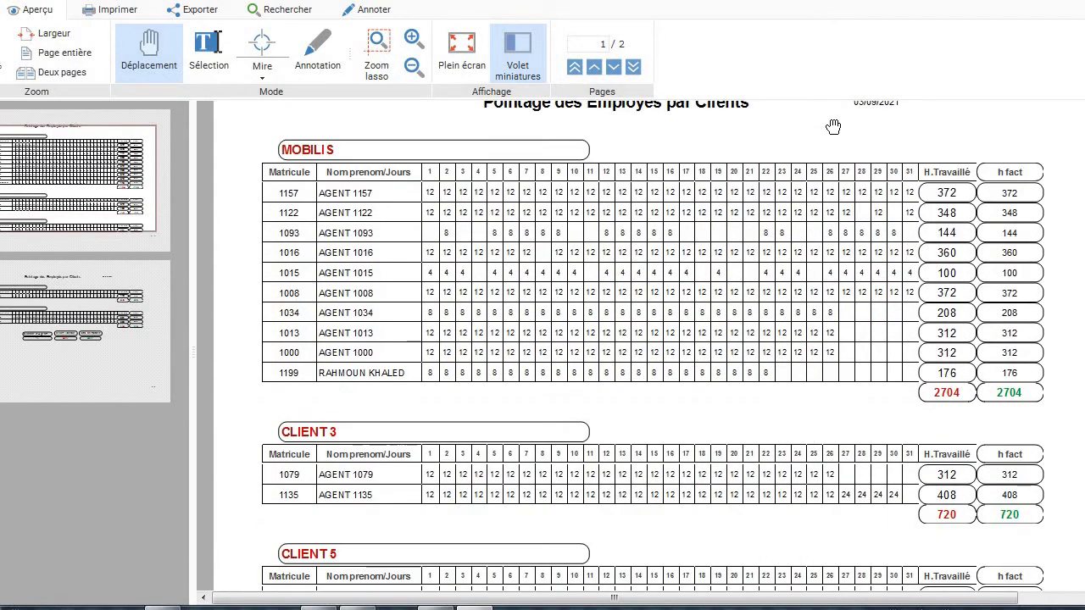
{"action": "scroll", "coordinate": [832, 126], "scroll_direction": "down", "scroll_amount": 9}
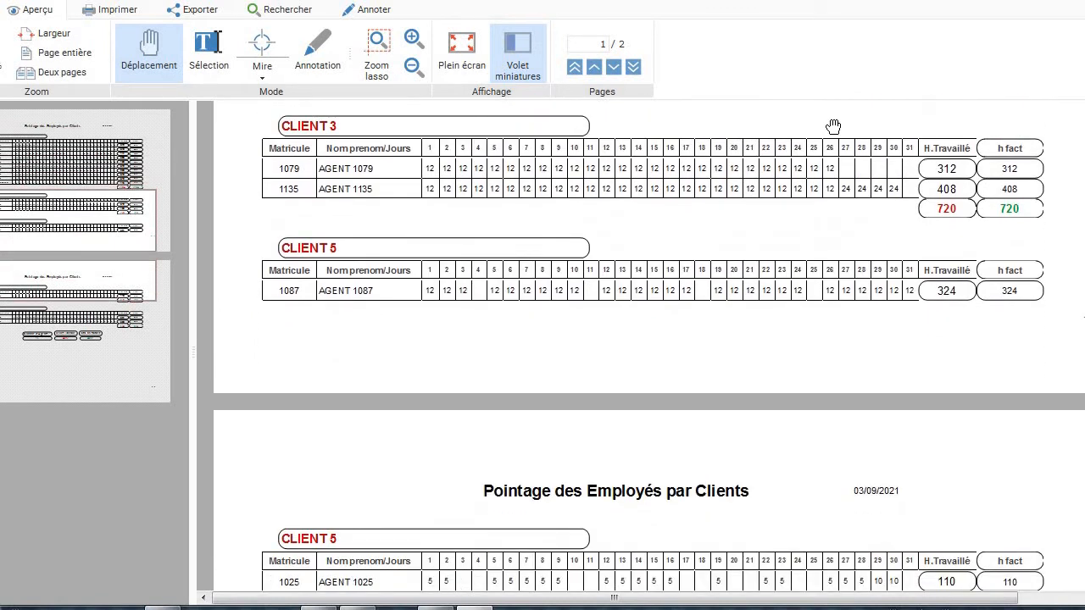
{"action": "scroll", "coordinate": [833, 127], "scroll_direction": "down", "scroll_amount": 8}
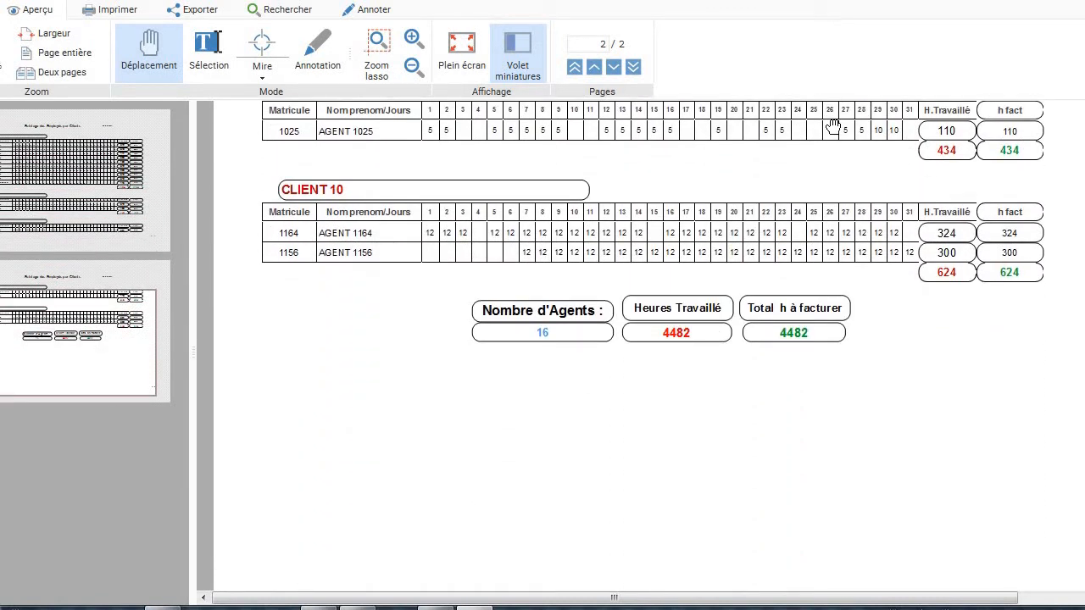
{"action": "scroll", "coordinate": [833, 126], "scroll_direction": "down", "scroll_amount": 1}
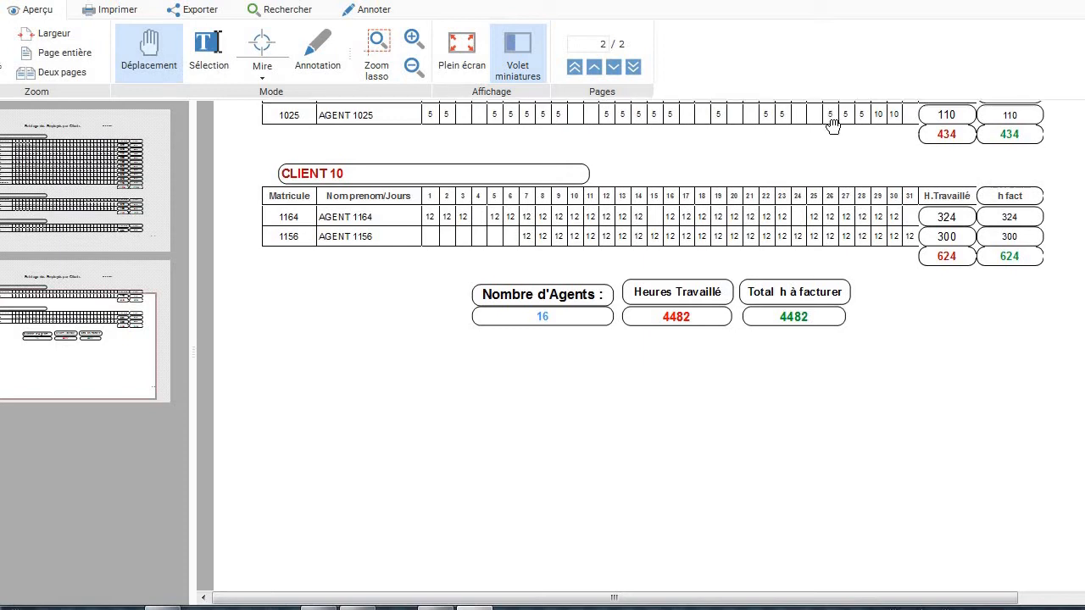
{"action": "scroll", "coordinate": [833, 126], "scroll_direction": "down", "scroll_amount": 1}
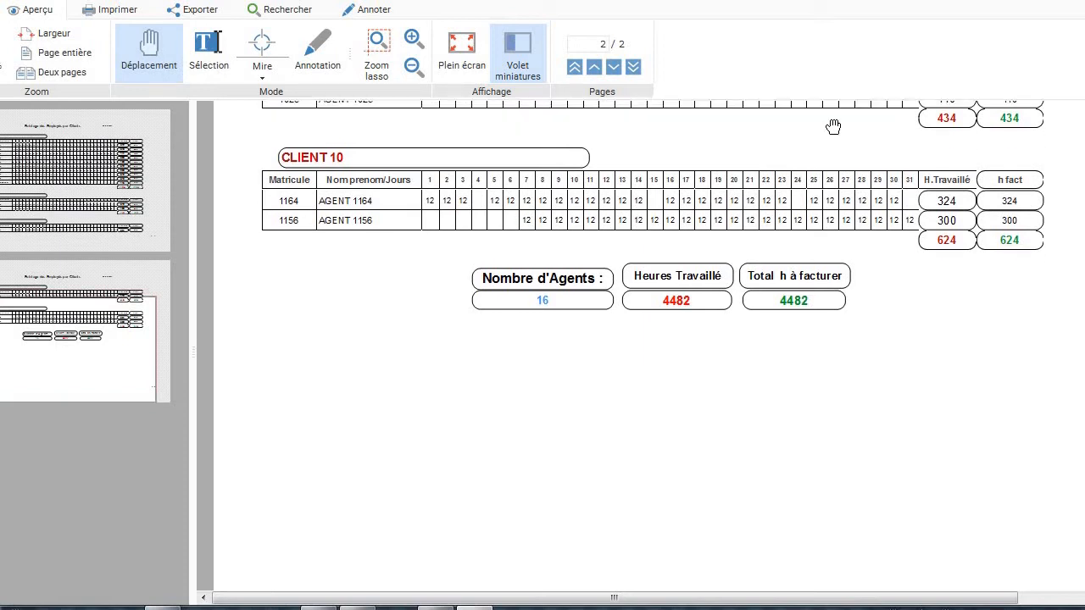
{"action": "scroll", "coordinate": [833, 127], "scroll_direction": "up", "scroll_amount": 1}
{"action": "scroll", "coordinate": [833, 126], "scroll_direction": "up", "scroll_amount": 5}
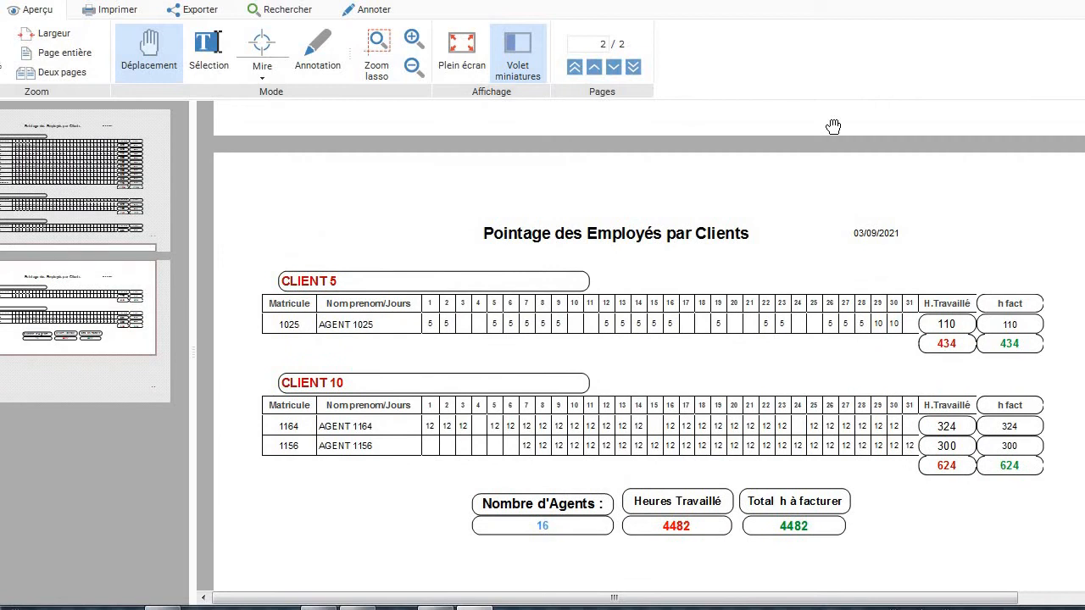
{"action": "scroll", "coordinate": [833, 126], "scroll_direction": "up", "scroll_amount": 2}
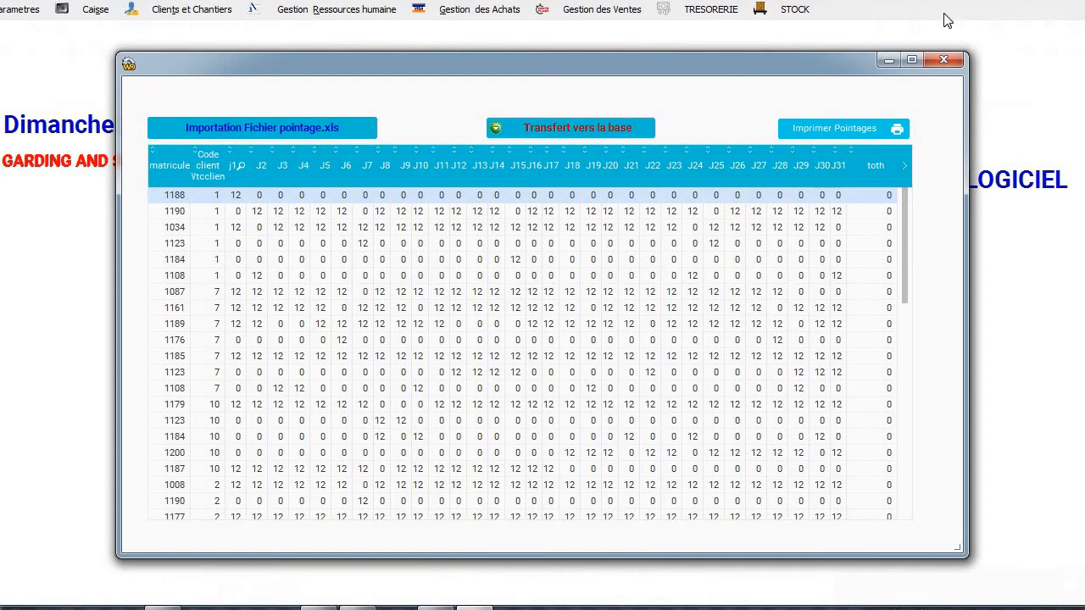
Open timesheet entry for client MOBILIS and load agent 1150's hours.
{"action": "left_click", "coordinate": [947, 58]}
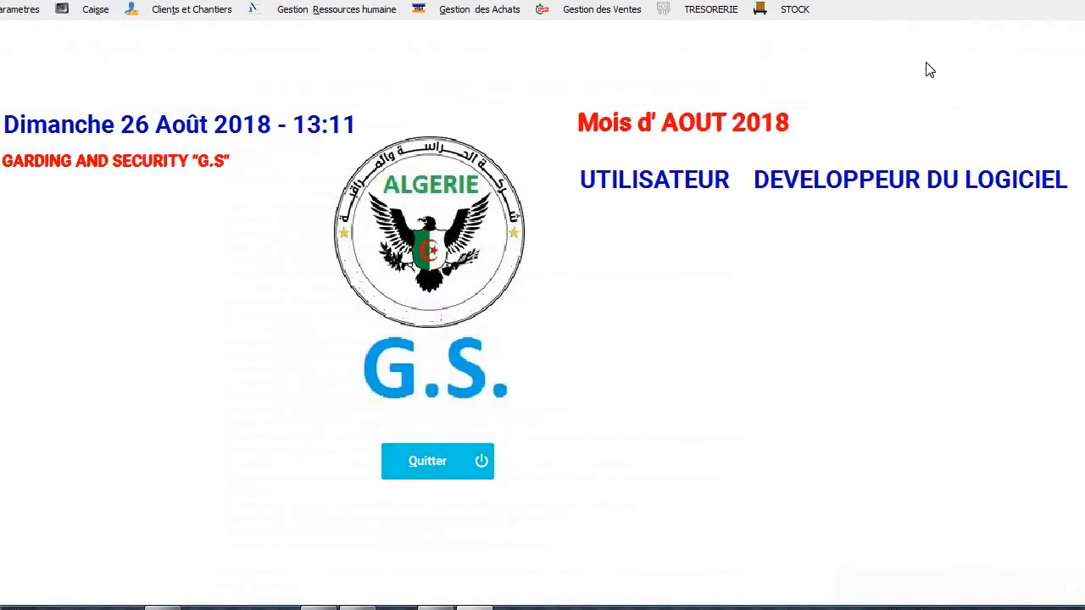
{"action": "left_click", "coordinate": [301, 12]}
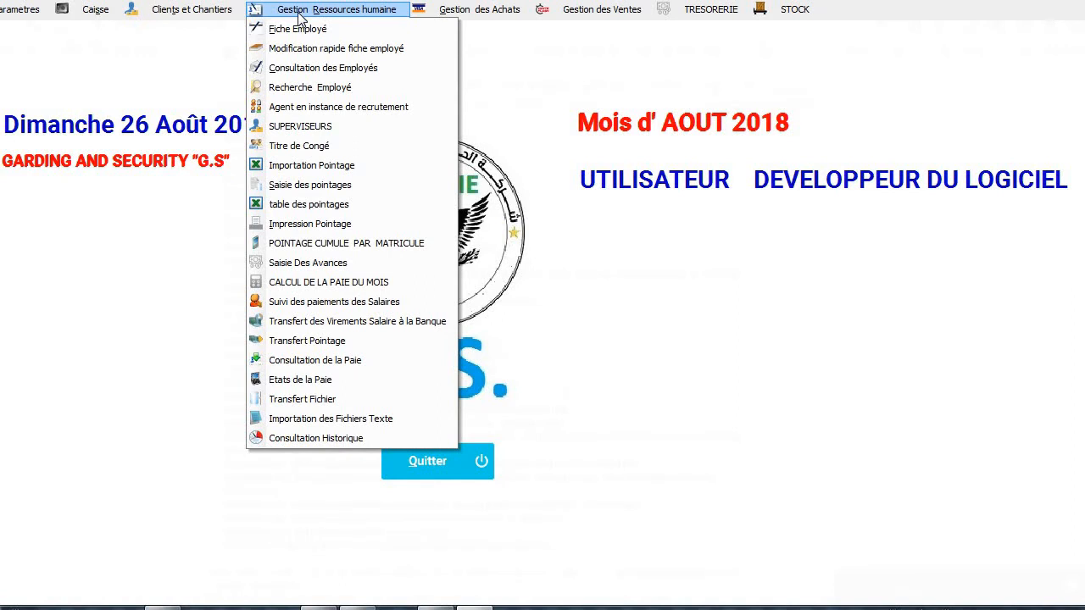
{"action": "left_click", "coordinate": [296, 185]}
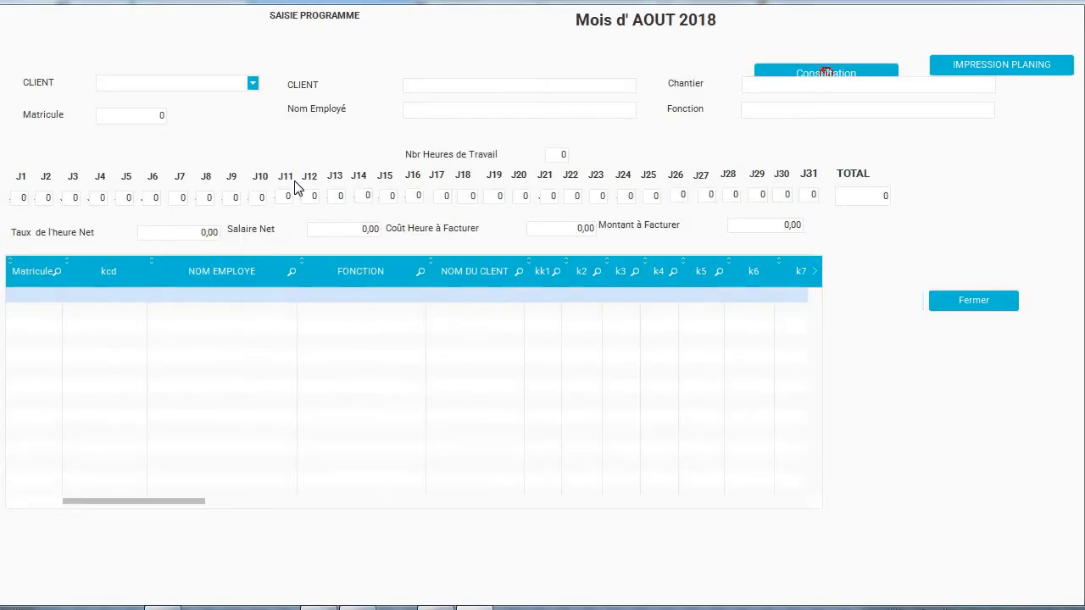
{"action": "left_click", "coordinate": [252, 83]}
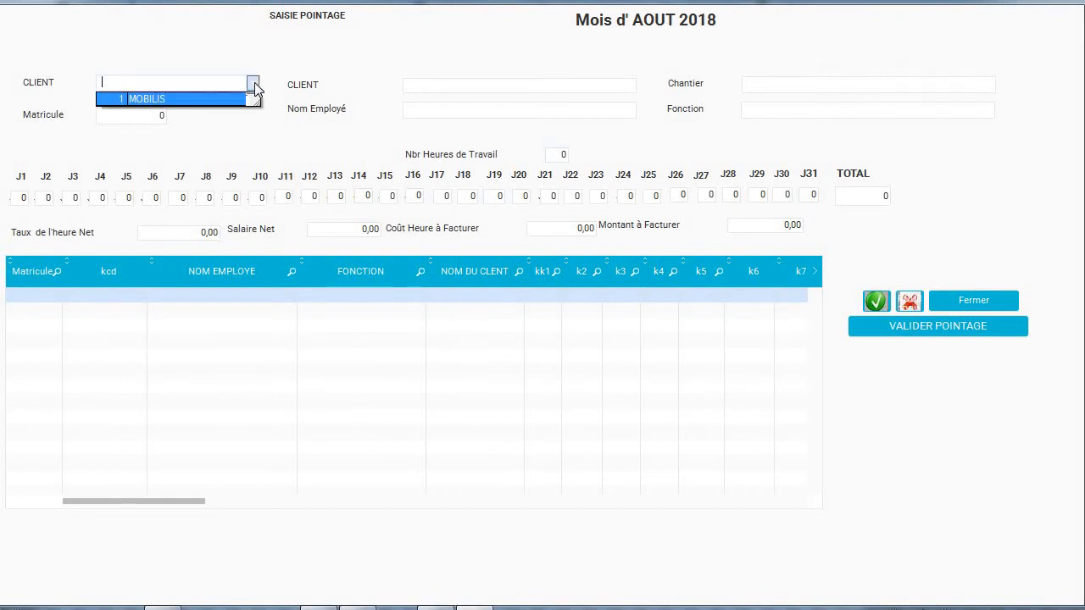
{"action": "left_click", "coordinate": [224, 100]}
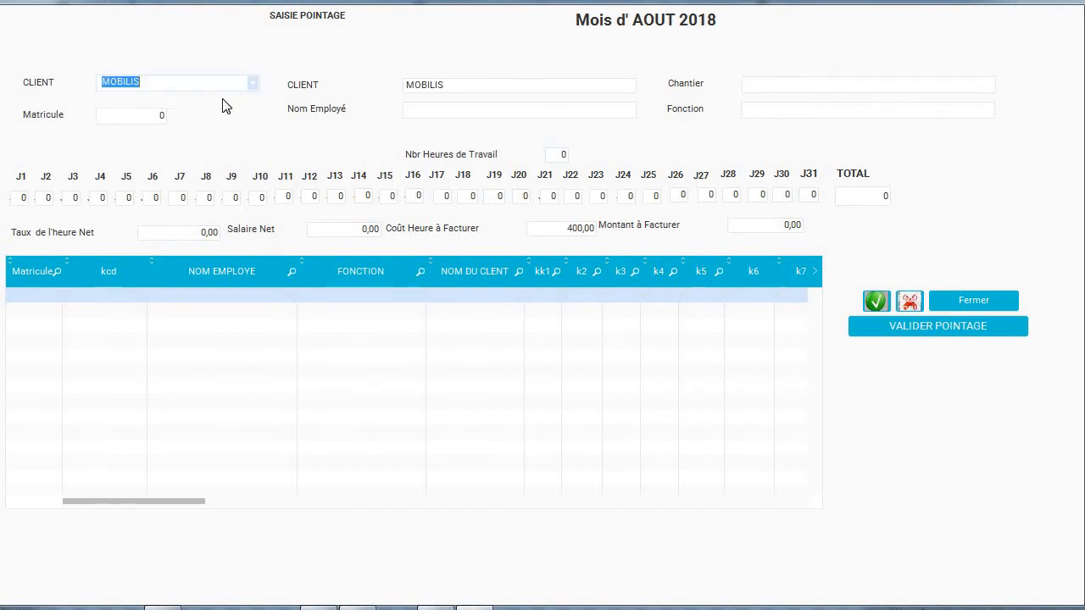
{"action": "left_click", "coordinate": [161, 114]}
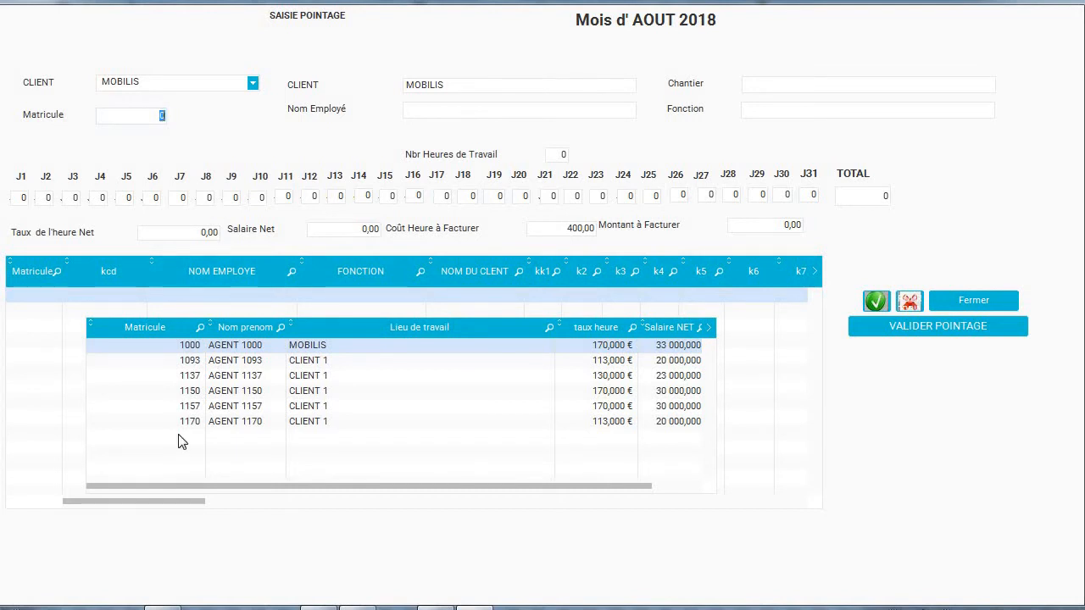
{"action": "type", "text": "1150"}
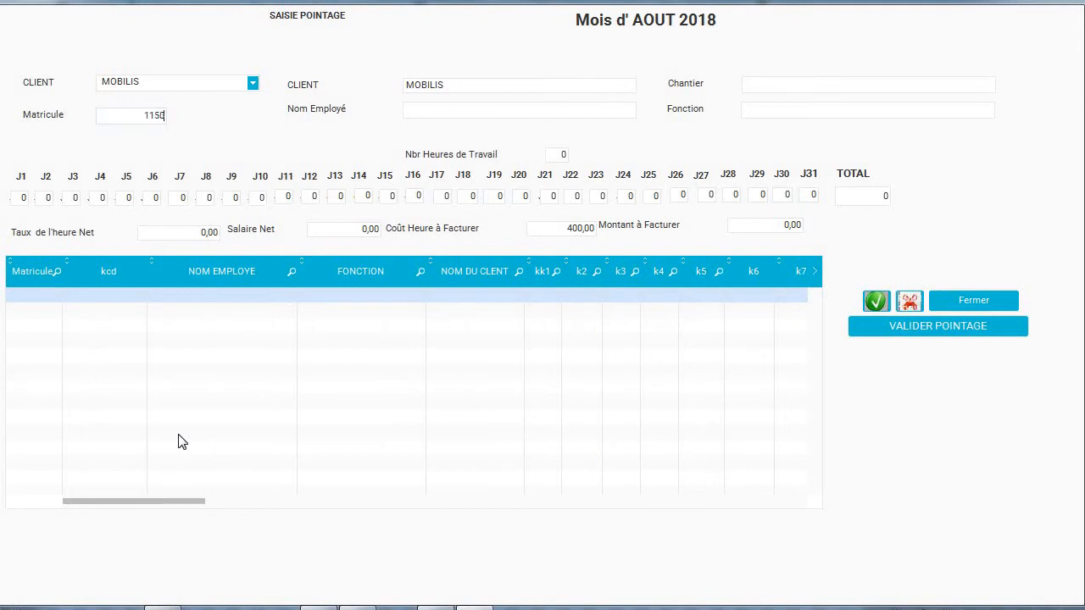
{"action": "key", "text": "Return"}
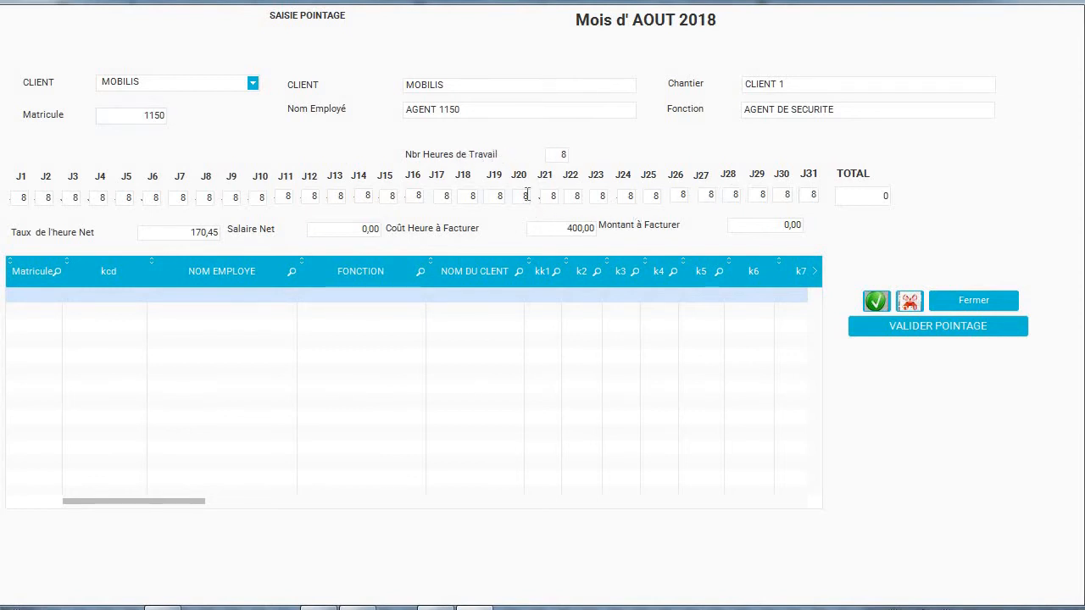
Set days 27–31 to 0 hours for a 208-hour total, save the line and close.
{"action": "double_click", "coordinate": [526, 196]}
{"action": "left_click", "coordinate": [709, 194]}
{"action": "type", "text": "0"}
{"action": "key", "text": "Tab"}
{"action": "type", "text": "0"}
{"action": "key", "text": "Tab"}
{"action": "type", "text": "0"}
{"action": "key", "text": "Tab"}
{"action": "left_click", "coordinate": [788, 196]}
{"action": "type", "text": "0"}
{"action": "left_click", "coordinate": [812, 195]}
{"action": "type", "text": "0"}
{"action": "left_click", "coordinate": [877, 301]}
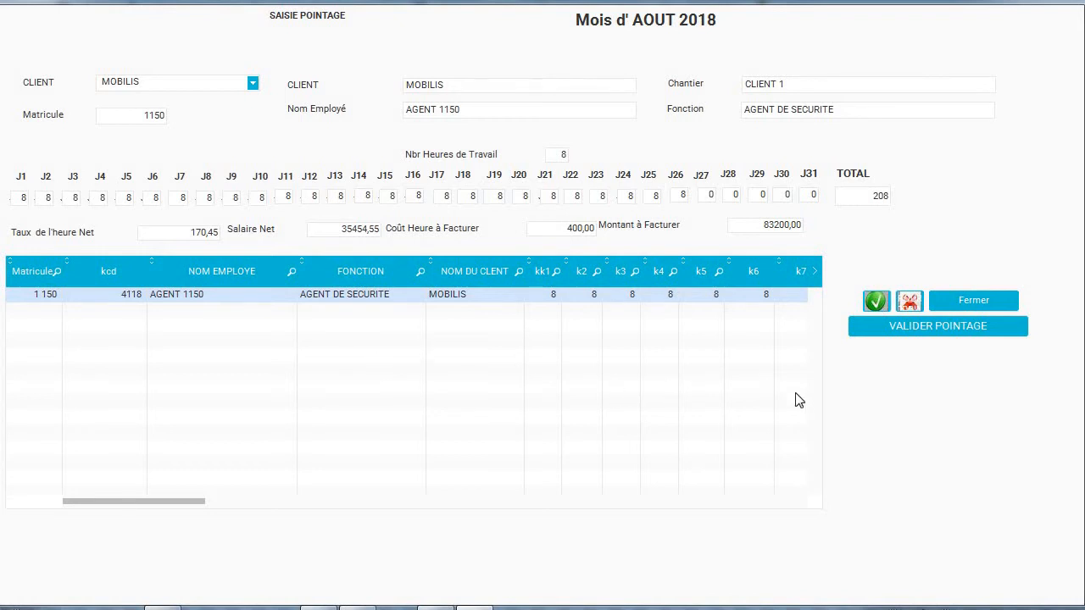
{"action": "left_click", "coordinate": [973, 300]}
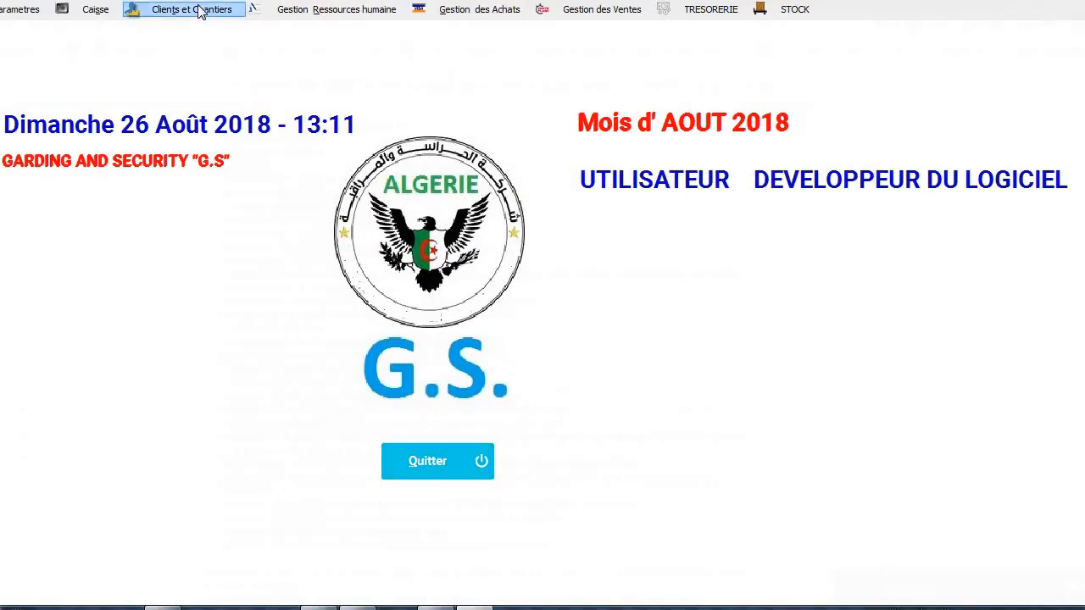
Open the August 2018 table des pointages from Gestion Ressources humaine.
{"action": "left_click", "coordinate": [200, 10]}
{"action": "left_click", "coordinate": [336, 9]}
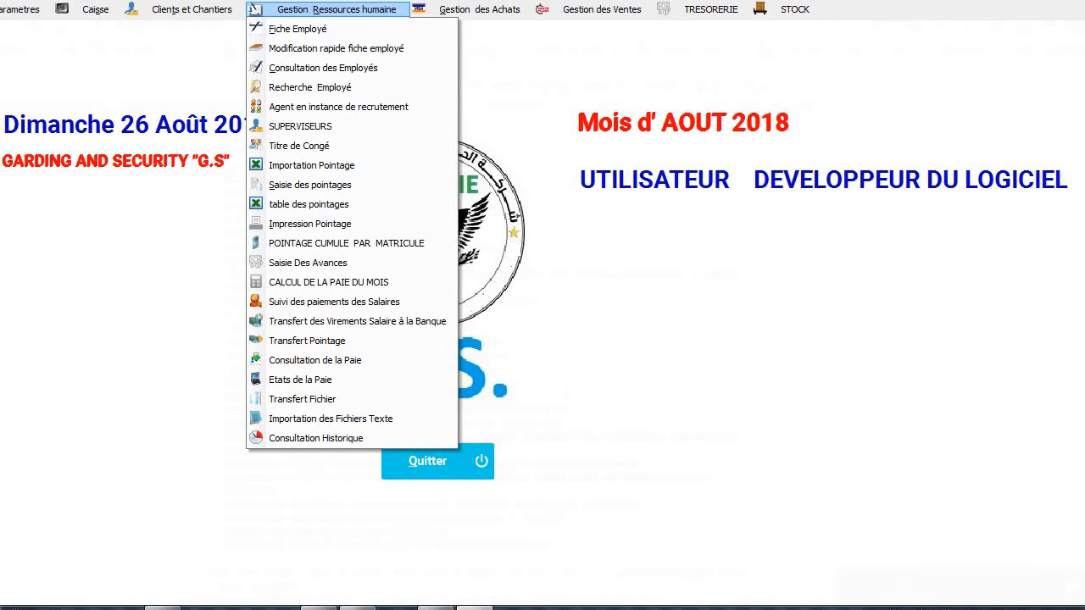
{"action": "left_click", "coordinate": [350, 215]}
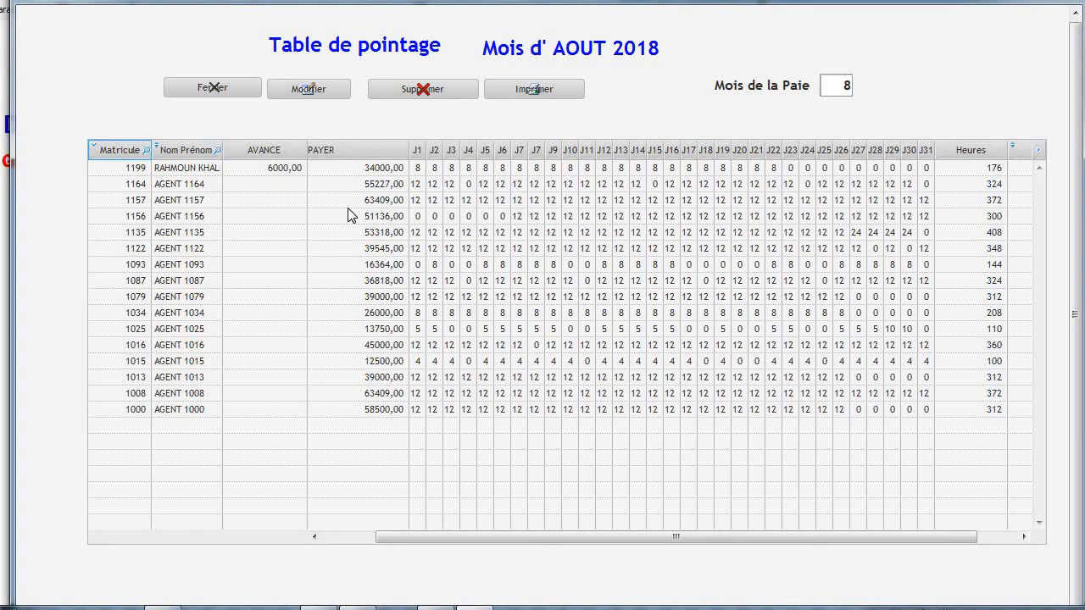
Browse the agent rows, then bring up the Impression Des Etats de Pointage options.
{"action": "left_click_drag", "start_coordinate": [368, 206], "coordinate": [620, 222]}
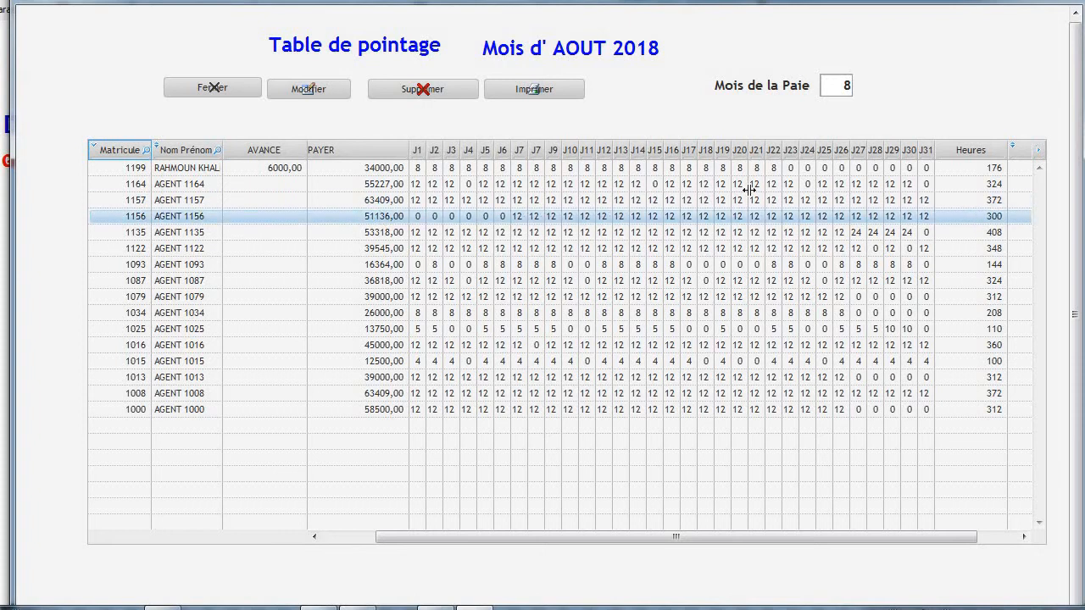
{"action": "left_click", "coordinate": [977, 185]}
{"action": "left_click", "coordinate": [925, 197]}
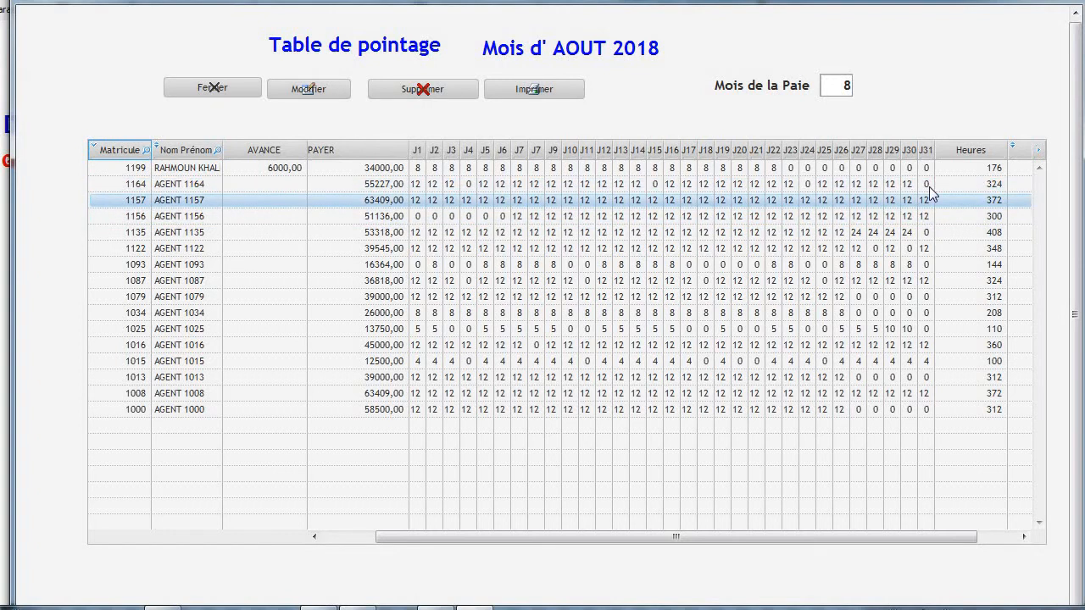
{"action": "left_click", "coordinate": [930, 188]}
{"action": "left_click", "coordinate": [949, 170]}
{"action": "left_click", "coordinate": [964, 250]}
{"action": "left_click", "coordinate": [966, 298]}
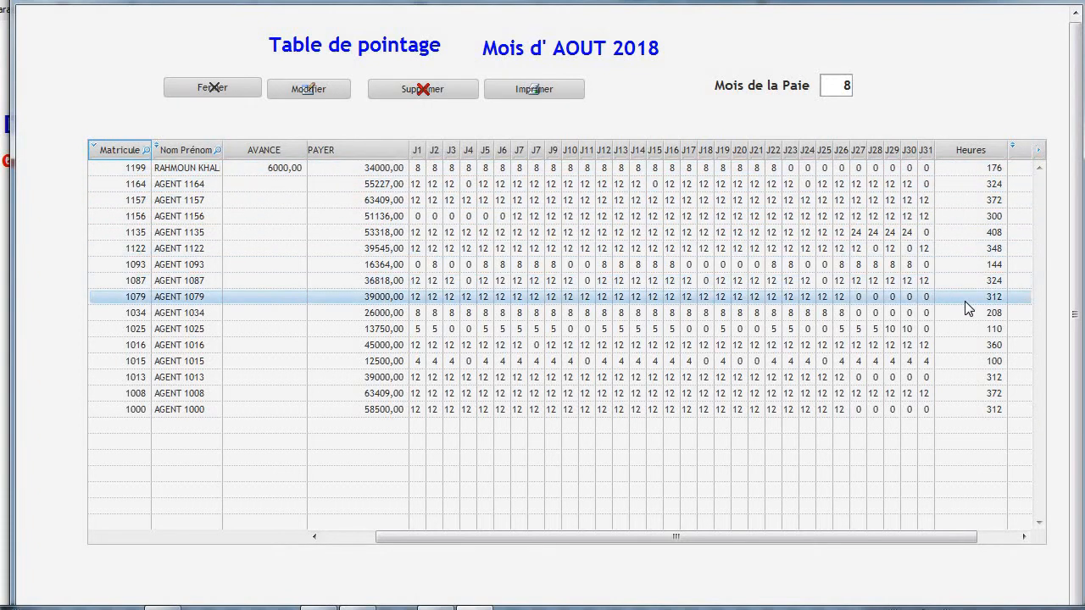
{"action": "left_click", "coordinate": [931, 361]}
{"action": "left_click", "coordinate": [729, 264]}
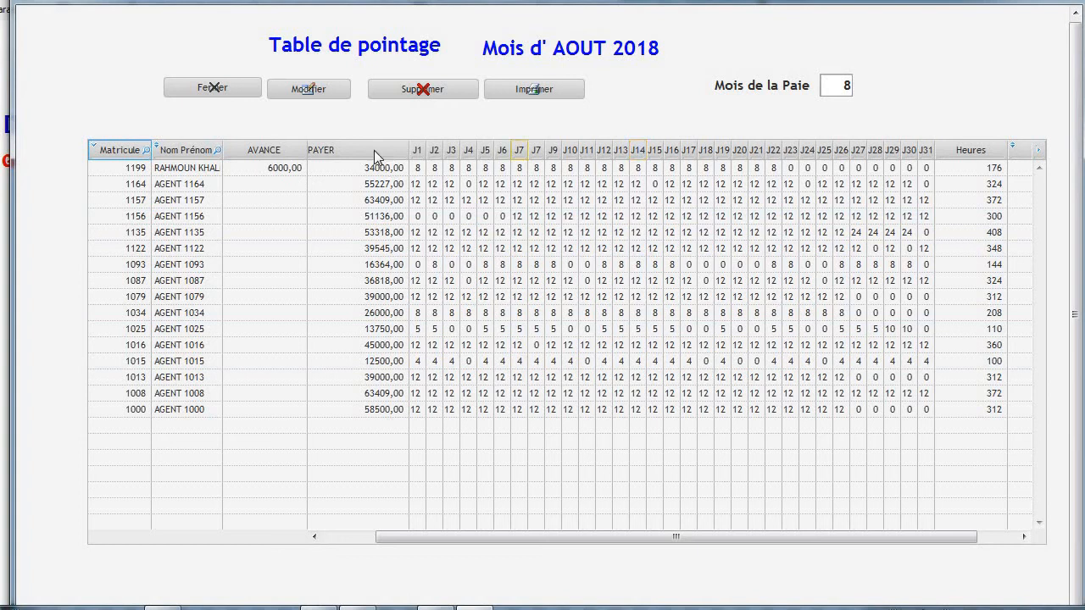
{"action": "left_click", "coordinate": [532, 89]}
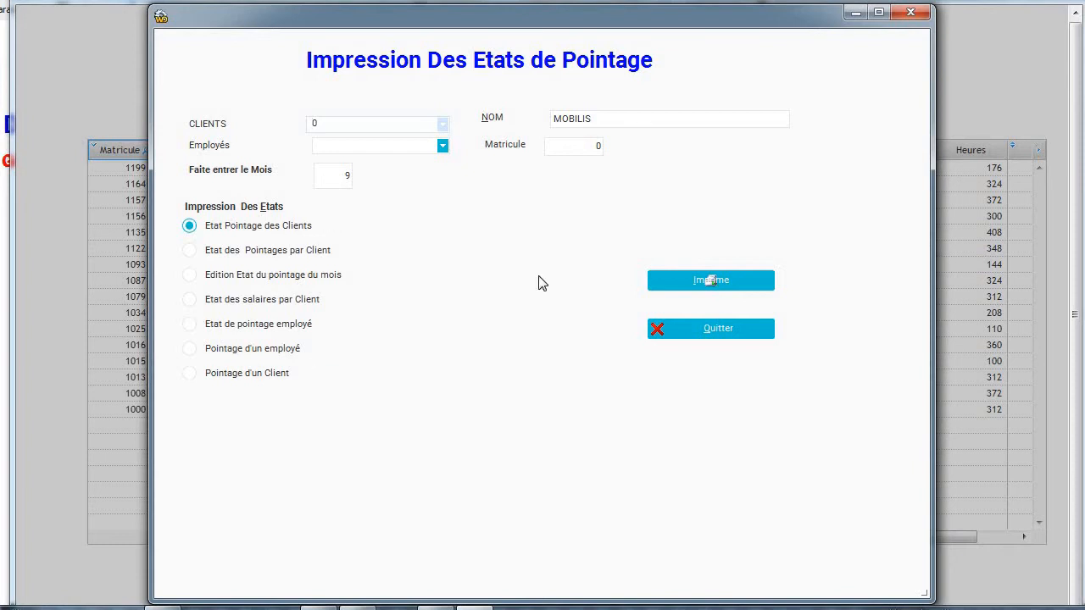
Print the client timesheet report for month 8 after month 9 returned no data.
{"action": "left_click", "coordinate": [705, 281]}
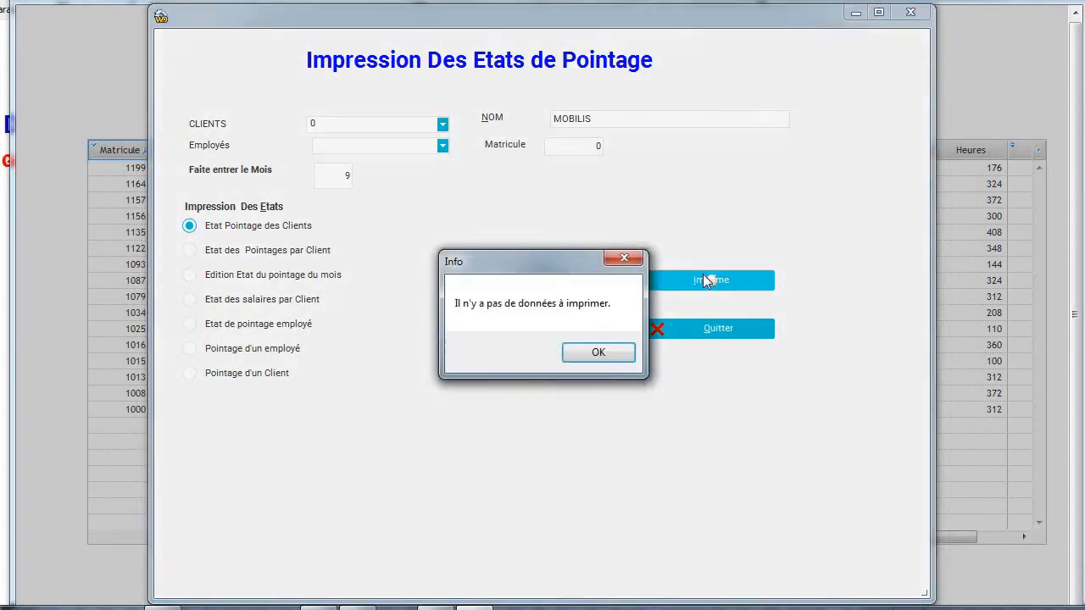
{"action": "left_click", "coordinate": [594, 358]}
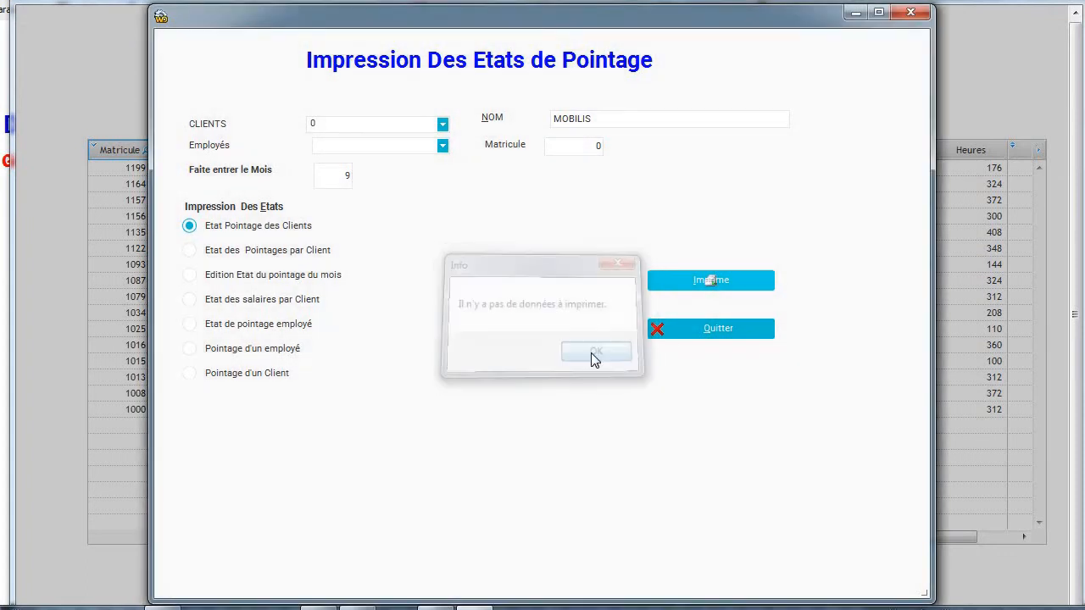
{"action": "double_click", "coordinate": [339, 177]}
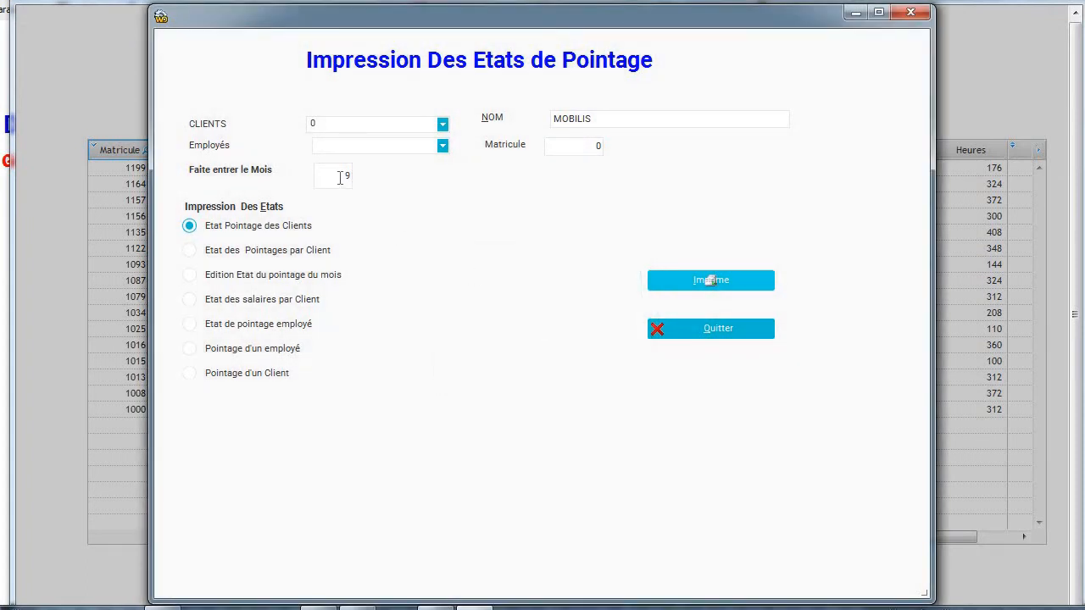
{"action": "type", "text": "8"}
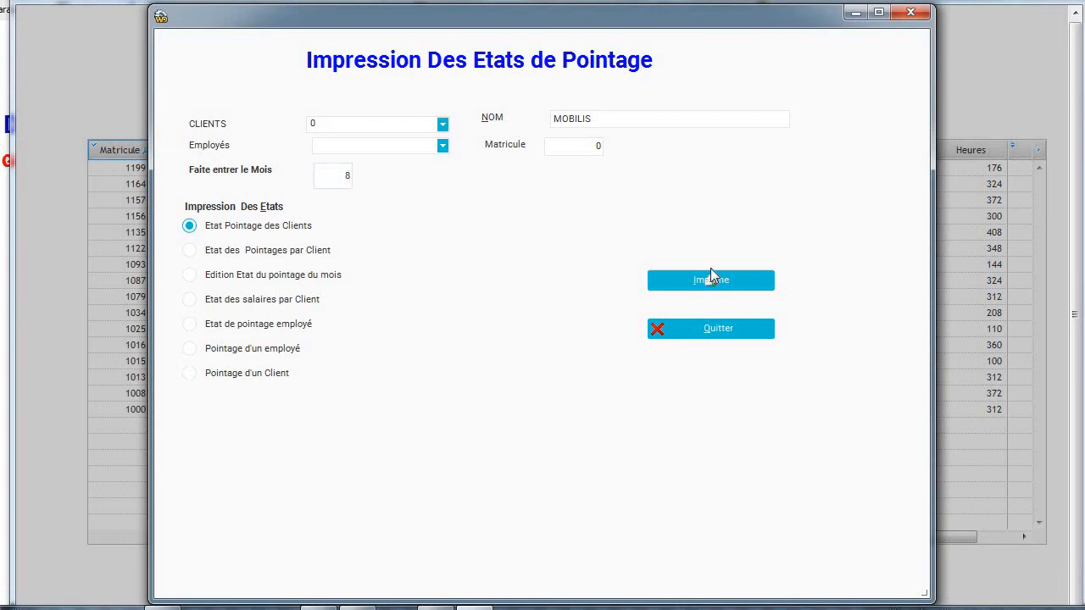
{"action": "left_click", "coordinate": [713, 273]}
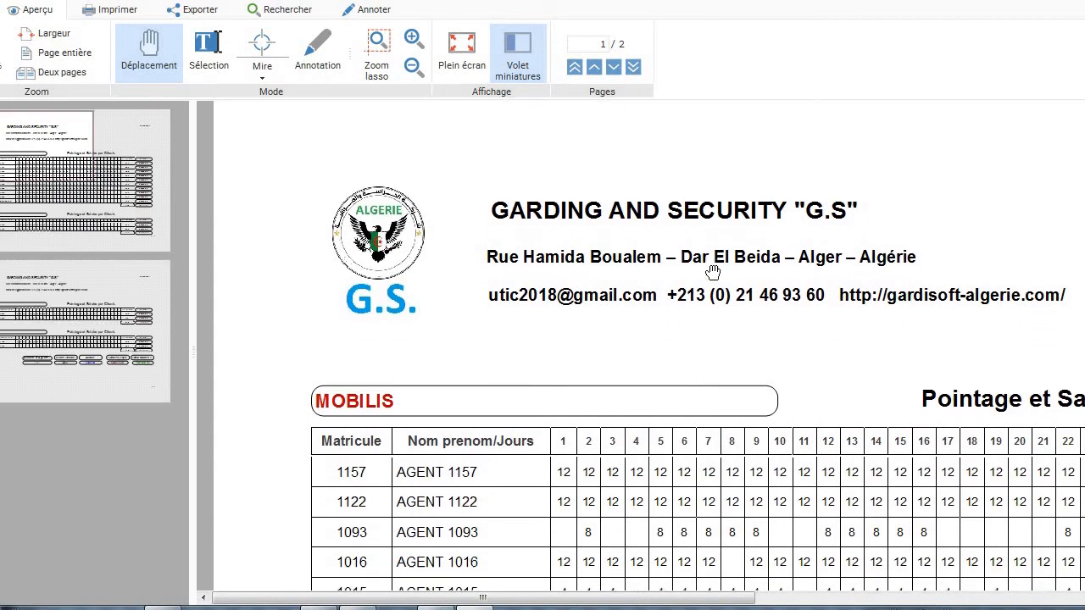
Scroll the report to its totals of 4482 hours and 646976,00 salaries, then close it.
{"action": "scroll", "coordinate": [713, 271], "scroll_direction": "down", "scroll_amount": 5}
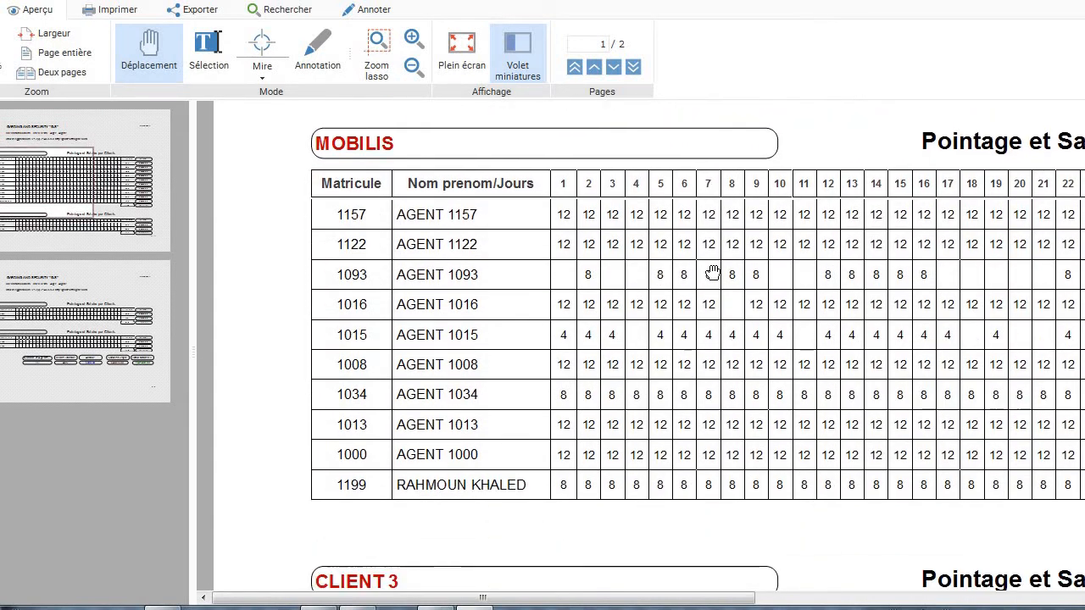
{"action": "scroll", "coordinate": [712, 271], "scroll_direction": "down", "scroll_amount": 1}
{"action": "scroll", "coordinate": [713, 271], "scroll_direction": "right", "scroll_amount": 6}
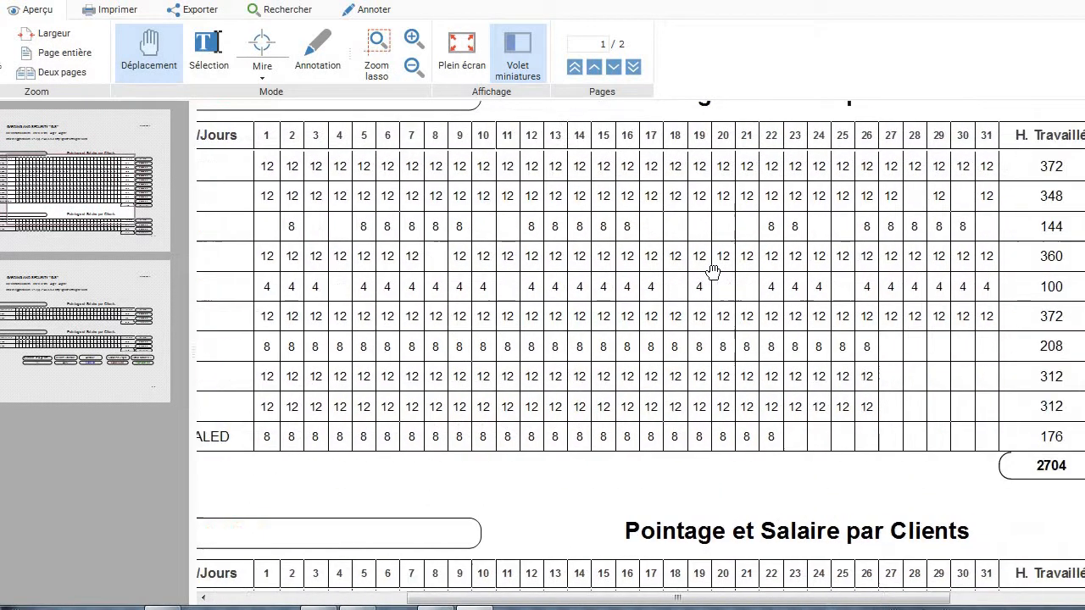
{"action": "scroll", "coordinate": [713, 271], "scroll_direction": "right", "scroll_amount": 5}
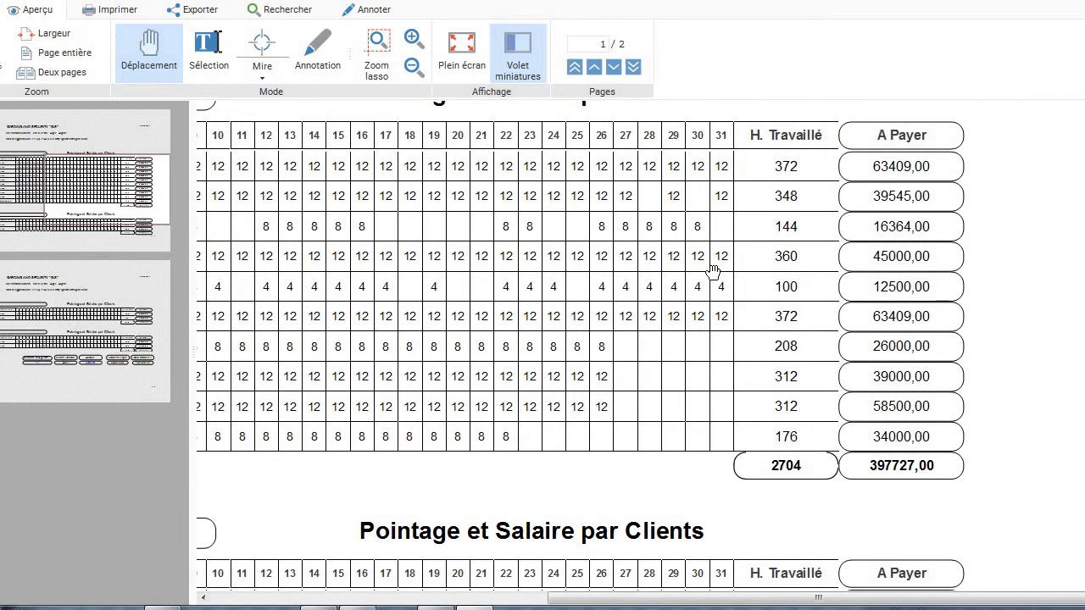
{"action": "scroll", "coordinate": [713, 271], "scroll_direction": "left", "scroll_amount": 10}
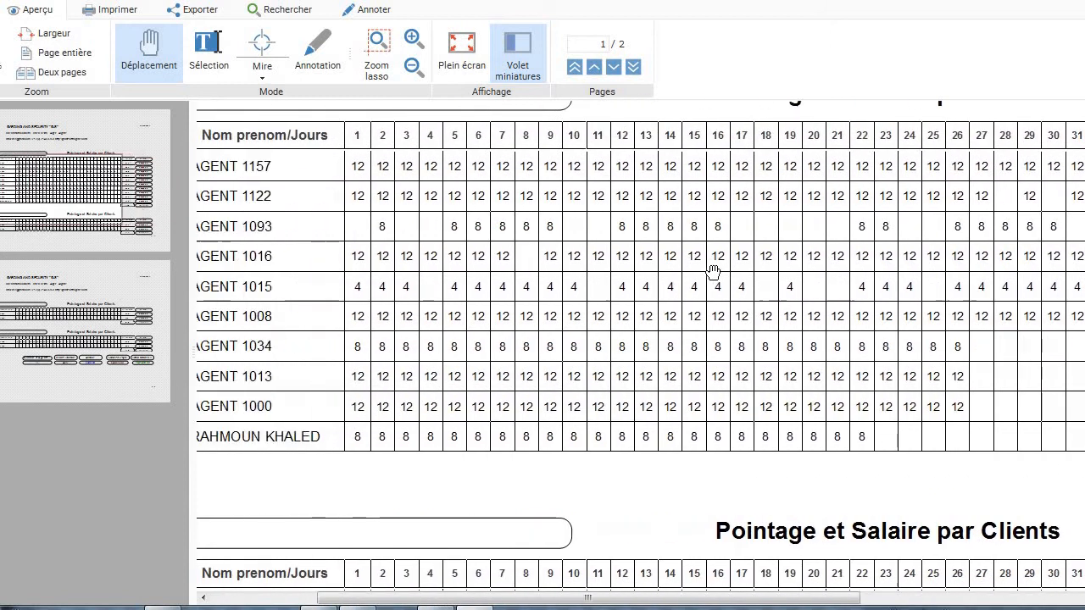
{"action": "scroll", "coordinate": [713, 271], "scroll_direction": "down", "scroll_amount": 1}
{"action": "scroll", "coordinate": [713, 271], "scroll_direction": "down", "scroll_amount": 5}
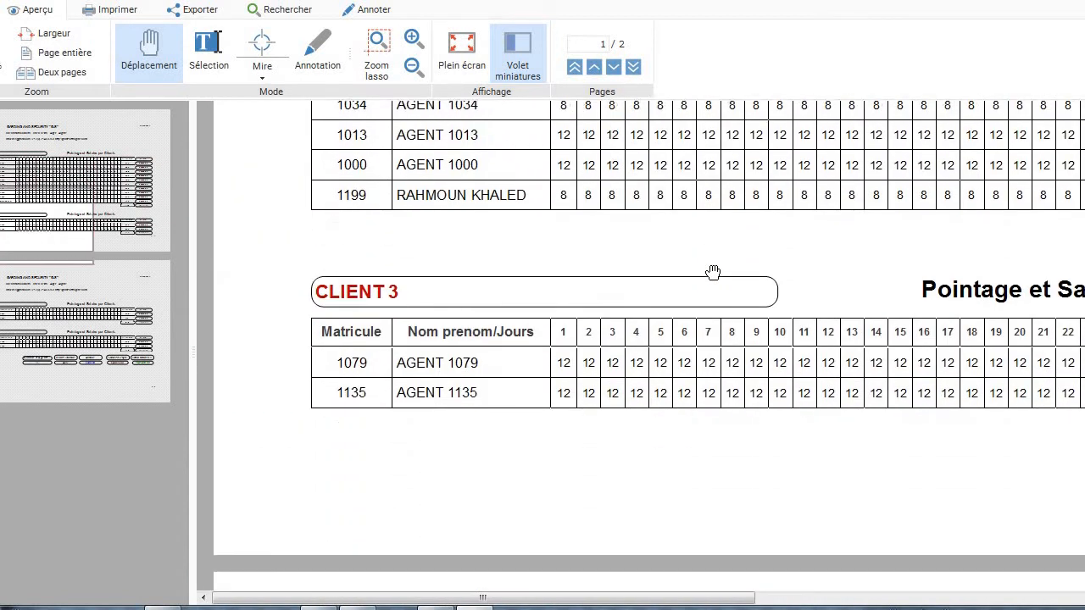
{"action": "scroll", "coordinate": [713, 271], "scroll_direction": "right", "scroll_amount": 7}
{"action": "scroll", "coordinate": [713, 271], "scroll_direction": "right", "scroll_amount": 4}
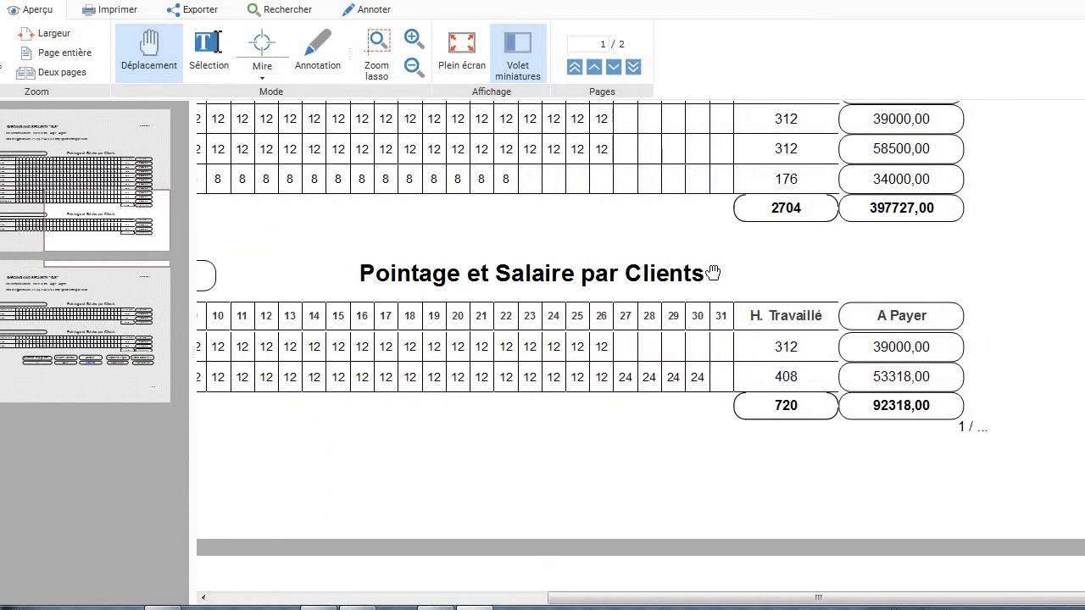
{"action": "scroll", "coordinate": [713, 272], "scroll_direction": "left", "scroll_amount": 10}
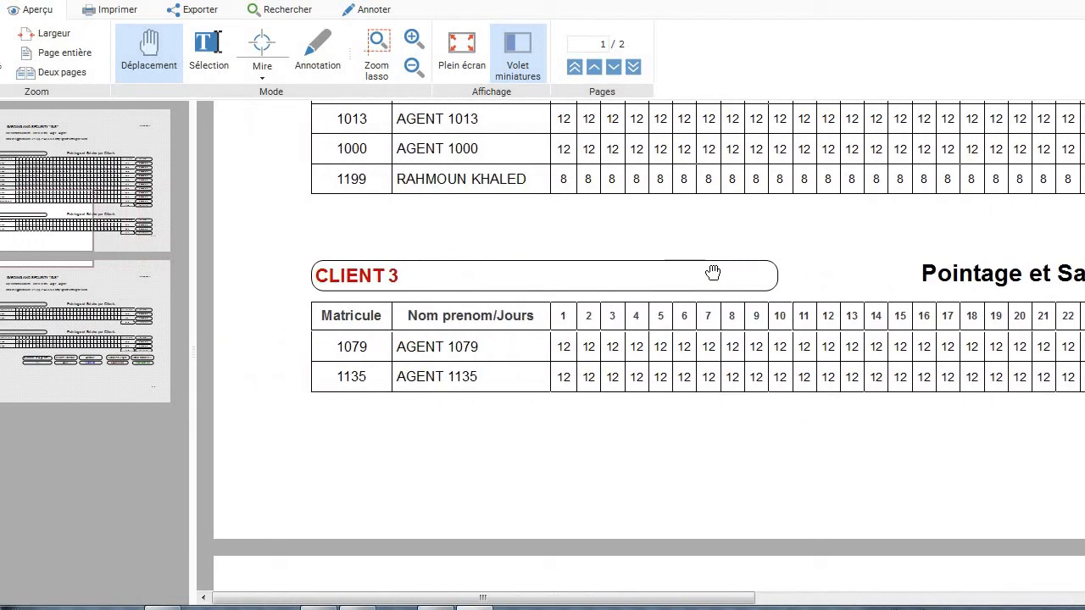
{"action": "scroll", "coordinate": [712, 272], "scroll_direction": "down", "scroll_amount": 10}
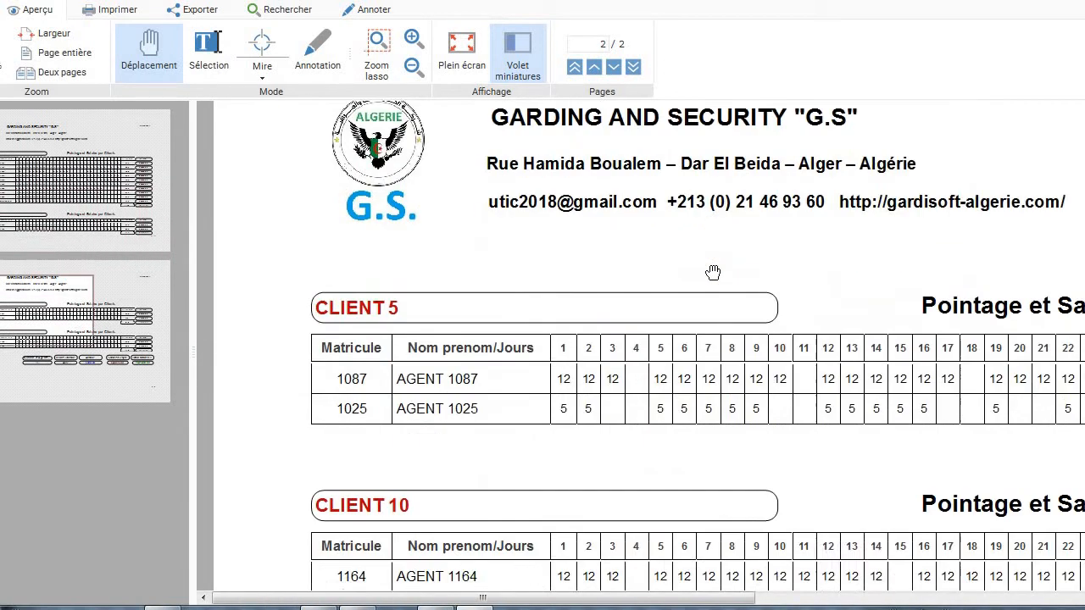
{"action": "scroll", "coordinate": [713, 272], "scroll_direction": "down", "scroll_amount": 8}
{"action": "scroll", "coordinate": [713, 272], "scroll_direction": "right", "scroll_amount": 2}
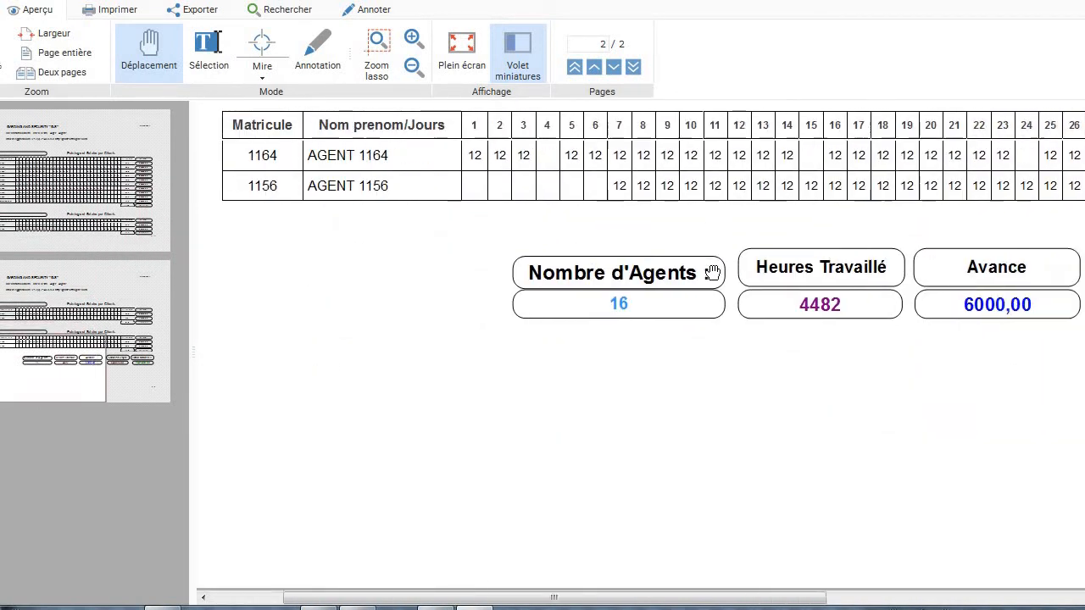
{"action": "scroll", "coordinate": [713, 272], "scroll_direction": "right", "scroll_amount": 5}
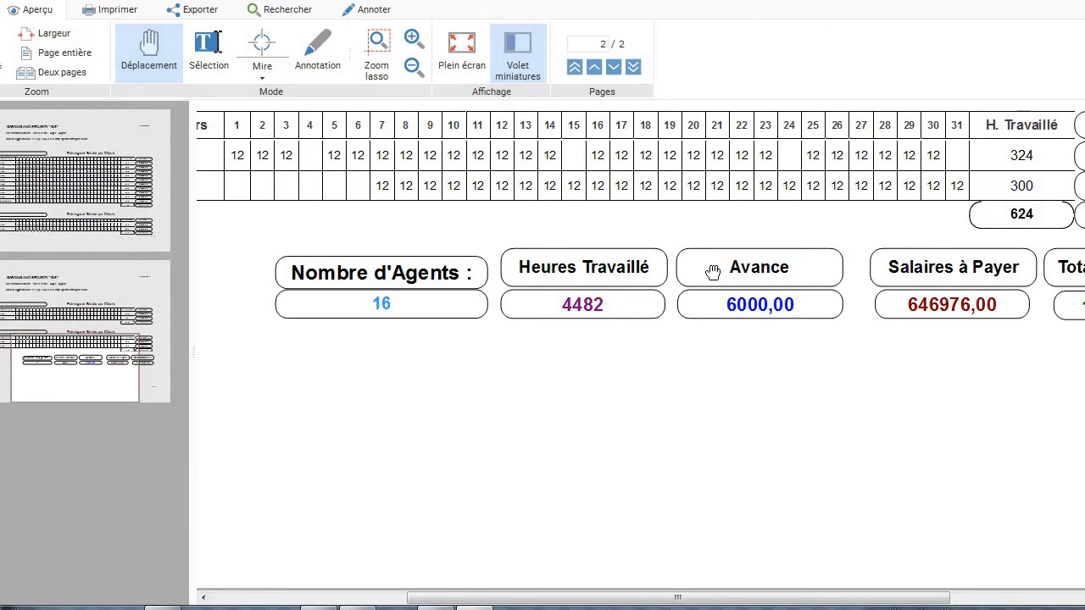
{"action": "scroll", "coordinate": [713, 272], "scroll_direction": "right", "scroll_amount": 5}
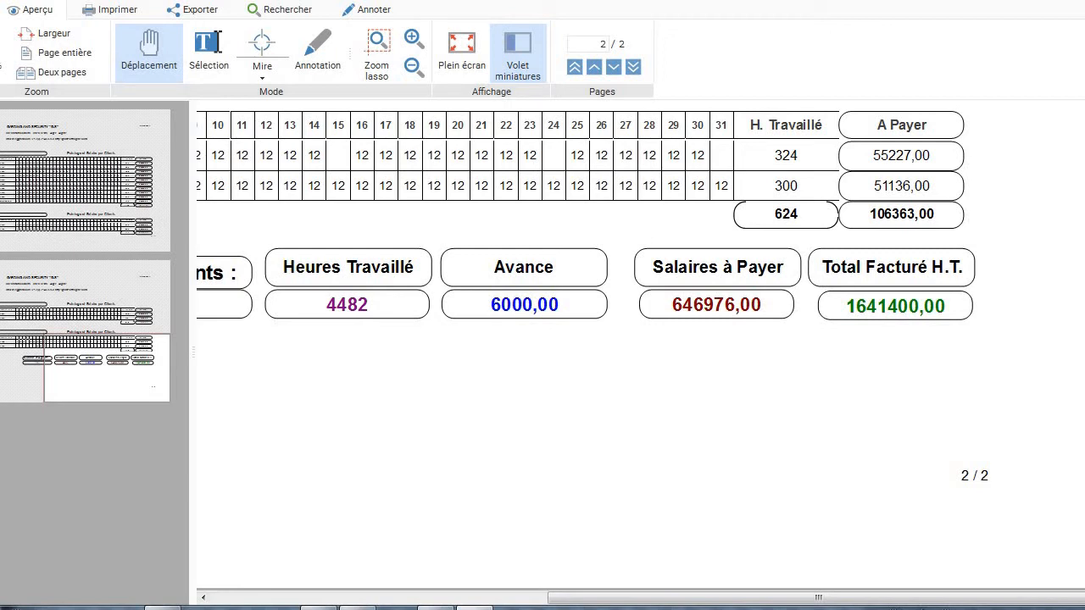
{"action": "left_click", "coordinate": [1081, 2]}
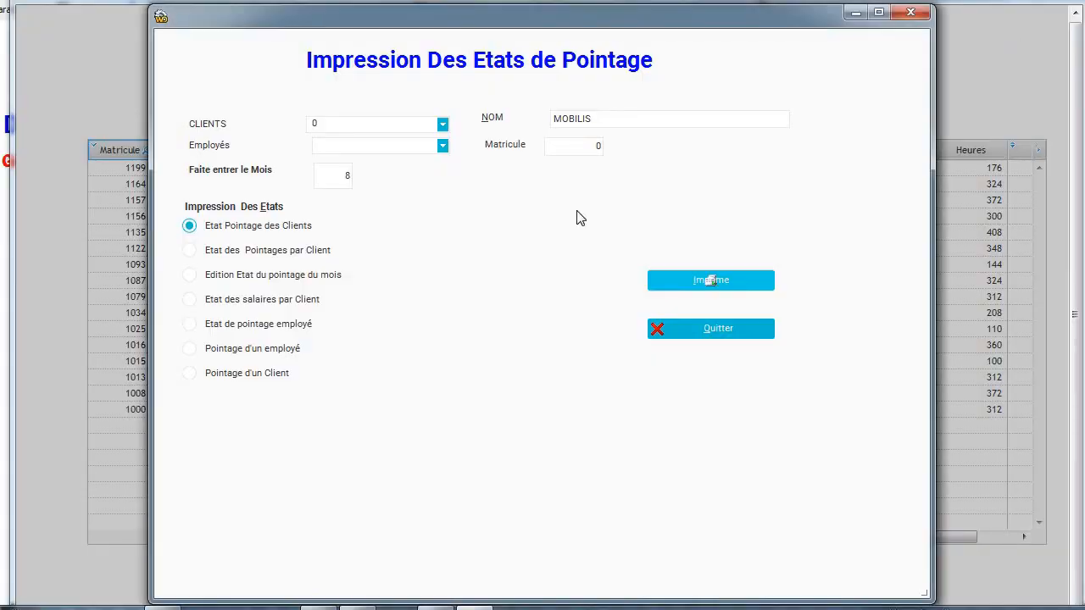
Generate the MOBILIS Etat des Pointages par Client: 2704 hours, 1081600,00 billed, 397727,00 paid.
{"action": "left_click", "coordinate": [285, 254]}
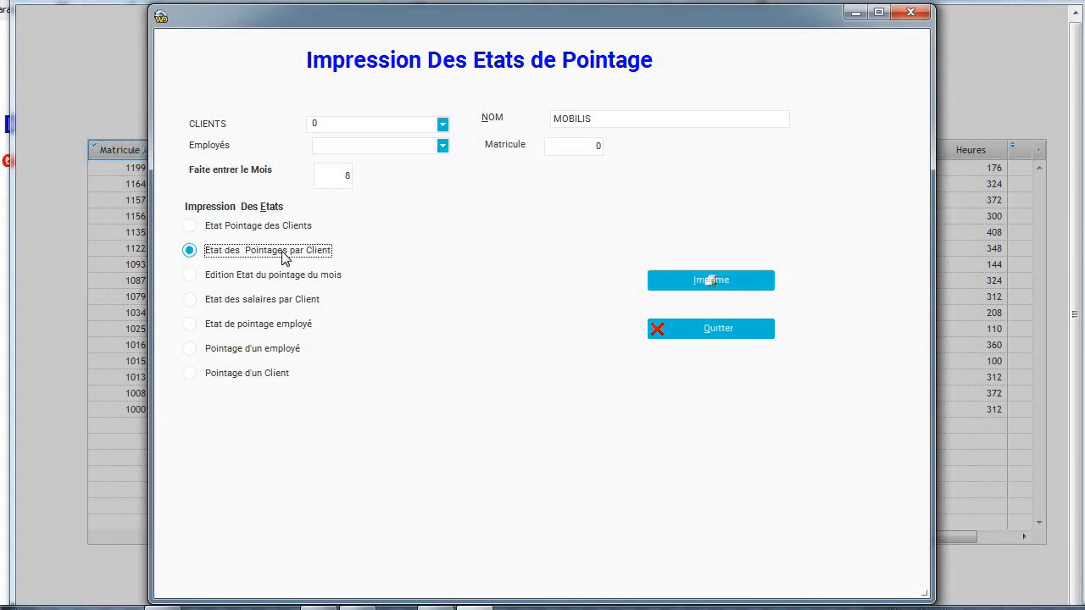
{"action": "left_click", "coordinate": [443, 125]}
{"action": "left_click", "coordinate": [428, 142]}
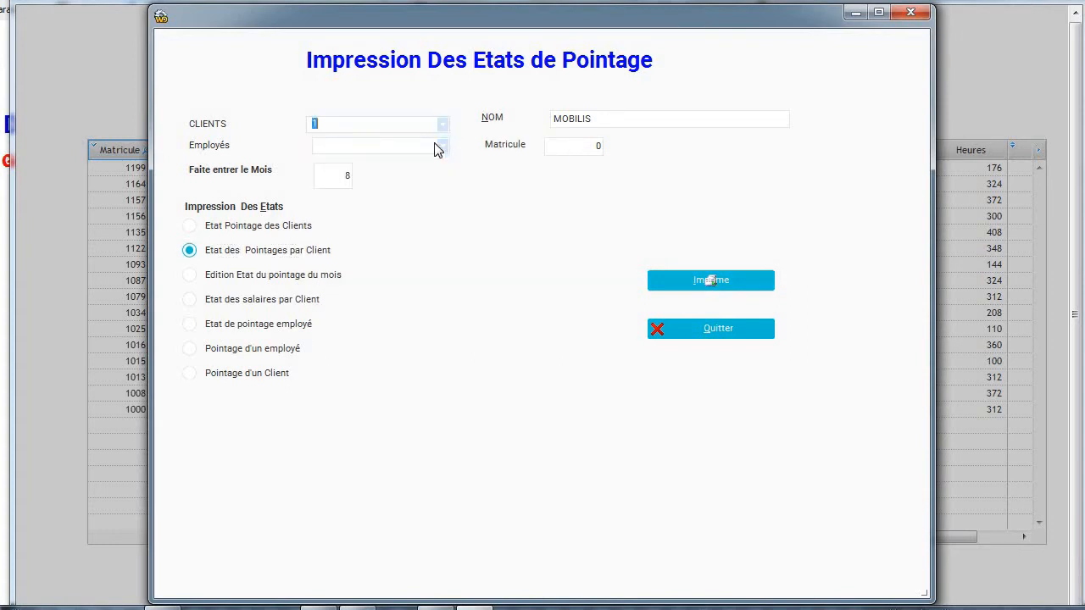
{"action": "left_click", "coordinate": [690, 289]}
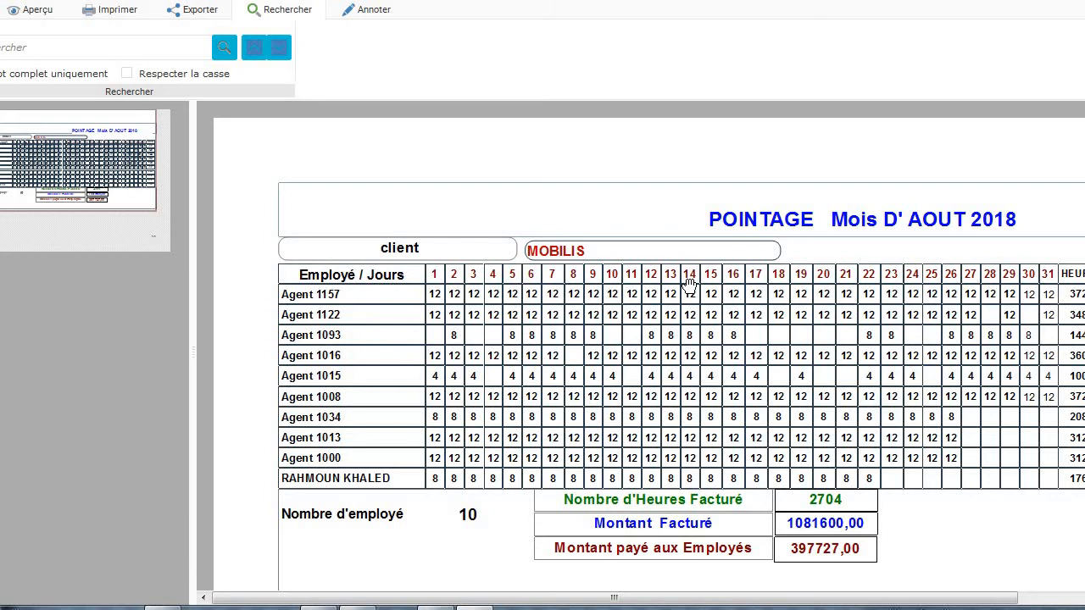
{"action": "scroll", "coordinate": [690, 284], "scroll_direction": "right", "scroll_amount": 1}
{"action": "scroll", "coordinate": [690, 284], "scroll_direction": "right", "scroll_amount": 1}
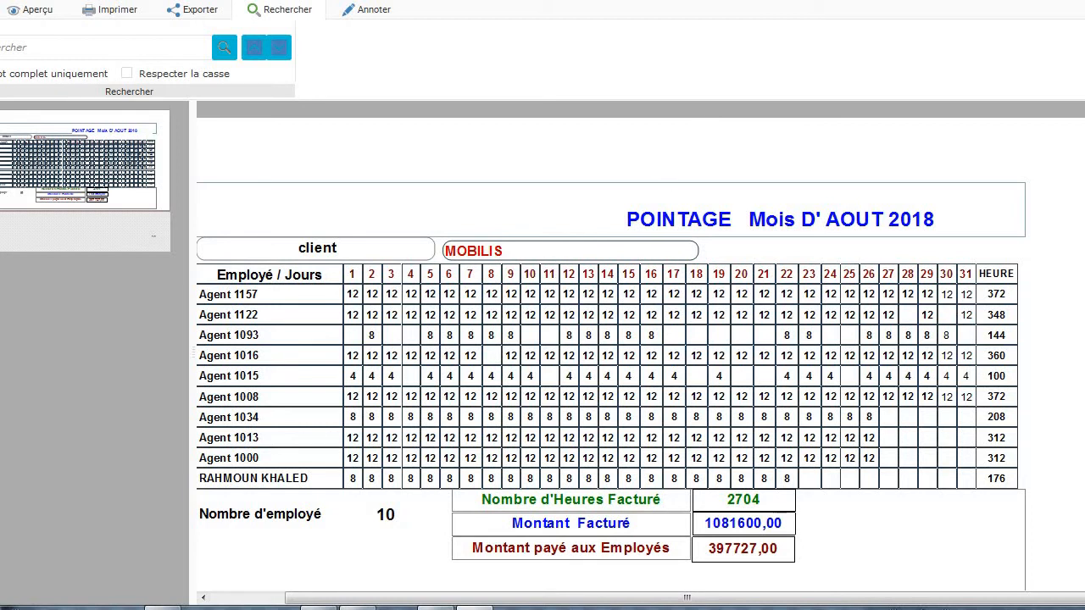
Close the preview and generate the MOBILIS Etat des salaires par Client, scrolling its pages.
{"action": "left_click", "coordinate": [1083, 2]}
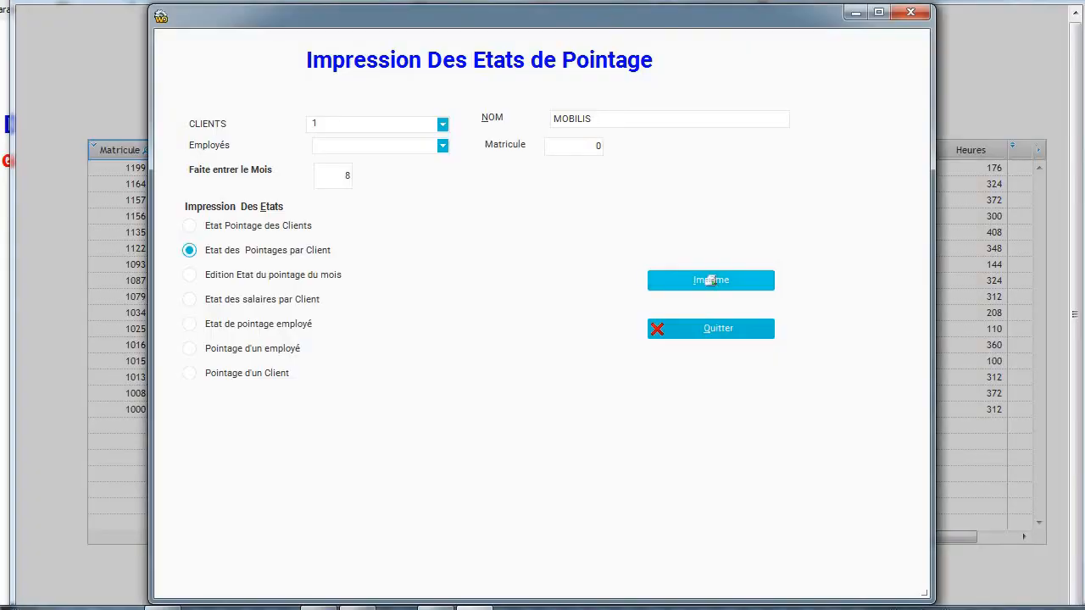
{"action": "left_click", "coordinate": [247, 307]}
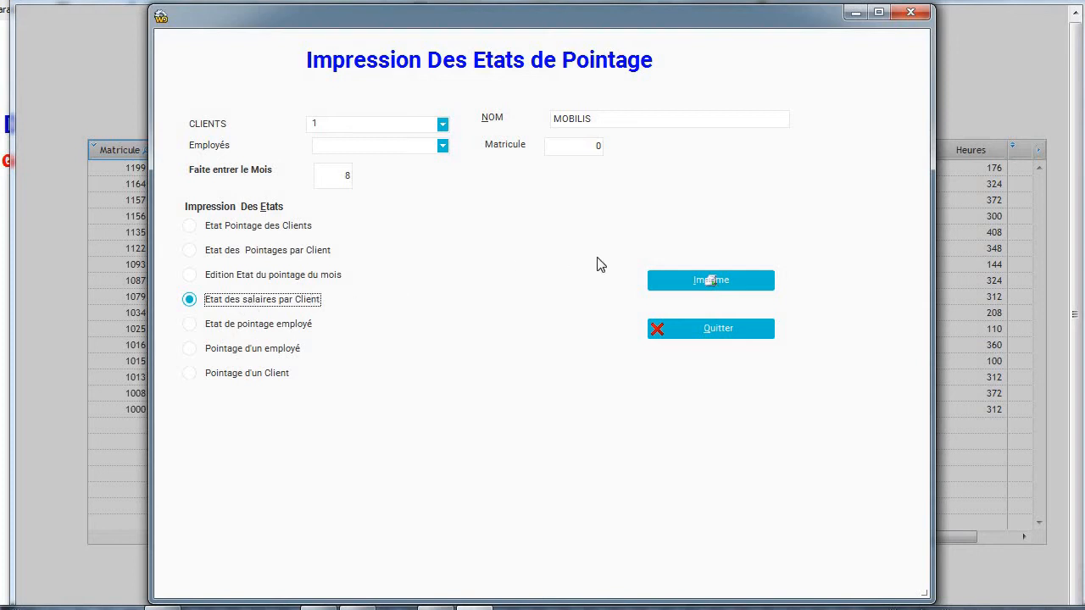
{"action": "left_click", "coordinate": [701, 283]}
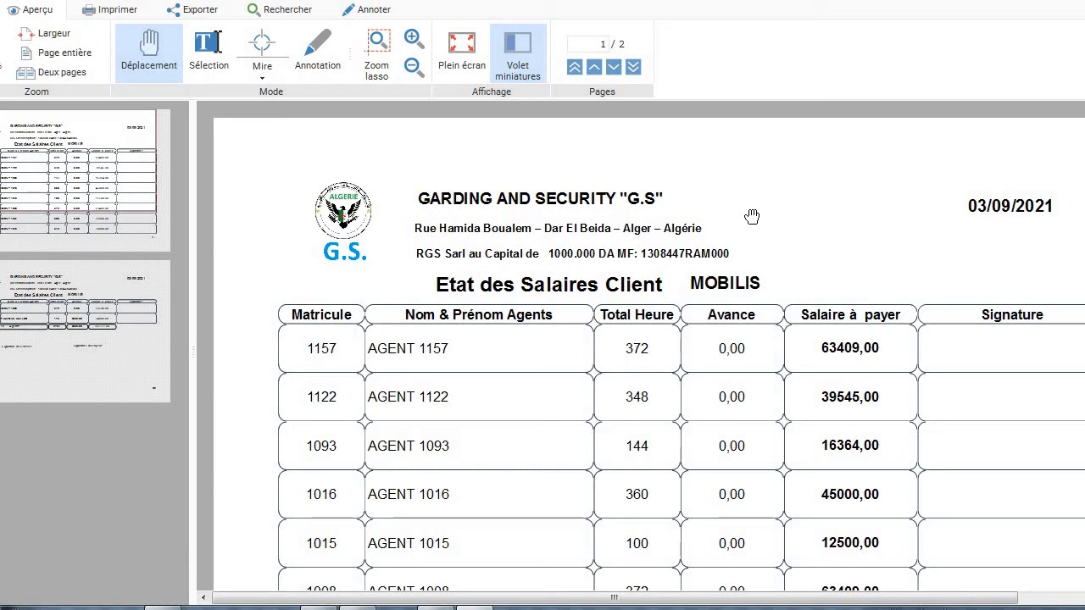
{"action": "scroll", "coordinate": [752, 217], "scroll_direction": "down", "scroll_amount": 1}
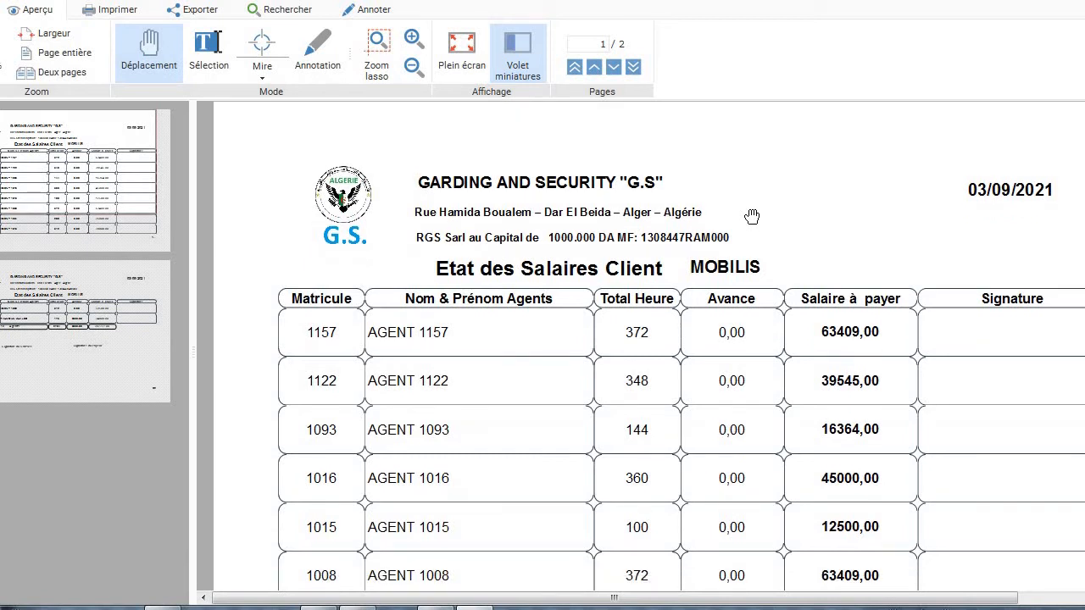
{"action": "scroll", "coordinate": [751, 217], "scroll_direction": "down", "scroll_amount": 10}
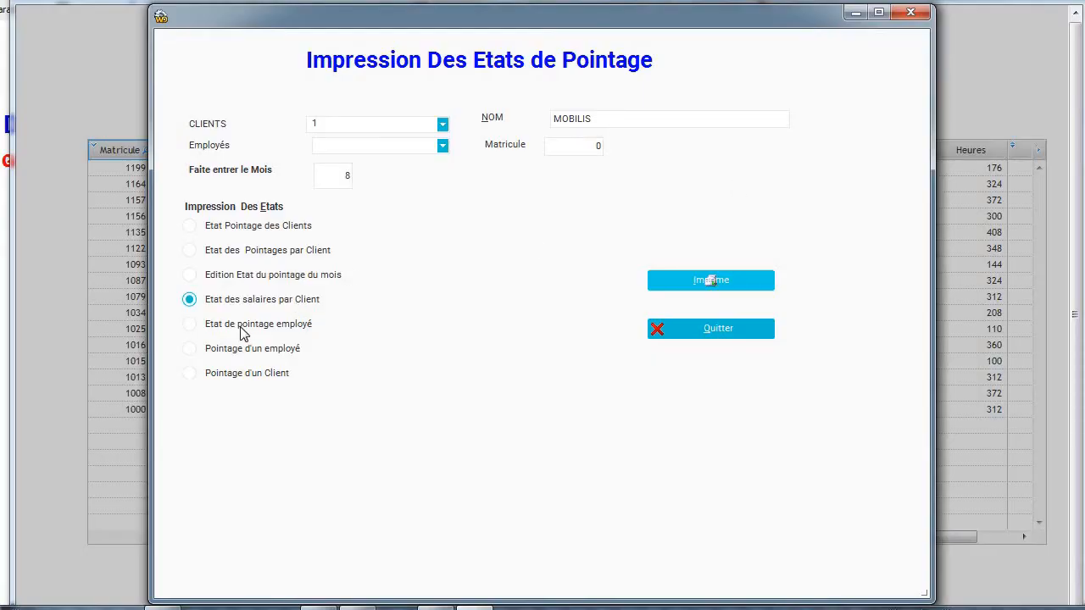
Preview the 'Etat de pointage employé' report for employee 1000.
{"action": "left_click", "coordinate": [241, 326]}
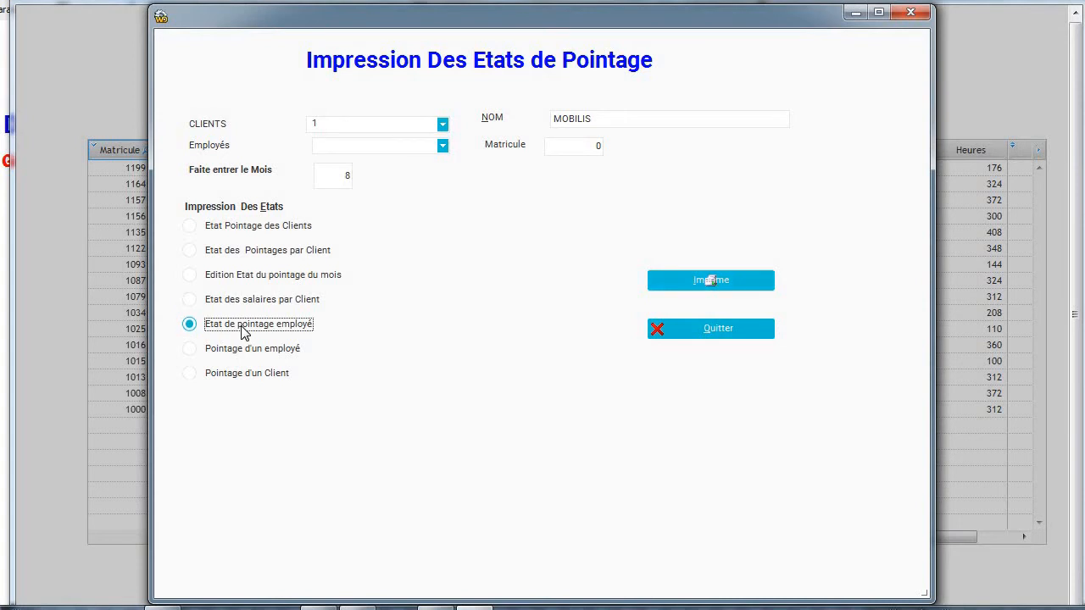
{"action": "left_click", "coordinate": [591, 144]}
{"action": "type", "text": "1000"}
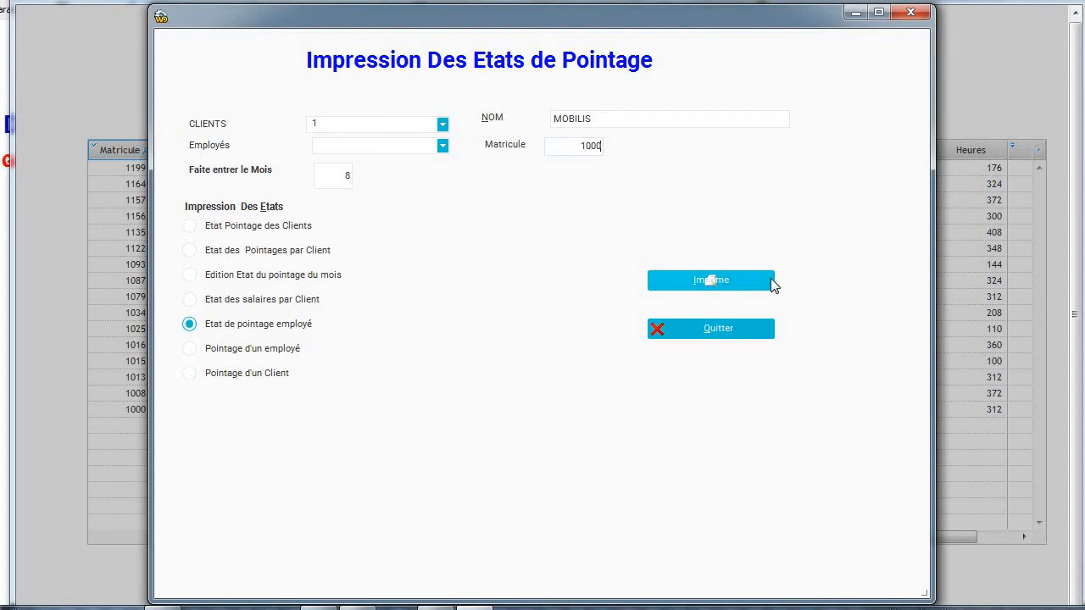
{"action": "left_click", "coordinate": [743, 280]}
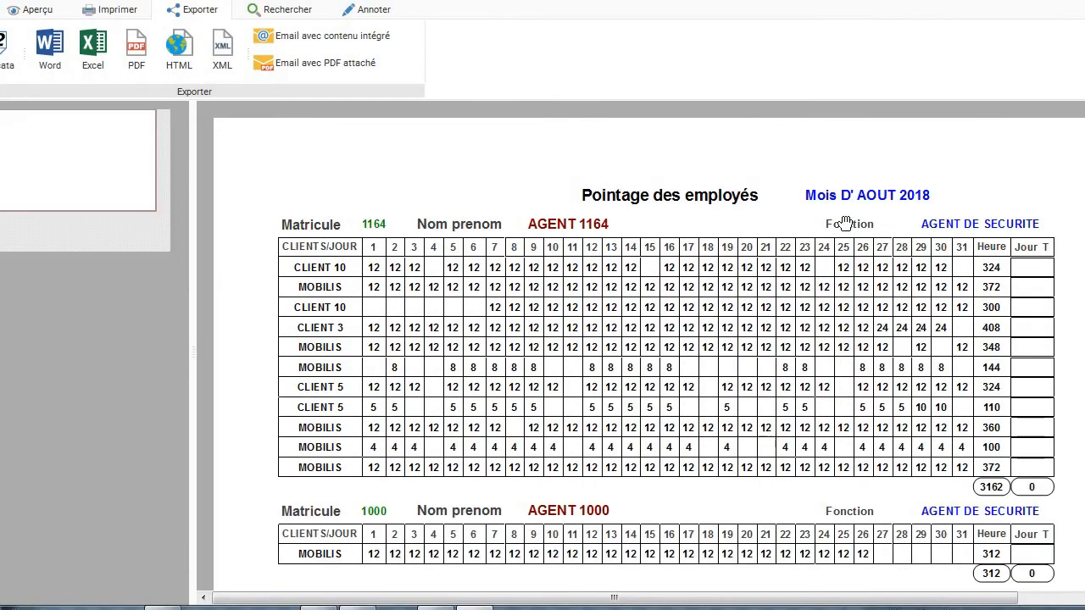
{"action": "left_click", "coordinate": [1082, 1]}
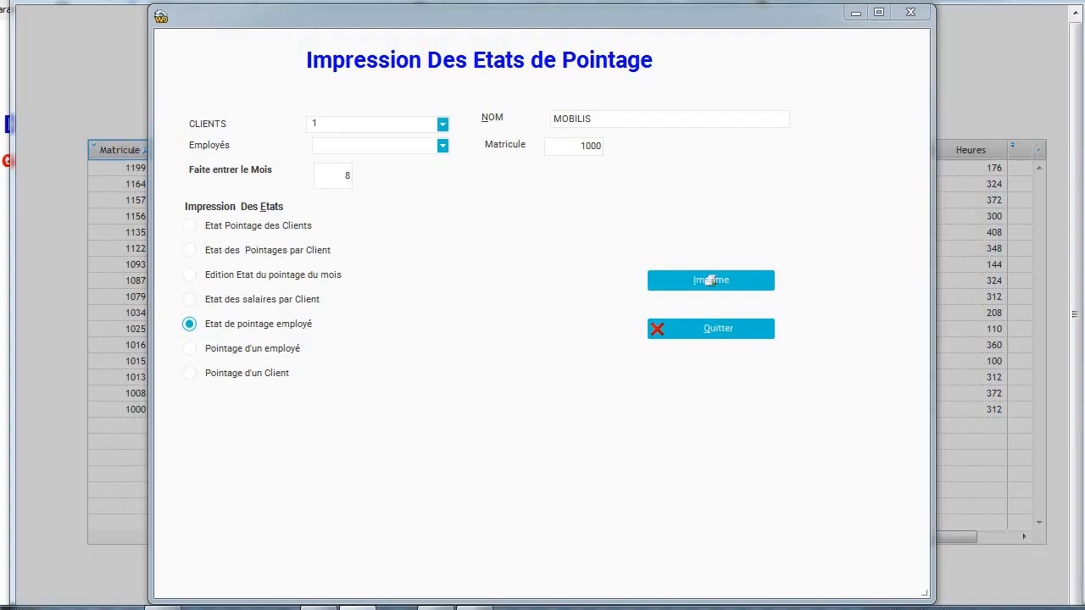
Preview the 'Pointage d'un employé' report showing agent 1000's 312-hour MOBILIS timesheet.
{"action": "left_click", "coordinate": [252, 350]}
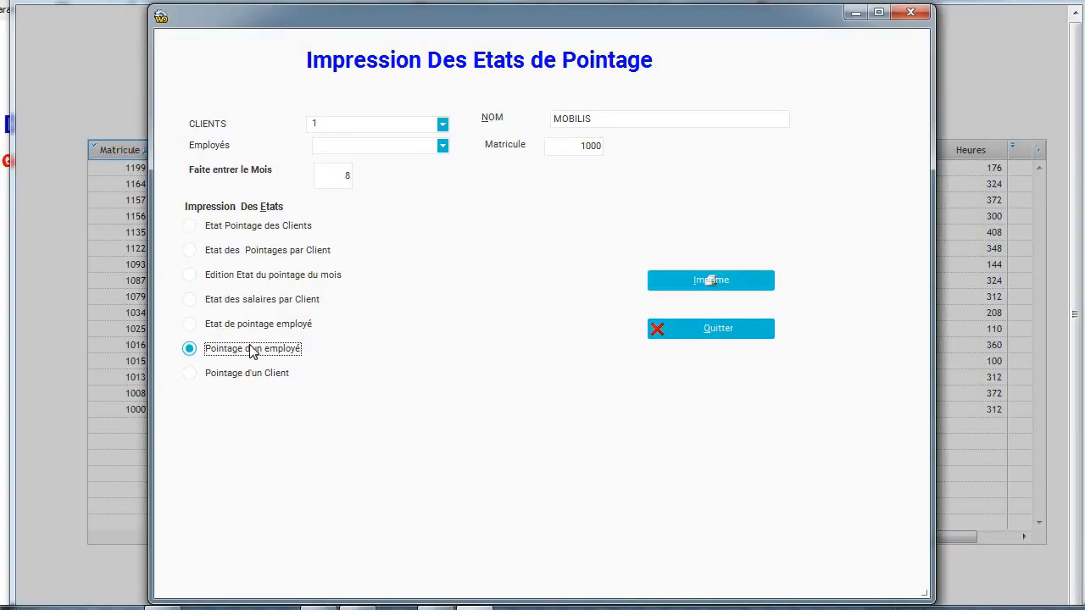
{"action": "left_click", "coordinate": [698, 279]}
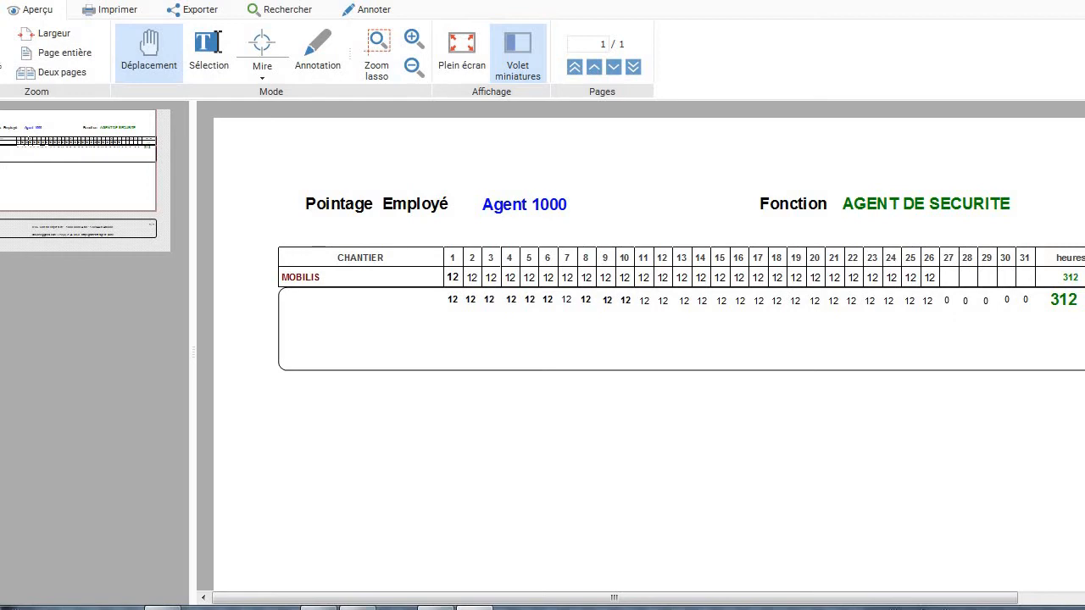
{"action": "key", "text": "Escape"}
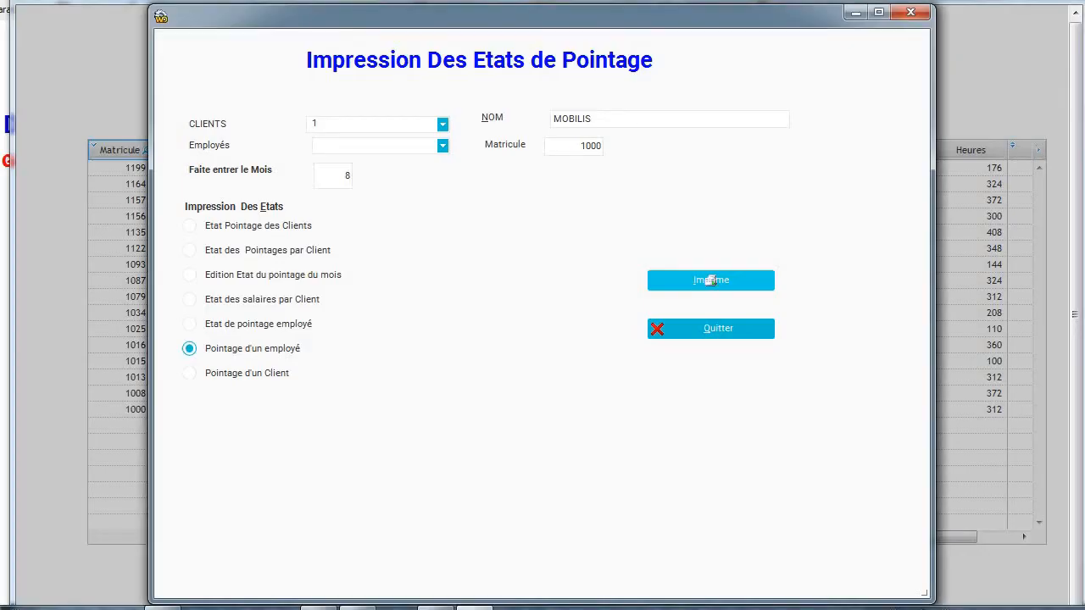
Preview the MOBILIS client attendance sheet, then return to the August timesheet with AGENT 1135 selected.
{"action": "left_click", "coordinate": [222, 377]}
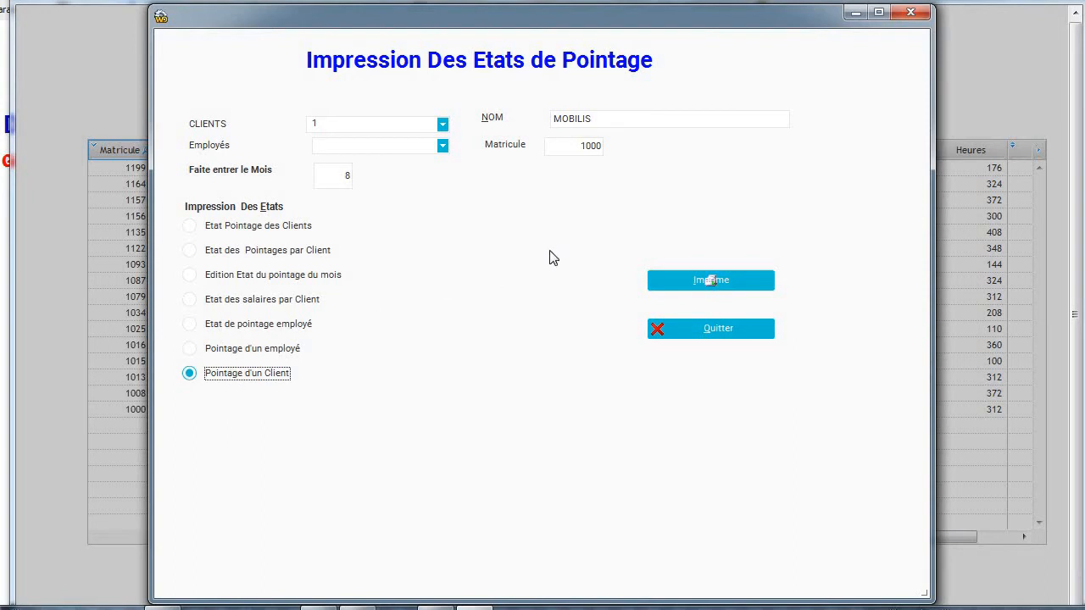
{"action": "left_click", "coordinate": [710, 281]}
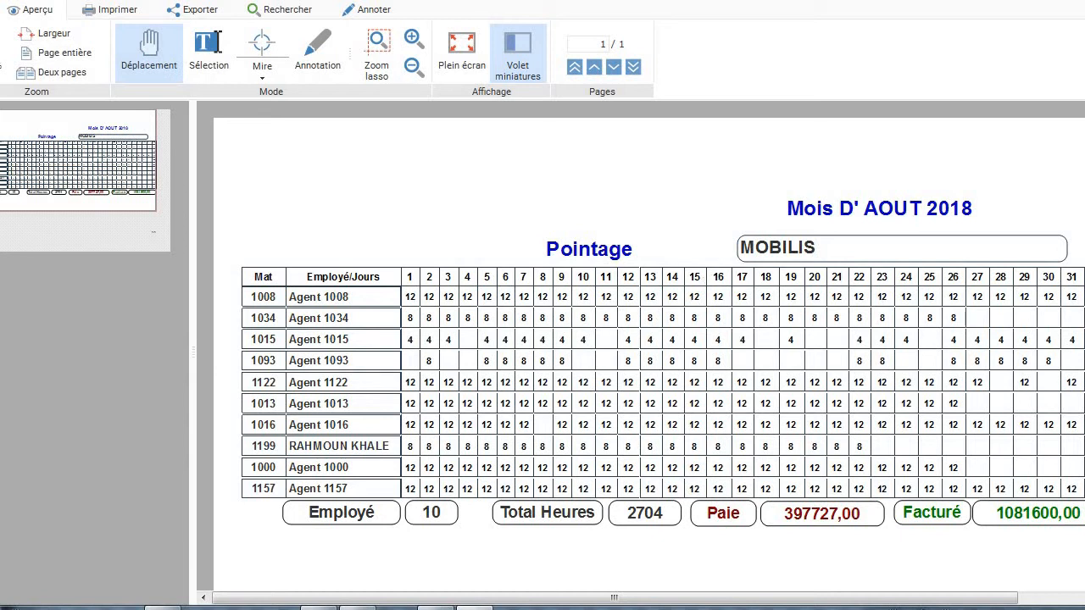
{"action": "key", "text": "Escape"}
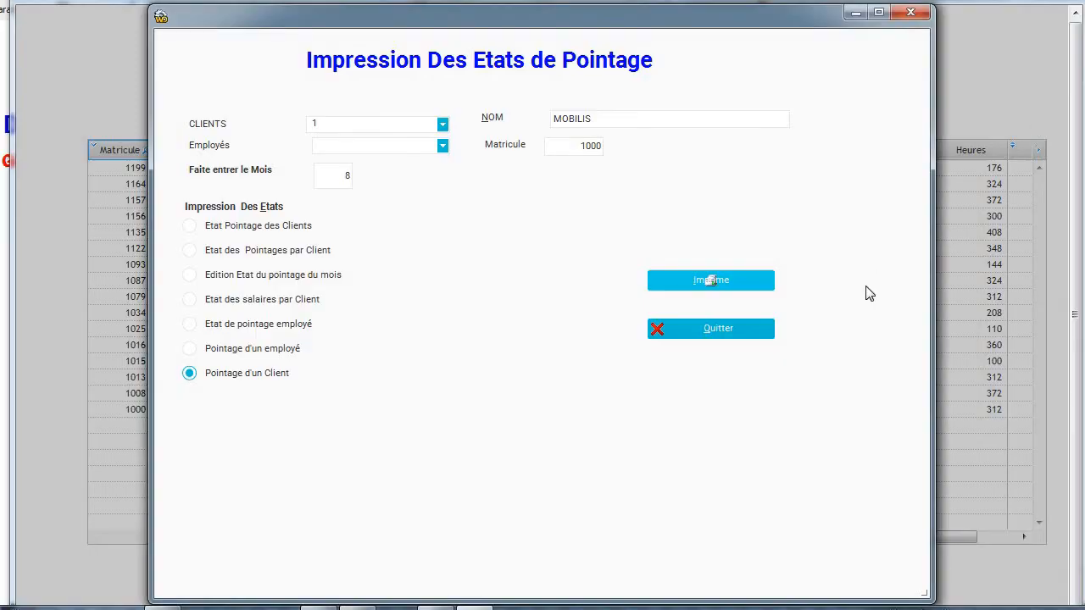
{"action": "left_click", "coordinate": [727, 328]}
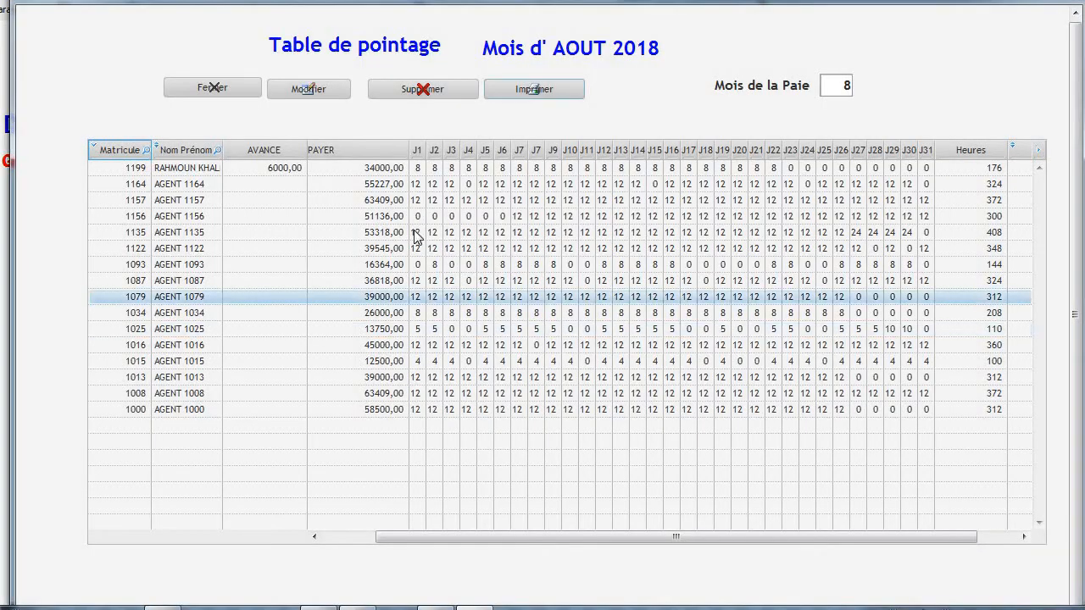
{"action": "left_click", "coordinate": [416, 238]}
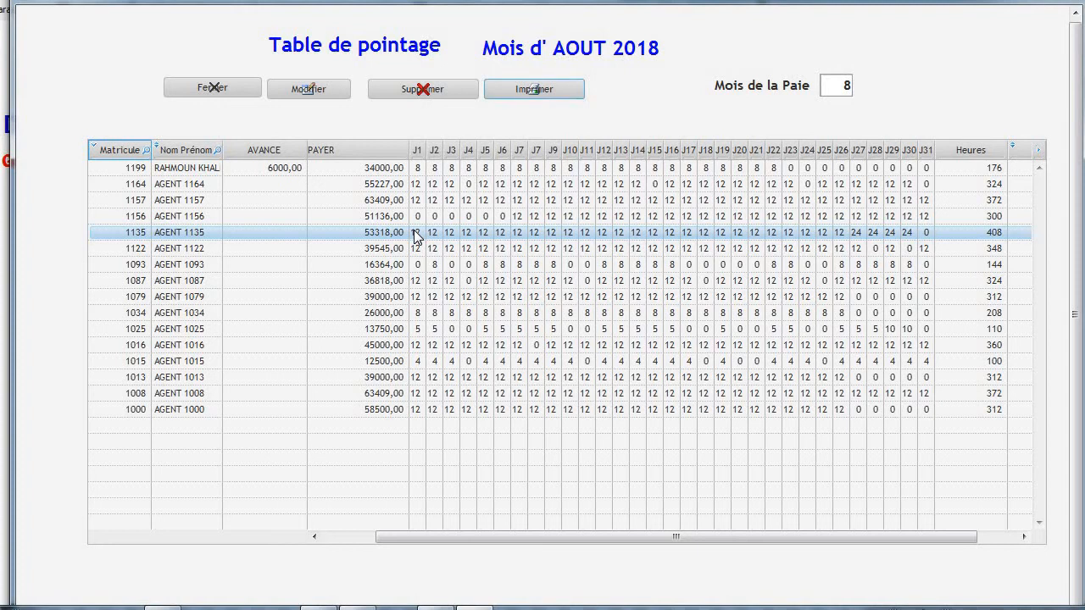
Close the timesheet table and open Saisie Des Avances, dismissing the verification notice.
{"action": "left_click", "coordinate": [219, 87]}
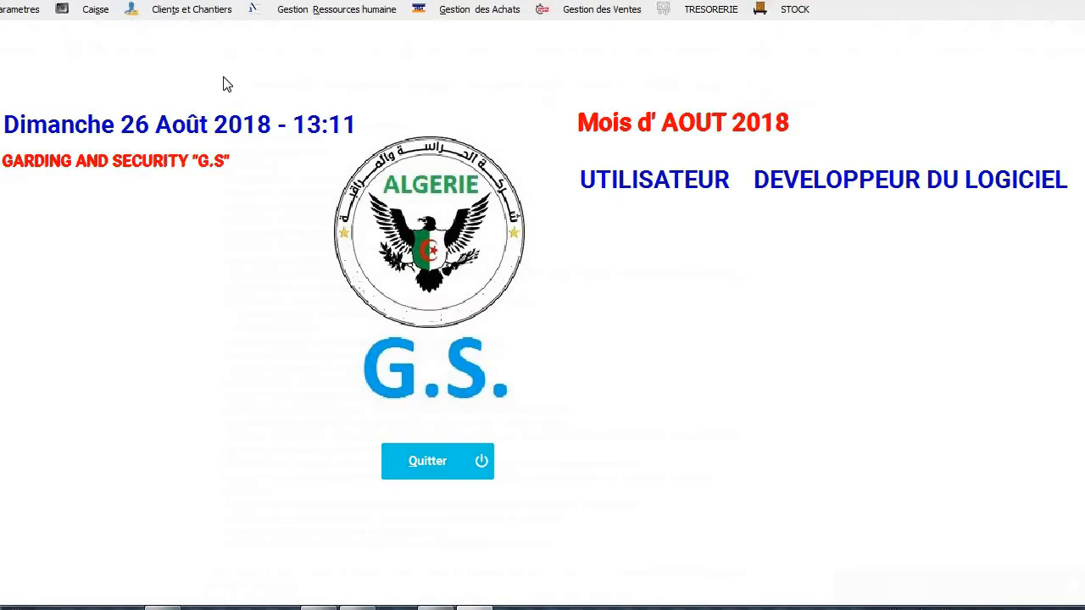
{"action": "left_click", "coordinate": [284, 18]}
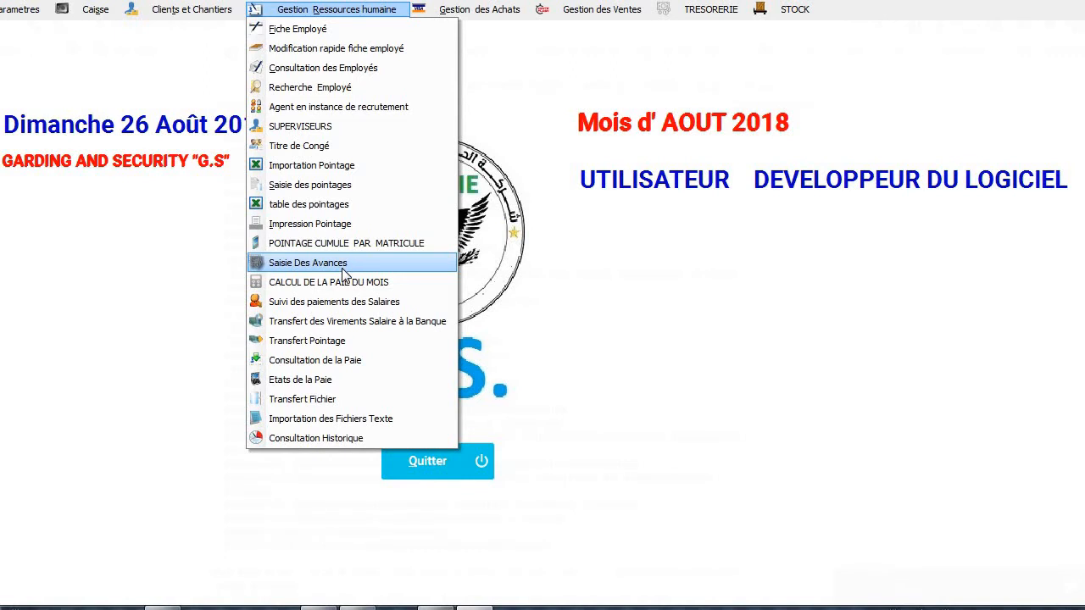
{"action": "left_click", "coordinate": [344, 270]}
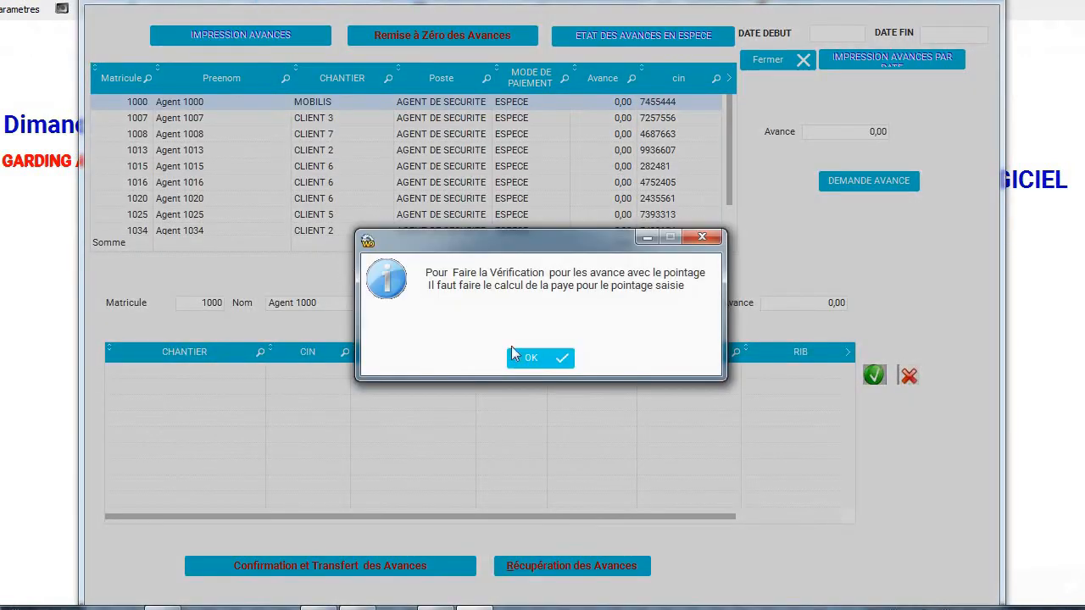
{"action": "left_click", "coordinate": [523, 358]}
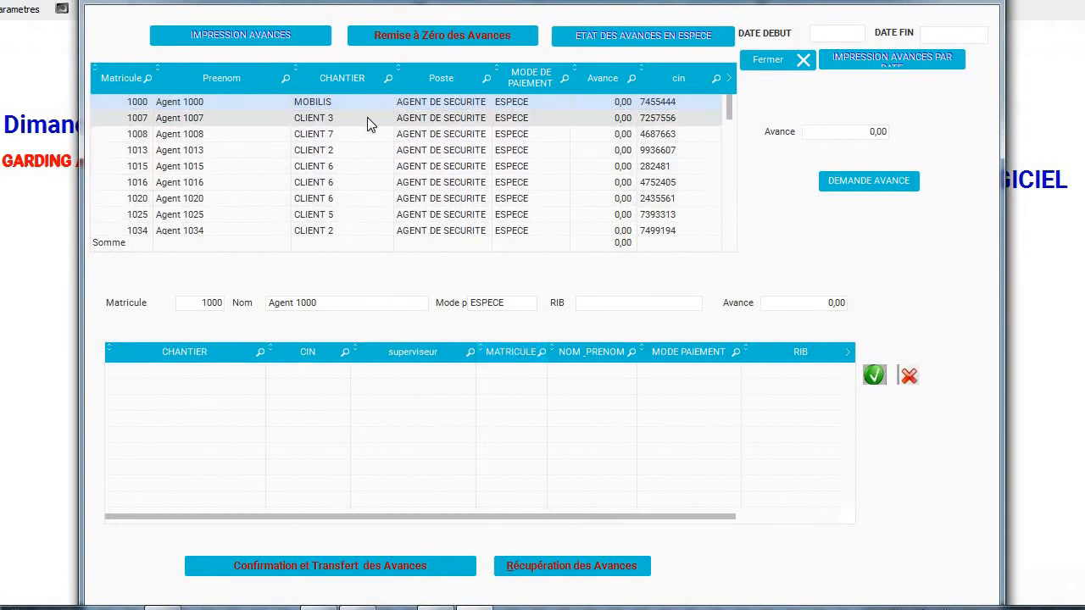
Add a 3000 advance for Agent 1007 and transfer advances to C:\smart\VIRAVANCES.txt.
{"action": "left_click", "coordinate": [623, 128]}
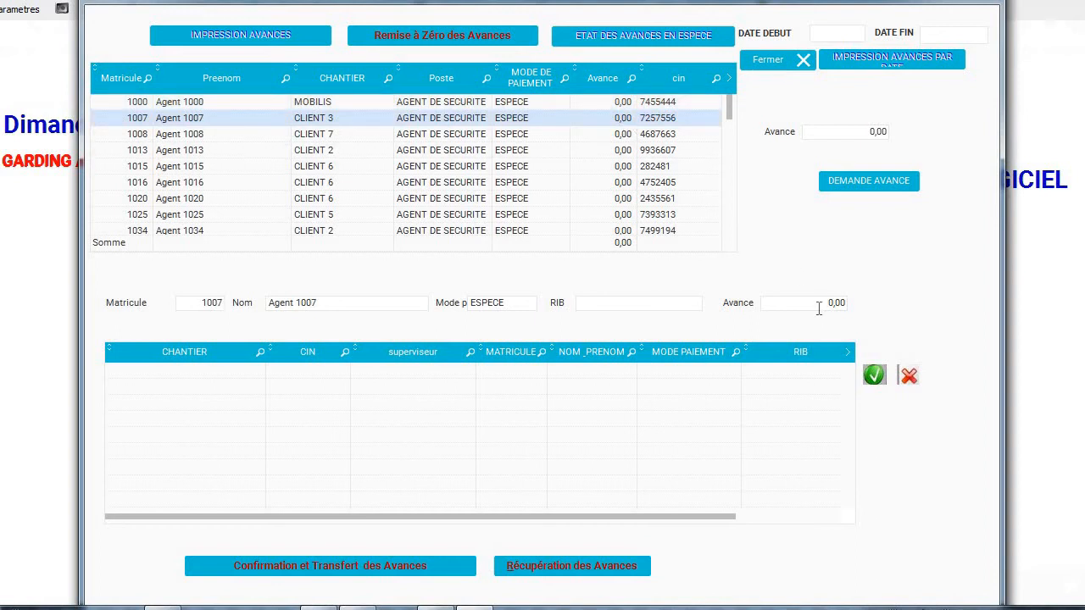
{"action": "left_click", "coordinate": [819, 308]}
{"action": "type", "text": "3000"}
{"action": "left_click", "coordinate": [876, 376]}
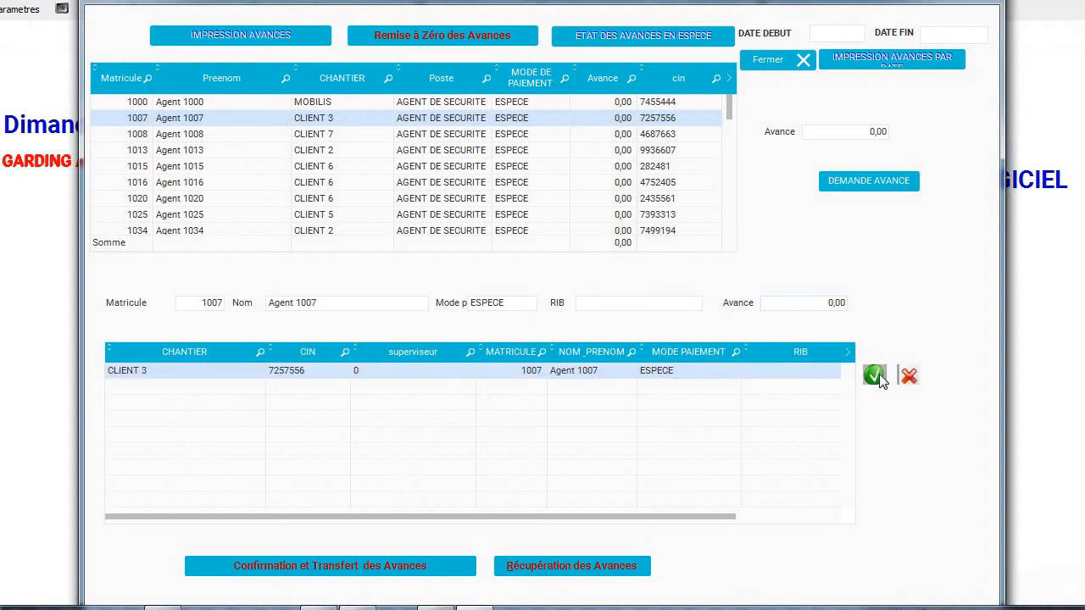
{"action": "left_click", "coordinate": [354, 566]}
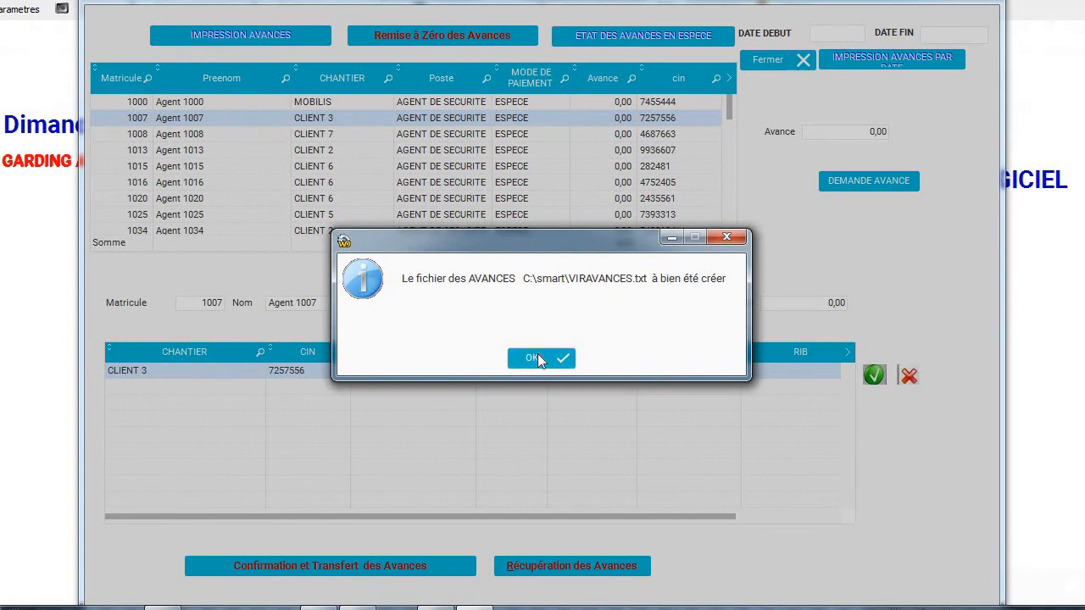
{"action": "left_click", "coordinate": [537, 358]}
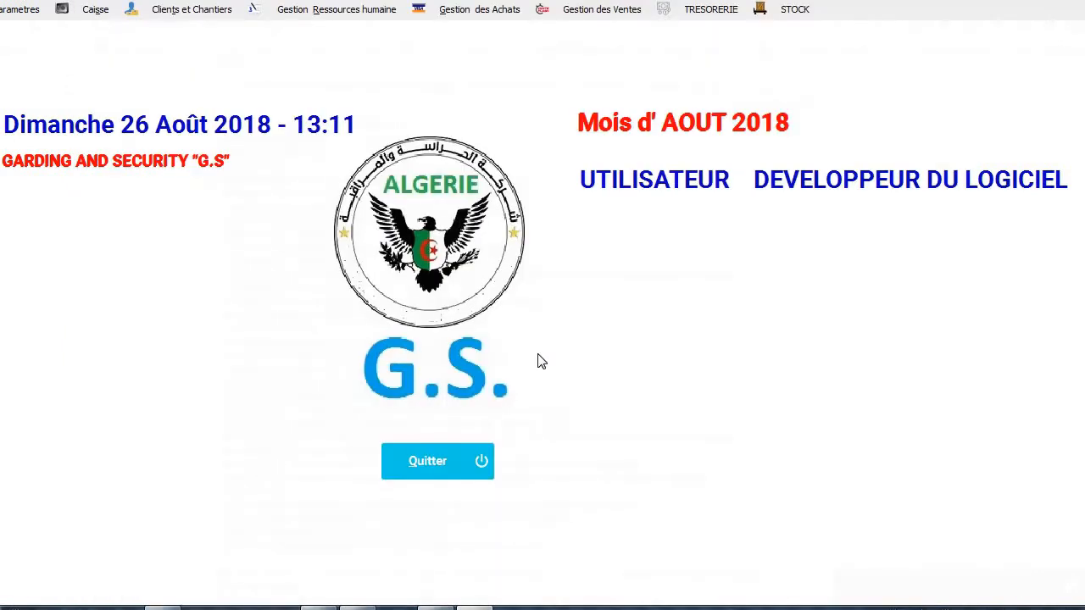
Reopen Saisie des Avances, generate the cash advances statement with the 3000,00 advance, and close it.
{"action": "left_click", "coordinate": [319, 14]}
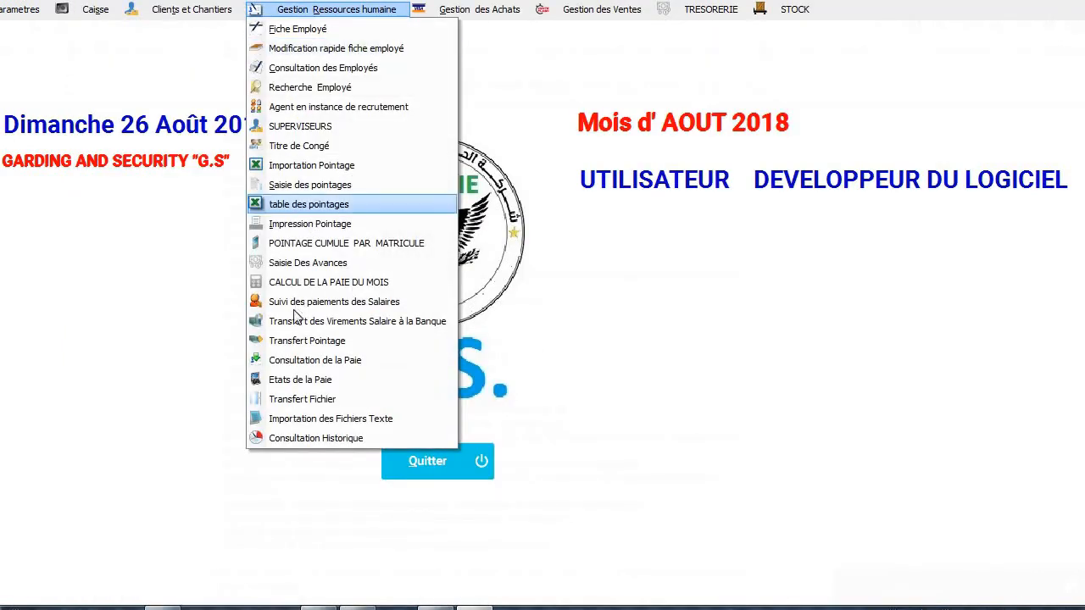
{"action": "left_click", "coordinate": [311, 264]}
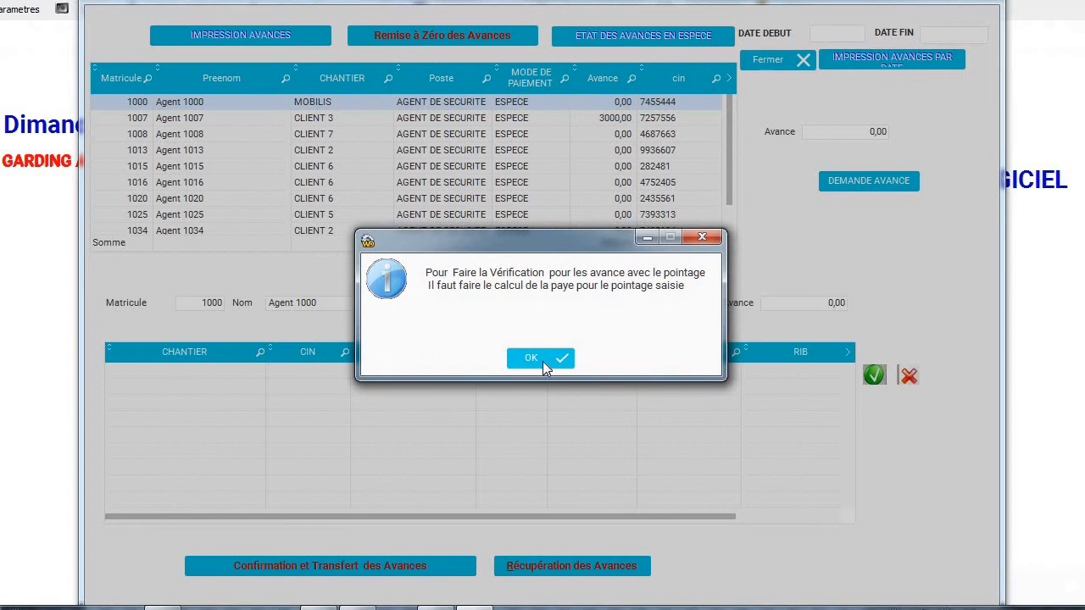
{"action": "left_click", "coordinate": [542, 361]}
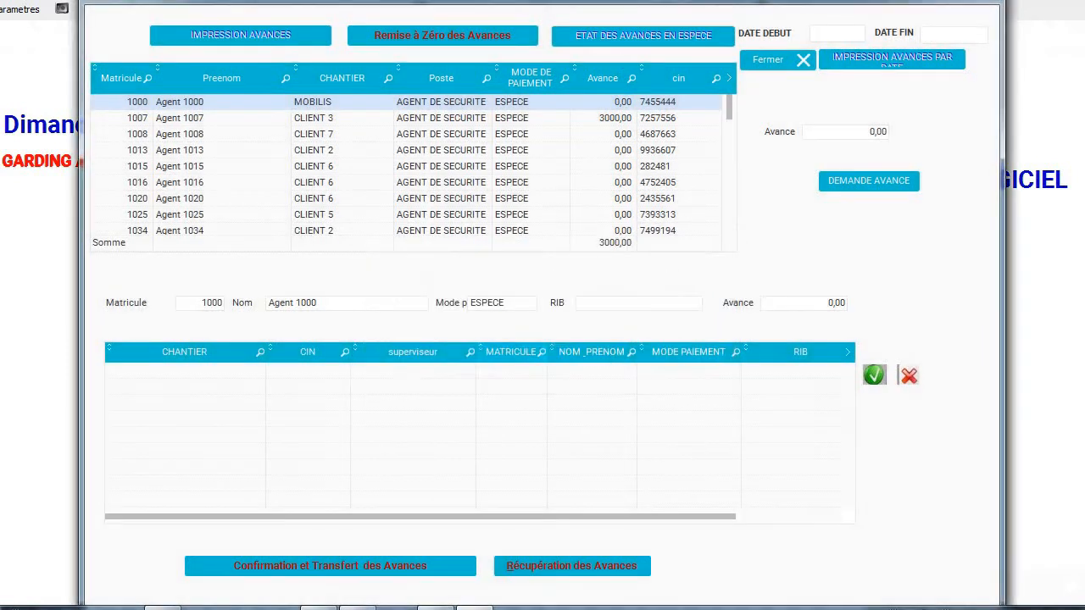
{"action": "left_click", "coordinate": [610, 35]}
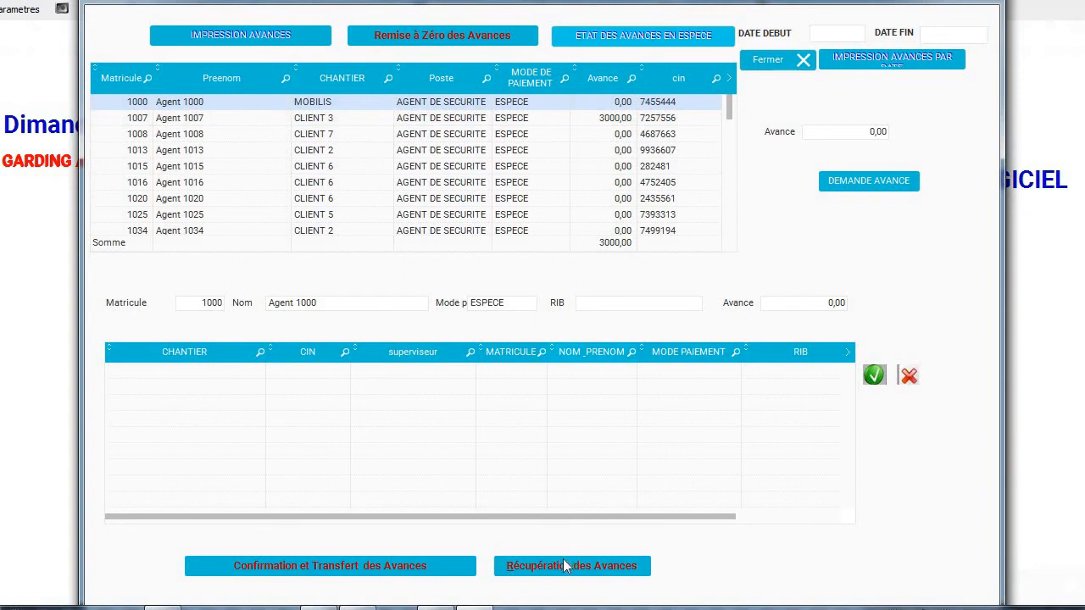
{"action": "left_click", "coordinate": [784, 60]}
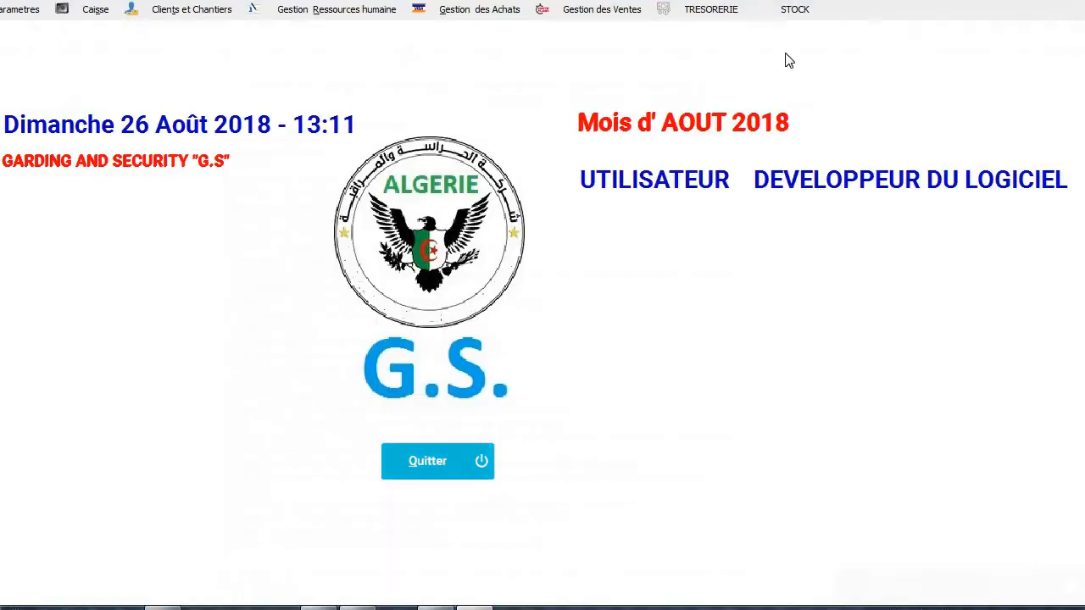
Run Calcul de la Paie from CALCUL DE LA PAIE DU MOIS.
{"action": "left_click", "coordinate": [322, 9]}
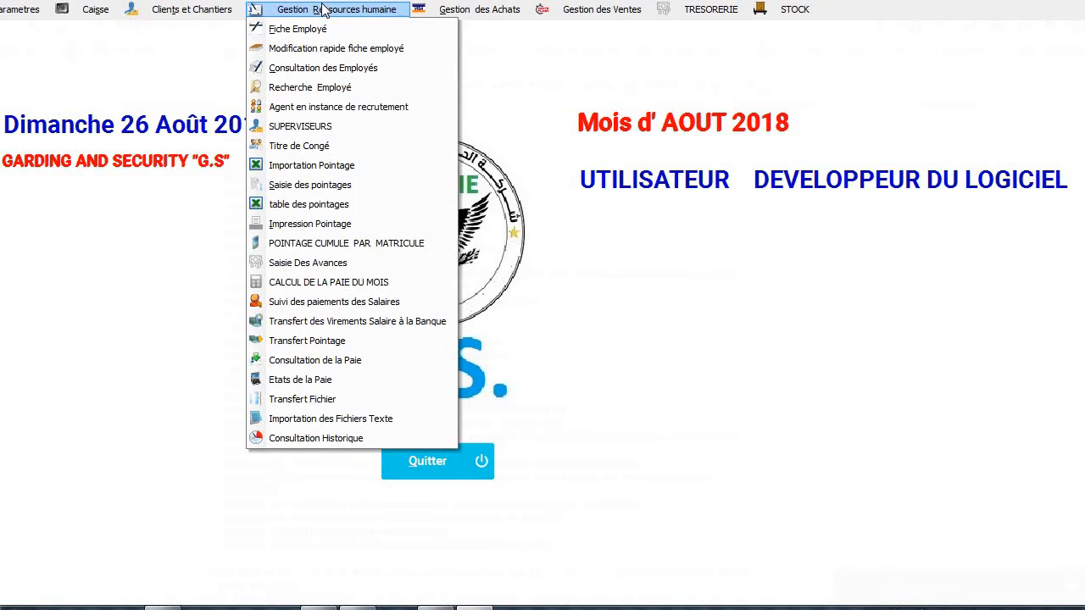
{"action": "left_click", "coordinate": [295, 285]}
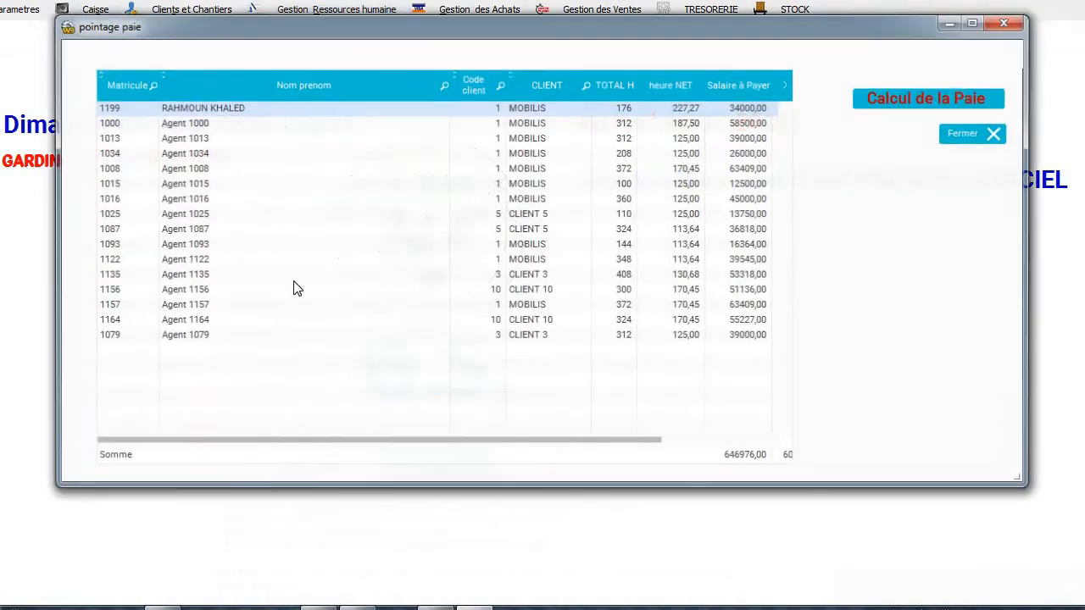
{"action": "left_click", "coordinate": [917, 109]}
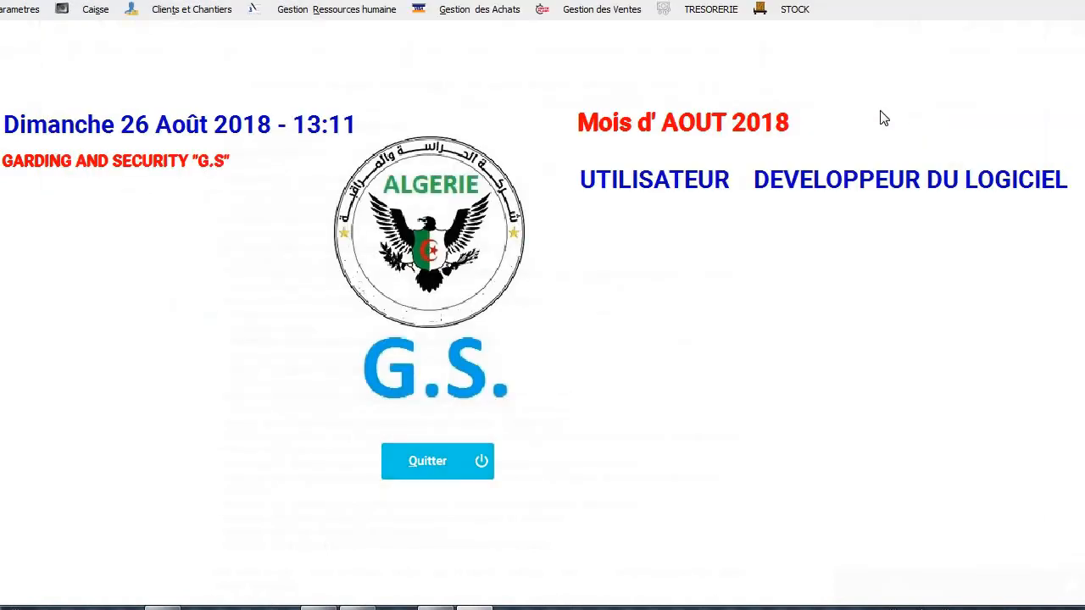
Prepare payroll in Transfert Pointage and print AGENT 1000's 58 500,00 salary receipt.
{"action": "left_click", "coordinate": [313, 19]}
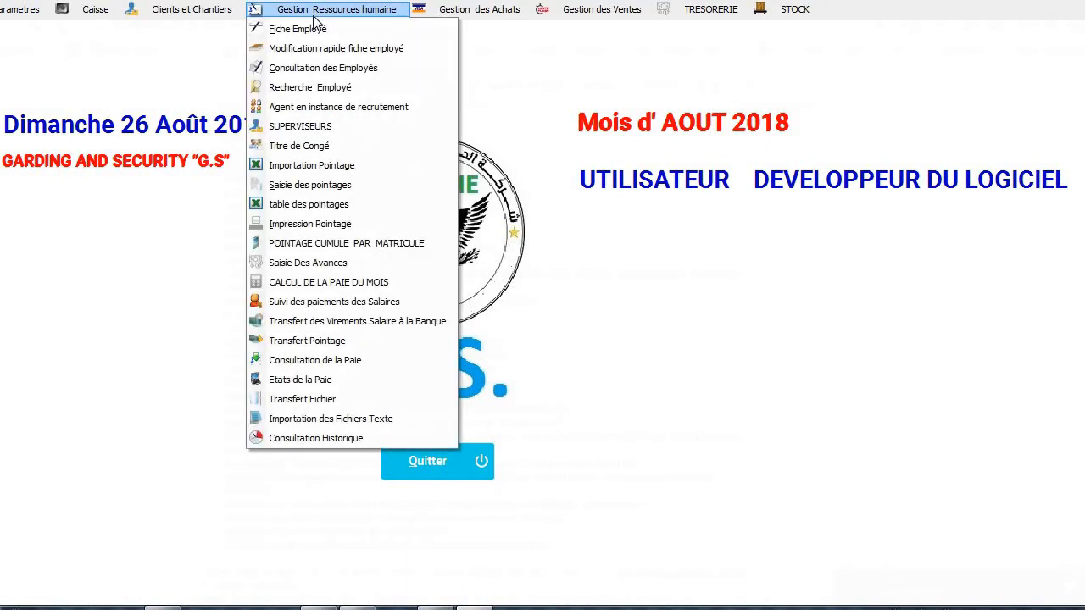
{"action": "left_click", "coordinate": [305, 342]}
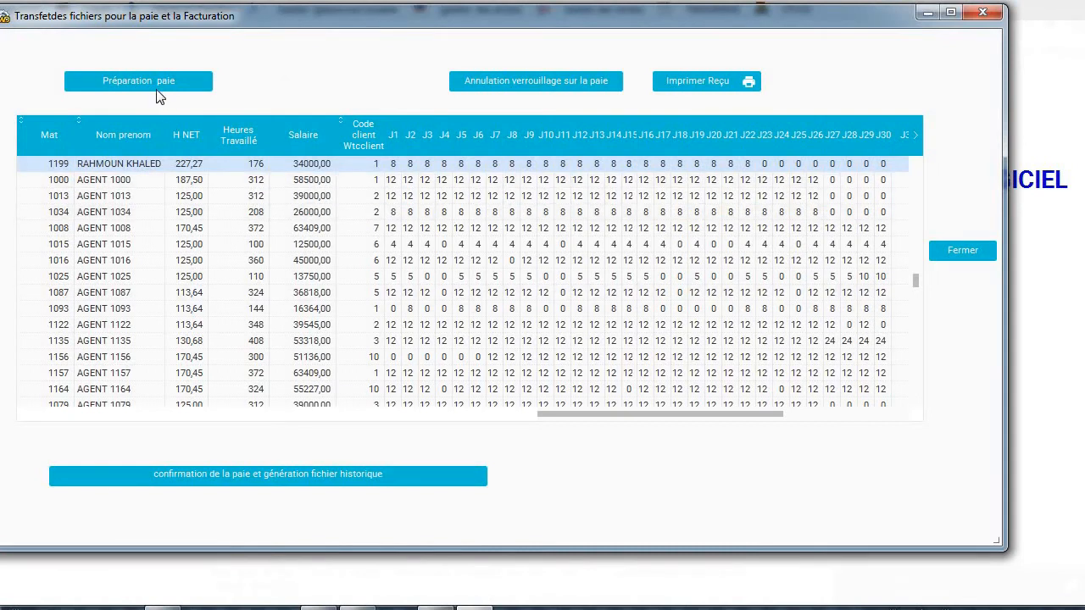
{"action": "left_click", "coordinate": [157, 86]}
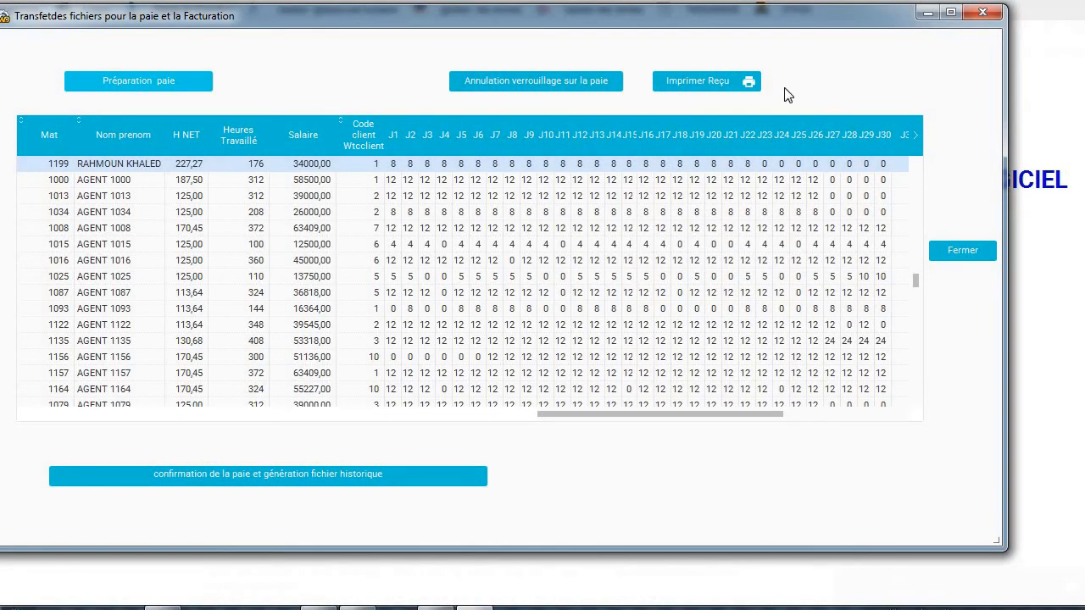
{"action": "left_click", "coordinate": [613, 183]}
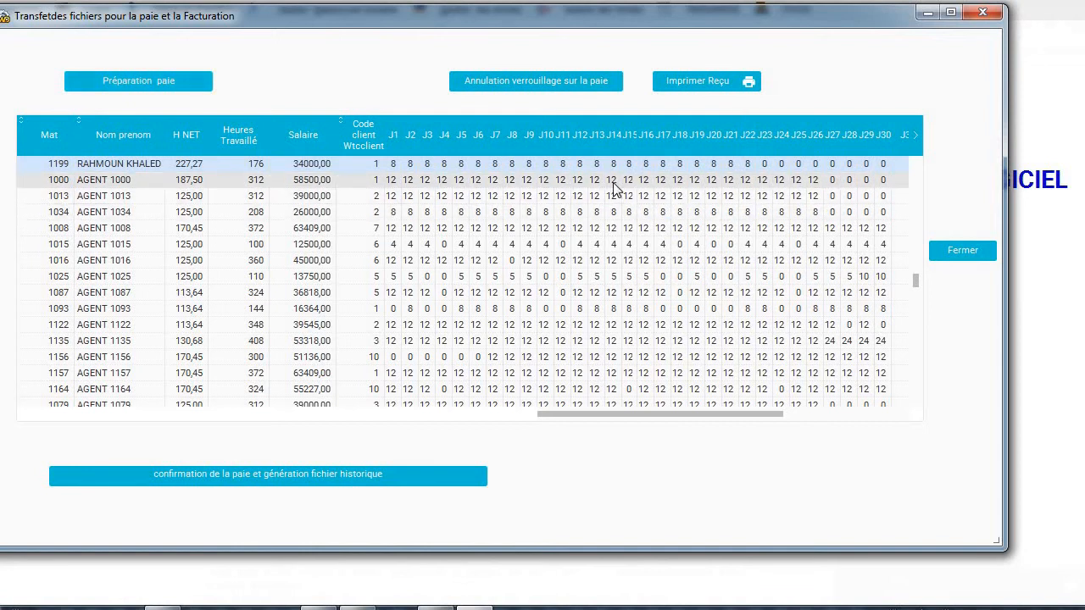
{"action": "left_click", "coordinate": [726, 81]}
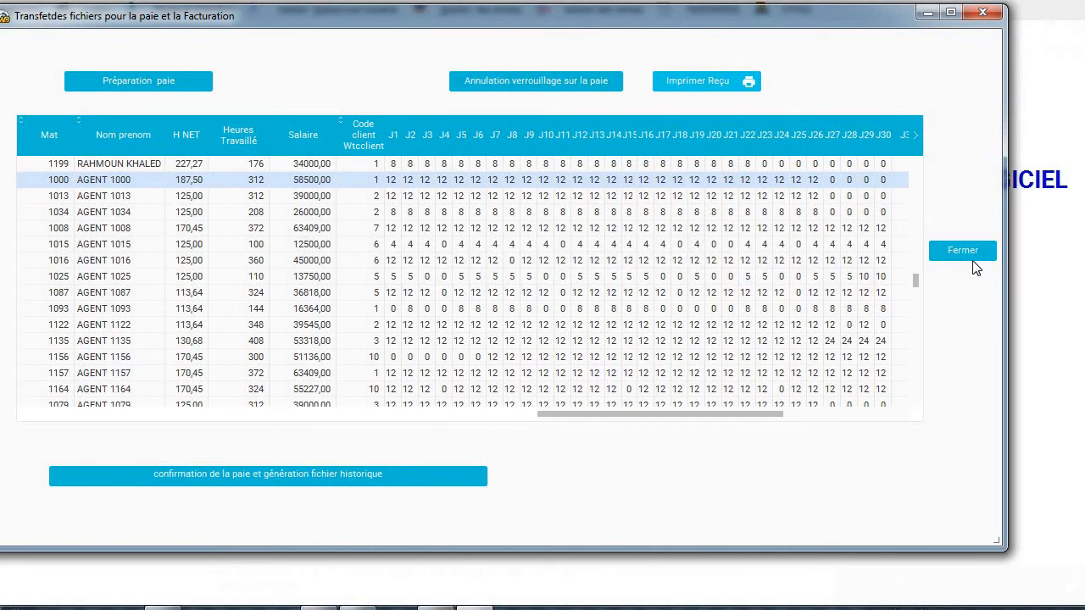
{"action": "left_click", "coordinate": [973, 266]}
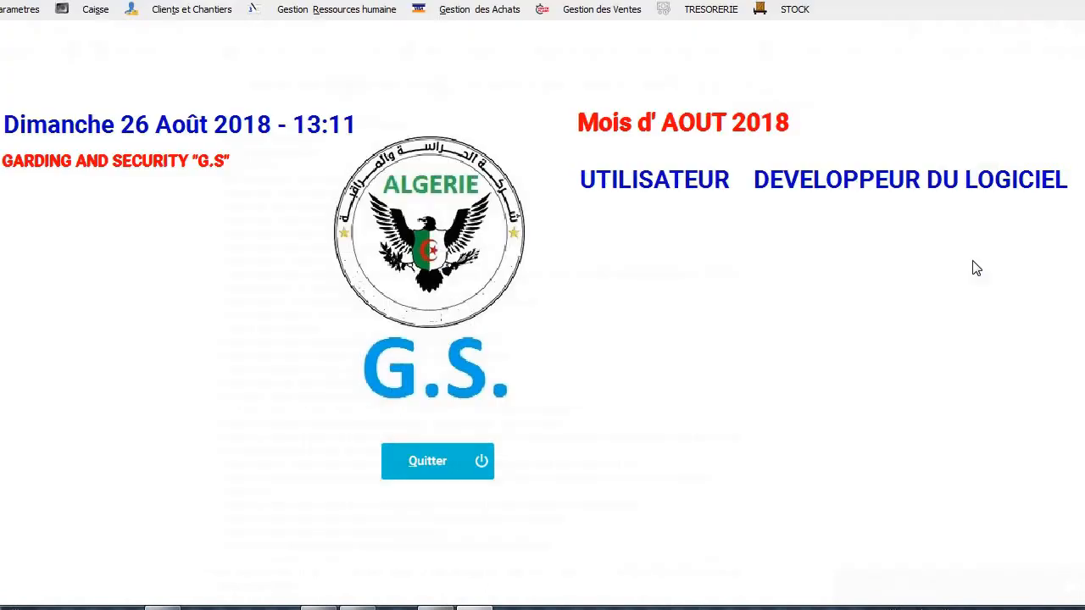
Preview the August 2018 payslips from Etats de la Paie, showing net pay 34000,00.
{"action": "left_click", "coordinate": [330, 11]}
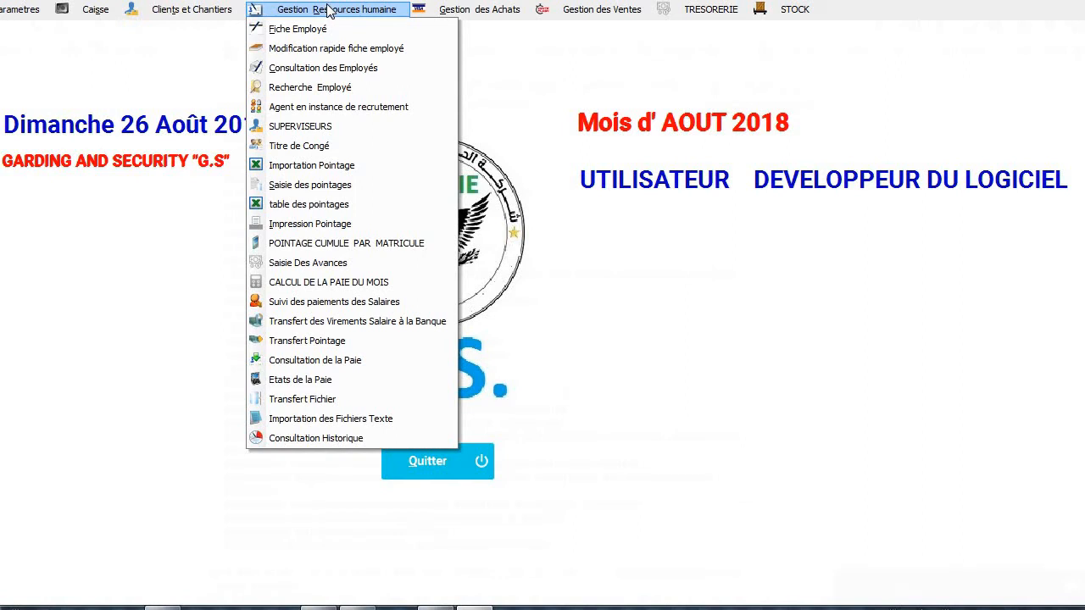
{"action": "left_click", "coordinate": [354, 360]}
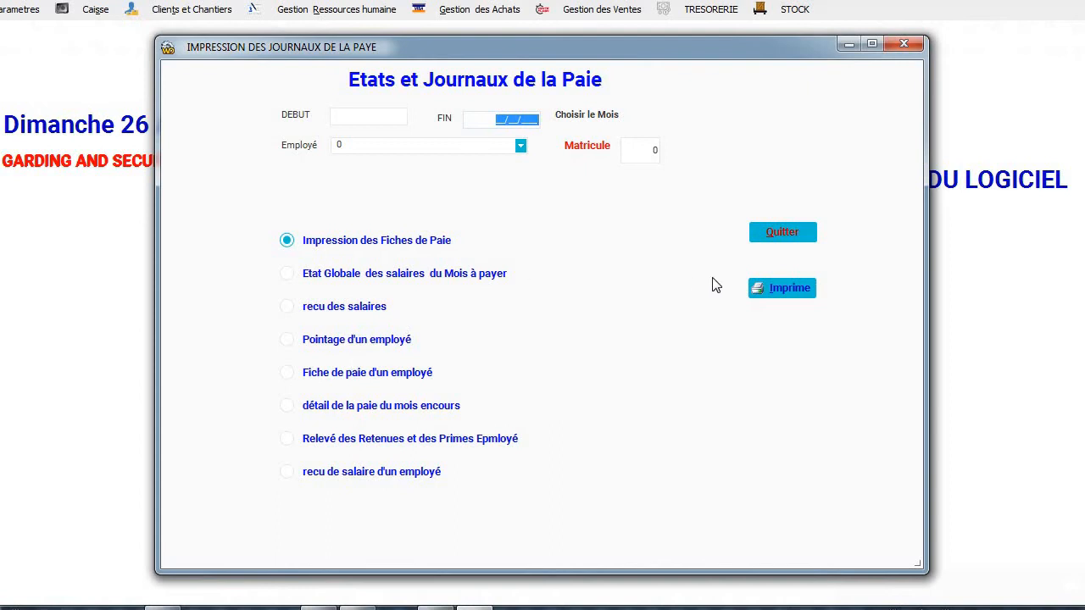
{"action": "left_click", "coordinate": [787, 289]}
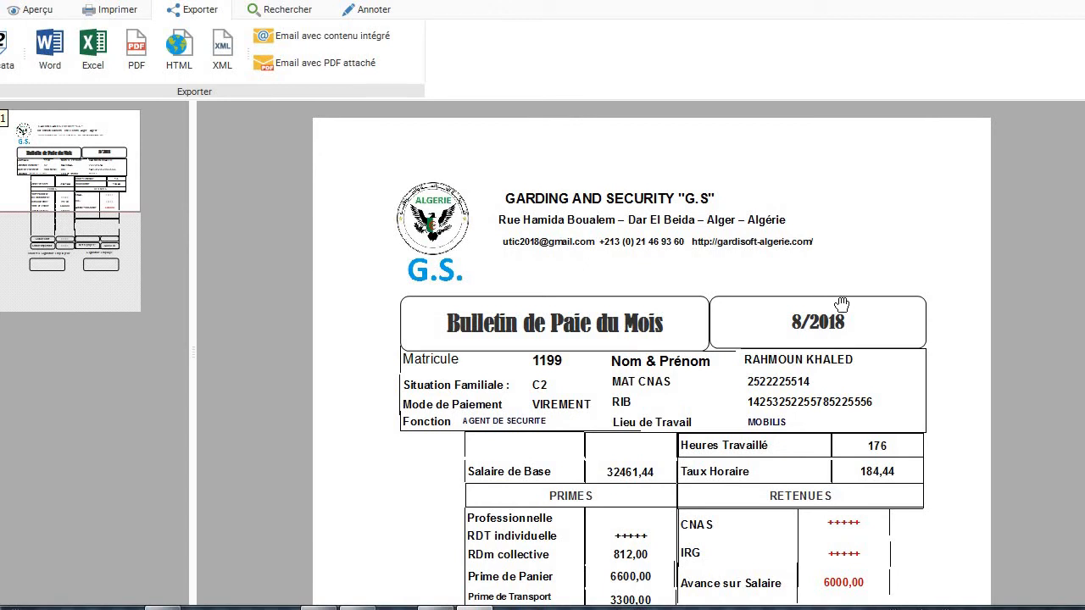
{"action": "scroll", "coordinate": [840, 303], "scroll_direction": "down", "scroll_amount": 1}
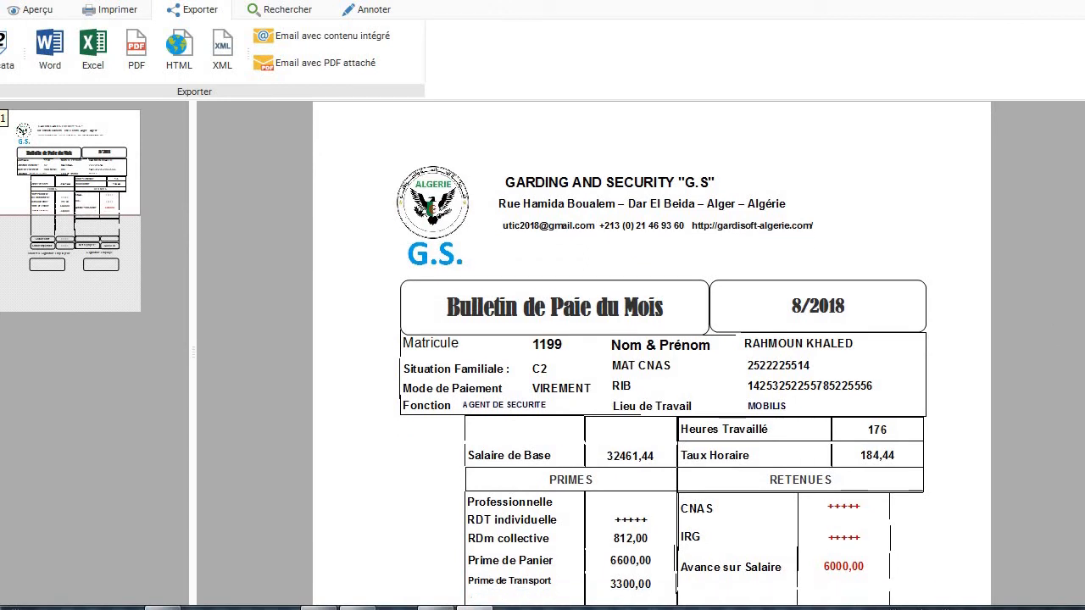
{"action": "scroll", "coordinate": [651, 339], "scroll_direction": "down", "scroll_amount": 5}
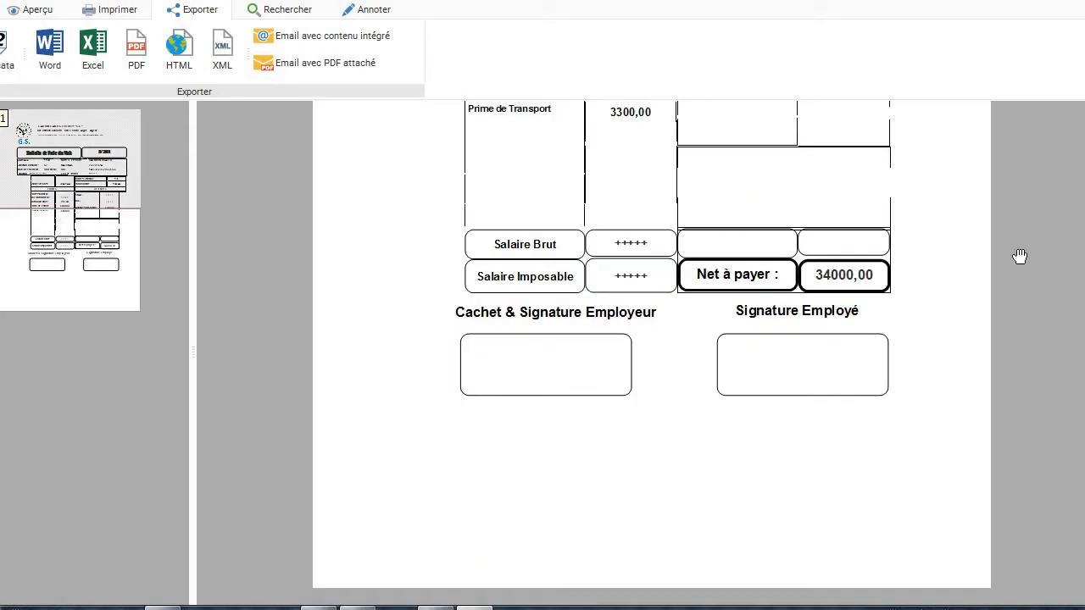
{"action": "key", "text": "Escape"}
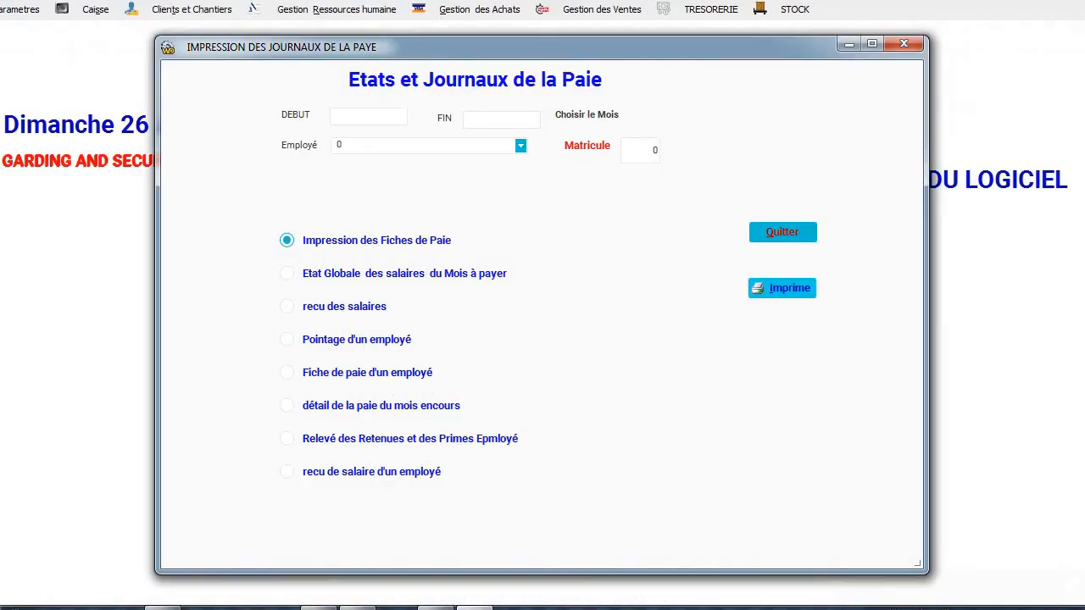
Preview the Etat Globale des Salaires: 16 employees, 4482 hours, 646976,00 total.
{"action": "left_click", "coordinate": [412, 277]}
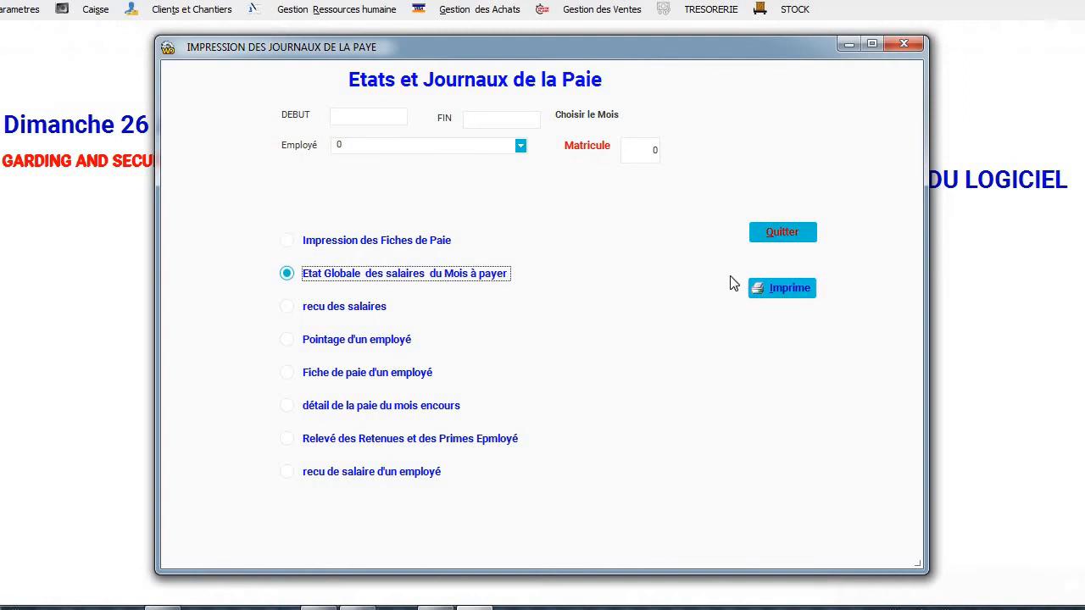
{"action": "left_click", "coordinate": [781, 288]}
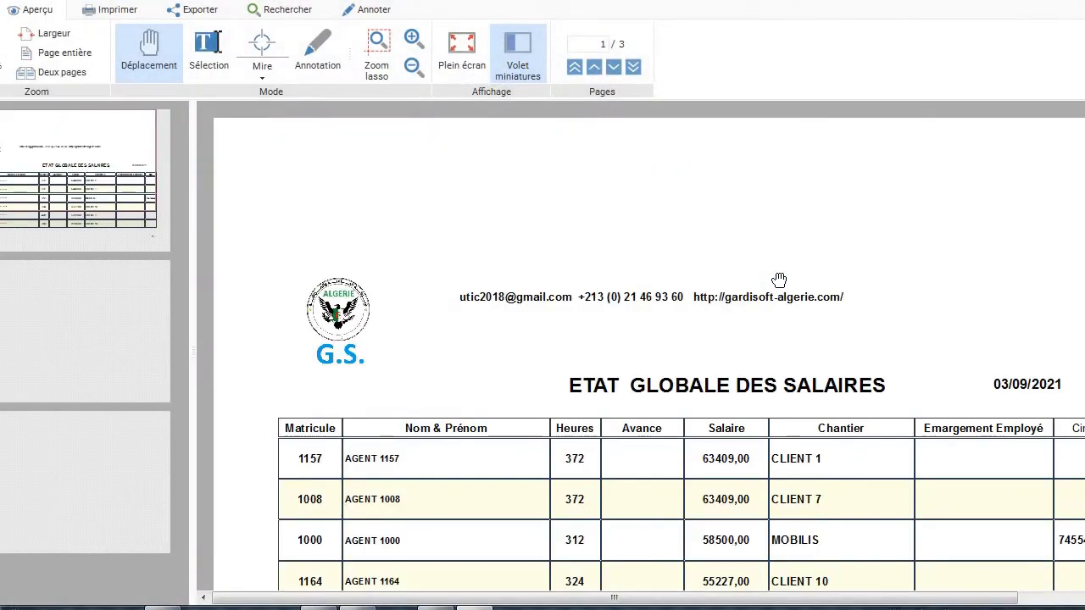
{"action": "scroll", "coordinate": [779, 280], "scroll_direction": "down", "scroll_amount": 1}
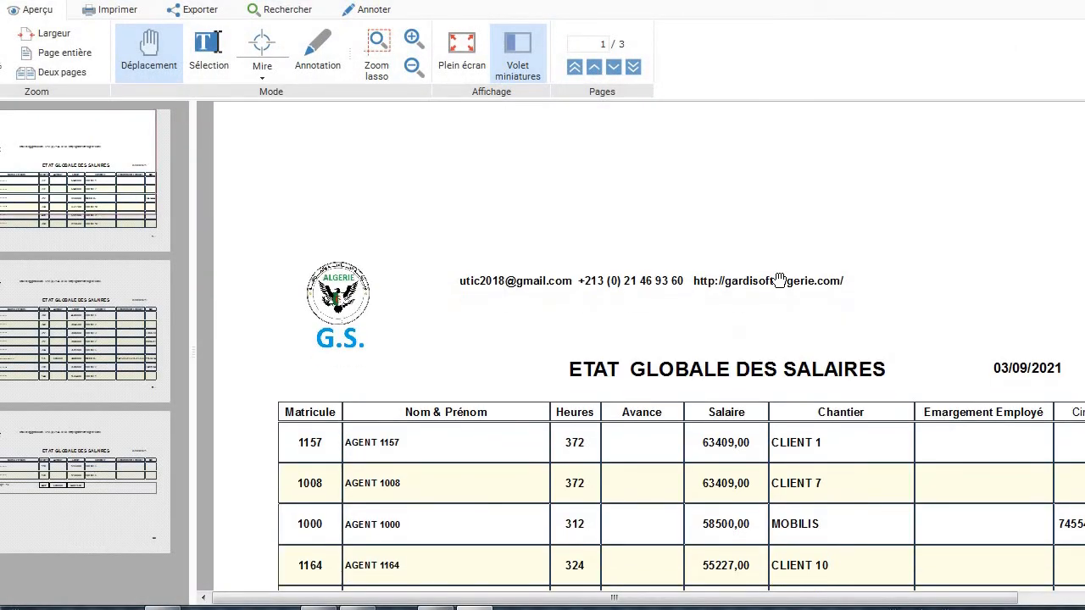
{"action": "scroll", "coordinate": [779, 280], "scroll_direction": "down", "scroll_amount": 10}
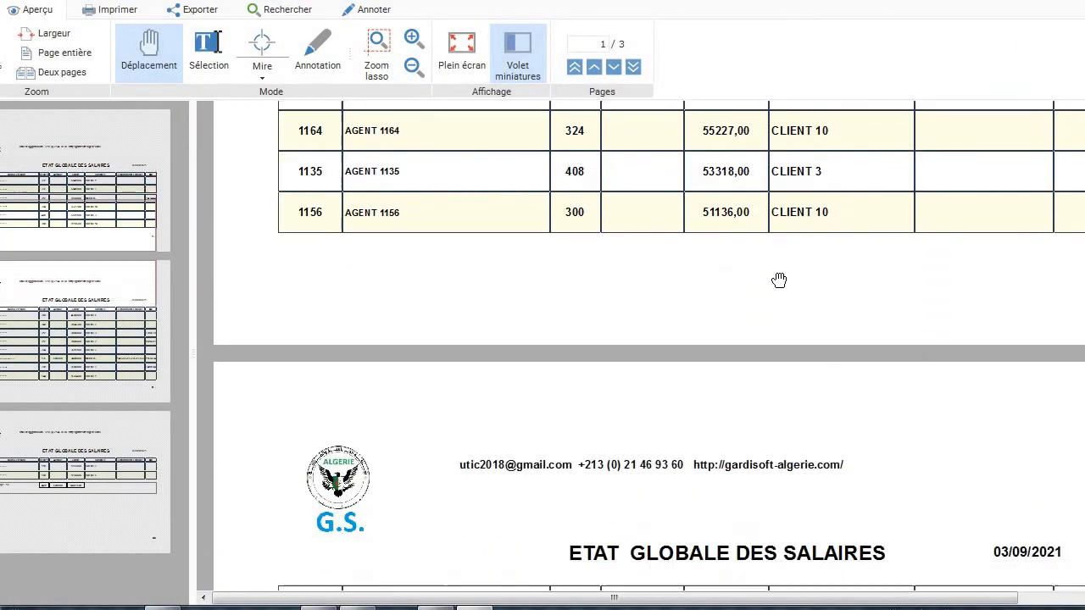
{"action": "scroll", "coordinate": [779, 280], "scroll_direction": "down", "scroll_amount": 20}
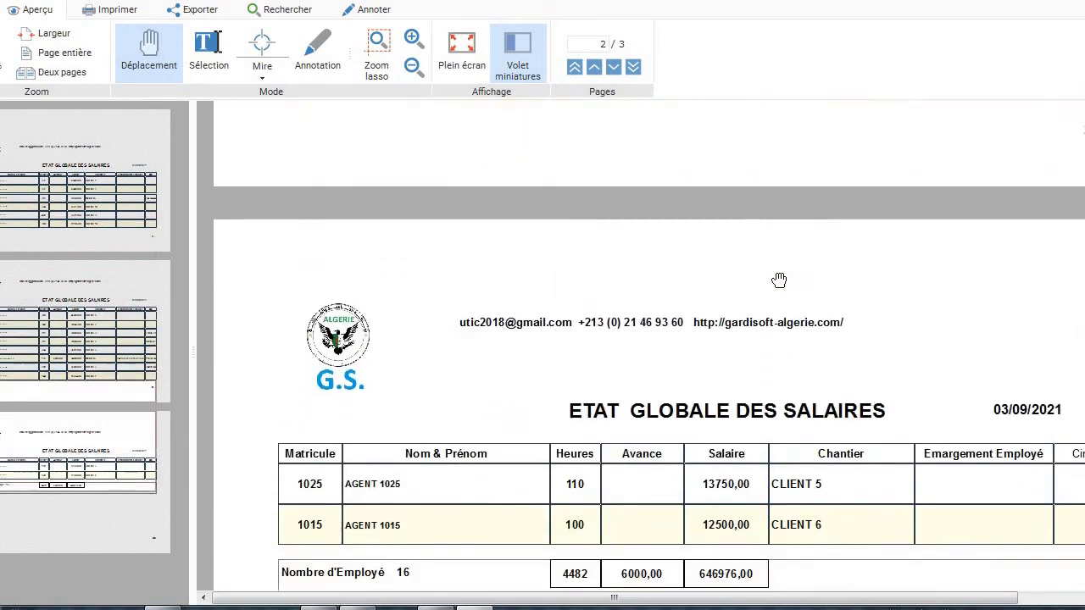
{"action": "scroll", "coordinate": [778, 279], "scroll_direction": "down", "scroll_amount": 7}
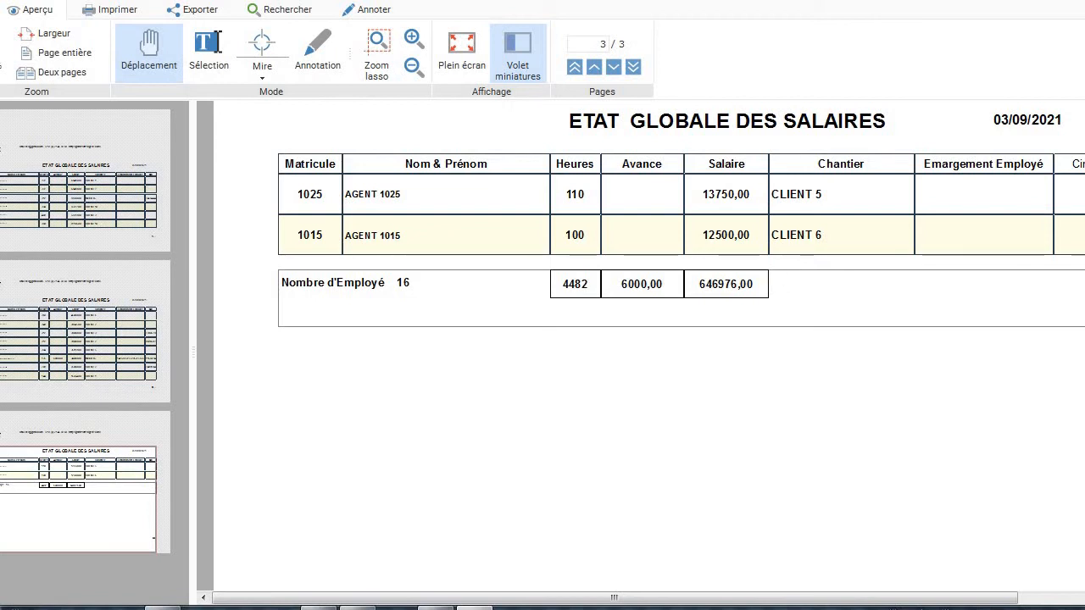
{"action": "key", "text": "Escape"}
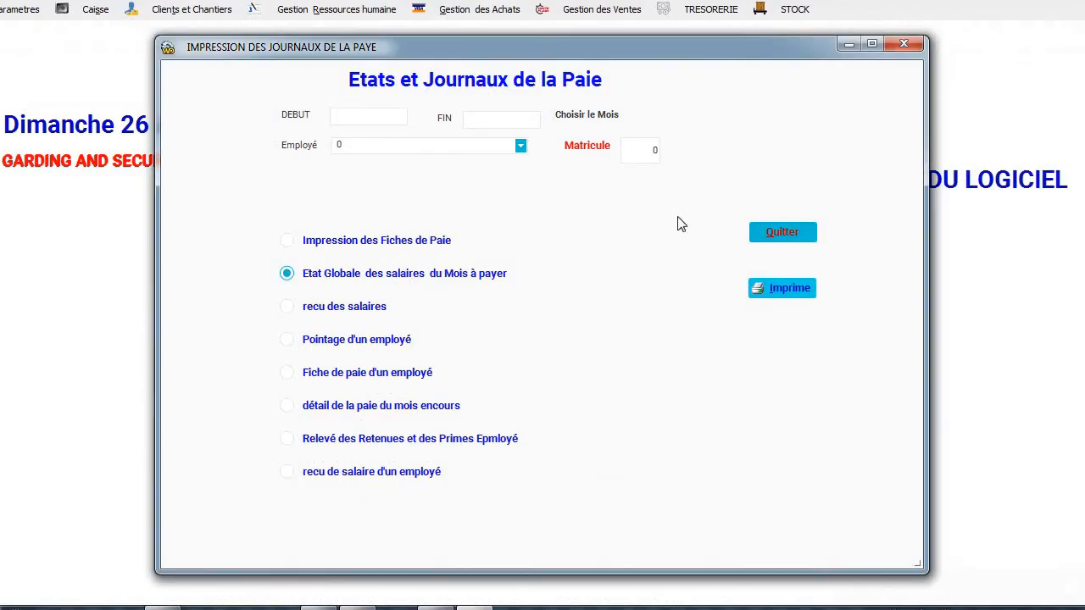
Generate and page through the 8-page Recu Salaire receipts dated 03/09/2021.
{"action": "left_click", "coordinate": [356, 310]}
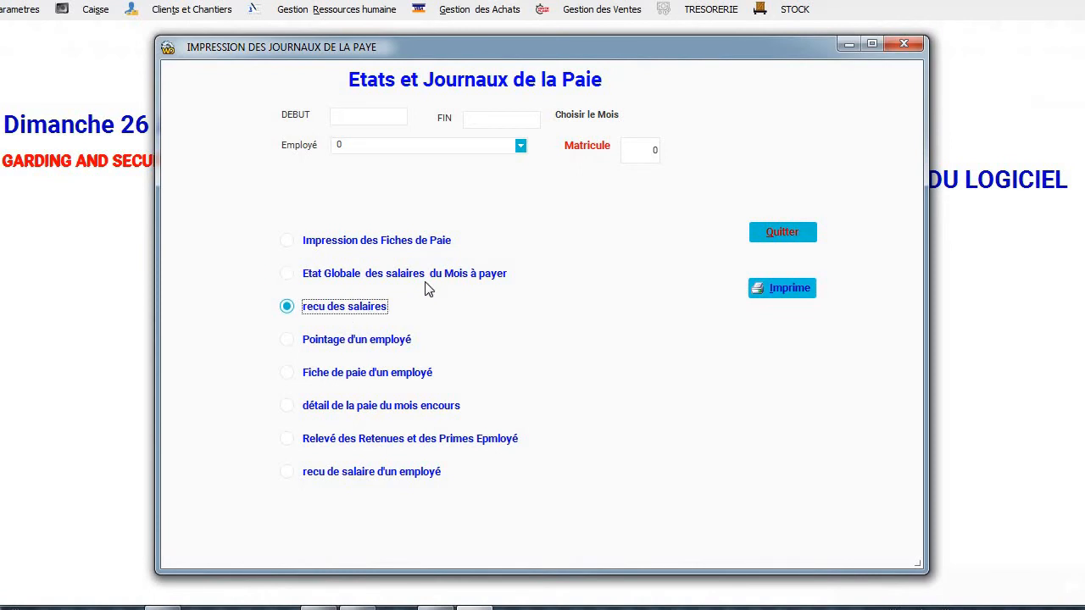
{"action": "left_click", "coordinate": [781, 289]}
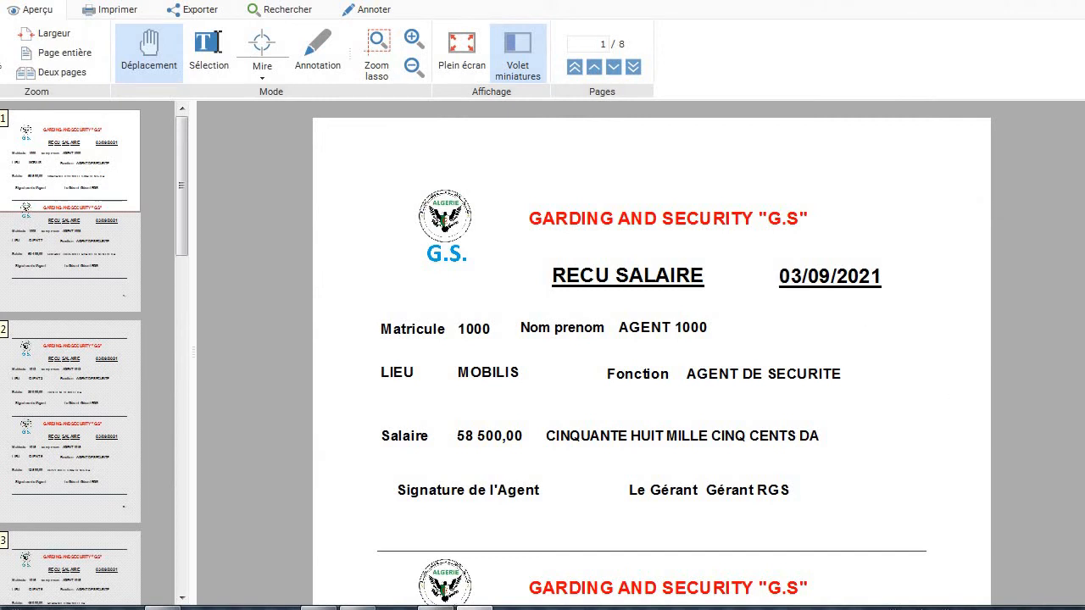
{"action": "scroll", "coordinate": [651, 356], "scroll_direction": "down", "scroll_amount": 15}
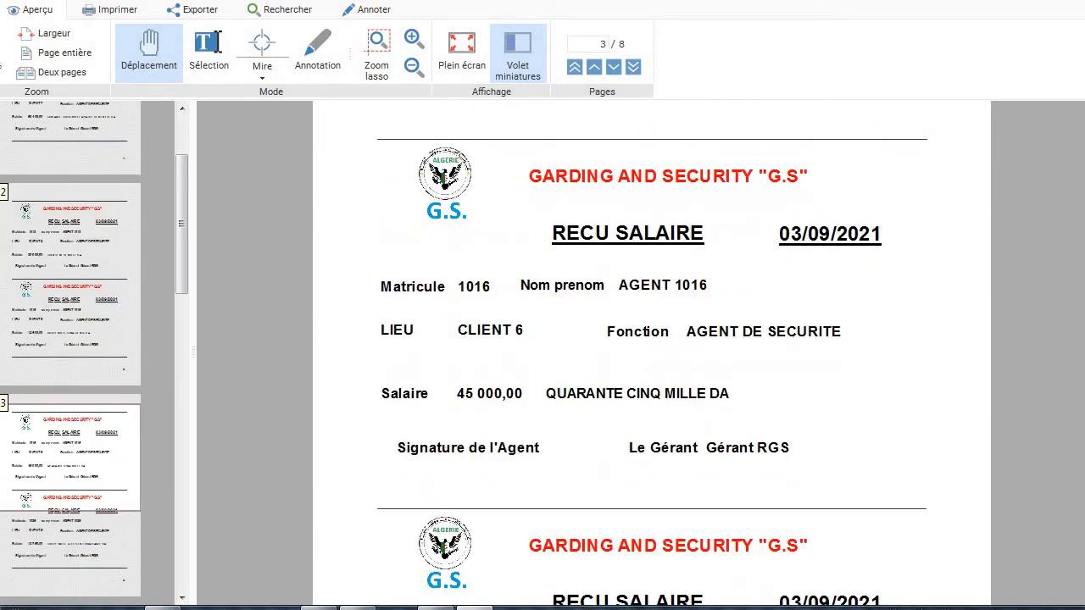
{"action": "scroll", "coordinate": [650, 356], "scroll_direction": "down", "scroll_amount": 4}
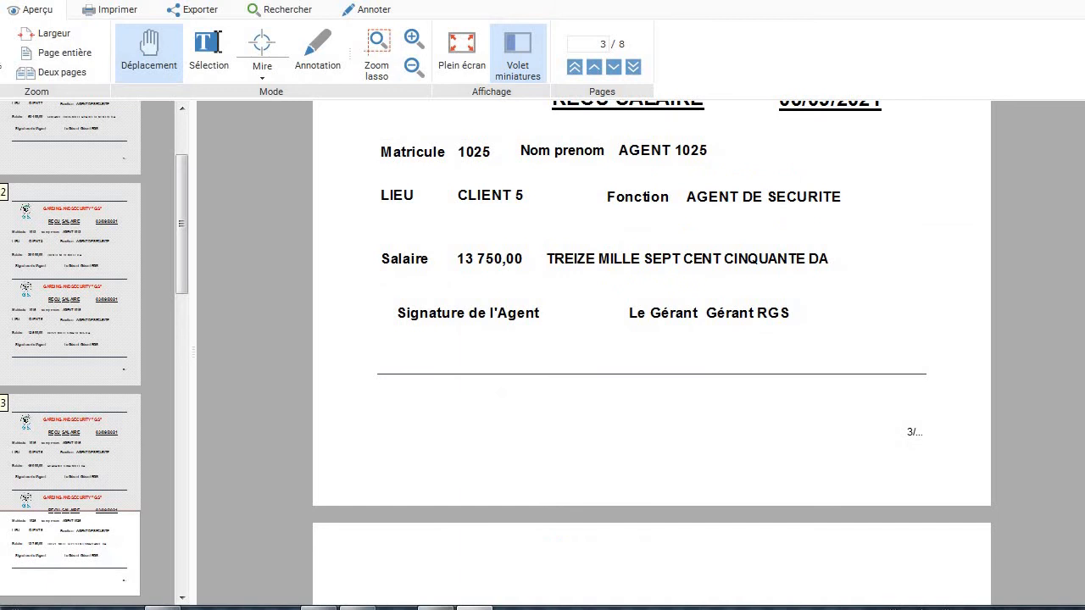
{"action": "scroll", "coordinate": [651, 356], "scroll_direction": "down", "scroll_amount": 4}
{"action": "scroll", "coordinate": [651, 355], "scroll_direction": "down", "scroll_amount": 8}
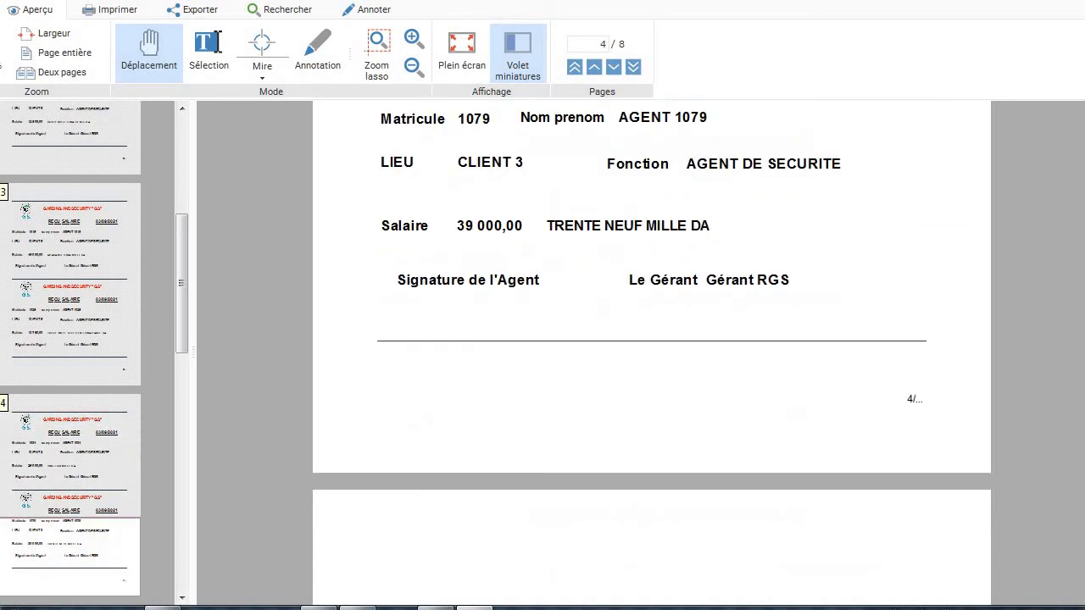
{"action": "scroll", "coordinate": [651, 356], "scroll_direction": "down", "scroll_amount": 5}
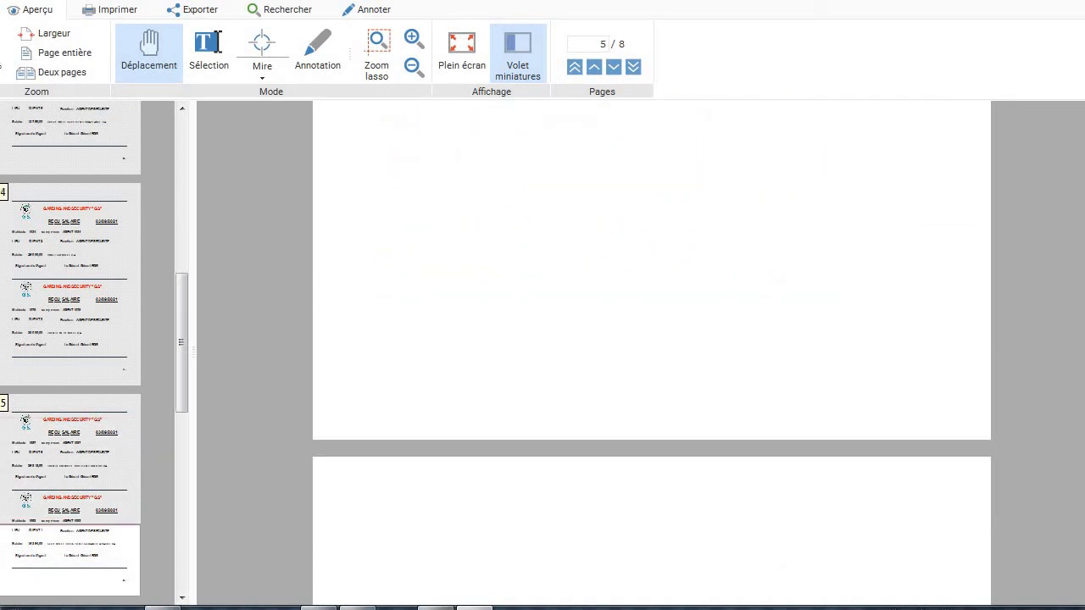
{"action": "scroll", "coordinate": [651, 356], "scroll_direction": "down", "scroll_amount": 4}
{"action": "scroll", "coordinate": [650, 356], "scroll_direction": "down", "scroll_amount": 5}
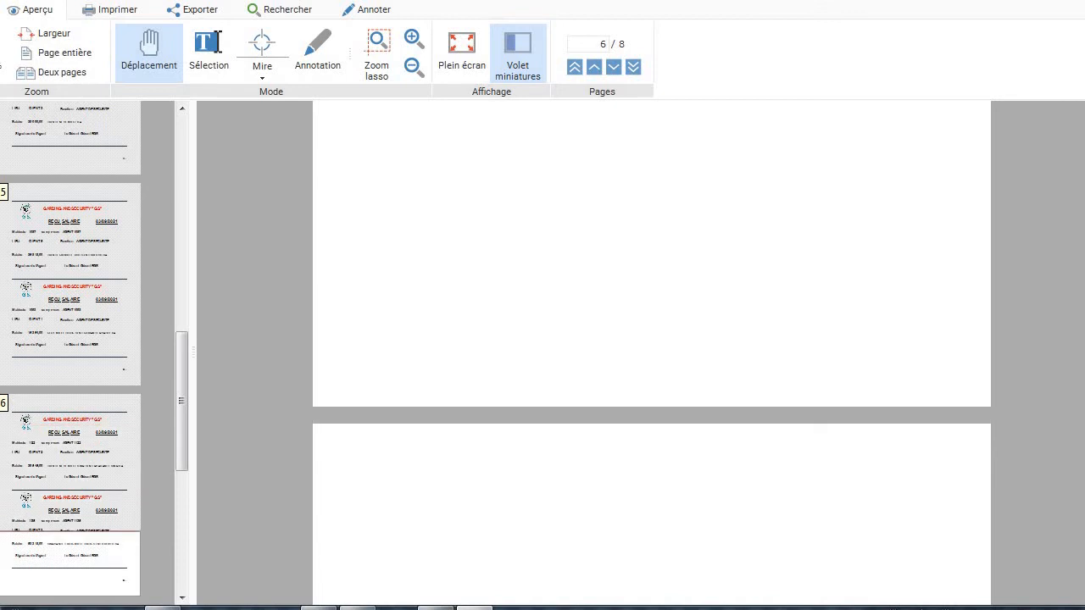
{"action": "scroll", "coordinate": [651, 356], "scroll_direction": "down", "scroll_amount": 5}
{"action": "scroll", "coordinate": [651, 356], "scroll_direction": "up", "scroll_amount": 10}
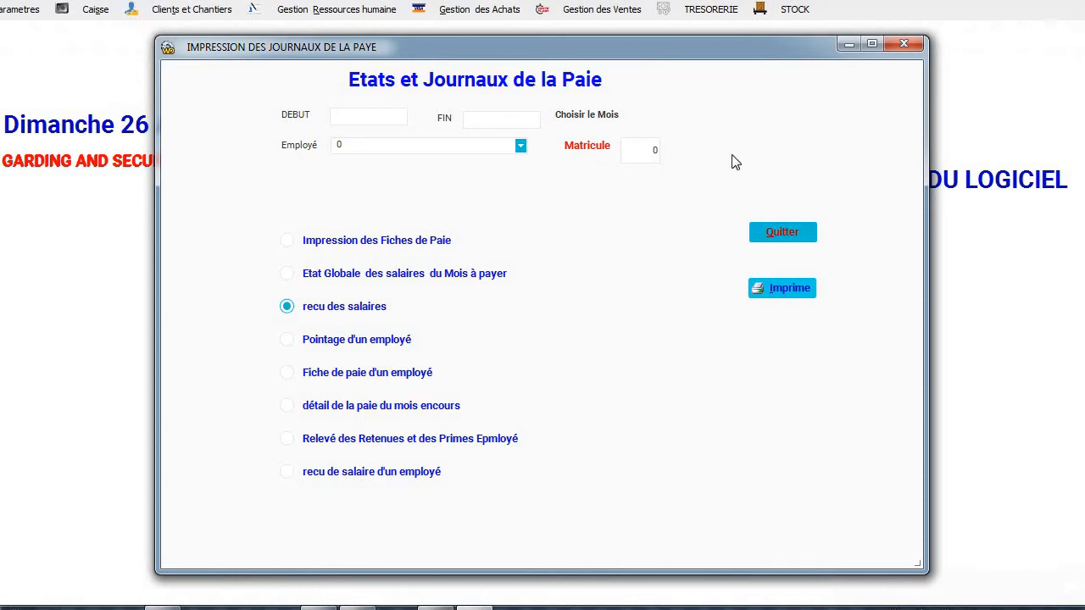
Preview the current month's payroll detail report.
{"action": "left_click", "coordinate": [362, 411]}
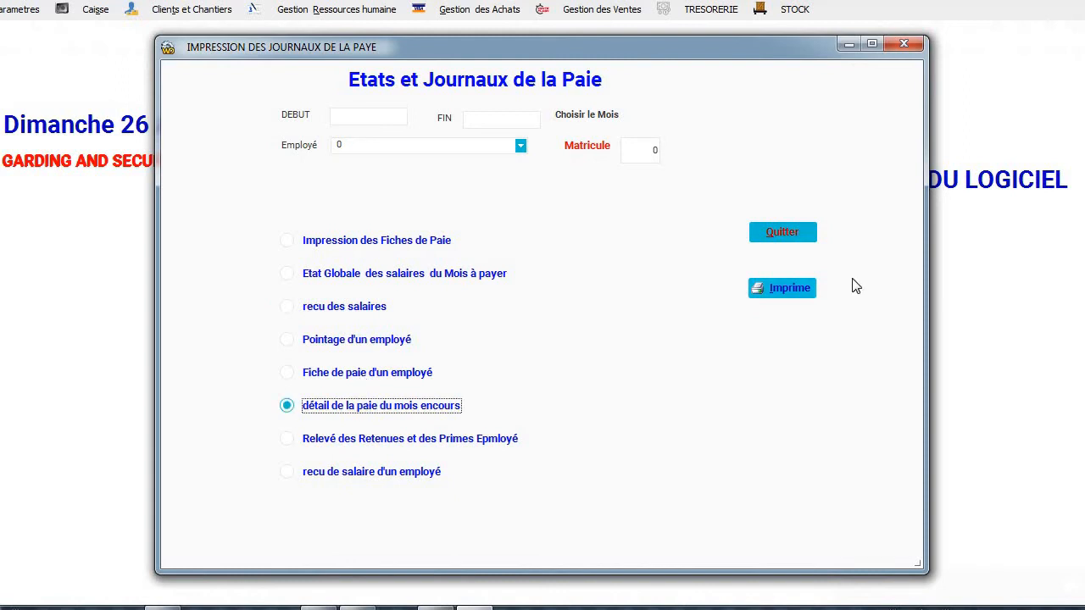
{"action": "left_click", "coordinate": [785, 288]}
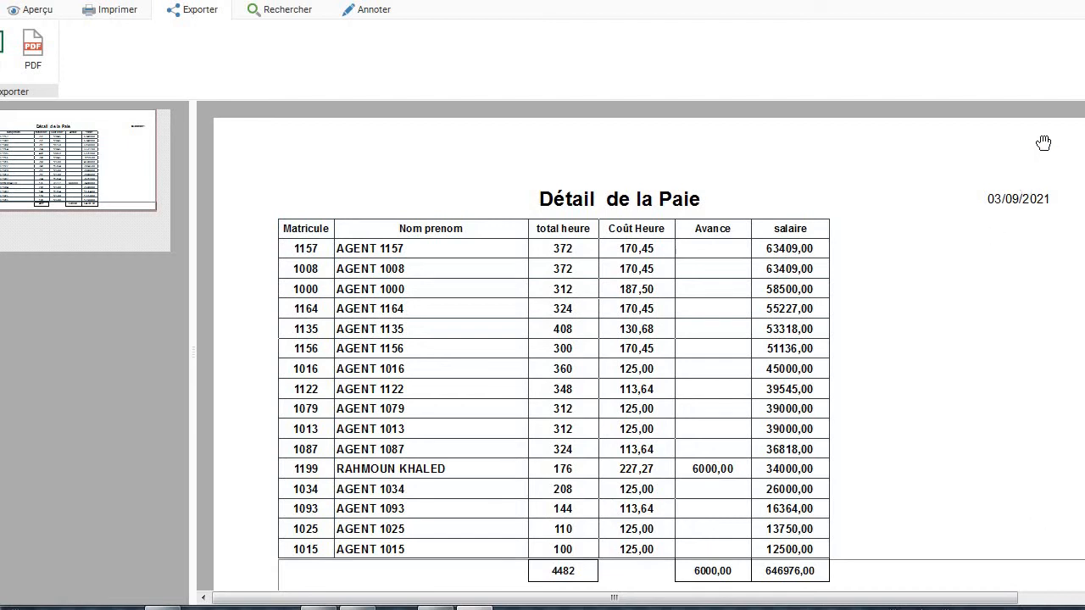
{"action": "left_click", "coordinate": [1083, 1]}
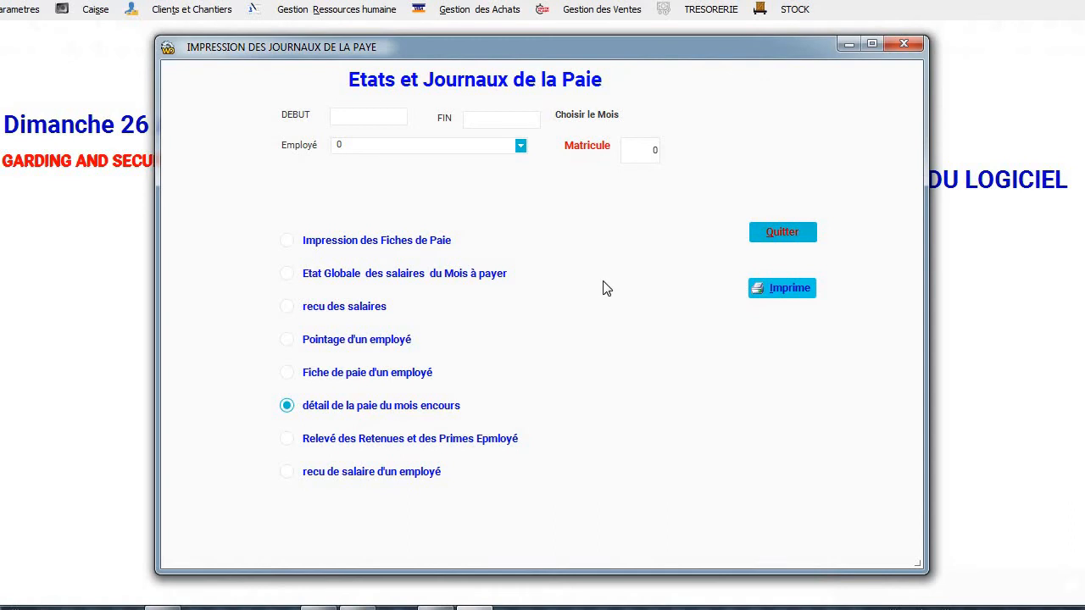
Preview agent 1199's Relevé des Retenues et des Primes, then close the payroll reports window.
{"action": "left_click", "coordinate": [644, 154]}
{"action": "type", "text": "1199"}
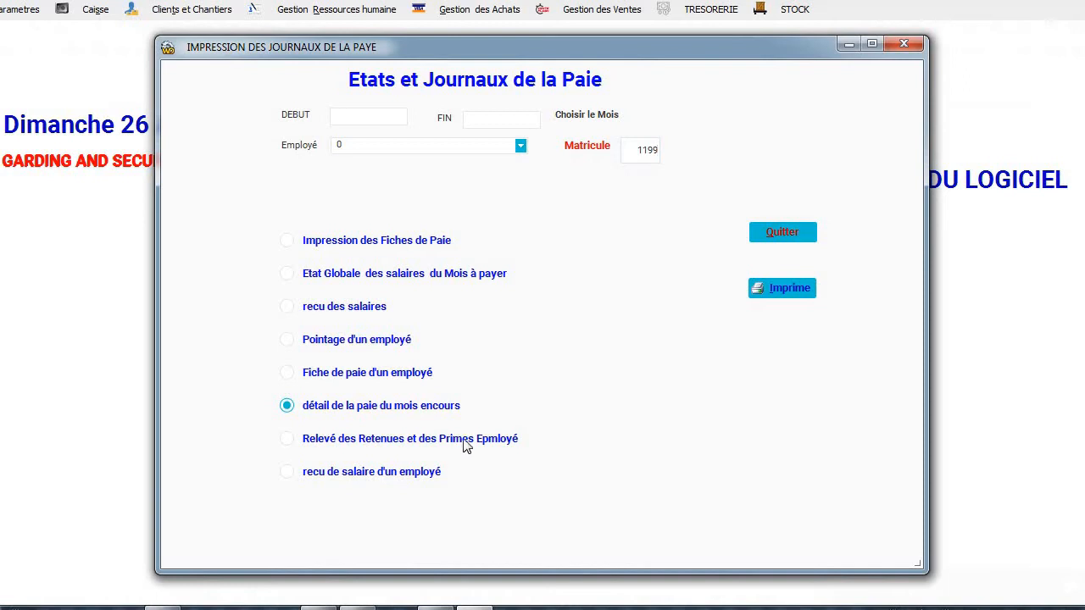
{"action": "left_click", "coordinate": [467, 439]}
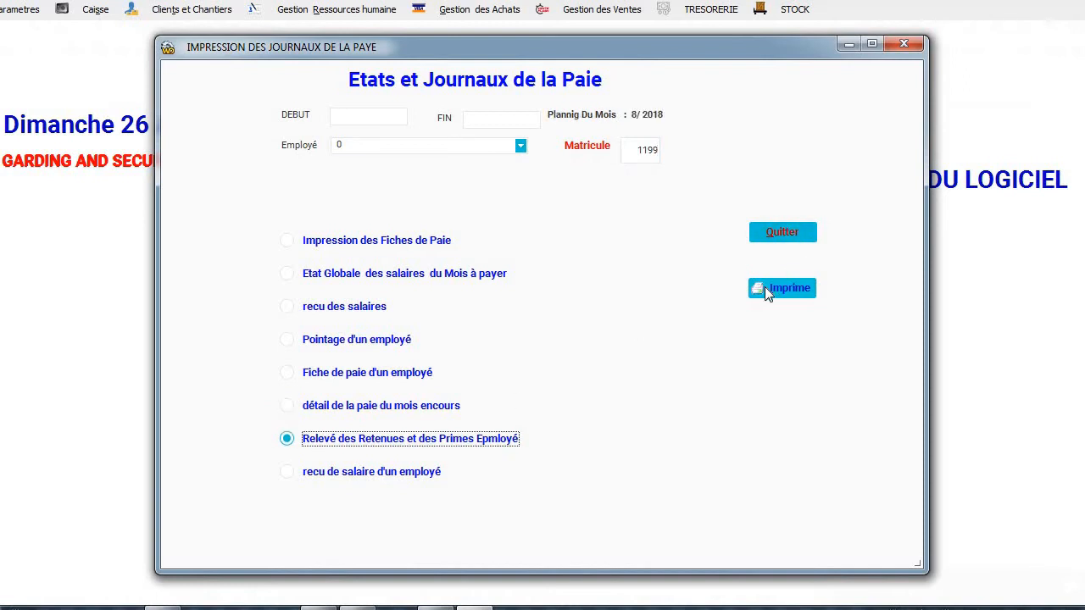
{"action": "left_click", "coordinate": [765, 289]}
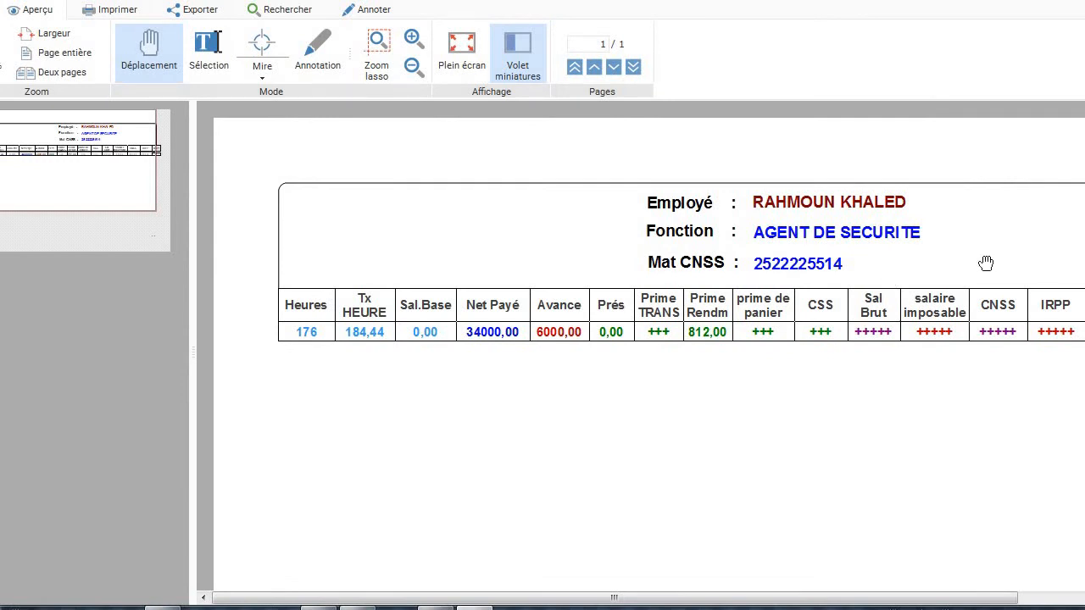
{"action": "key", "text": "Escape"}
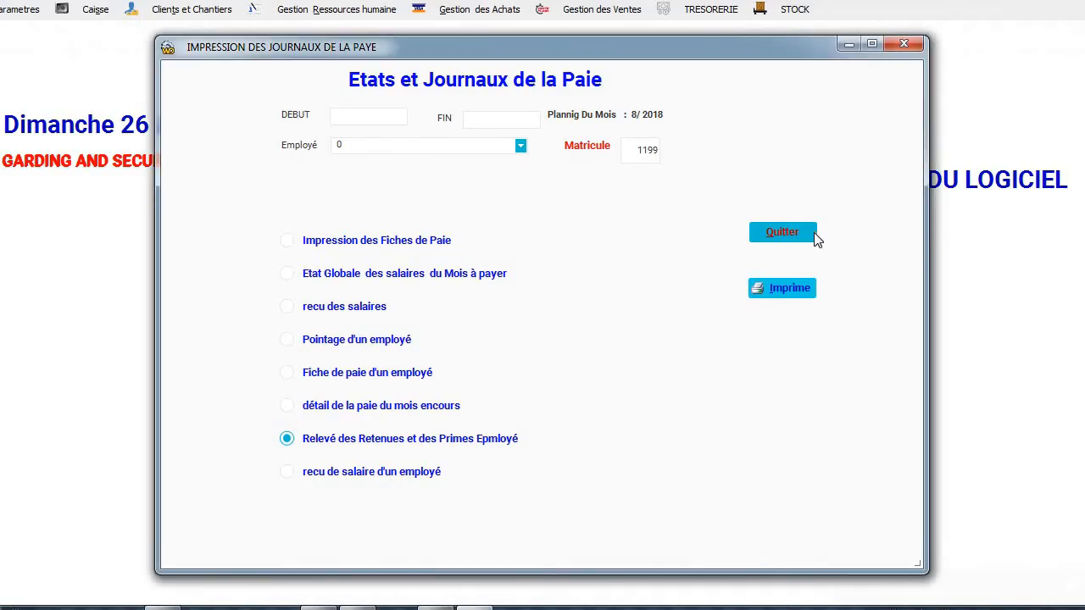
{"action": "left_click", "coordinate": [811, 232]}
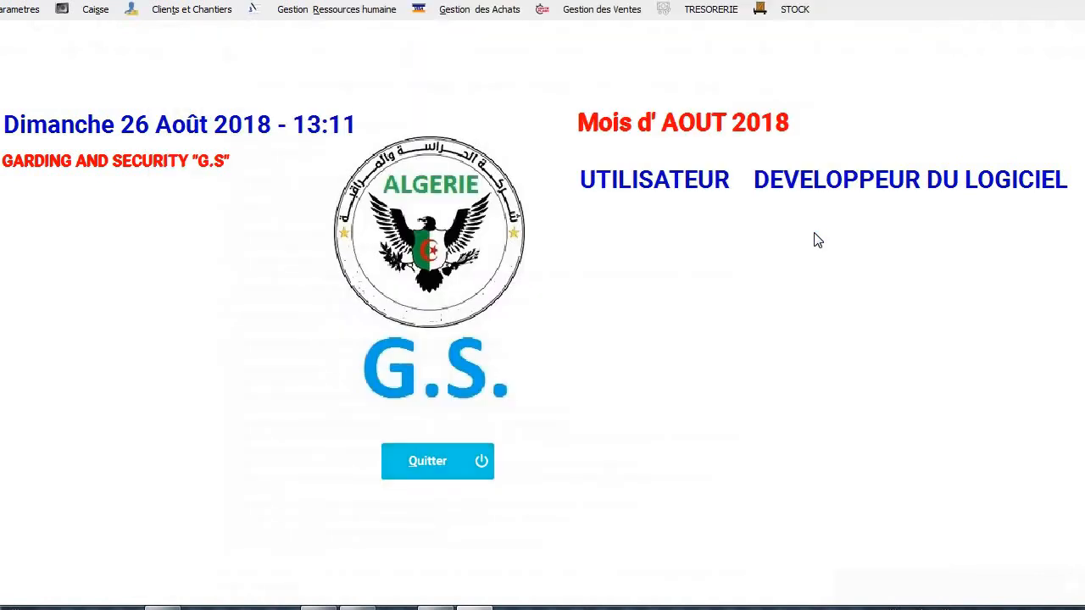
Print agent 1015's salary receipt in Suivi des paiements, then compute totals: 207409,00 of 646976,00 paid.
{"action": "left_click", "coordinate": [325, 11]}
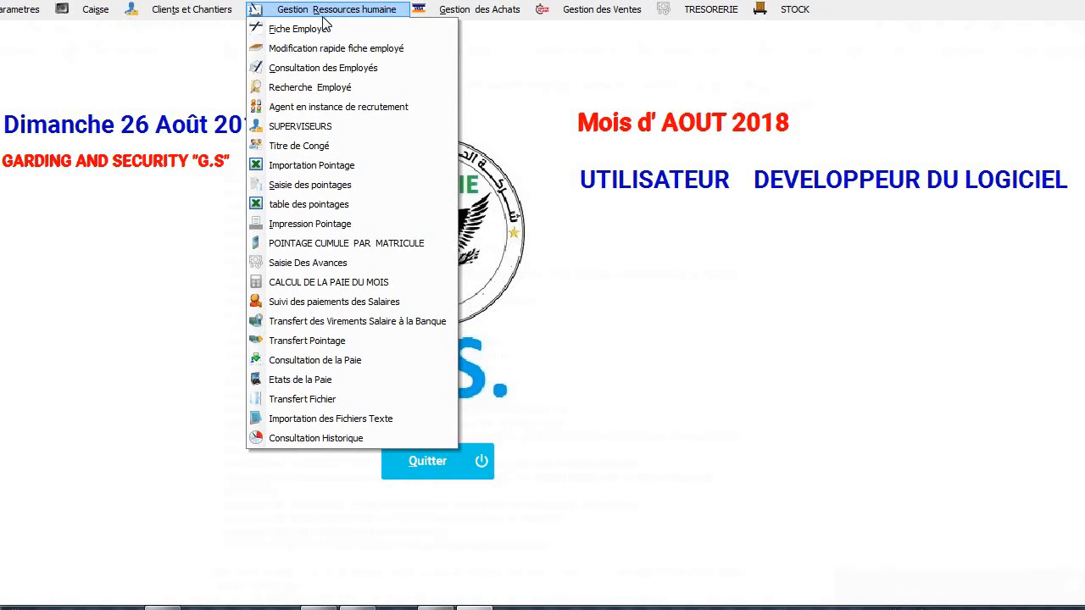
{"action": "left_click", "coordinate": [346, 304]}
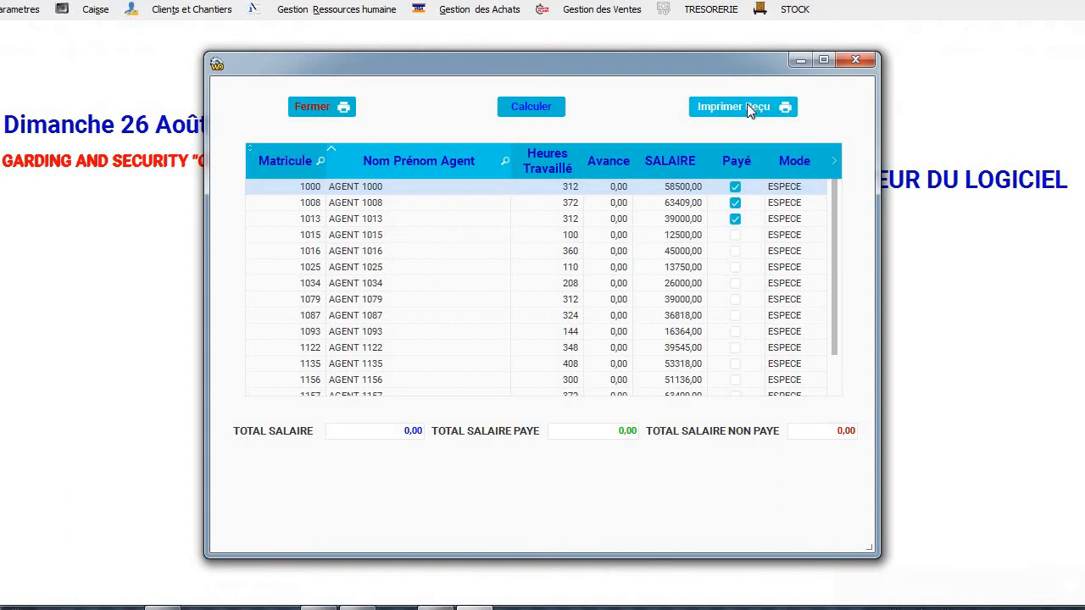
{"action": "left_click", "coordinate": [693, 241]}
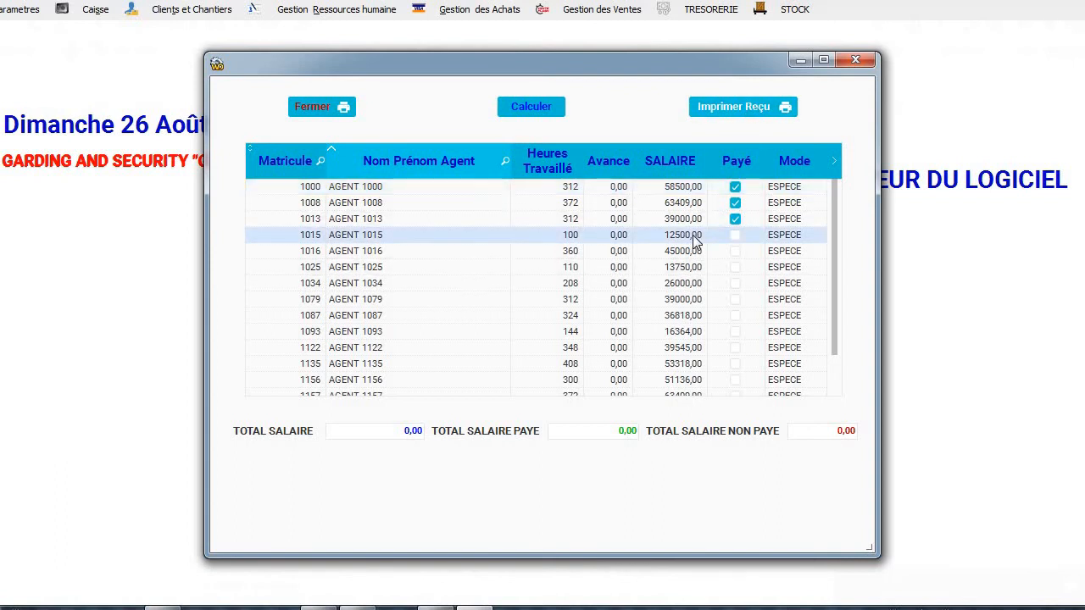
{"action": "left_click", "coordinate": [740, 108]}
{"action": "left_click", "coordinate": [541, 113]}
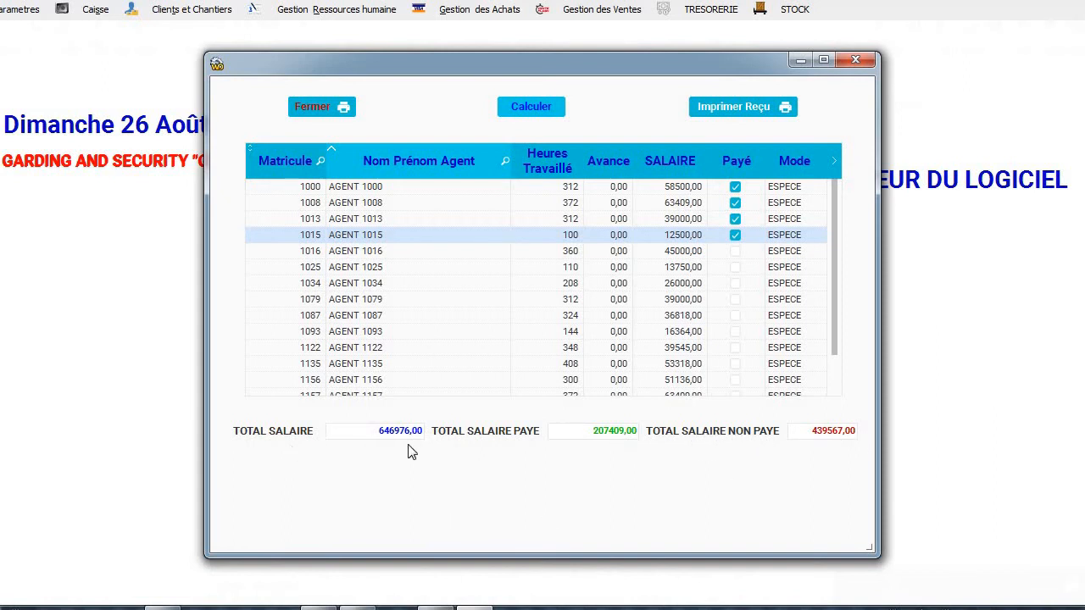
{"action": "left_click", "coordinate": [306, 111]}
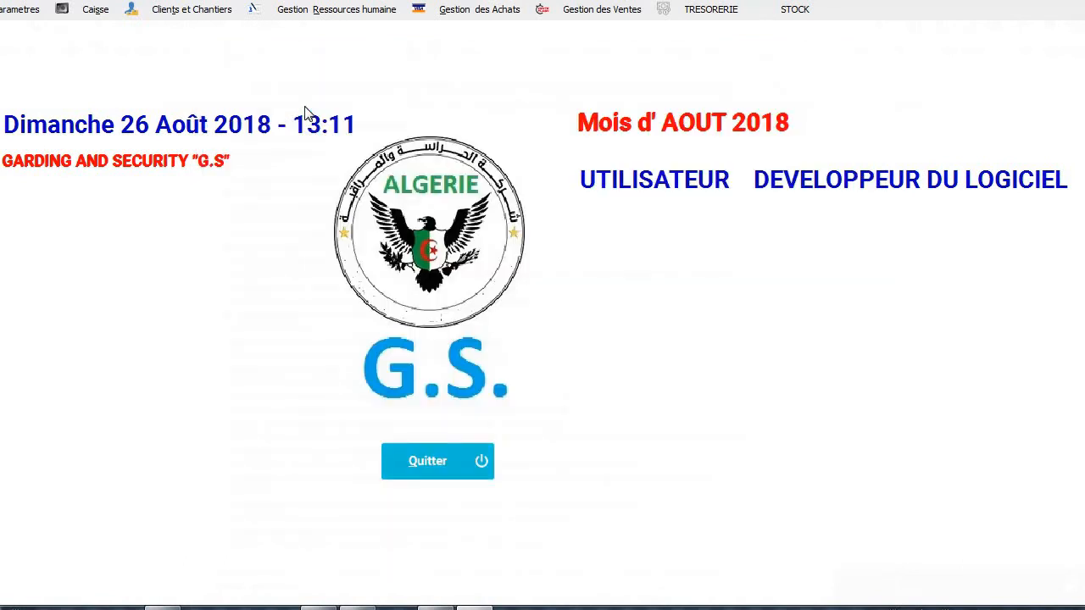
Export the POINTAGE timesheet data to a text file from Transfert Fichier.
{"action": "left_click", "coordinate": [298, 12]}
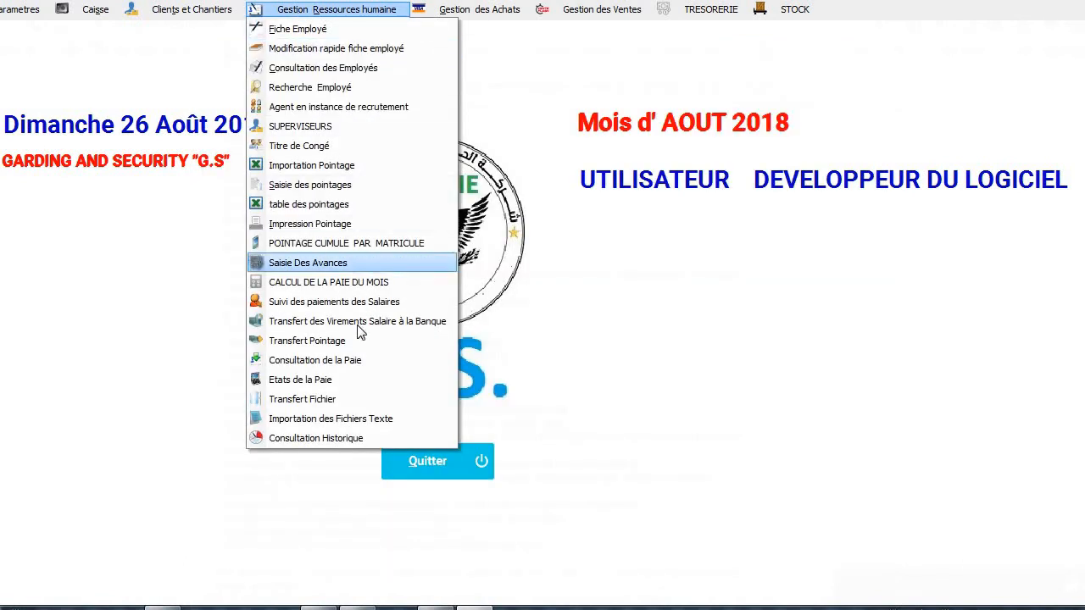
{"action": "left_click", "coordinate": [355, 402]}
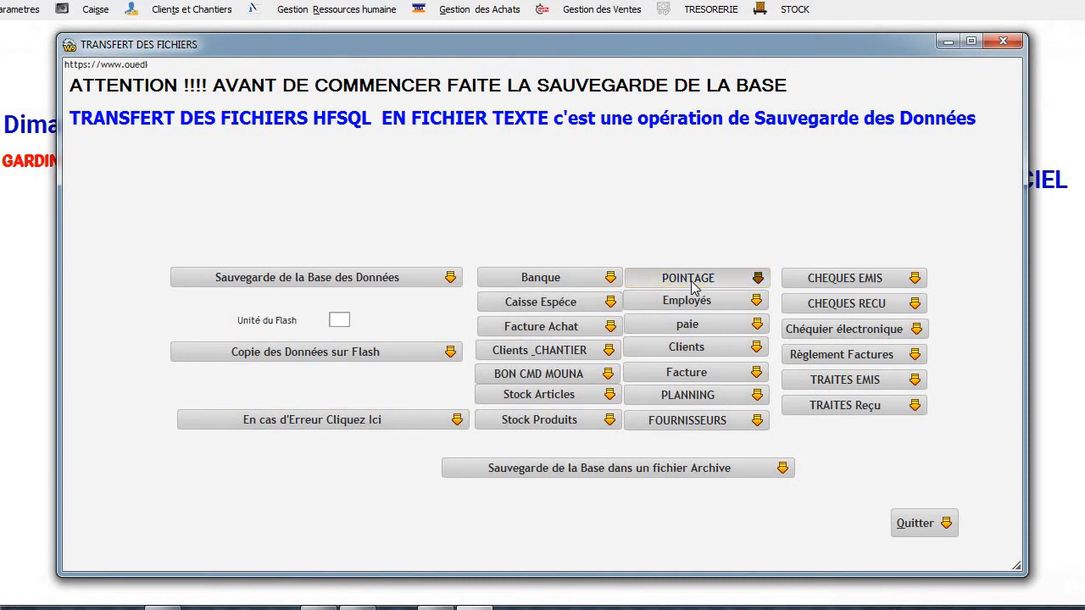
{"action": "left_click", "coordinate": [691, 286]}
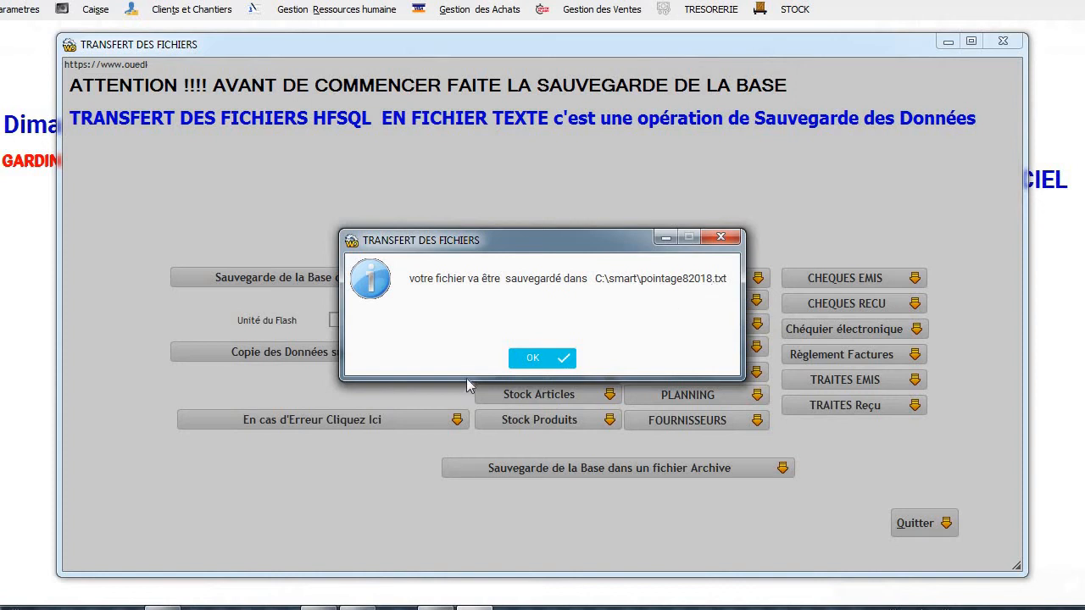
{"action": "left_click", "coordinate": [535, 357]}
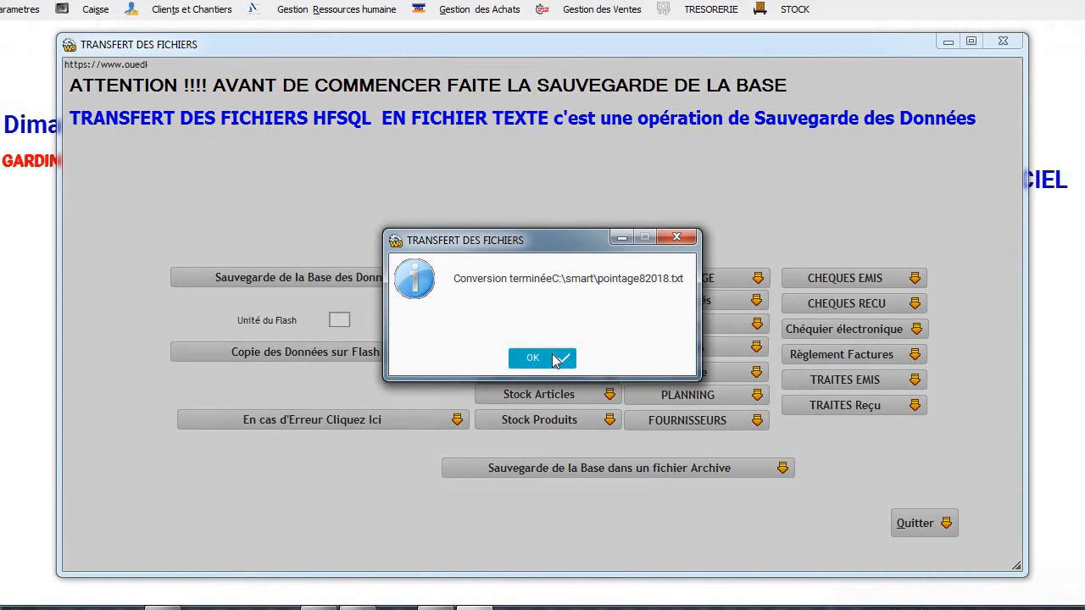
{"action": "left_click", "coordinate": [551, 358]}
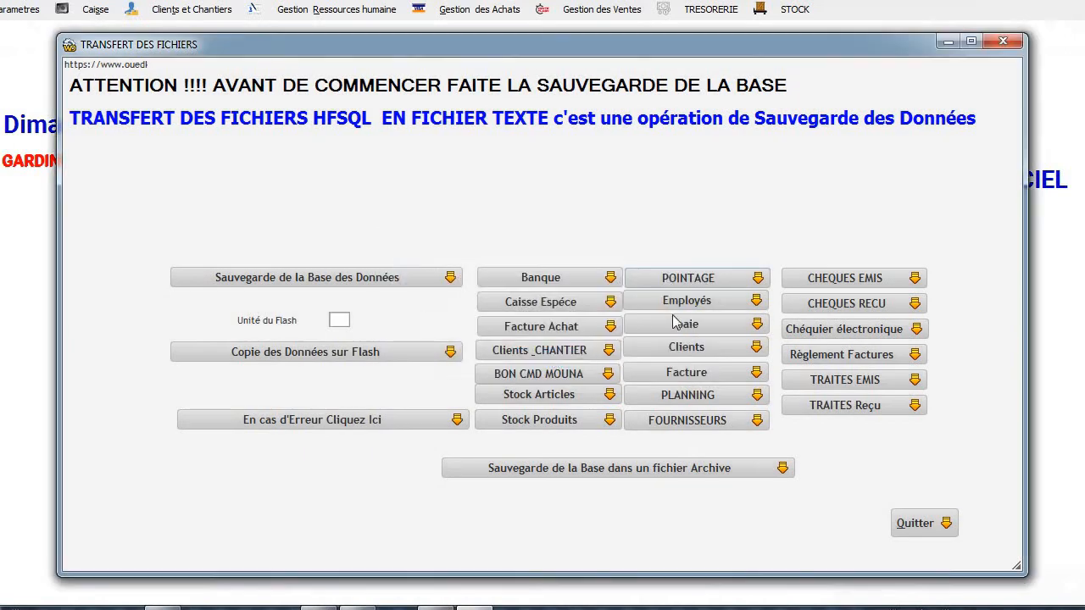
Export the employee, invoice and supplier data to text files, then back up the database to the server.
{"action": "left_click", "coordinate": [700, 307]}
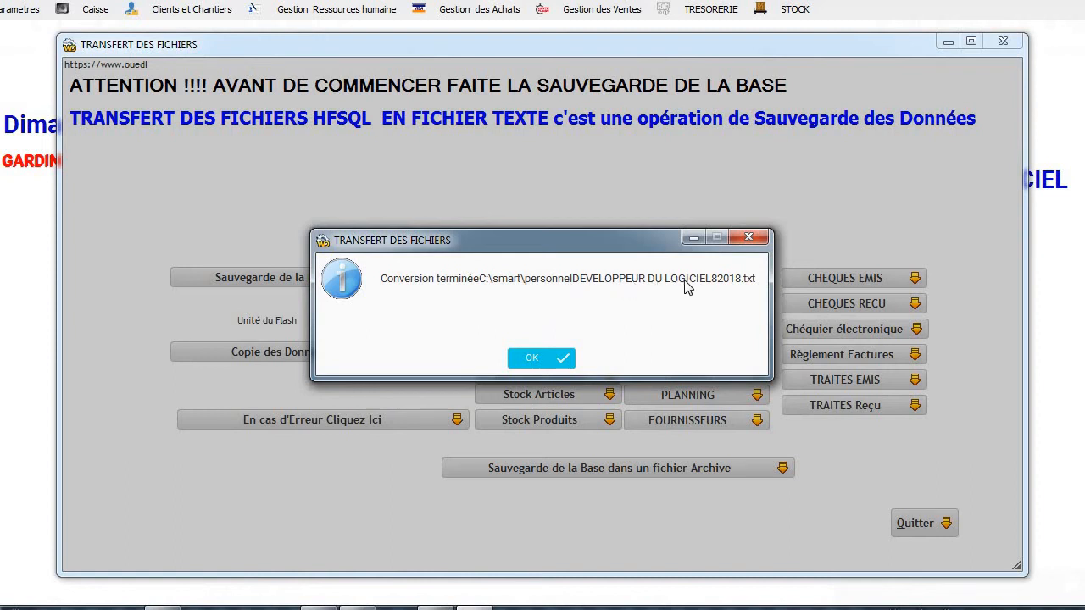
{"action": "left_click", "coordinate": [551, 362]}
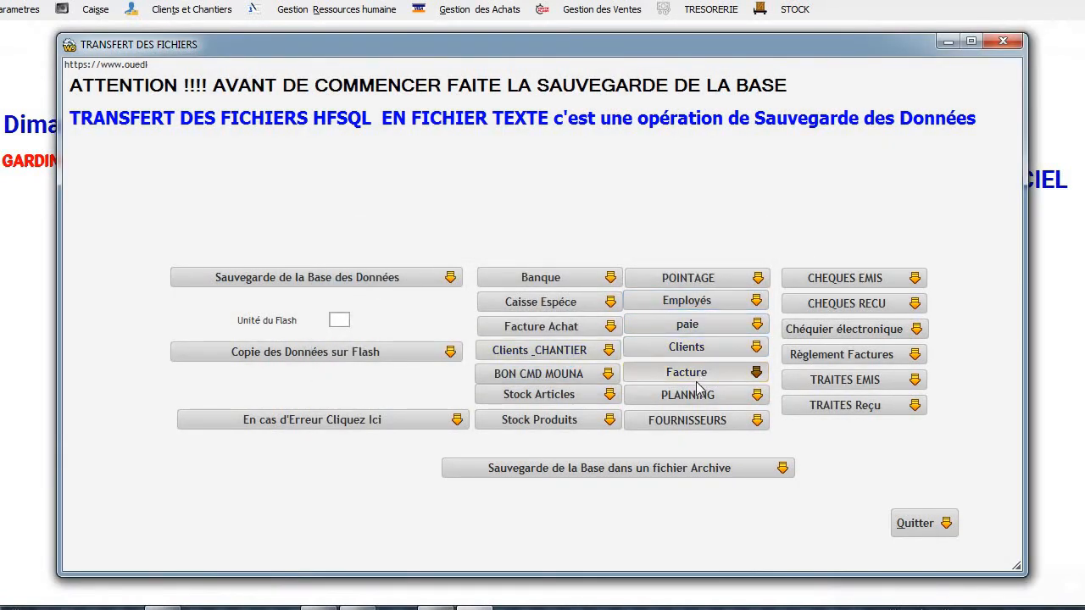
{"action": "left_click", "coordinate": [696, 382]}
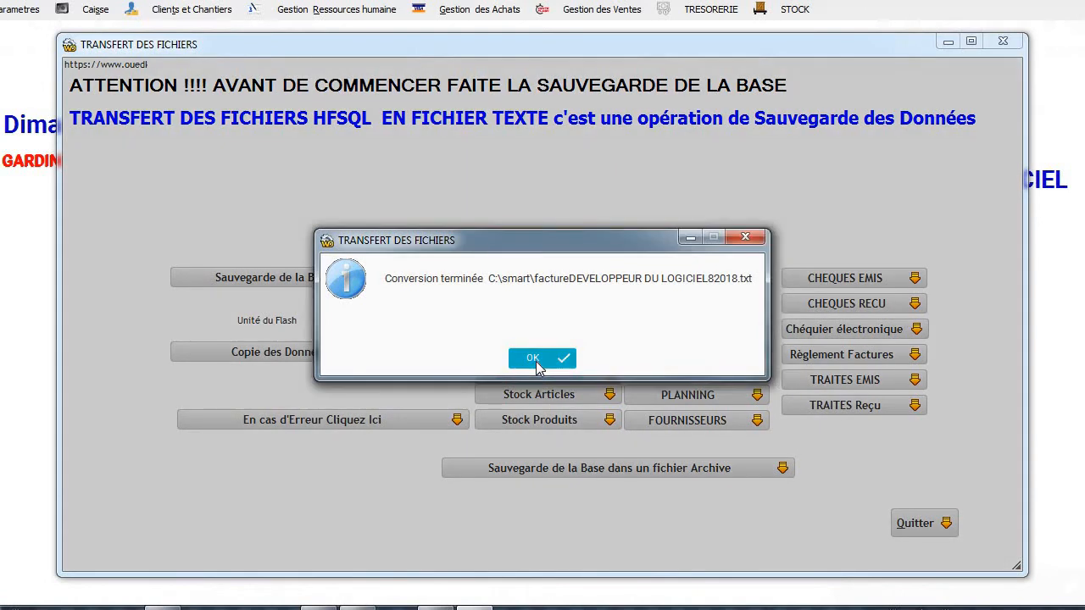
{"action": "left_click", "coordinate": [539, 360]}
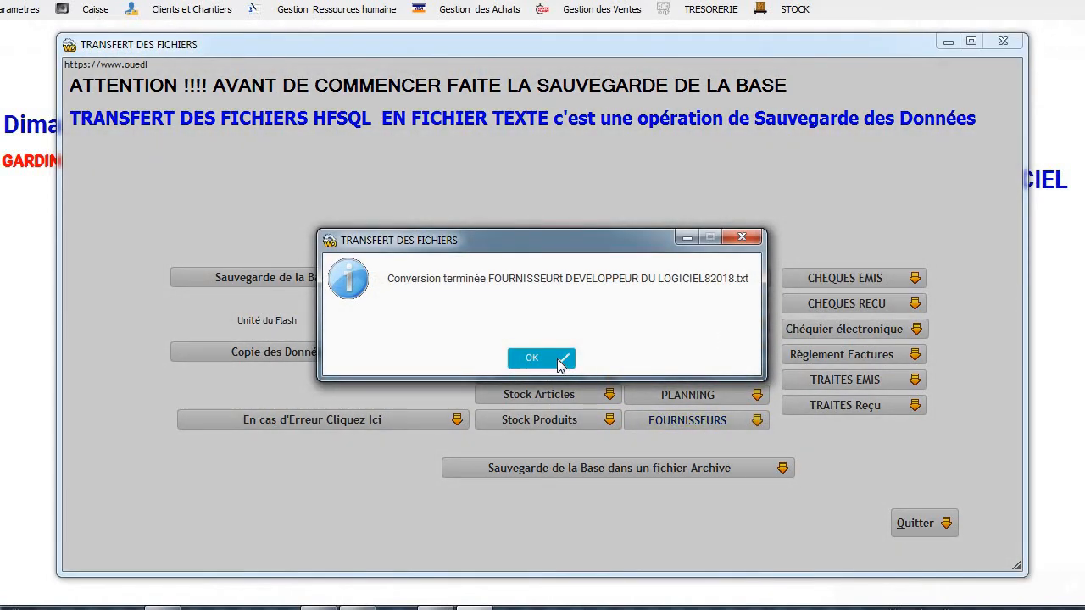
{"action": "left_click", "coordinate": [535, 358]}
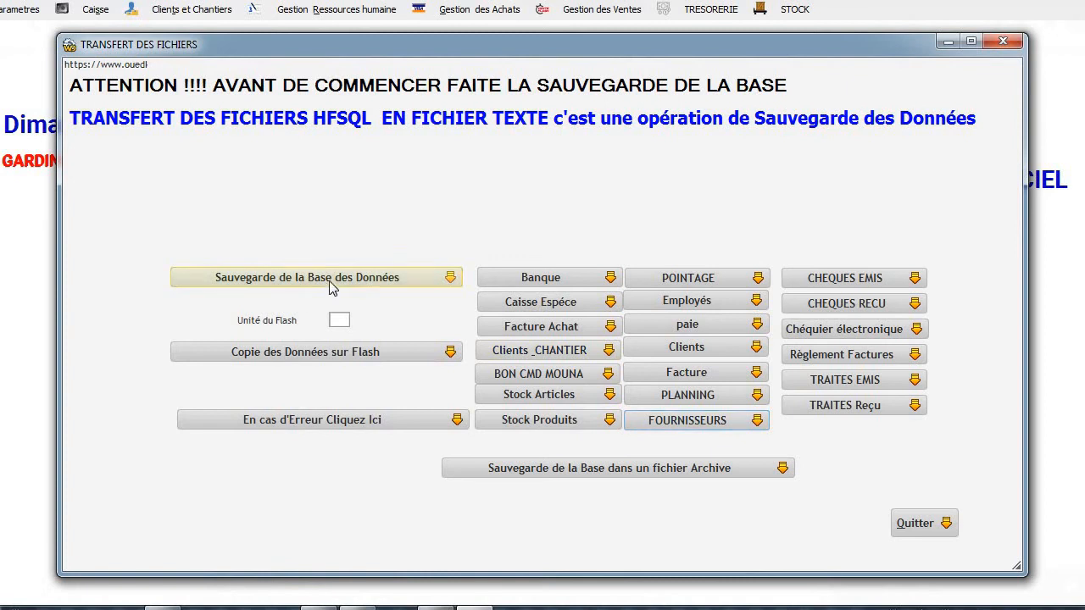
{"action": "left_click", "coordinate": [340, 285]}
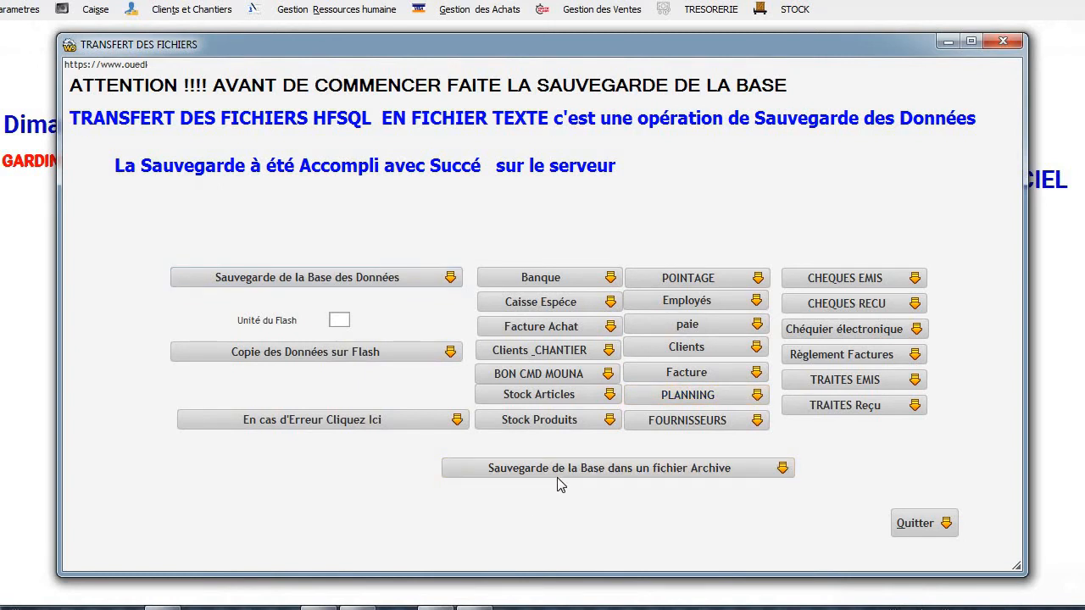
Inspect the fichier082021.wdz archive in C:\datademo (286 files, 14,3 Mo), then leave the transfer window.
{"action": "left_click", "coordinate": [600, 467]}
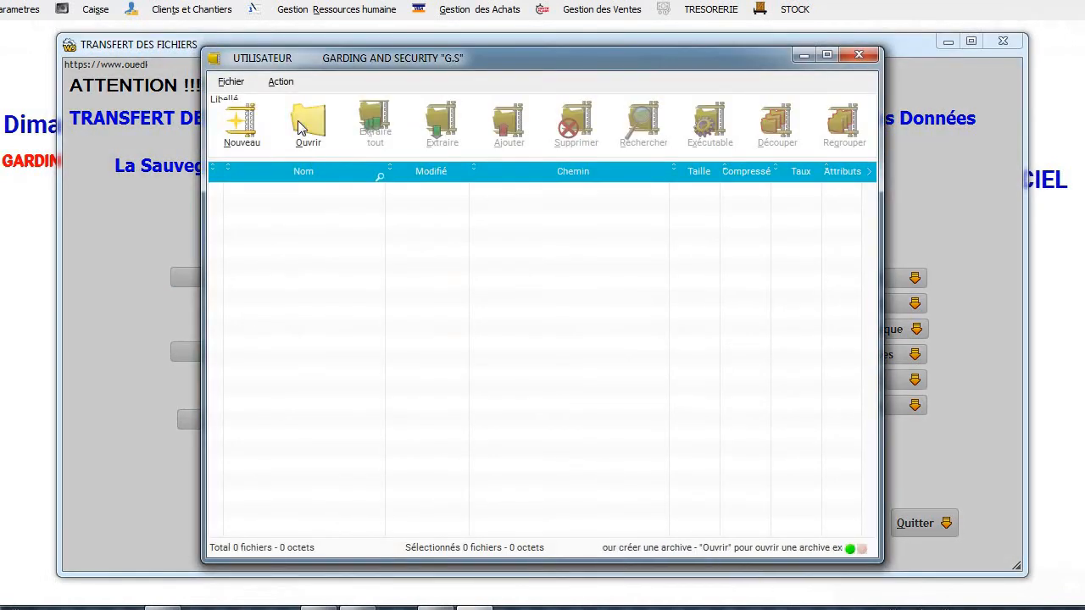
{"action": "left_click", "coordinate": [298, 120]}
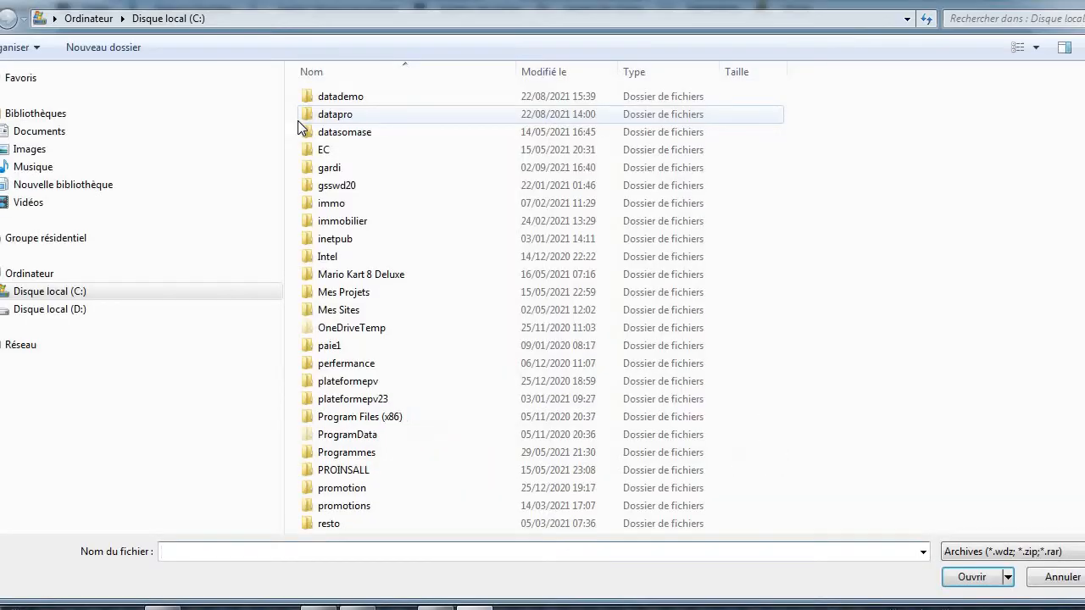
{"action": "left_click", "coordinate": [354, 136]}
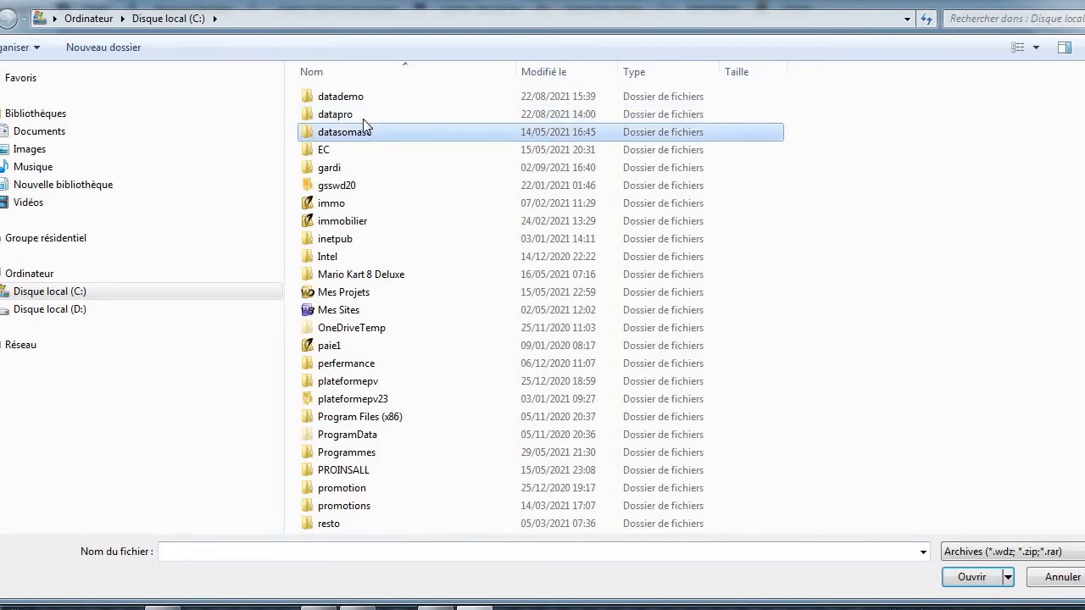
{"action": "double_click", "coordinate": [364, 98]}
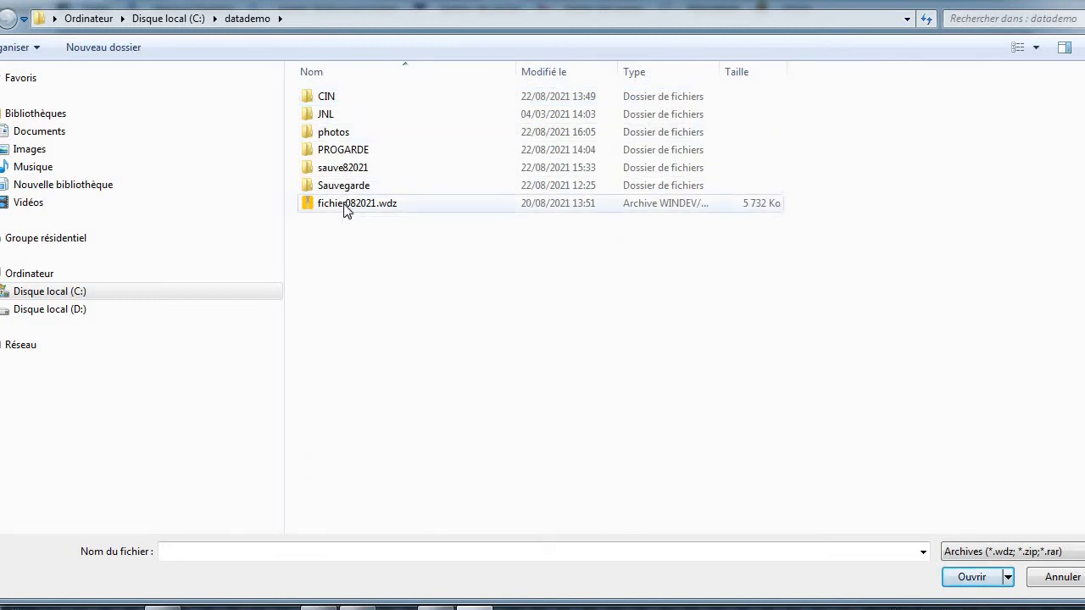
{"action": "double_click", "coordinate": [345, 206]}
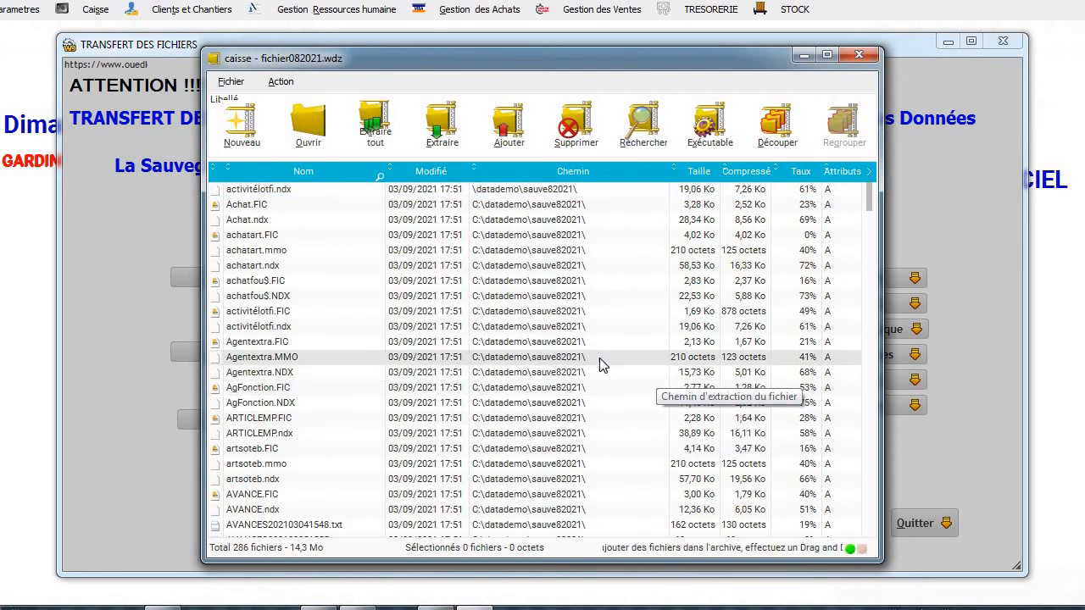
{"action": "left_click", "coordinate": [858, 56]}
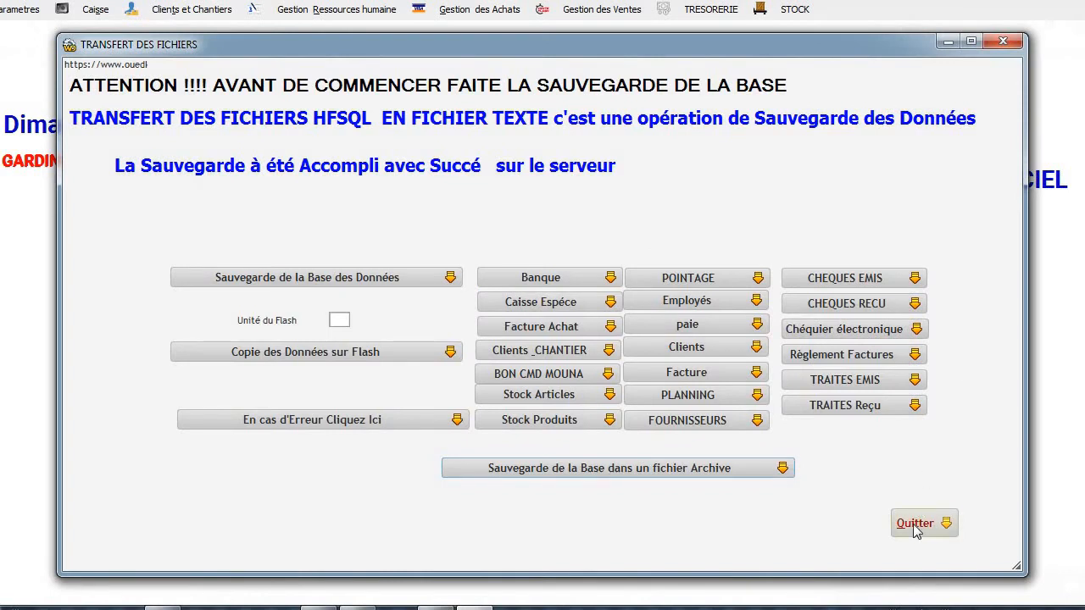
{"action": "left_click", "coordinate": [914, 525]}
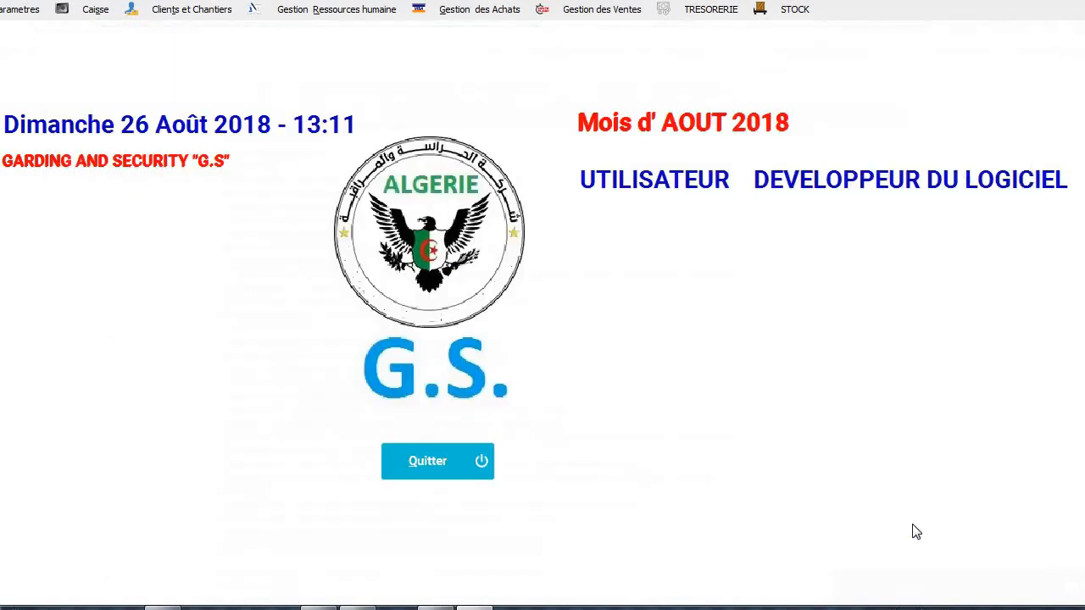
Confirm the payroll in Transfert Pointage and generate the timesheet history file.
{"action": "left_click", "coordinate": [312, 12]}
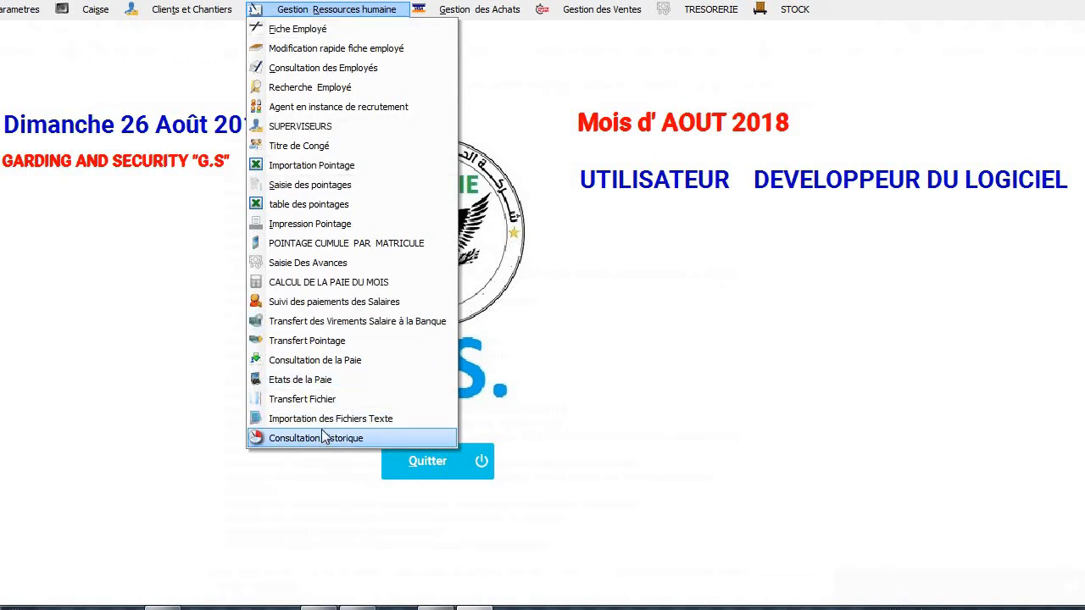
{"action": "left_click", "coordinate": [360, 342]}
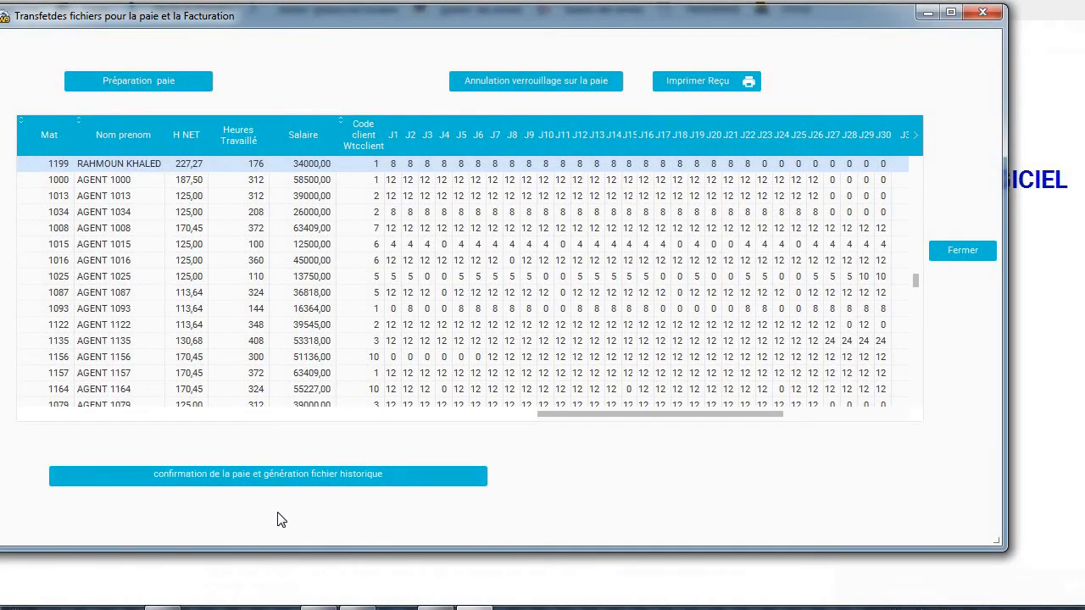
{"action": "left_click", "coordinate": [333, 477]}
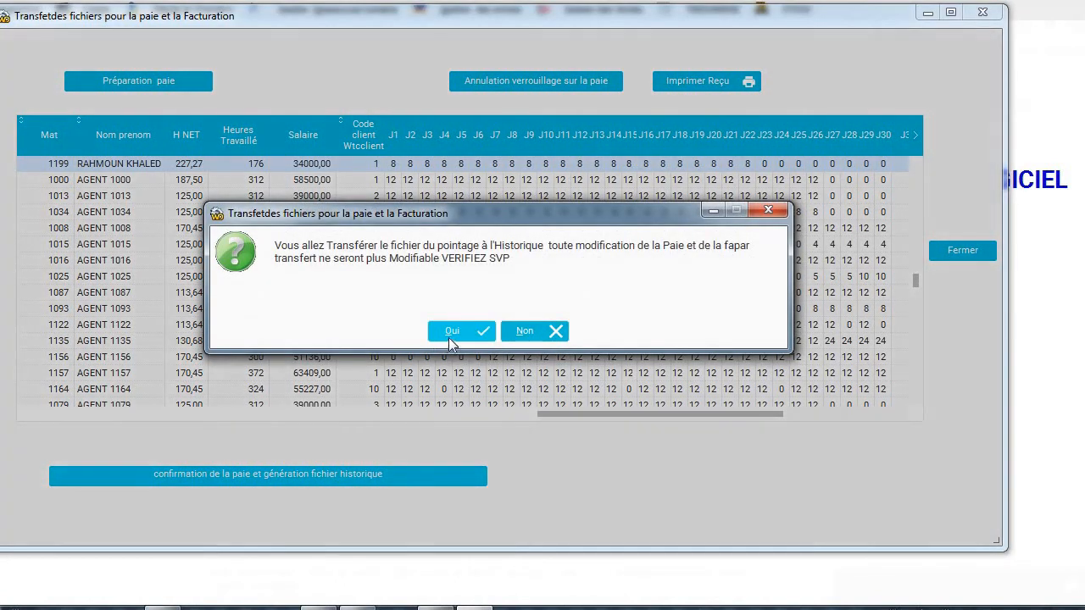
{"action": "left_click", "coordinate": [449, 336]}
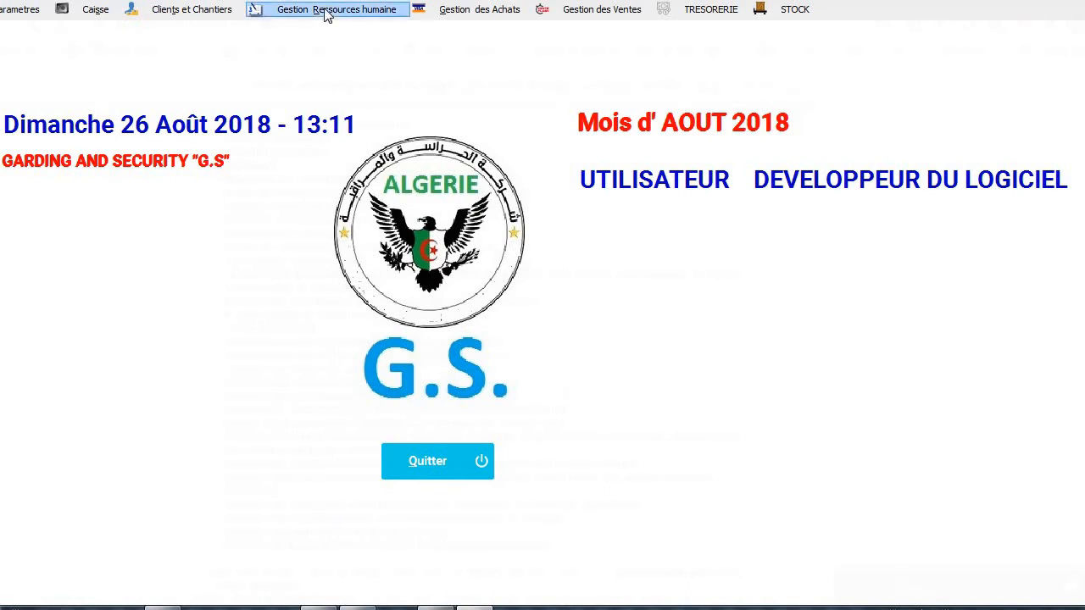
{"action": "left_click", "coordinate": [326, 12]}
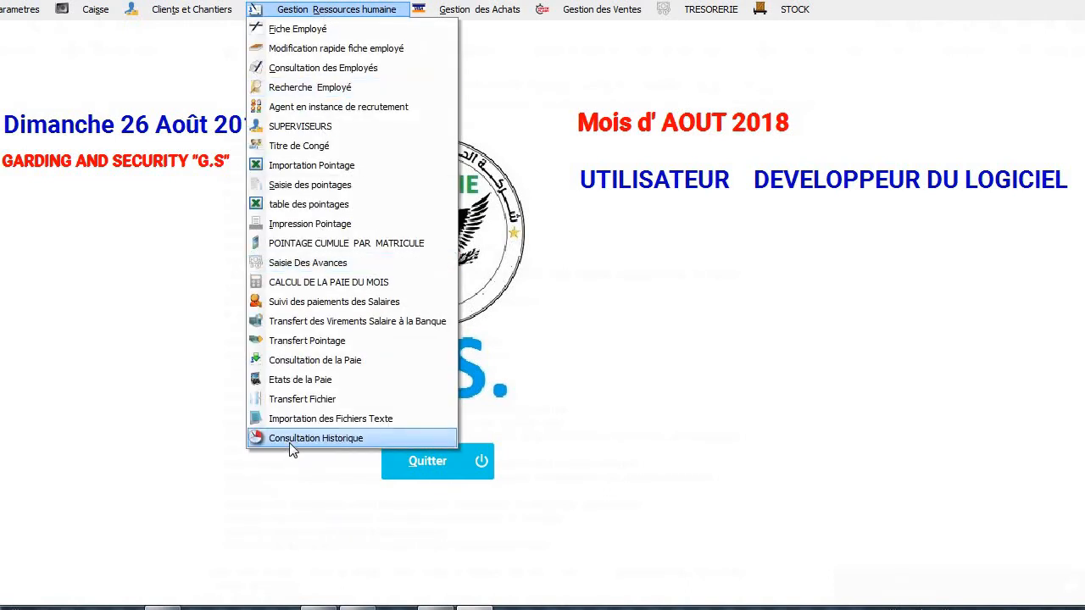
{"action": "left_click", "coordinate": [289, 438]}
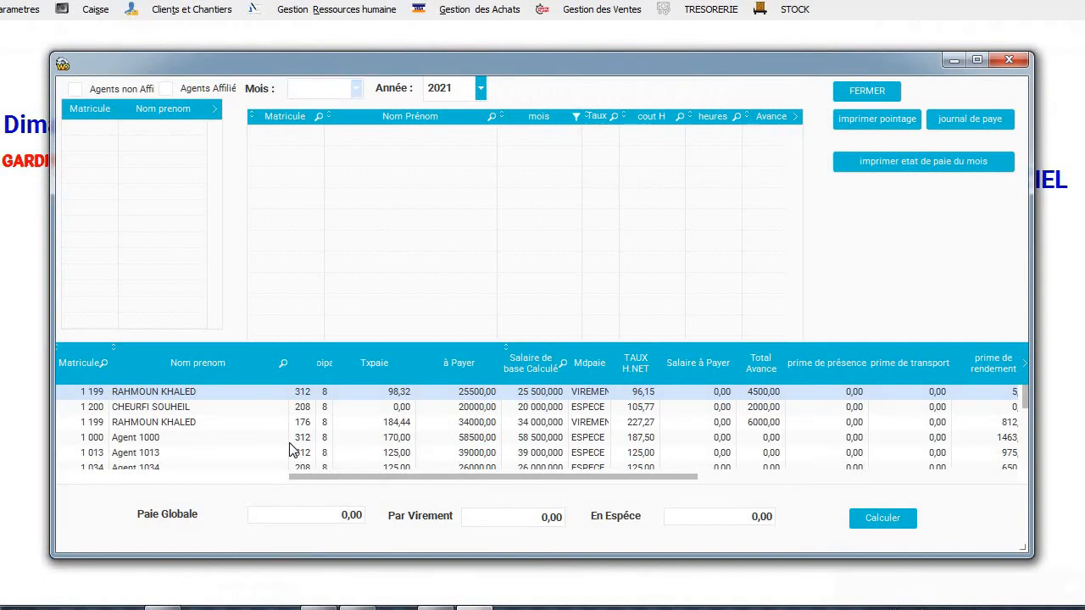
{"action": "left_click", "coordinate": [171, 91]}
{"action": "left_click", "coordinate": [103, 91]}
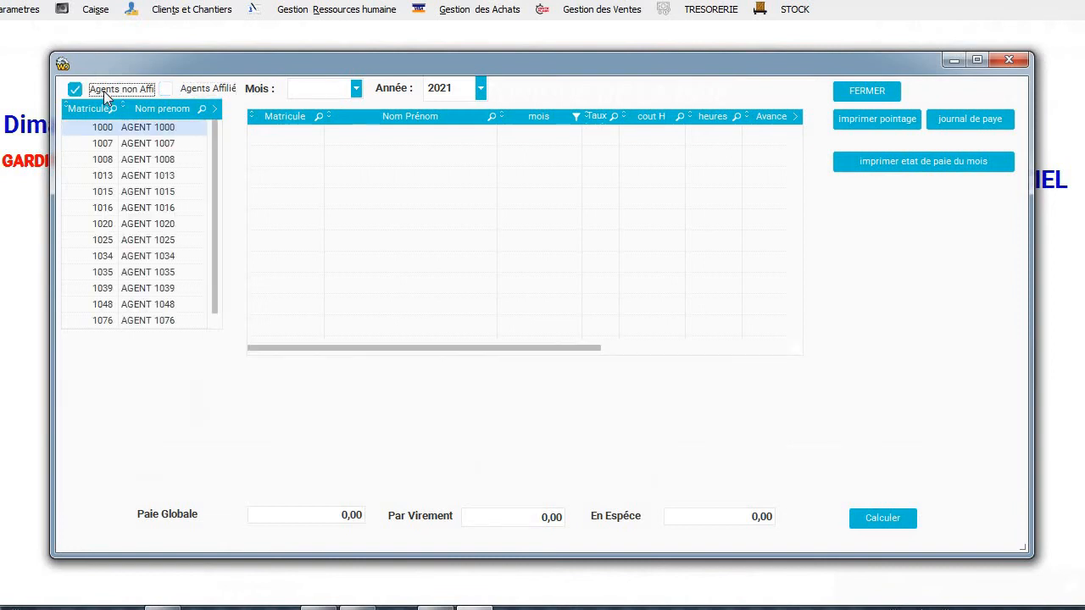
{"action": "left_click", "coordinate": [168, 131]}
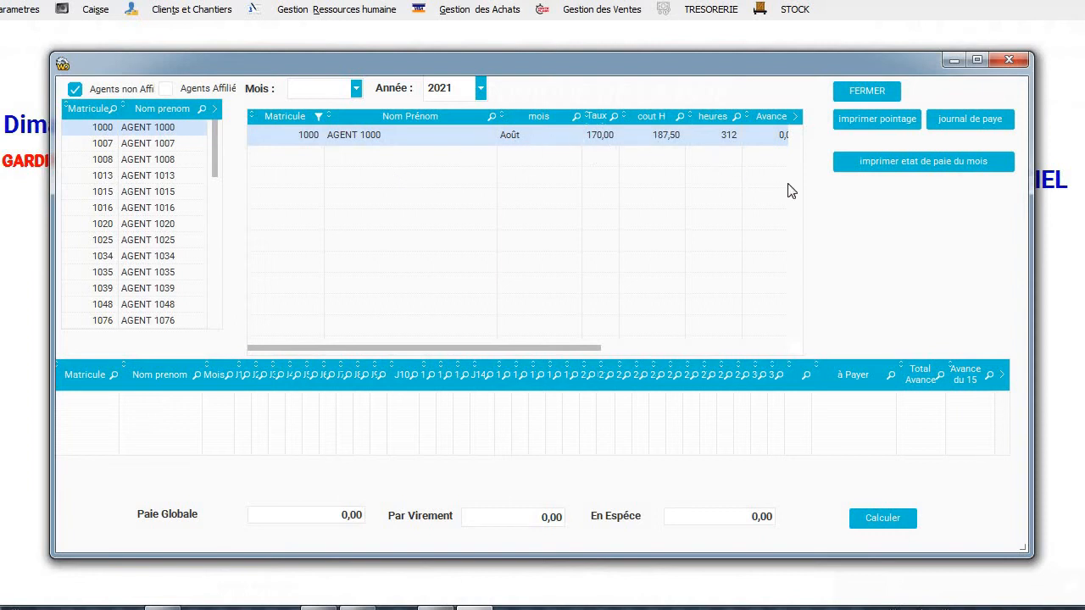
{"action": "left_click", "coordinate": [676, 347]}
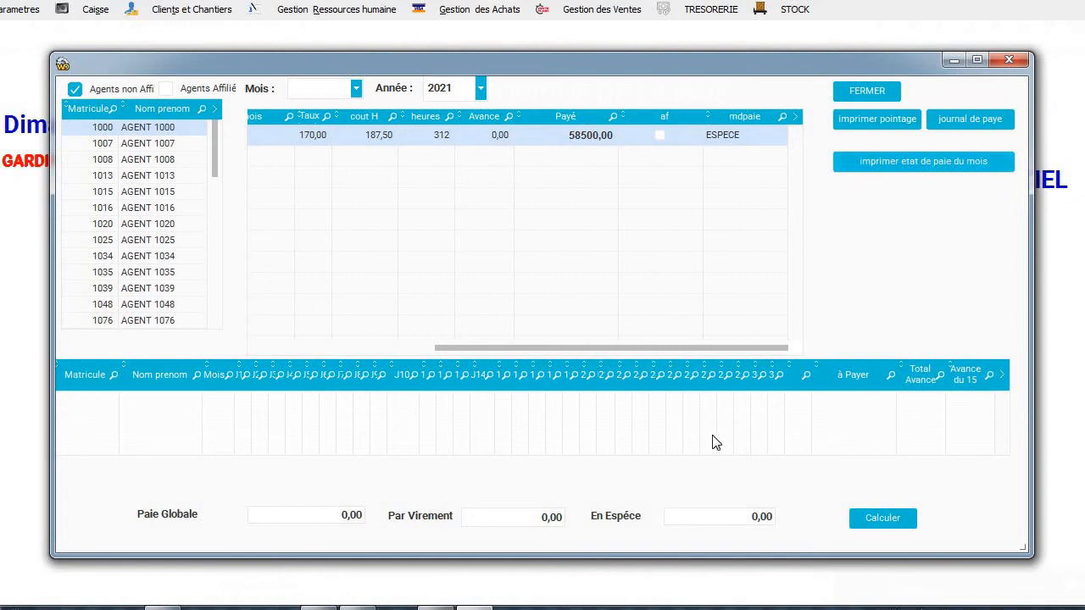
{"action": "left_click", "coordinate": [872, 517]}
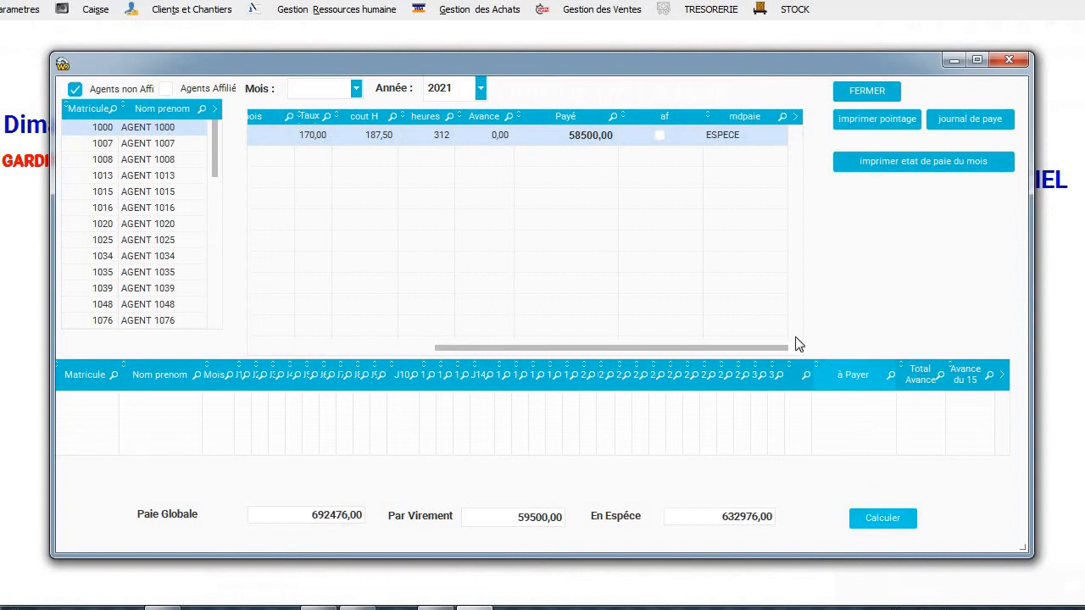
{"action": "left_click", "coordinate": [852, 89]}
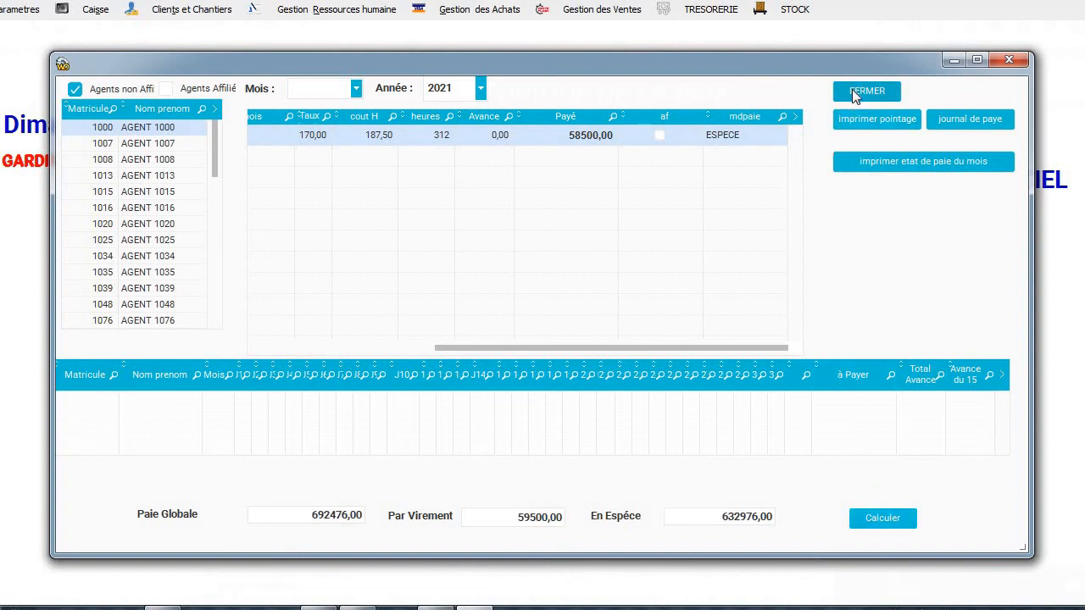
Preview fuel voucher No 2 for 2500,00 dated 24/08/2021 from the BON CARBURANT log.
{"action": "left_click", "coordinate": [313, 11]}
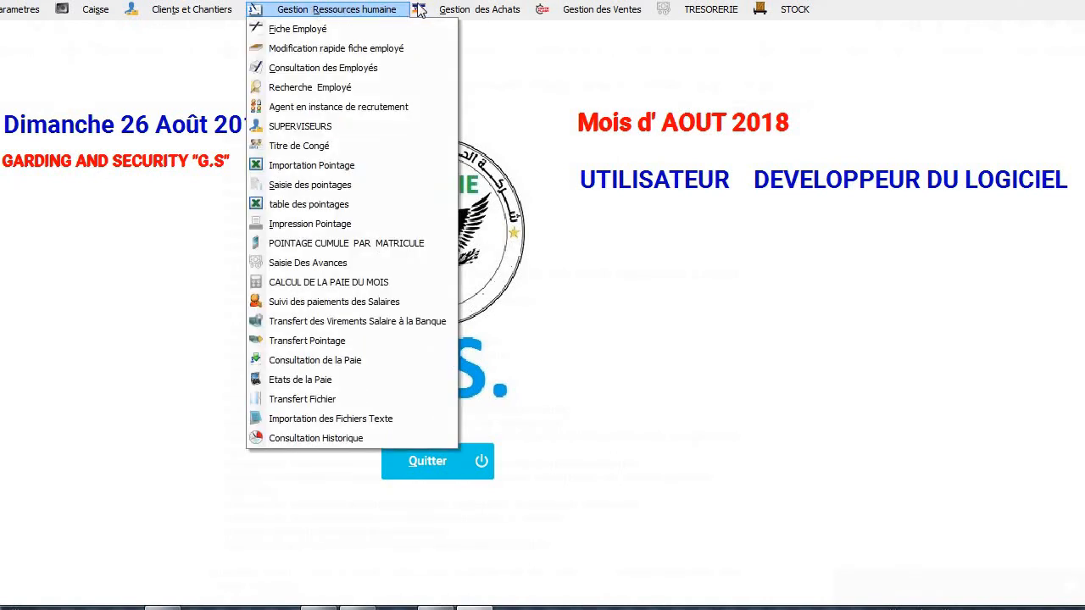
{"action": "mouse_move", "coordinate": [480, 10]}
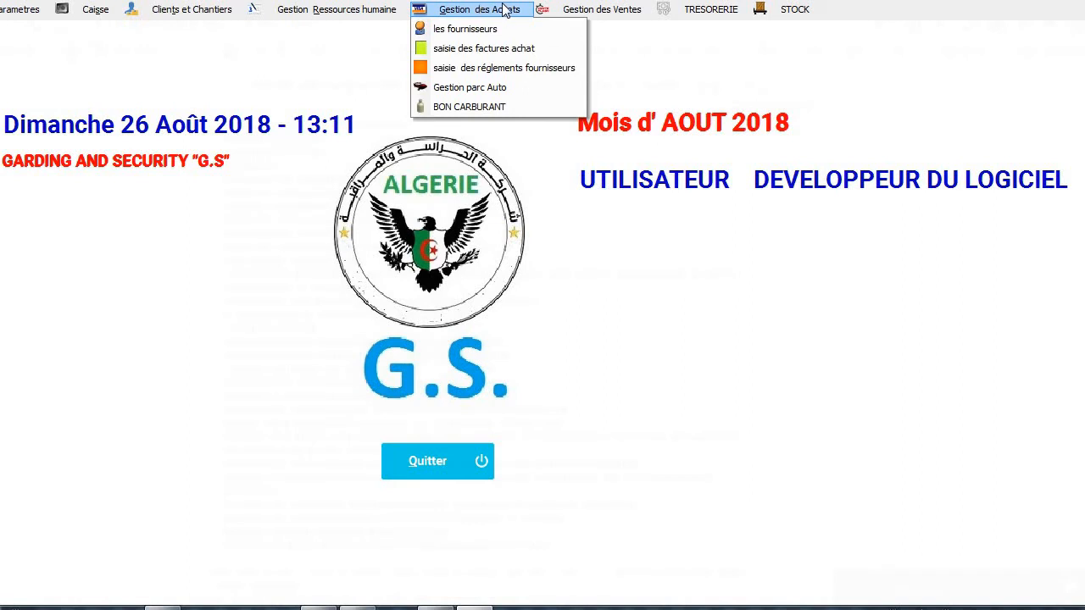
{"action": "left_click", "coordinate": [509, 111]}
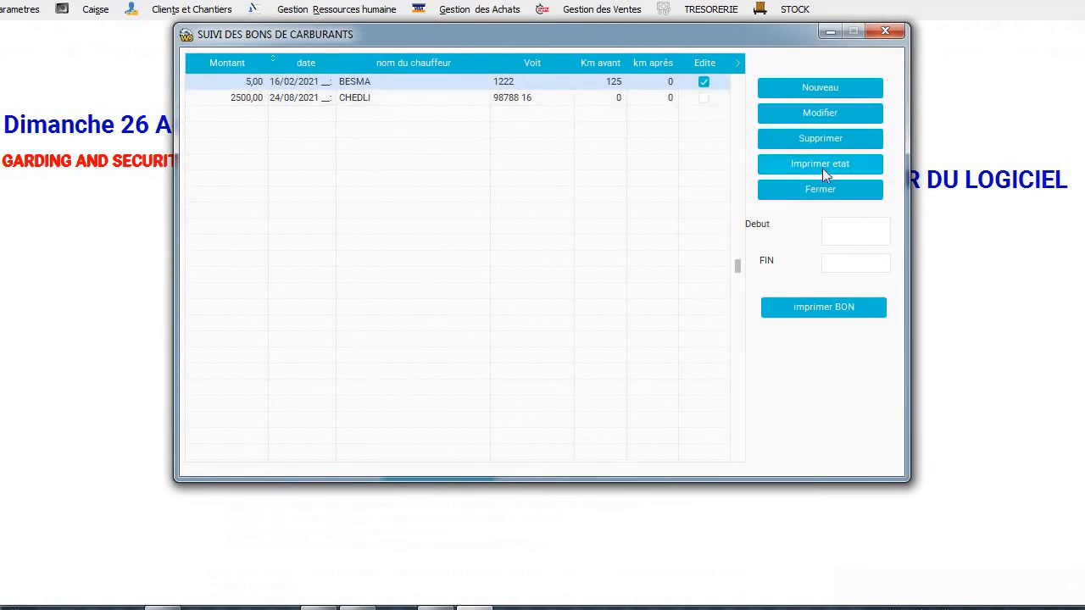
{"action": "left_click", "coordinate": [804, 305]}
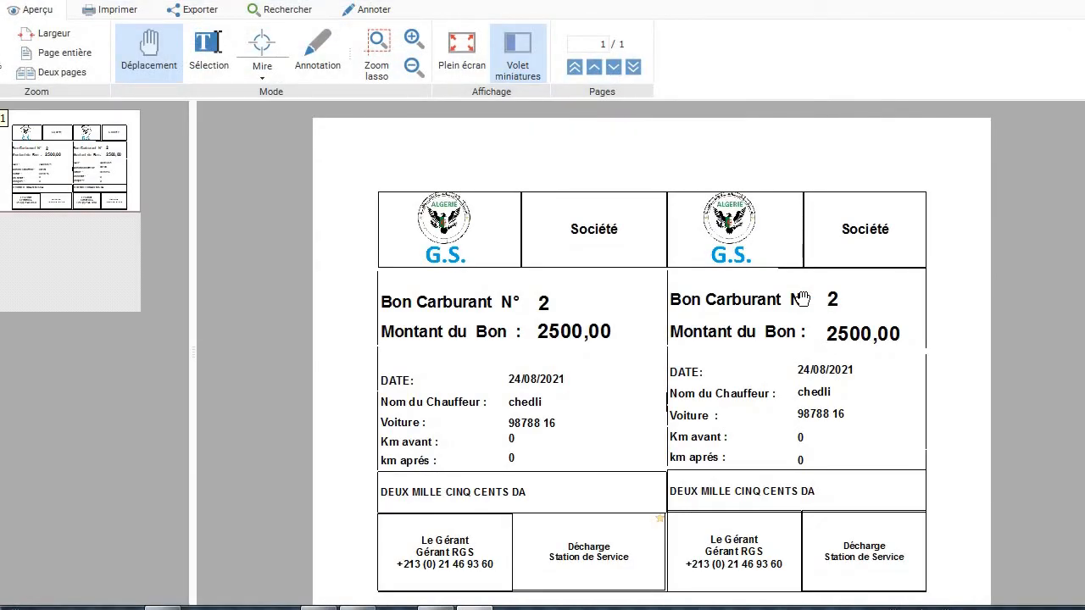
{"action": "scroll", "coordinate": [802, 299], "scroll_direction": "down", "scroll_amount": 3}
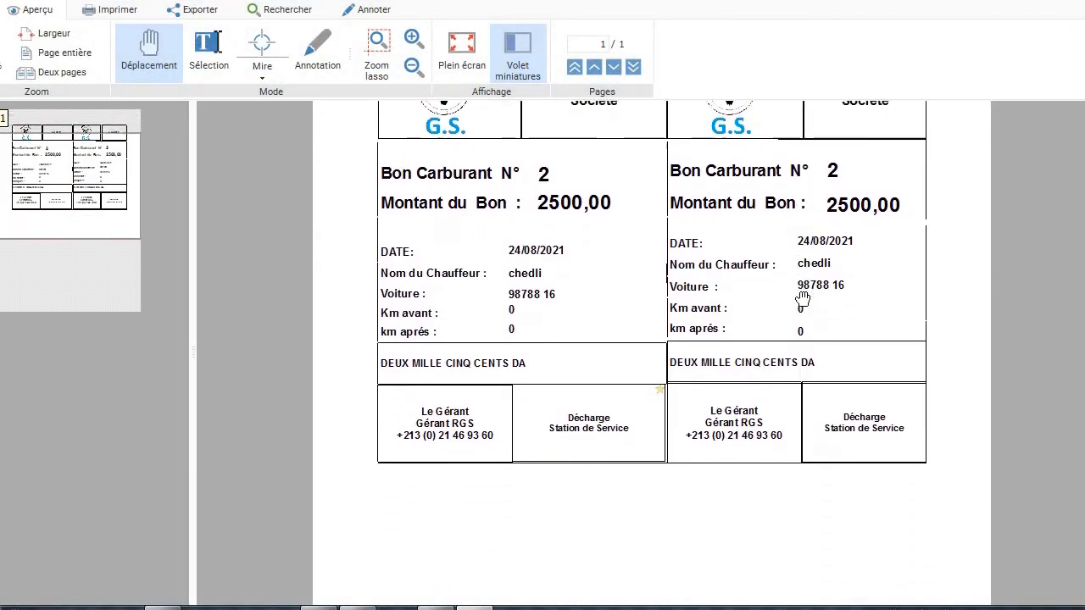
{"action": "scroll", "coordinate": [802, 299], "scroll_direction": "down", "scroll_amount": 2}
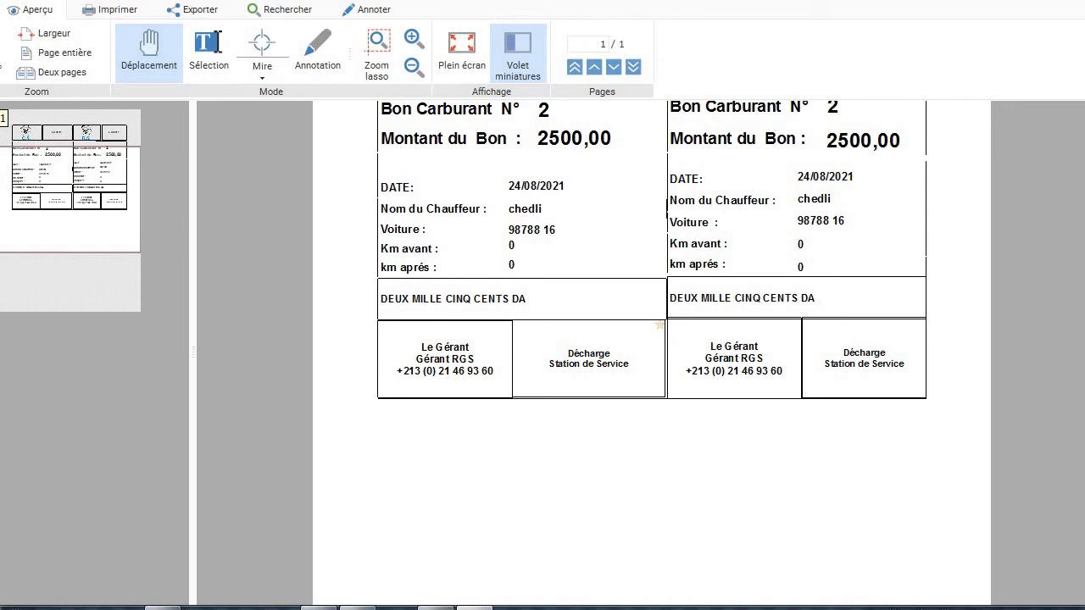
{"action": "scroll", "coordinate": [650, 352], "scroll_direction": "up", "scroll_amount": 3}
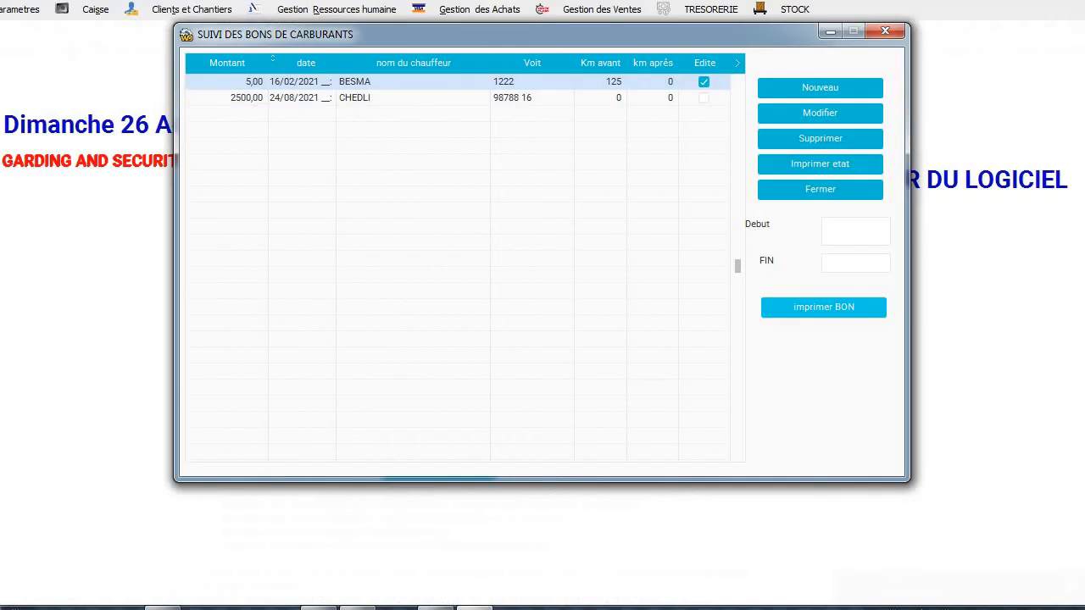
Close the fuel vouchers, open the Gestion parc Auto list, and cancel a new vehicle entry.
{"action": "left_click", "coordinate": [883, 34]}
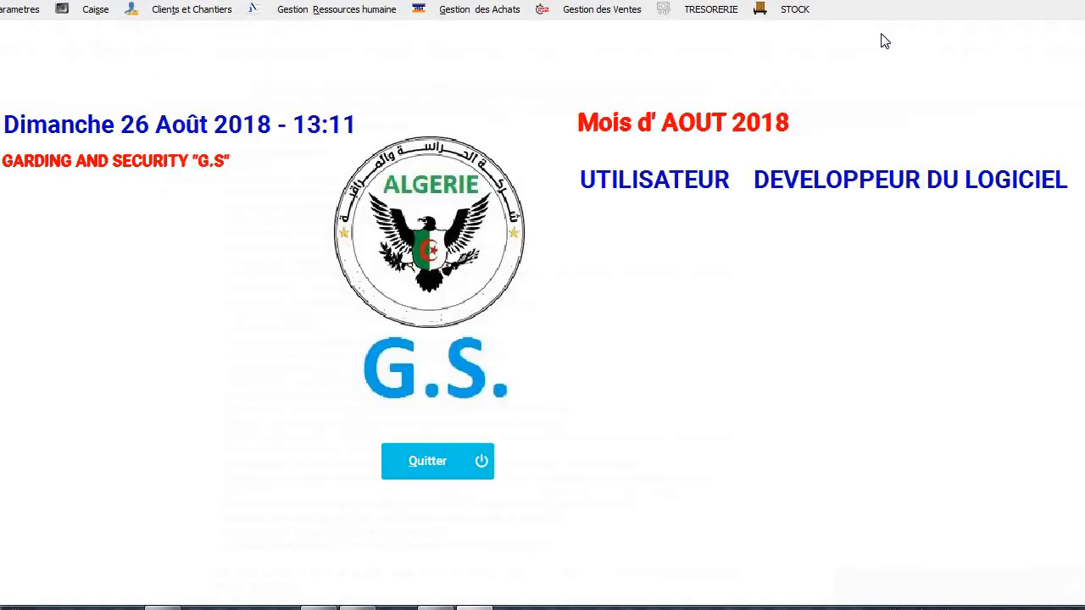
{"action": "left_click", "coordinate": [496, 18]}
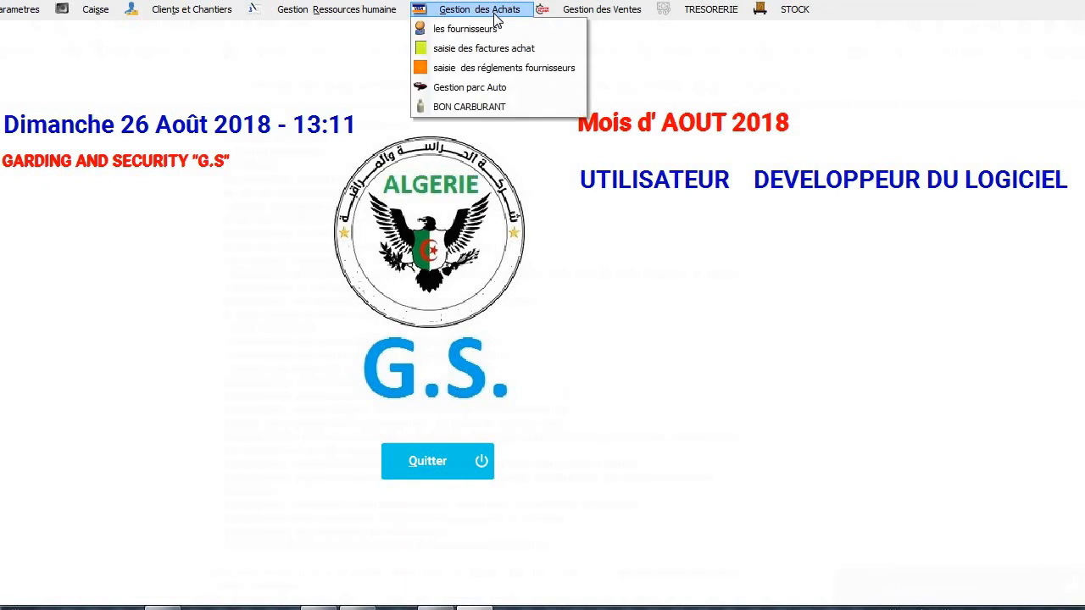
{"action": "left_click", "coordinate": [500, 92]}
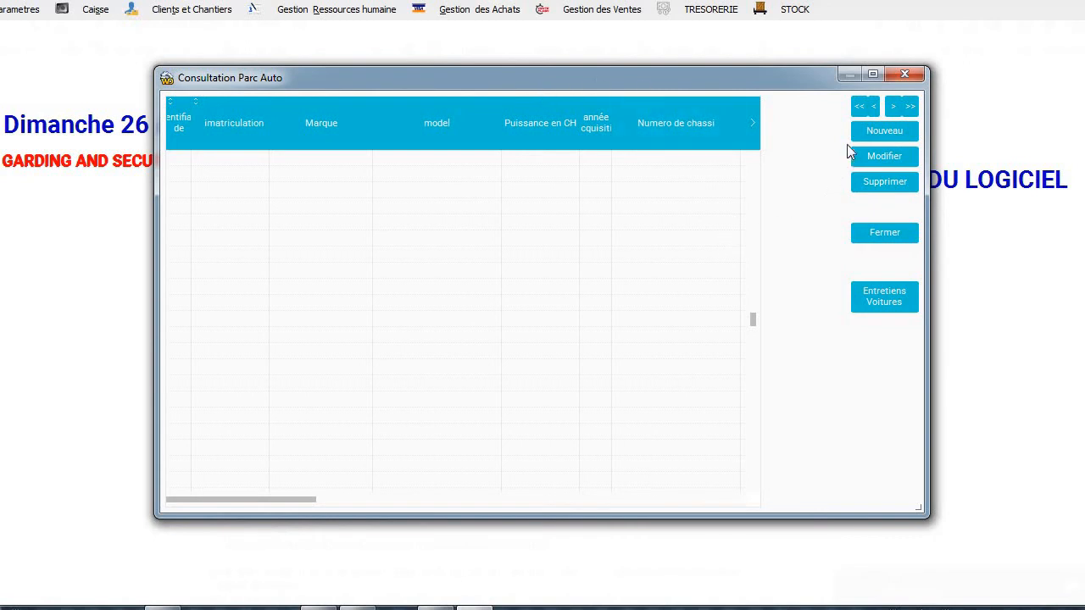
{"action": "left_click", "coordinate": [865, 128]}
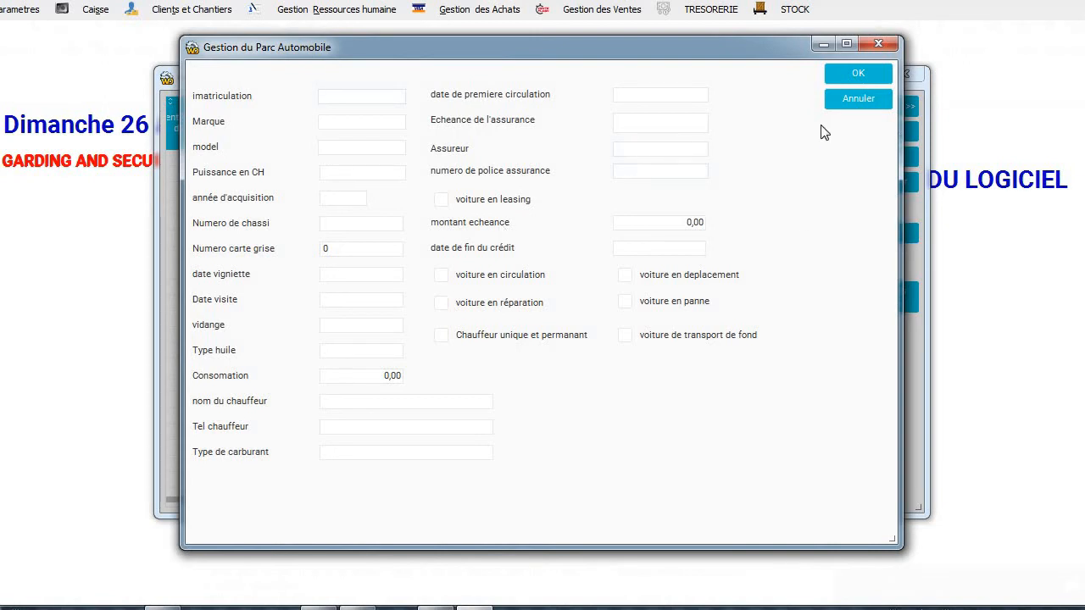
{"action": "left_click", "coordinate": [848, 102]}
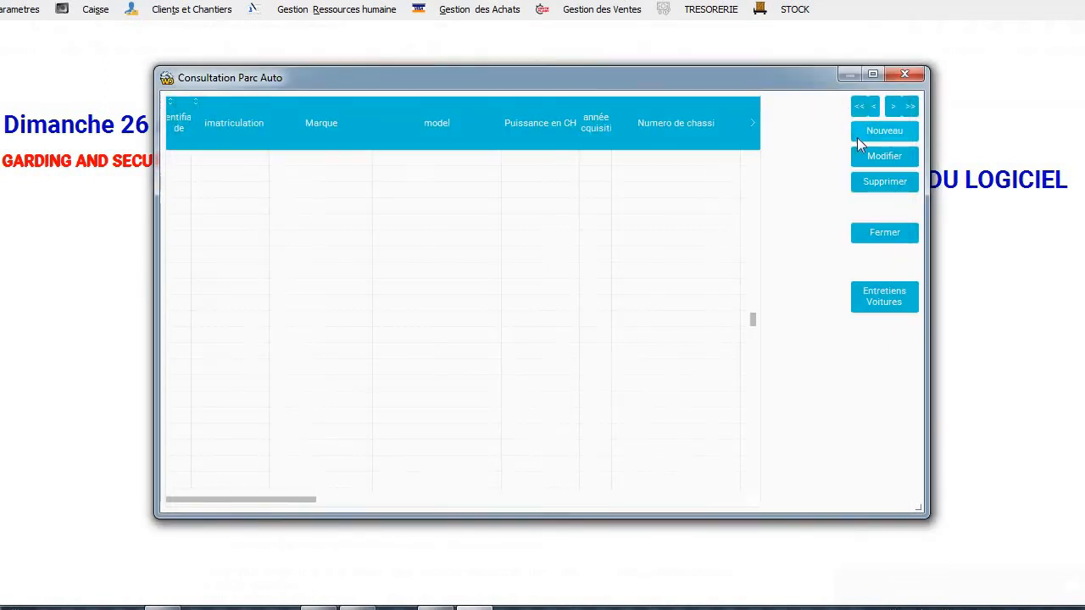
Open car maintenance, discard a blank new entry, then close the maintenance and fleet windows.
{"action": "left_click", "coordinate": [874, 292]}
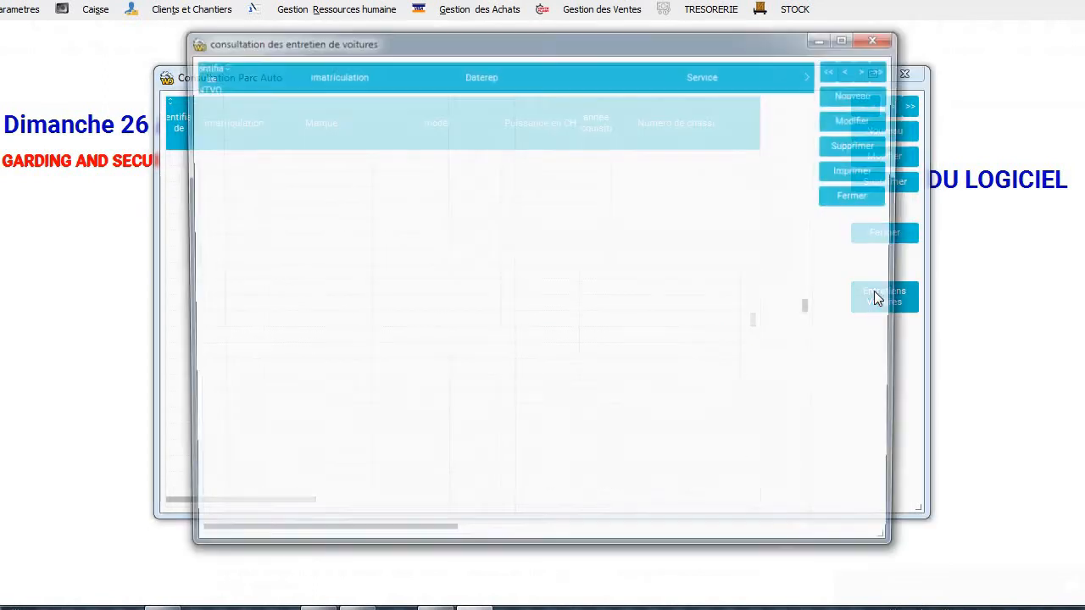
{"action": "left_click", "coordinate": [873, 96]}
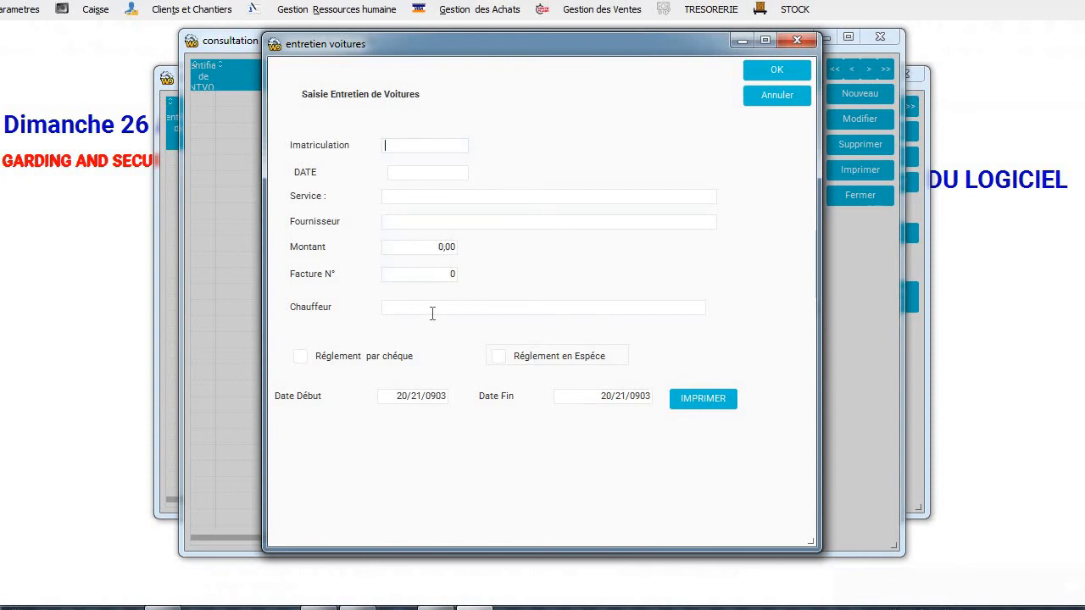
{"action": "right_click", "coordinate": [453, 388]}
{"action": "left_click", "coordinate": [568, 327]}
{"action": "left_click", "coordinate": [768, 98]}
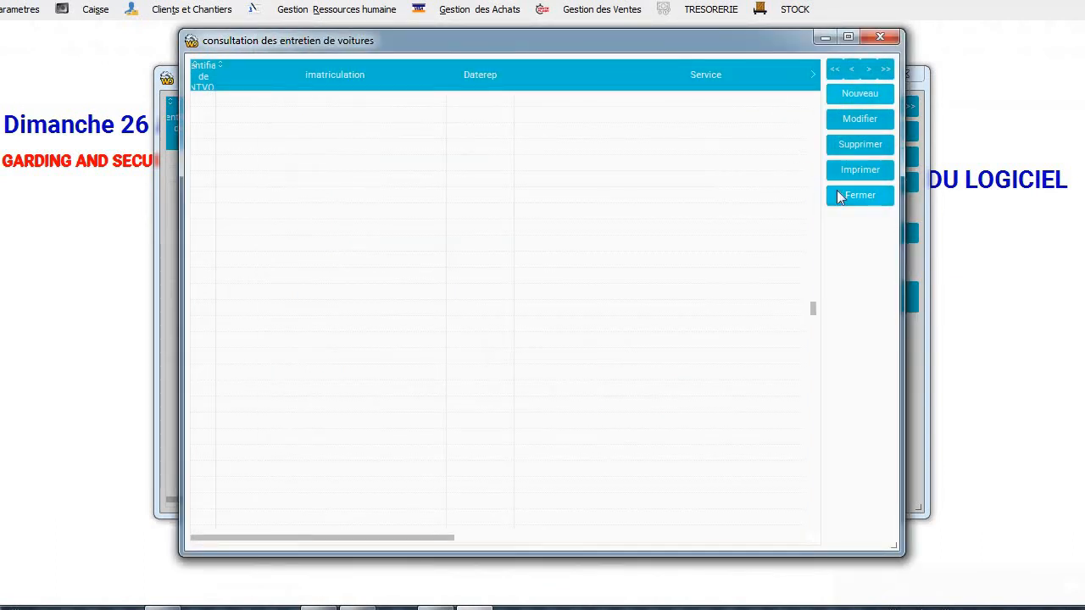
{"action": "left_click", "coordinate": [836, 190]}
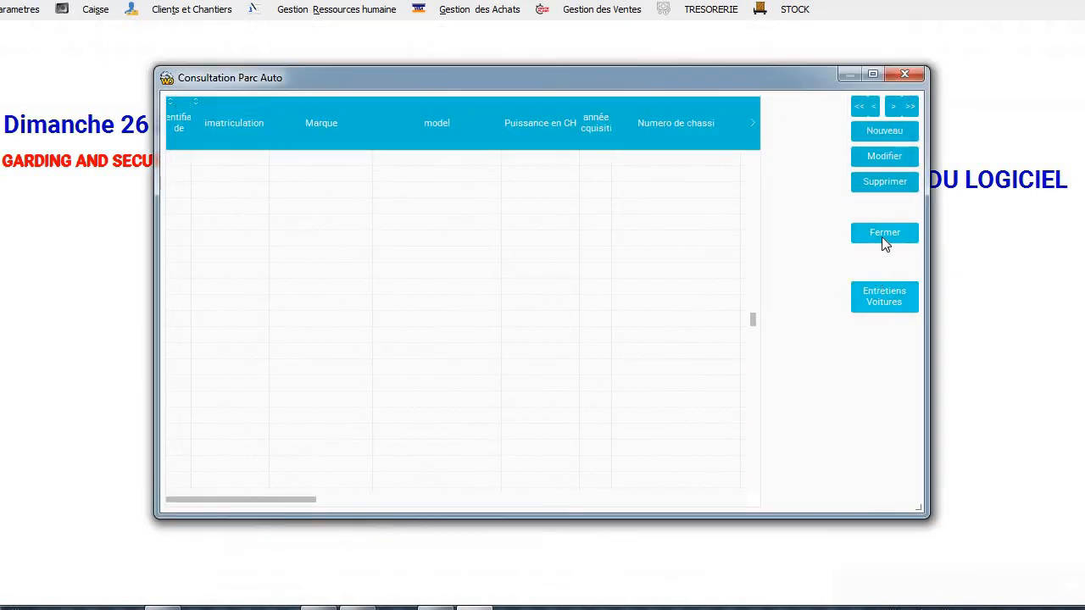
{"action": "left_click", "coordinate": [882, 236]}
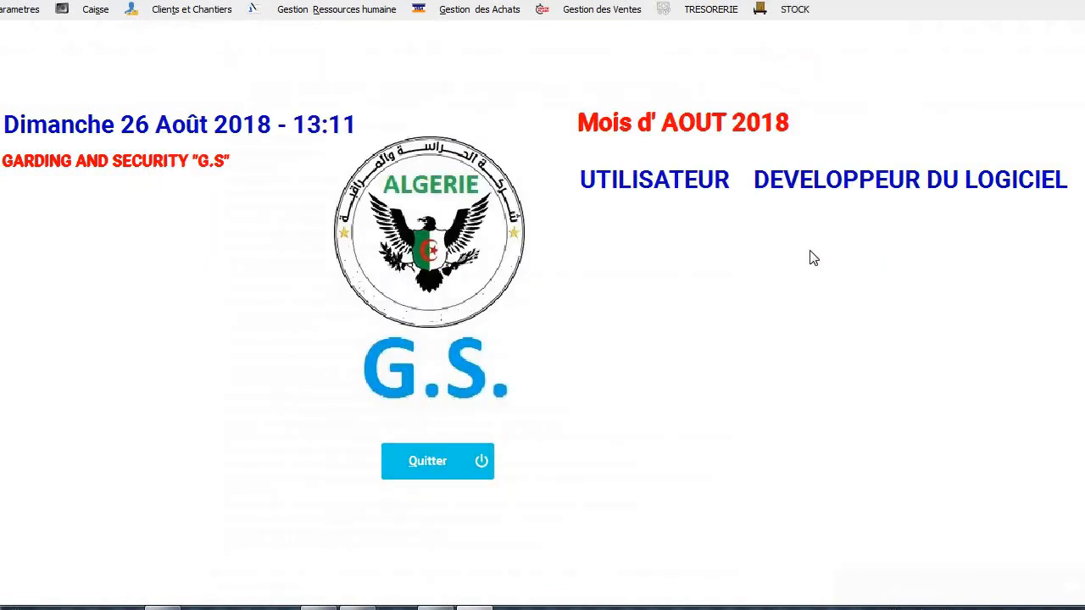
Run Préparation Facturation on timesheet hours, billing MOBILIS 401600,00 for 1004 hours.
{"action": "left_click", "coordinate": [508, 10]}
{"action": "left_click", "coordinate": [600, 10]}
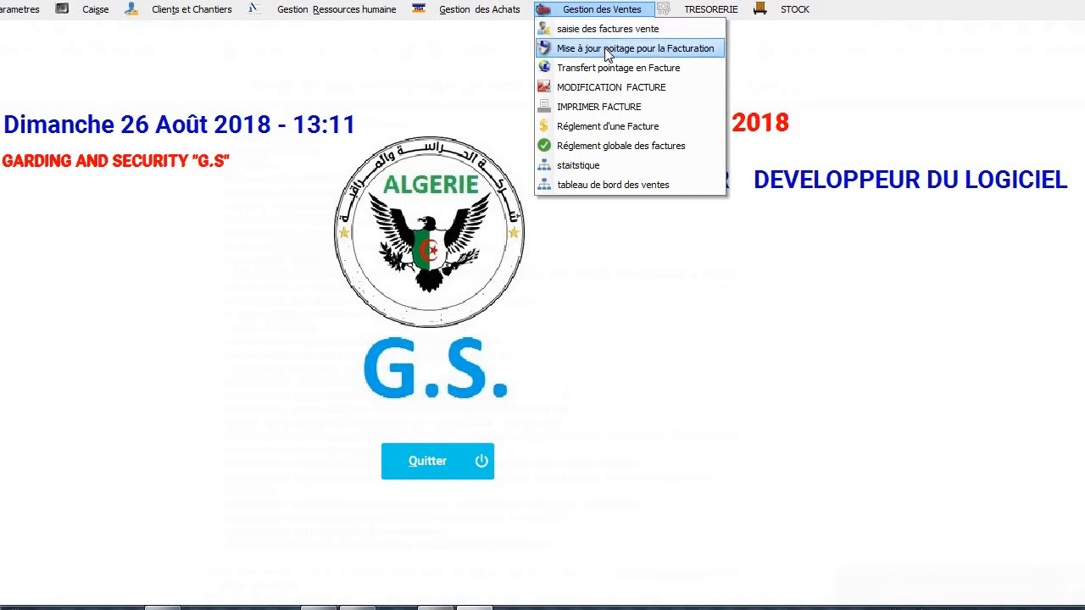
{"action": "left_click", "coordinate": [606, 51]}
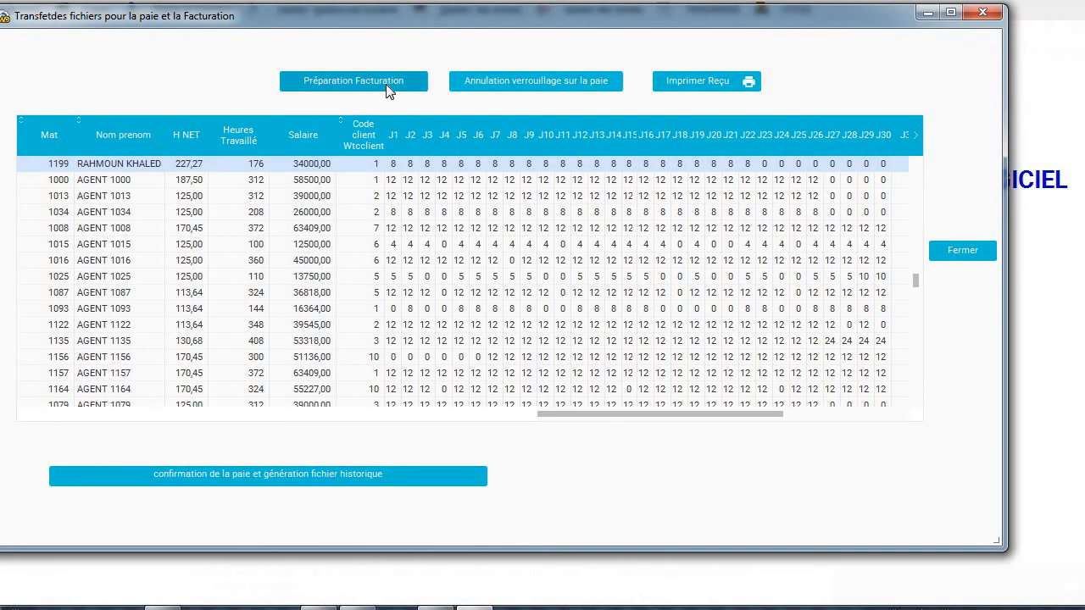
{"action": "left_click", "coordinate": [386, 84]}
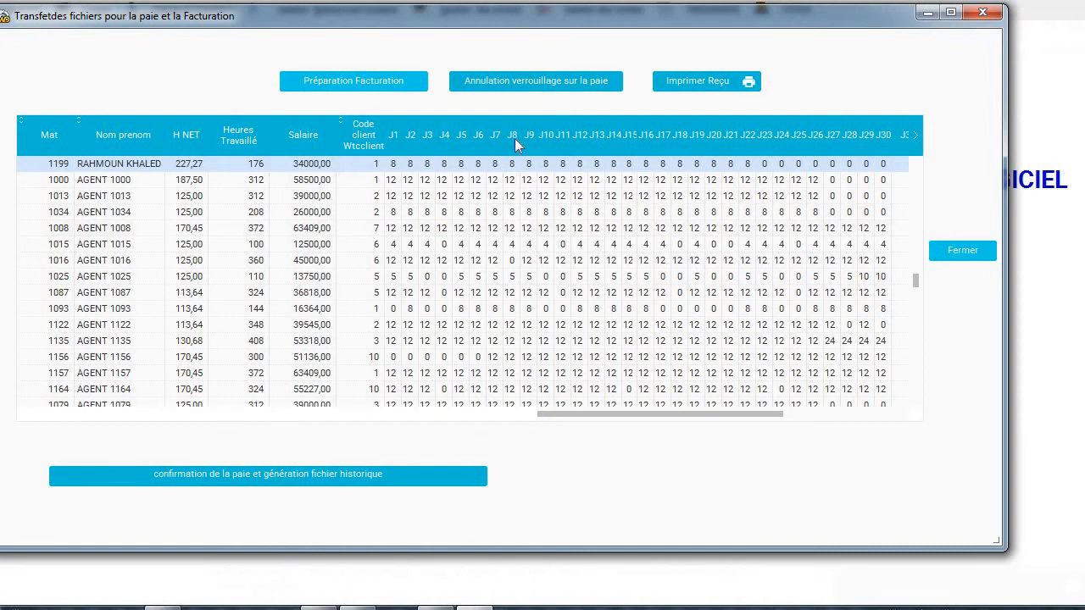
{"action": "left_click", "coordinate": [371, 80]}
{"action": "left_click", "coordinate": [960, 251]}
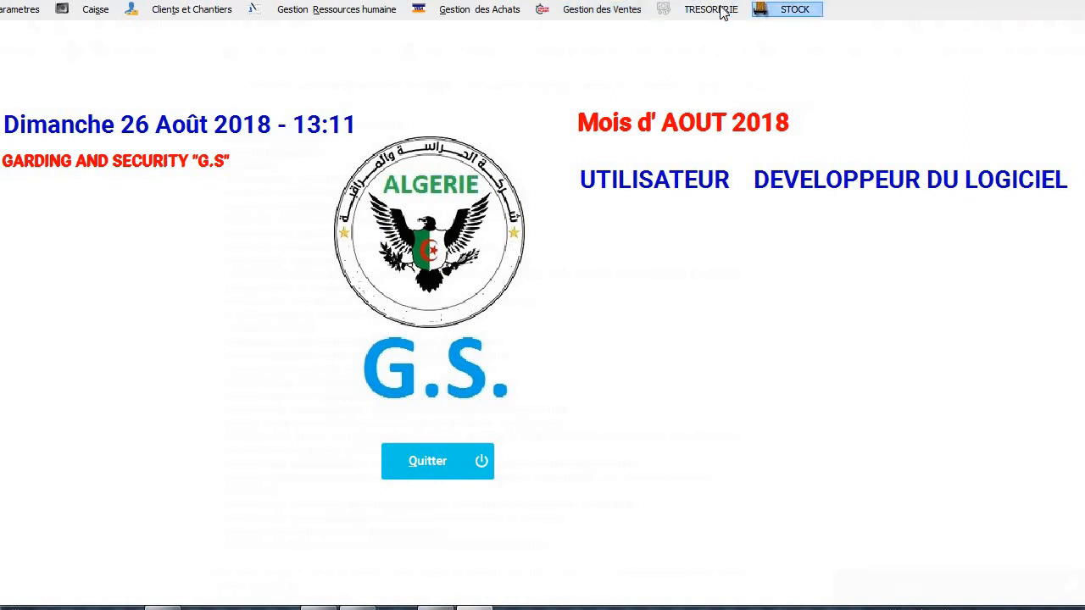
Start a new sales invoice for CLIENT 2 dated 03/09/2021.
{"action": "left_click", "coordinate": [627, 19]}
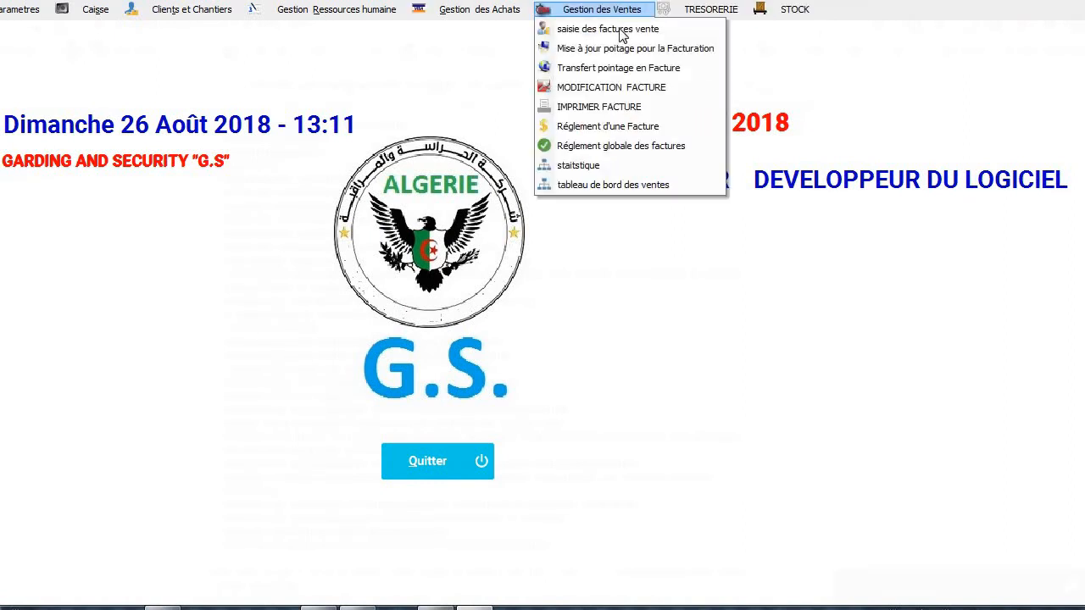
{"action": "left_click", "coordinate": [619, 38]}
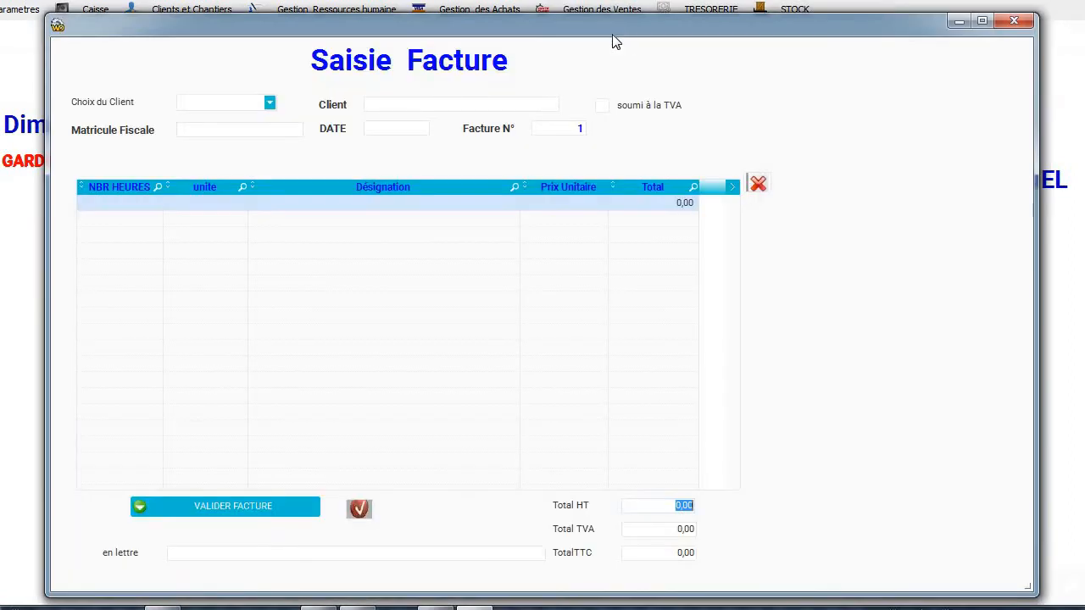
{"action": "left_click", "coordinate": [273, 104]}
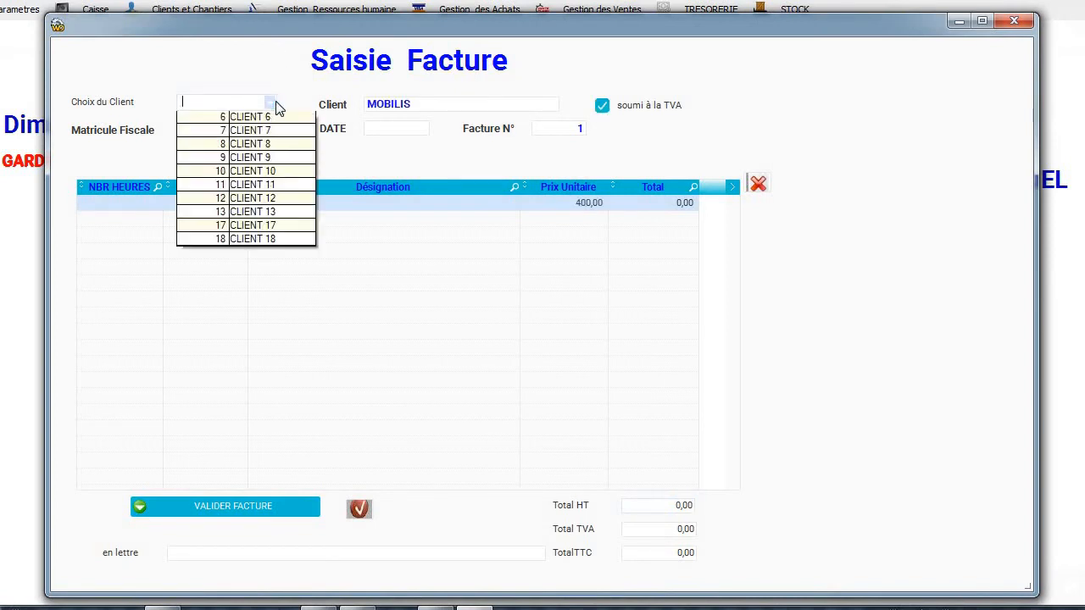
{"action": "left_click", "coordinate": [276, 133]}
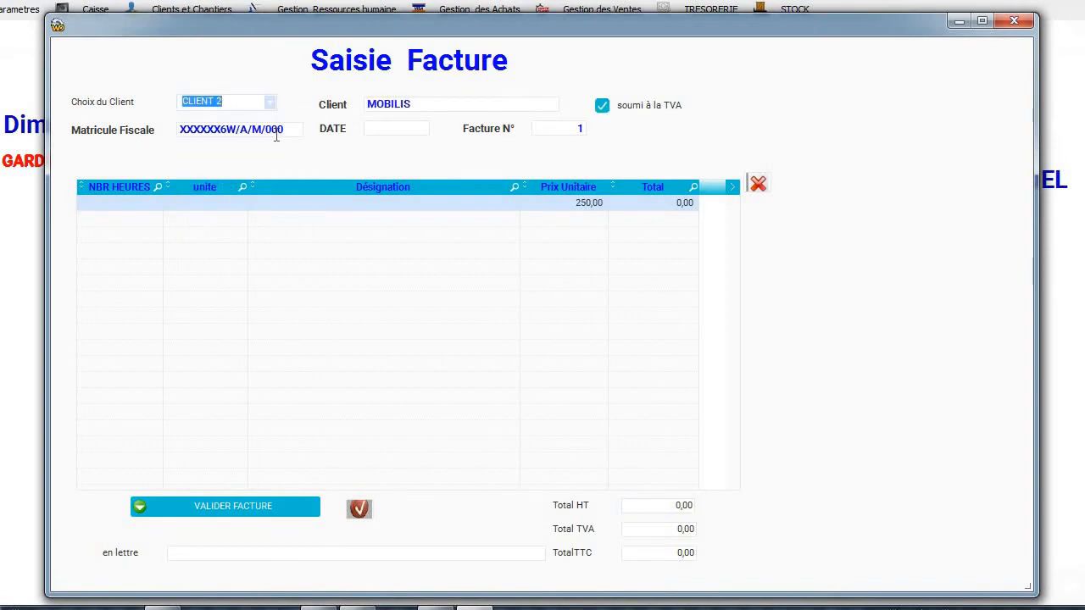
{"action": "left_click", "coordinate": [395, 125]}
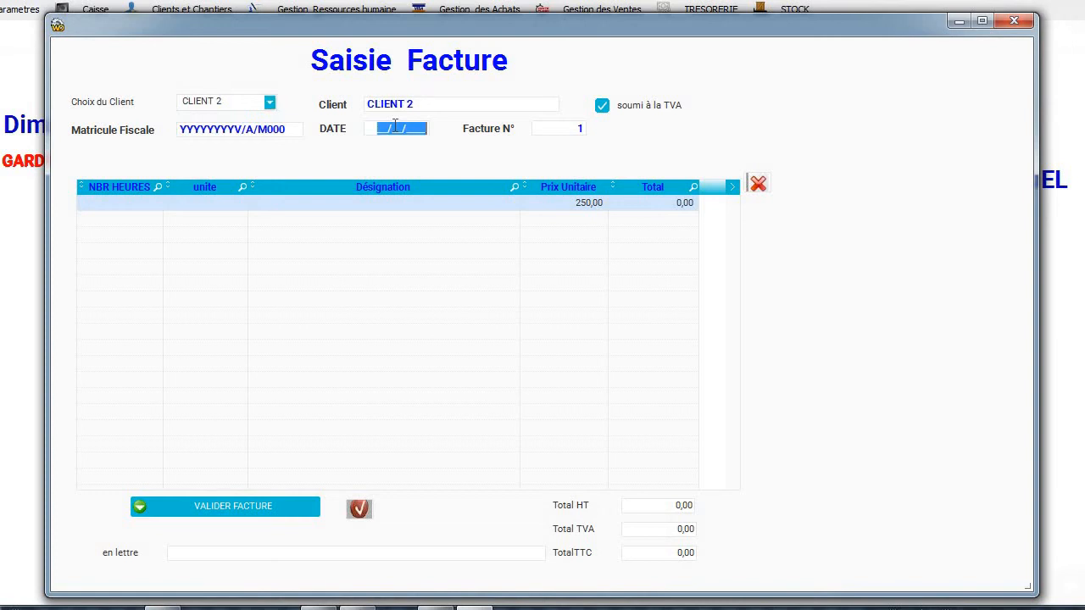
{"action": "type", "text": "03/09/2021"}
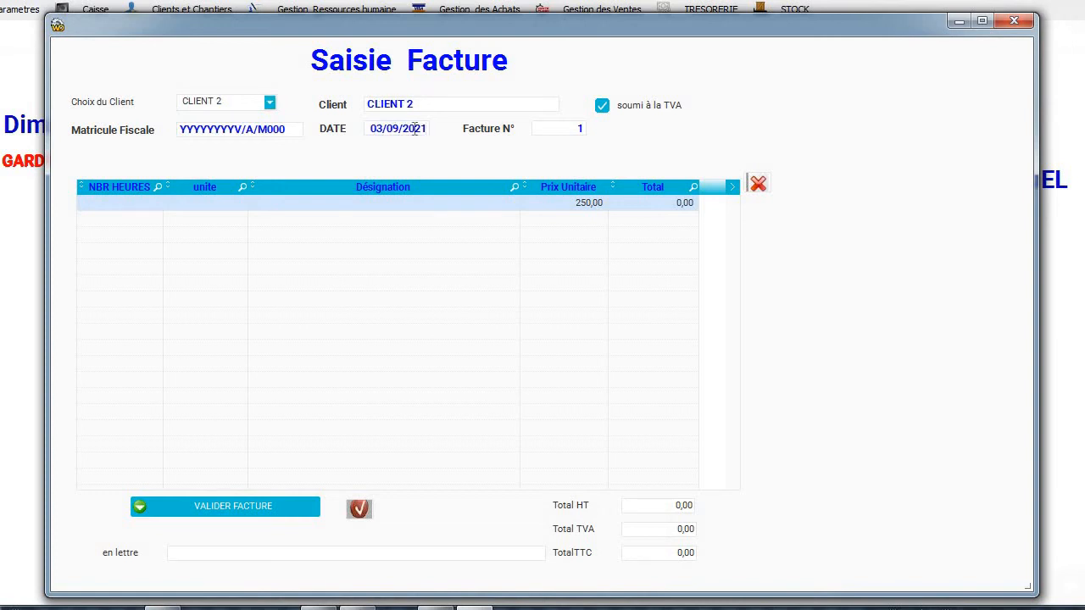
Add a line of 868 hours PRESTATION DE GARDIENNAGE at 250,00 and validate the invoice.
{"action": "left_click", "coordinate": [119, 203]}
{"action": "type", "text": "868,000 "}
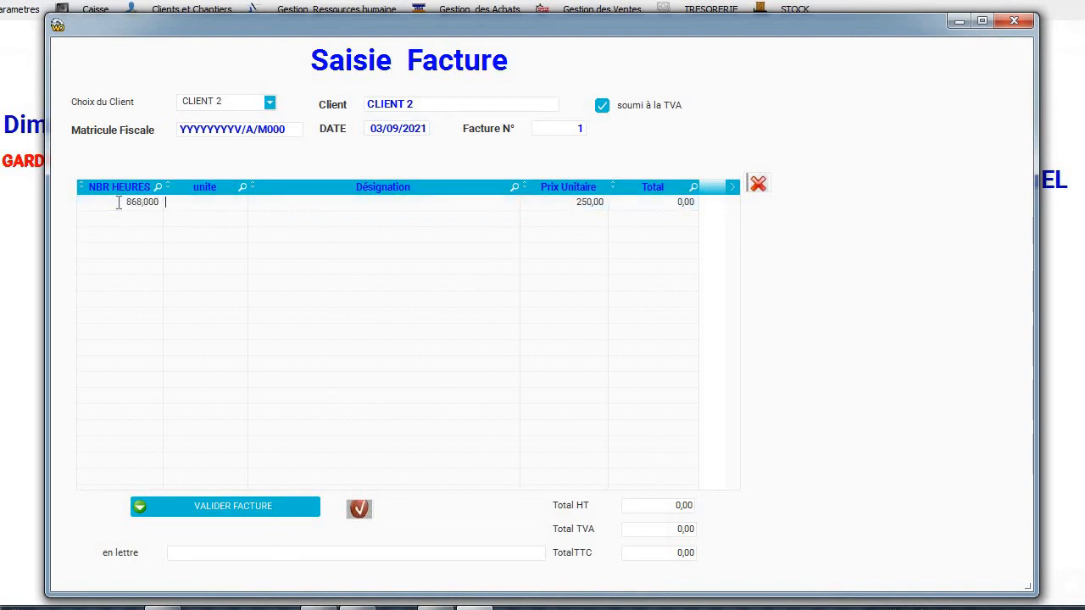
{"action": "type", "text": "HEURES "}
{"action": "type", "text": "PRE"}
{"action": "type", "text": "S"}
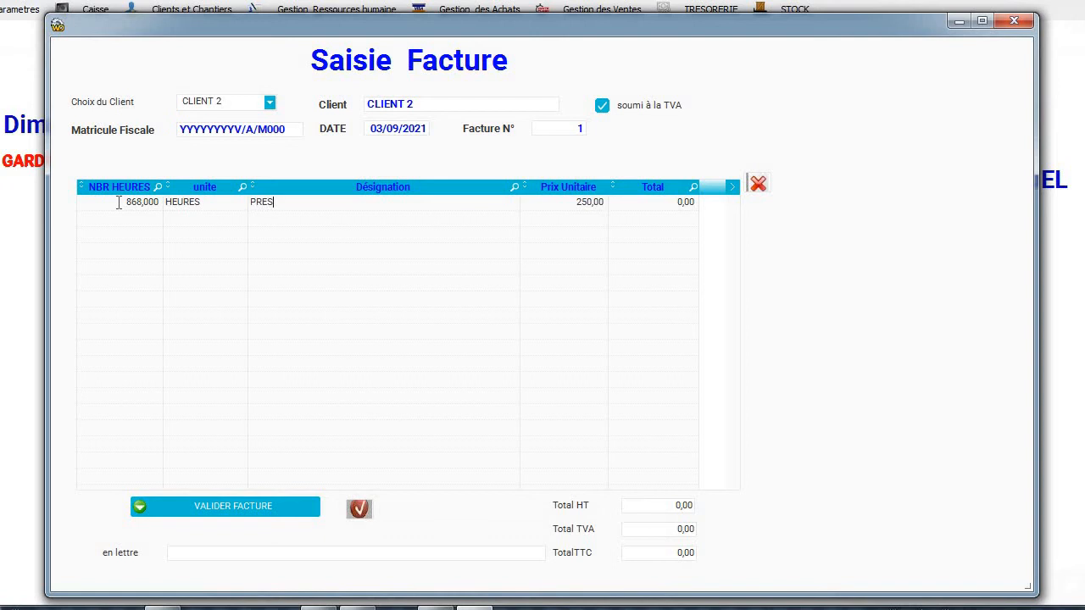
{"action": "type", "text": "TATION DE GARDIENNAGE"}
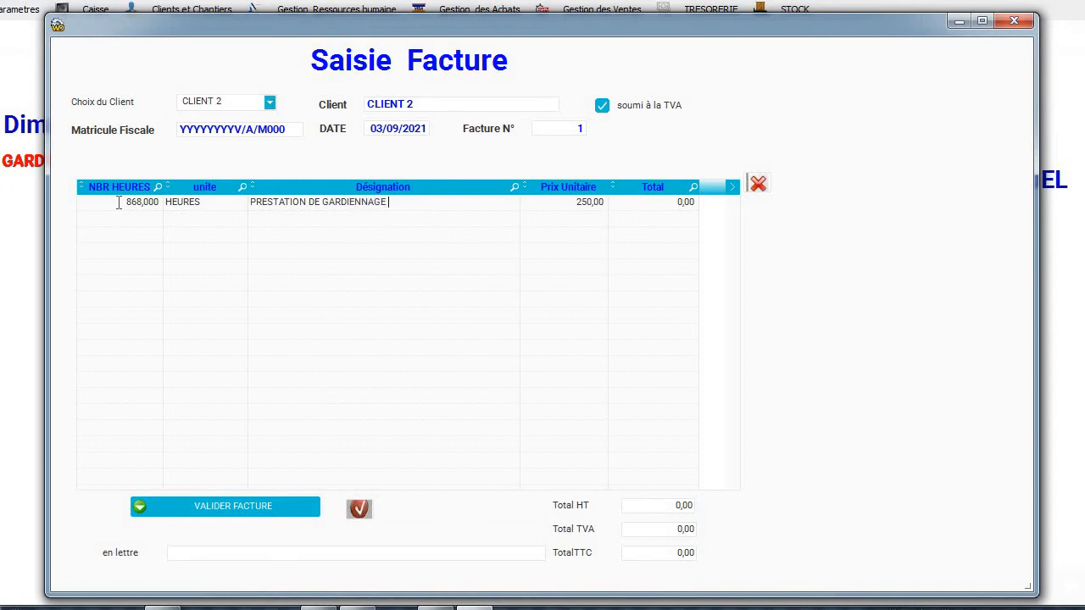
{"action": "key", "text": "Tab"}
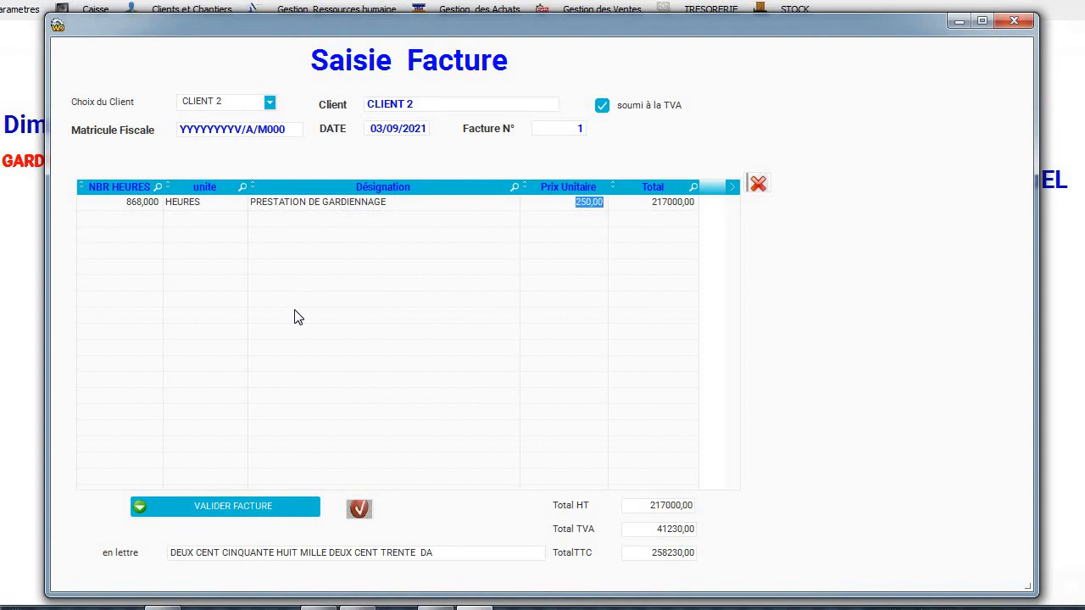
{"action": "left_click", "coordinate": [300, 315]}
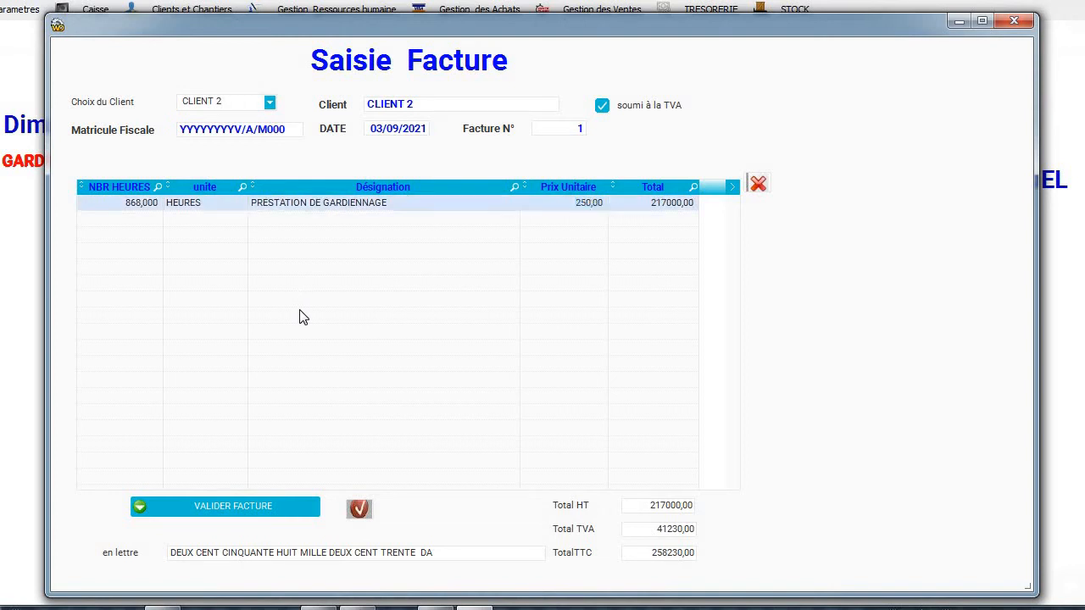
{"action": "left_click", "coordinate": [232, 502]}
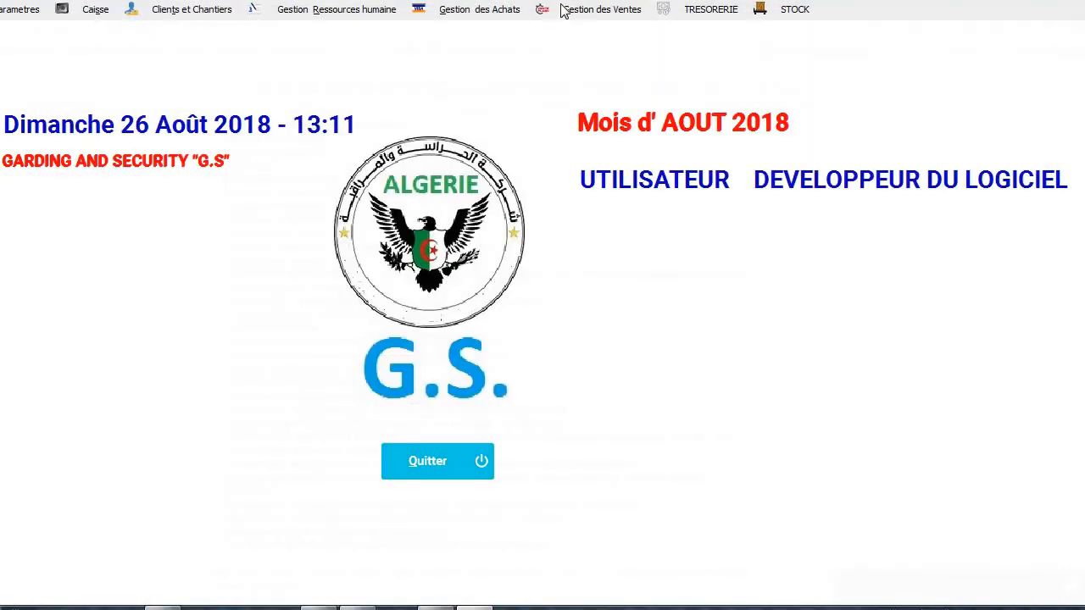
Print unpaid invoice 1 for CLIENT 2 and review its 258230,00 TTC preview.
{"action": "left_click", "coordinate": [619, 10]}
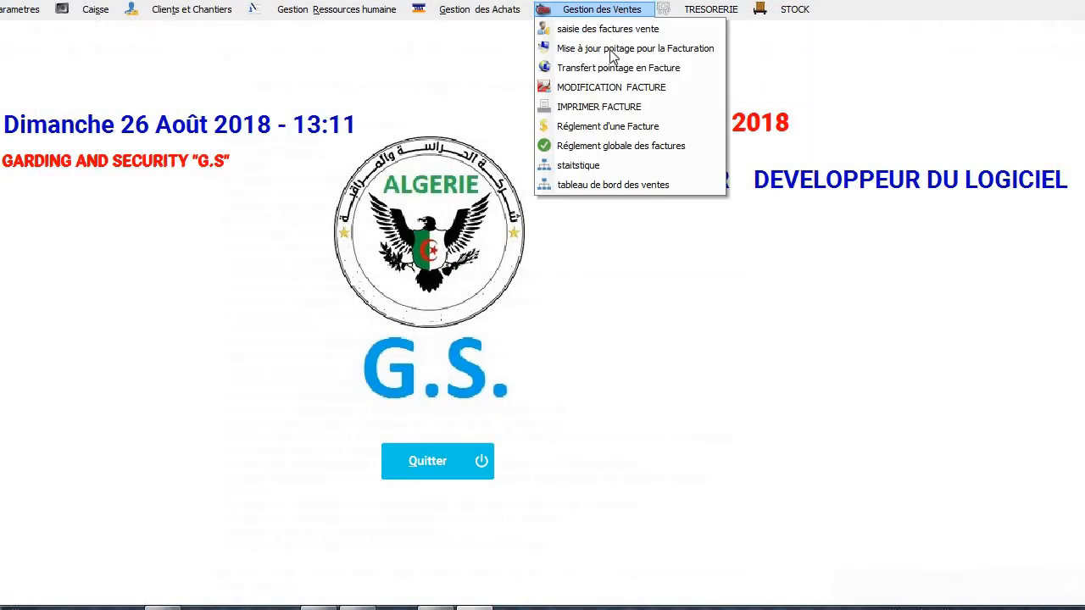
{"action": "left_click", "coordinate": [617, 110]}
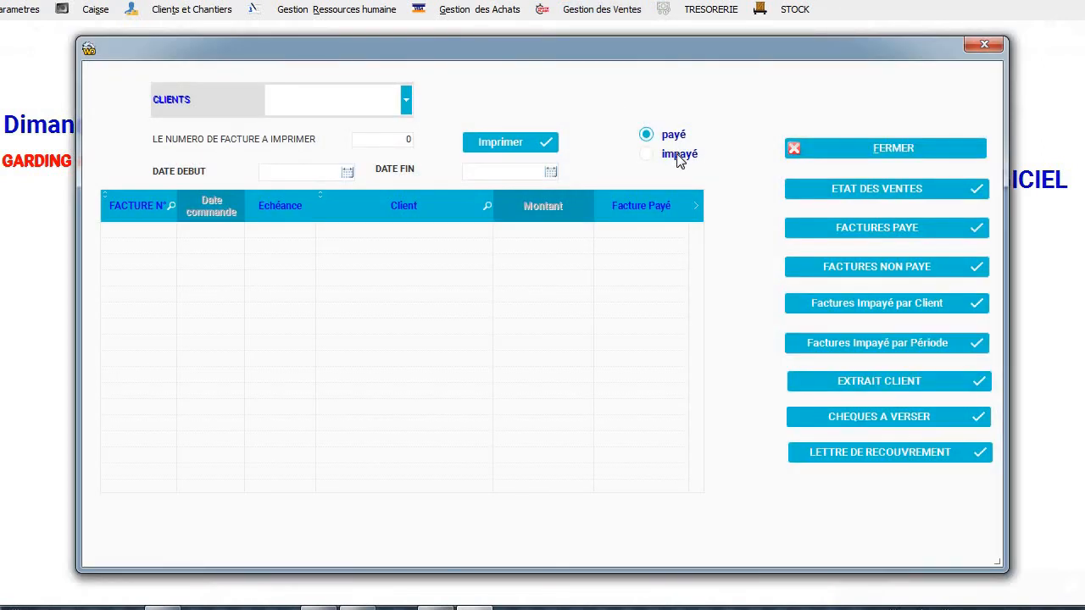
{"action": "left_click", "coordinate": [680, 156]}
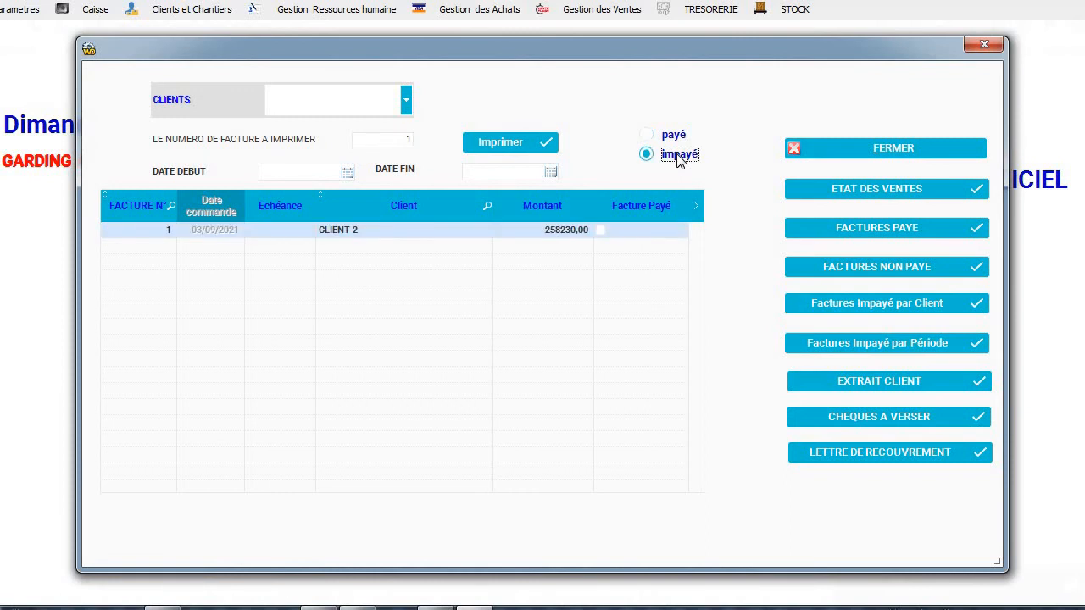
{"action": "left_click", "coordinate": [508, 141]}
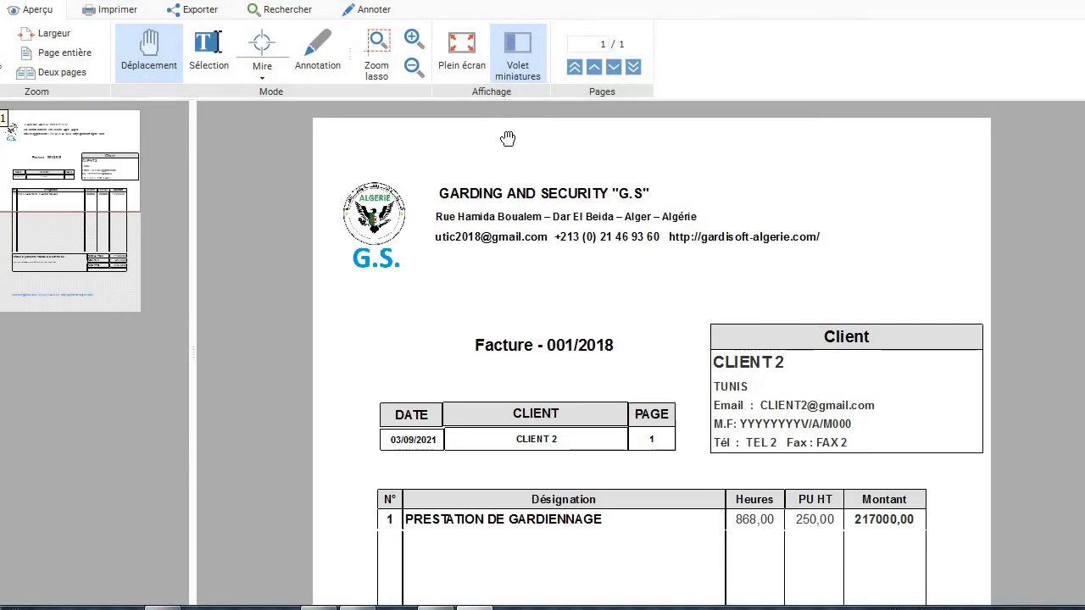
{"action": "scroll", "coordinate": [507, 138], "scroll_direction": "down", "scroll_amount": 3}
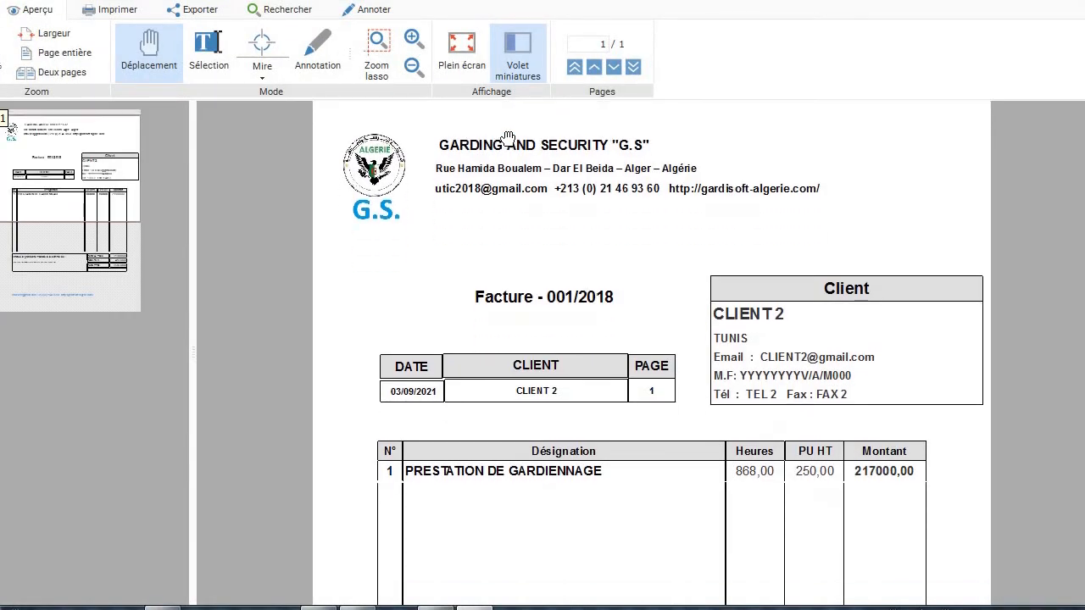
{"action": "scroll", "coordinate": [507, 138], "scroll_direction": "down", "scroll_amount": 3}
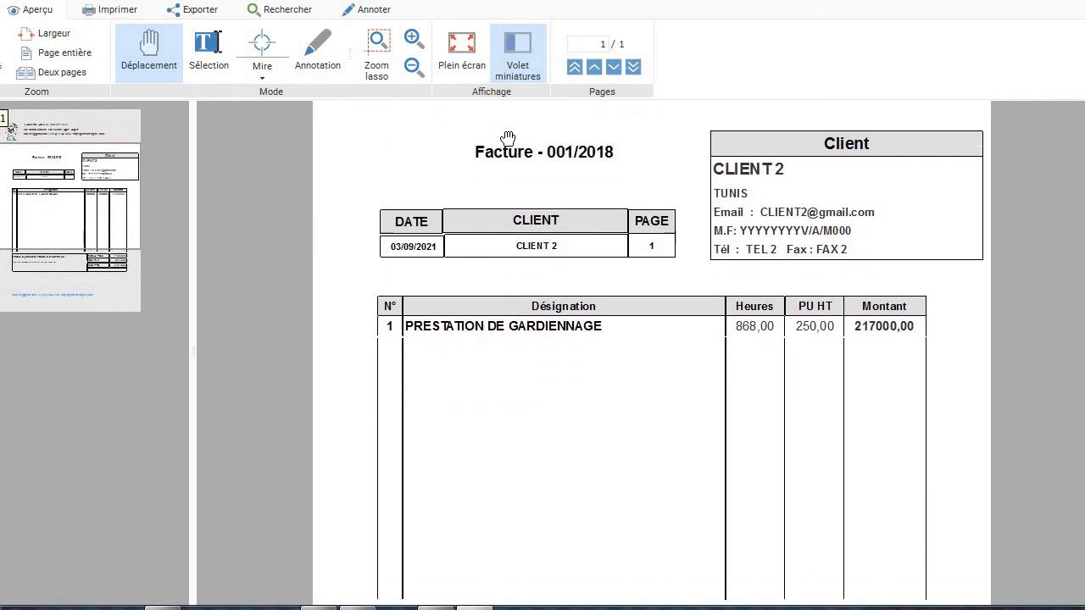
{"action": "scroll", "coordinate": [507, 138], "scroll_direction": "down", "scroll_amount": 2}
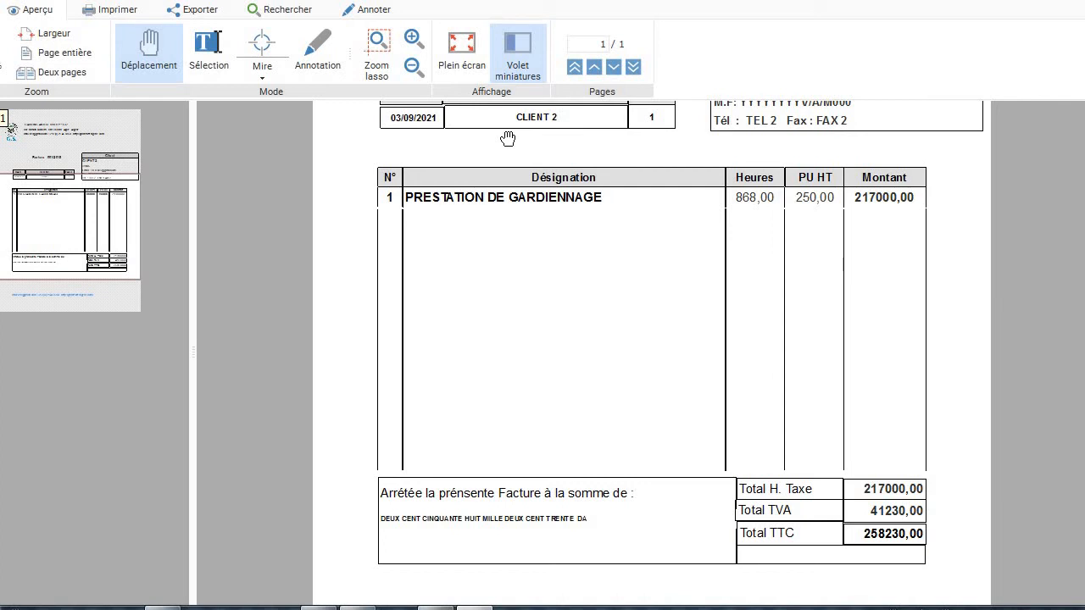
{"action": "scroll", "coordinate": [507, 138], "scroll_direction": "up", "scroll_amount": 10}
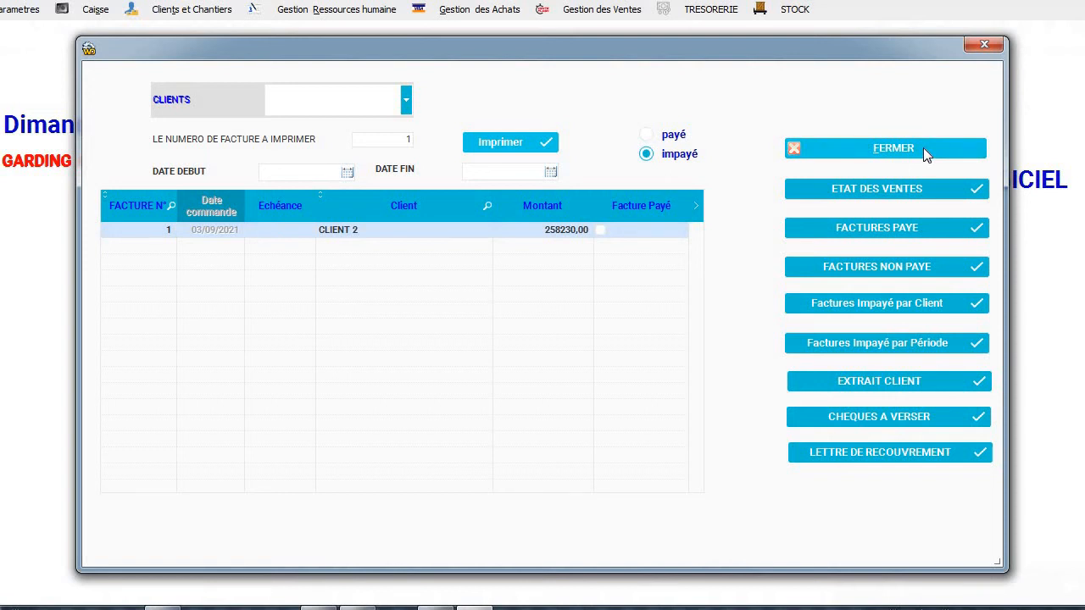
Preview the by-client billing preparation report showing CLIENT 2 at 217000,00, then close the transfer window.
{"action": "left_click", "coordinate": [922, 147]}
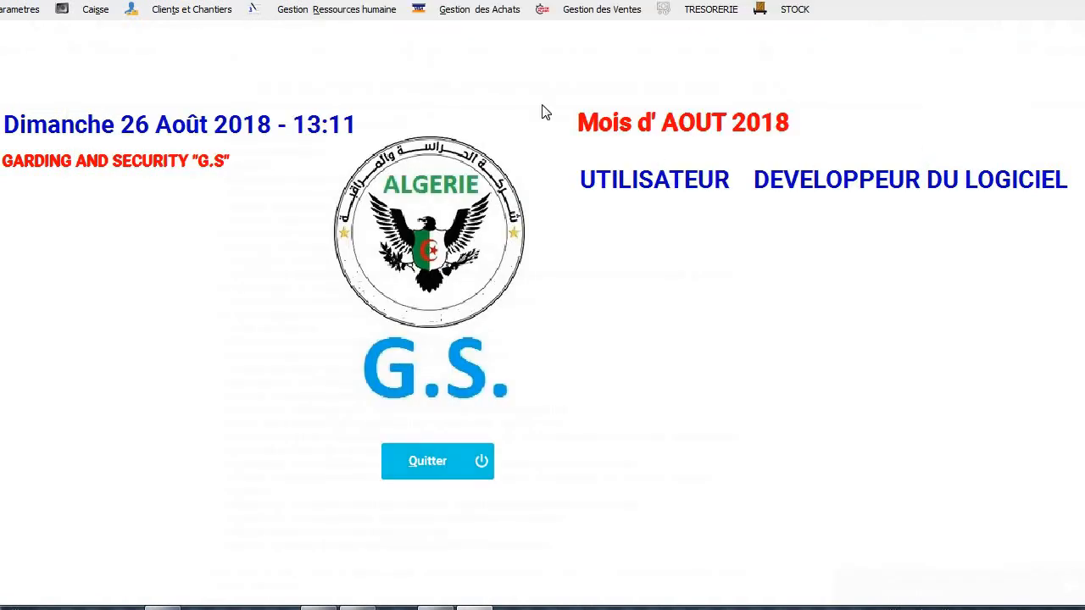
{"action": "left_click", "coordinate": [581, 17]}
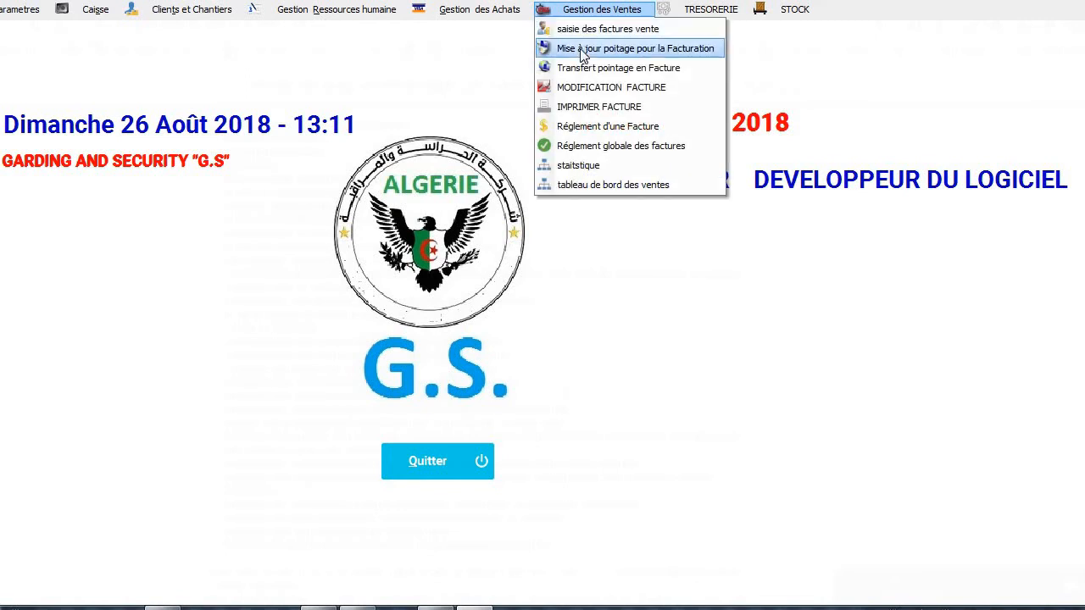
{"action": "left_click", "coordinate": [582, 52]}
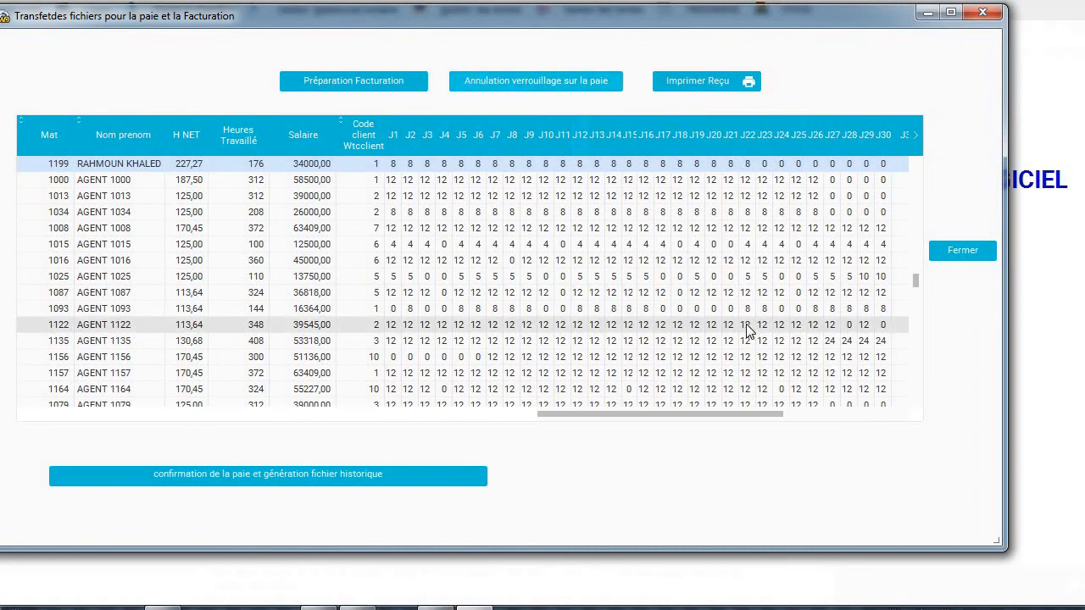
{"action": "left_click", "coordinate": [361, 87]}
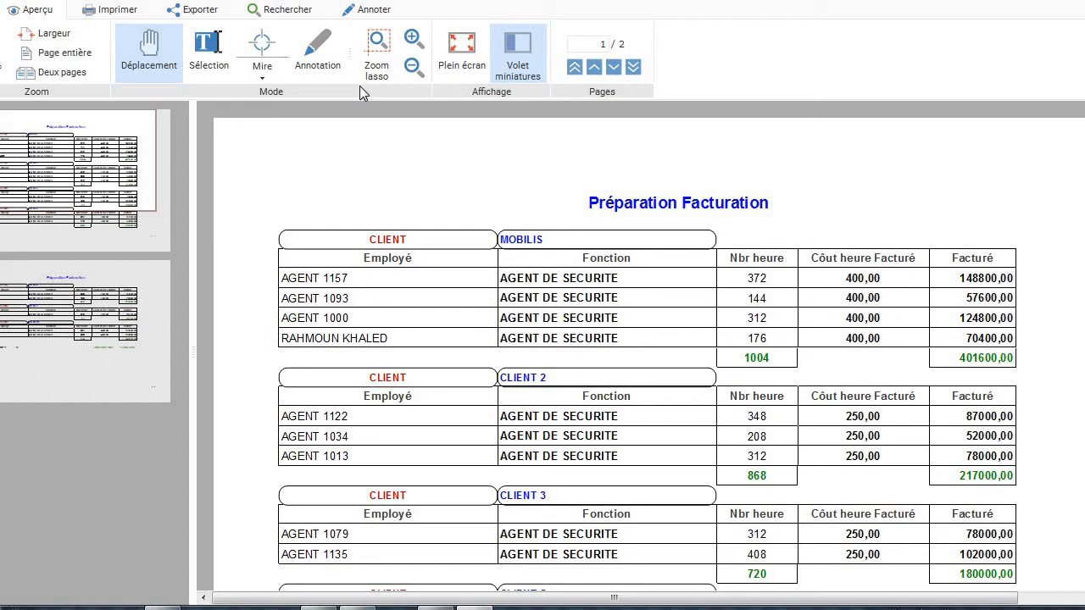
{"action": "scroll", "coordinate": [360, 91], "scroll_direction": "down", "scroll_amount": 2}
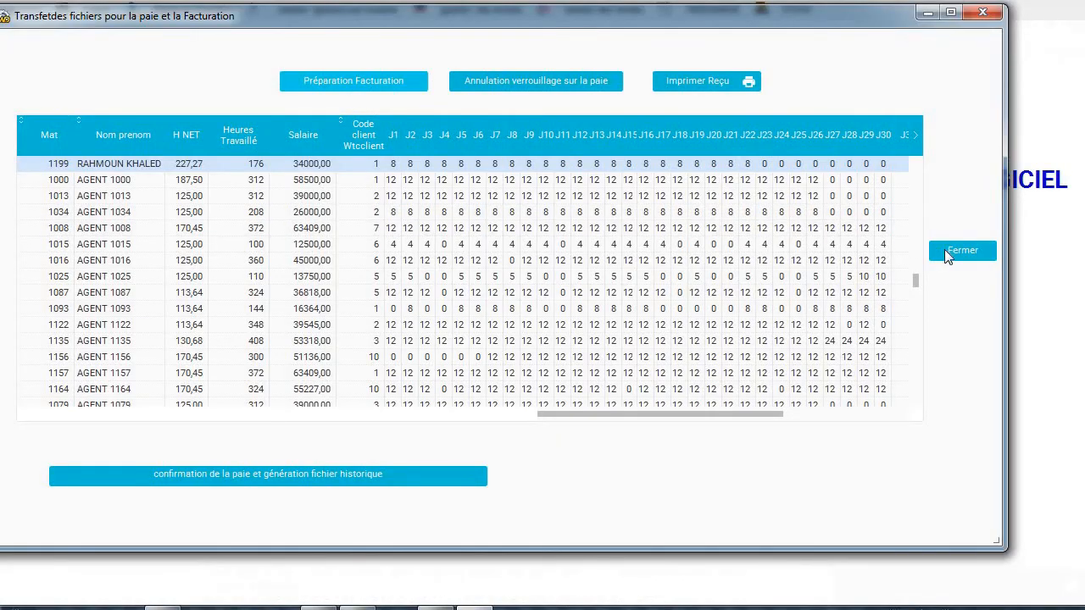
{"action": "left_click", "coordinate": [944, 250]}
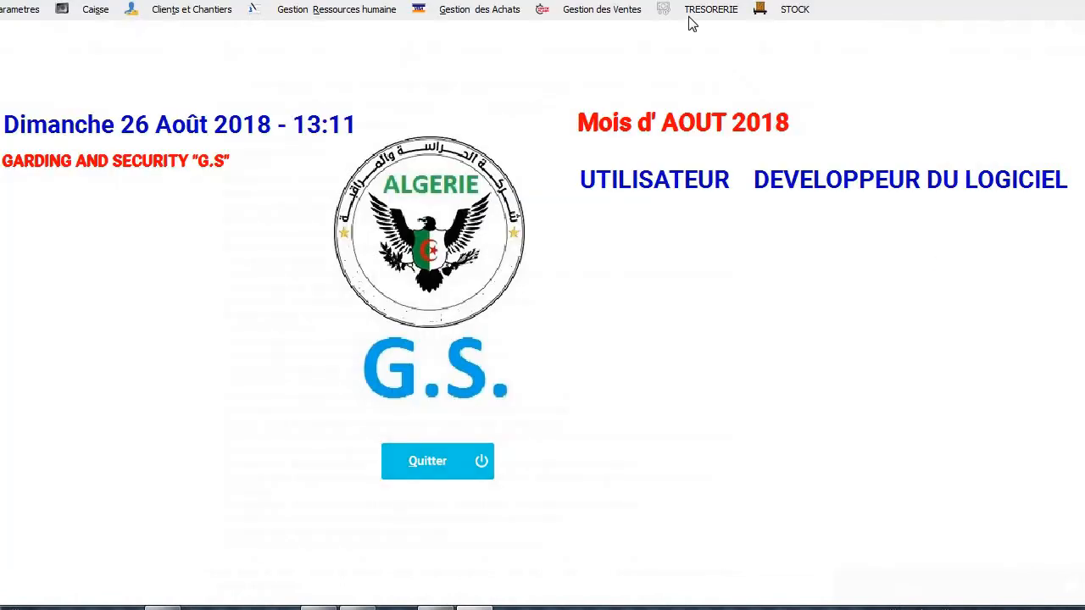
In Transfert pointage en Facture, choose client MOBILIS and transfer its timesheet hours into an invoice.
{"action": "left_click", "coordinate": [589, 10]}
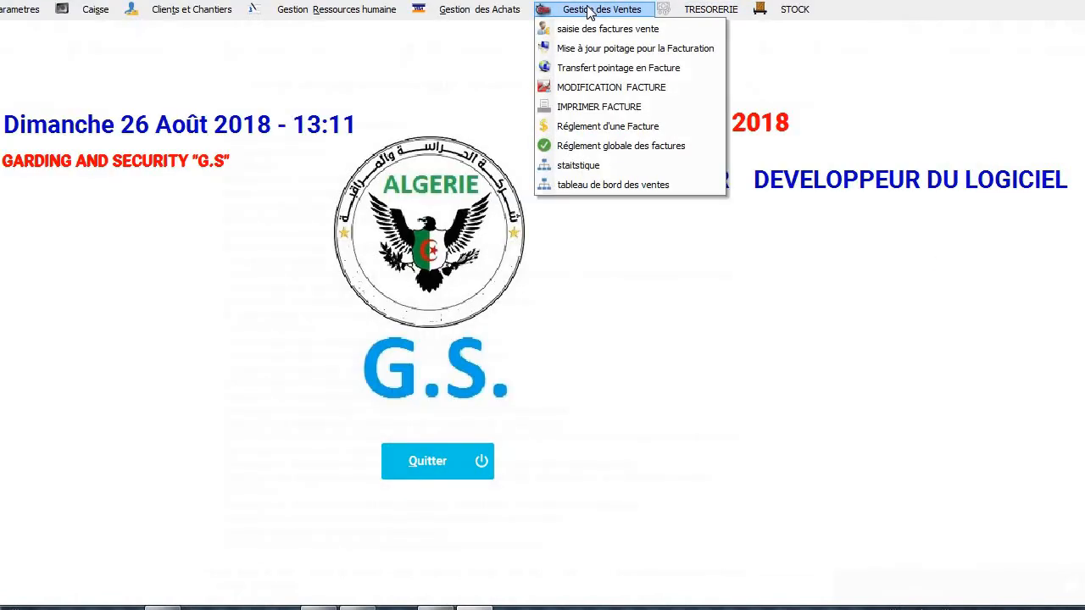
{"action": "left_click", "coordinate": [587, 75]}
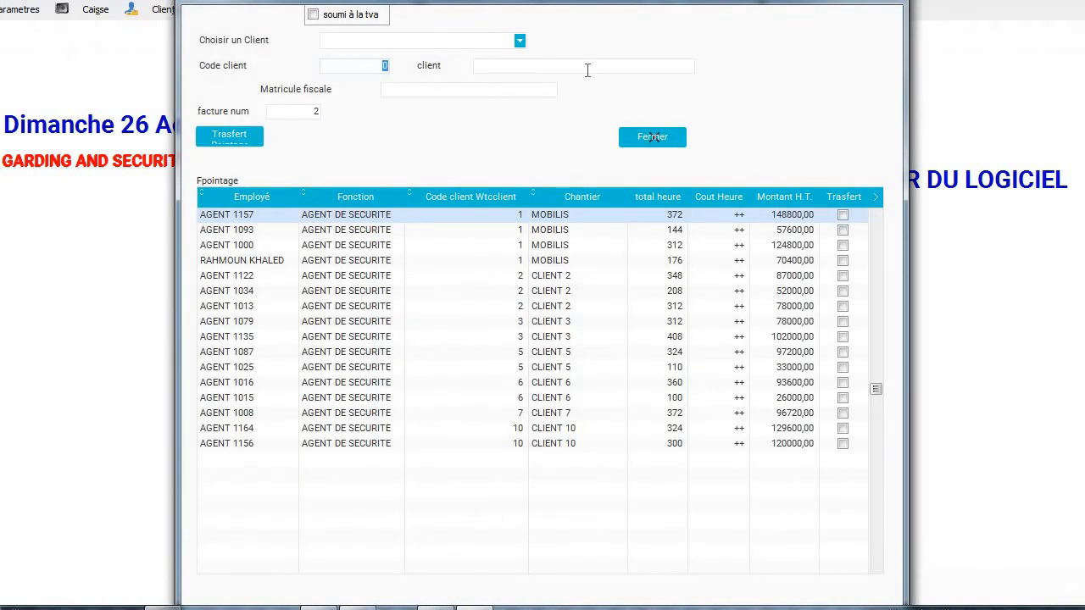
{"action": "left_click", "coordinate": [519, 41]}
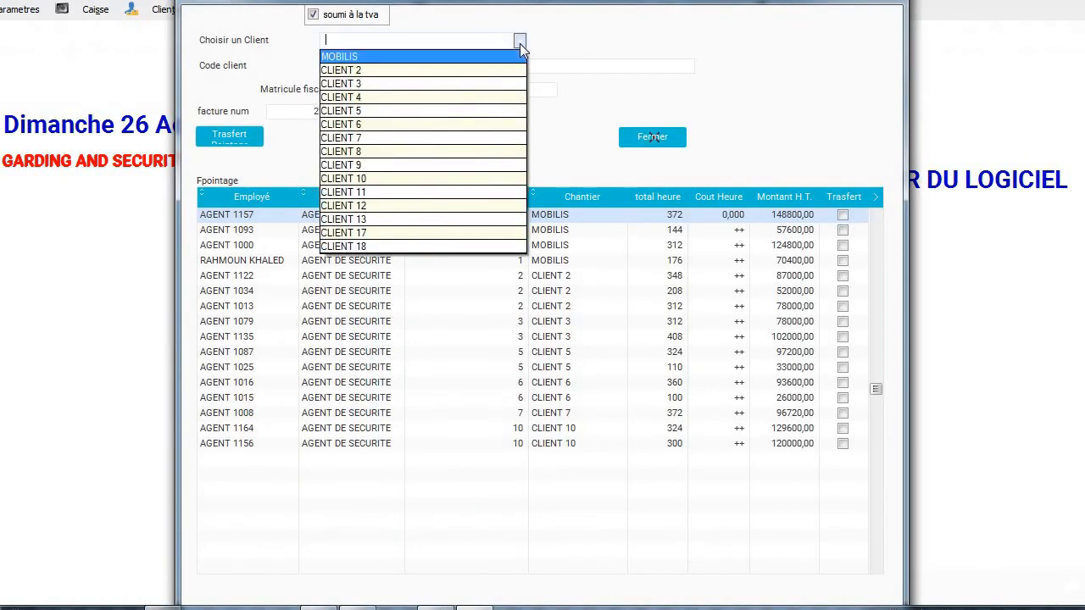
{"action": "left_click", "coordinate": [479, 56]}
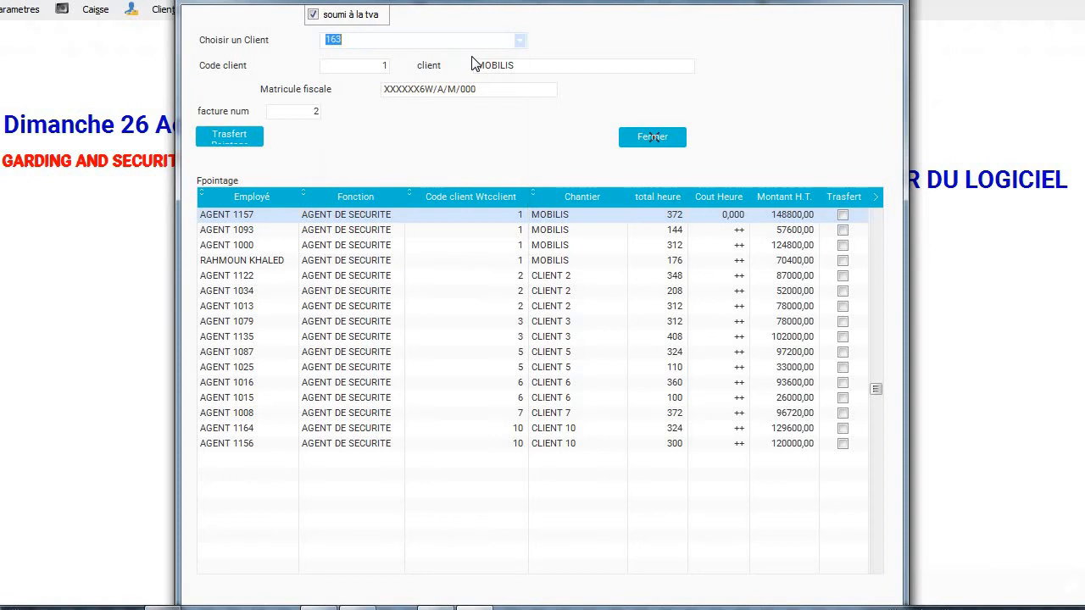
{"action": "left_click", "coordinate": [243, 134]}
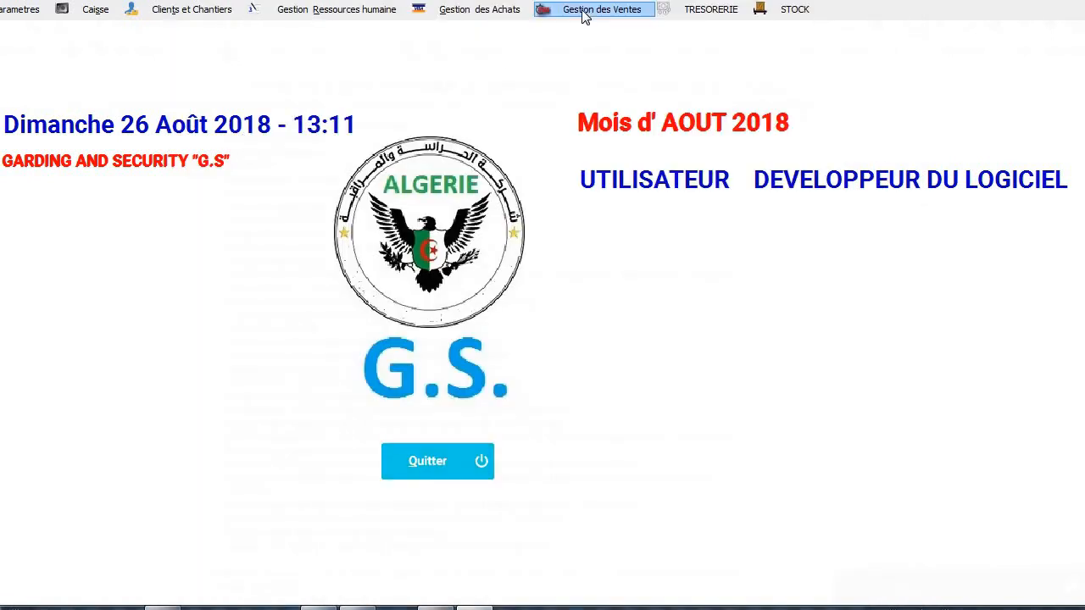
In IMPRIMER FACTURE, list unpaid invoices and preview invoice 2 for MOBILIS.
{"action": "left_click", "coordinate": [584, 17]}
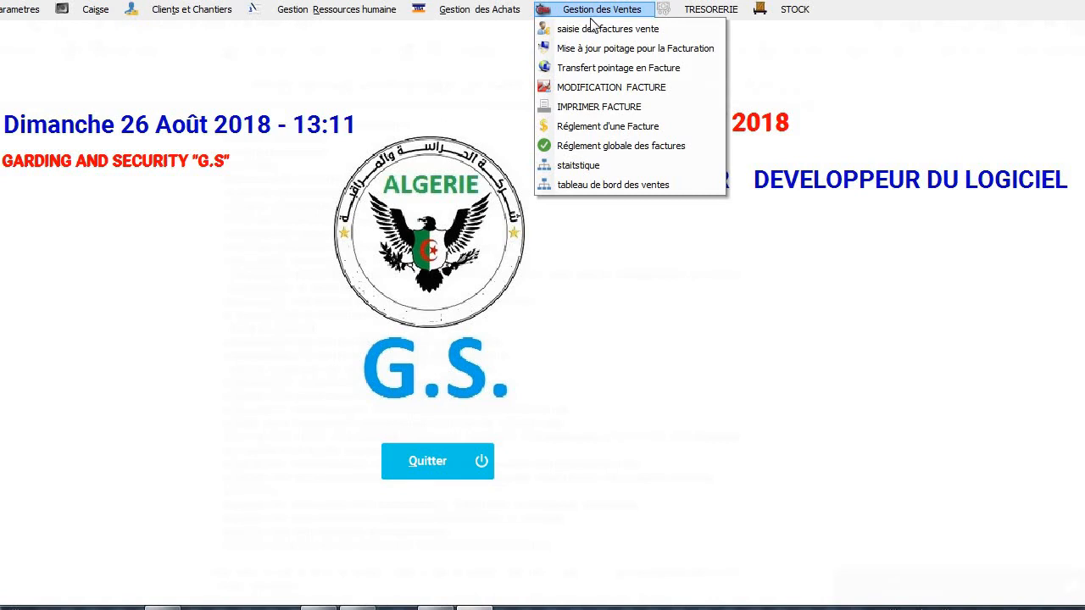
{"action": "left_click", "coordinate": [616, 109]}
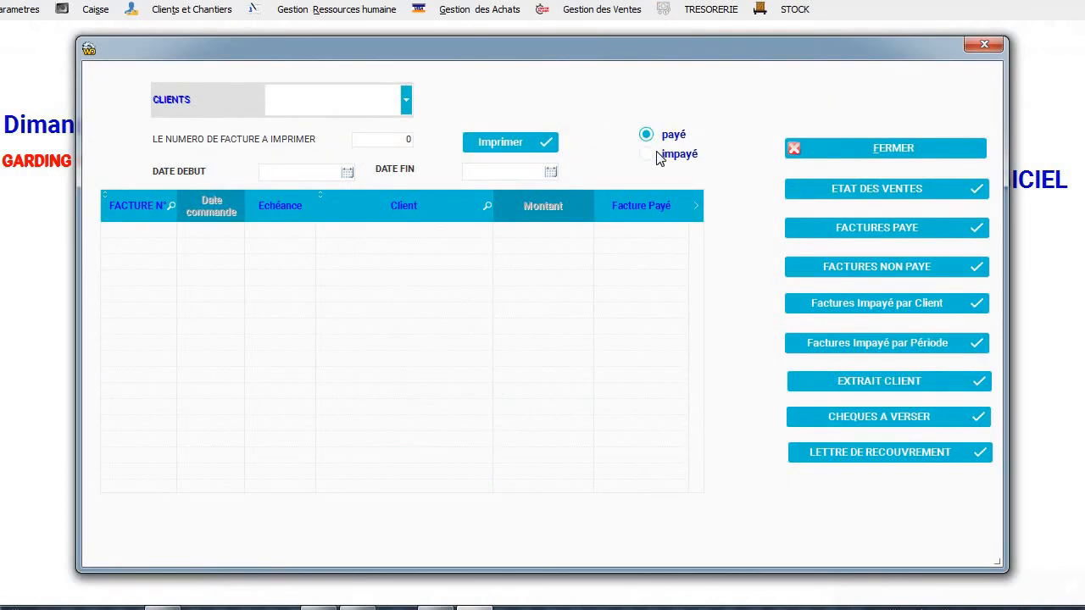
{"action": "left_click", "coordinate": [659, 157]}
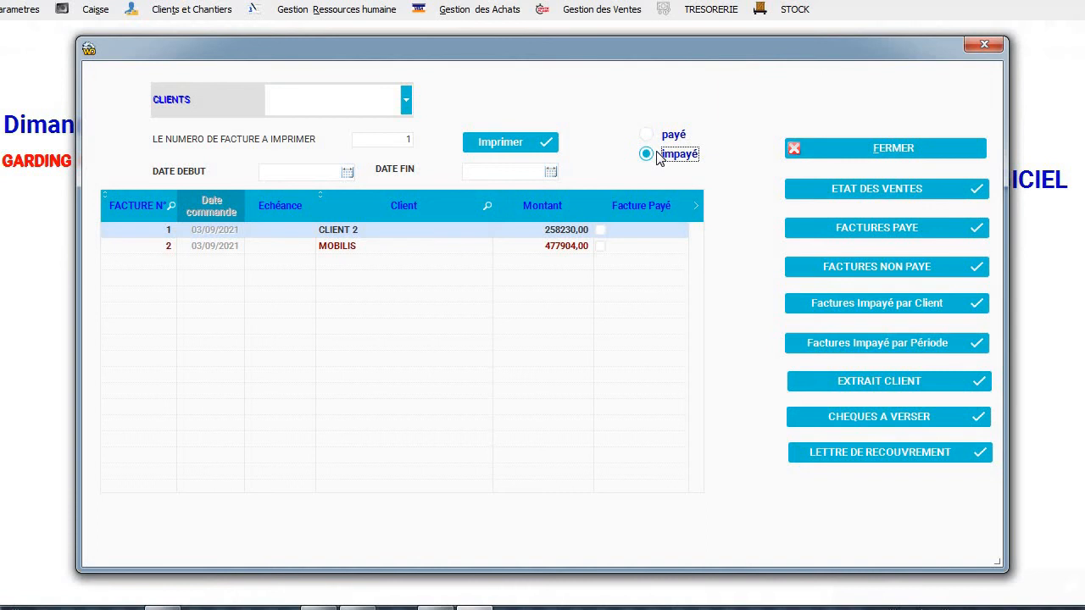
{"action": "left_click", "coordinate": [371, 251]}
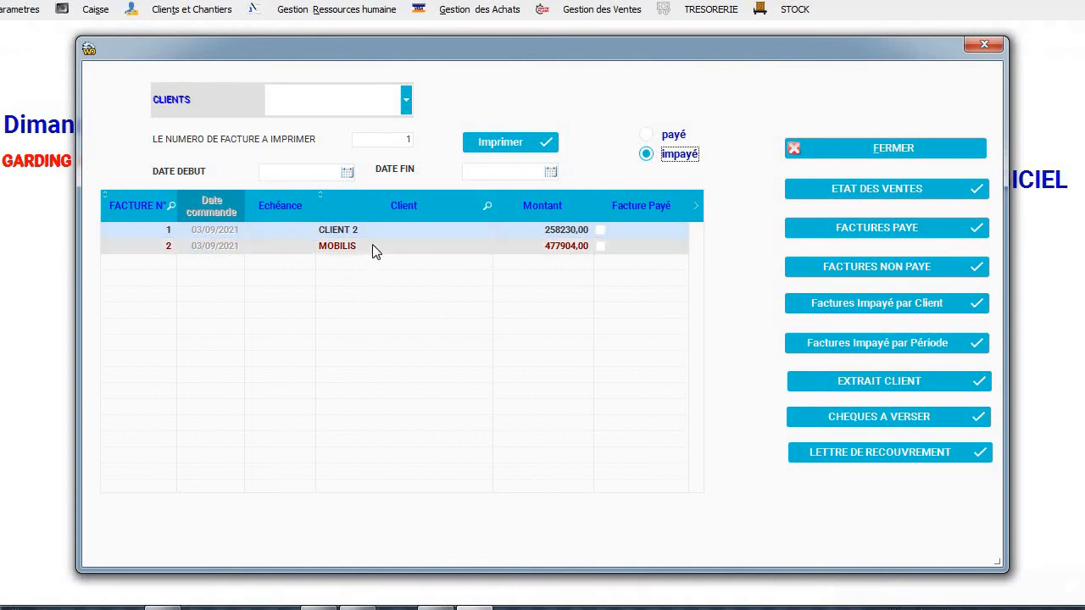
{"action": "left_click", "coordinate": [501, 142]}
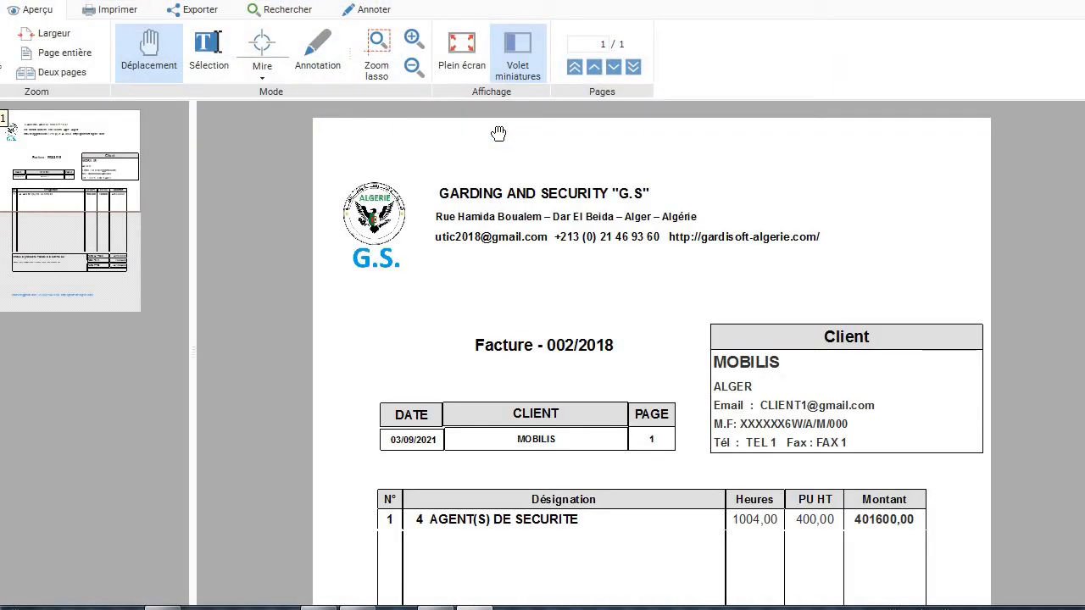
Scroll through the preview of invoice 002/2018, totalling 477904,00 TTC.
{"action": "scroll", "coordinate": [498, 133], "scroll_direction": "down", "scroll_amount": 3}
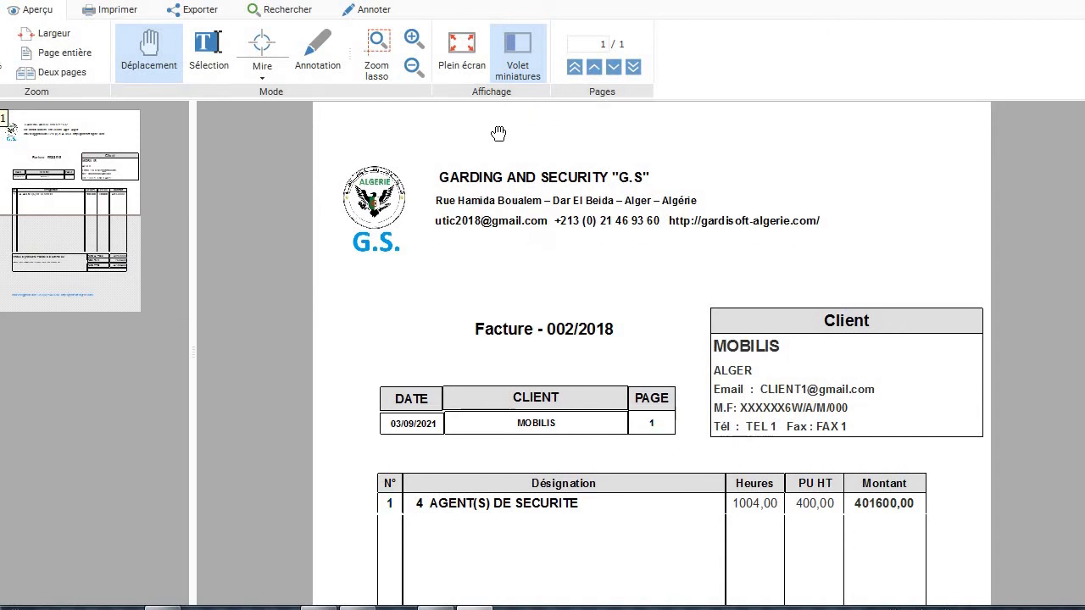
{"action": "scroll", "coordinate": [498, 133], "scroll_direction": "down", "scroll_amount": 2}
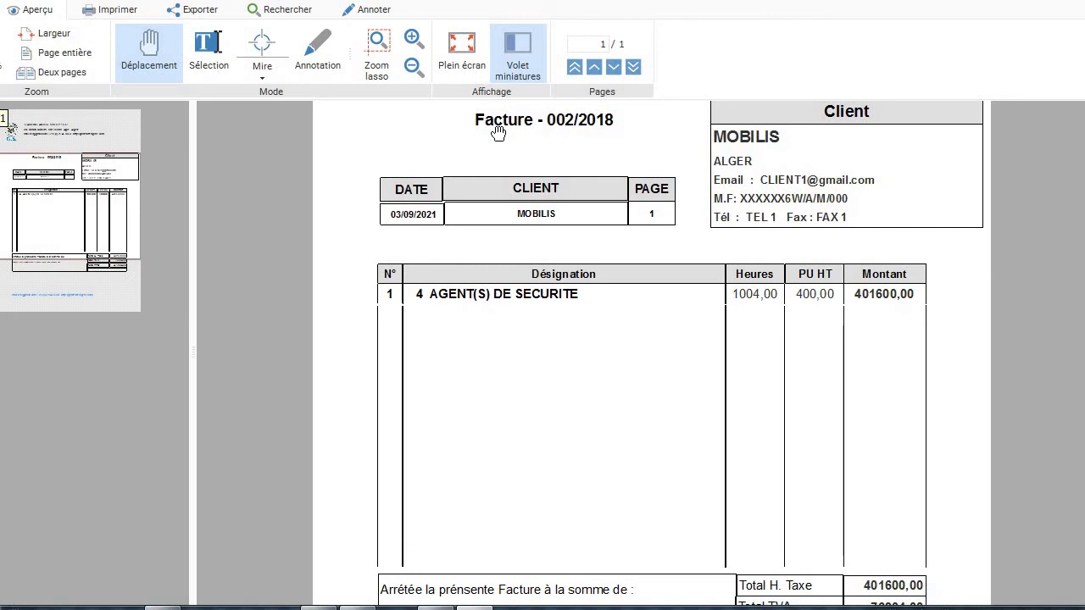
{"action": "scroll", "coordinate": [499, 133], "scroll_direction": "down", "scroll_amount": 2}
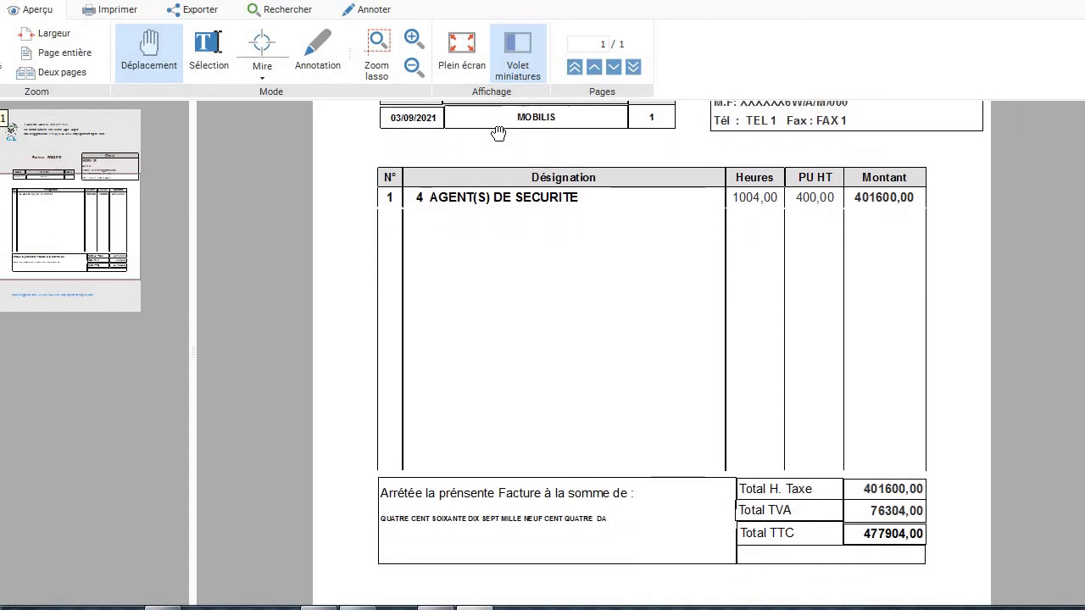
{"action": "scroll", "coordinate": [498, 133], "scroll_direction": "down", "scroll_amount": 2}
{"action": "scroll", "coordinate": [498, 134], "scroll_direction": "down", "scroll_amount": 2}
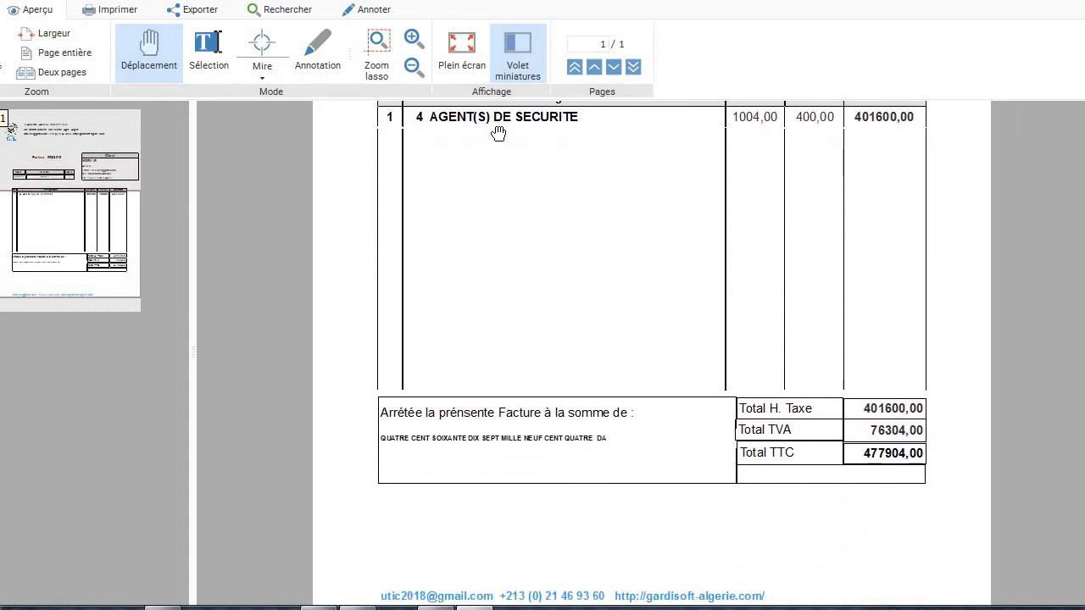
{"action": "scroll", "coordinate": [498, 133], "scroll_direction": "down", "scroll_amount": 1}
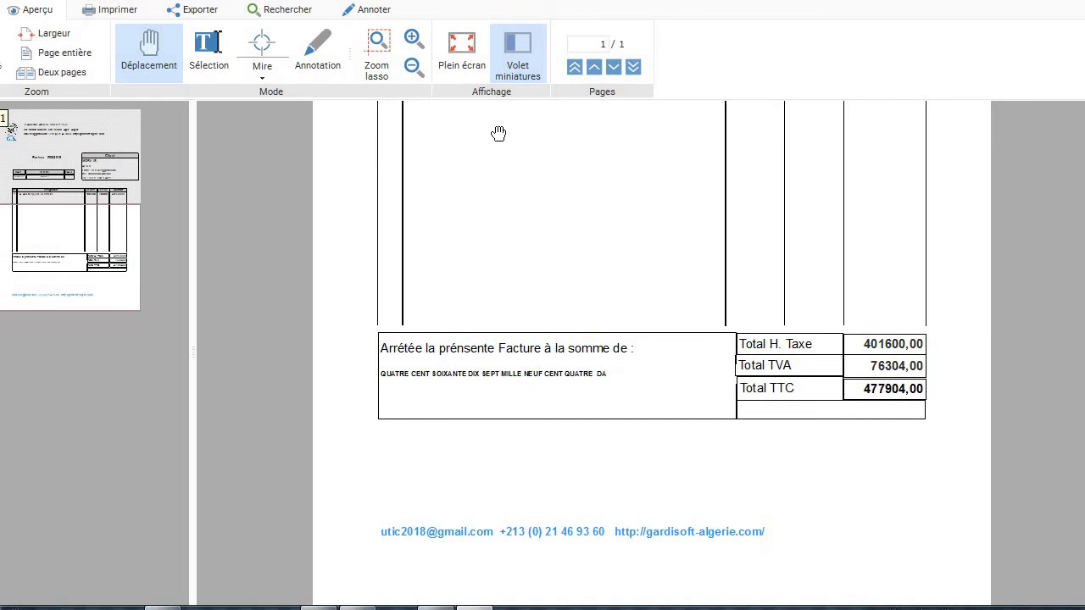
{"action": "scroll", "coordinate": [498, 133], "scroll_direction": "up", "scroll_amount": 3}
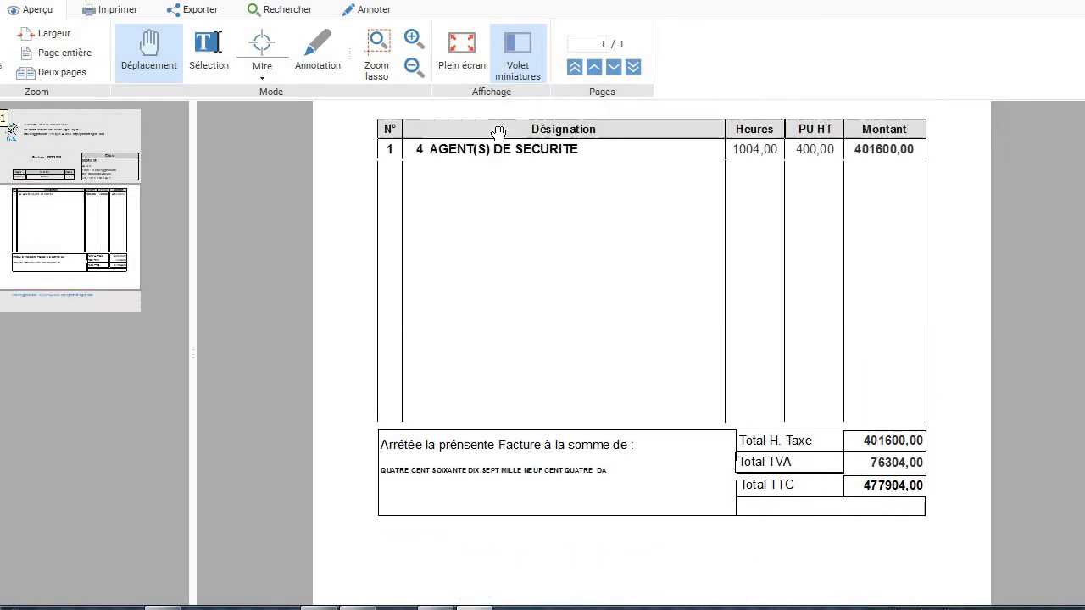
{"action": "scroll", "coordinate": [499, 133], "scroll_direction": "down", "scroll_amount": 2}
{"action": "scroll", "coordinate": [498, 133], "scroll_direction": "up", "scroll_amount": 11}
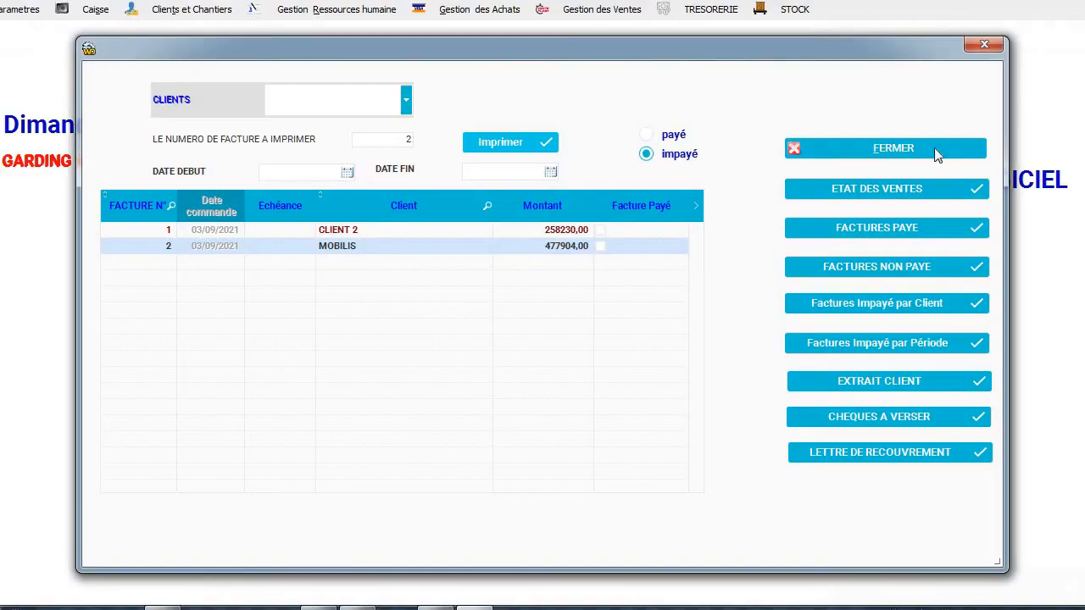
Set the report period from 03/09/2021 to 30/09/2021 using the calendars.
{"action": "left_click", "coordinate": [349, 176]}
{"action": "left_click", "coordinate": [349, 174]}
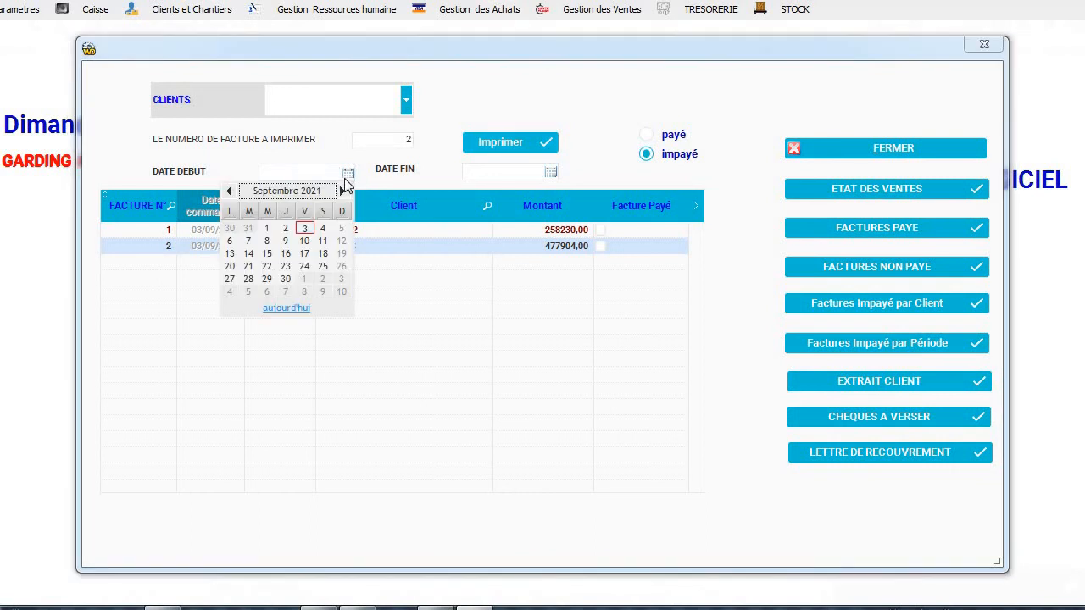
{"action": "left_click", "coordinate": [305, 228]}
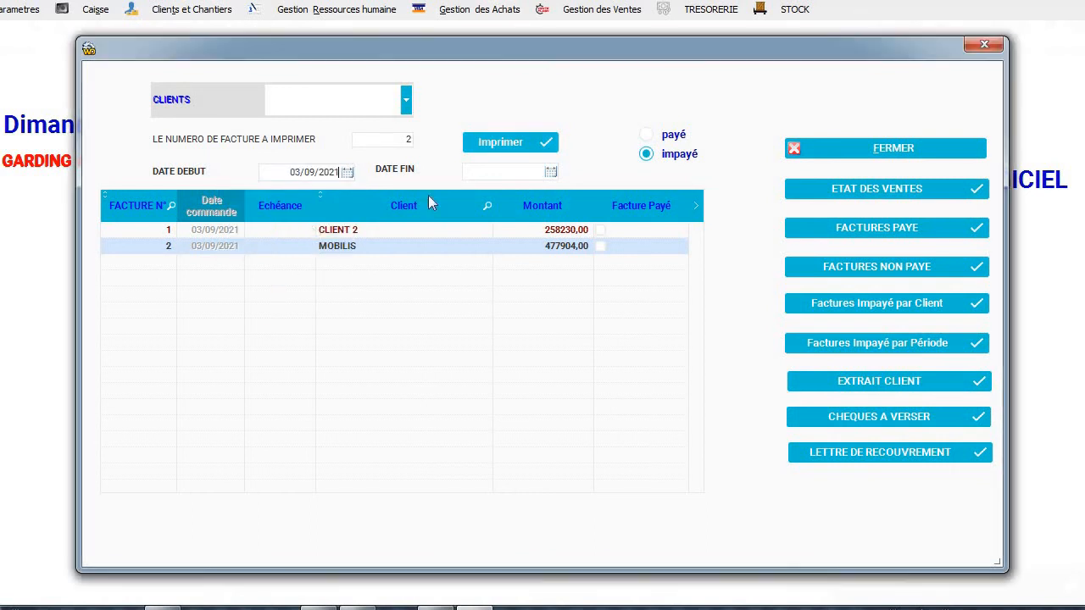
{"action": "left_click", "coordinate": [551, 173]}
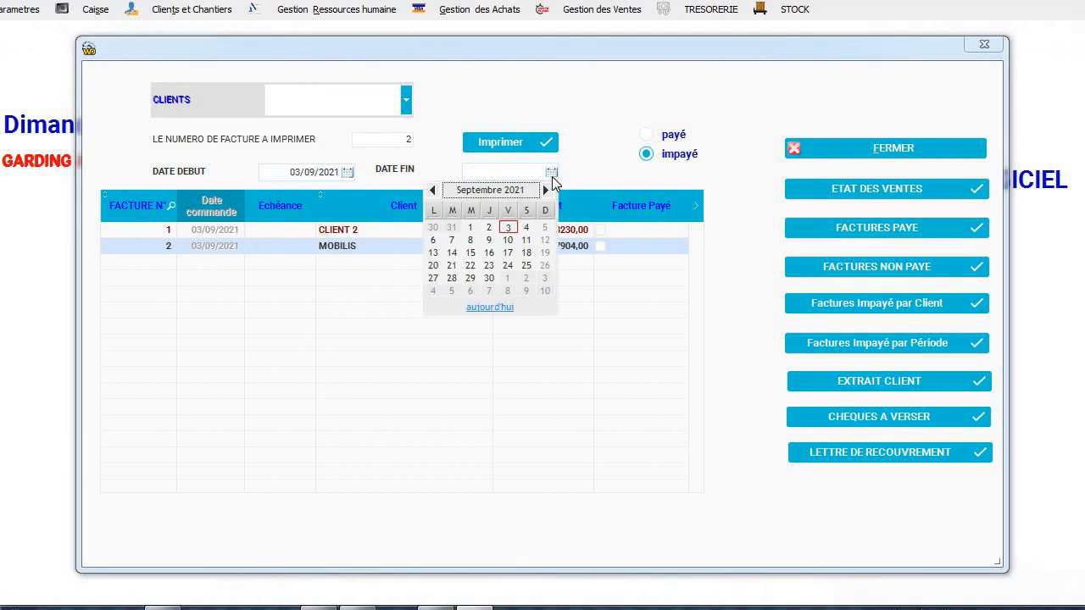
{"action": "left_click", "coordinate": [488, 279]}
Try the sales statement and paid-invoice reports, then produce the unpaid-invoice report.
{"action": "left_click", "coordinate": [864, 191]}
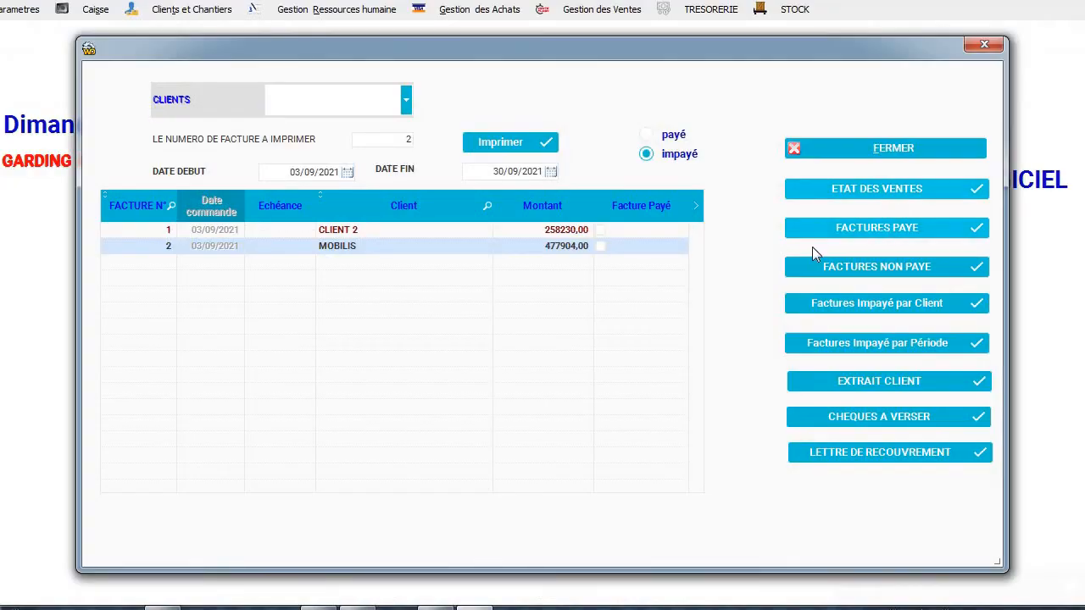
{"action": "left_click", "coordinate": [827, 230]}
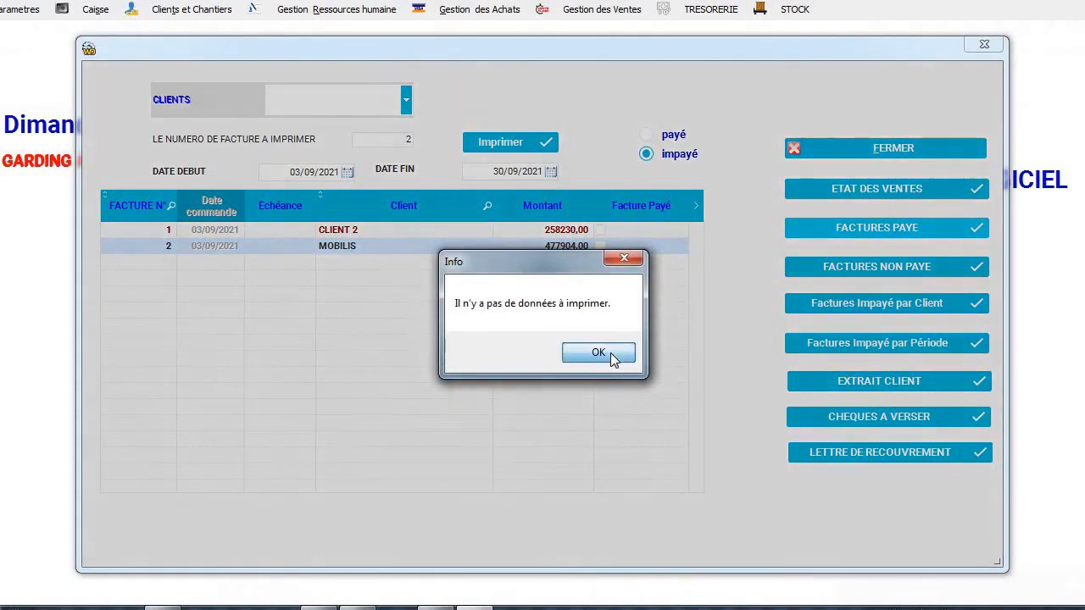
{"action": "left_click", "coordinate": [612, 354]}
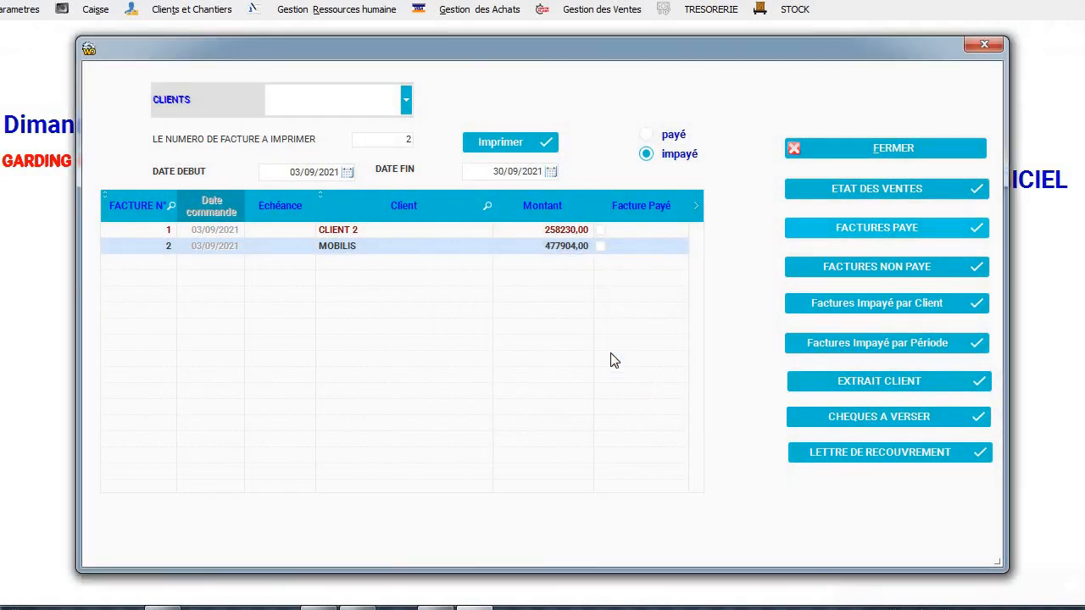
{"action": "left_click", "coordinate": [824, 271]}
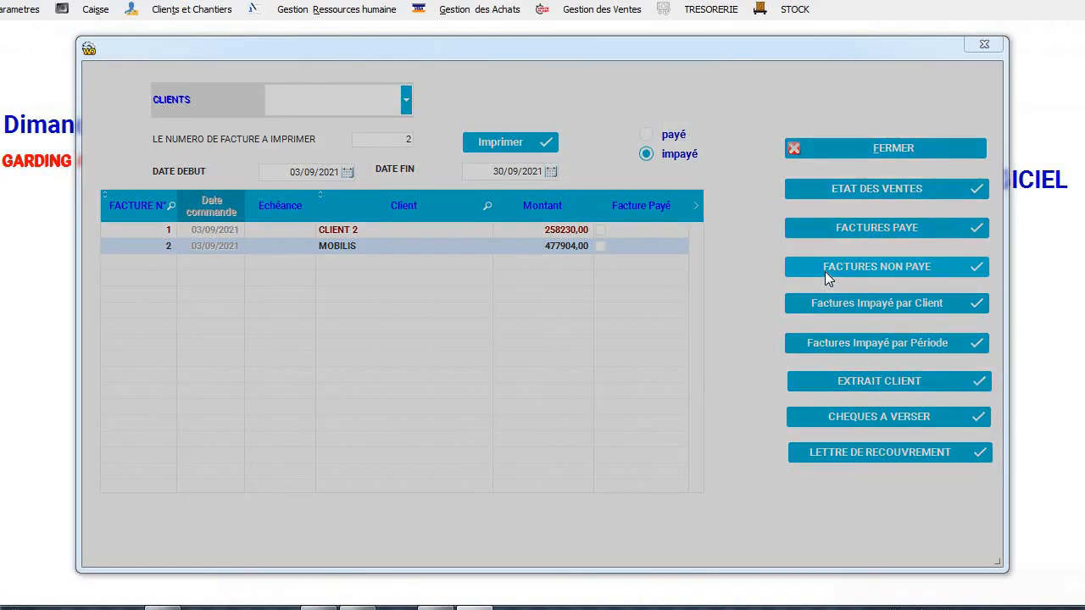
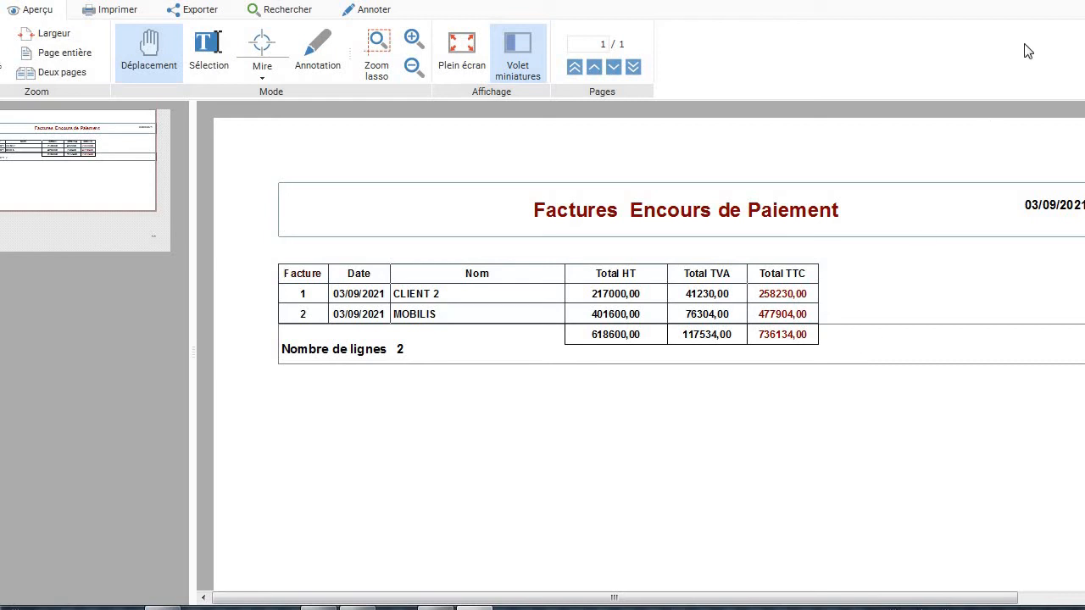
Close the unpaid-invoices print preview and the invoices report window.
{"action": "left_click", "coordinate": [1073, 0]}
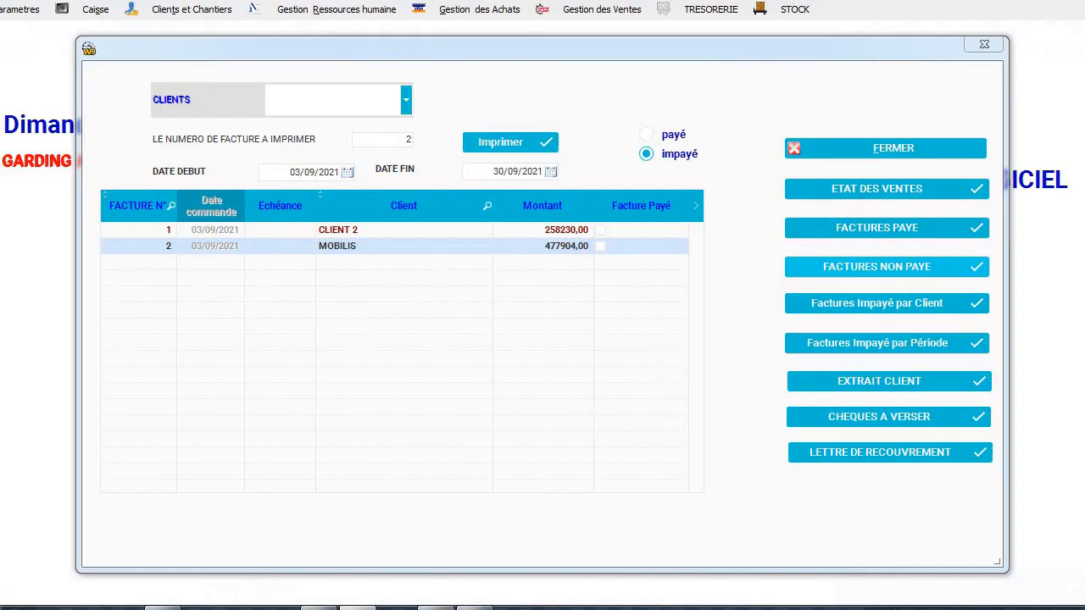
{"action": "left_click", "coordinate": [987, 46]}
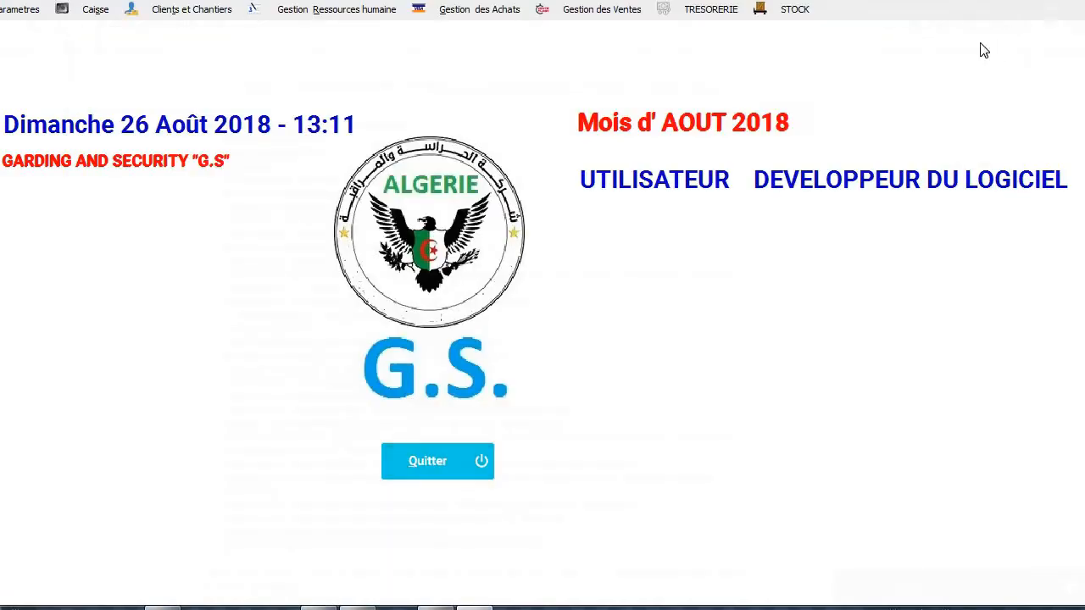
Glance at the Clients et Chantiers menu, then open MODIFICATION FACTURE under Gestion des Ventes.
{"action": "left_click", "coordinate": [188, 8]}
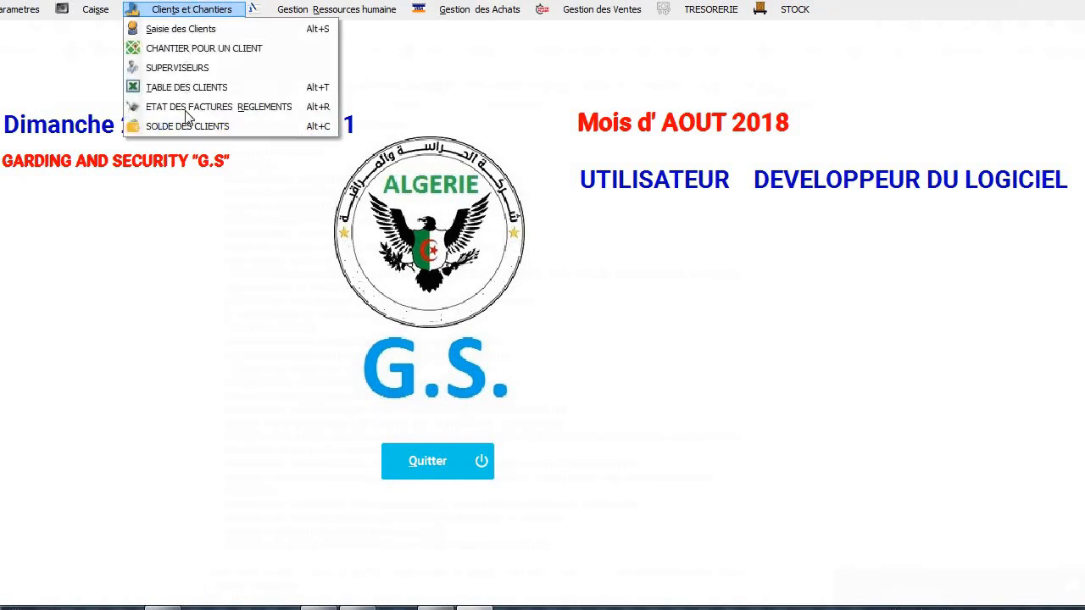
{"action": "left_click", "coordinate": [188, 133]}
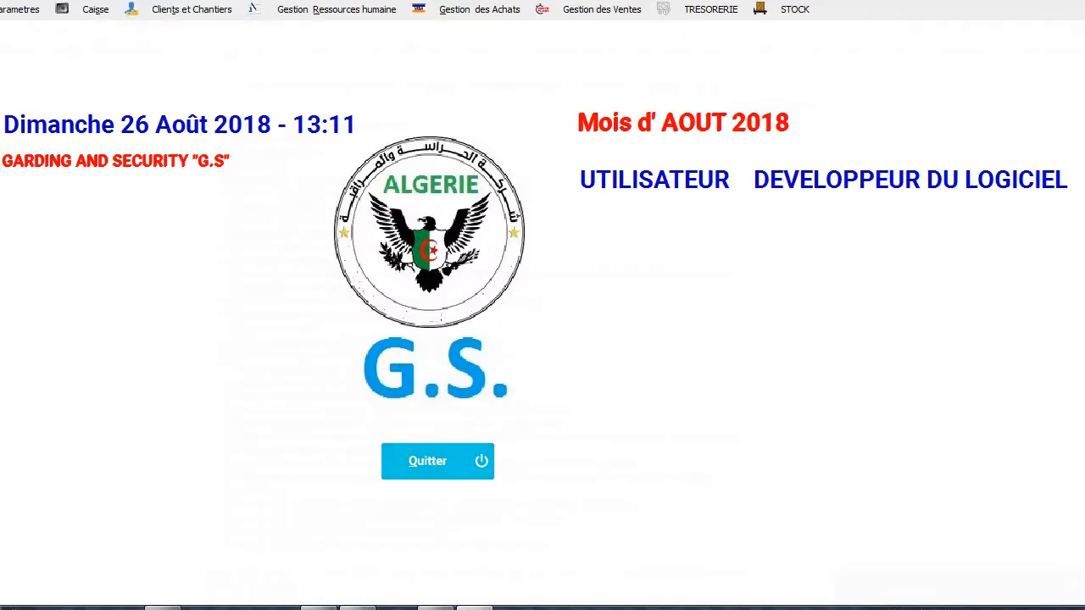
{"action": "left_click", "coordinate": [572, 12]}
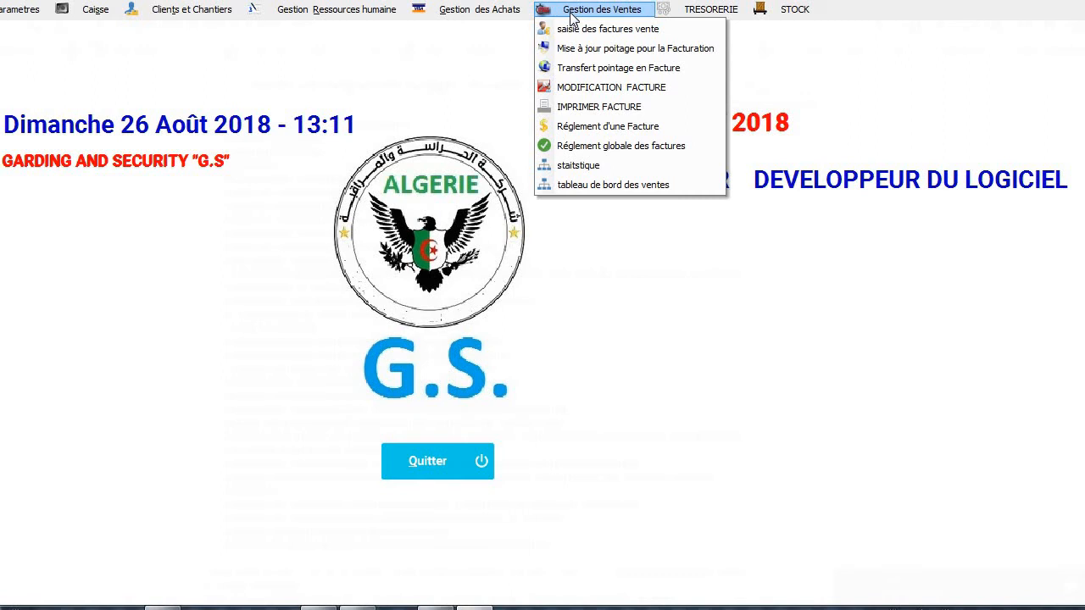
{"action": "left_click", "coordinate": [572, 85]}
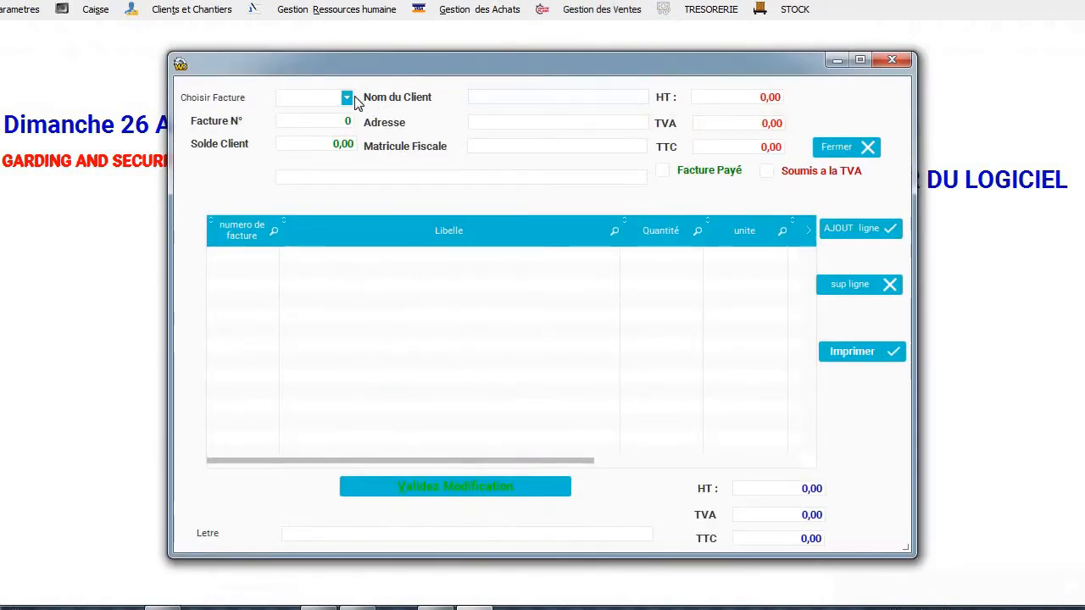
Load invoice 1 for CLIENT 2 into the modification window.
{"action": "left_click", "coordinate": [348, 98]}
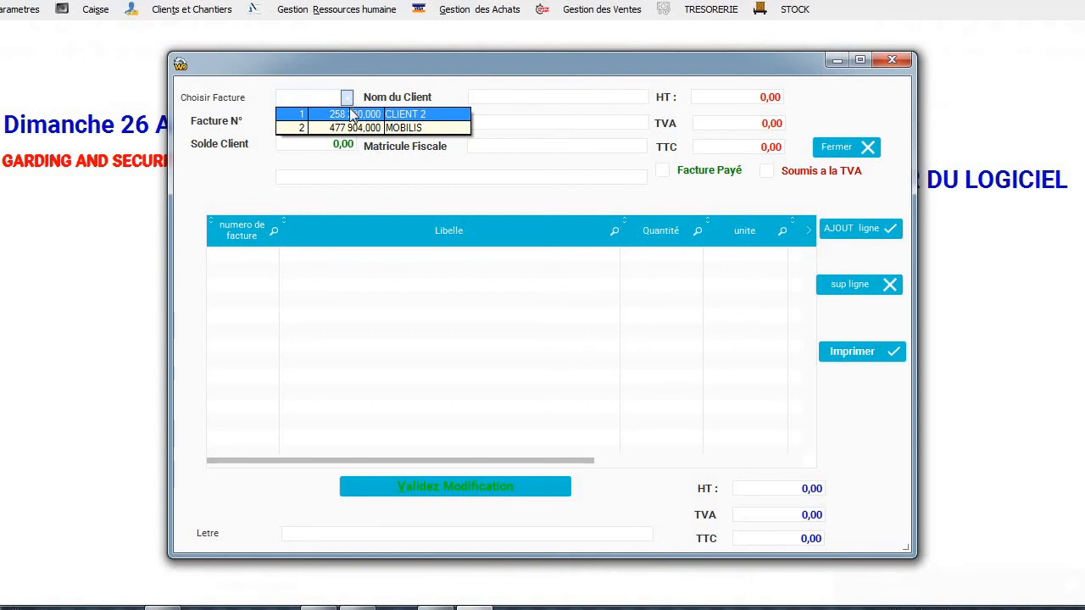
{"action": "left_click", "coordinate": [348, 114]}
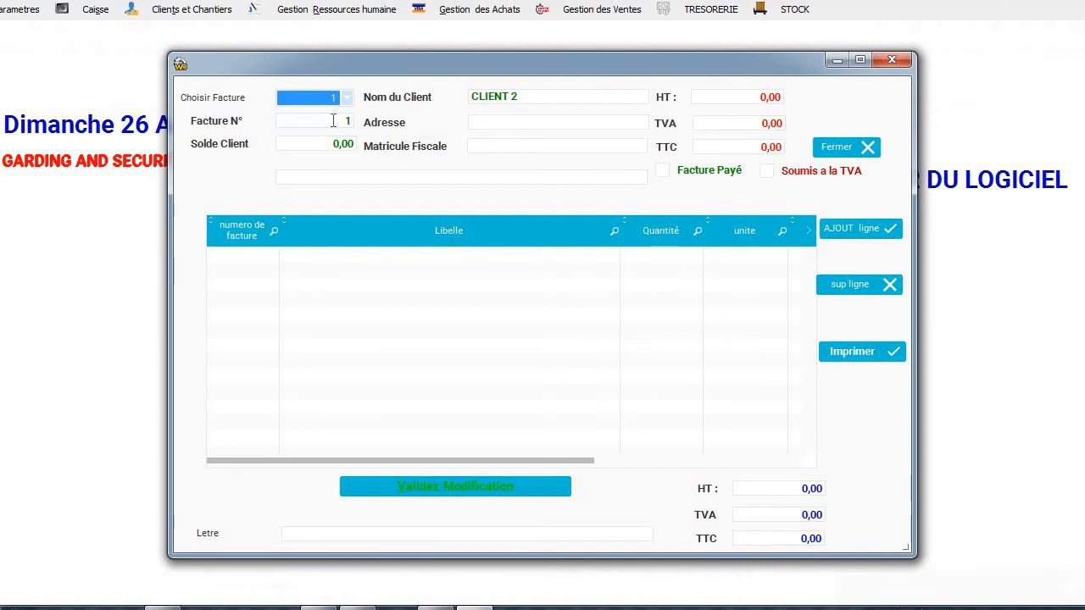
{"action": "left_click", "coordinate": [332, 143]}
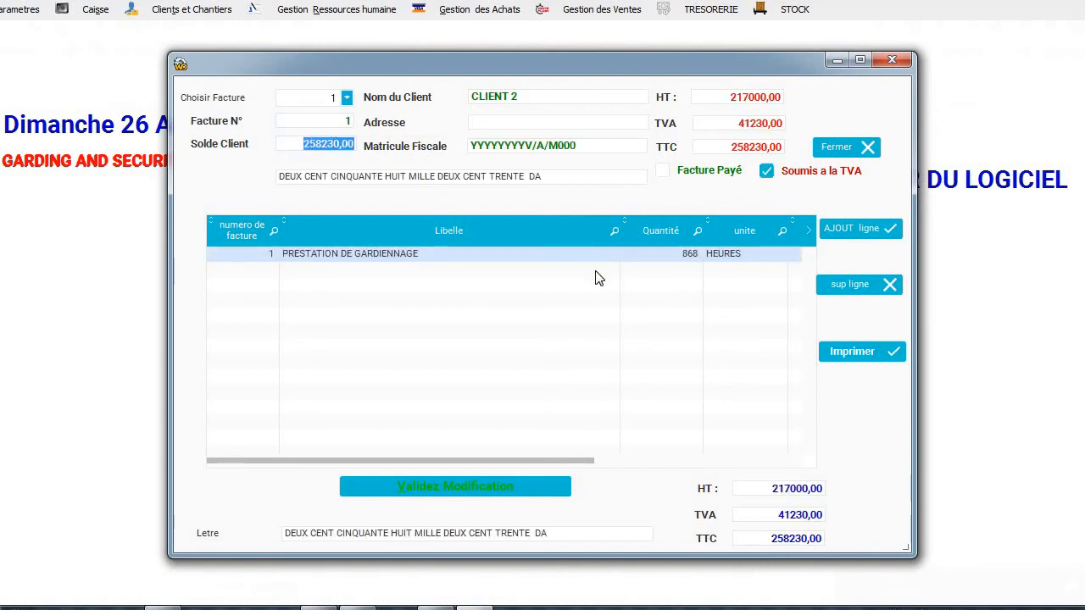
Change the quantity to 1000 hours, giving a 297500,00 total, and validate the modification.
{"action": "left_click", "coordinate": [686, 254]}
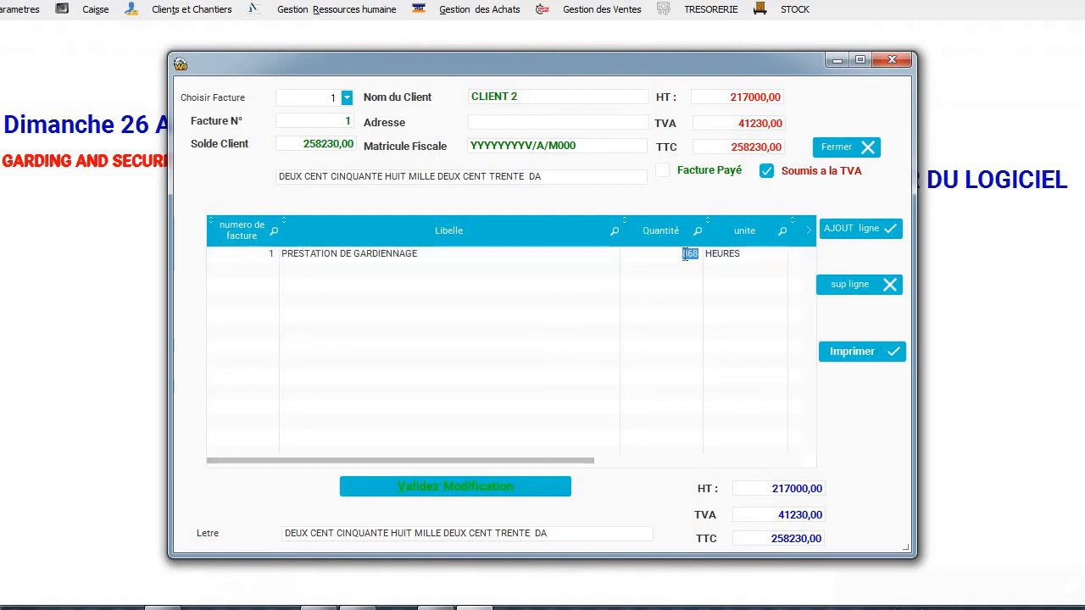
{"action": "type", "text": "1000"}
{"action": "key", "text": "Tab"}
{"action": "key", "text": "Tab"}
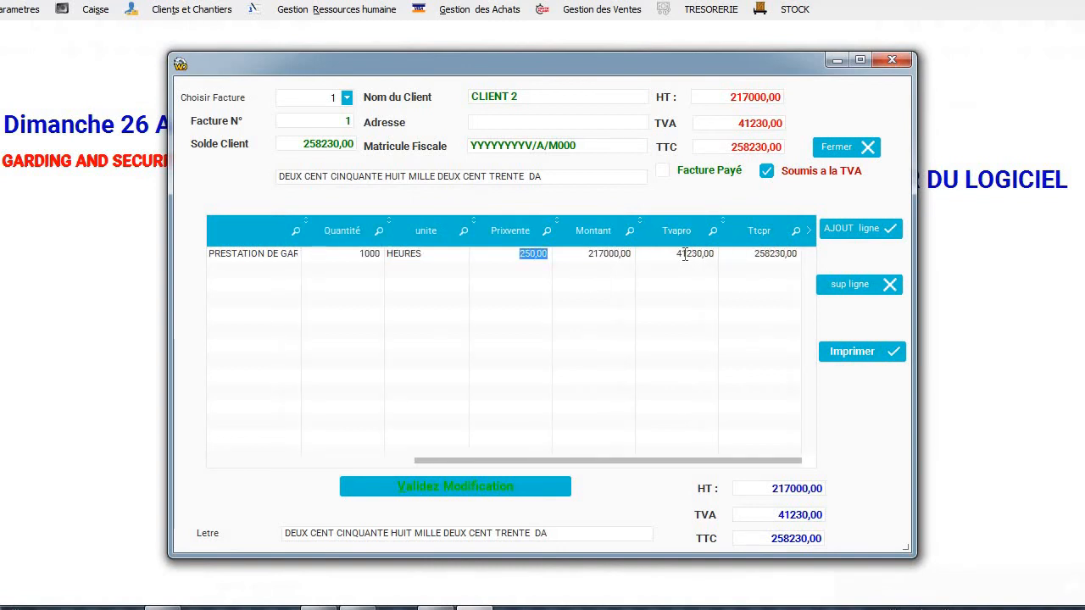
{"action": "key", "text": "Tab"}
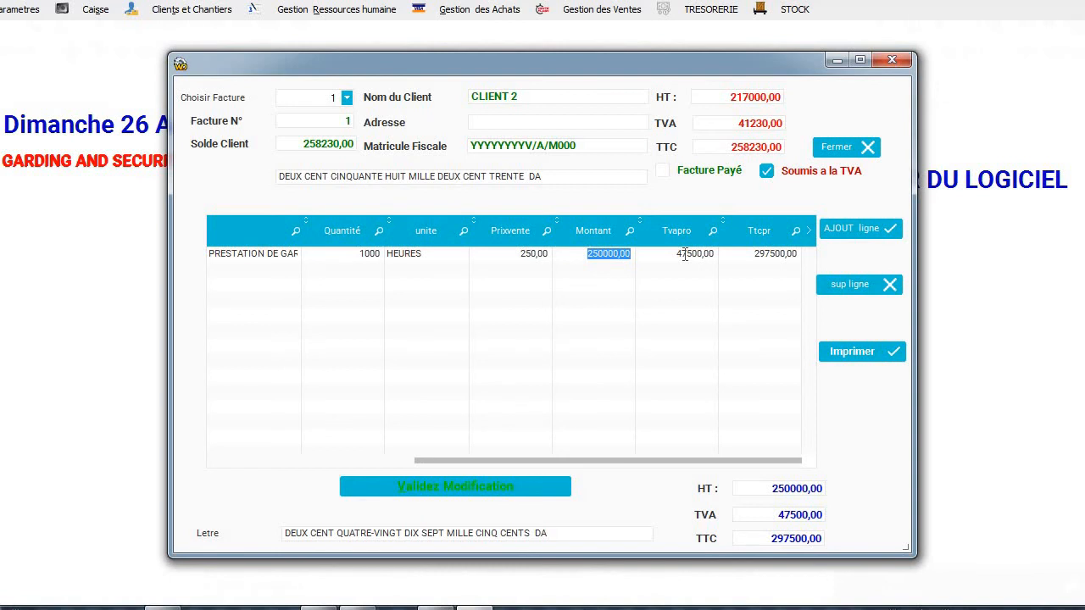
{"action": "left_click", "coordinate": [460, 489]}
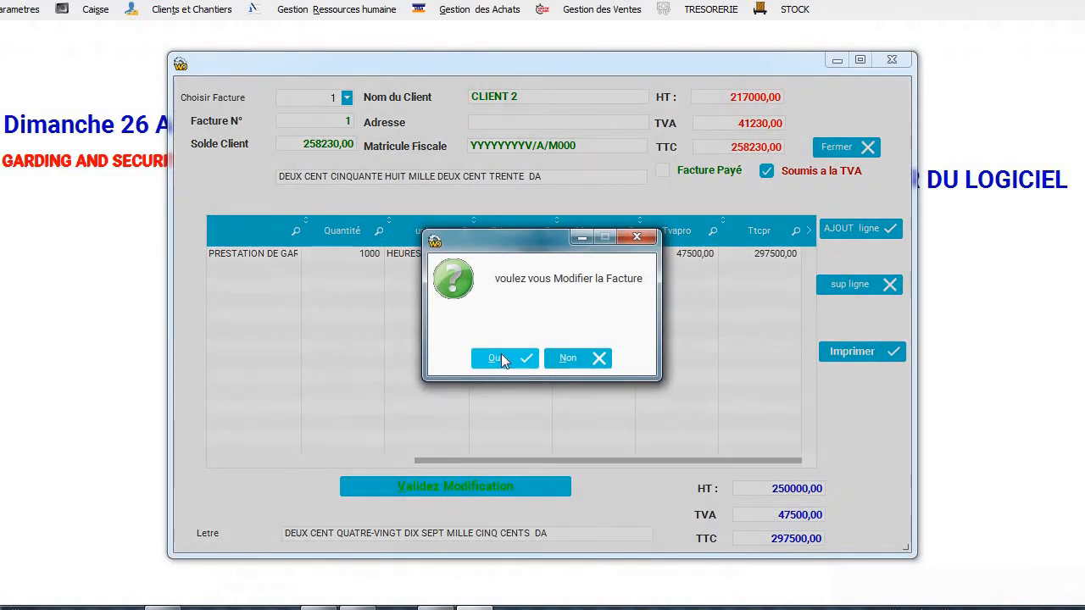
{"action": "left_click", "coordinate": [500, 356]}
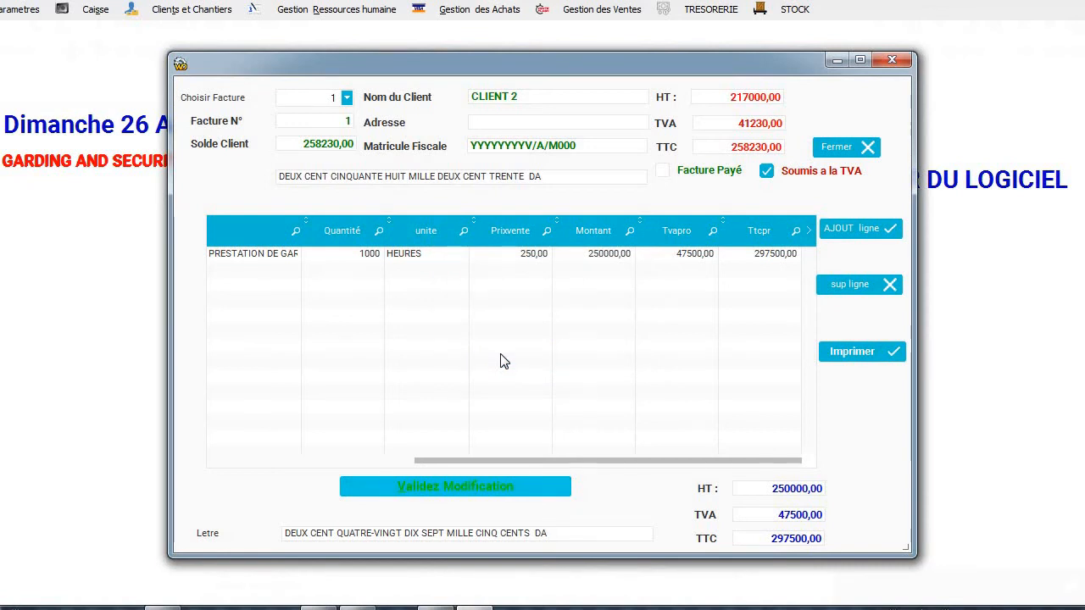
{"action": "left_click", "coordinate": [848, 356]}
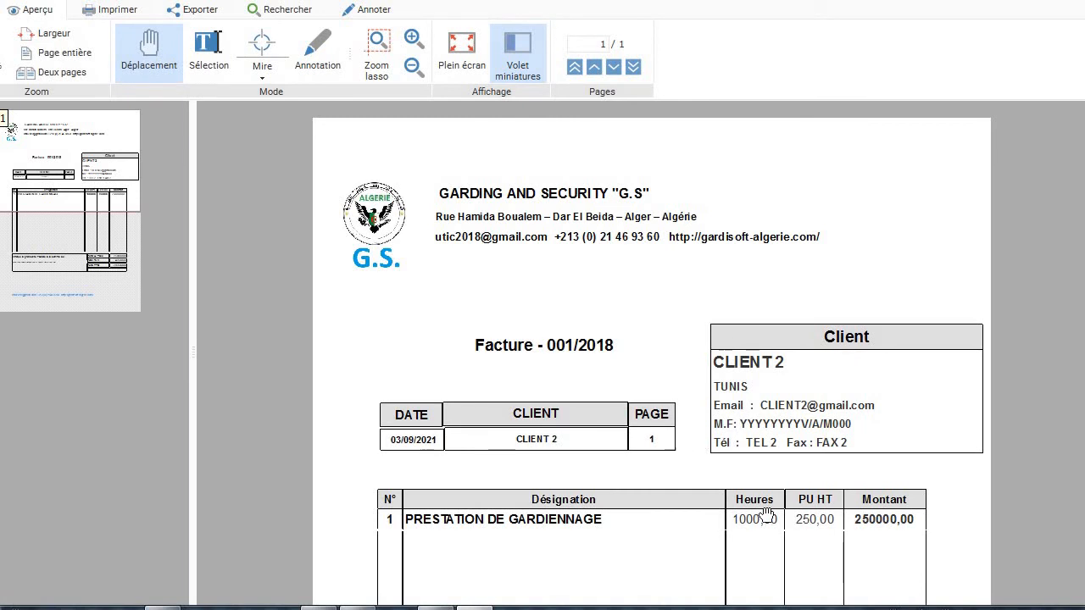
{"action": "scroll", "coordinate": [766, 515], "scroll_direction": "down", "scroll_amount": 10}
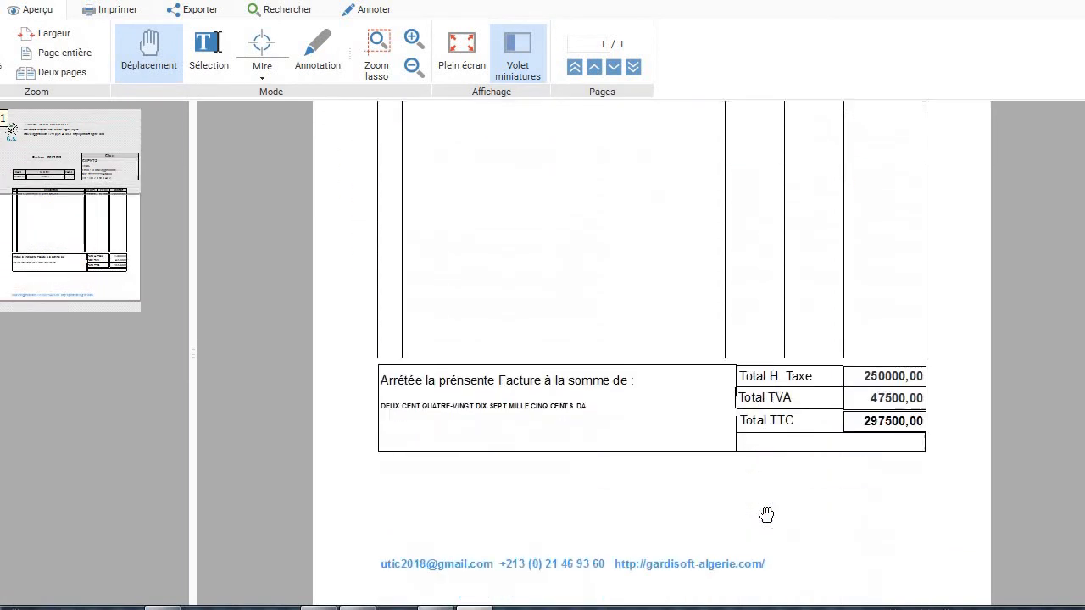
{"action": "scroll", "coordinate": [766, 515], "scroll_direction": "up", "scroll_amount": 10}
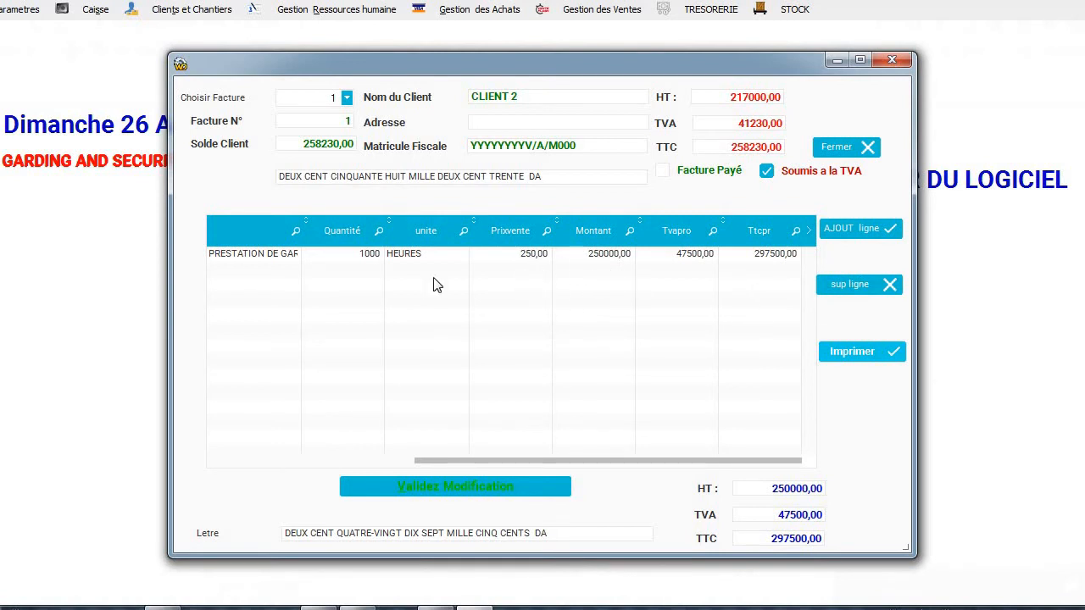
Set invoice 1 back to 868 hours (258230,00 TTC), confirm, and close the window.
{"action": "double_click", "coordinate": [364, 252]}
{"action": "type", "text": "868"}
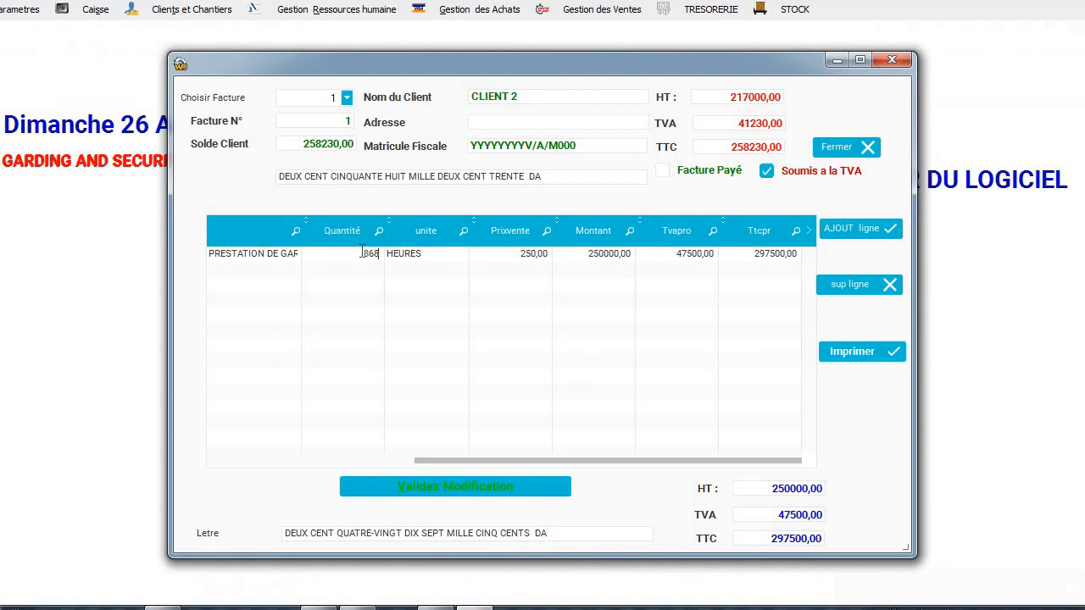
{"action": "key", "text": "Tab"}
{"action": "key", "text": "Tab"}
{"action": "key", "text": "Tab"}
{"action": "key", "text": "Tab"}
{"action": "key", "text": "Tab"}
{"action": "key", "text": "Tab"}
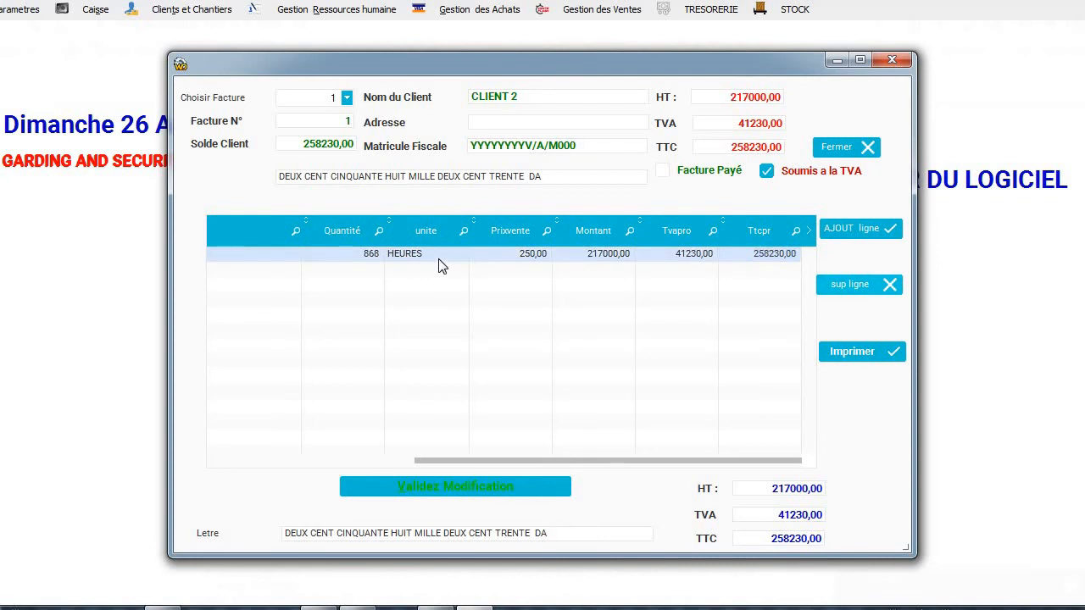
{"action": "left_click", "coordinate": [409, 488]}
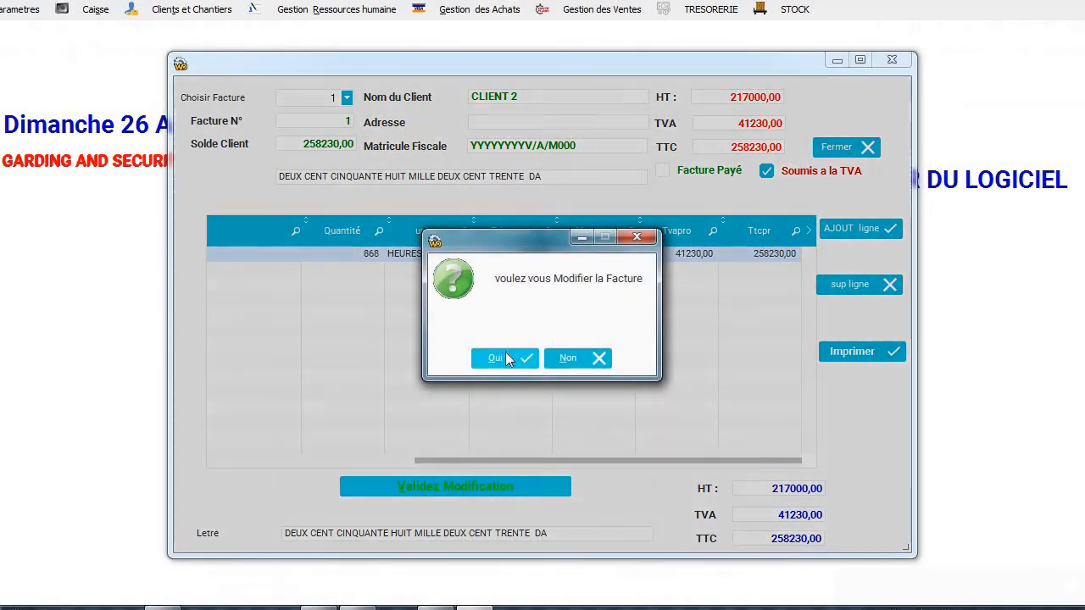
{"action": "left_click", "coordinate": [502, 361]}
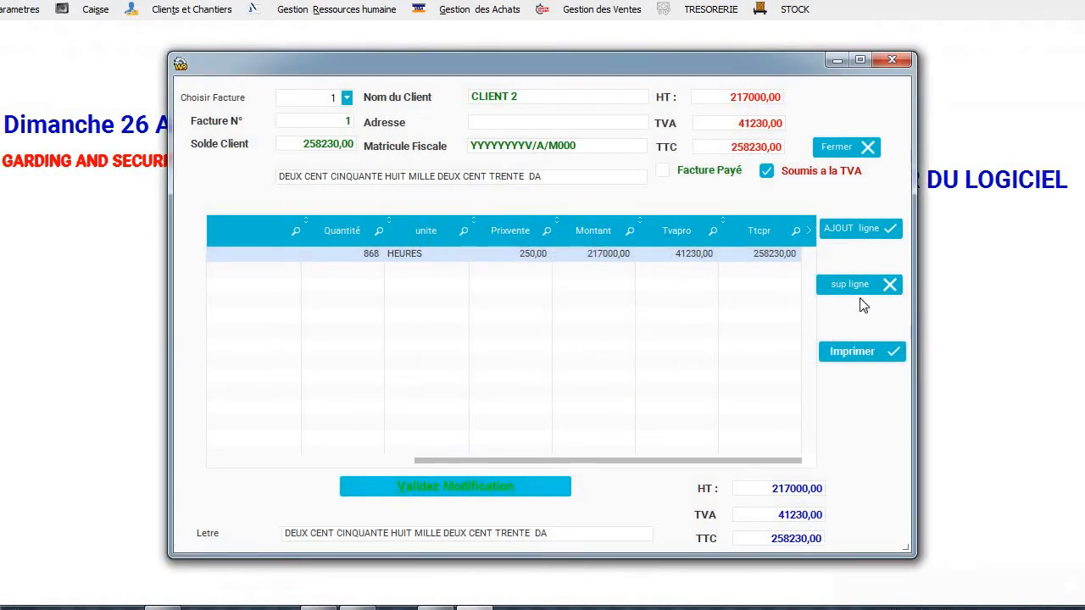
{"action": "left_click", "coordinate": [846, 146]}
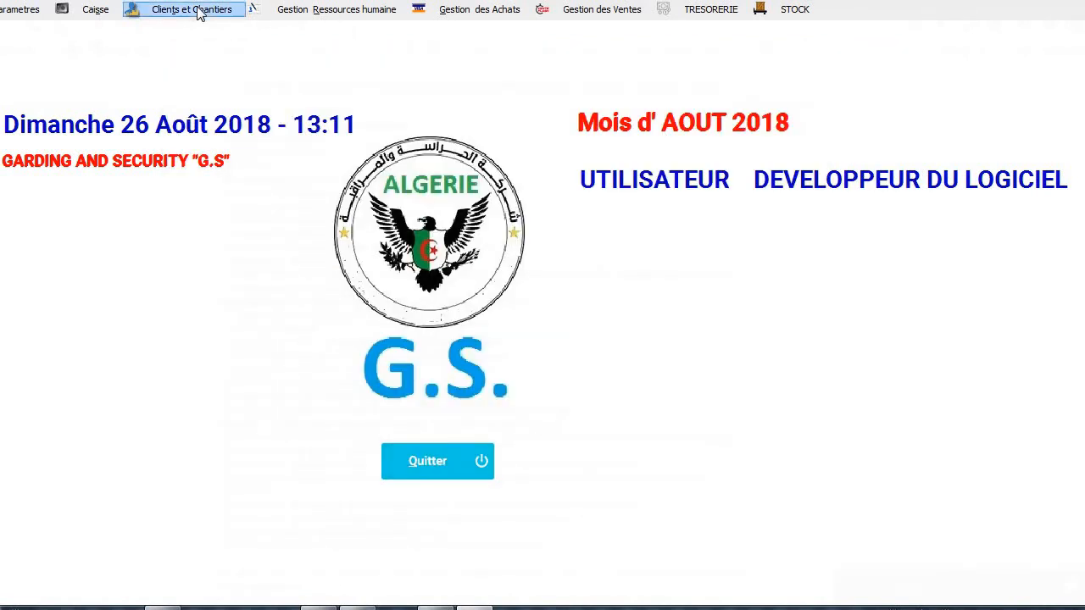
Settle invoice 1 for CLIENT 2 (258230,00) in cash (Espèce) via Réglement d'une Facture.
{"action": "left_click", "coordinate": [601, 16]}
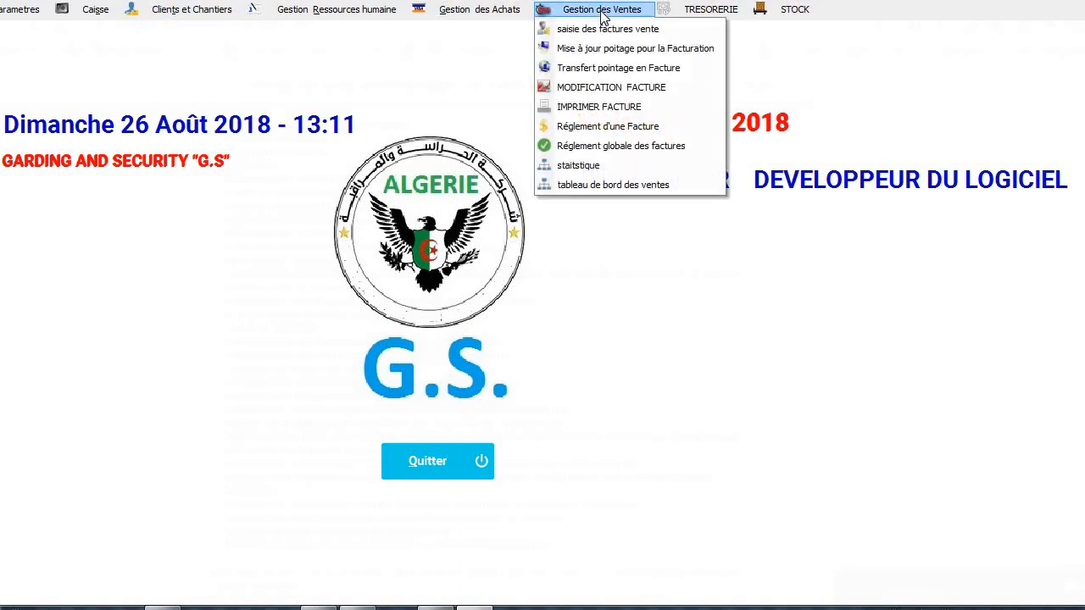
{"action": "left_click", "coordinate": [651, 128]}
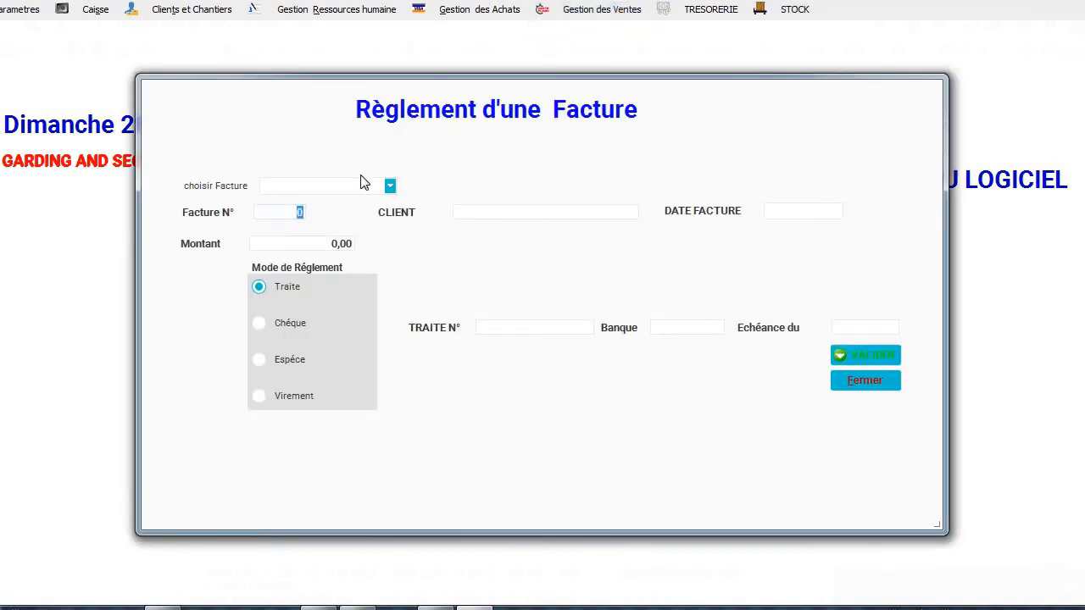
{"action": "left_click", "coordinate": [390, 185]}
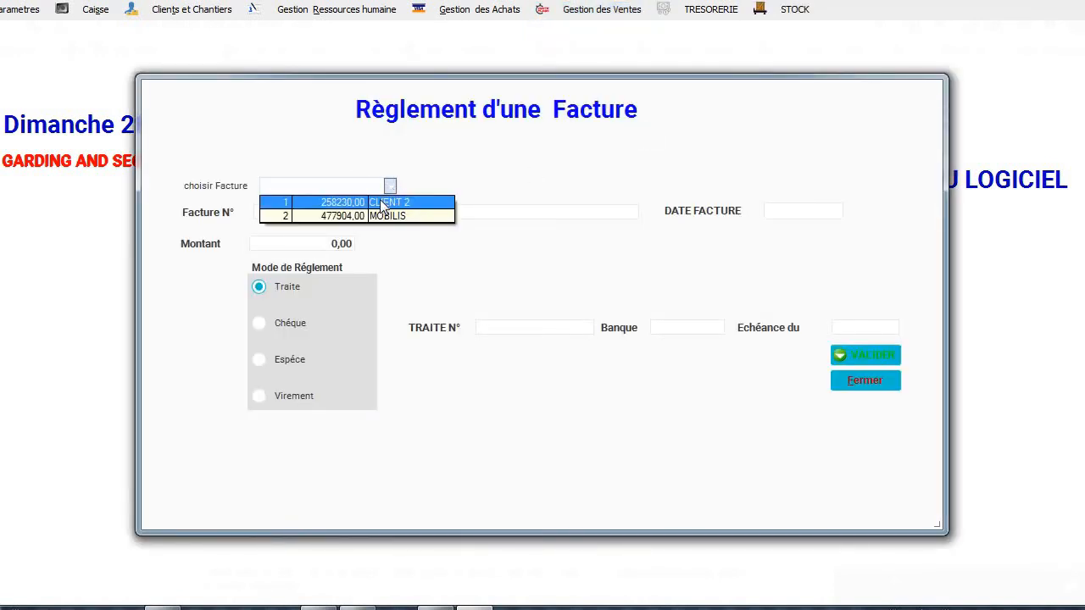
{"action": "left_click", "coordinate": [381, 203]}
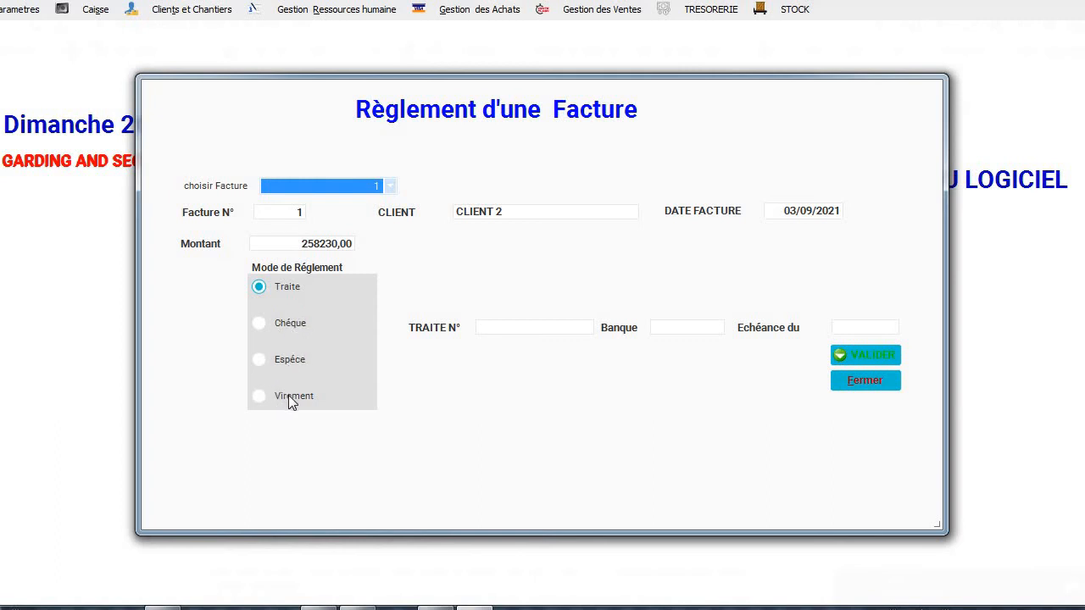
{"action": "left_click", "coordinate": [287, 363]}
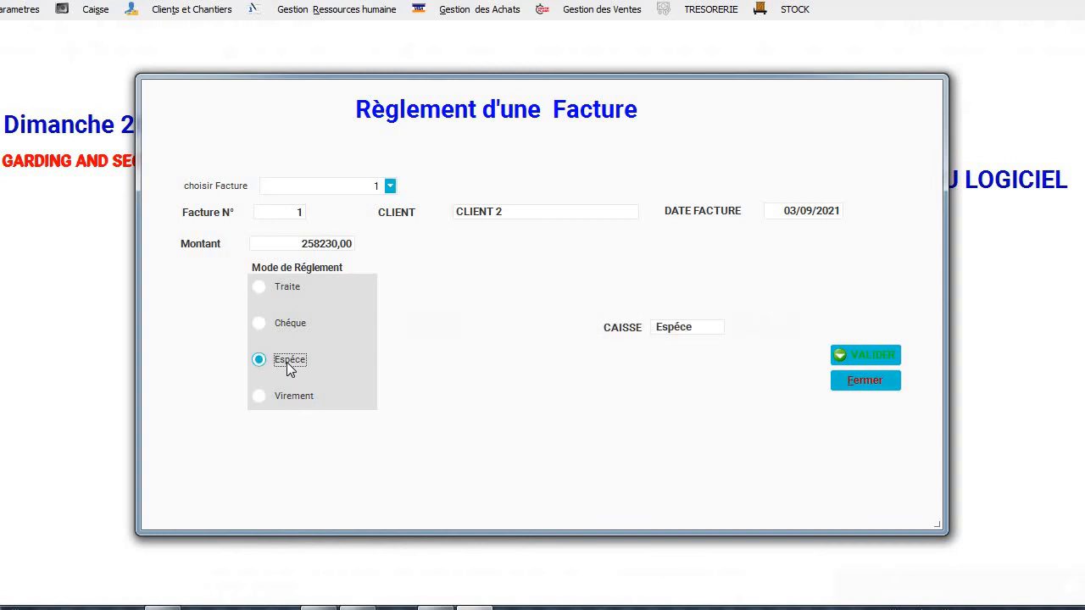
{"action": "left_click", "coordinate": [882, 353]}
{"action": "left_click", "coordinate": [882, 359]}
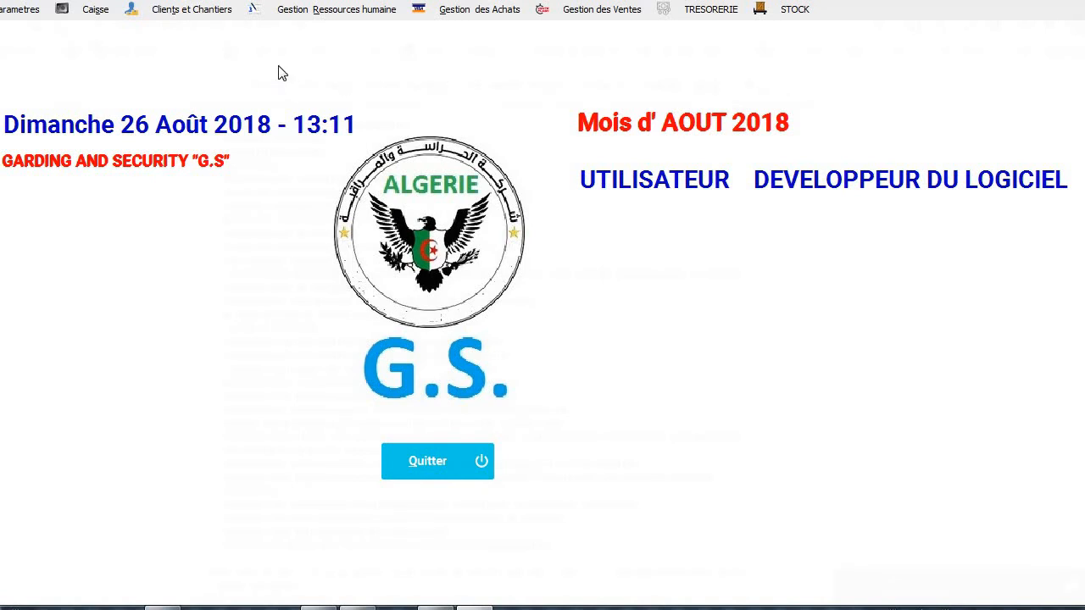
Preview the cash movement report from 03/09/2021 to 03/09/2021, showing a 437870,60 balance.
{"action": "left_click", "coordinate": [95, 10]}
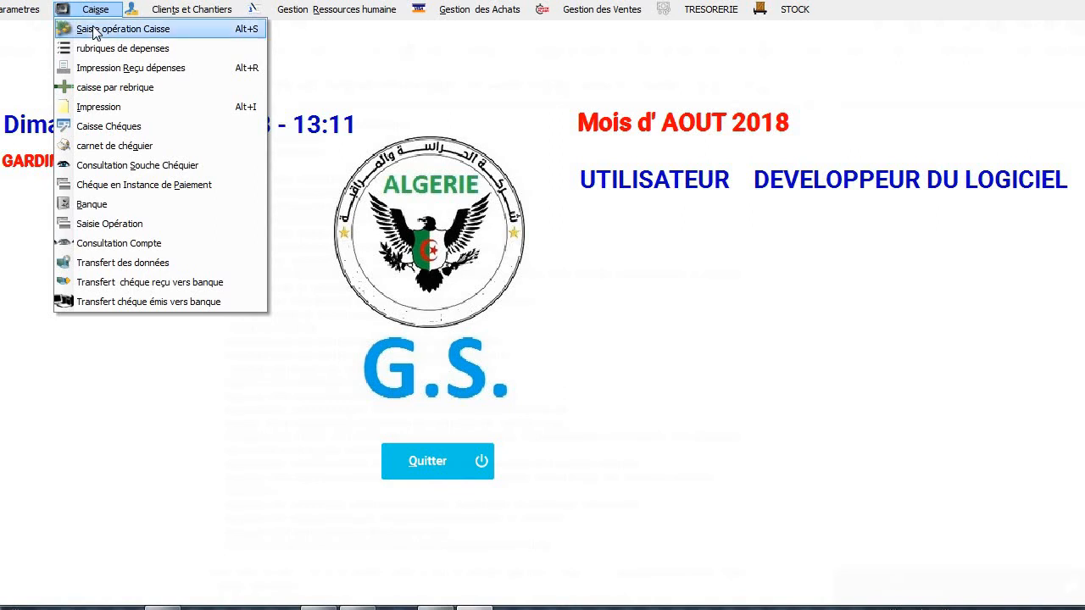
{"action": "left_click", "coordinate": [95, 31]}
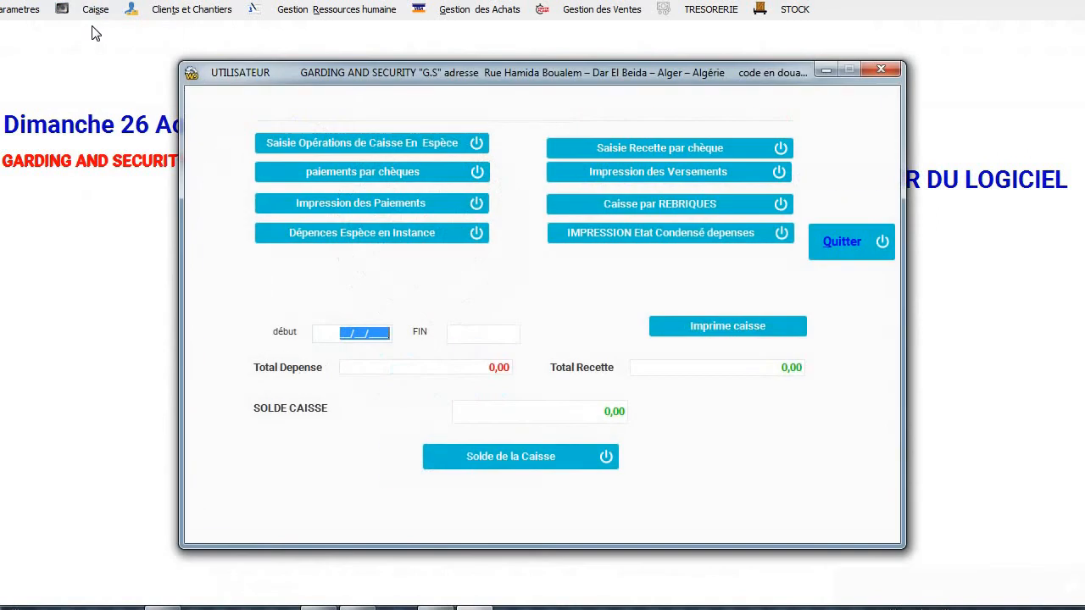
{"action": "left_click", "coordinate": [502, 454]}
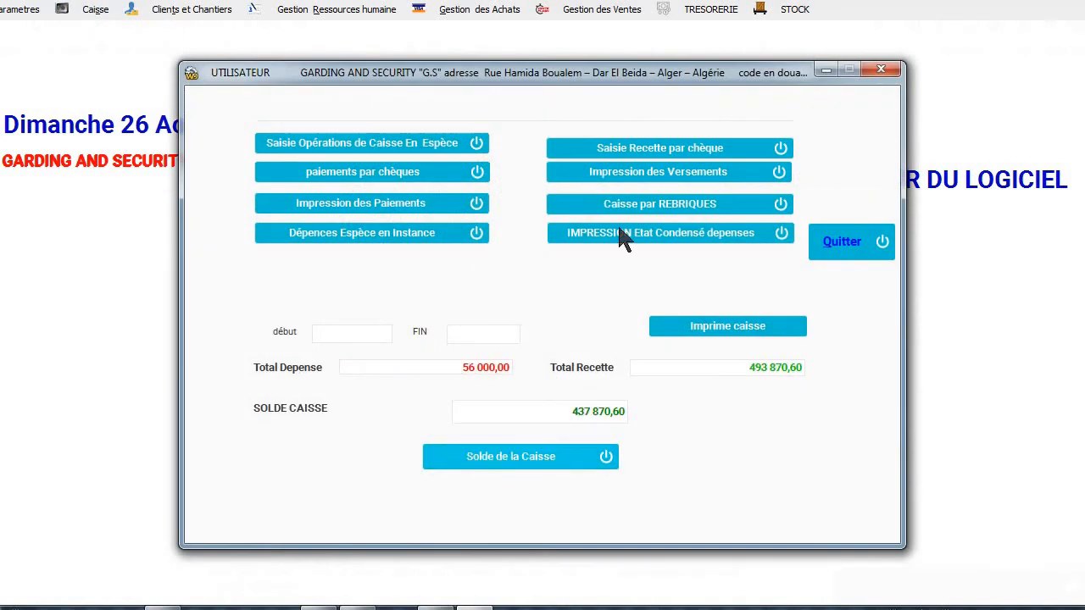
{"action": "left_click", "coordinate": [353, 336]}
{"action": "type", "text": "03/"}
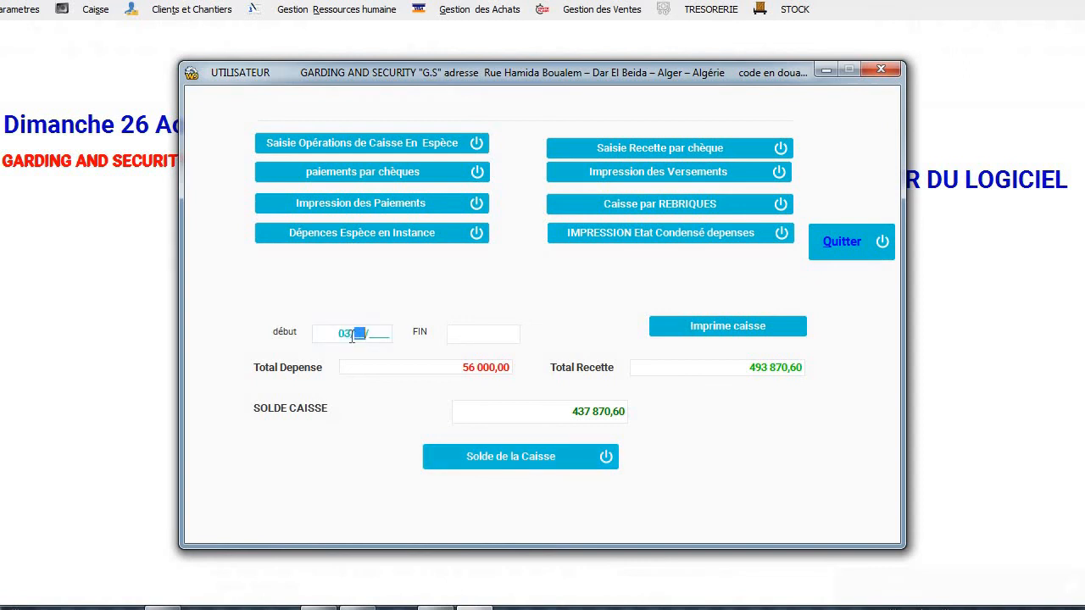
{"action": "type", "text": "09/2021"}
{"action": "left_click", "coordinate": [483, 336]}
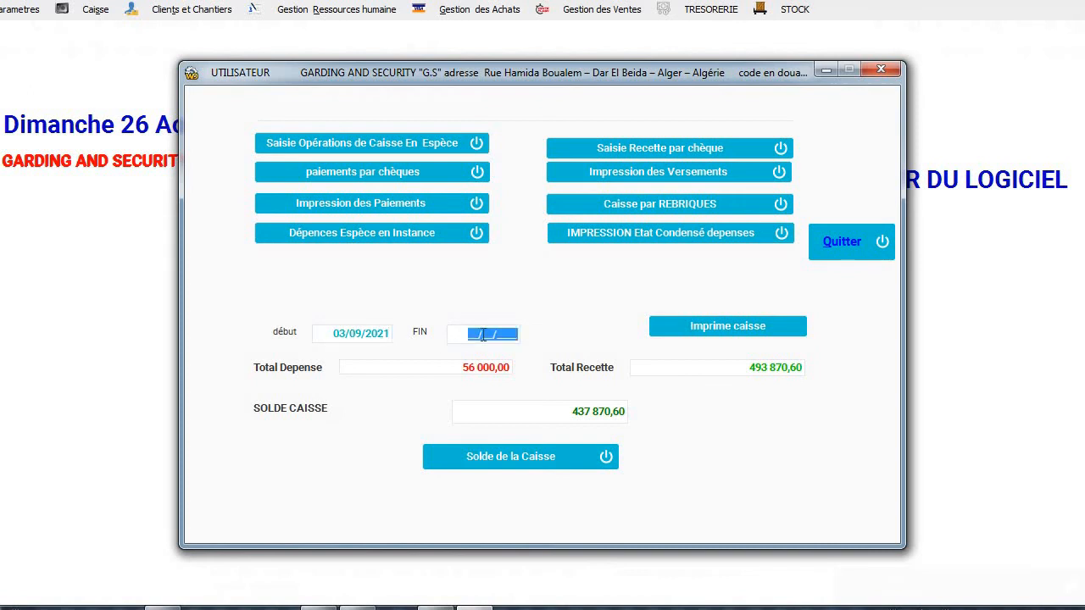
{"action": "type", "text": "03/09/2021"}
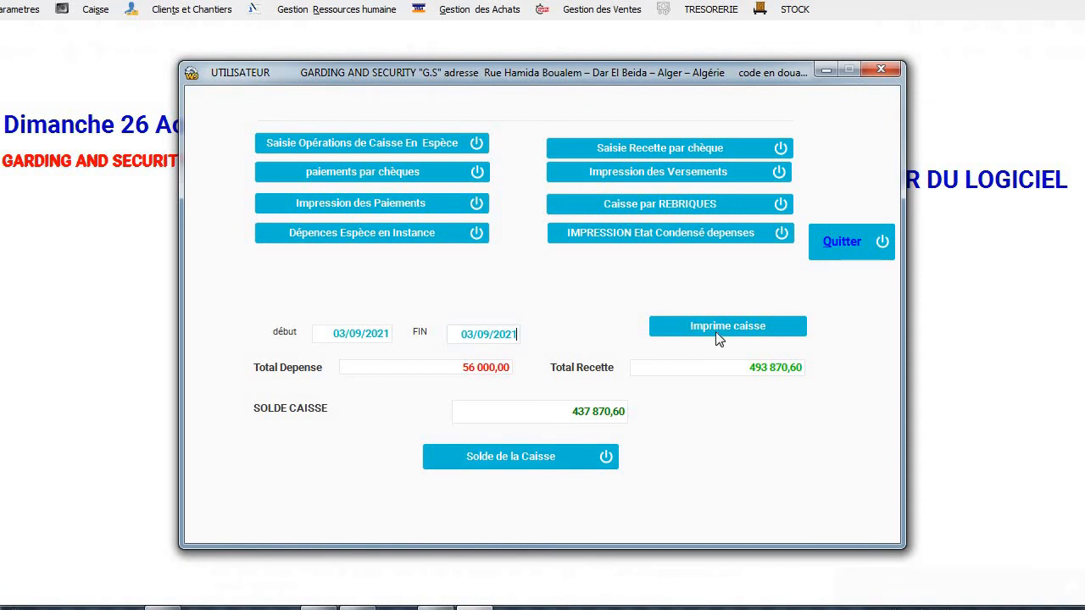
{"action": "left_click", "coordinate": [715, 328]}
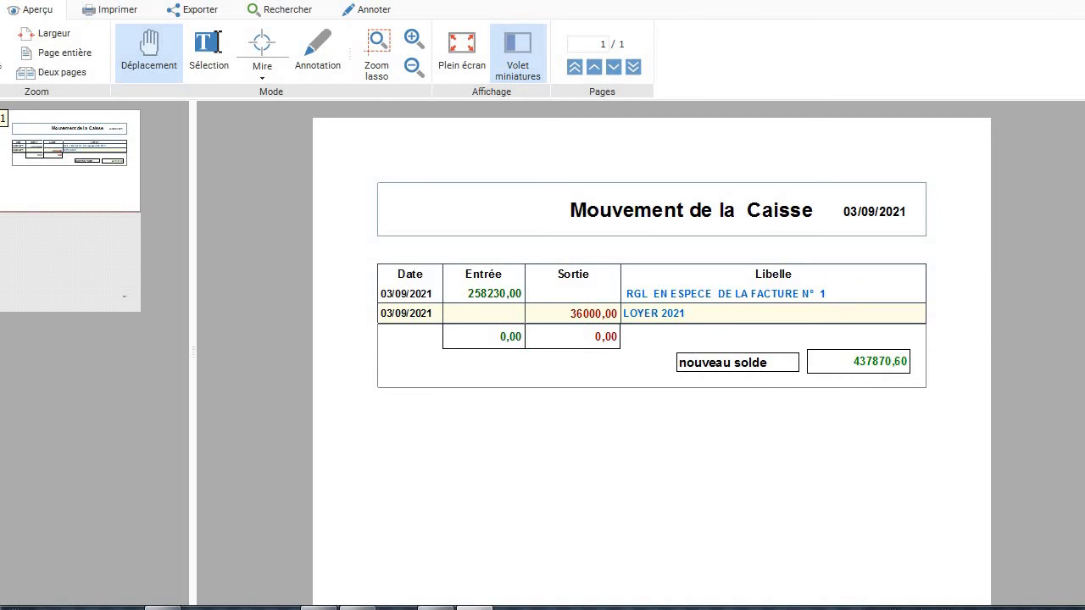
{"action": "key", "text": "Escape"}
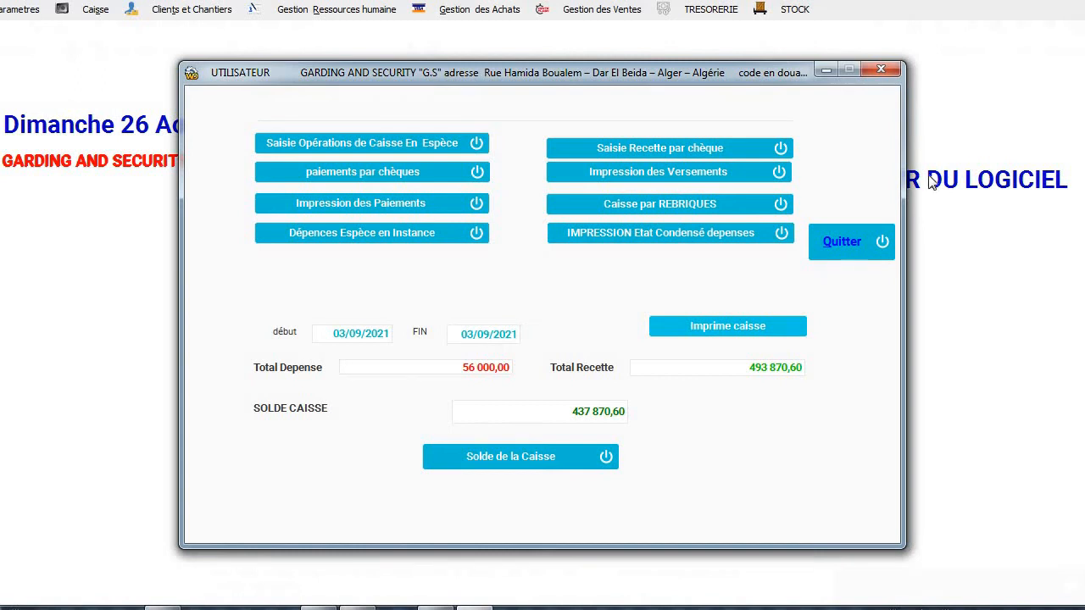
Close the cash window, then open and quit TRESORERIE's statements printing window.
{"action": "left_click", "coordinate": [852, 259]}
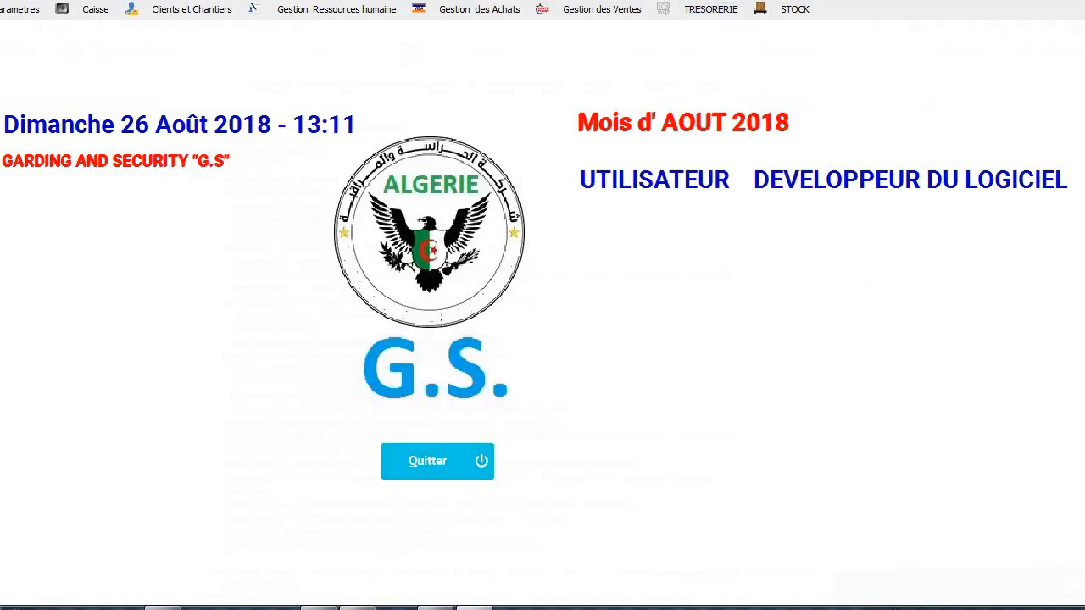
{"action": "left_click", "coordinate": [695, 10]}
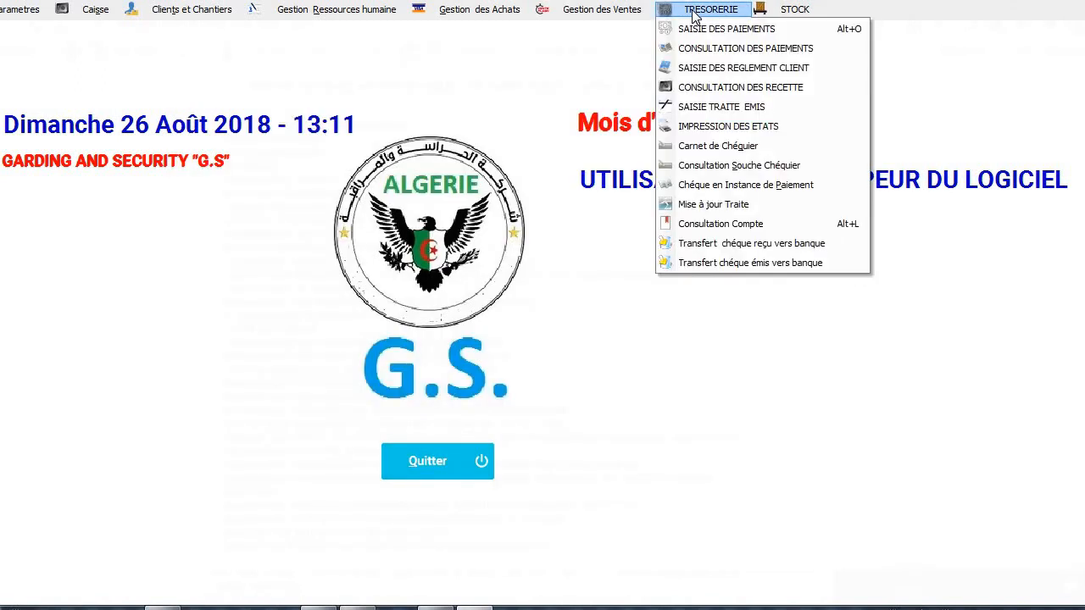
{"action": "left_click", "coordinate": [701, 127]}
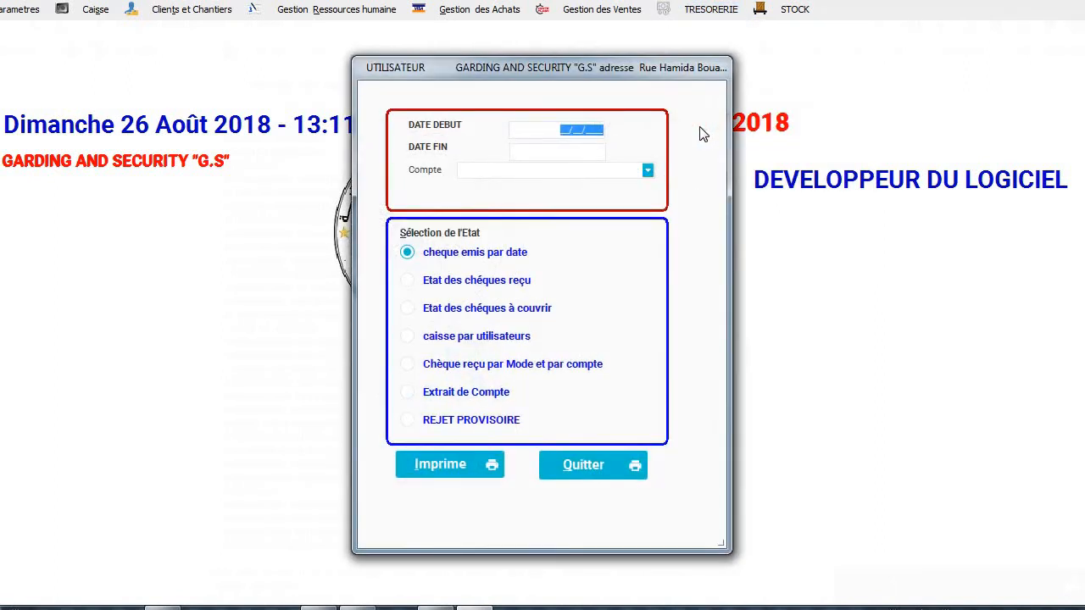
{"action": "left_click", "coordinate": [573, 471]}
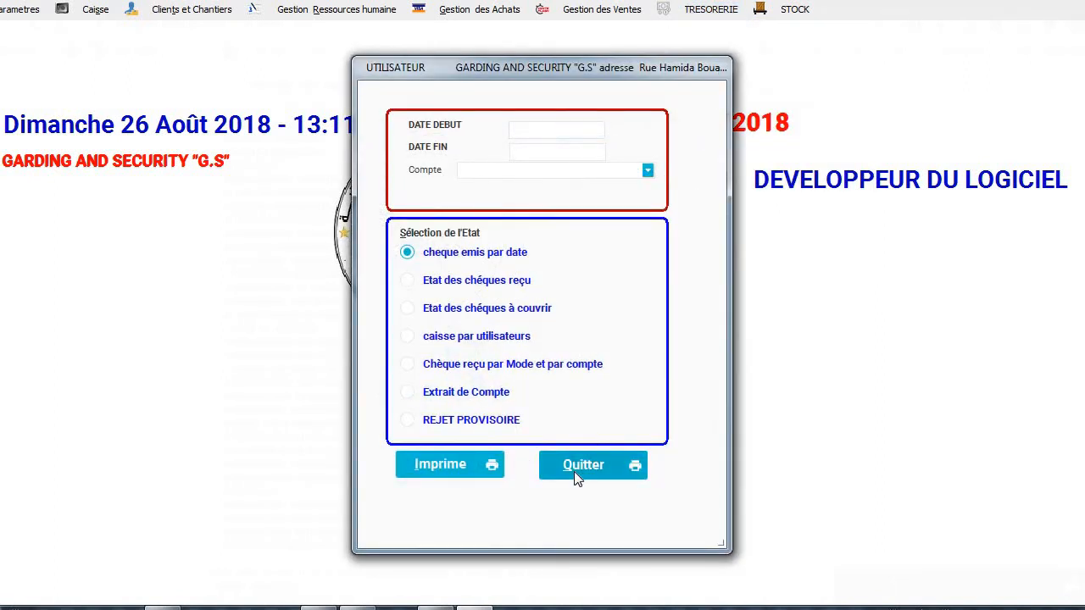
Open IMPRIMER FACTURE and try the unpaid and paid invoice reports.
{"action": "left_click", "coordinate": [581, 10]}
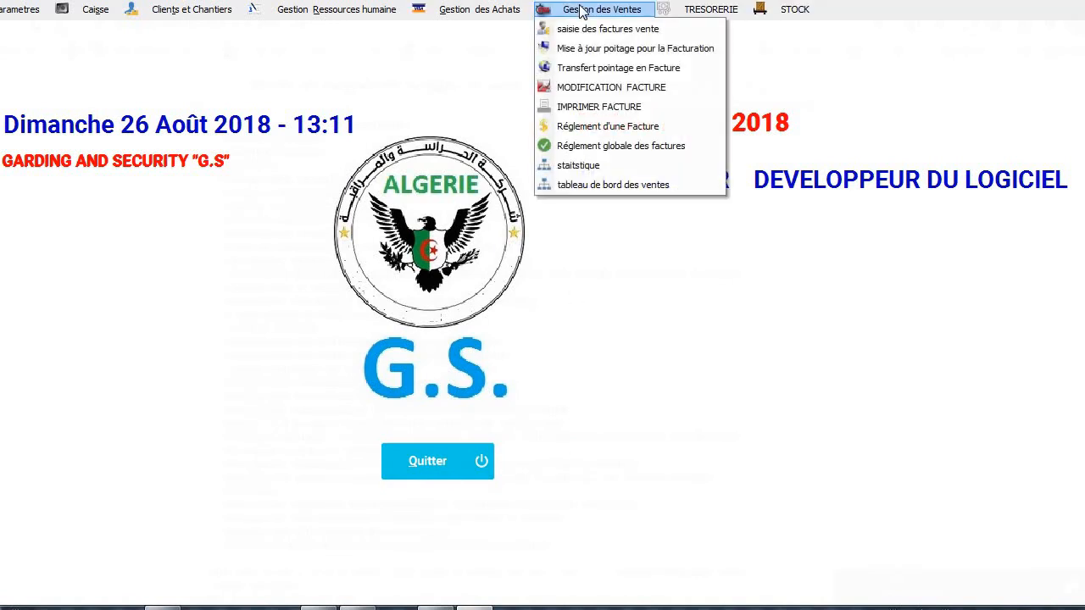
{"action": "left_click", "coordinate": [651, 109]}
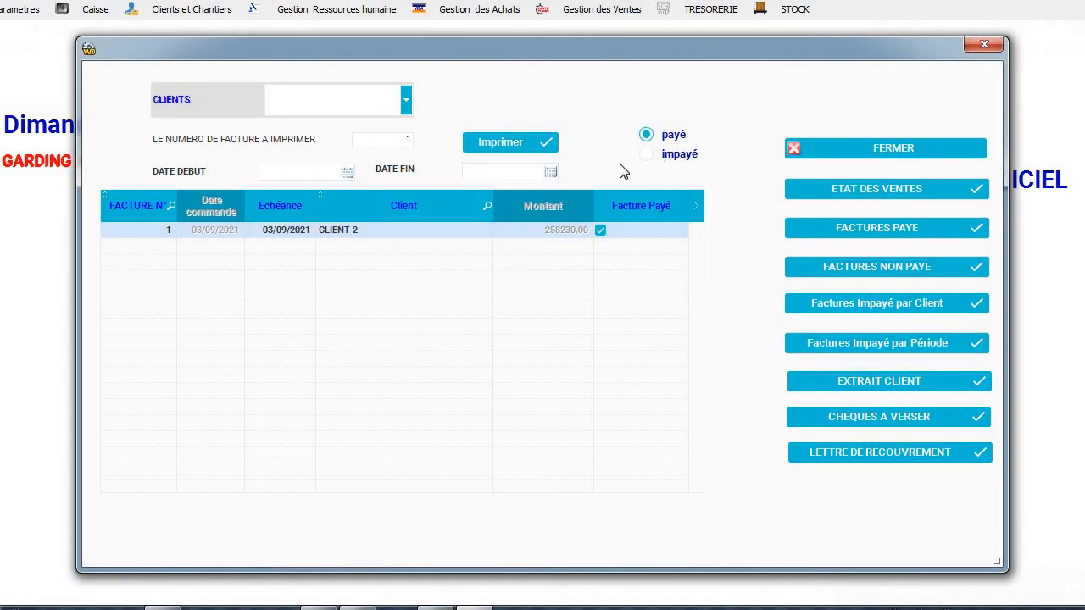
{"action": "left_click", "coordinate": [648, 156]}
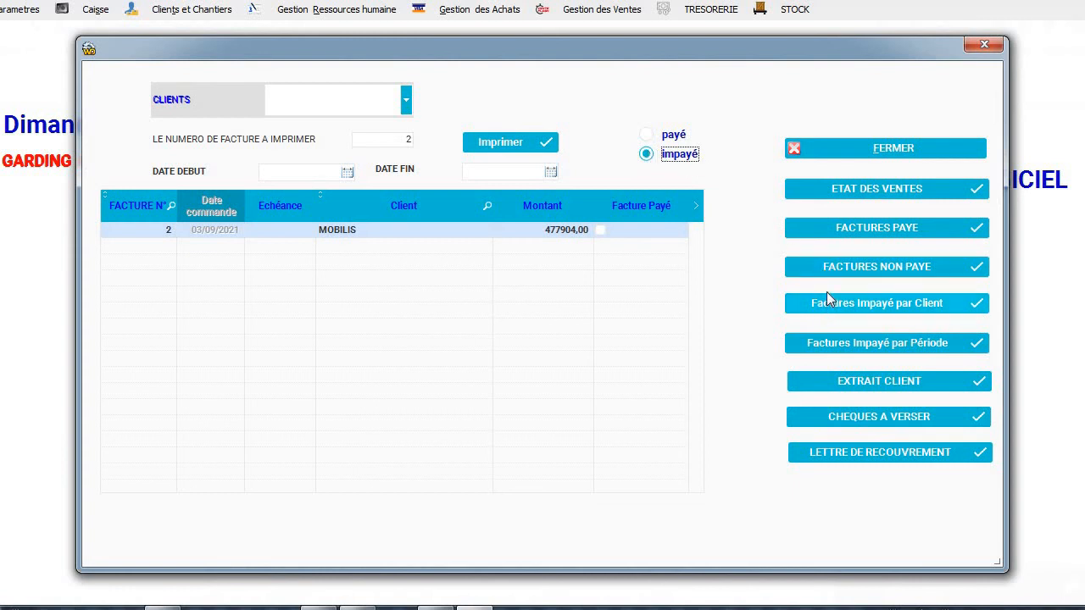
{"action": "left_click", "coordinate": [848, 227]}
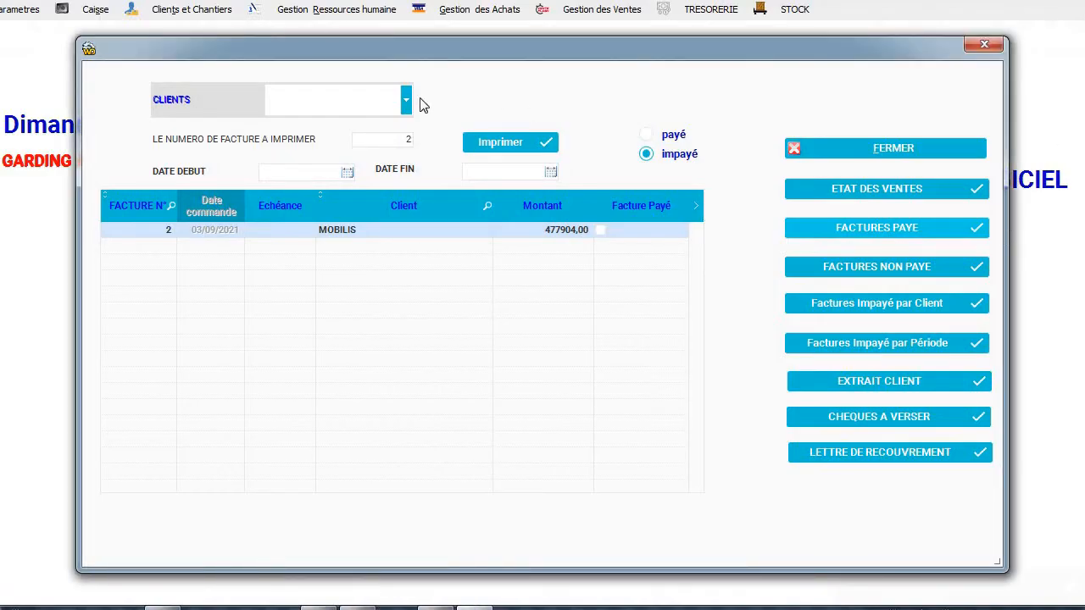
Filter paid invoices to MOBILIS, then CLIENT 2, and request CLIENT 2's account statement.
{"action": "left_click", "coordinate": [407, 101]}
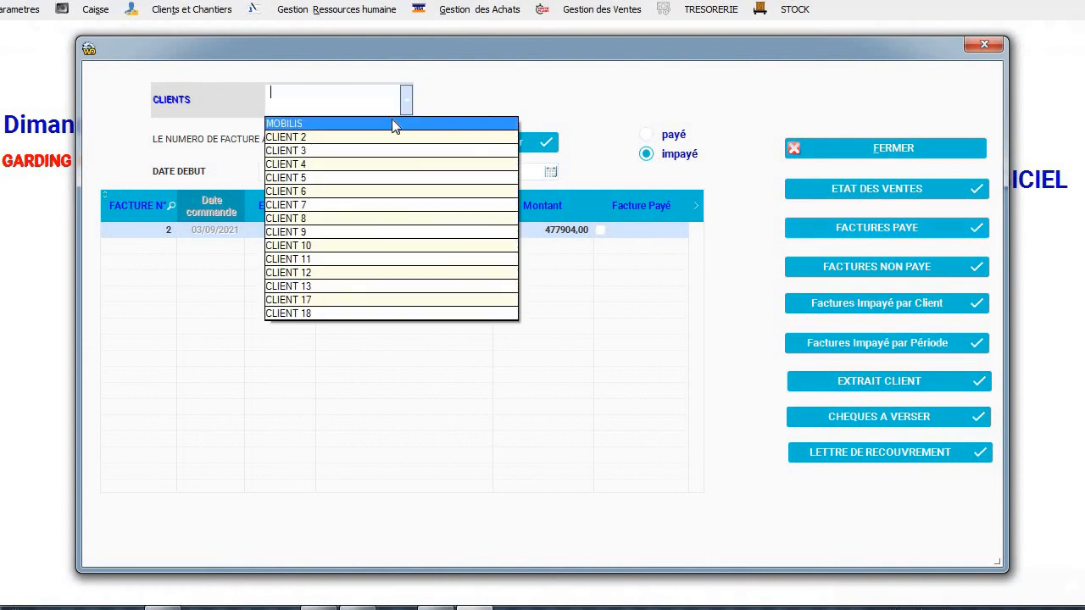
{"action": "left_click", "coordinate": [391, 124]}
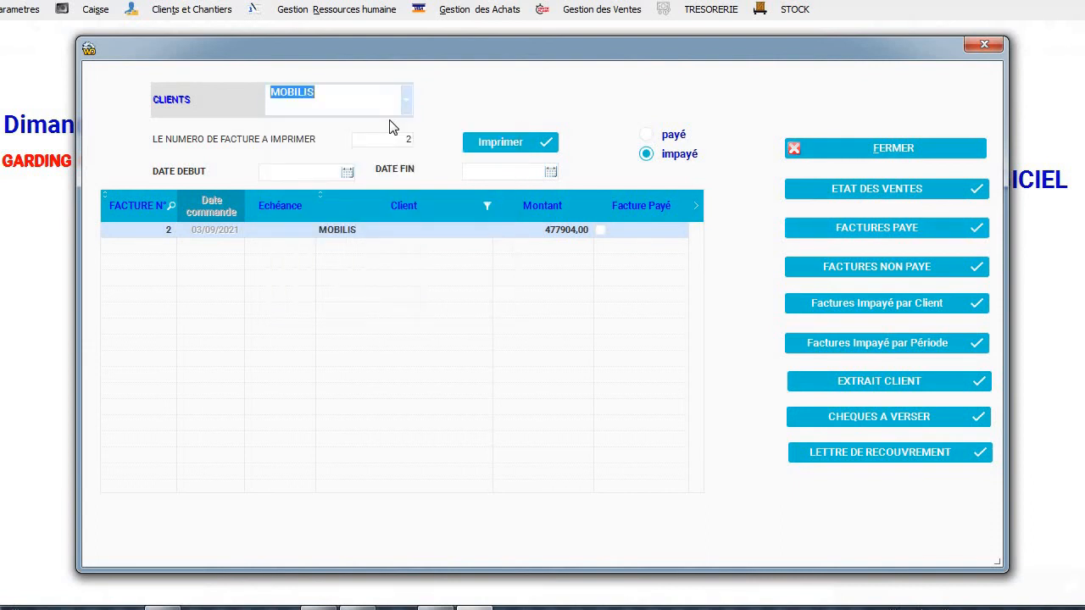
{"action": "left_click", "coordinate": [676, 139]}
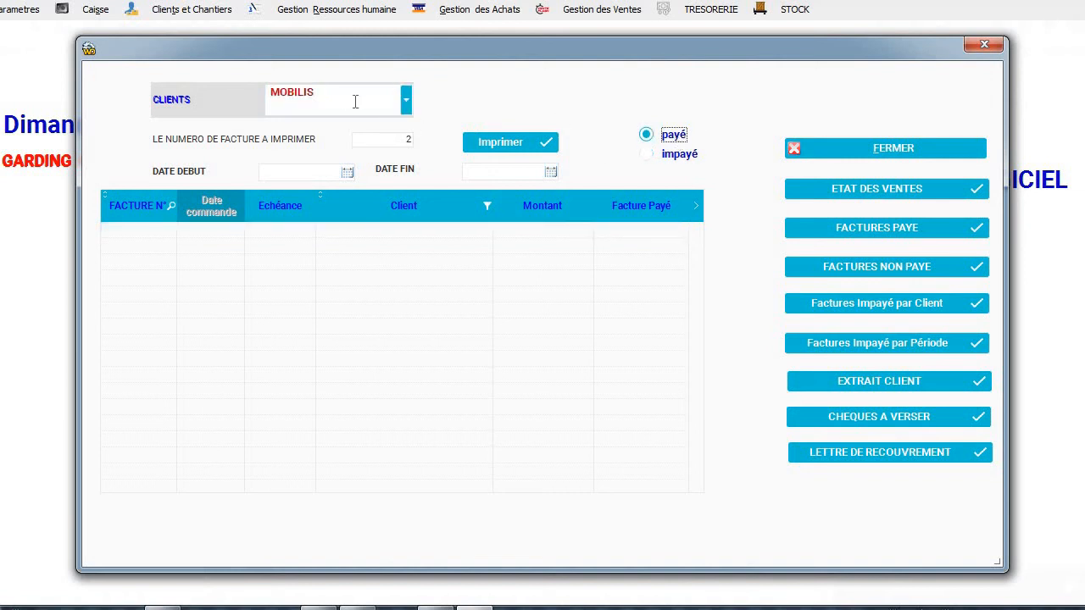
{"action": "left_click", "coordinate": [406, 104]}
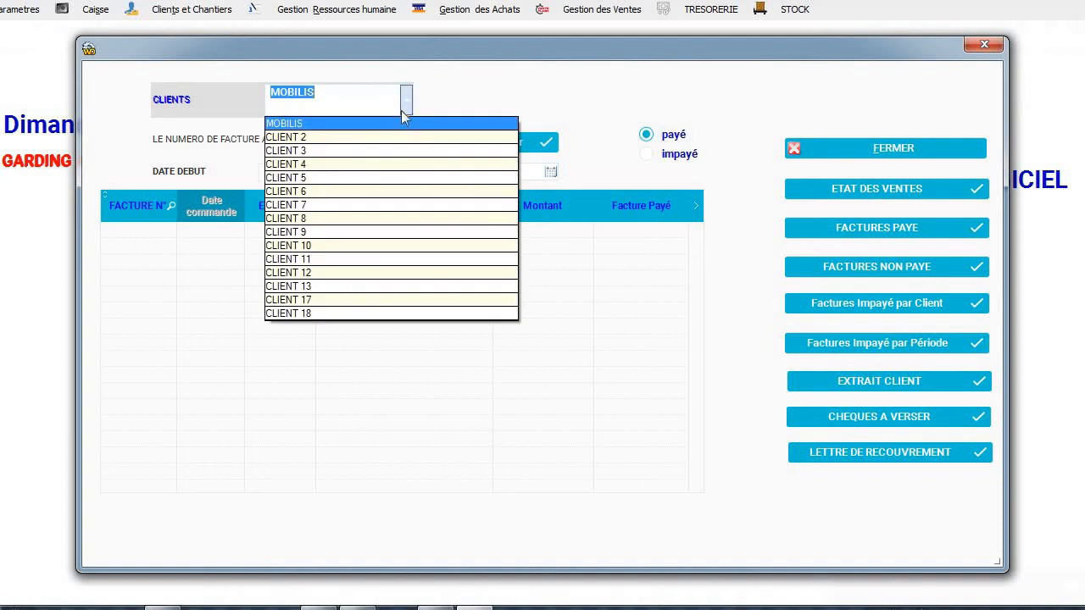
{"action": "left_click", "coordinate": [391, 144]}
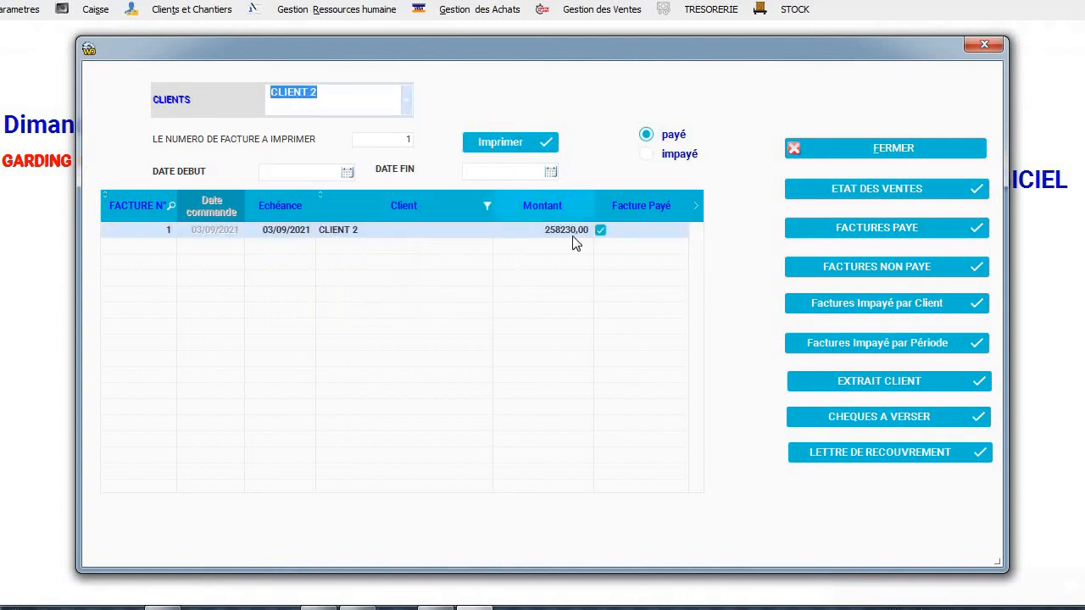
{"action": "left_click", "coordinate": [883, 385]}
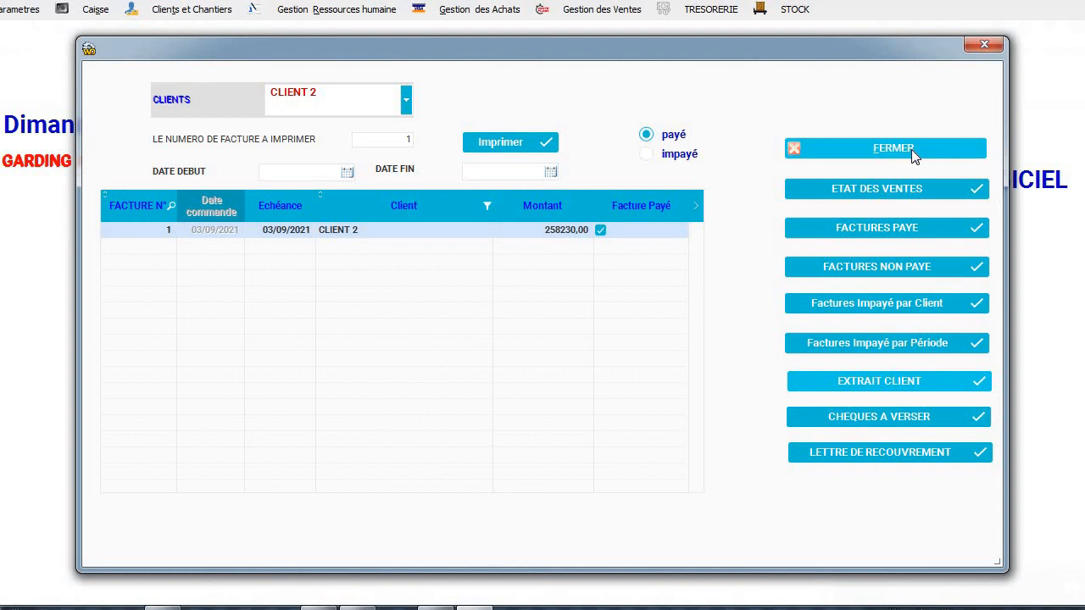
Close the invoice window and preview the SOLDE DES CLIENTS commitments report for MOBILIS and CLIENT 2.
{"action": "left_click", "coordinate": [911, 149]}
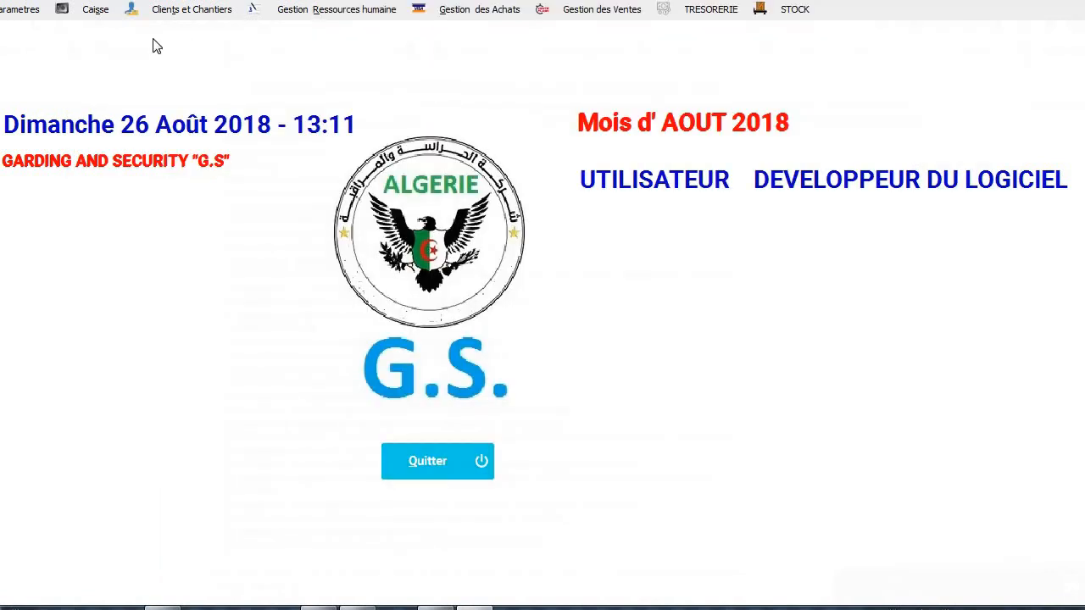
{"action": "left_click", "coordinate": [176, 13]}
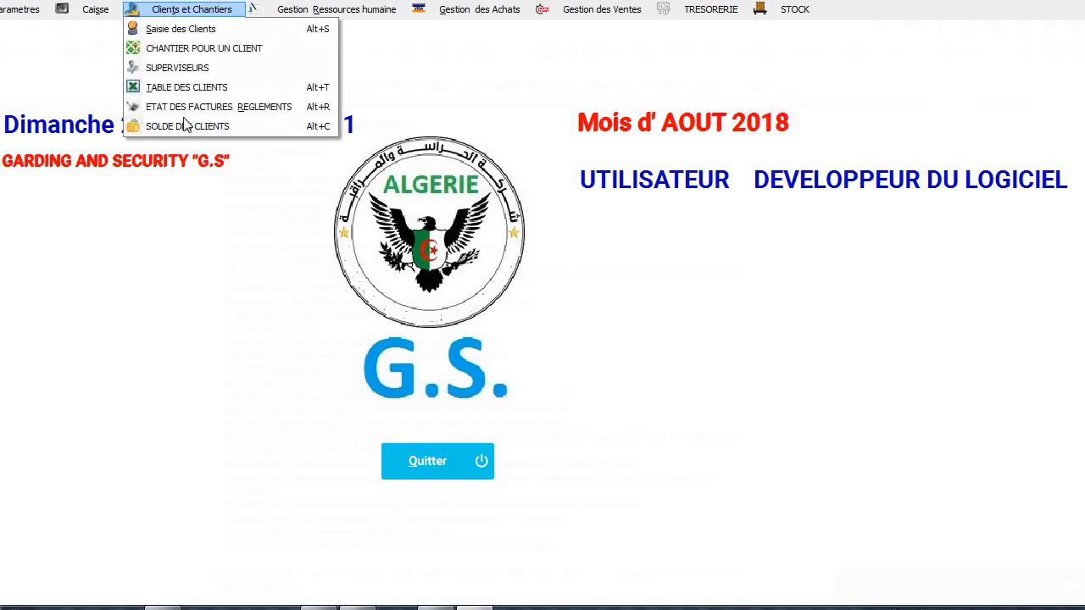
{"action": "left_click", "coordinate": [185, 125]}
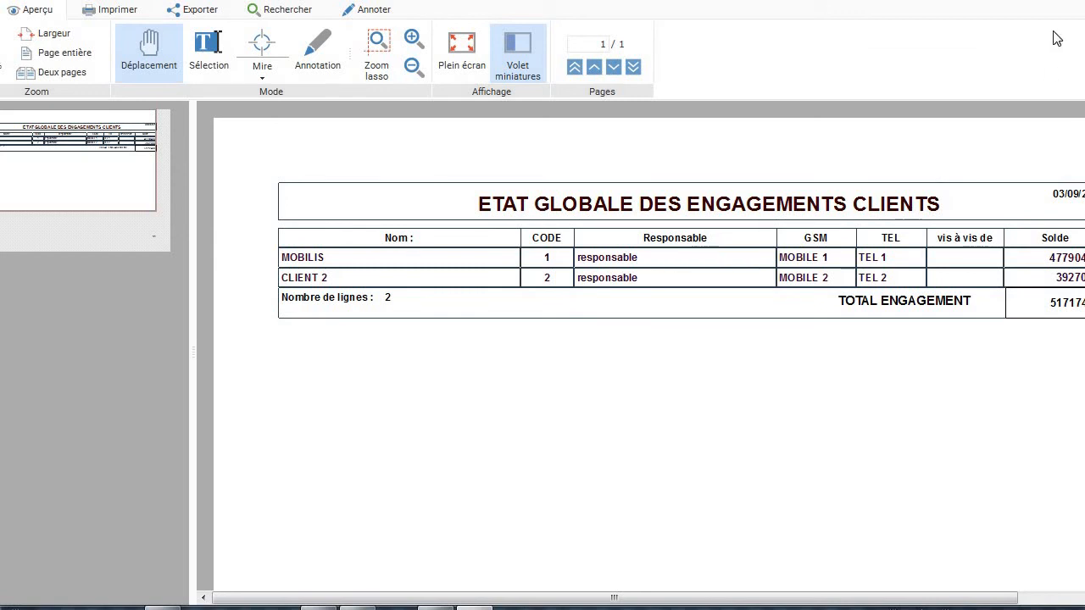
{"action": "key", "text": "Escape"}
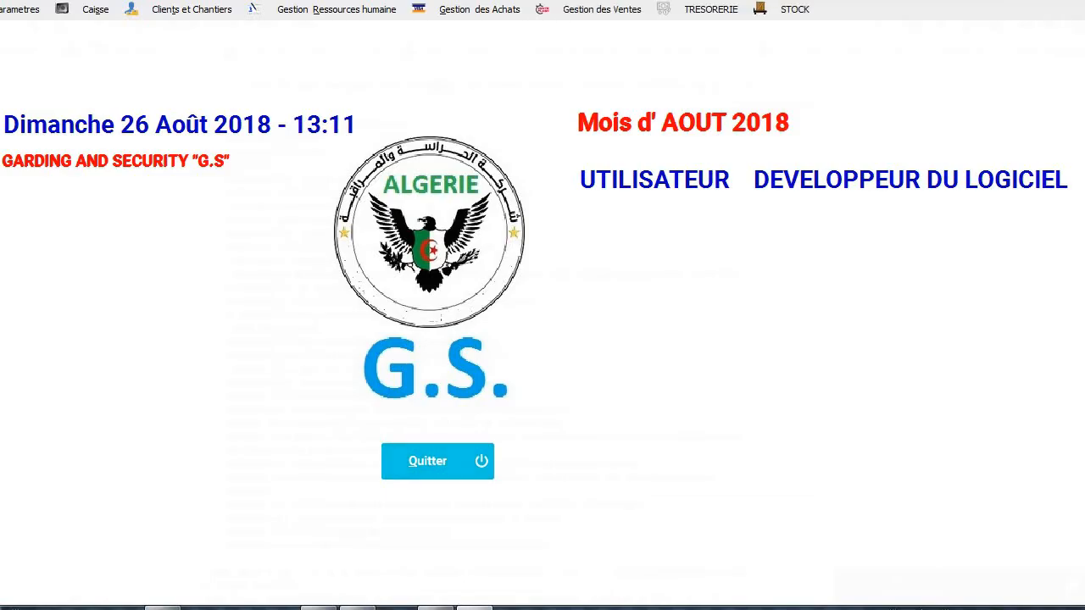
Browse the Gestion des Achats, TRESORERIE and Gestion des Ventes menus.
{"action": "left_click", "coordinate": [477, 10]}
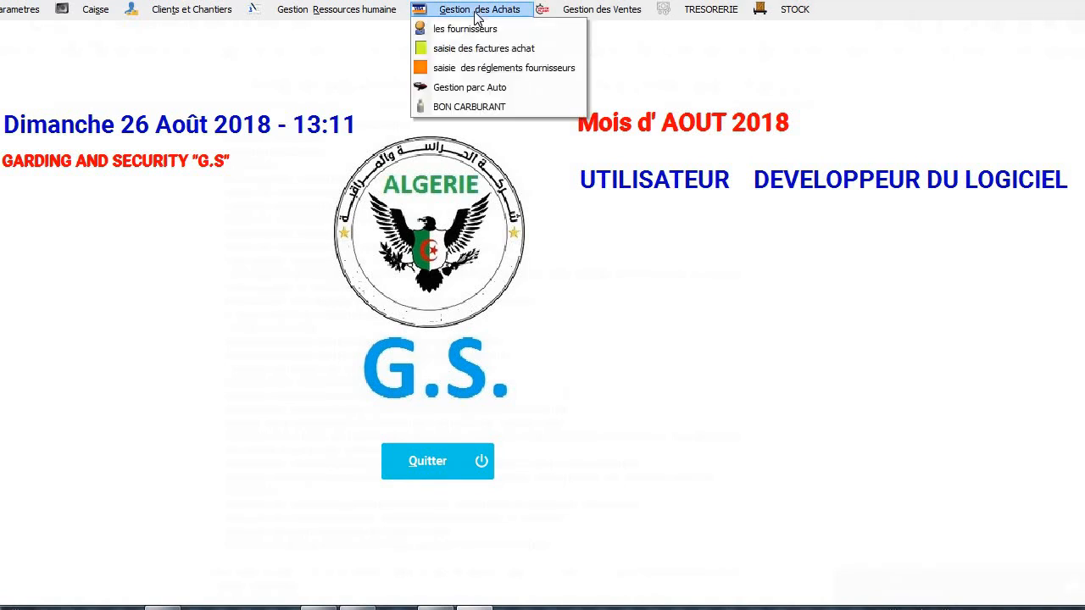
{"action": "left_click", "coordinate": [708, 9]}
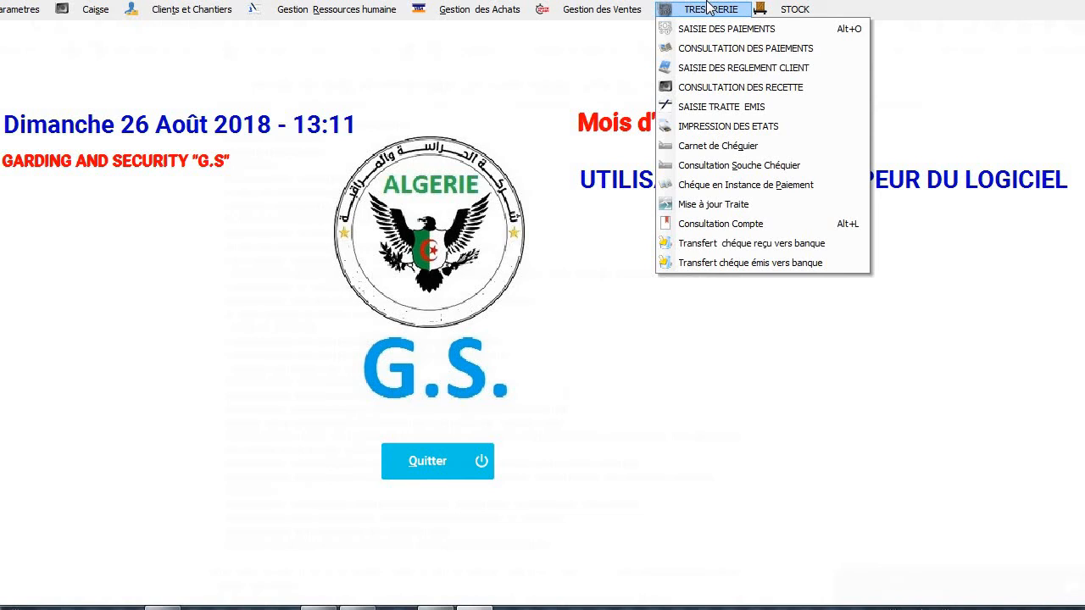
{"action": "left_click", "coordinate": [596, 10]}
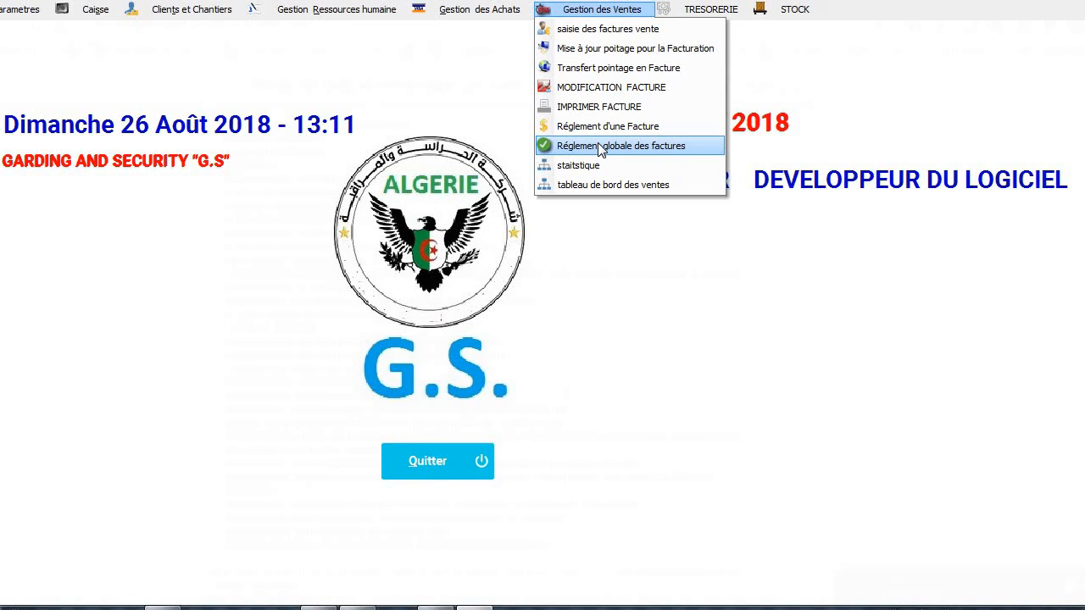
Open the global settlement for MOBILIS invoice 2 and set 3 cheque instalments.
{"action": "left_click", "coordinate": [600, 148]}
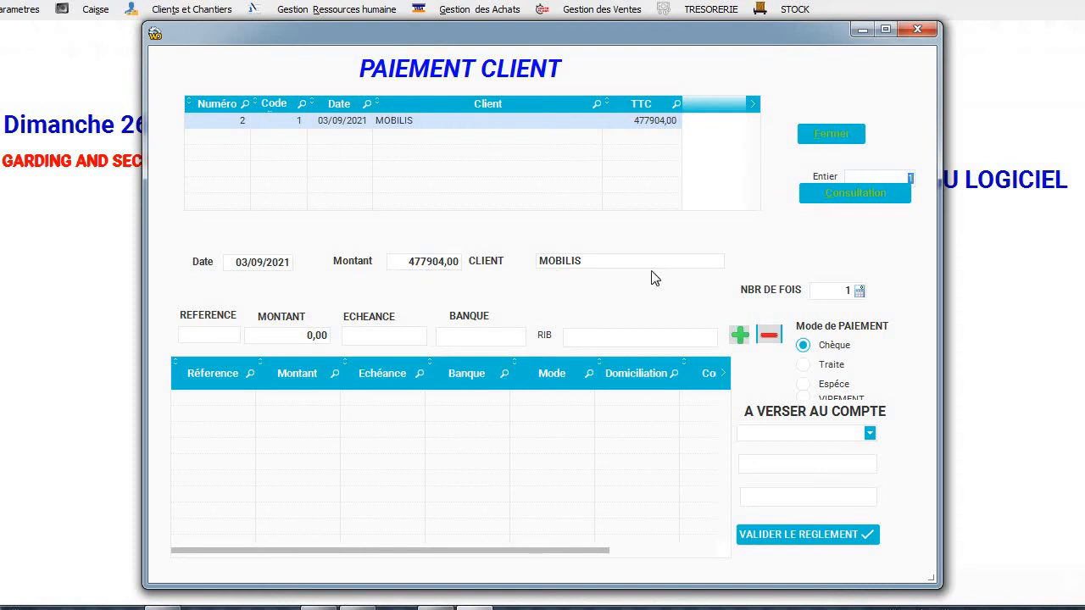
{"action": "left_click", "coordinate": [849, 290]}
{"action": "type", "text": "444"}
{"action": "key", "text": "BackSpace"}
{"action": "key", "text": "BackSpace"}
{"action": "left_click", "coordinate": [826, 365]}
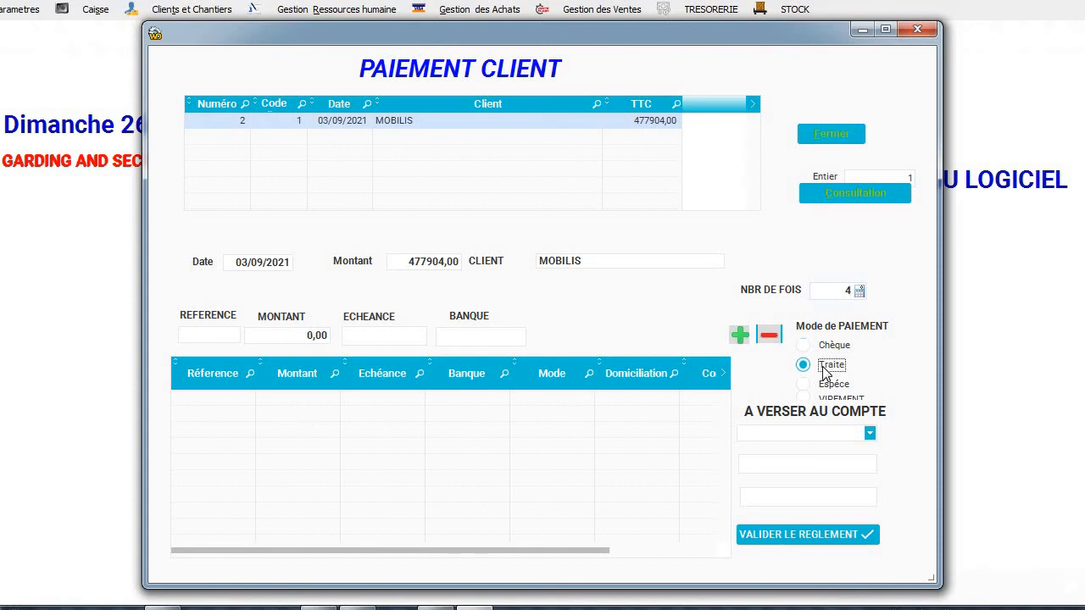
{"action": "left_click", "coordinate": [823, 346]}
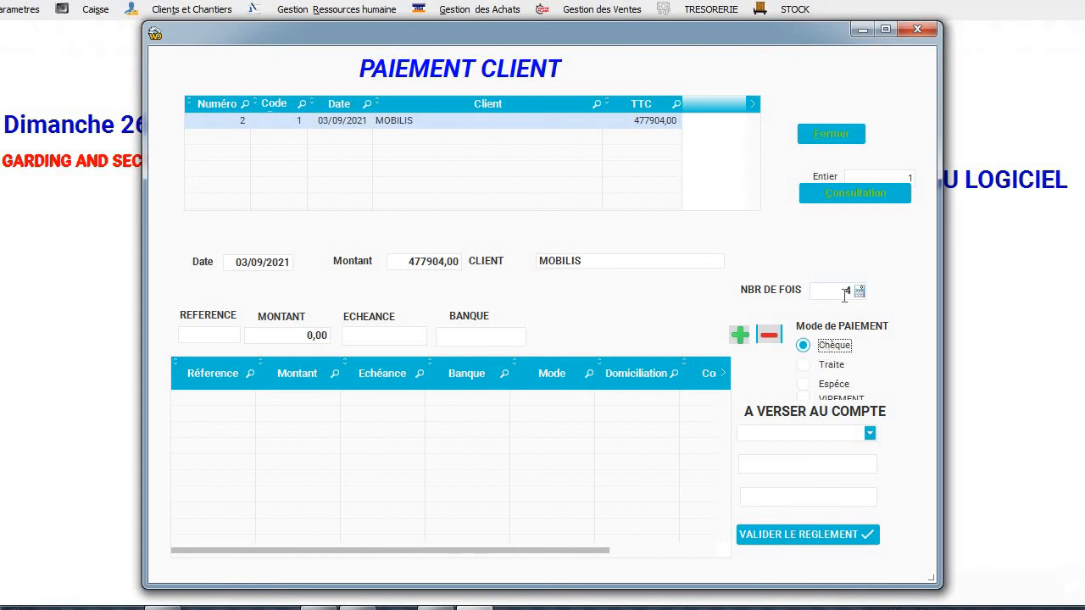
{"action": "left_click", "coordinate": [844, 292]}
{"action": "type", "text": "3"}
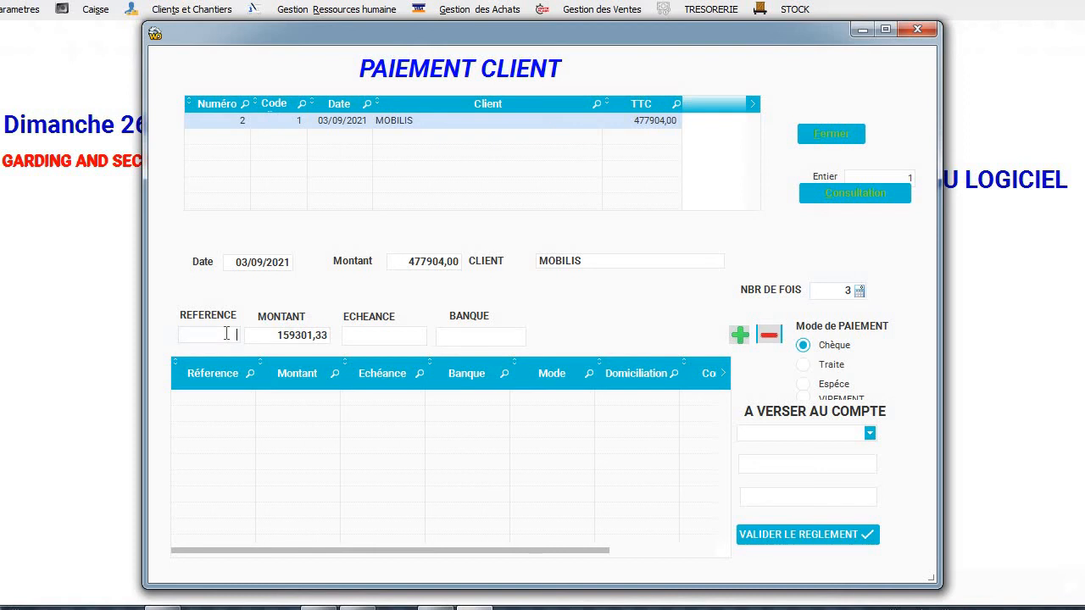
Enter the first instalment: reference 100, due 10/09/2021, bank BNA.
{"action": "type", "text": "100"}
{"action": "left_click", "coordinate": [400, 338]}
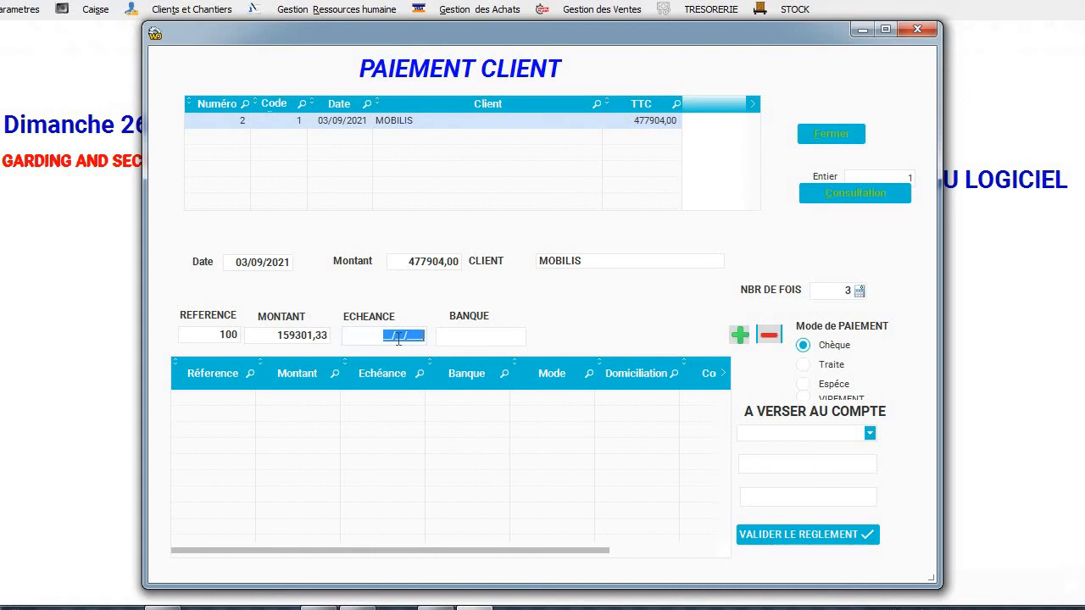
{"action": "type", "text": "10/09/2021"}
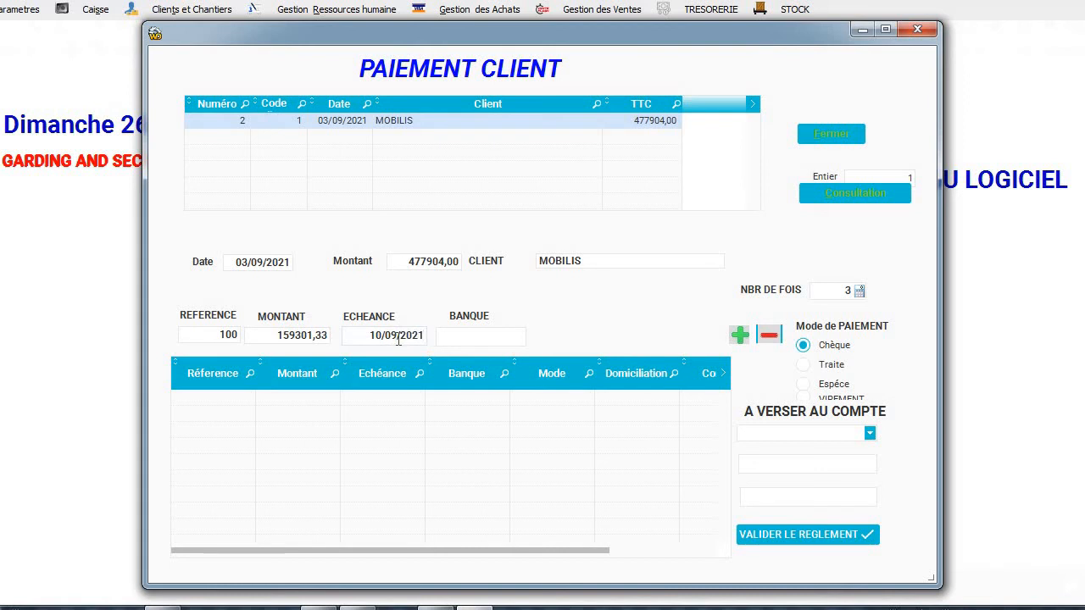
{"action": "left_click", "coordinate": [478, 335]}
{"action": "type", "text": "BNA"}
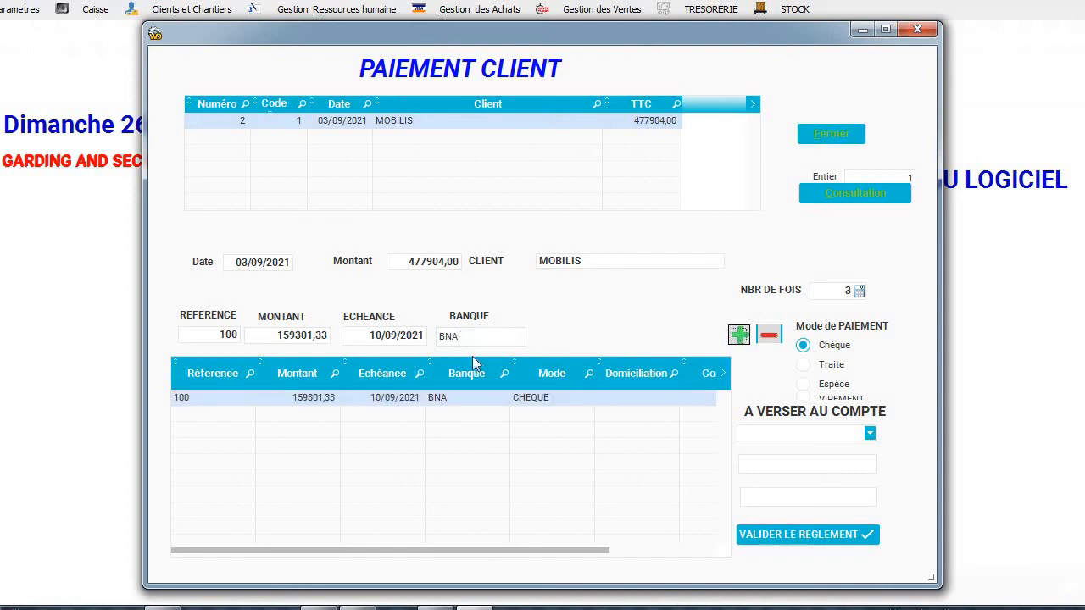
Add cheque instalments 101 due 15/09/2021 and 102 due 20/09/2021.
{"action": "left_click", "coordinate": [240, 336]}
{"action": "key", "text": "BackSpace"}
{"action": "type", "text": "1"}
{"action": "left_click", "coordinate": [381, 336]}
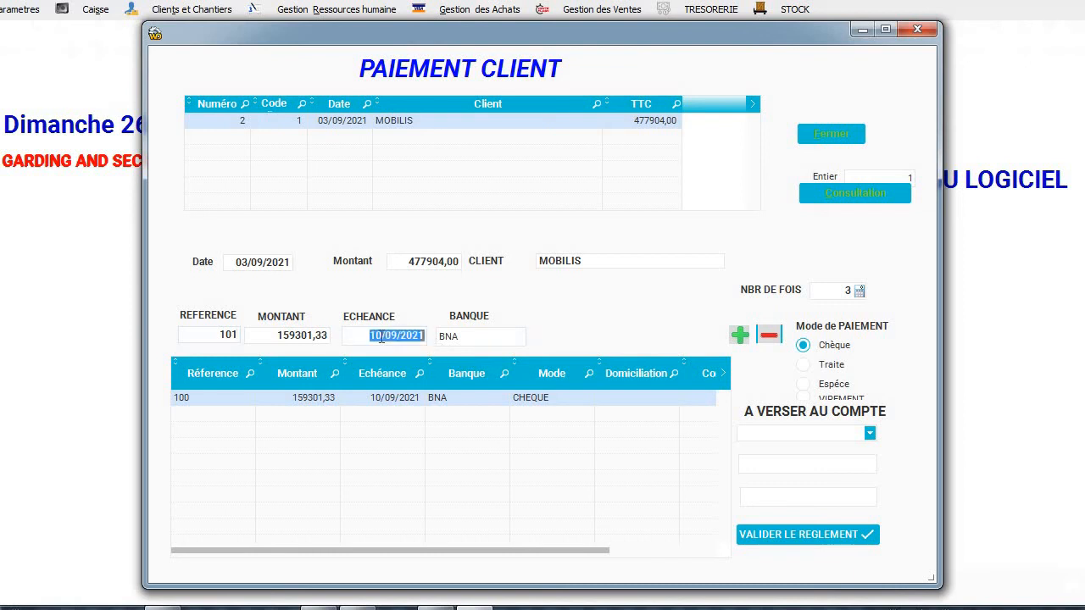
{"action": "type", "text": "15/09/202"}
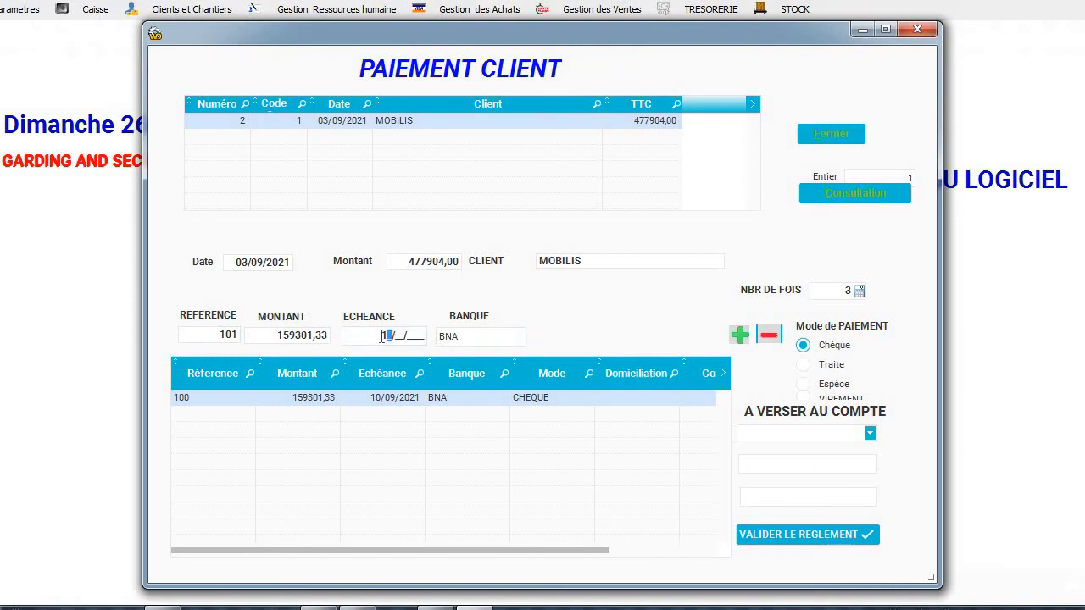
{"action": "type", "text": "1"}
{"action": "left_click", "coordinate": [739, 335]}
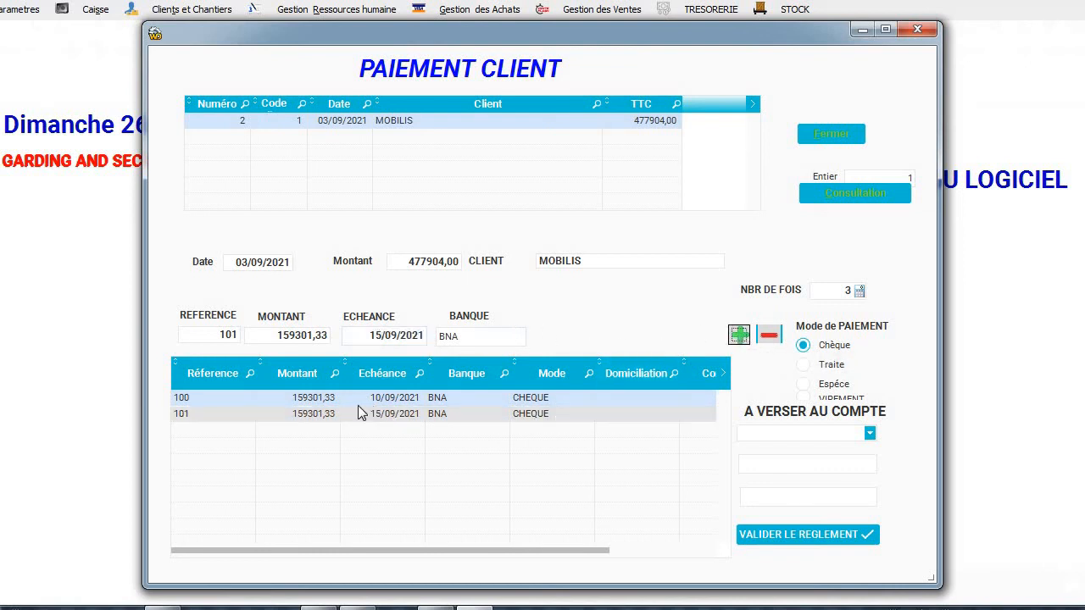
{"action": "left_click", "coordinate": [238, 337]}
{"action": "key", "text": "BackSpace"}
{"action": "type", "text": "2"}
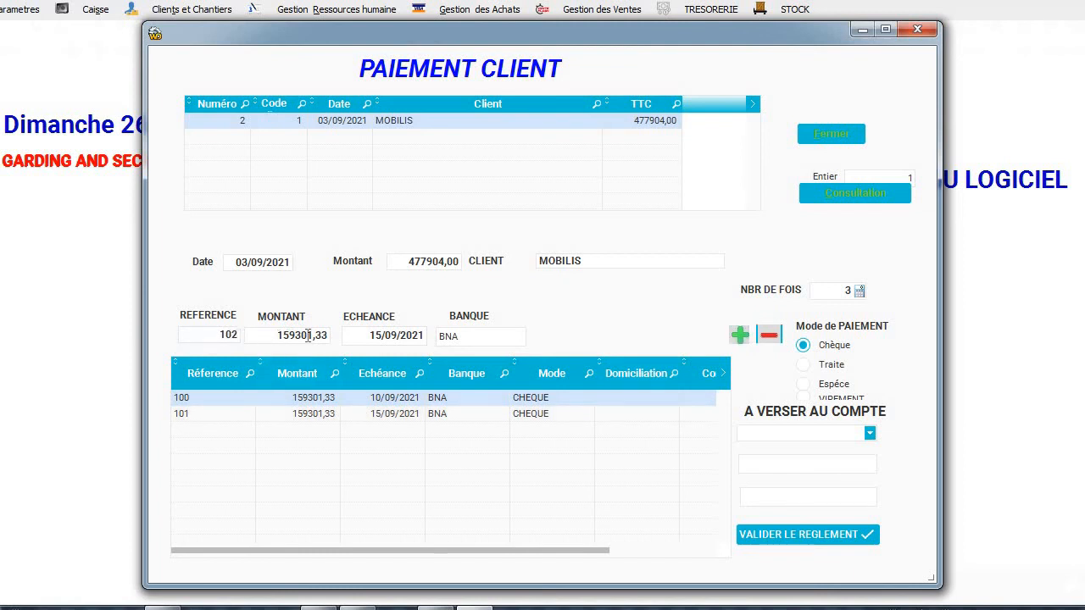
{"action": "left_click", "coordinate": [384, 339]}
{"action": "type", "text": "20/09/2021"}
{"action": "left_click", "coordinate": [739, 334]}
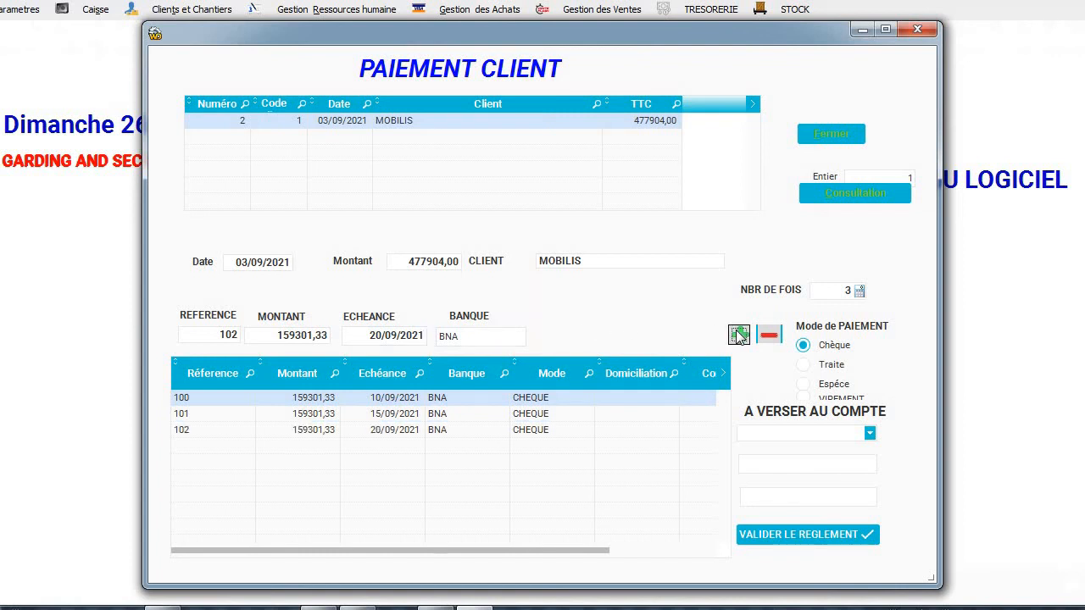
Deposit the payment to the PROSECURITE BTL account and validate the settlement.
{"action": "left_click", "coordinate": [866, 431]}
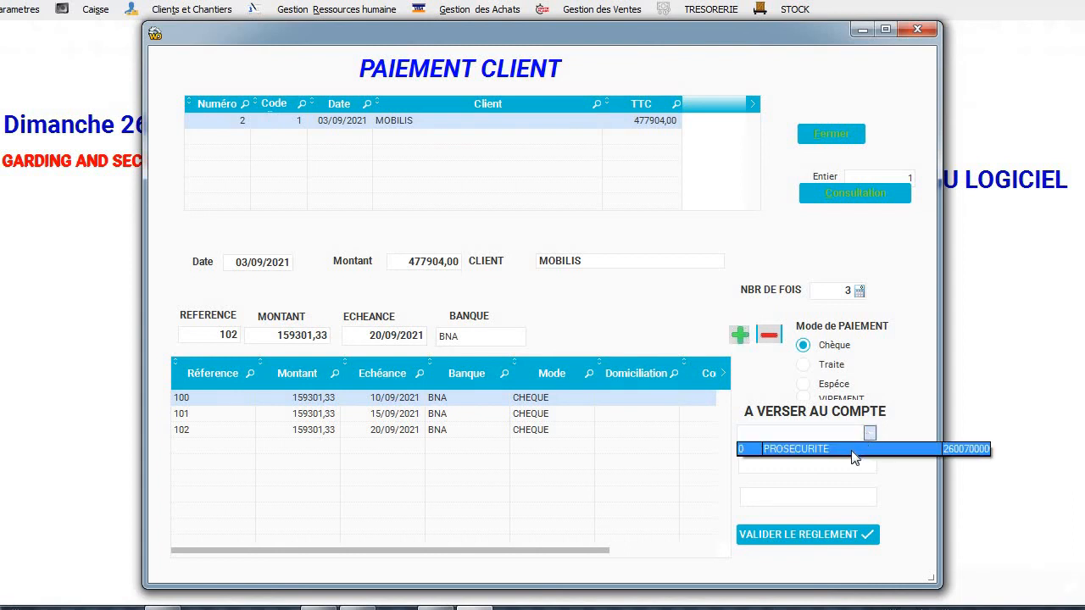
{"action": "left_click", "coordinate": [851, 450]}
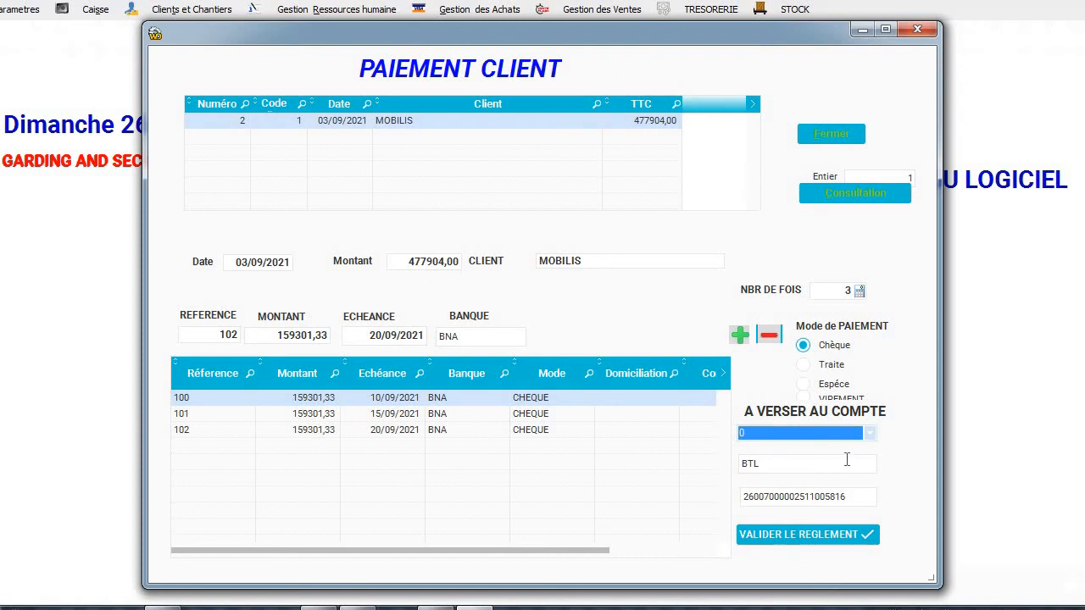
{"action": "left_click", "coordinate": [808, 535]}
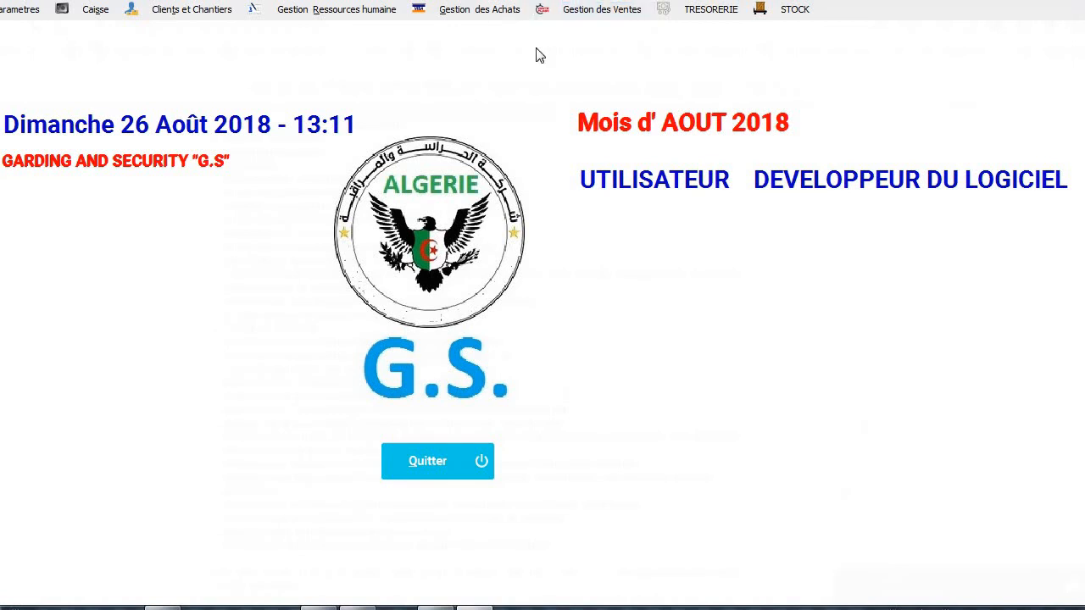
View the sales statistics charts (monthly 736134; MOBILIS 401600,00 vs CLIENT 2 217000,00), then reopen the sales menu.
{"action": "left_click", "coordinate": [586, 11]}
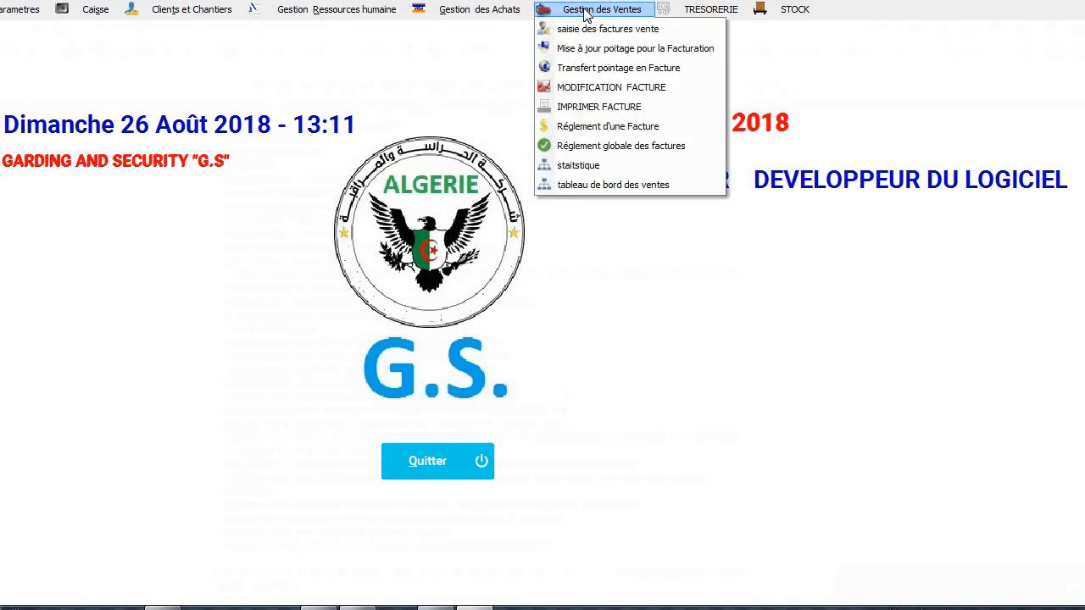
{"action": "left_click", "coordinate": [558, 173]}
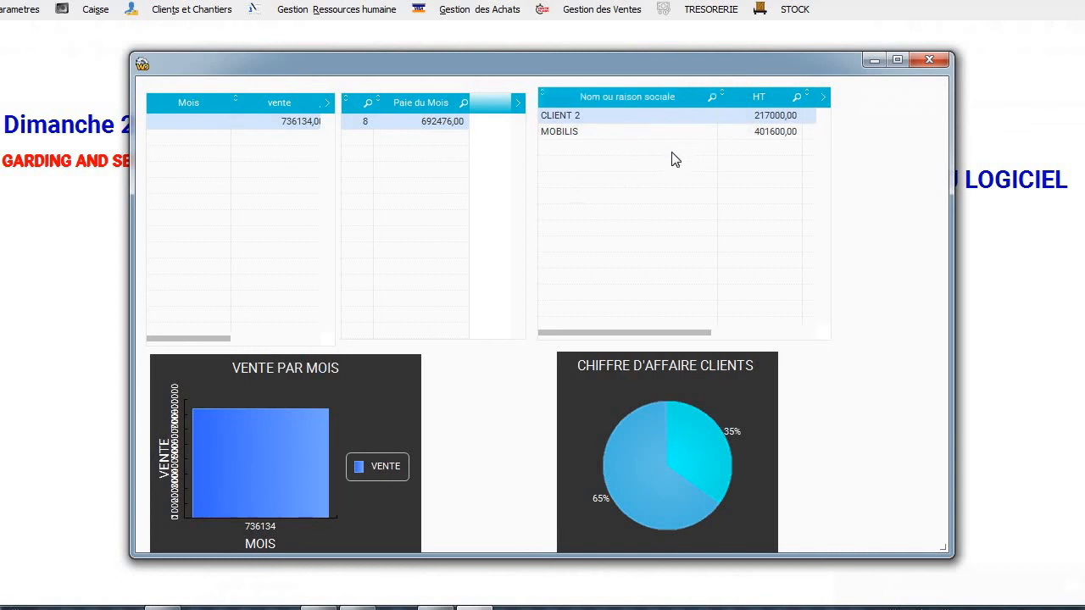
{"action": "left_click", "coordinate": [929, 61]}
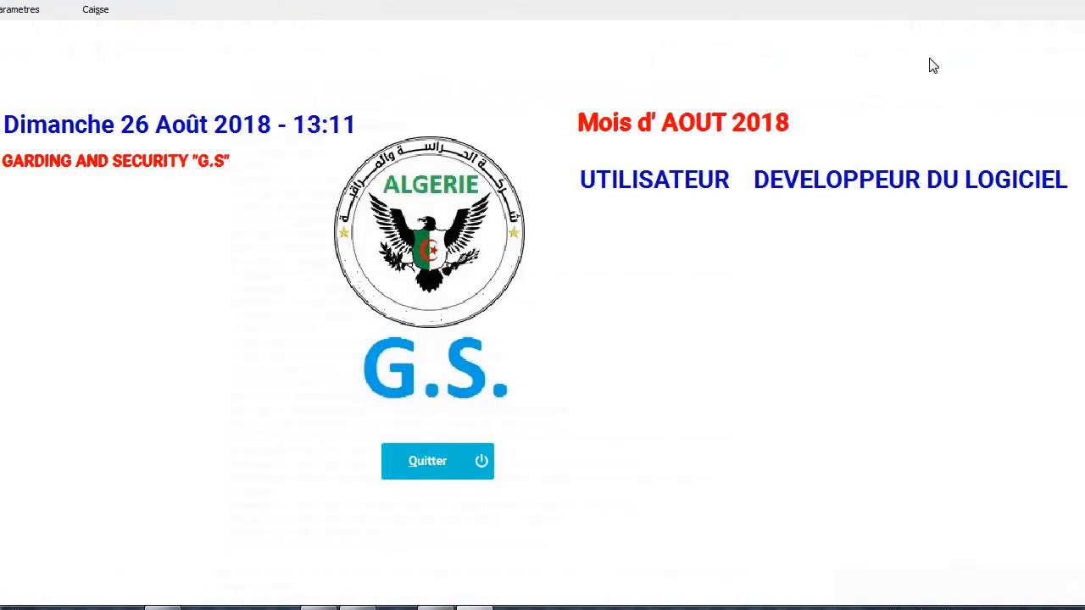
{"action": "left_click", "coordinate": [577, 12]}
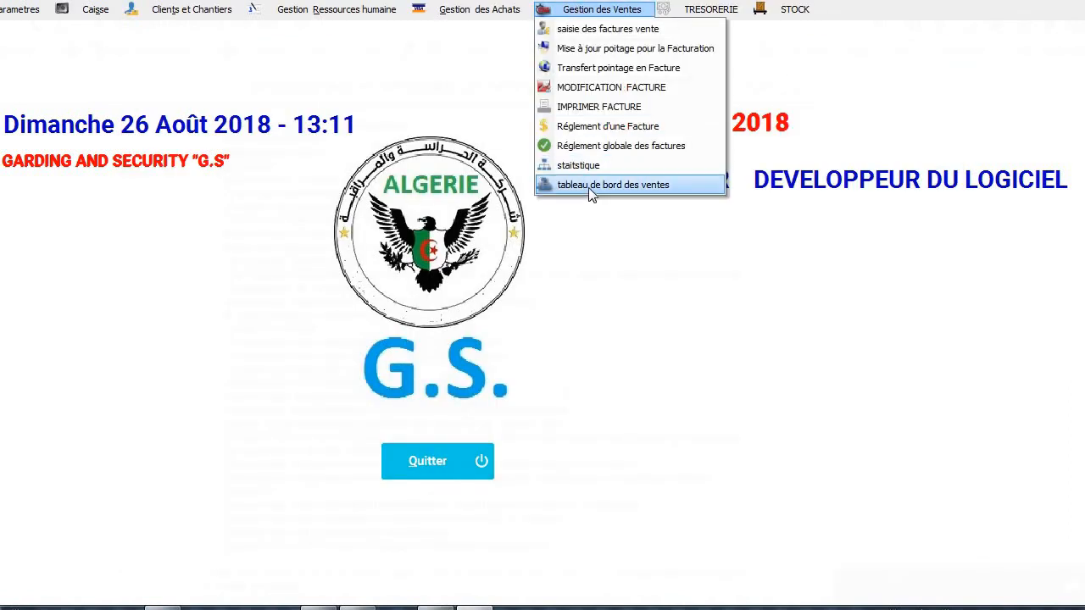
{"action": "left_click", "coordinate": [591, 194]}
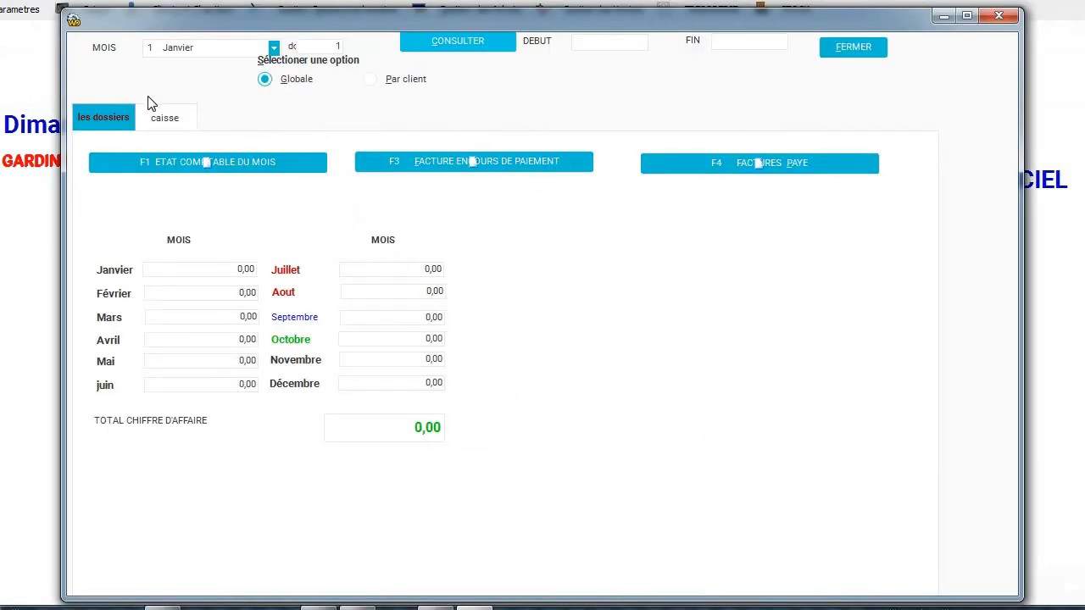
{"action": "left_click", "coordinate": [151, 119]}
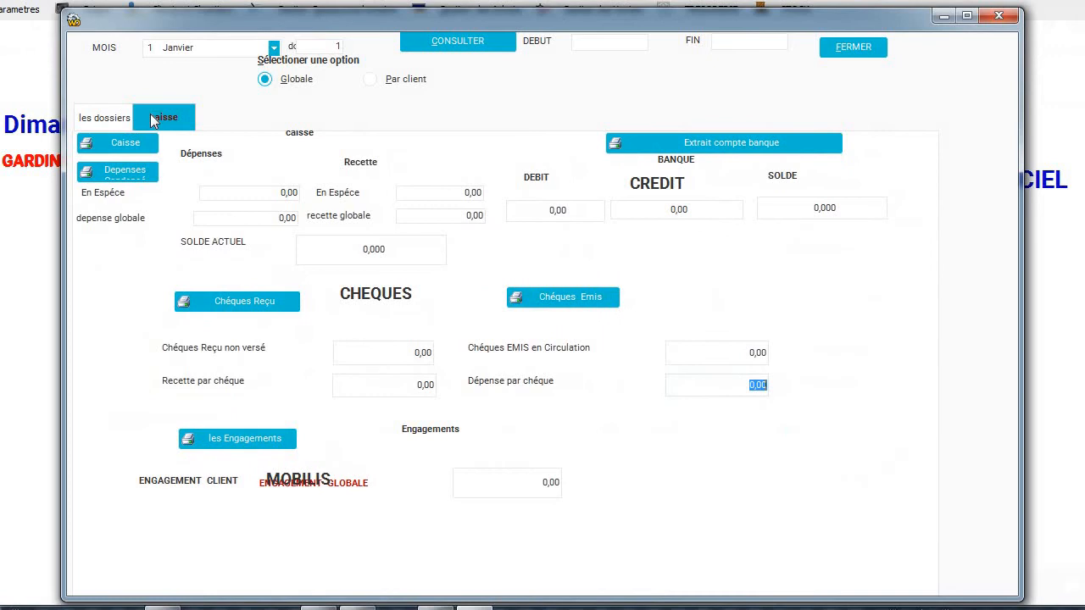
{"action": "left_click", "coordinate": [424, 79]}
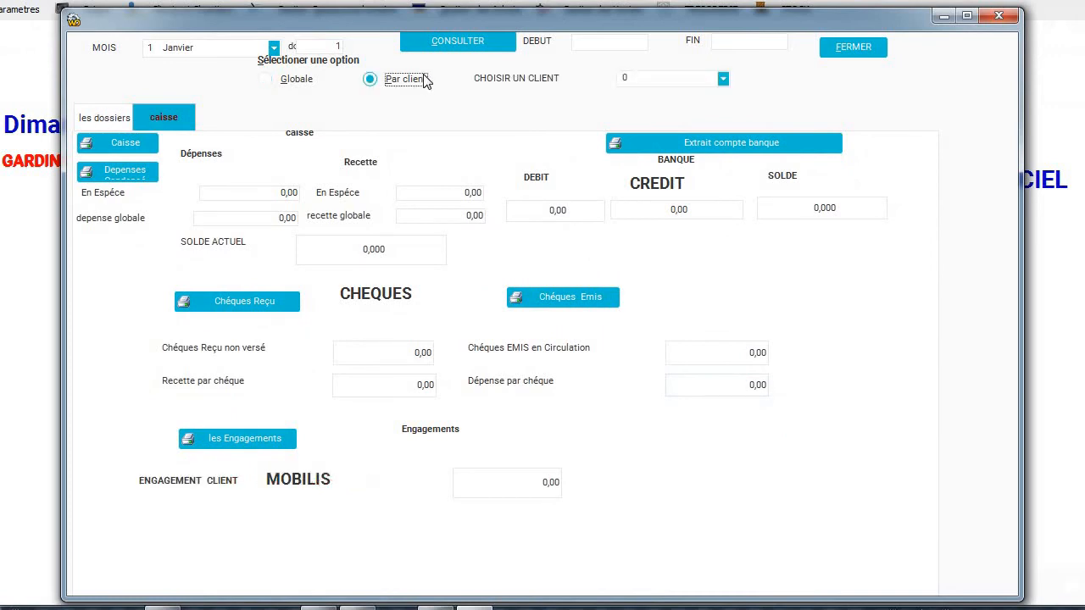
{"action": "left_click", "coordinate": [719, 80]}
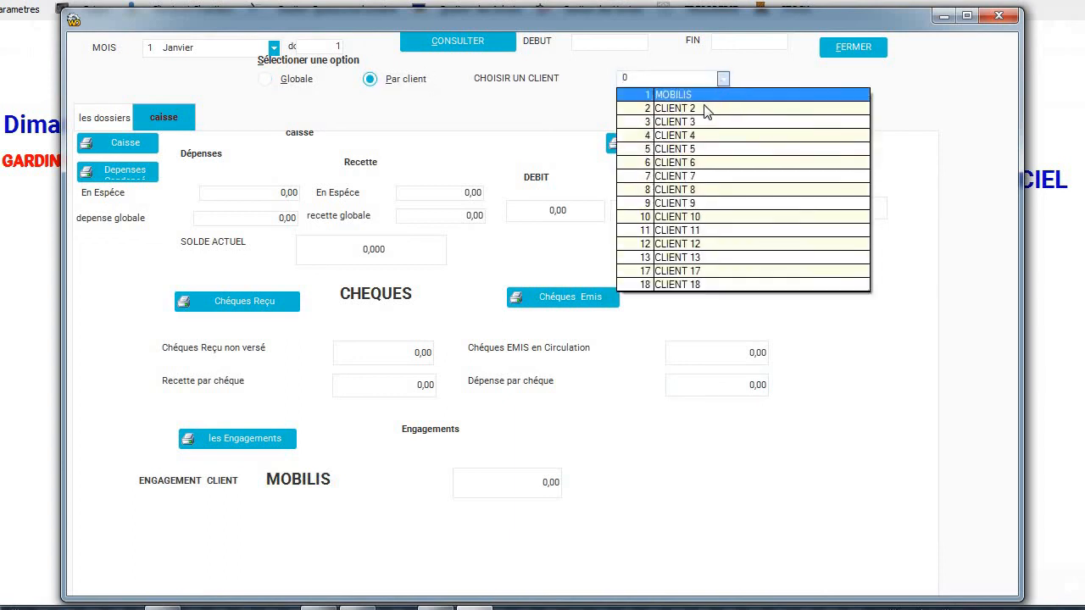
{"action": "left_click", "coordinate": [703, 107]}
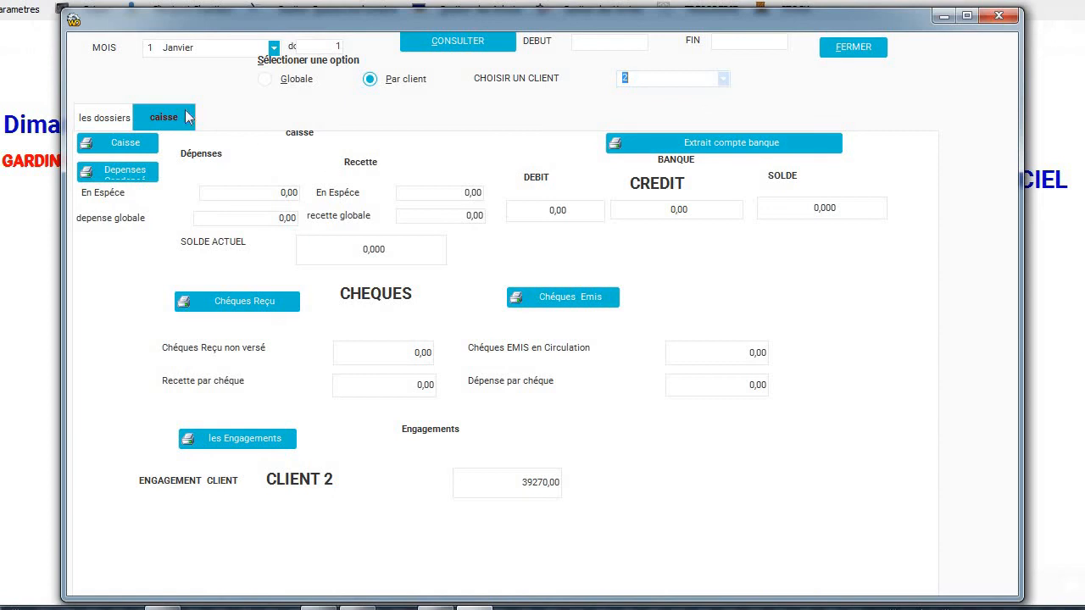
{"action": "left_click", "coordinate": [859, 52]}
{"action": "left_click", "coordinate": [612, 14]}
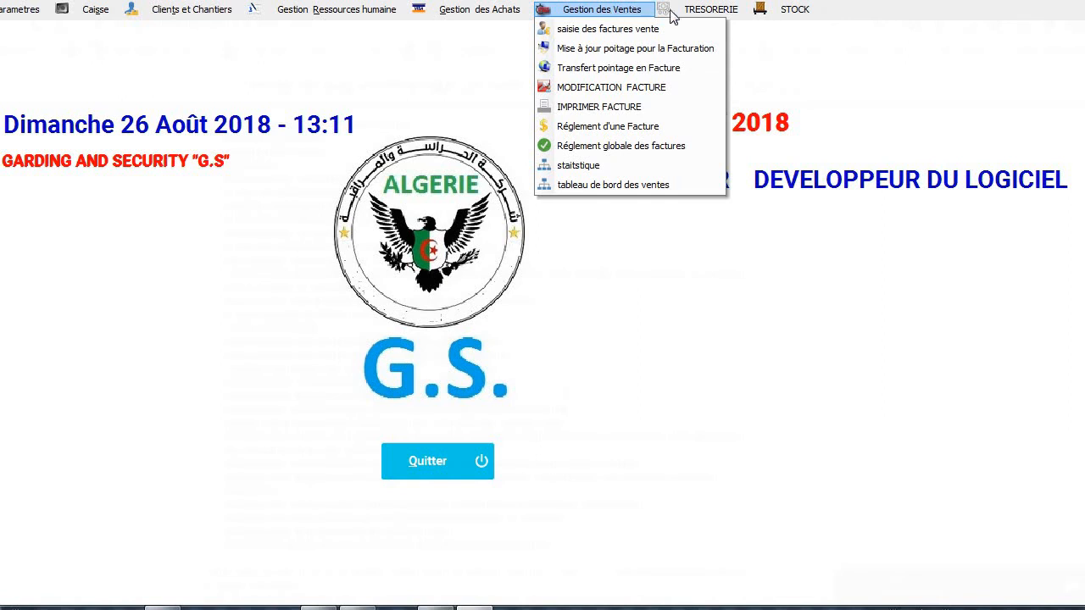
Check the supplier payments, including the 15000,00 cheque due 22/02/2021, and their planning calendar, then close both.
{"action": "mouse_move", "coordinate": [730, 15]}
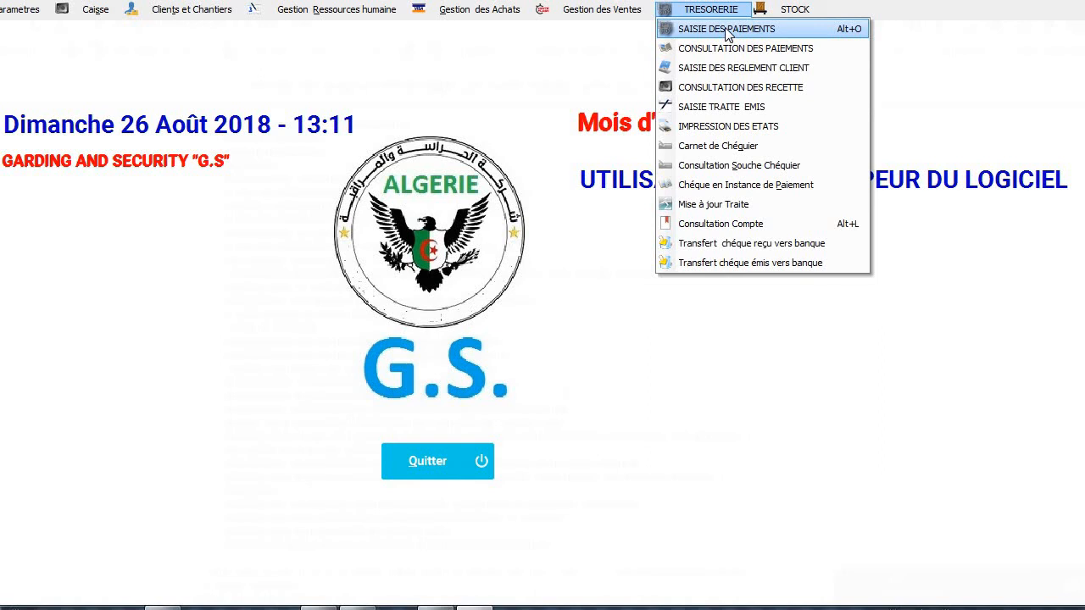
{"action": "left_click", "coordinate": [725, 48]}
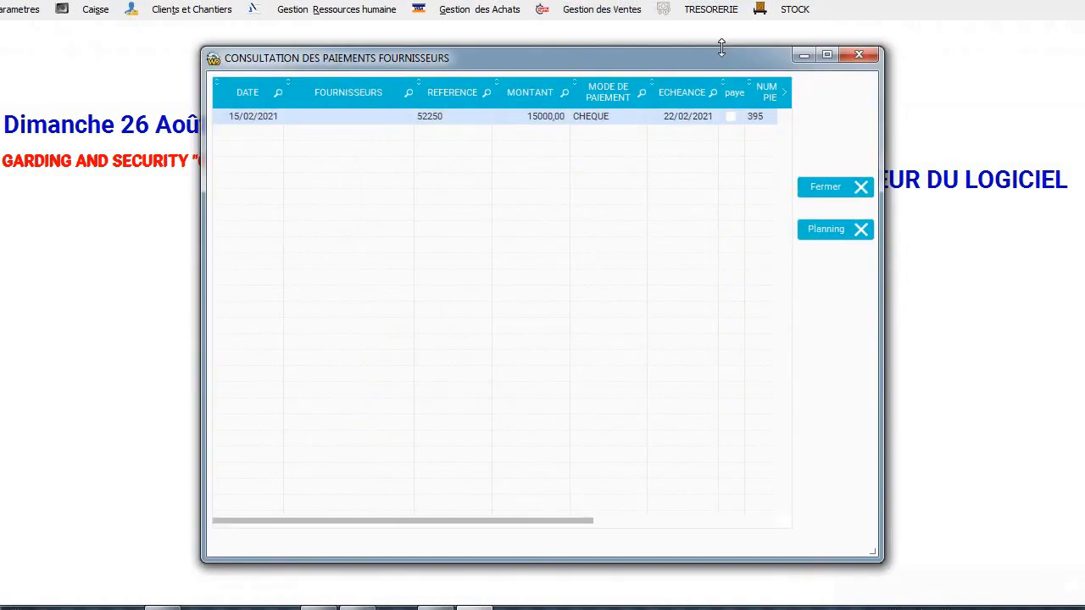
{"action": "left_click", "coordinate": [839, 239]}
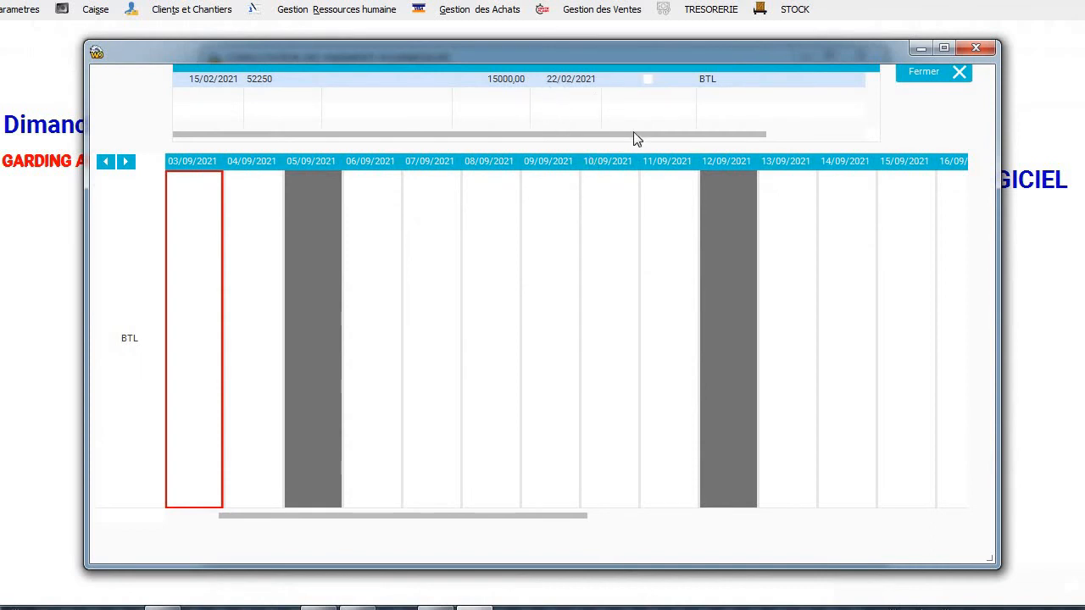
{"action": "left_click", "coordinate": [956, 72]}
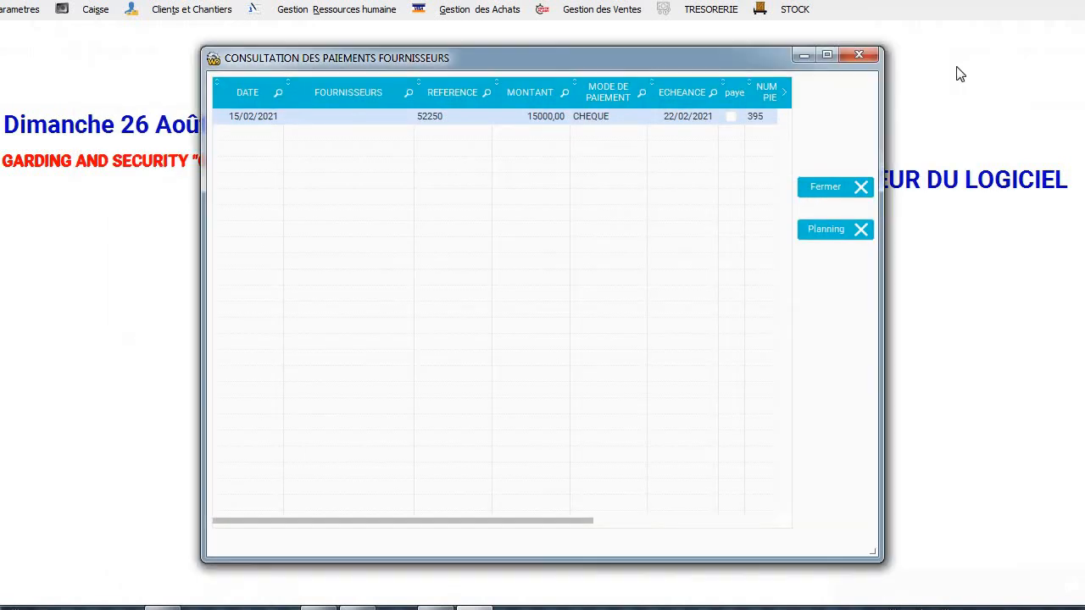
{"action": "left_click", "coordinate": [836, 191]}
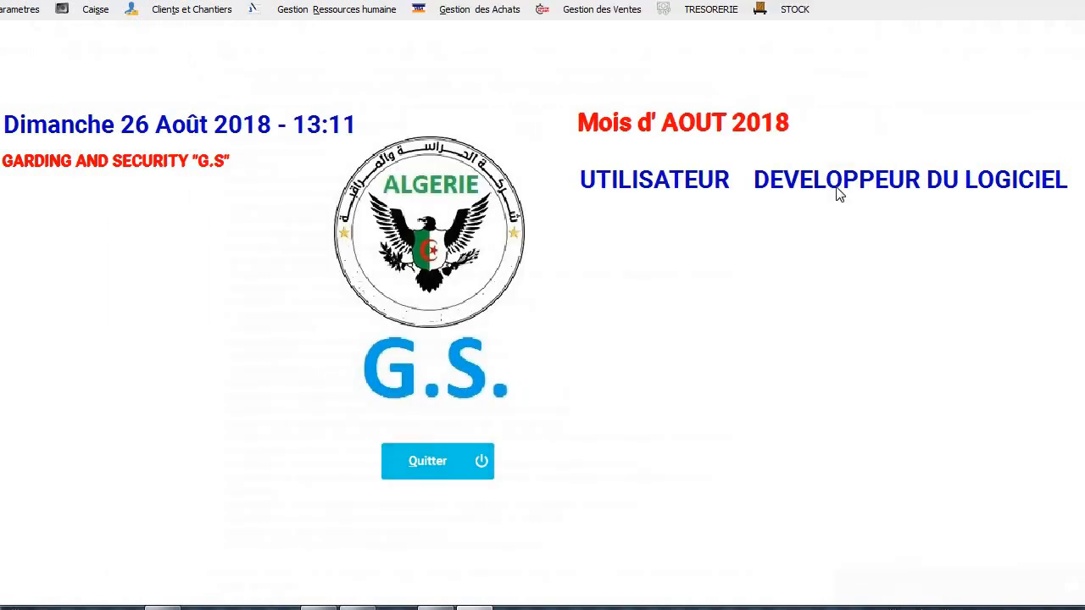
Show recorded client payments on the planning calendar and move the MOBILIS 159301 payment to 09/09/2021.
{"action": "left_click", "coordinate": [696, 9]}
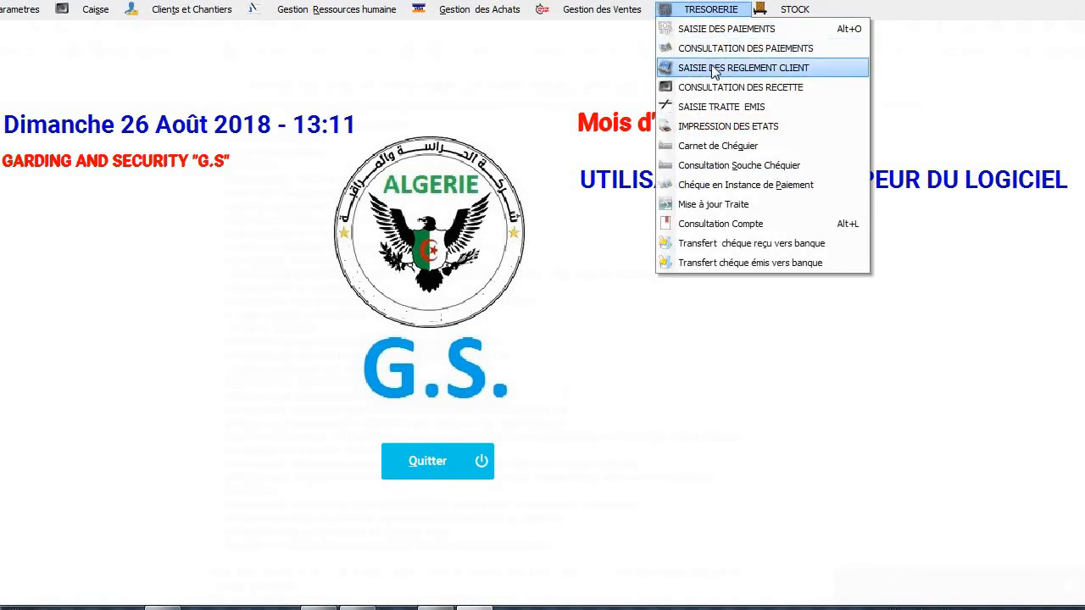
{"action": "left_click", "coordinate": [714, 71]}
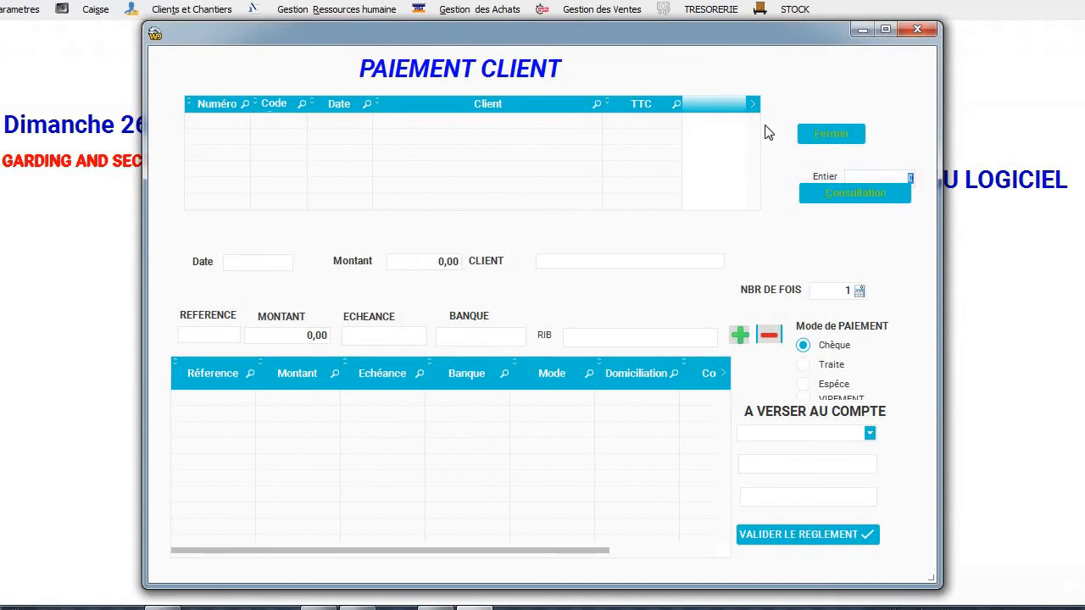
{"action": "left_click", "coordinate": [822, 191]}
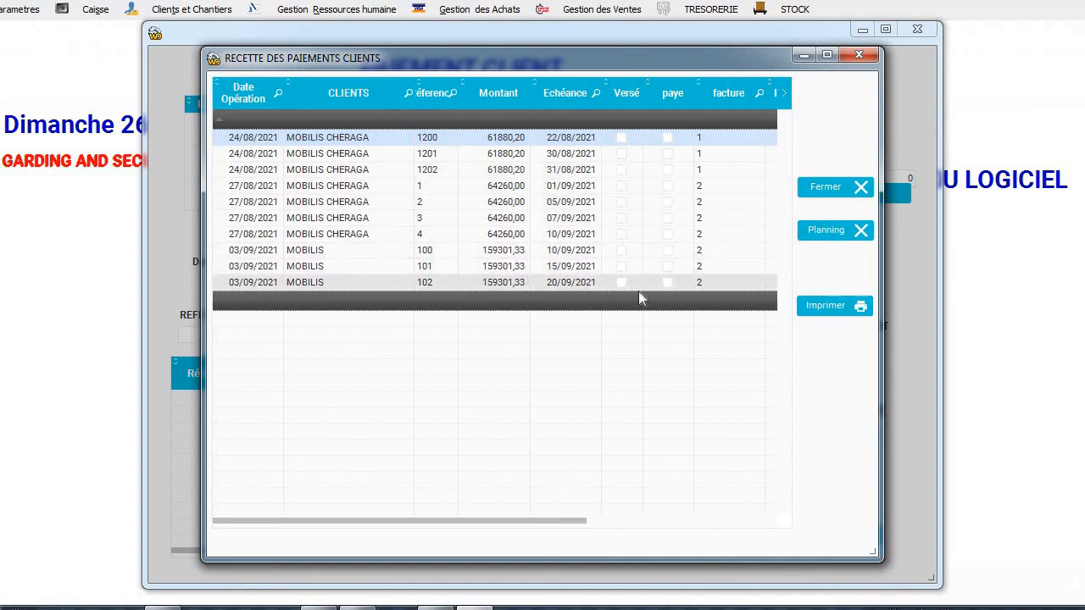
{"action": "left_click", "coordinate": [813, 227]}
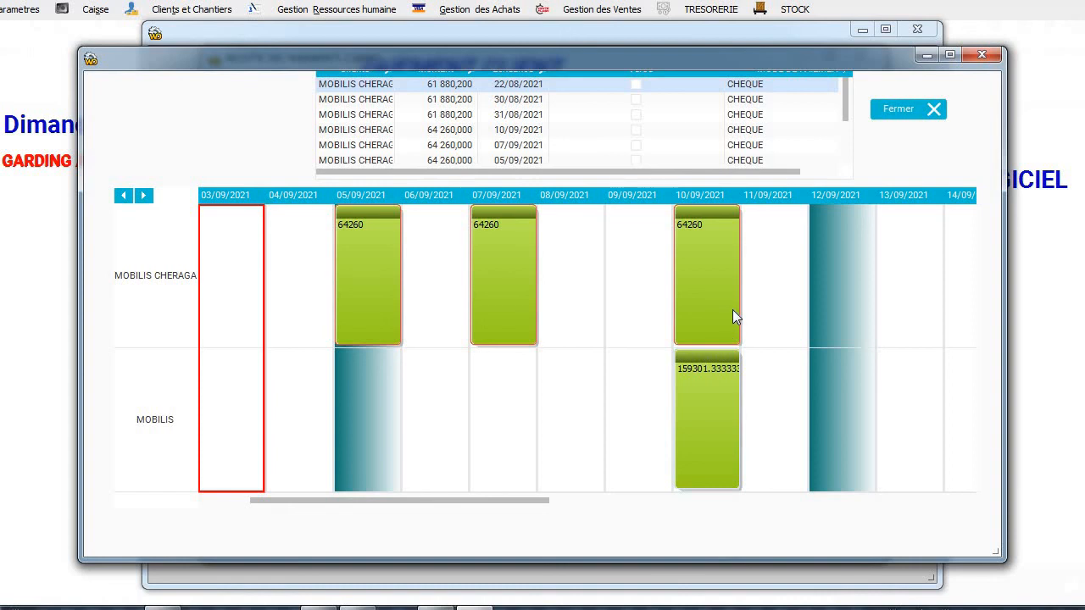
{"action": "right_click", "coordinate": [815, 276]}
{"action": "left_click", "coordinate": [757, 415]}
{"action": "left_click_drag", "start_coordinate": [730, 408], "coordinate": [636, 428]}
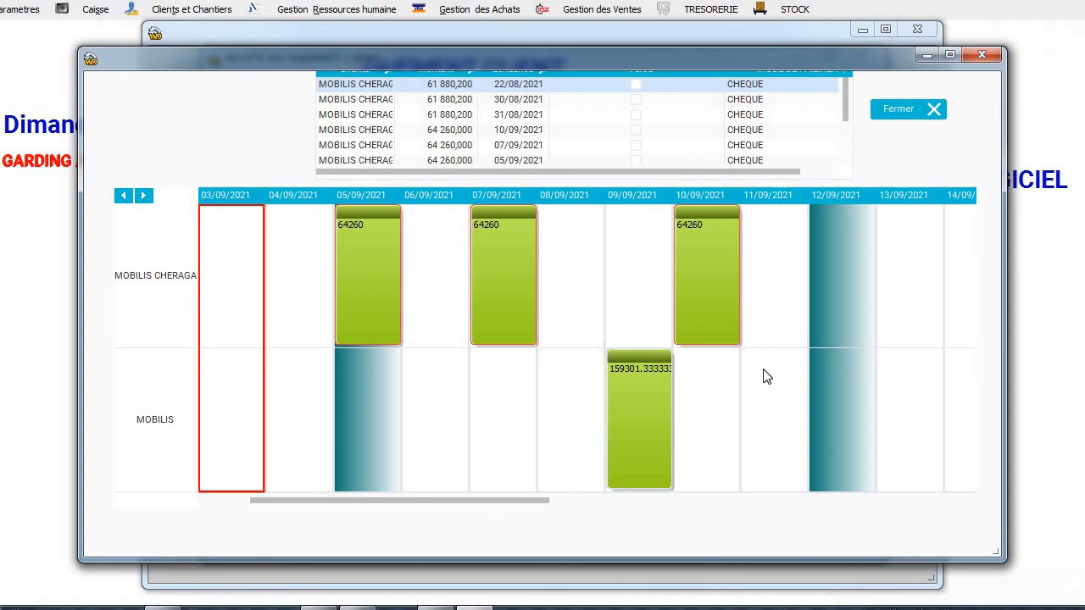
{"action": "left_click", "coordinate": [574, 502]}
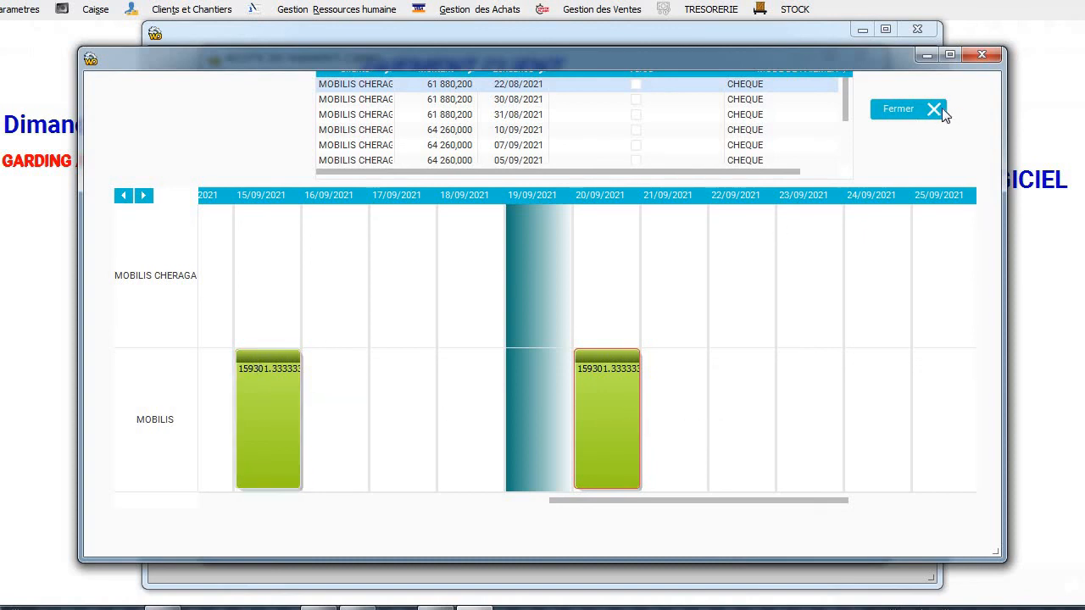
{"action": "left_click", "coordinate": [916, 104]}
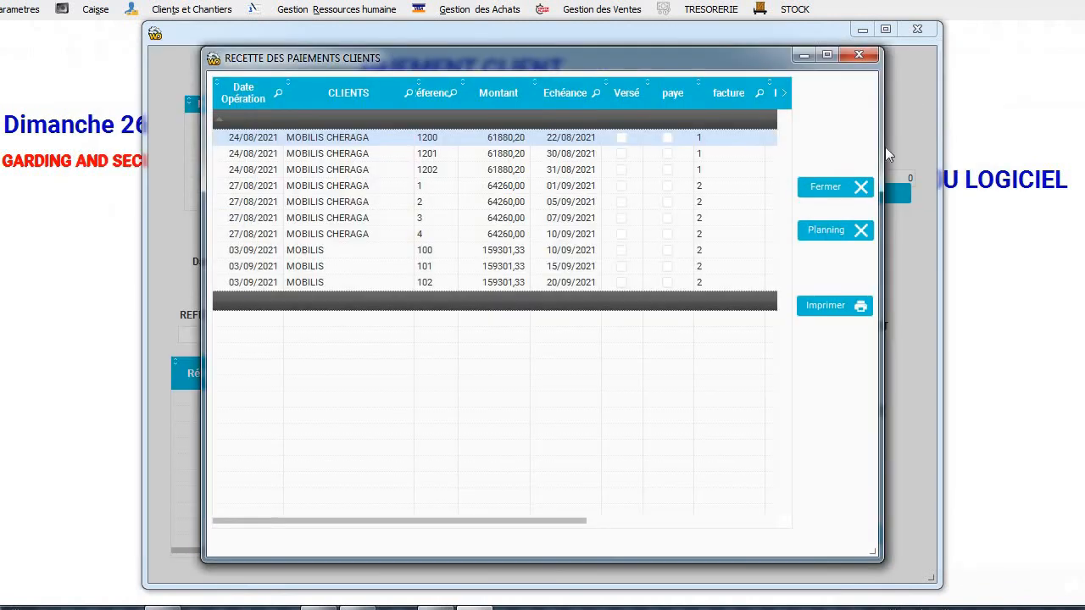
Preview the invoice 2 settlement statement (three 159301,33 cheques, 477904,00), then close the payment windows.
{"action": "left_click", "coordinate": [817, 307]}
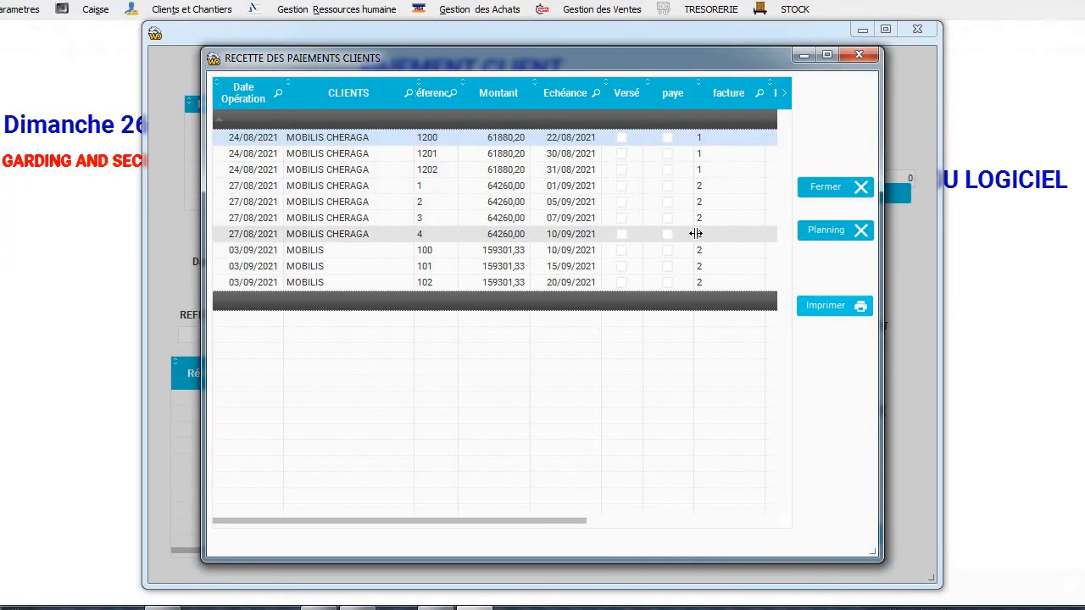
{"action": "left_click", "coordinate": [704, 269]}
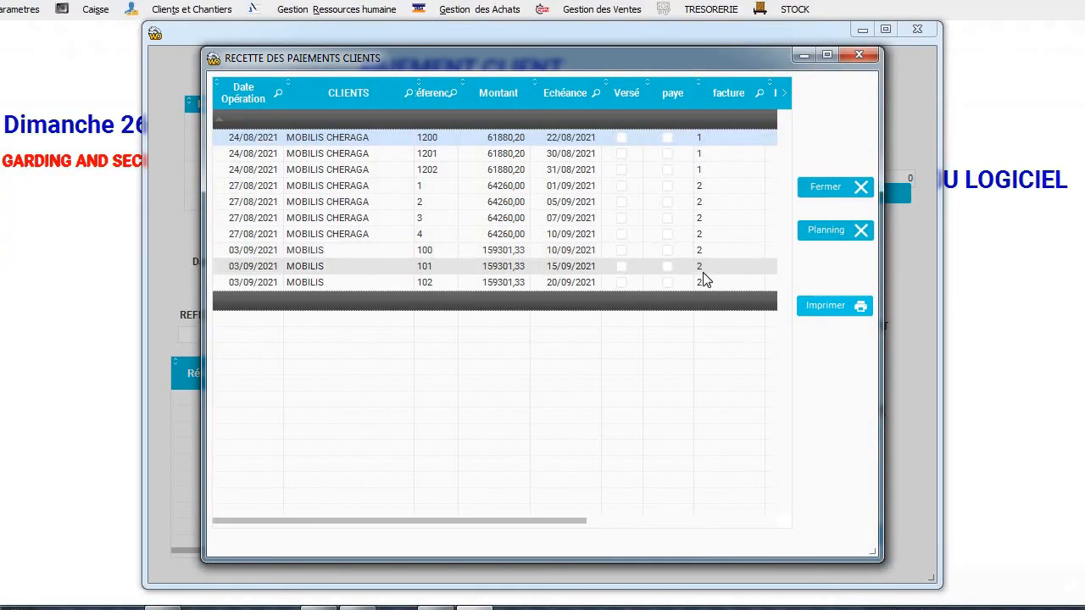
{"action": "left_click", "coordinate": [833, 312]}
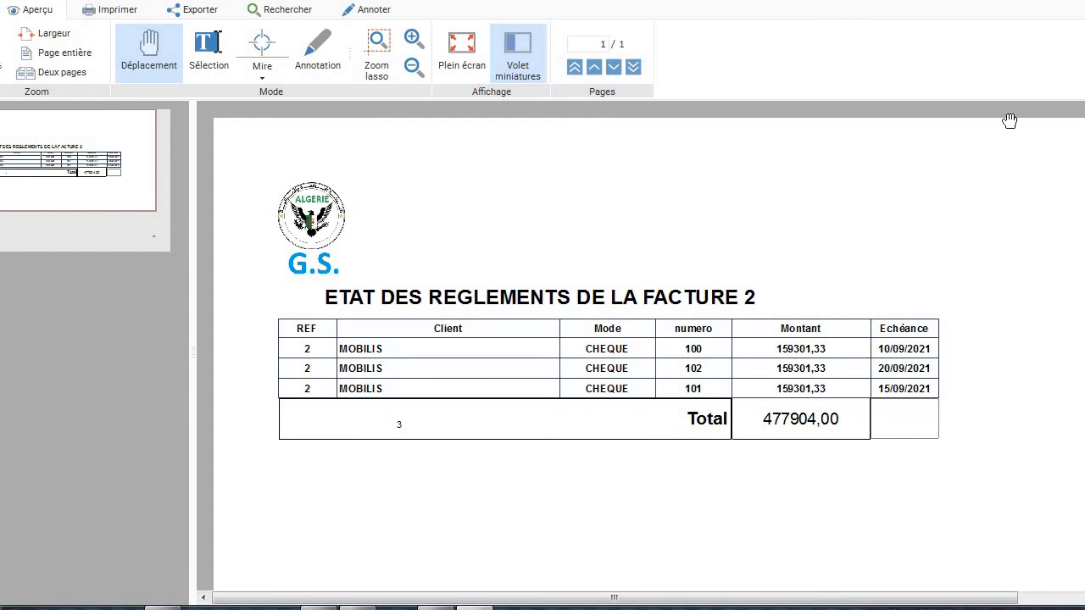
{"action": "key", "text": "Escape"}
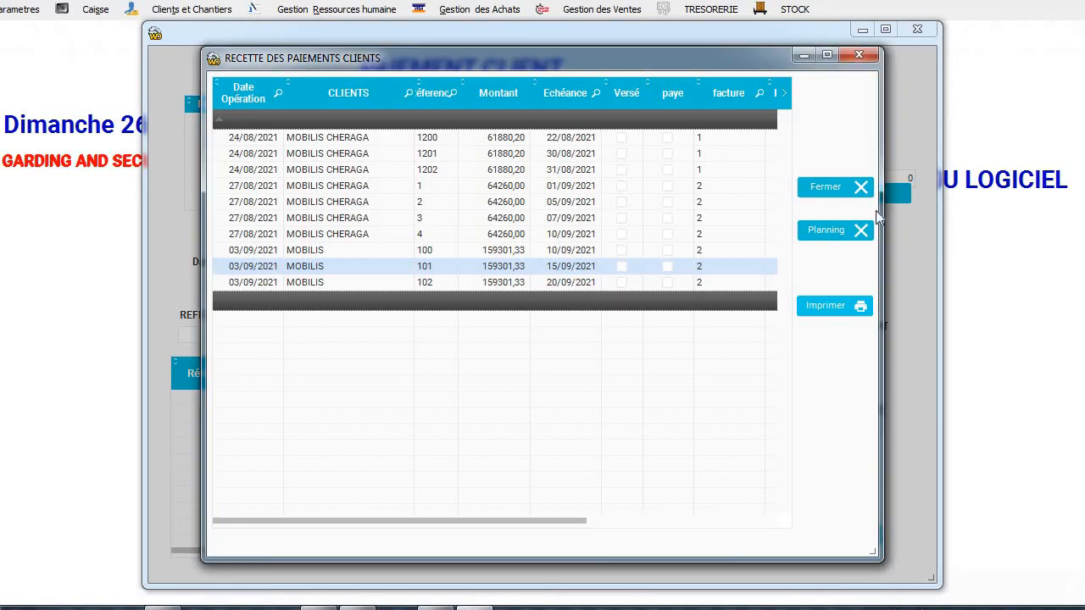
{"action": "left_click", "coordinate": [856, 55]}
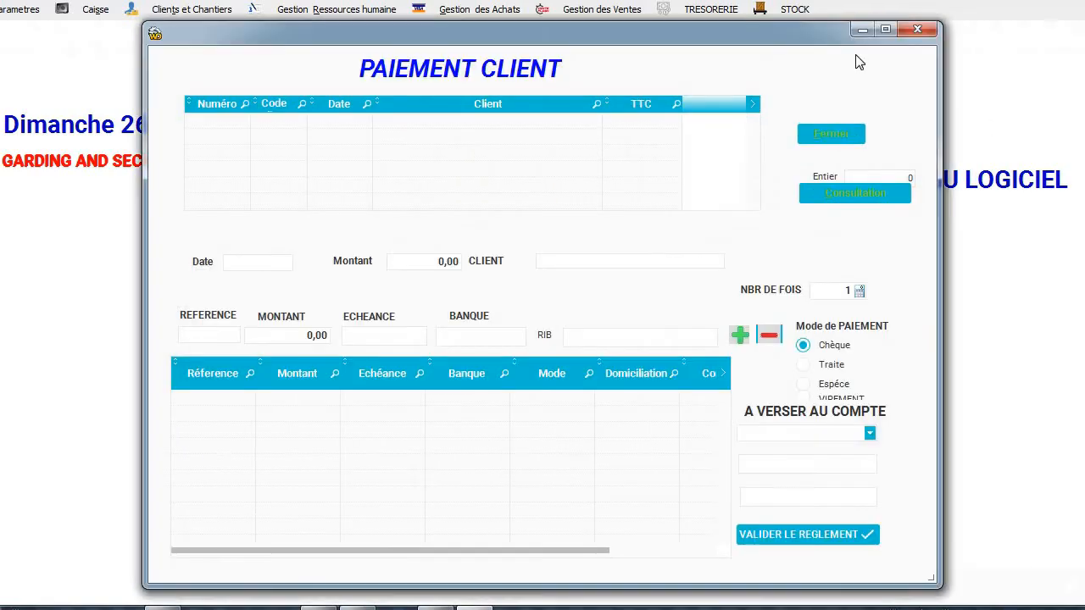
{"action": "left_click", "coordinate": [916, 29]}
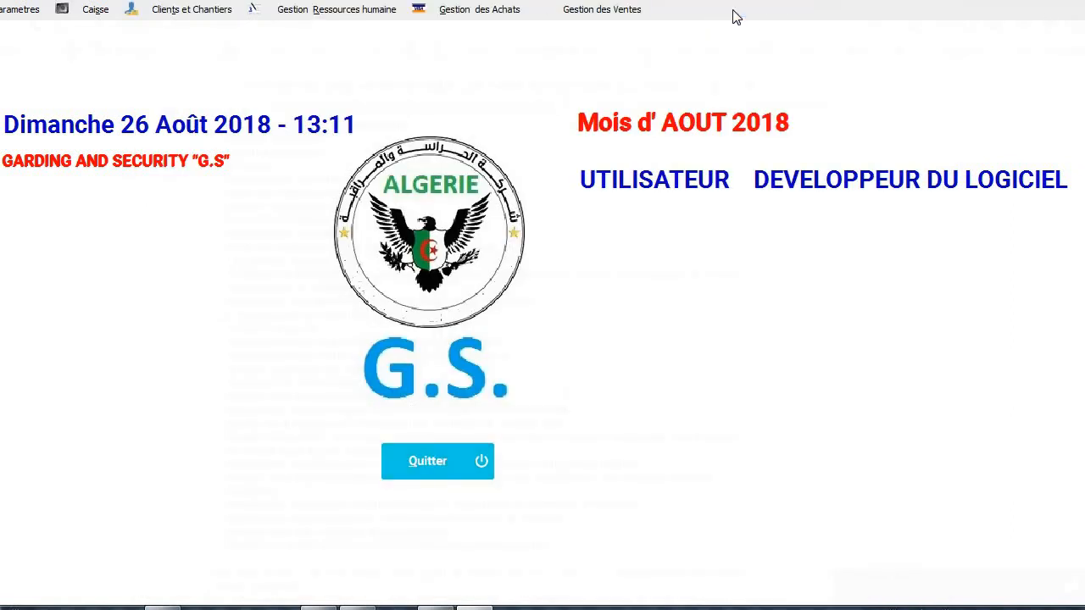
Look over the treasury report printing options and close them.
{"action": "left_click", "coordinate": [734, 12]}
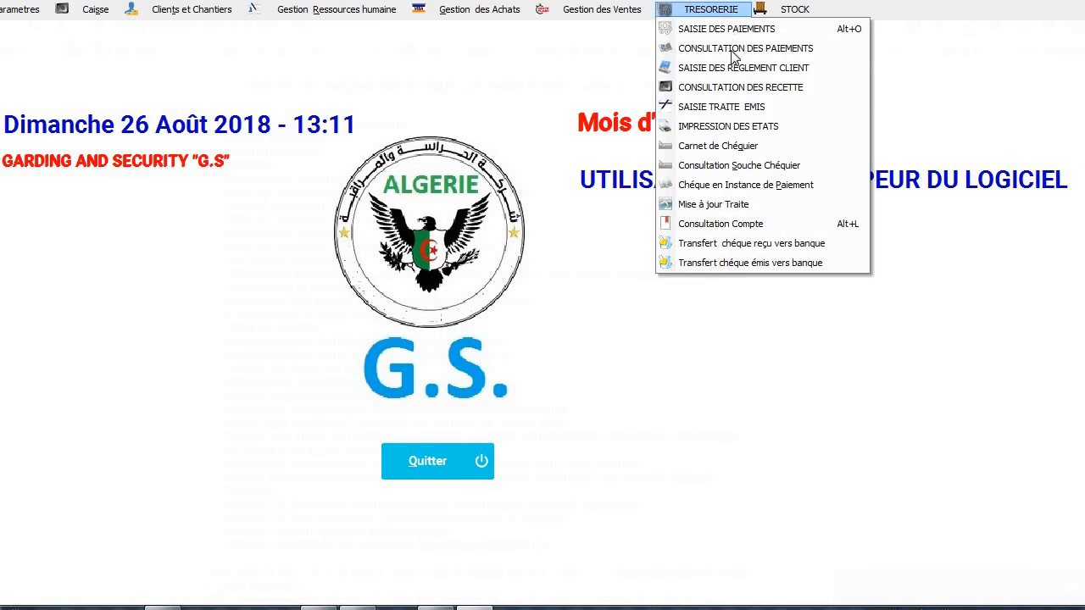
{"action": "left_click", "coordinate": [728, 129]}
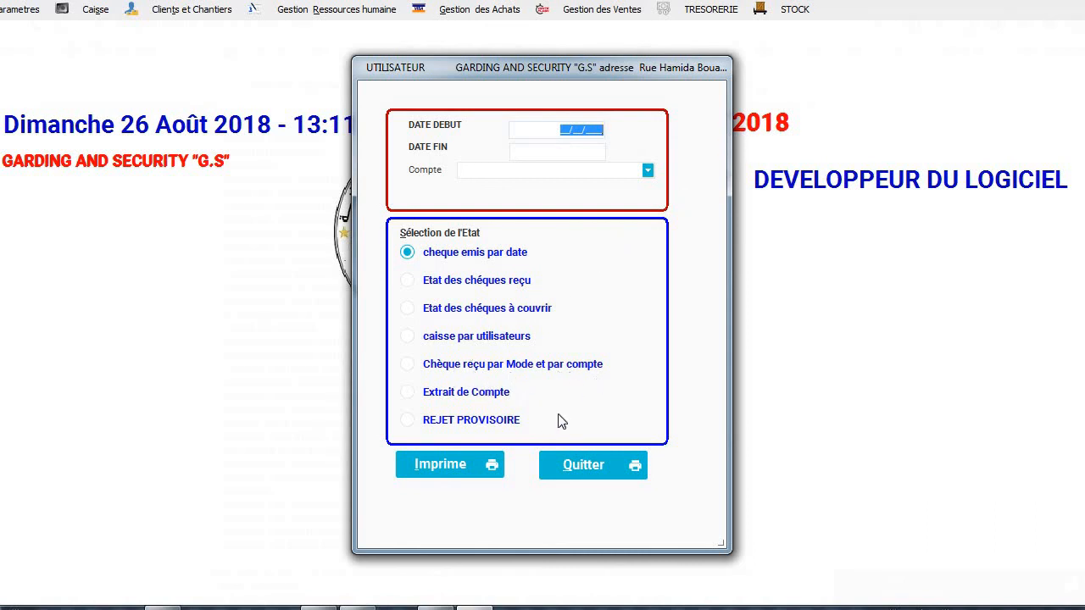
{"action": "left_click", "coordinate": [576, 482]}
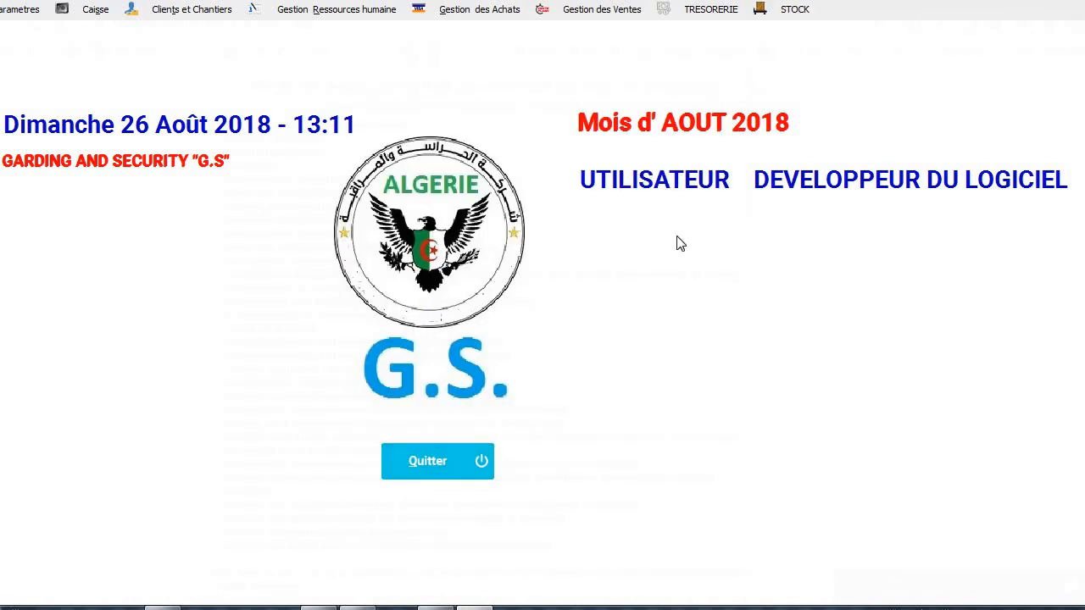
Try printing cheques pending payment (no data), then bring up the transfer of received cheques to bank.
{"action": "left_click", "coordinate": [688, 11]}
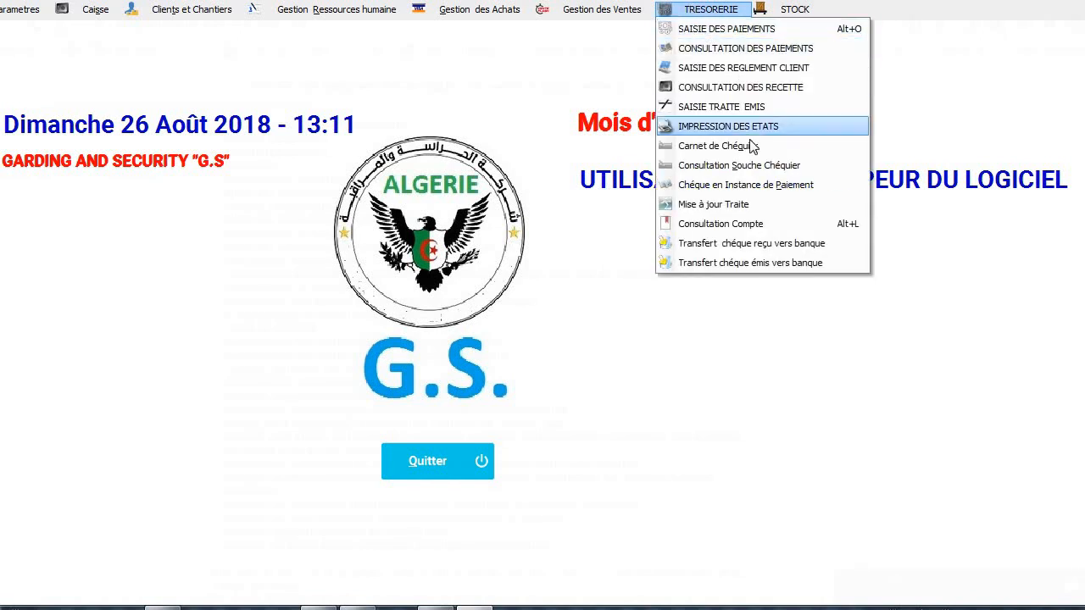
{"action": "left_click", "coordinate": [748, 184]}
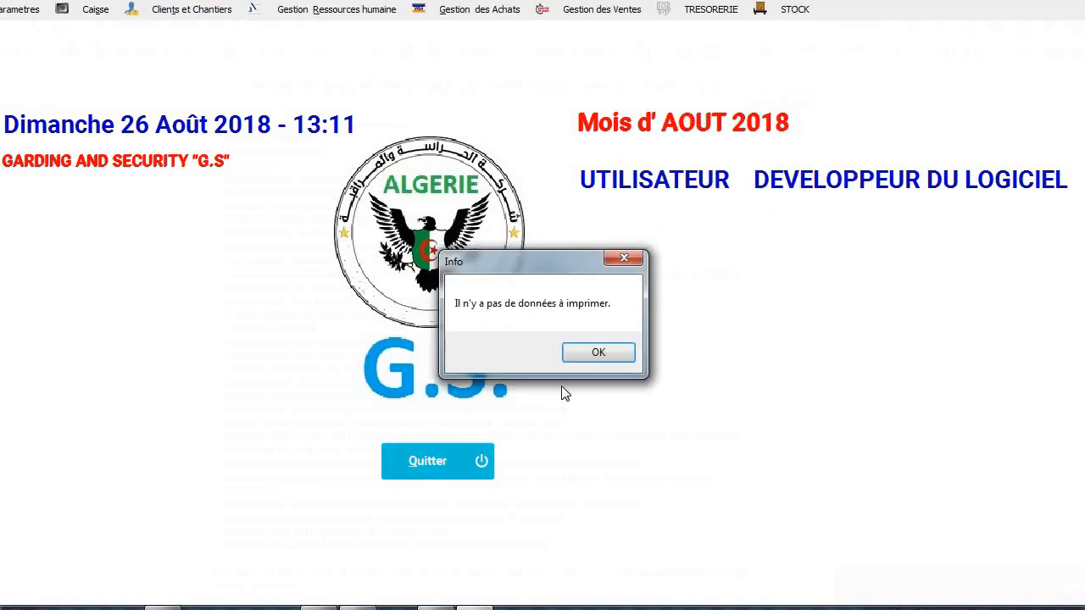
{"action": "left_click", "coordinate": [598, 351]}
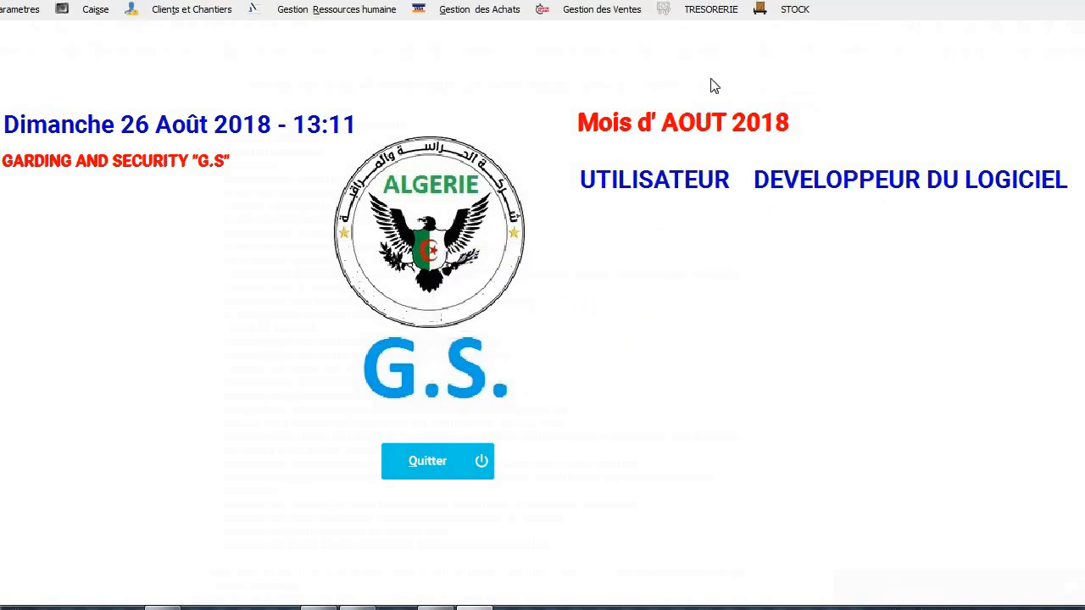
{"action": "left_click", "coordinate": [726, 10]}
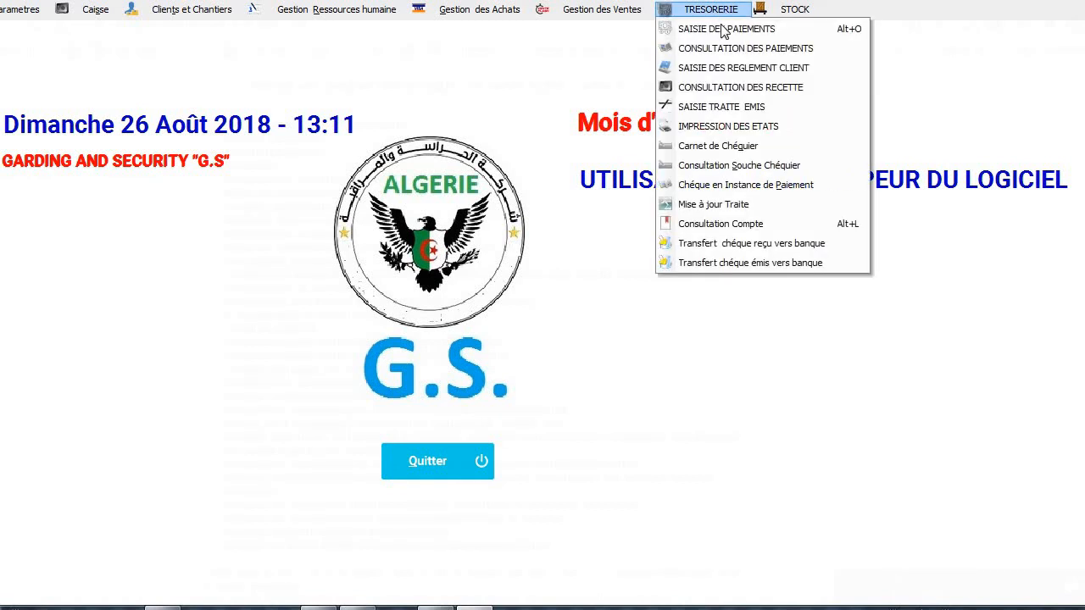
{"action": "left_click", "coordinate": [732, 245]}
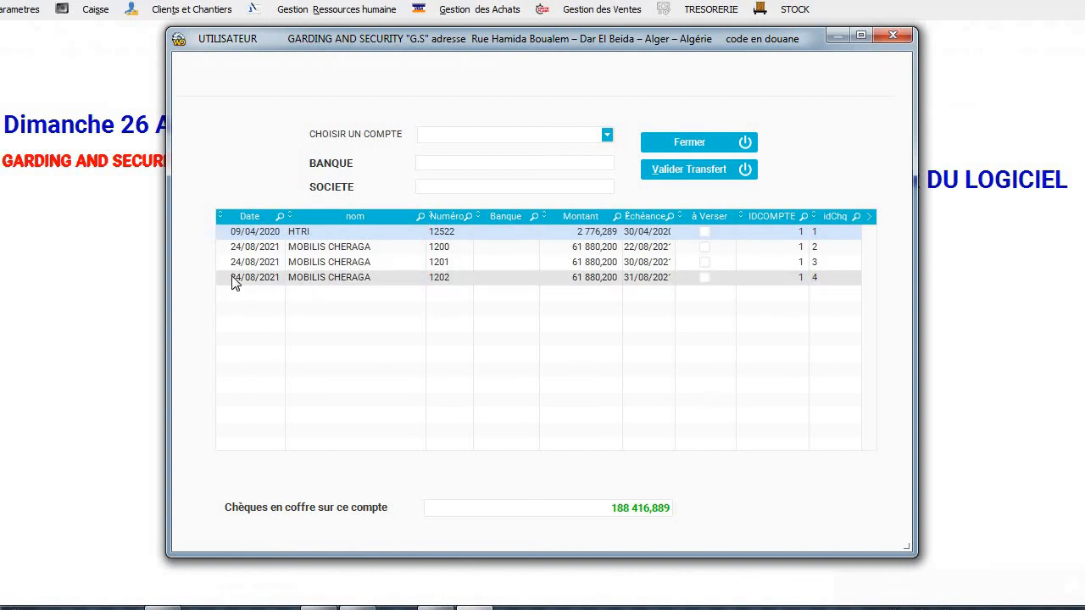
Select received cheque 1202, look at the account choices, and close the received-cheque transfer window.
{"action": "left_click", "coordinate": [383, 284]}
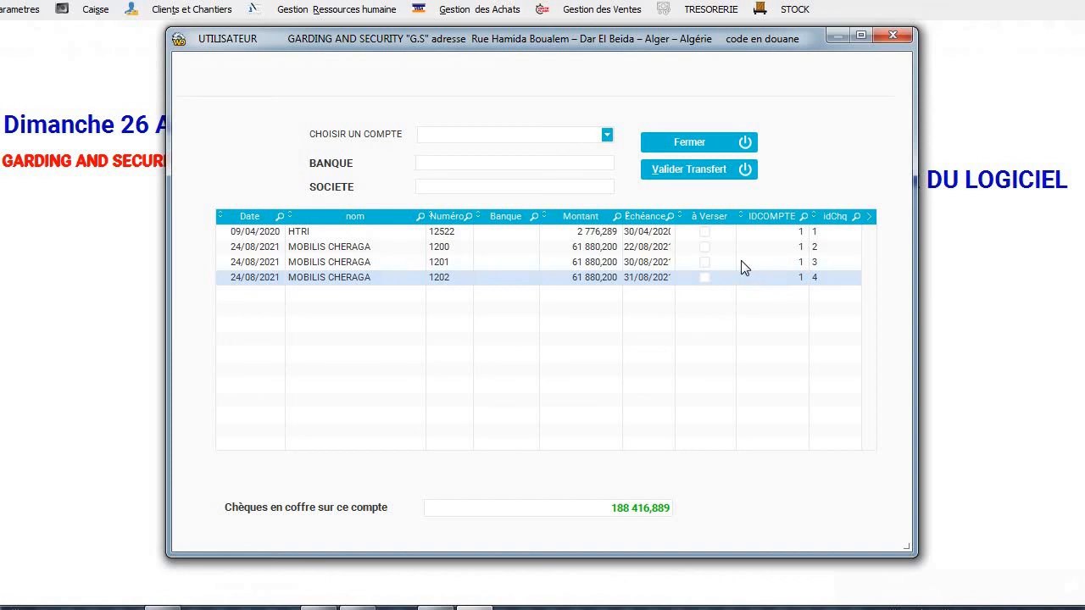
{"action": "left_click", "coordinate": [605, 135]}
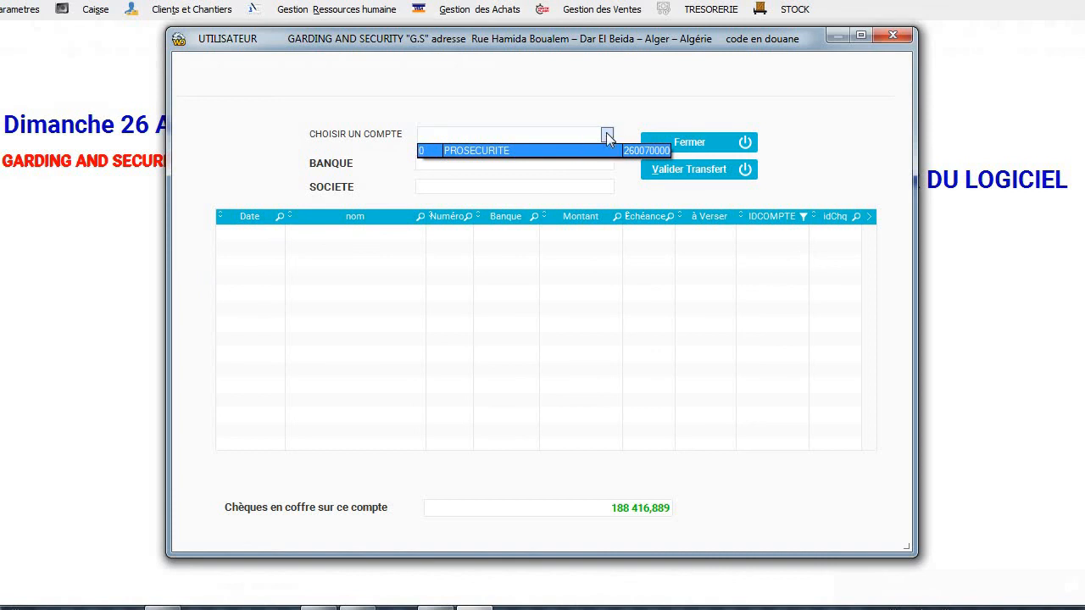
{"action": "left_click", "coordinate": [606, 134]}
{"action": "left_click", "coordinate": [726, 141]}
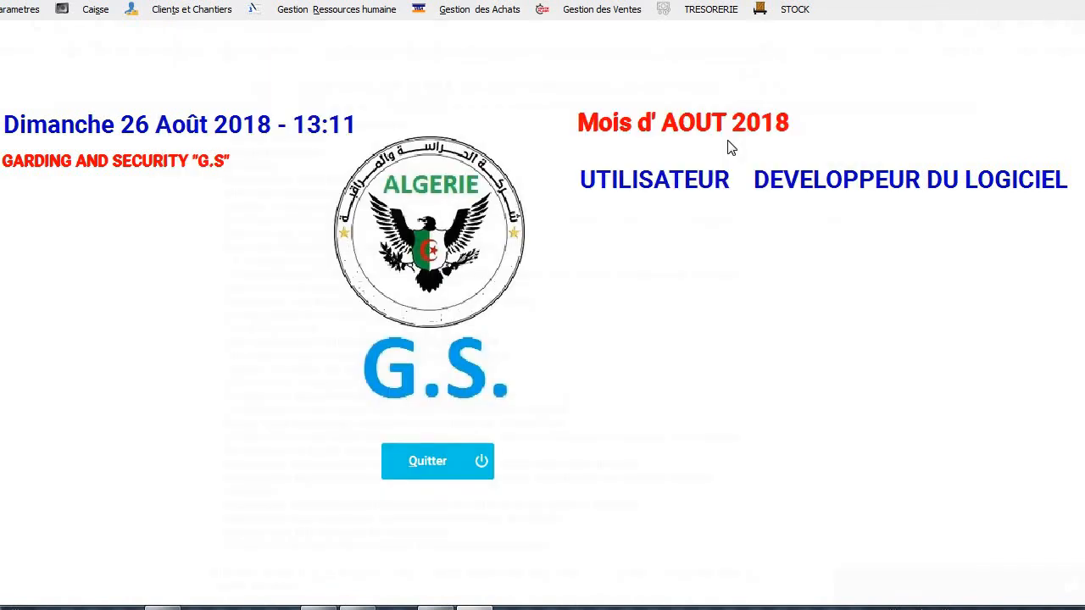
Mark issued cheque 1222 (ACHAT CARTOUCHES, 25000,00) as validated and confirm its bank transfer.
{"action": "left_click", "coordinate": [687, 13]}
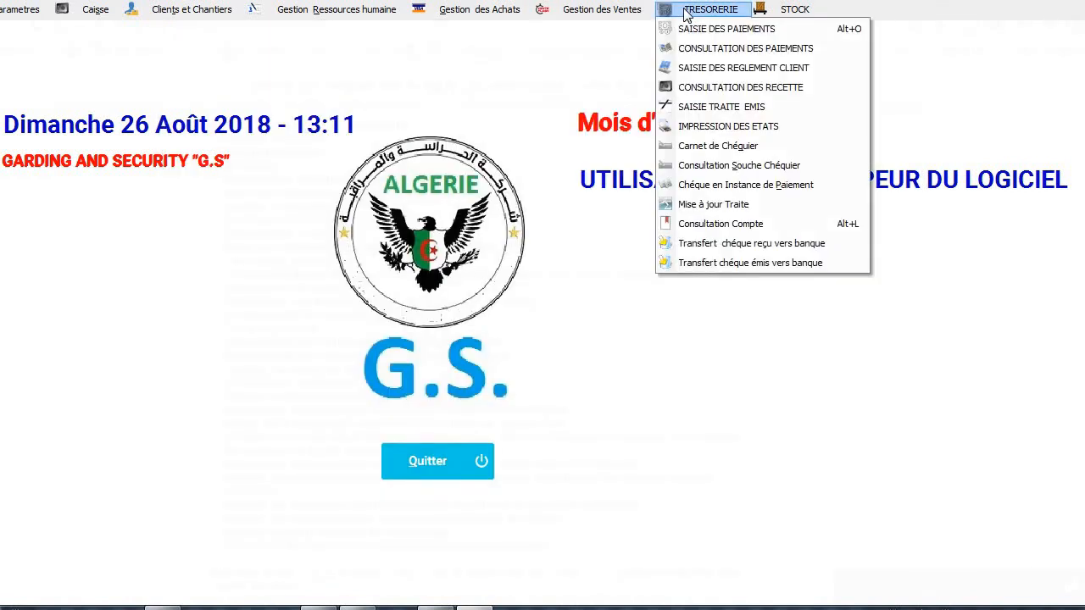
{"action": "left_click", "coordinate": [730, 262]}
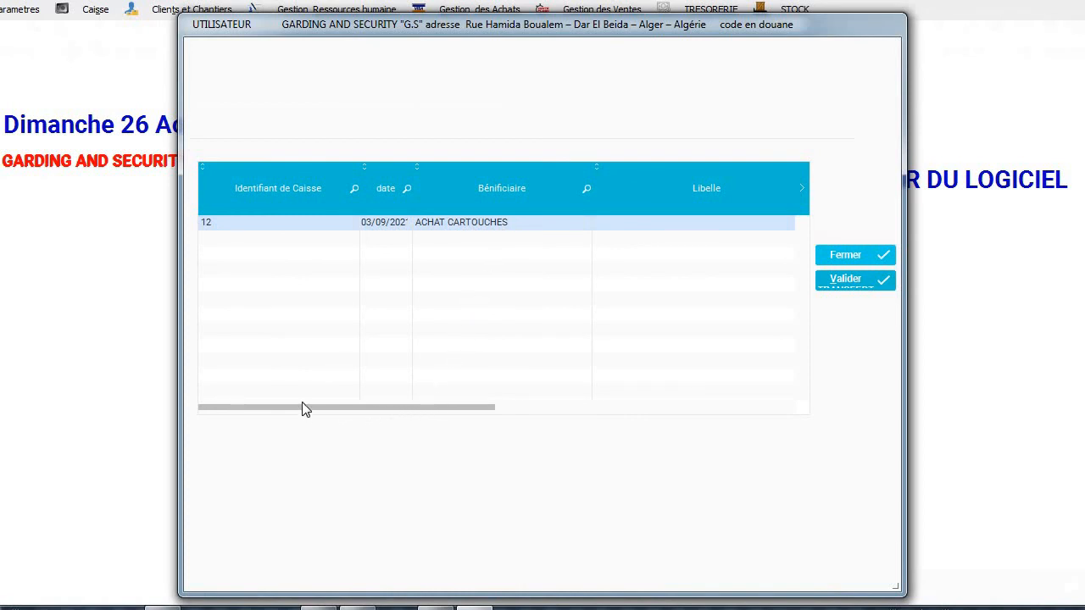
{"action": "left_click", "coordinate": [497, 408]}
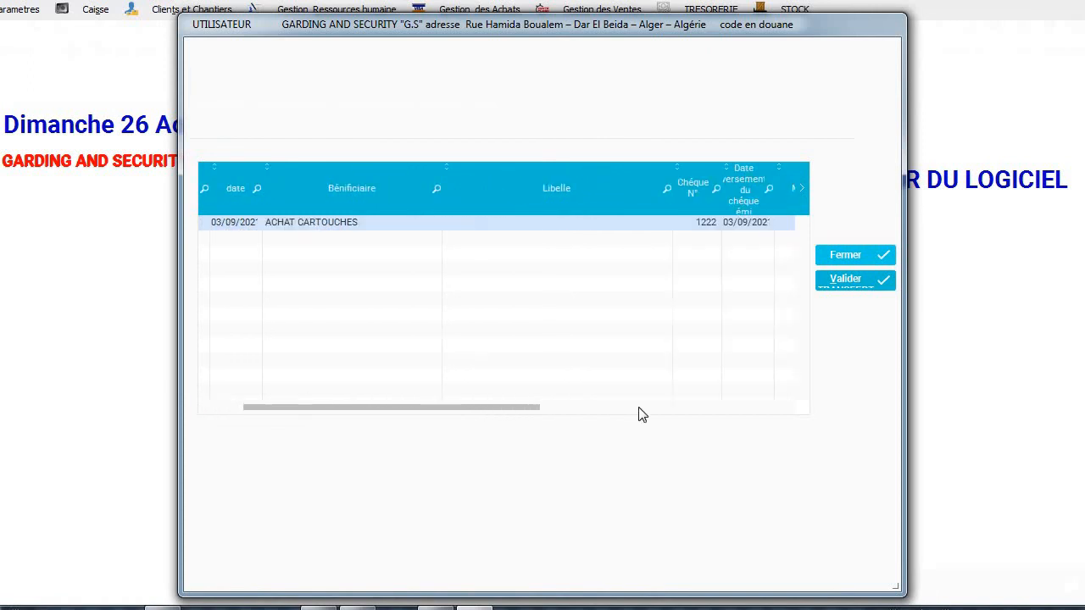
{"action": "left_click", "coordinate": [640, 408]}
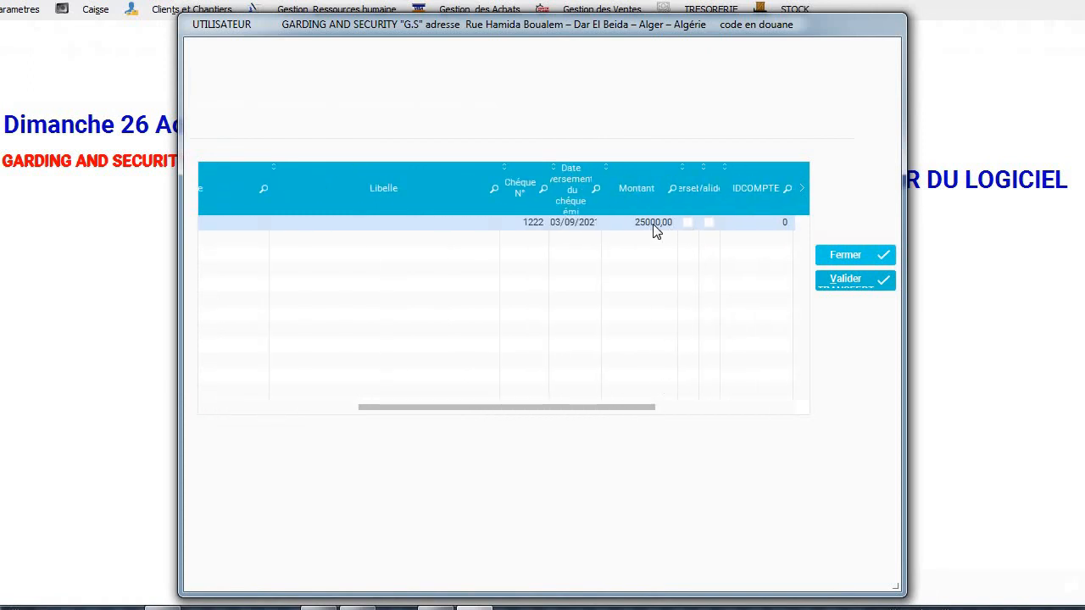
{"action": "left_click", "coordinate": [709, 222]}
{"action": "left_click", "coordinate": [855, 280]}
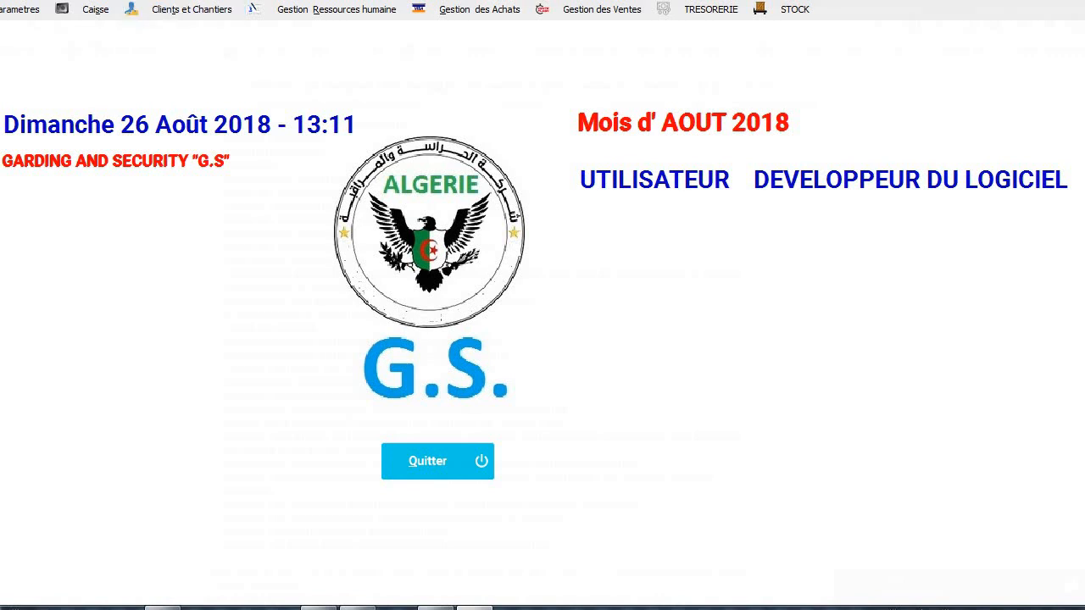
View the bank account operations statement, then the account balance chart sorted by account number.
{"action": "left_click", "coordinate": [92, 10]}
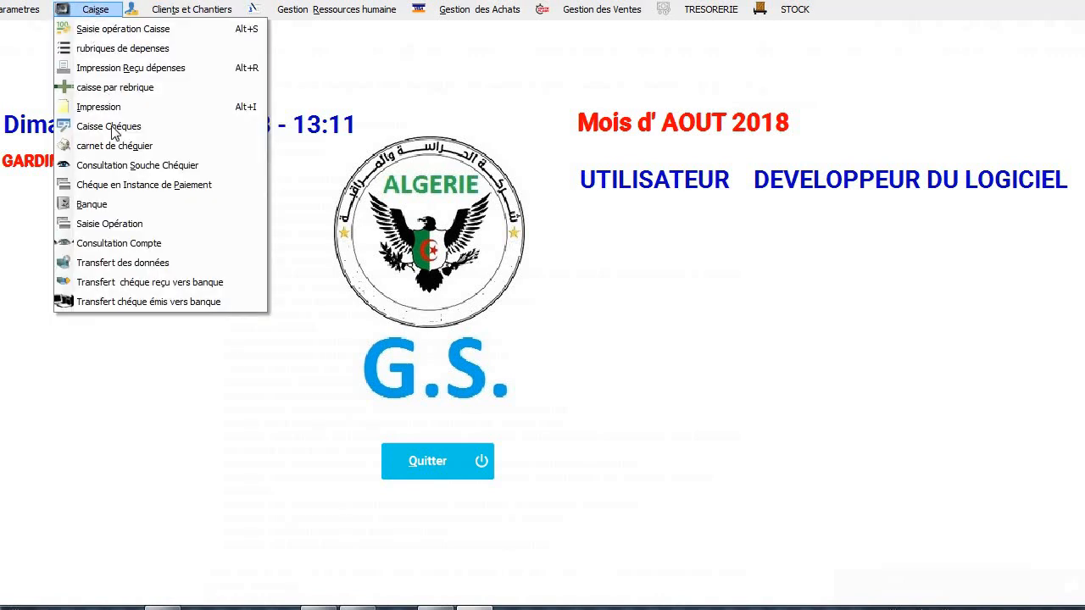
{"action": "left_click", "coordinate": [119, 246]}
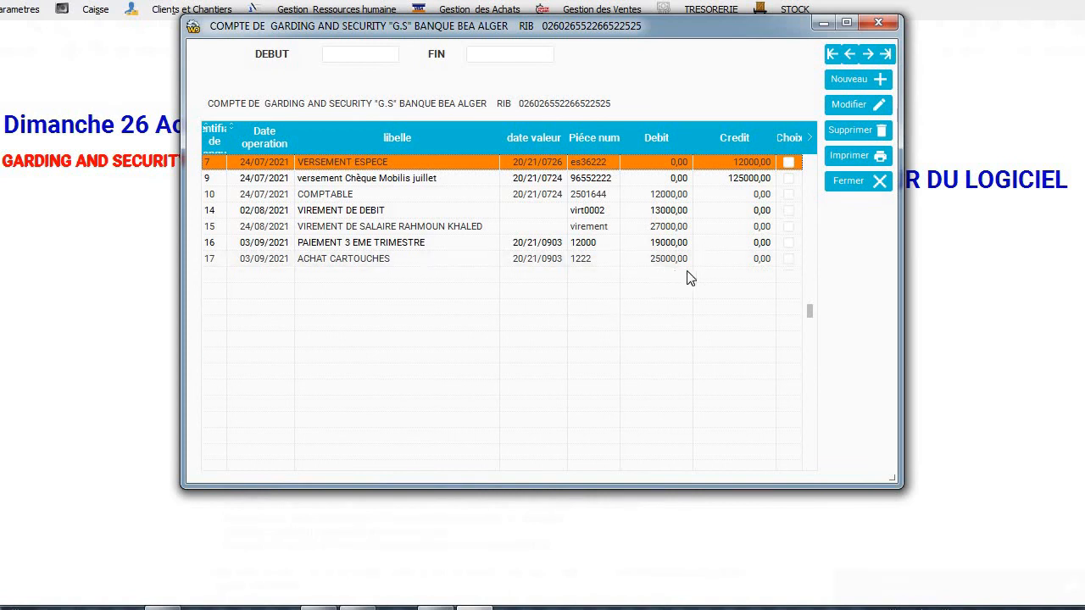
{"action": "left_click", "coordinate": [852, 181]}
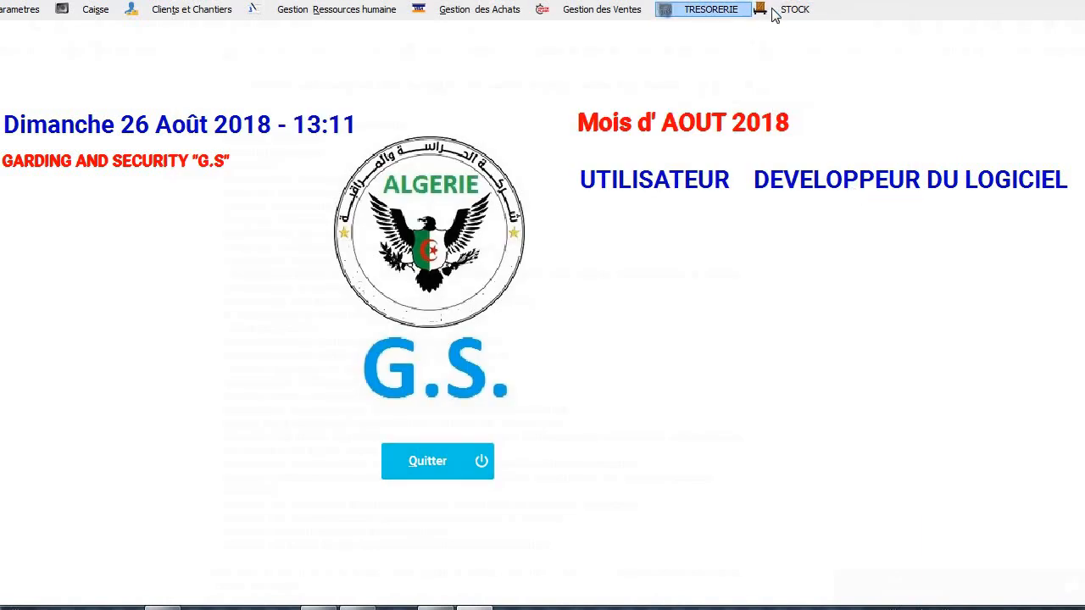
{"action": "left_click", "coordinate": [685, 12]}
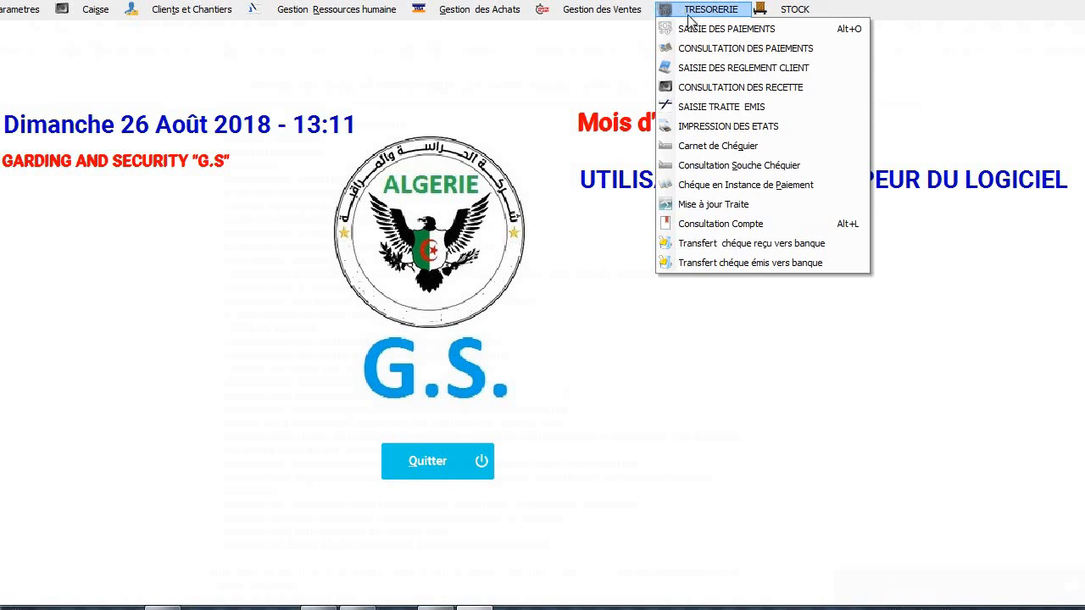
{"action": "left_click", "coordinate": [756, 237]}
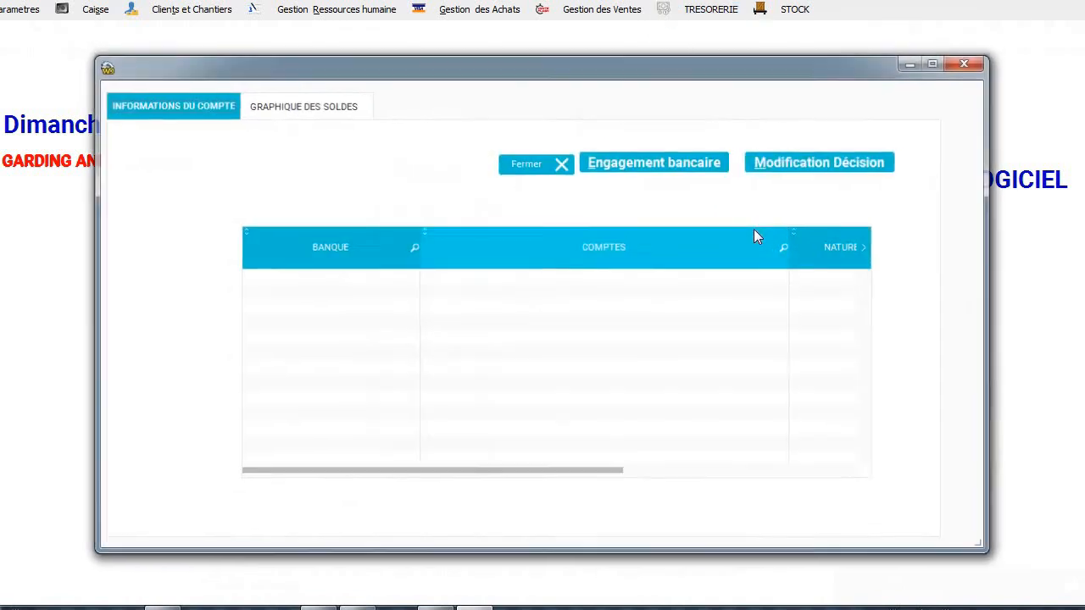
{"action": "left_click", "coordinate": [325, 105]}
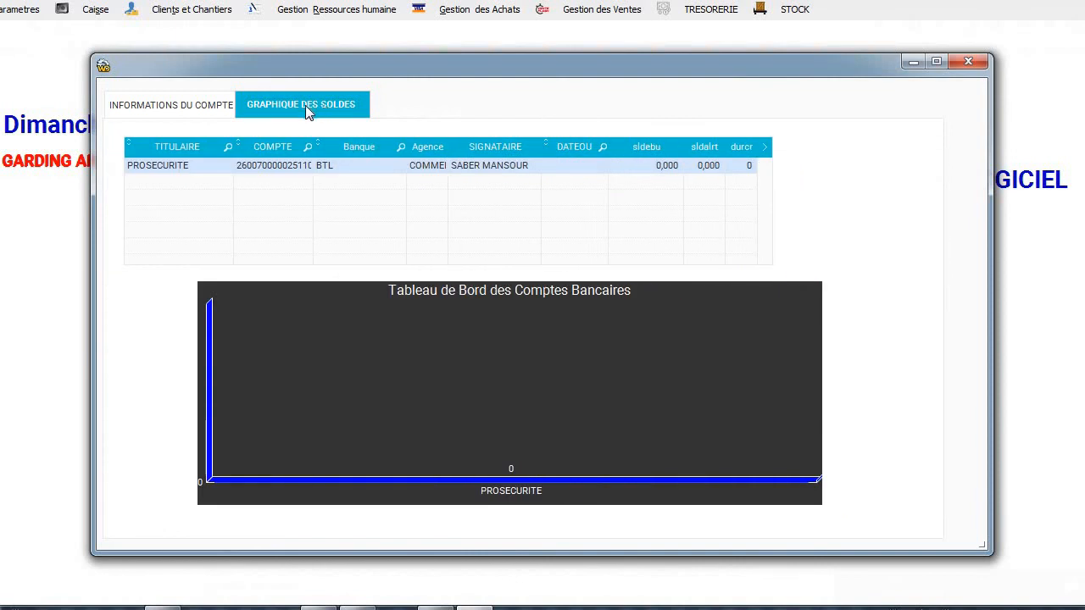
{"action": "left_click", "coordinate": [246, 148]}
{"action": "left_click", "coordinate": [189, 108]}
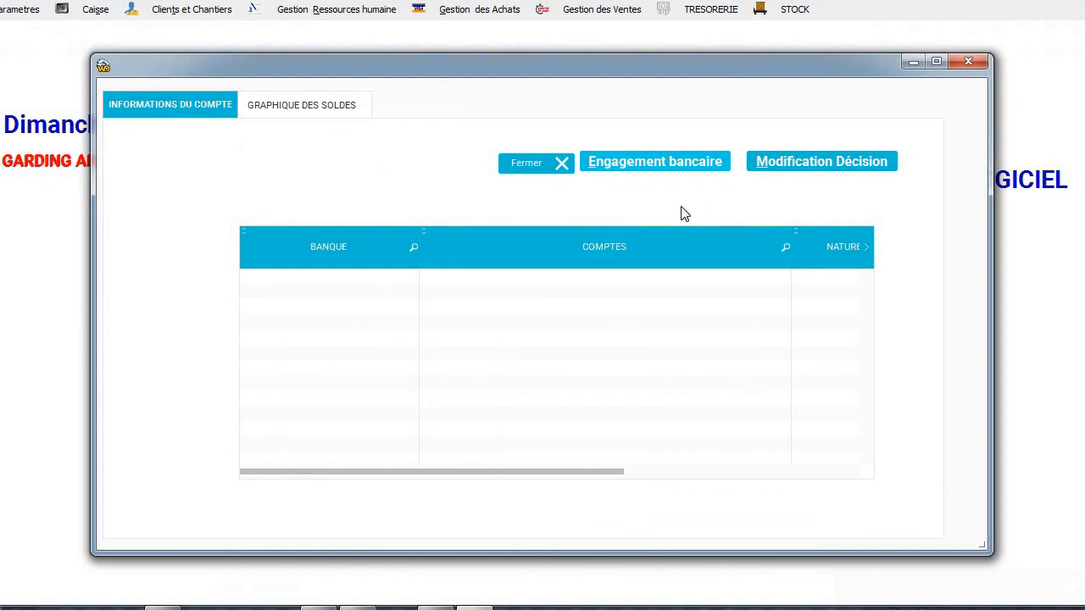
Start a bank credit commitment on the PROSECURITE account, then close the engagement and account windows.
{"action": "left_click", "coordinate": [618, 161]}
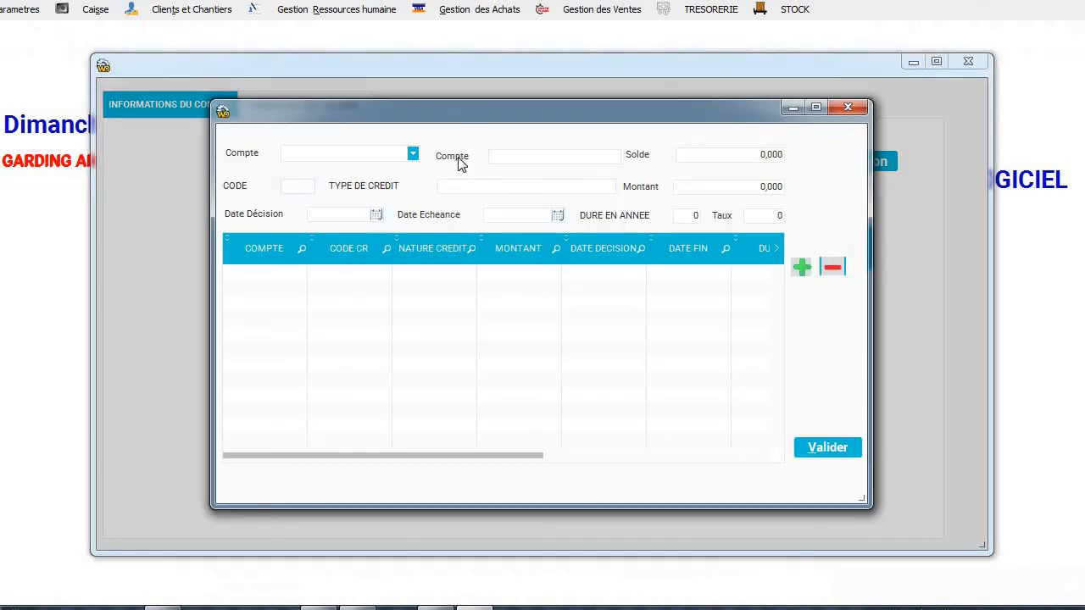
{"action": "left_click", "coordinate": [413, 153]}
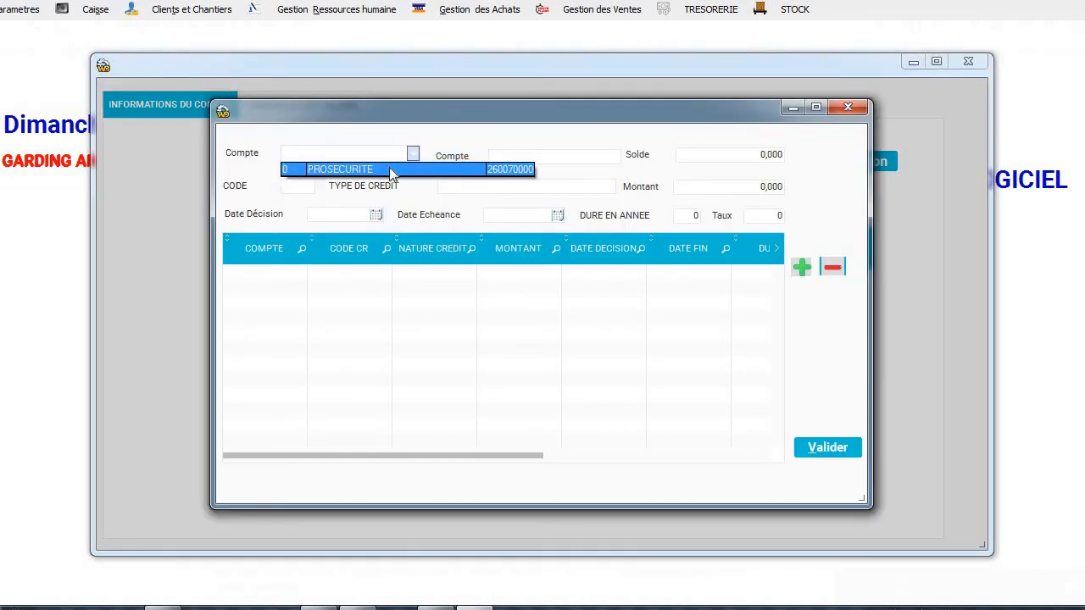
{"action": "left_click", "coordinate": [389, 168]}
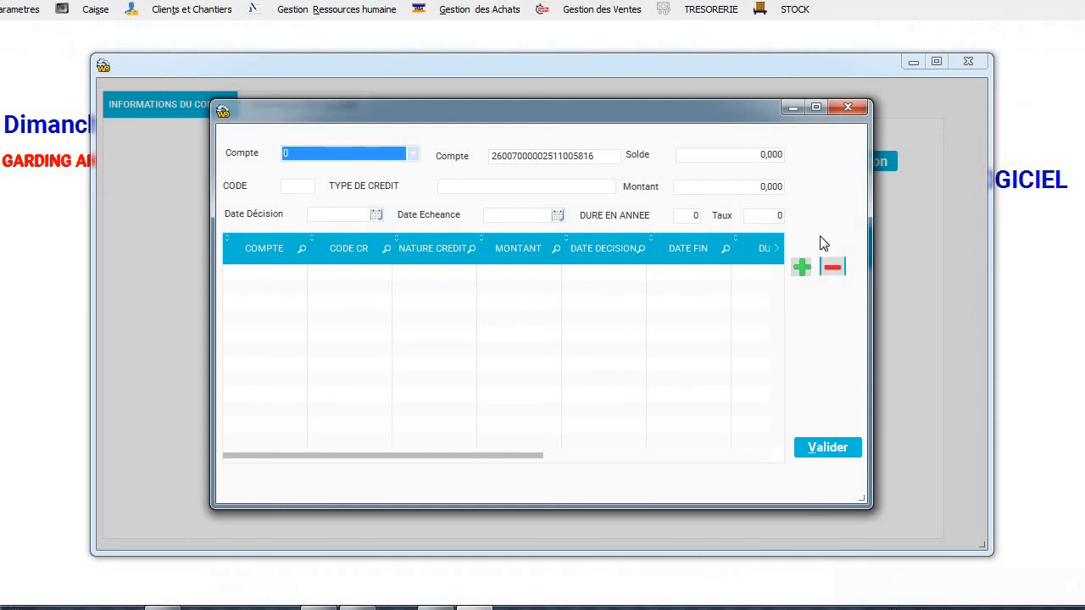
{"action": "left_click", "coordinate": [850, 107]}
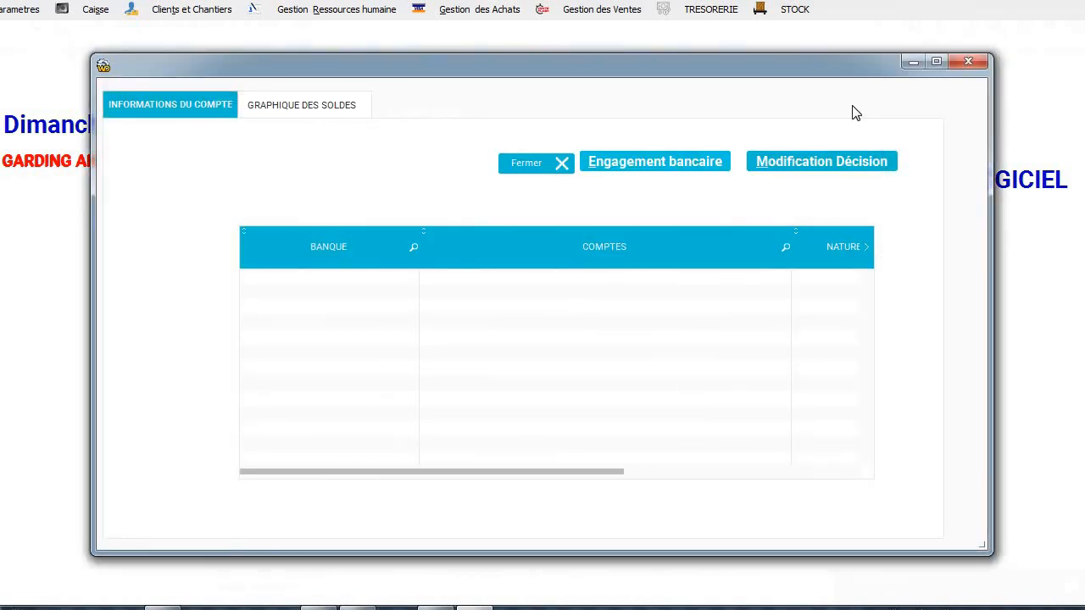
{"action": "left_click", "coordinate": [966, 68]}
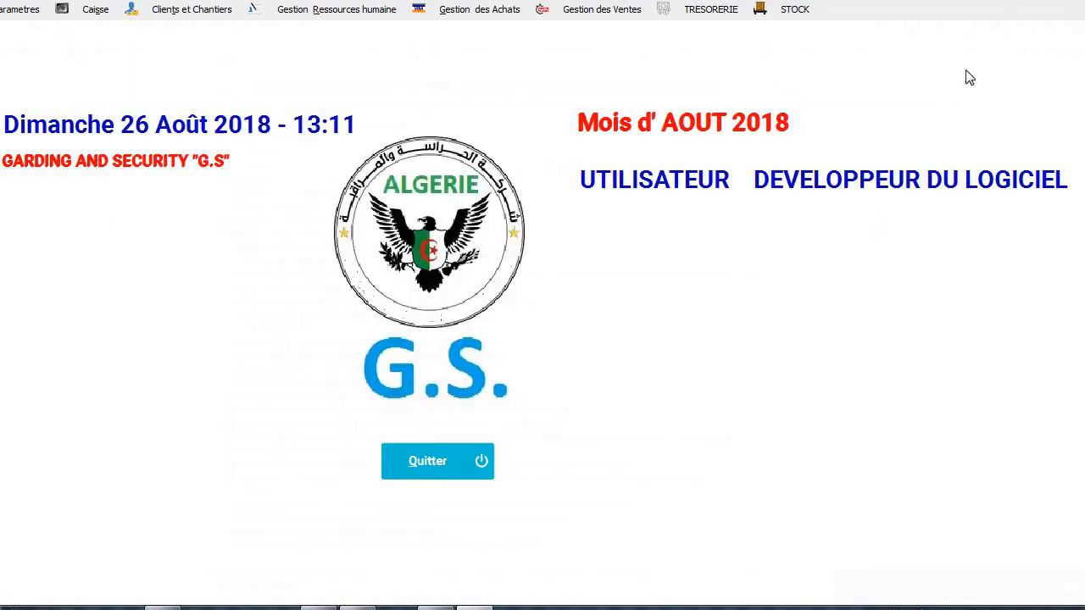
Browse the article families table and the article creation form, closing both without changes.
{"action": "left_click", "coordinate": [689, 12]}
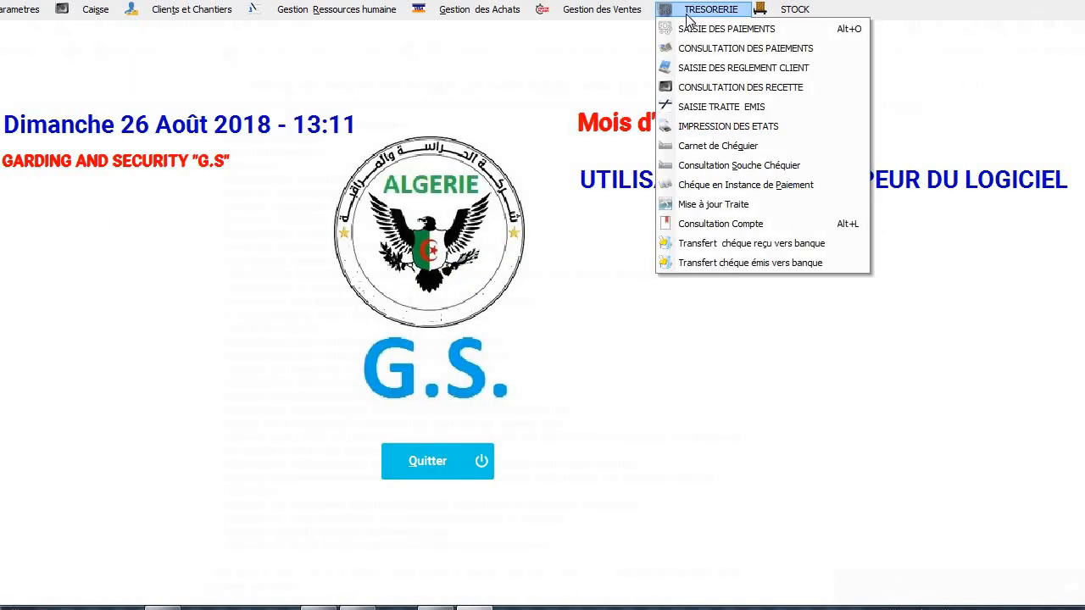
{"action": "left_click", "coordinate": [796, 11]}
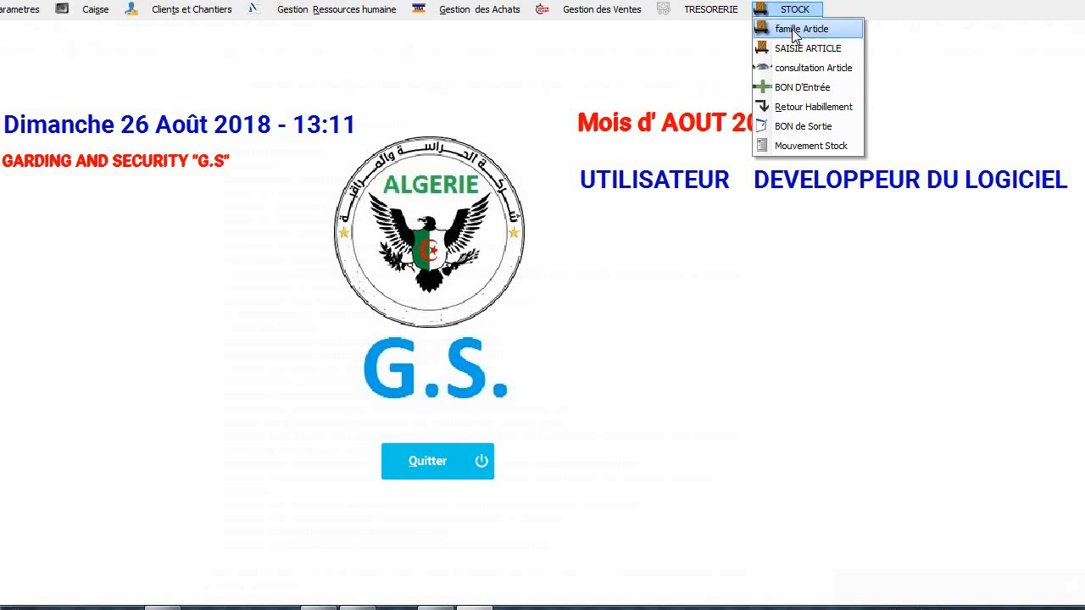
{"action": "left_click", "coordinate": [795, 30]}
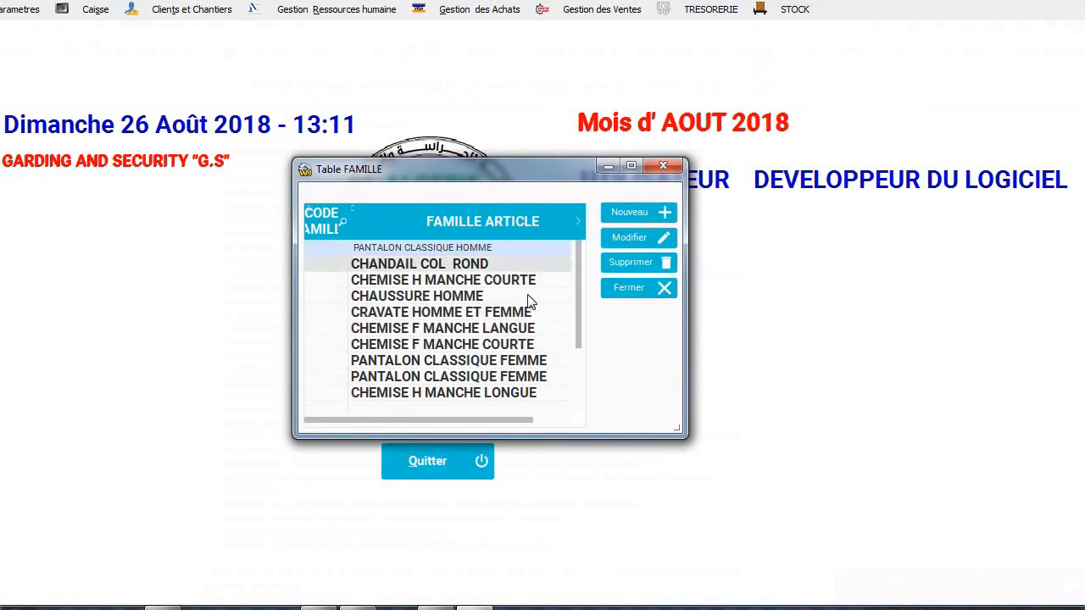
{"action": "left_click", "coordinate": [627, 289]}
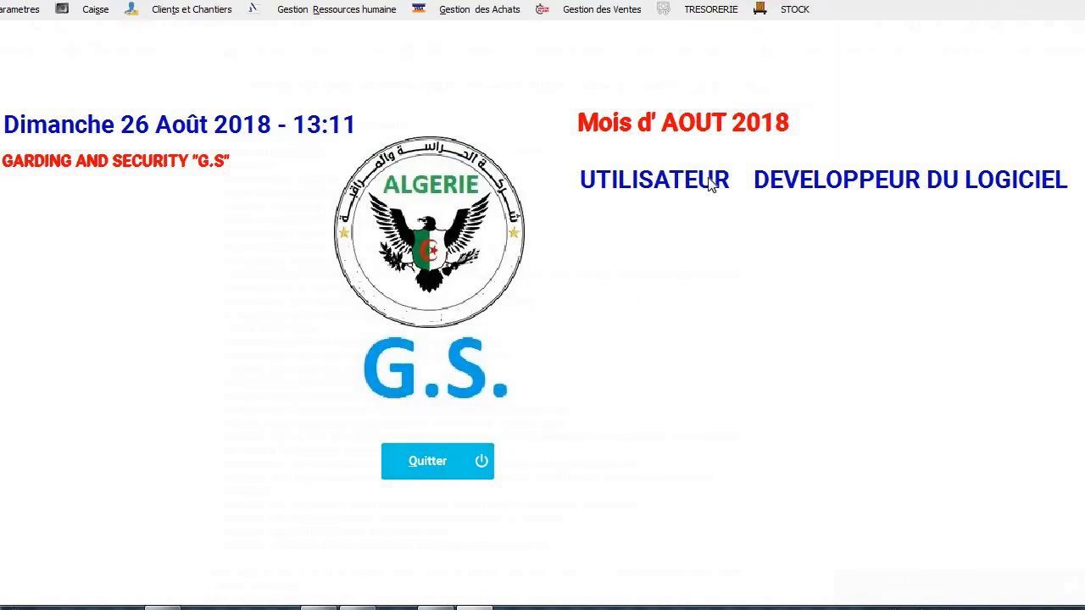
{"action": "left_click", "coordinate": [799, 13]}
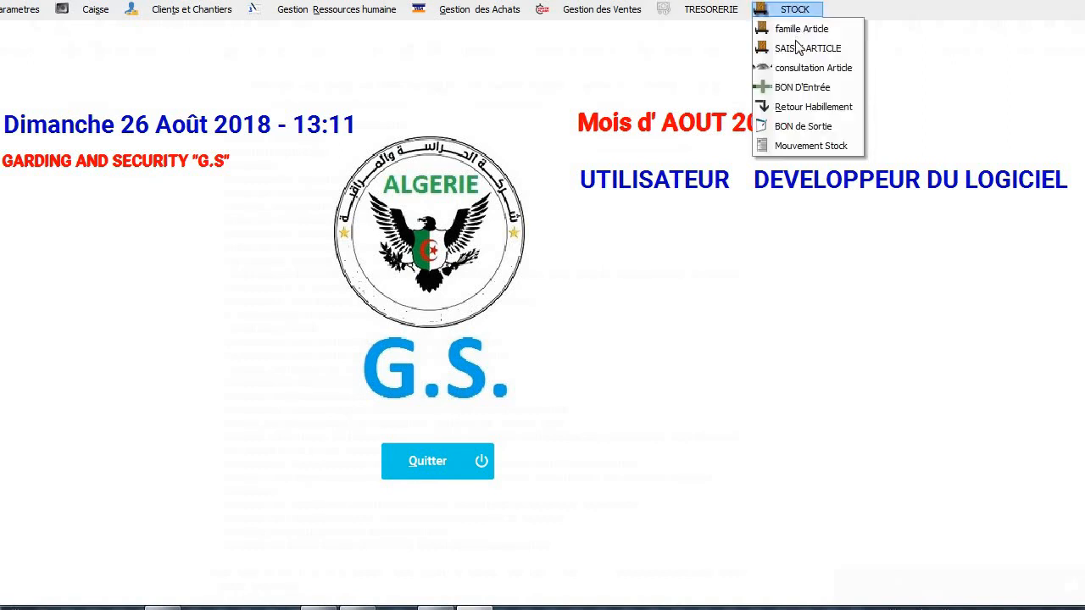
{"action": "left_click", "coordinate": [800, 48]}
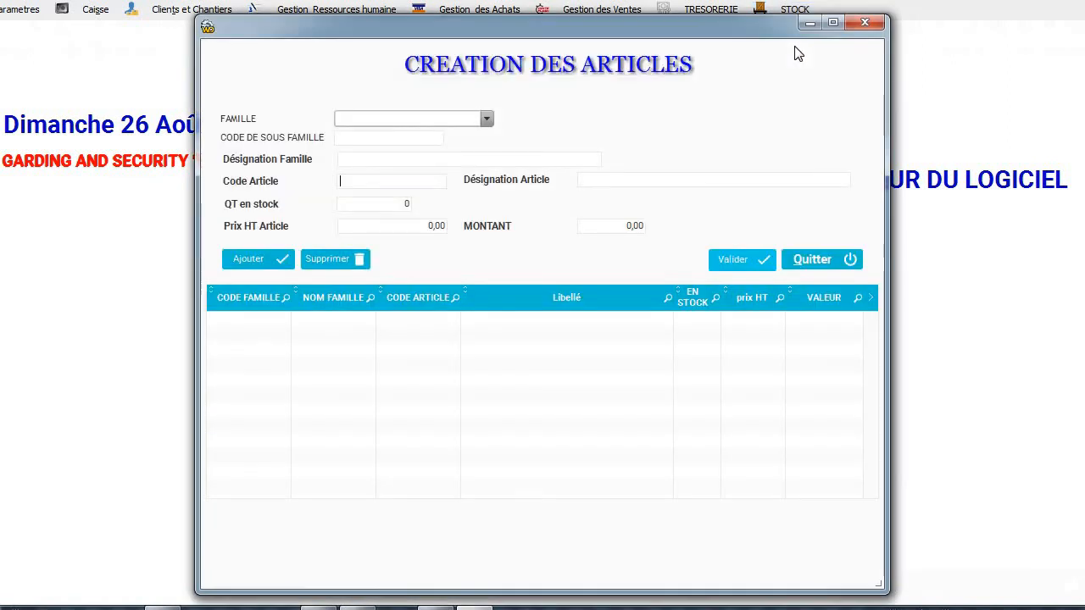
{"action": "left_click", "coordinate": [487, 119]}
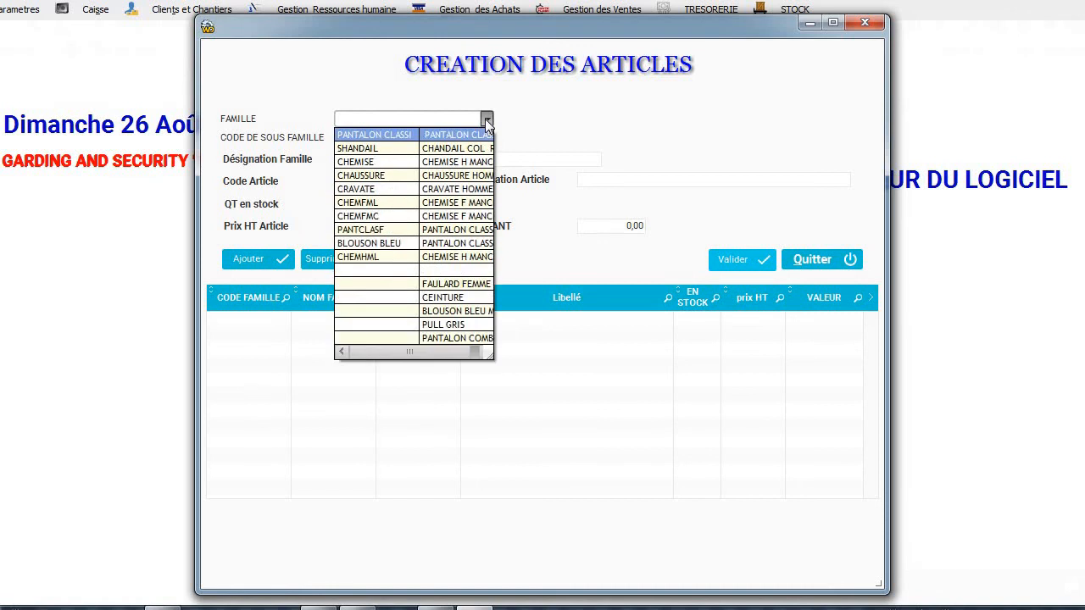
{"action": "left_click", "coordinate": [487, 121]}
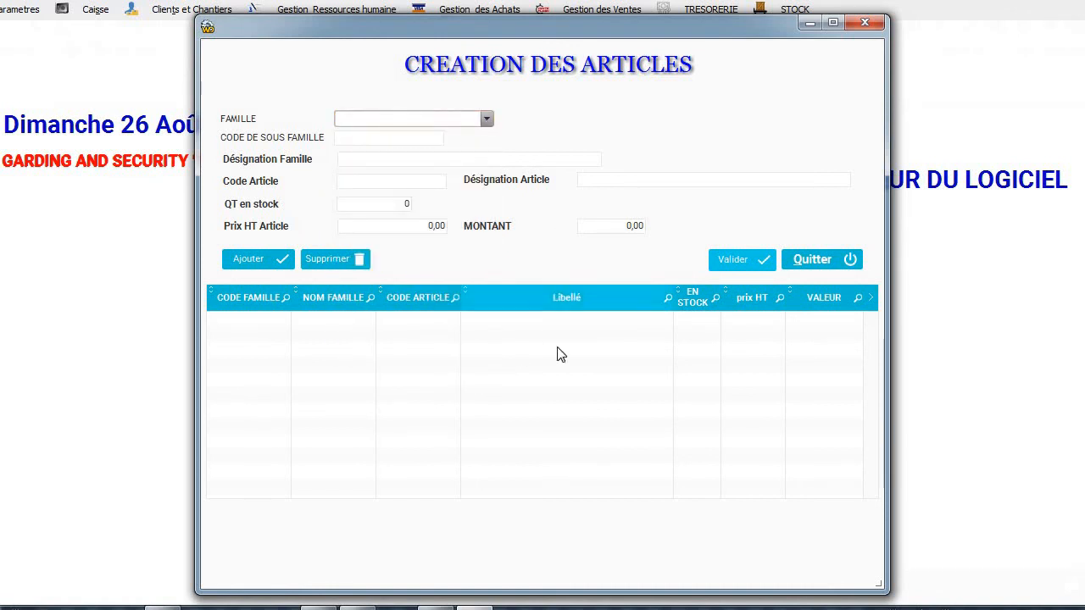
{"action": "left_click", "coordinate": [864, 22]}
Open the family-grouped article stock list, preview its printout, and start editing BLS004's unit price.
{"action": "left_click", "coordinate": [801, 15]}
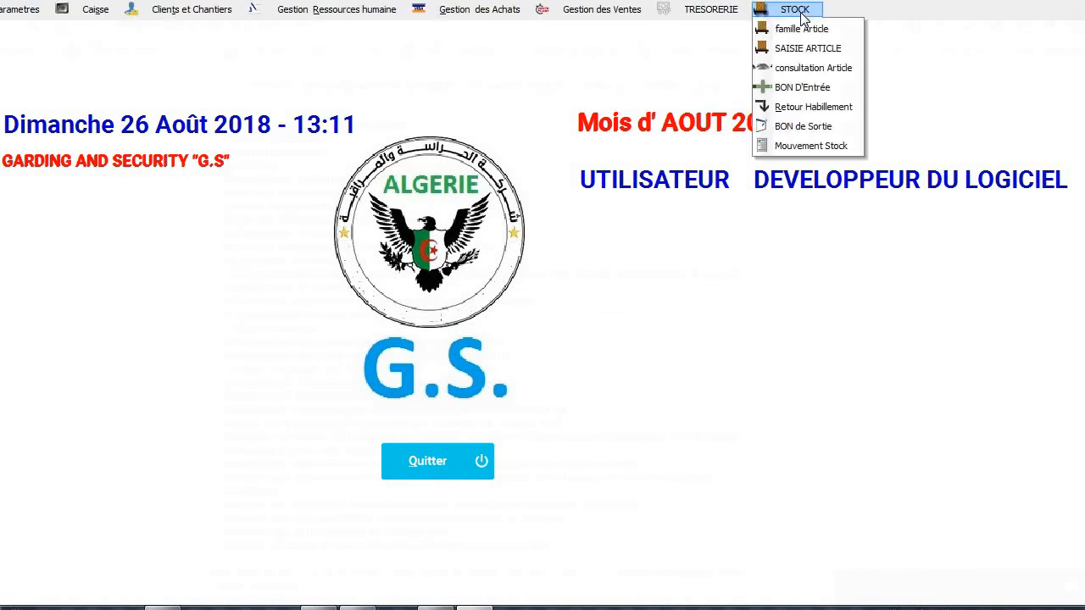
{"action": "left_click", "coordinate": [803, 71]}
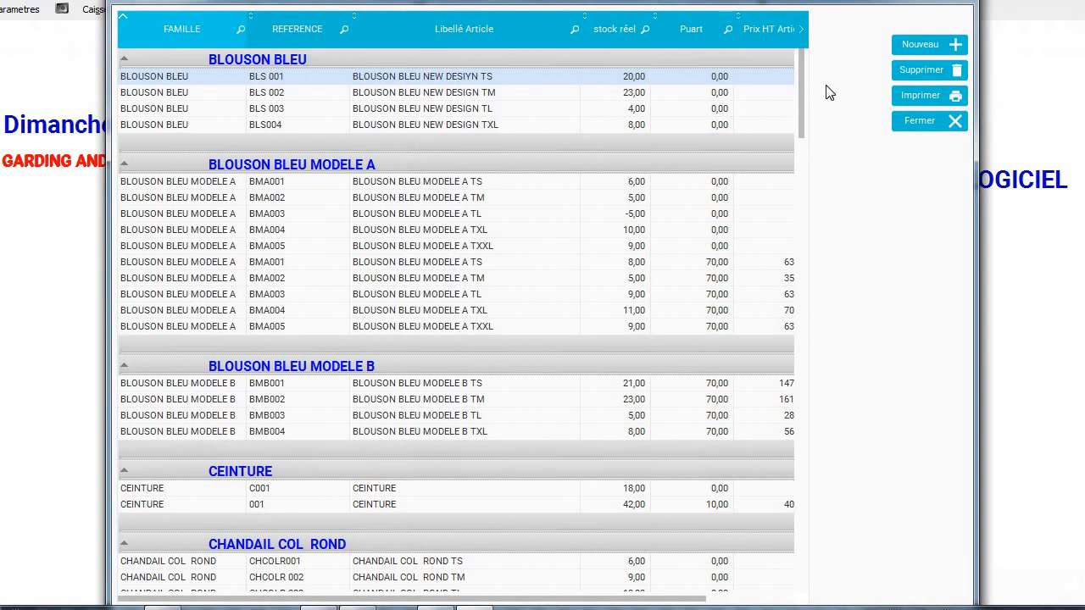
{"action": "left_click", "coordinate": [914, 96]}
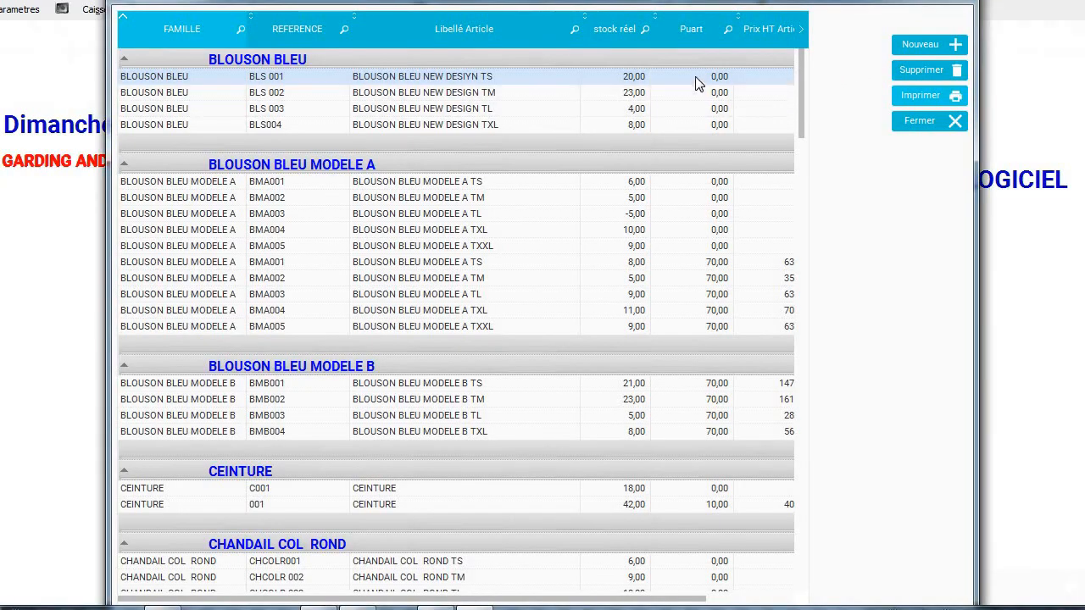
{"action": "double_click", "coordinate": [697, 83]}
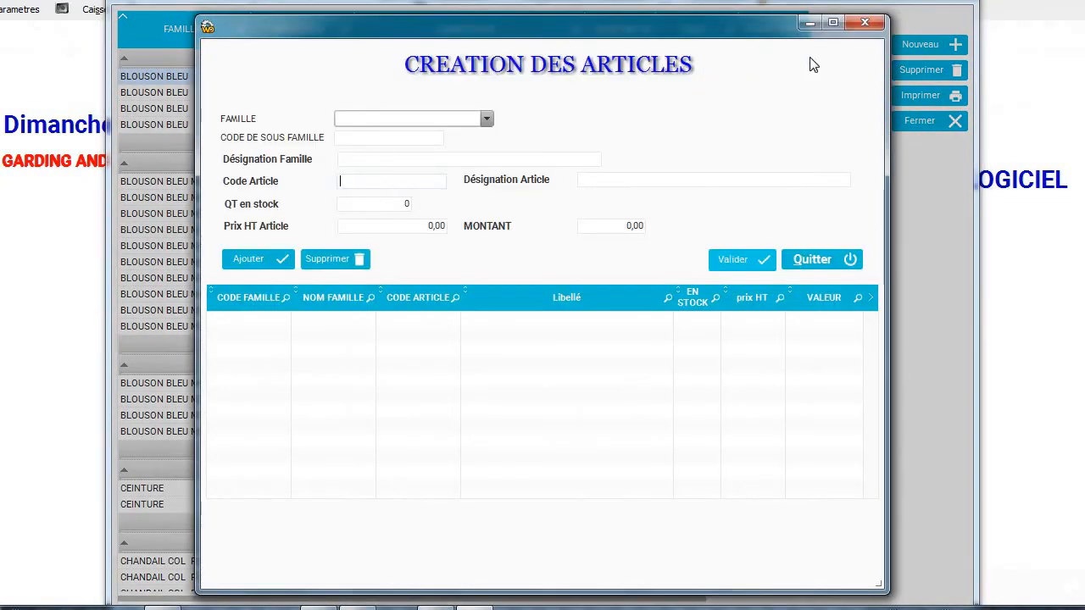
{"action": "left_click", "coordinate": [862, 23]}
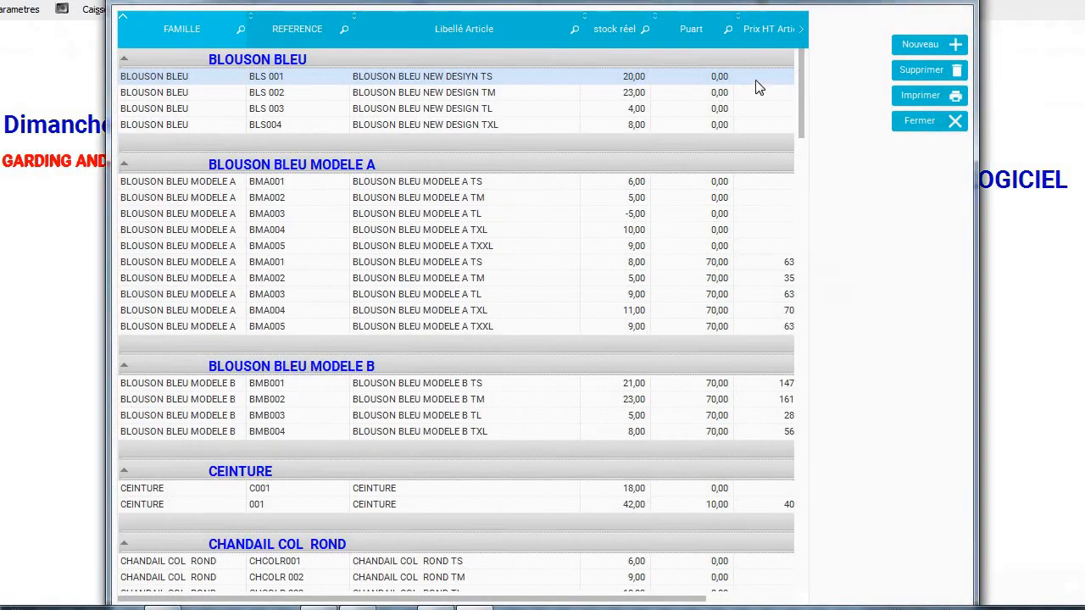
{"action": "left_click", "coordinate": [724, 79]}
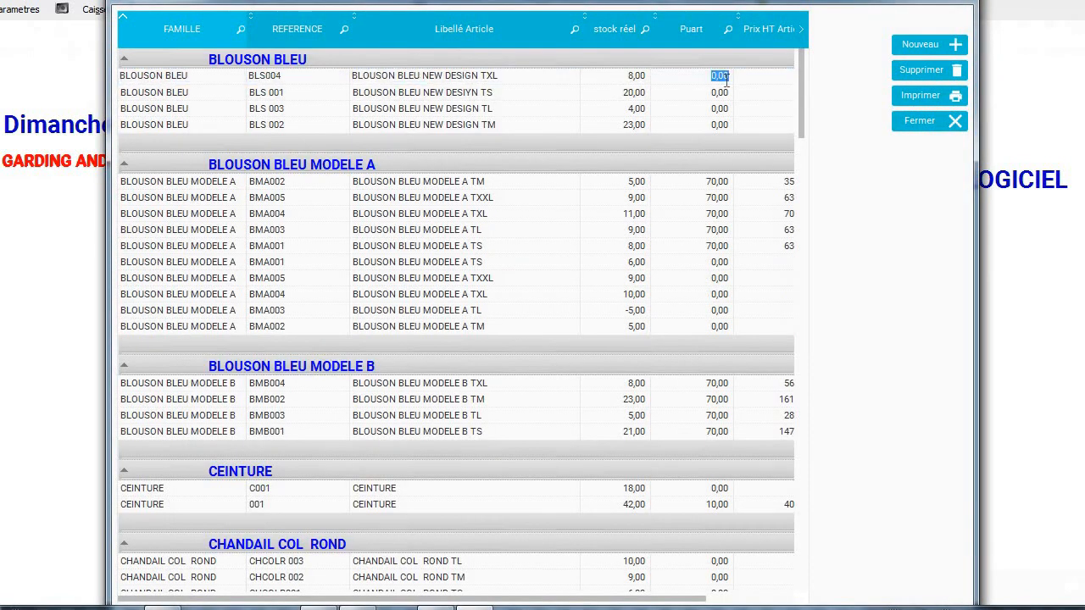
Set unit prices BLS004 1500, BLS 001 2500, BLS 003 1200, BLS 002 520, print the list, and close it.
{"action": "type", "text": "1500"}
{"action": "left_click", "coordinate": [724, 94]}
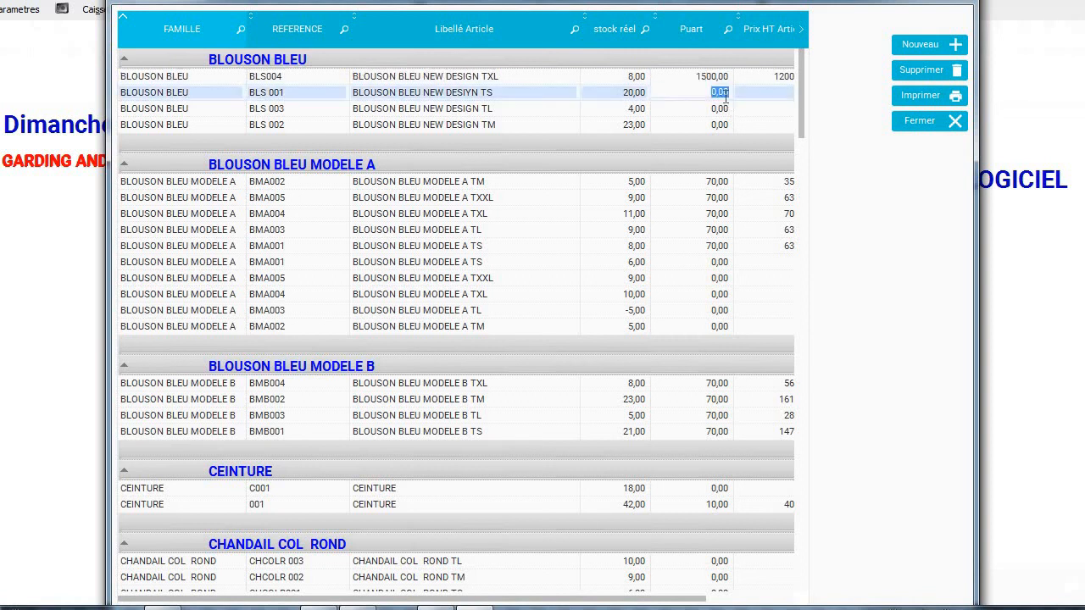
{"action": "type", "text": "2500"}
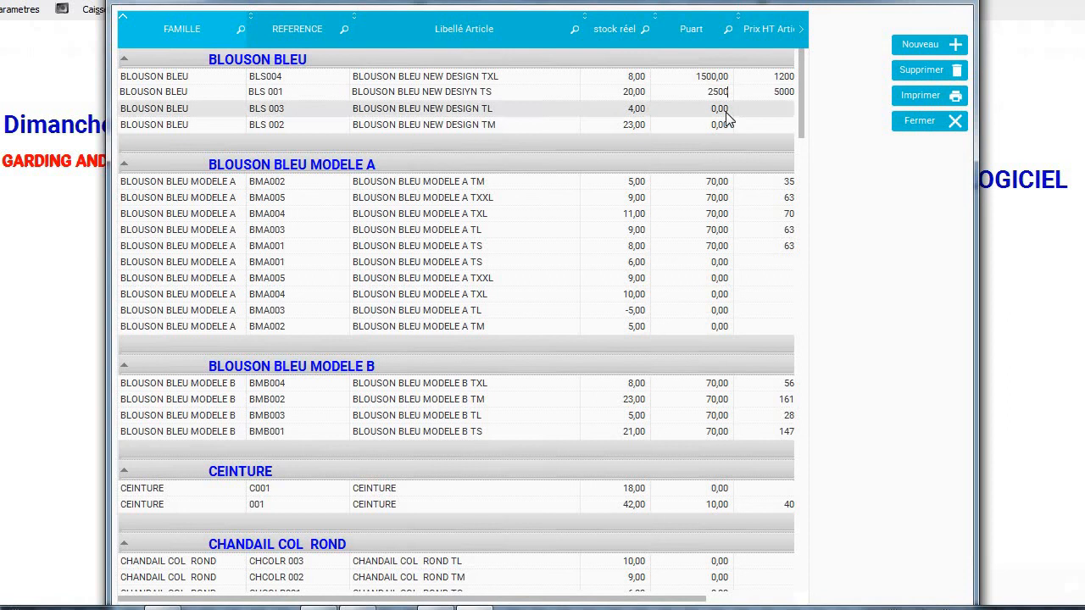
{"action": "key", "text": "Return"}
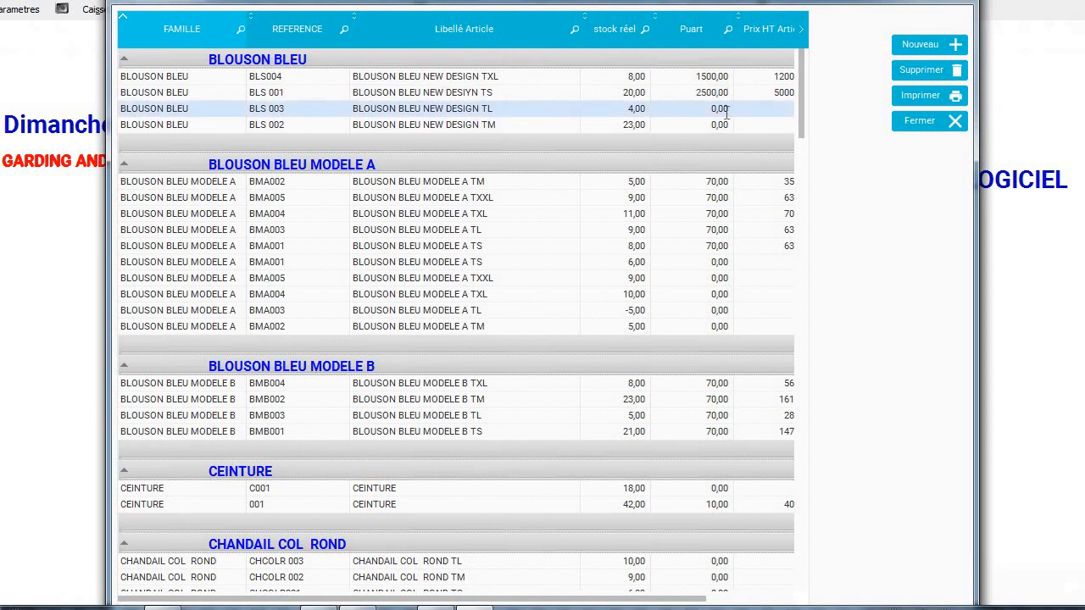
{"action": "left_click", "coordinate": [724, 109]}
{"action": "type", "text": "1200"}
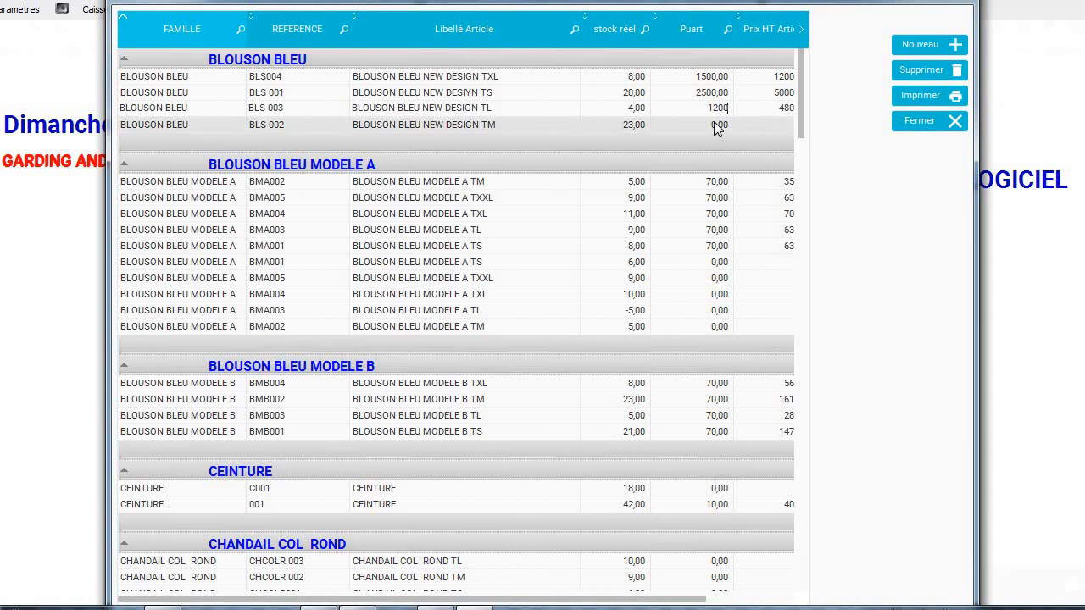
{"action": "key", "text": "Return"}
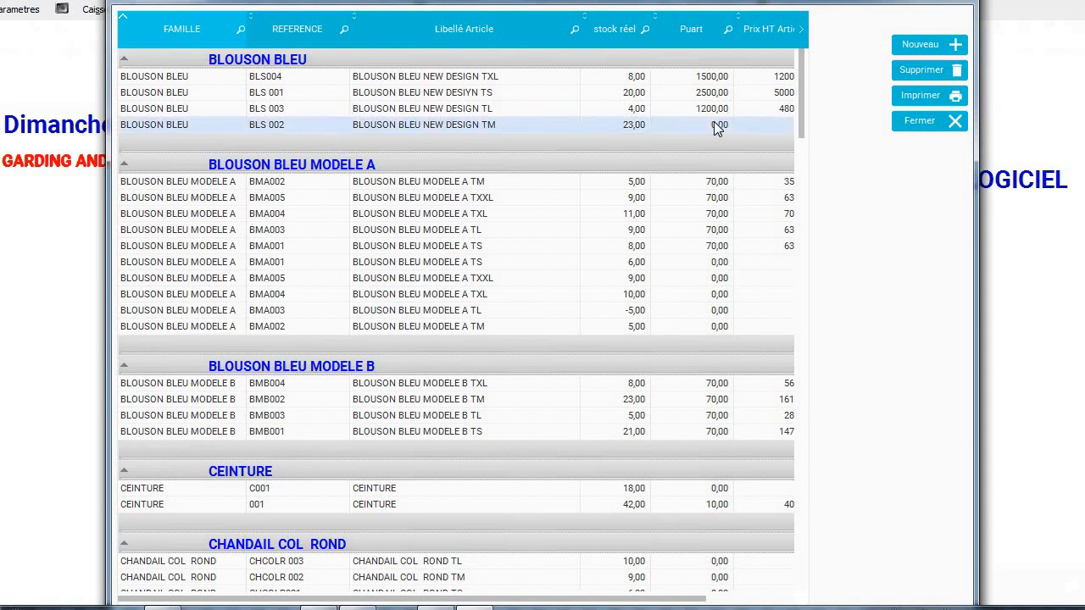
{"action": "left_click", "coordinate": [717, 124]}
{"action": "type", "text": "52"}
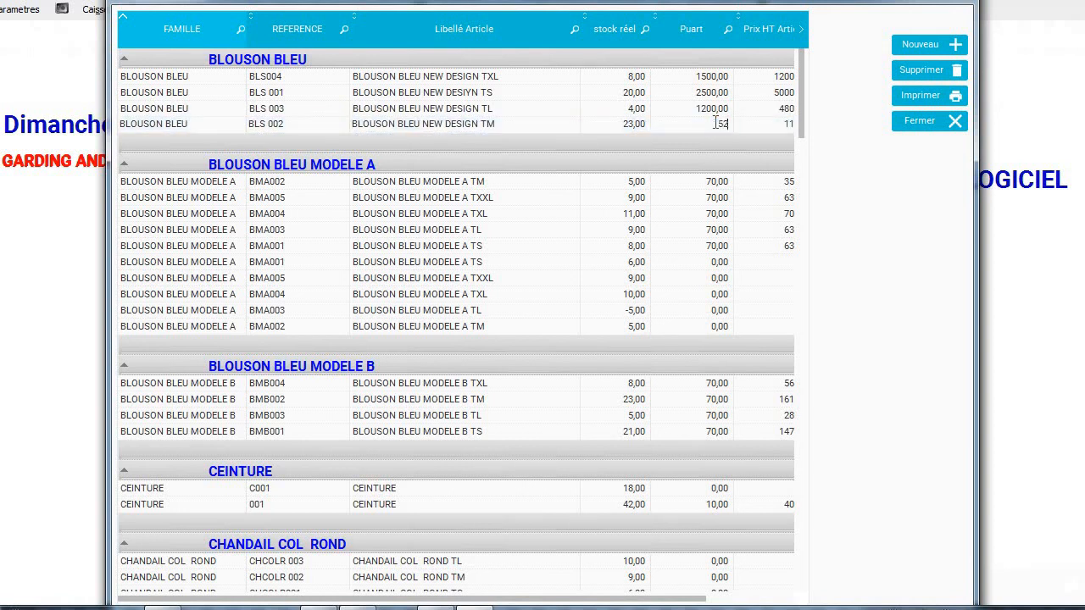
{"action": "type", "text": "0"}
{"action": "left_click", "coordinate": [773, 123]}
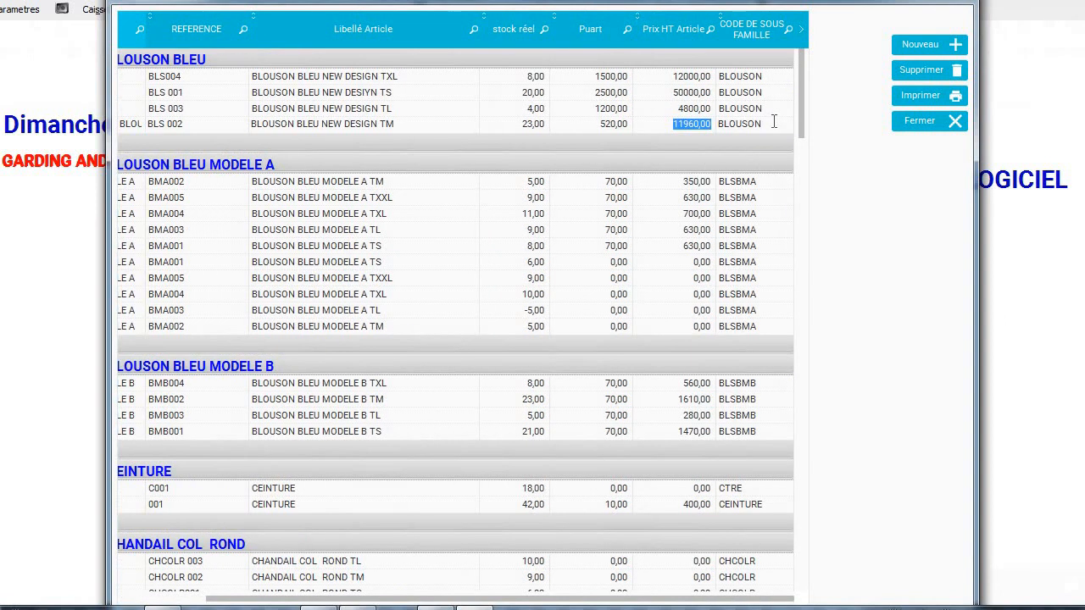
{"action": "left_click", "coordinate": [957, 93]}
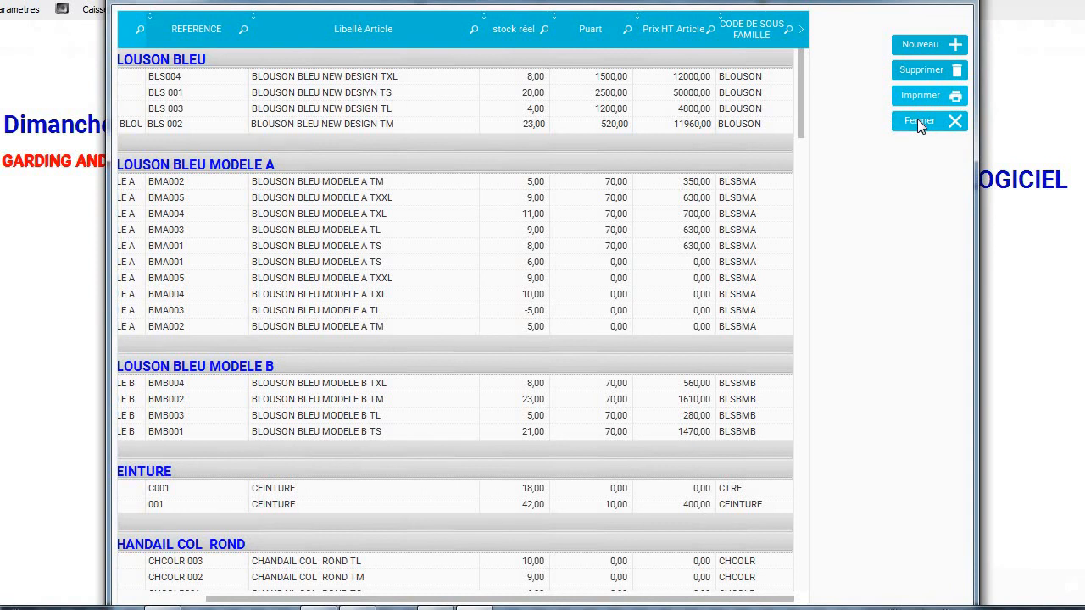
{"action": "left_click", "coordinate": [917, 120]}
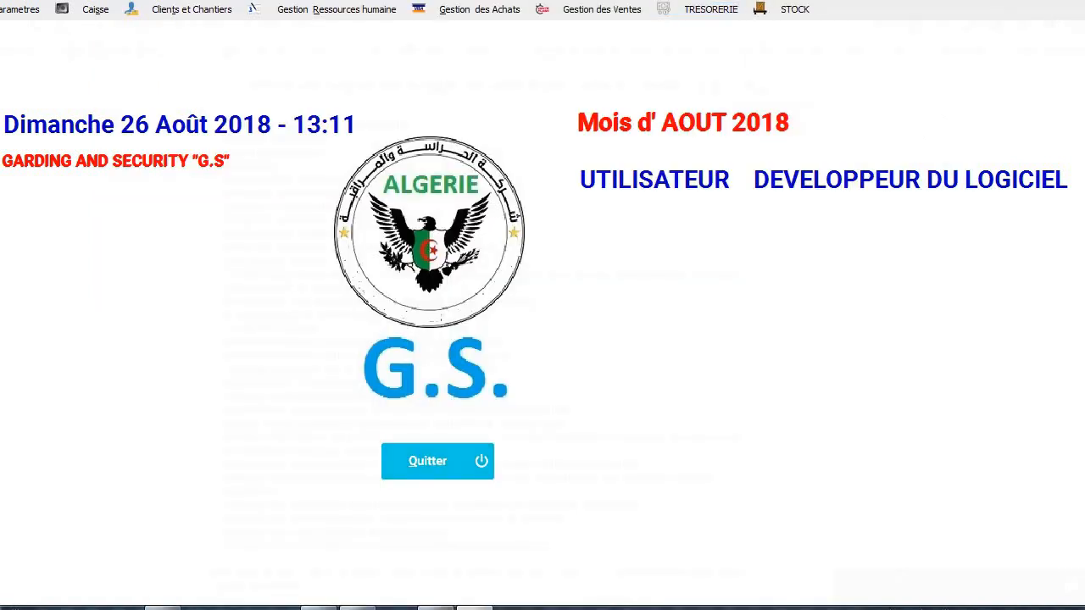
{"action": "left_click", "coordinate": [791, 13]}
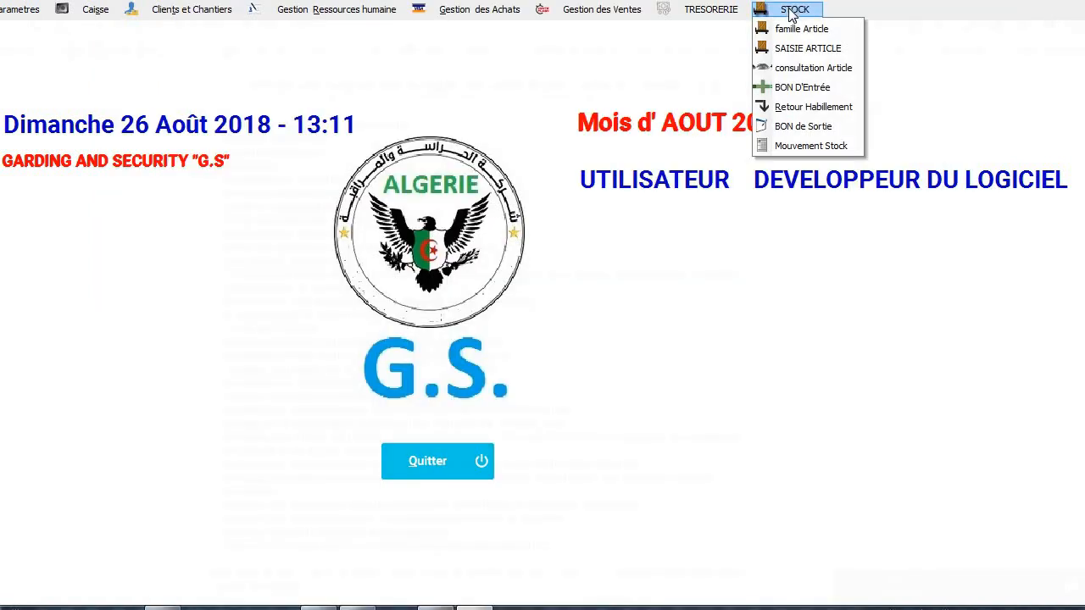
{"action": "left_click", "coordinate": [811, 89]}
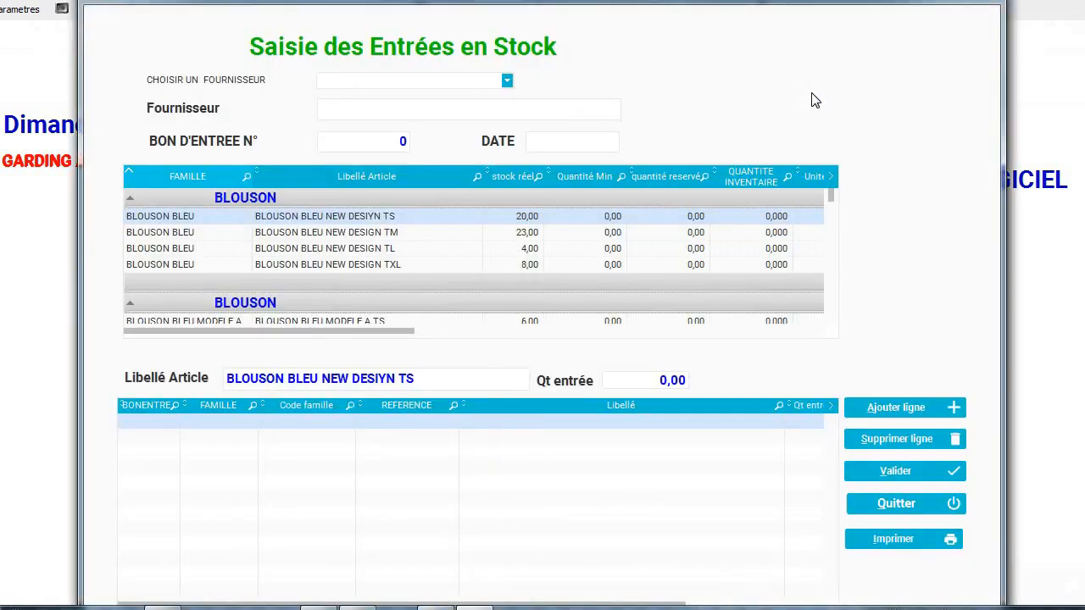
{"action": "left_click", "coordinate": [506, 81]}
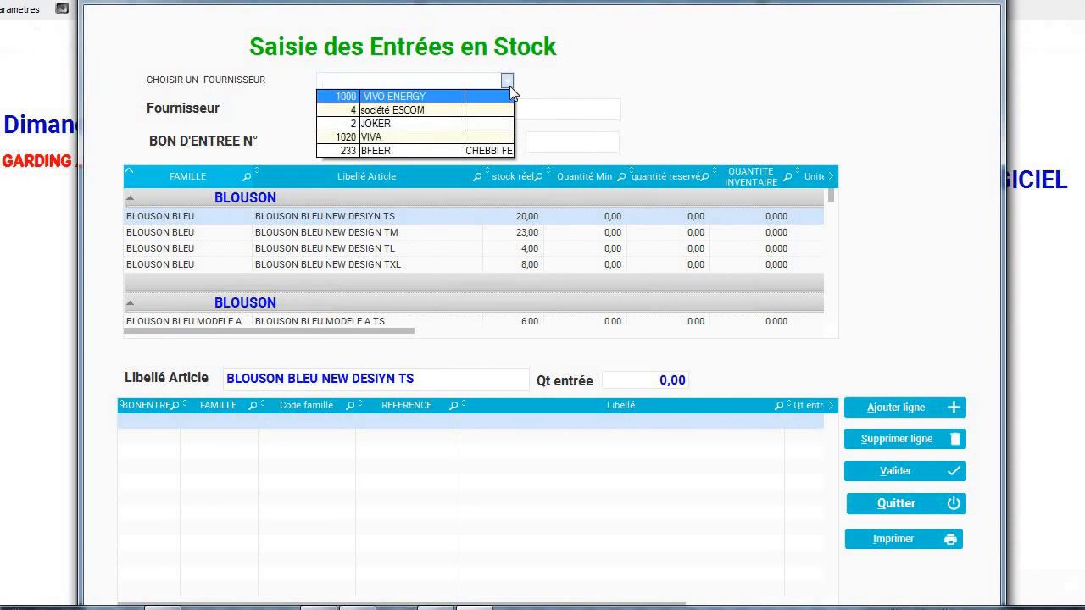
{"action": "left_click", "coordinate": [510, 86]}
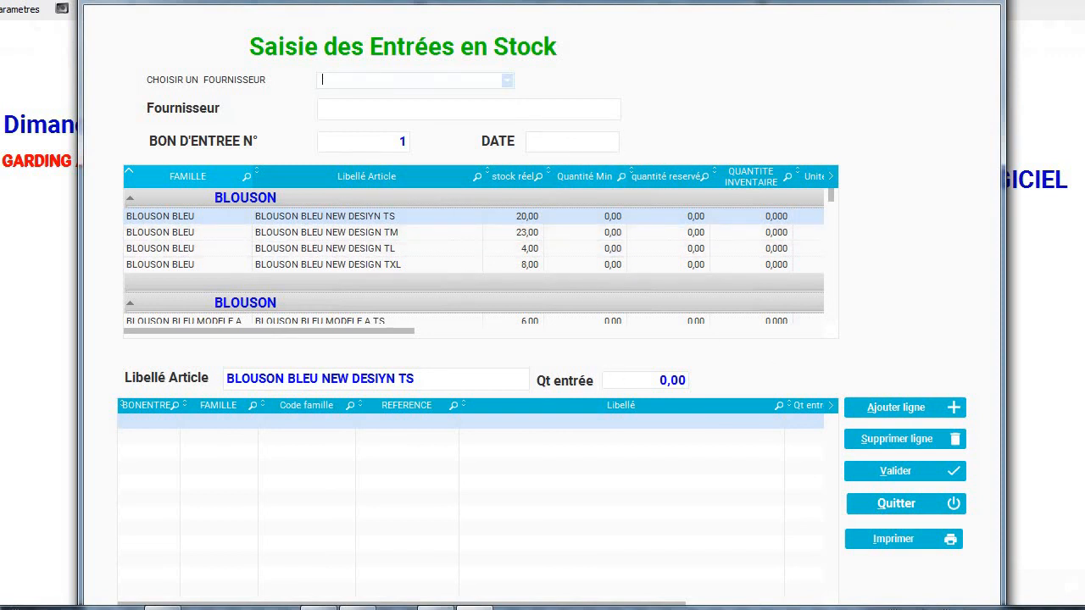
{"action": "left_click", "coordinate": [983, 2]}
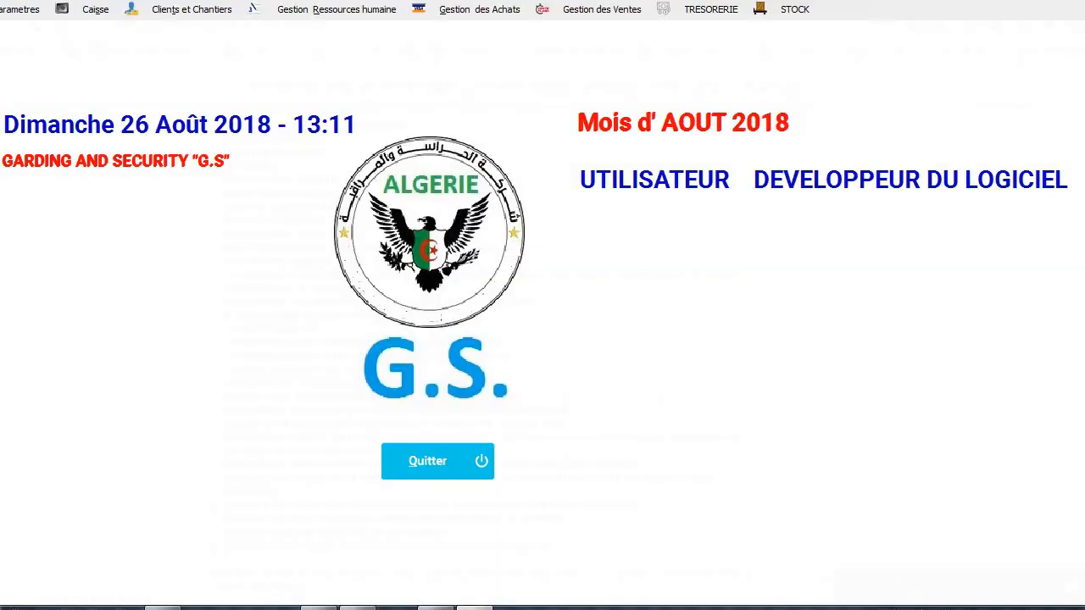
Start a clothing return with the employee's number, article BLOUSON BLEU NEW DESIYN TS, quantity 1.
{"action": "left_click", "coordinate": [789, 10]}
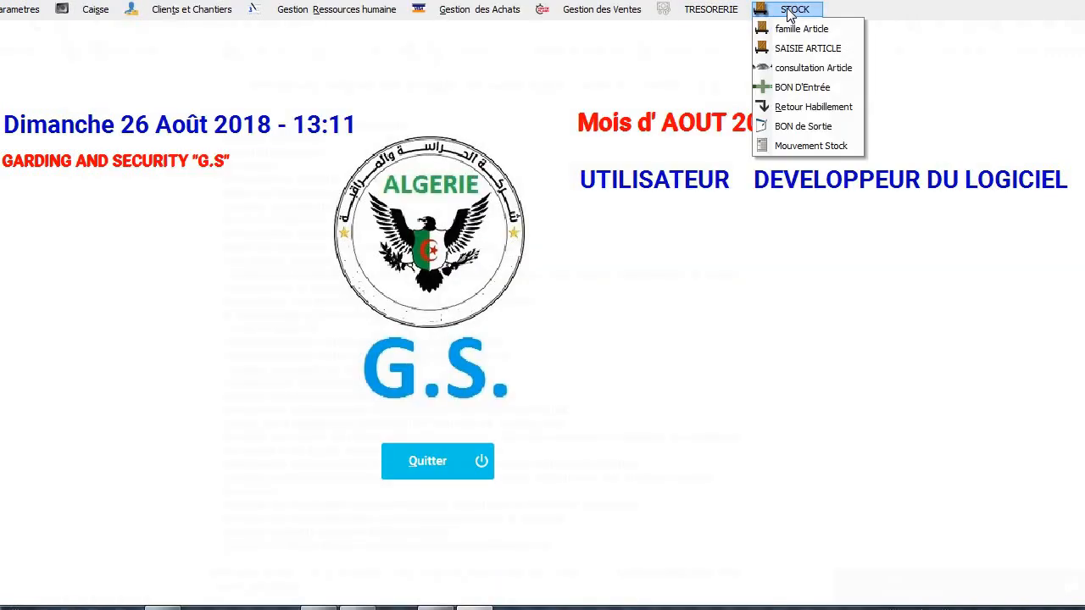
{"action": "left_click", "coordinate": [828, 112]}
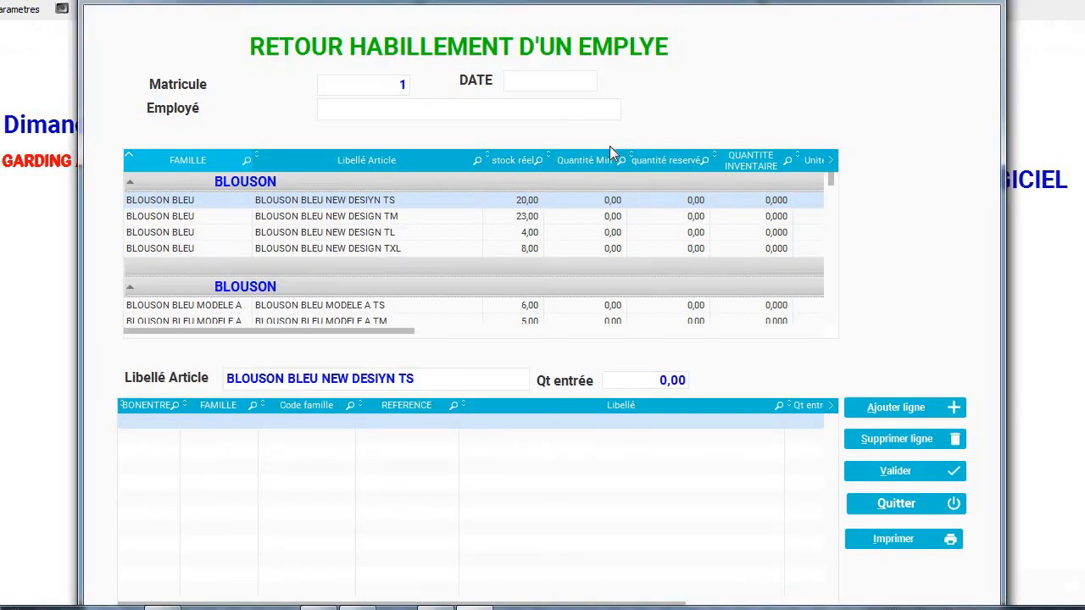
{"action": "left_click", "coordinate": [364, 86]}
{"action": "type", "text": "1000"}
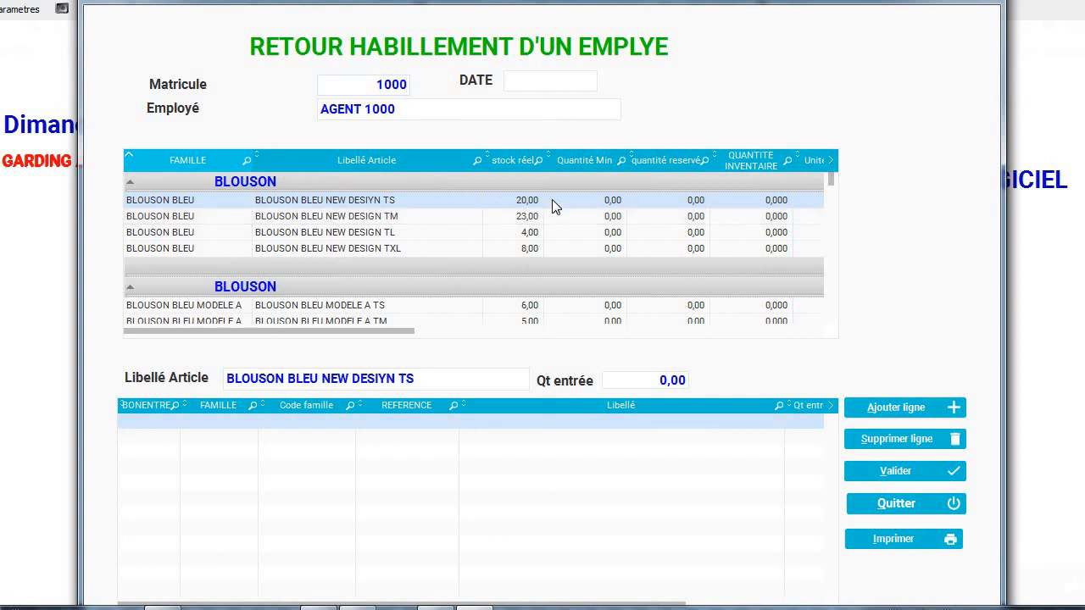
{"action": "left_click", "coordinate": [555, 207]}
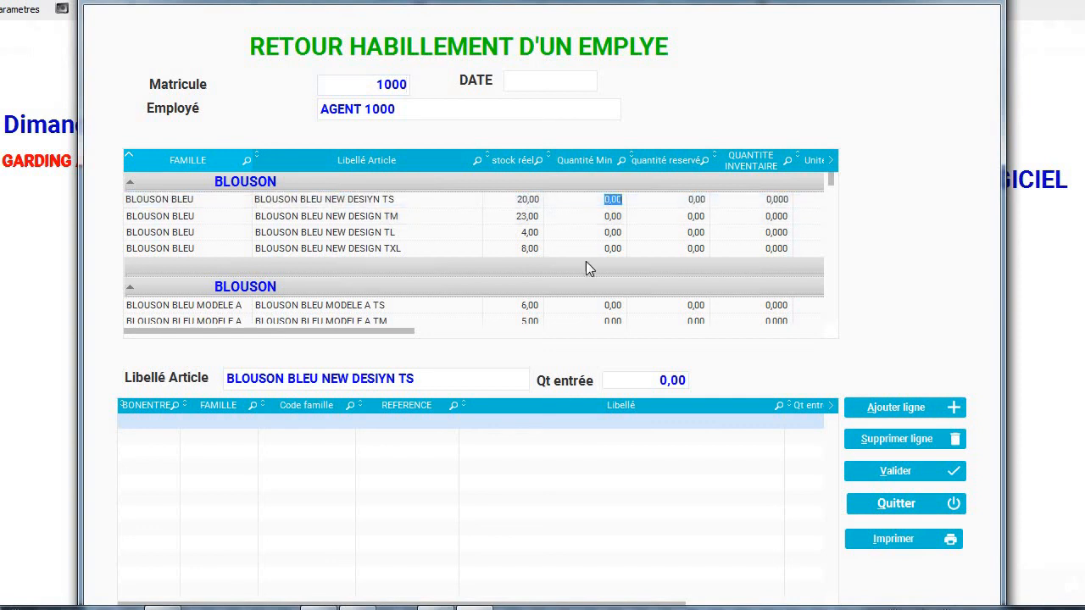
{"action": "left_click", "coordinate": [662, 383]}
{"action": "type", "text": "1"}
Add the return line dated 03/09/2021 and attempt a print, which finds no data.
{"action": "left_click", "coordinate": [887, 410]}
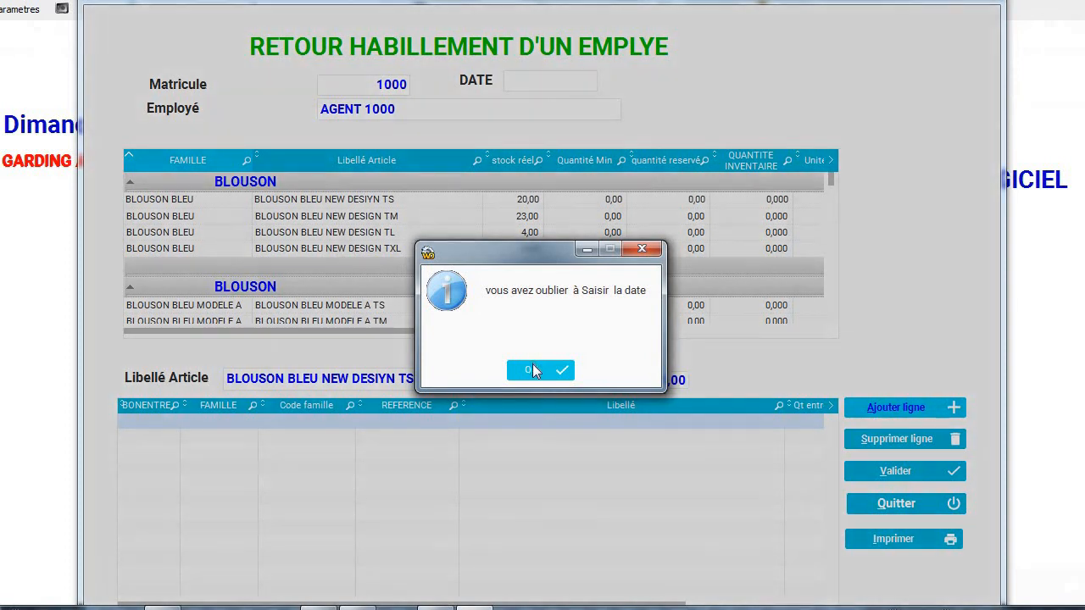
{"action": "left_click", "coordinate": [532, 370]}
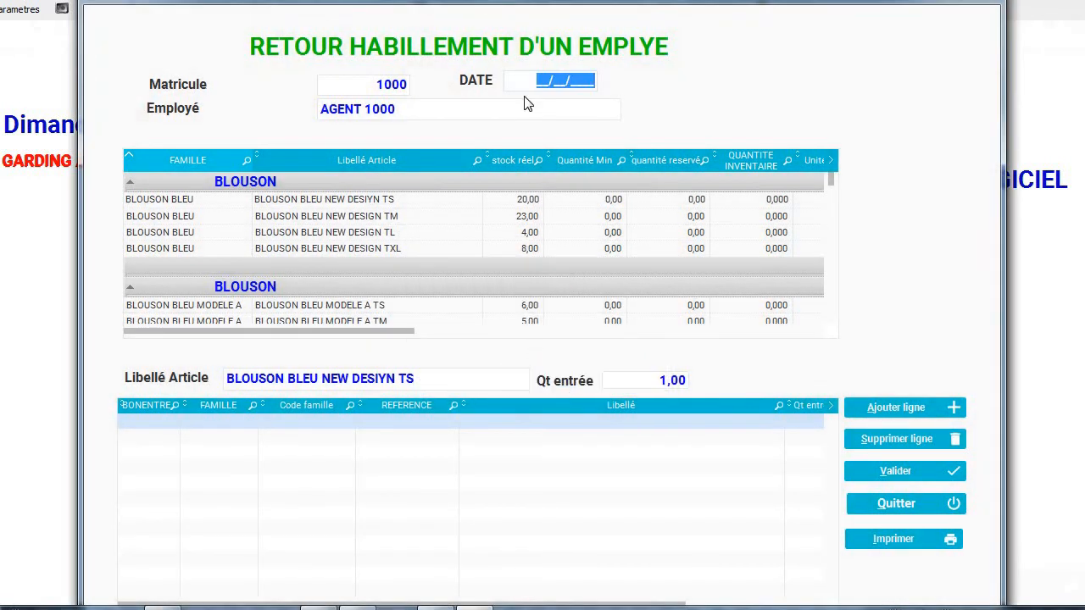
{"action": "type", "text": "03/09/2021"}
{"action": "left_click", "coordinate": [893, 408]}
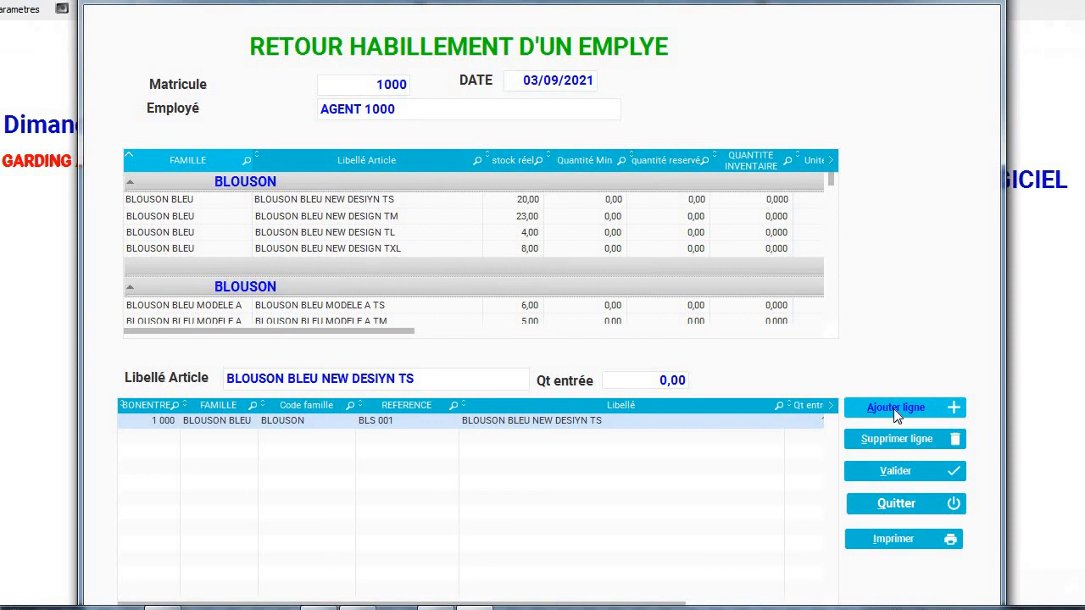
{"action": "left_click", "coordinate": [876, 542]}
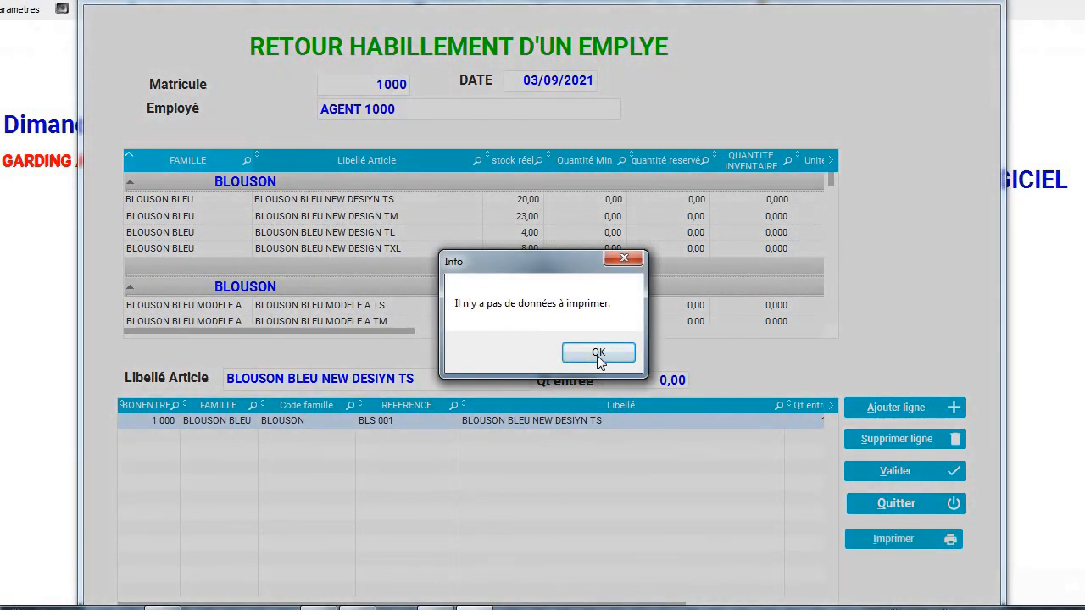
{"action": "left_click", "coordinate": [596, 351]}
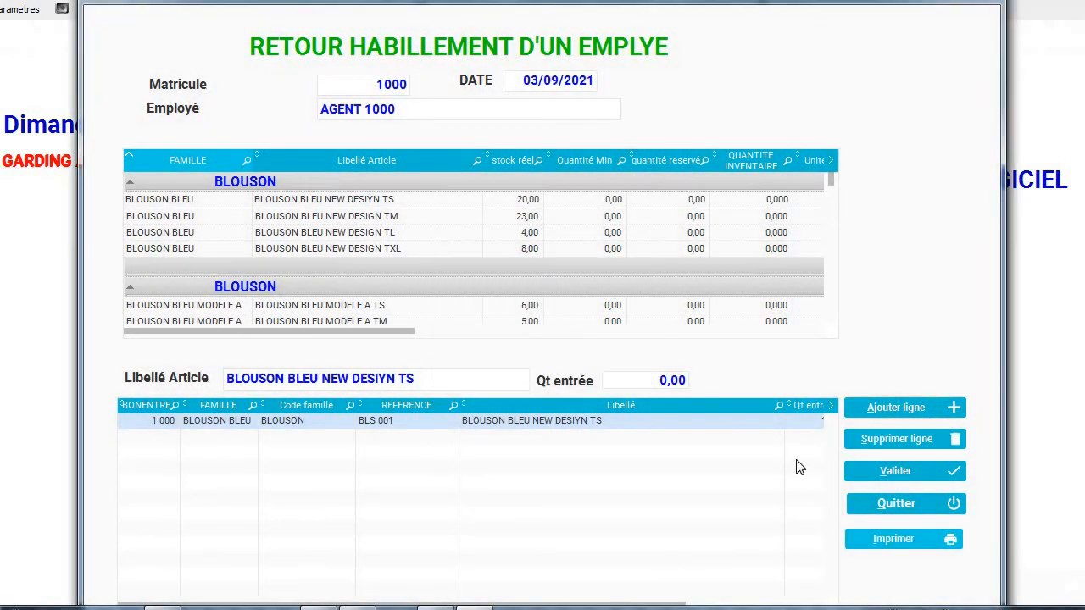
Validate the clothing return and confirm BLS 001 stock now reads 21,00 in the article list.
{"action": "left_click", "coordinate": [885, 472]}
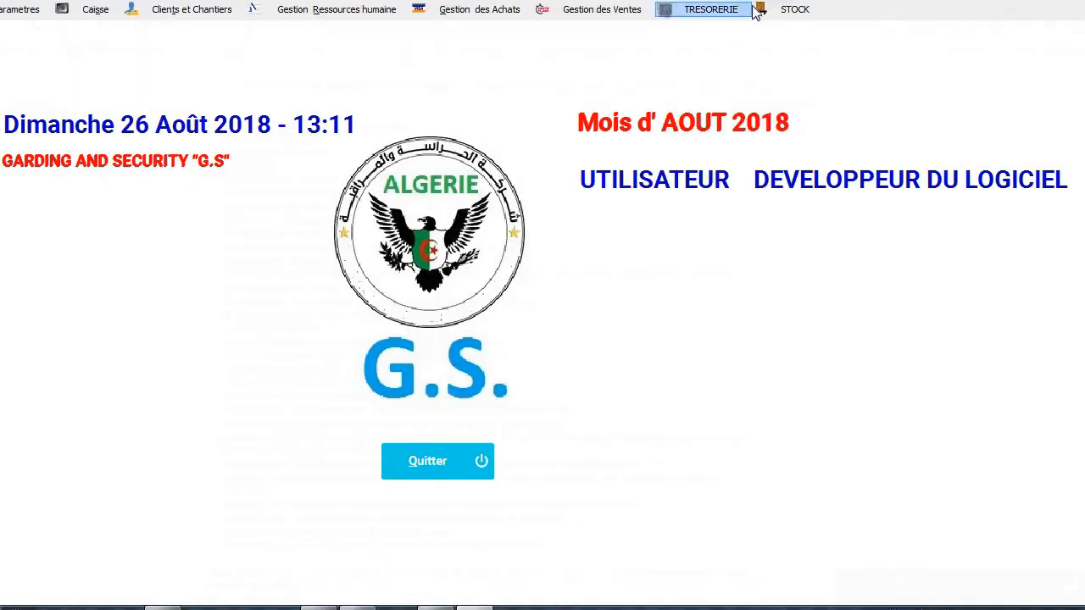
{"action": "left_click", "coordinate": [777, 9]}
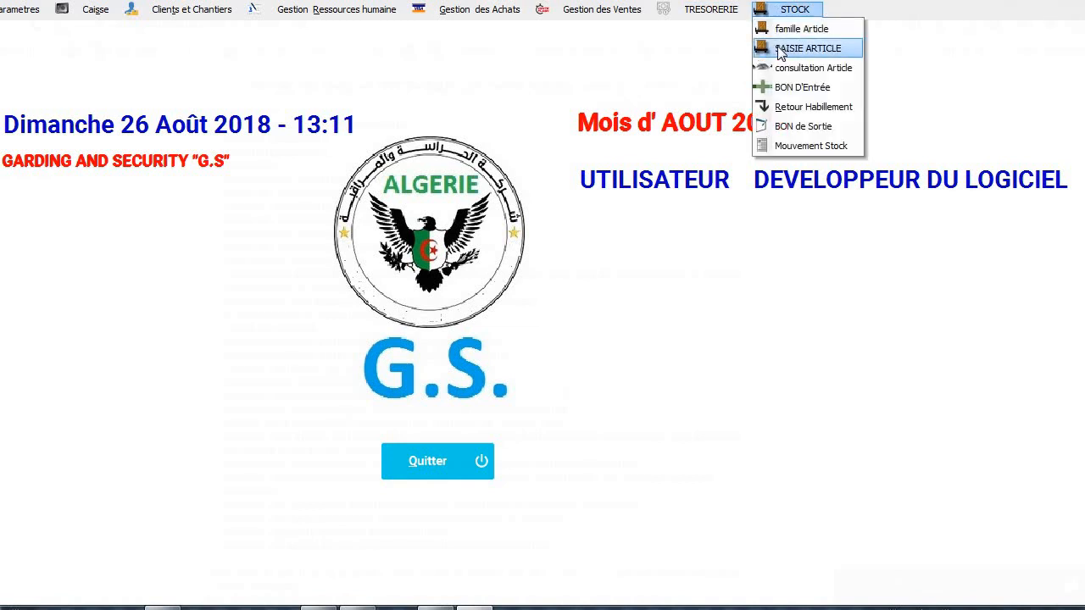
{"action": "left_click", "coordinate": [780, 73]}
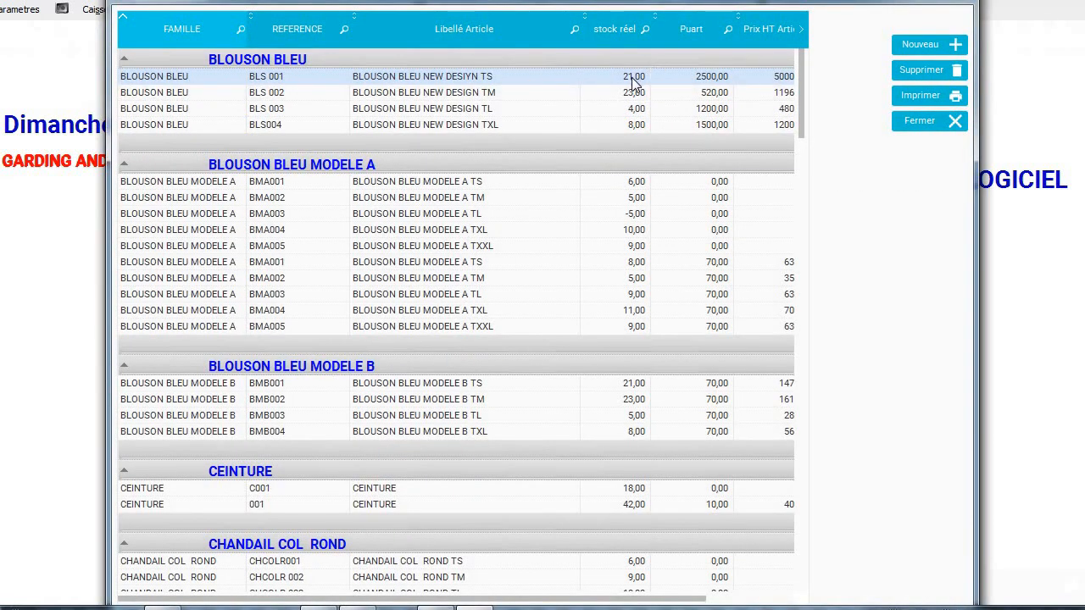
{"action": "left_click", "coordinate": [930, 127]}
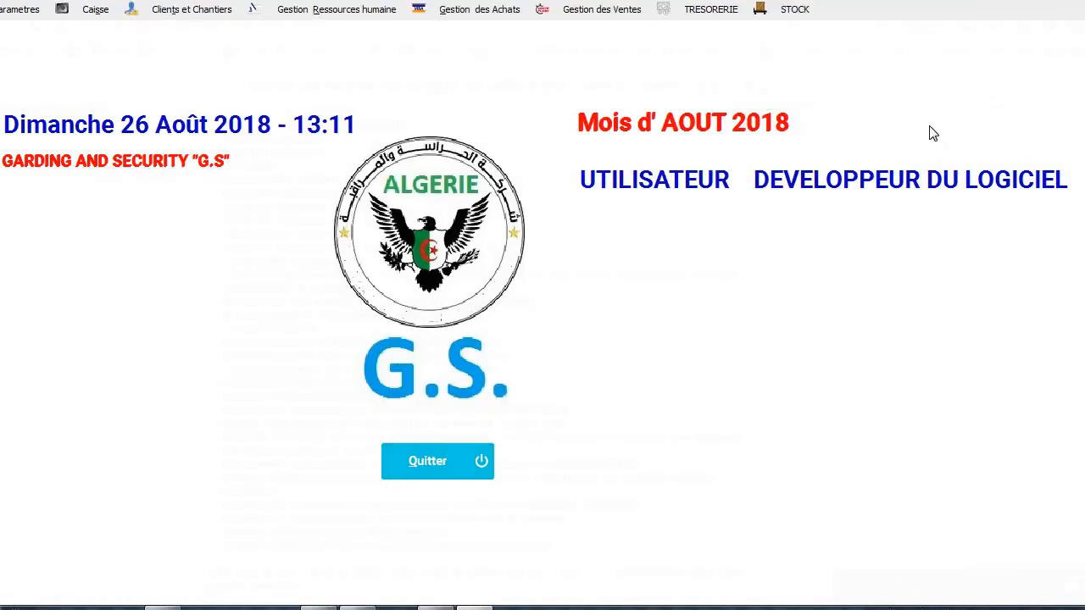
{"action": "left_click", "coordinate": [802, 16]}
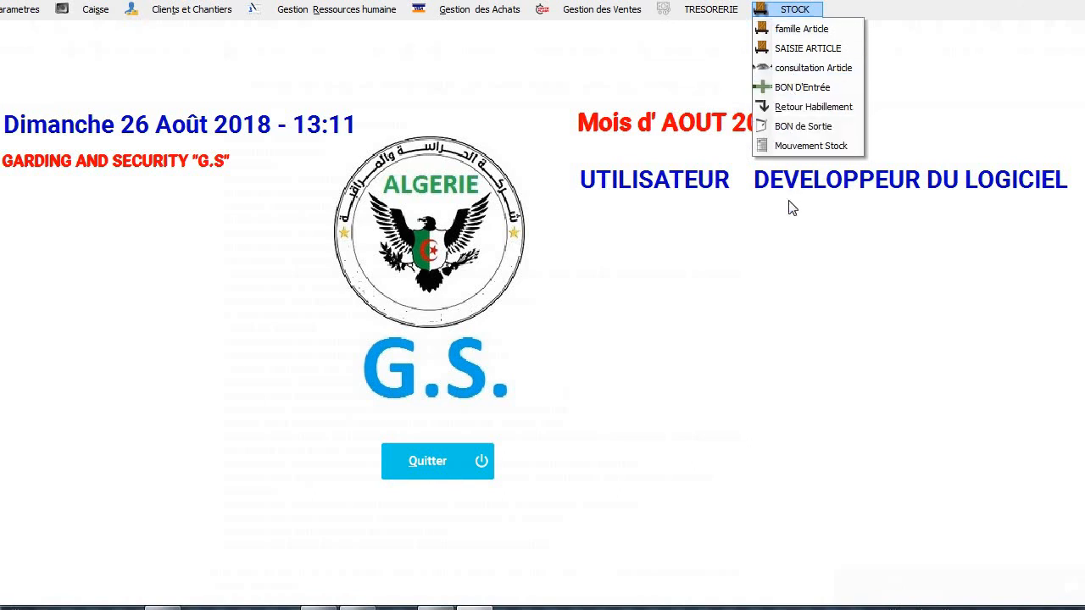
{"action": "left_click", "coordinate": [801, 132]}
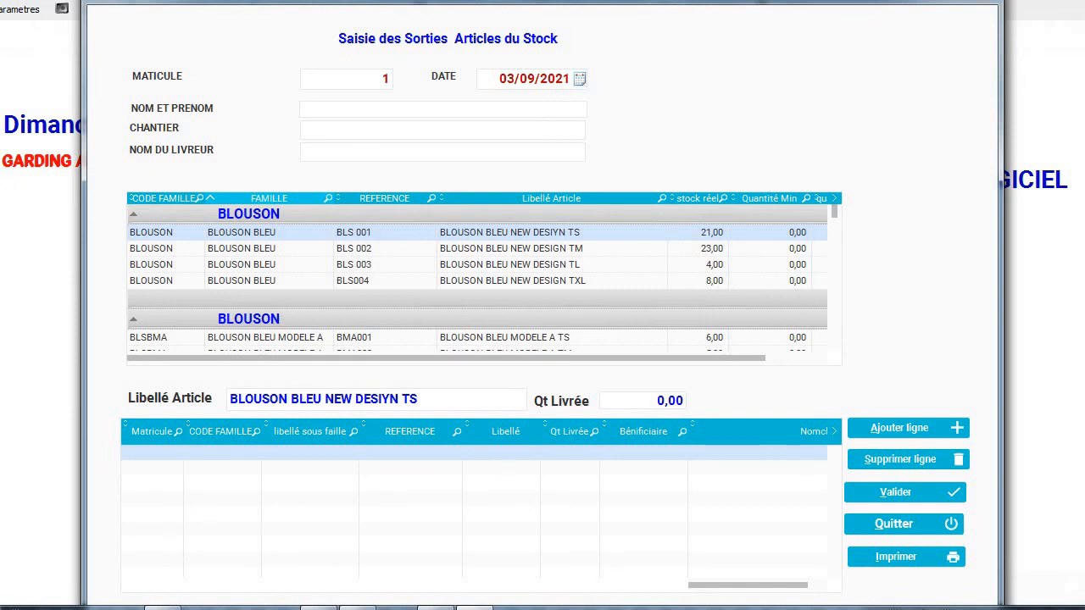
{"action": "left_click", "coordinate": [982, 1]}
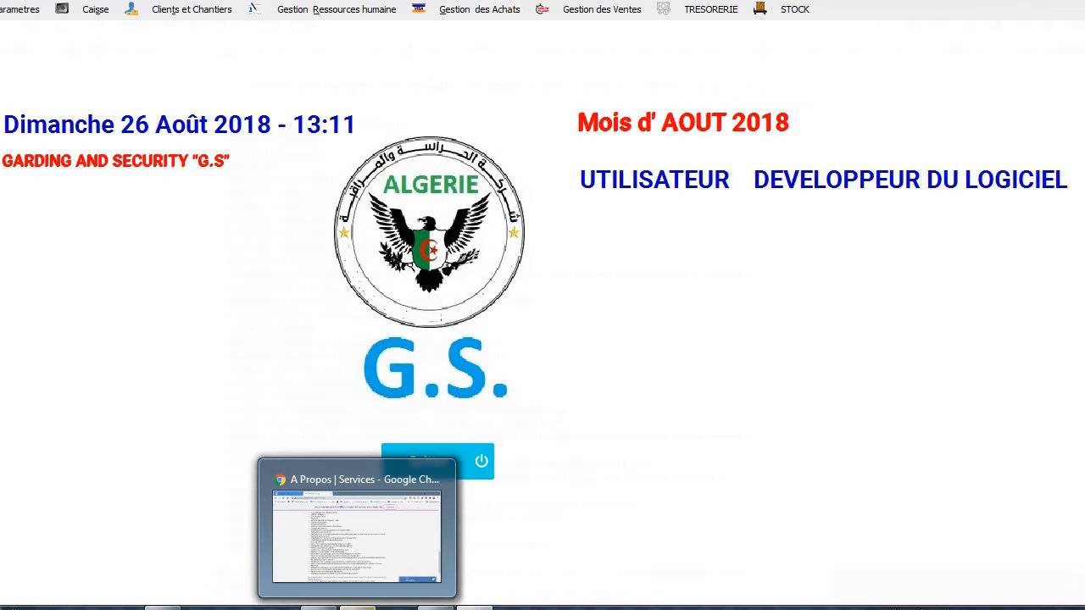
Open the GEST-GARDI website's Contact page and scroll through the Recevoir un Devis quote form.
{"action": "left_click", "coordinate": [358, 606]}
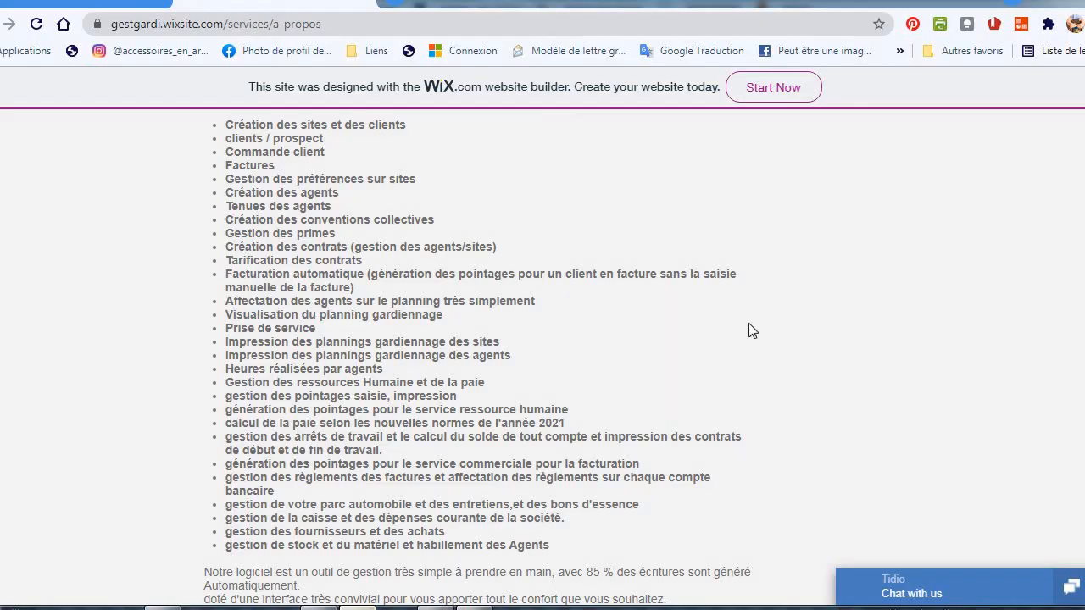
{"action": "scroll", "coordinate": [924, 167], "scroll_direction": "up", "scroll_amount": 15}
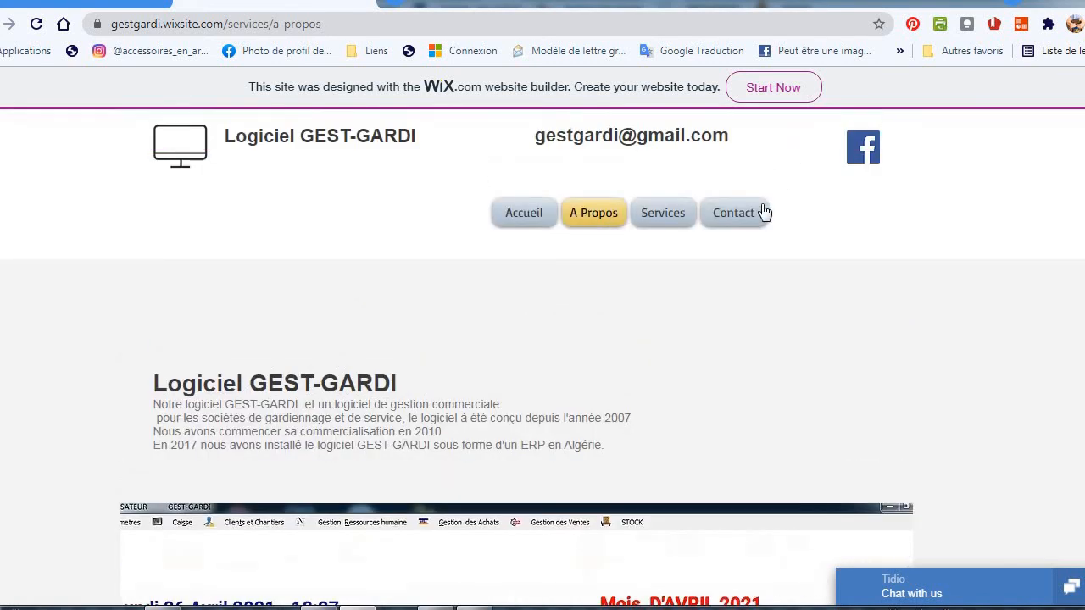
{"action": "left_click", "coordinate": [746, 217]}
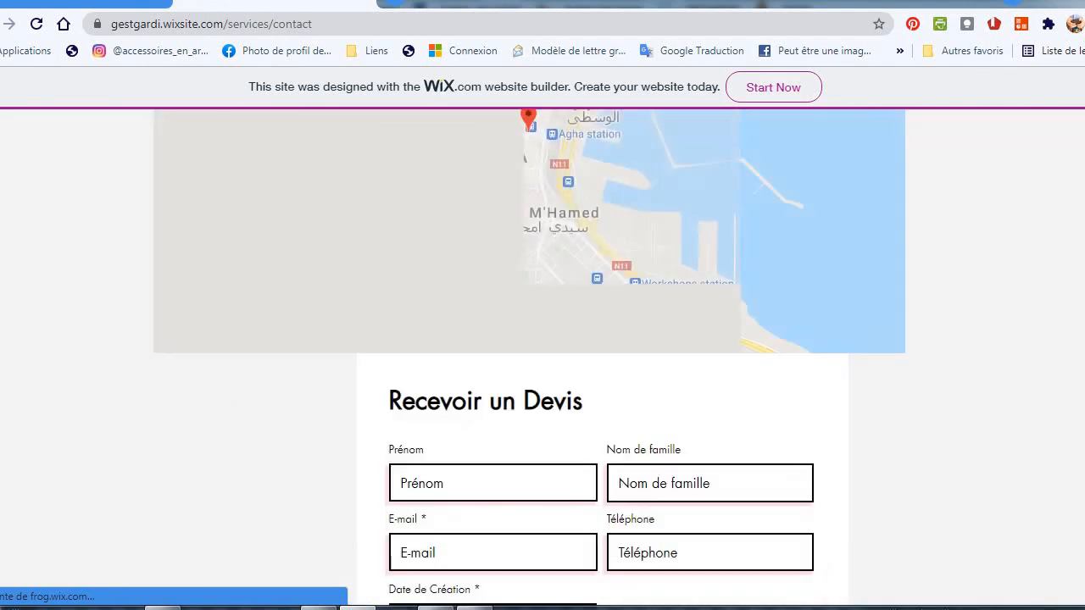
{"action": "scroll", "coordinate": [542, 356], "scroll_direction": "down", "scroll_amount": 5}
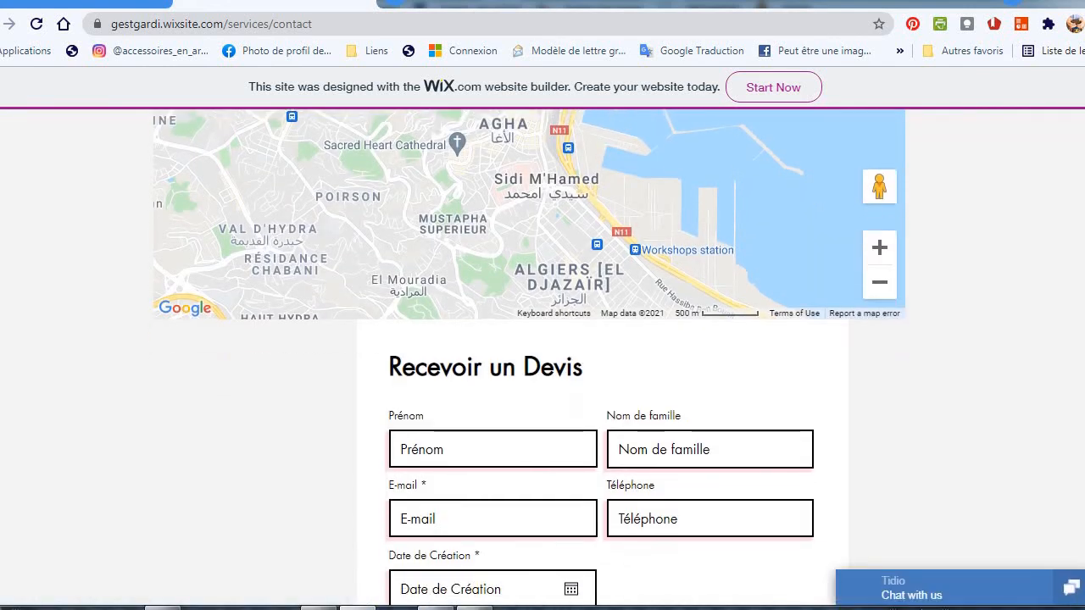
{"action": "scroll", "coordinate": [600, 356], "scroll_direction": "up", "scroll_amount": 3}
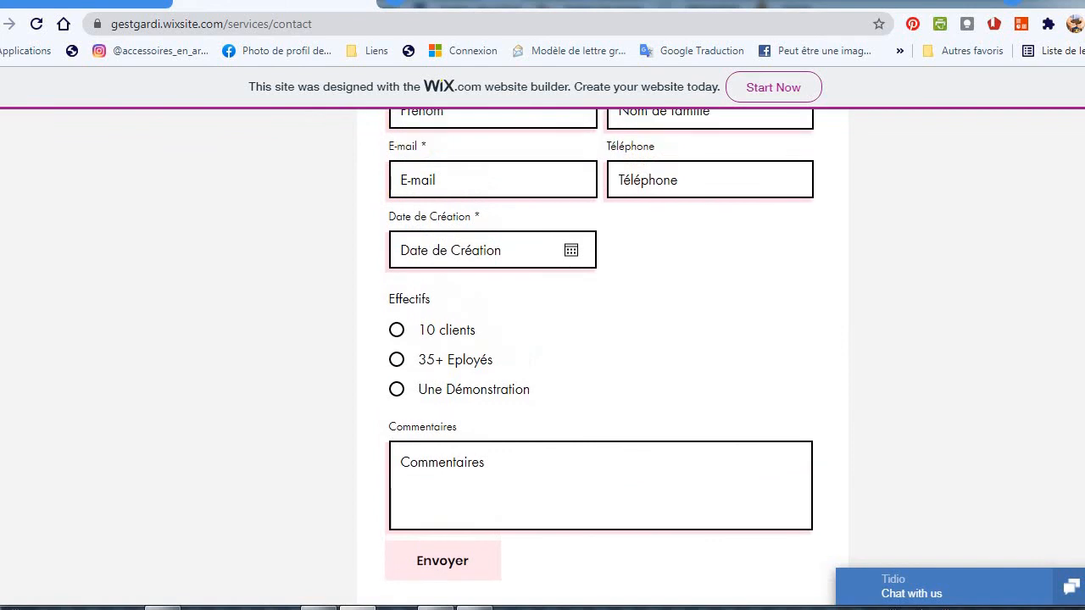
{"action": "scroll", "coordinate": [528, 360], "scroll_direction": "down", "scroll_amount": 1}
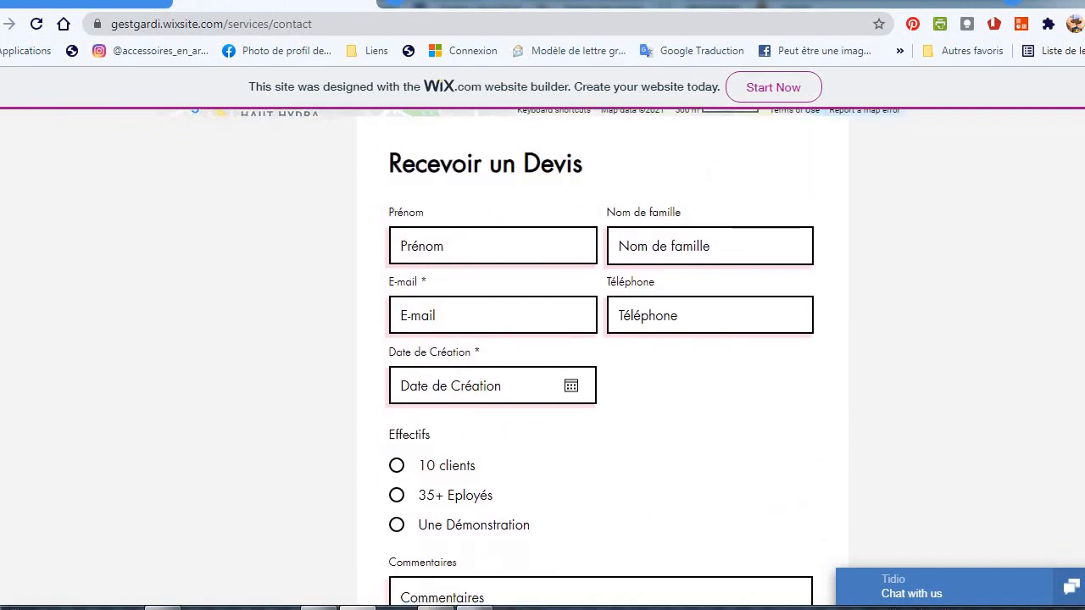
{"action": "scroll", "coordinate": [600, 355], "scroll_direction": "down", "scroll_amount": 3}
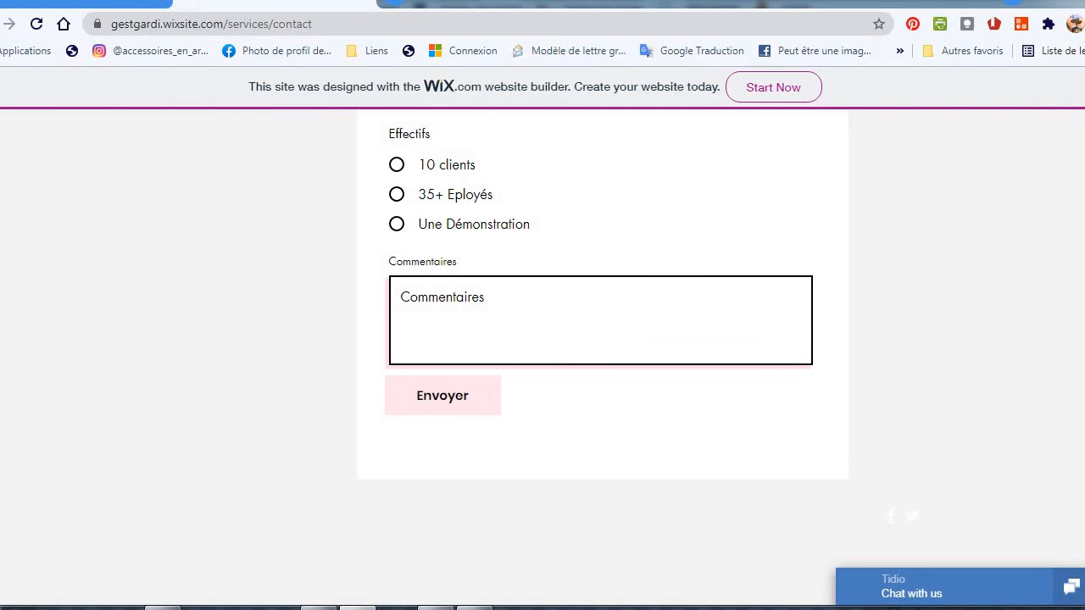
Return to the G.S. management software's home screen.
{"action": "key", "text": "alt+Tab"}
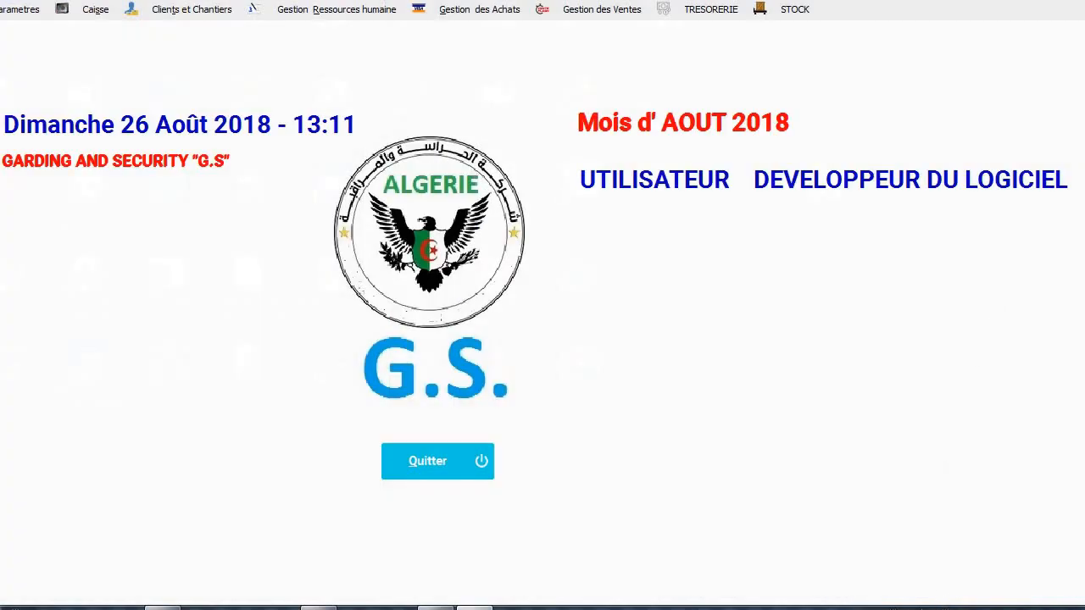
{"action": "left_click", "coordinate": [988, 607]}
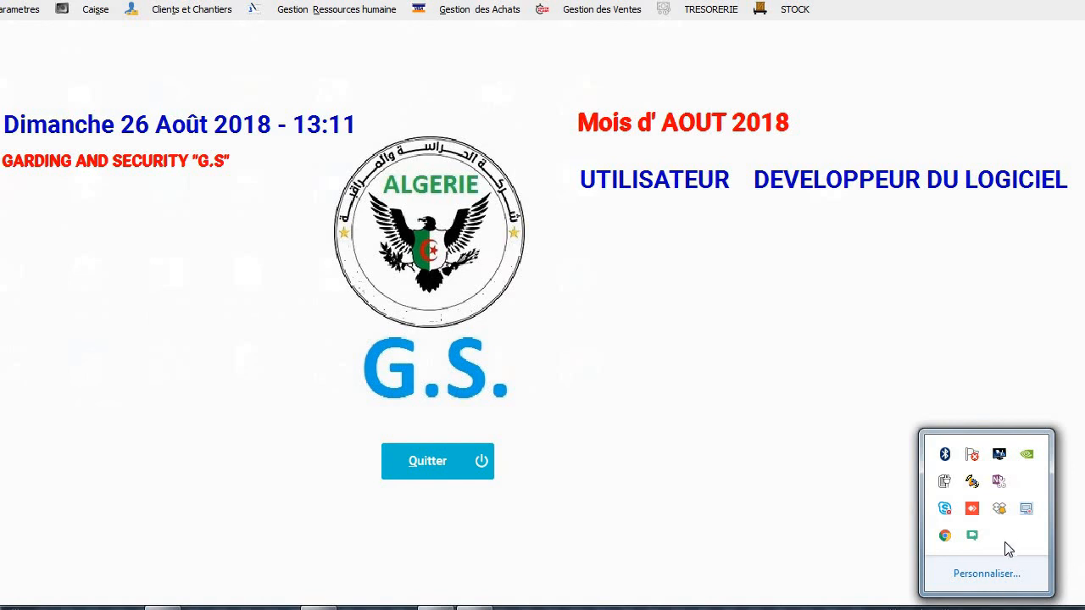
{"action": "right_click", "coordinate": [1024, 508]}
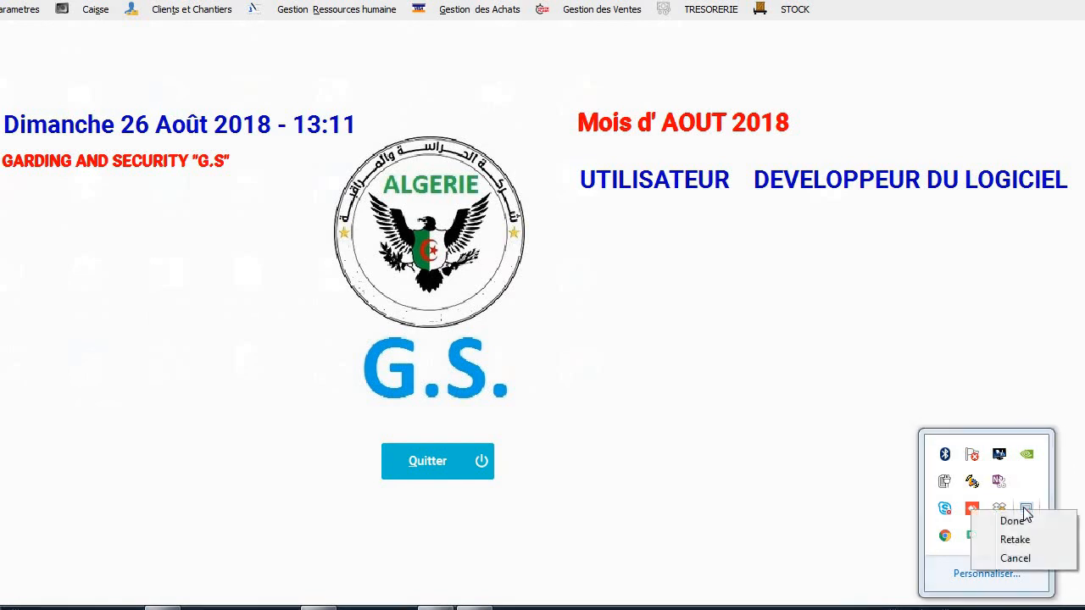